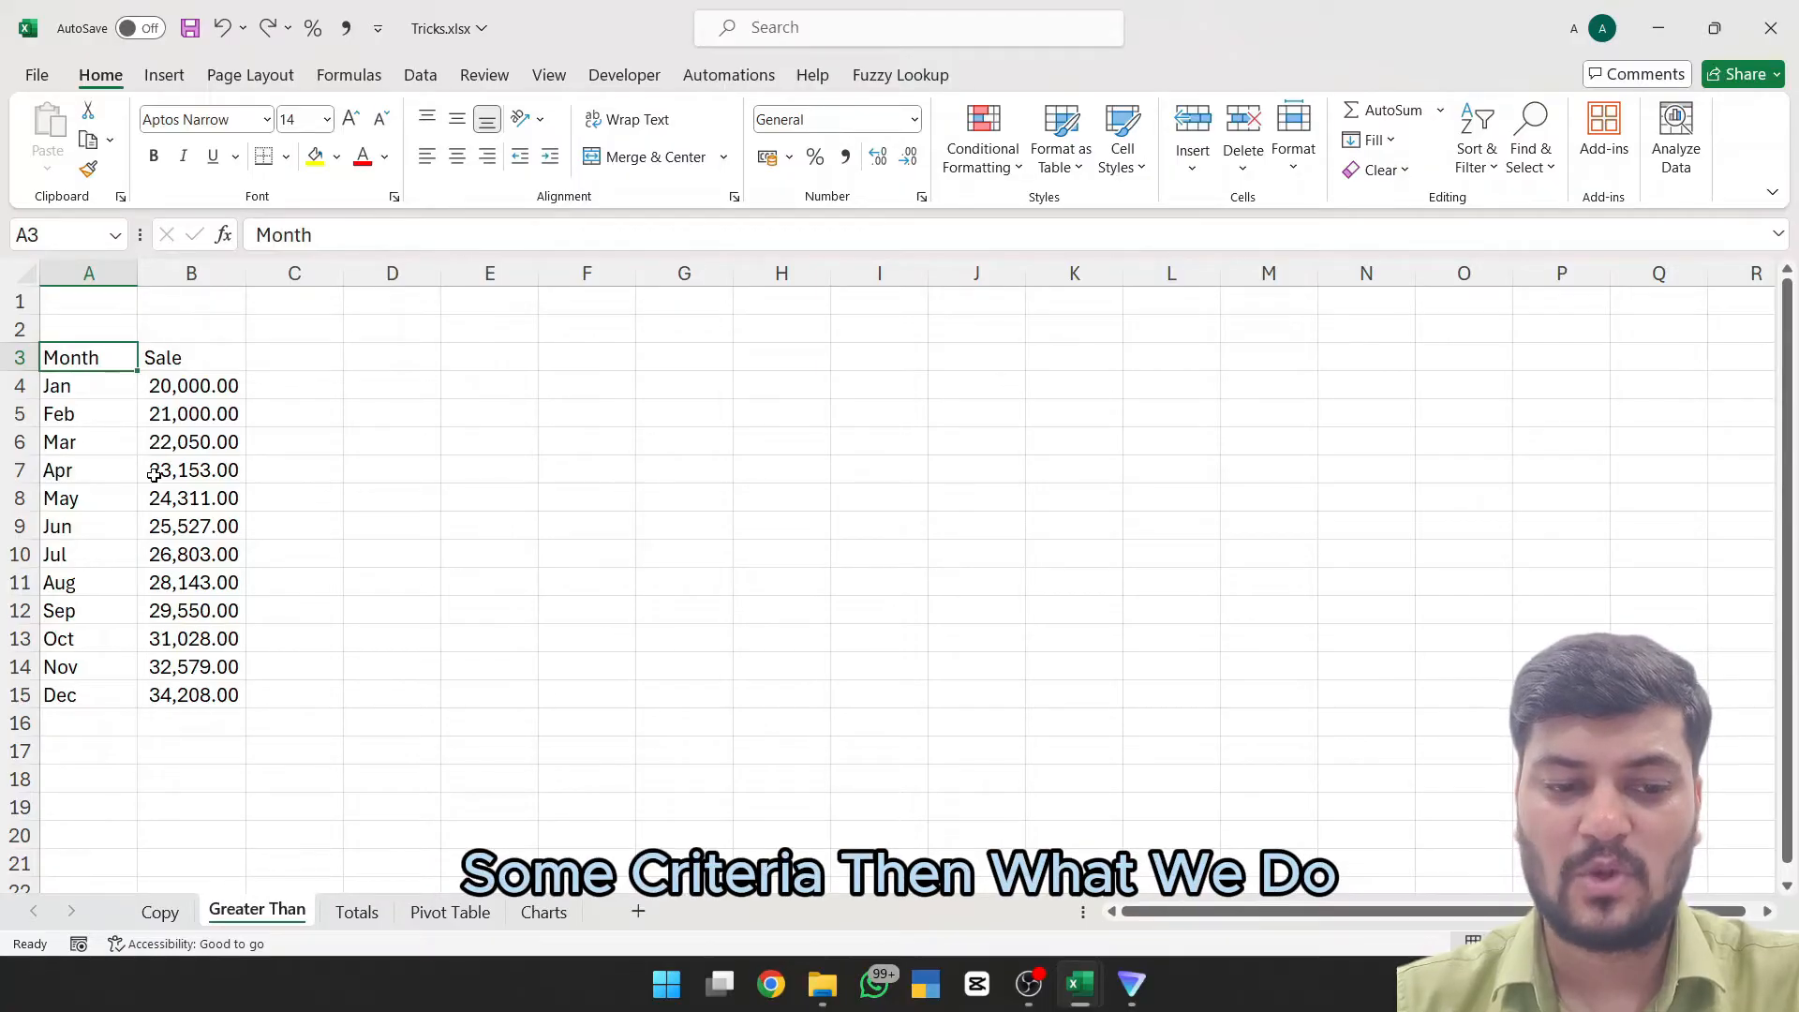
# Step: Add filters to the Month and Sale table and show only rows where Sale is greater than 30000
pyautogui.hotkey('ctrl', 'shift', 'Right')
pyautogui.hotkey('ctrl', 'shift', 'Down')
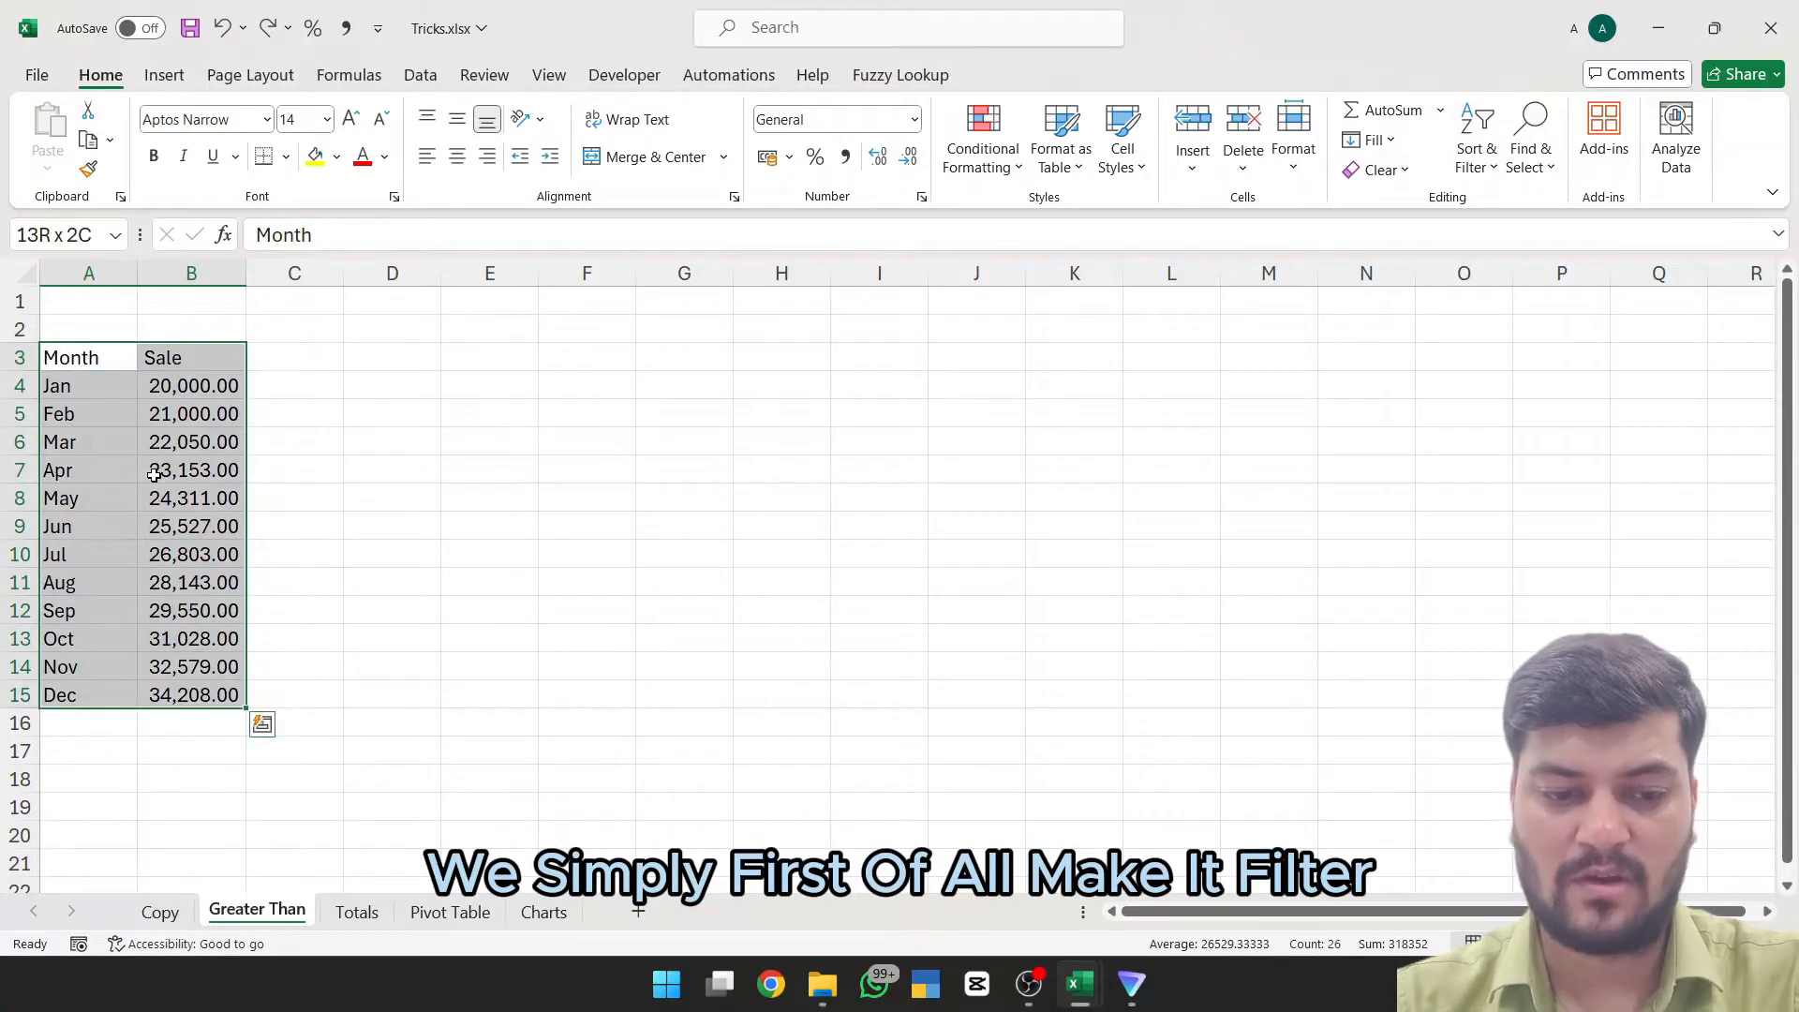
pyautogui.hotkey('ctrl', 'shift', 'l')
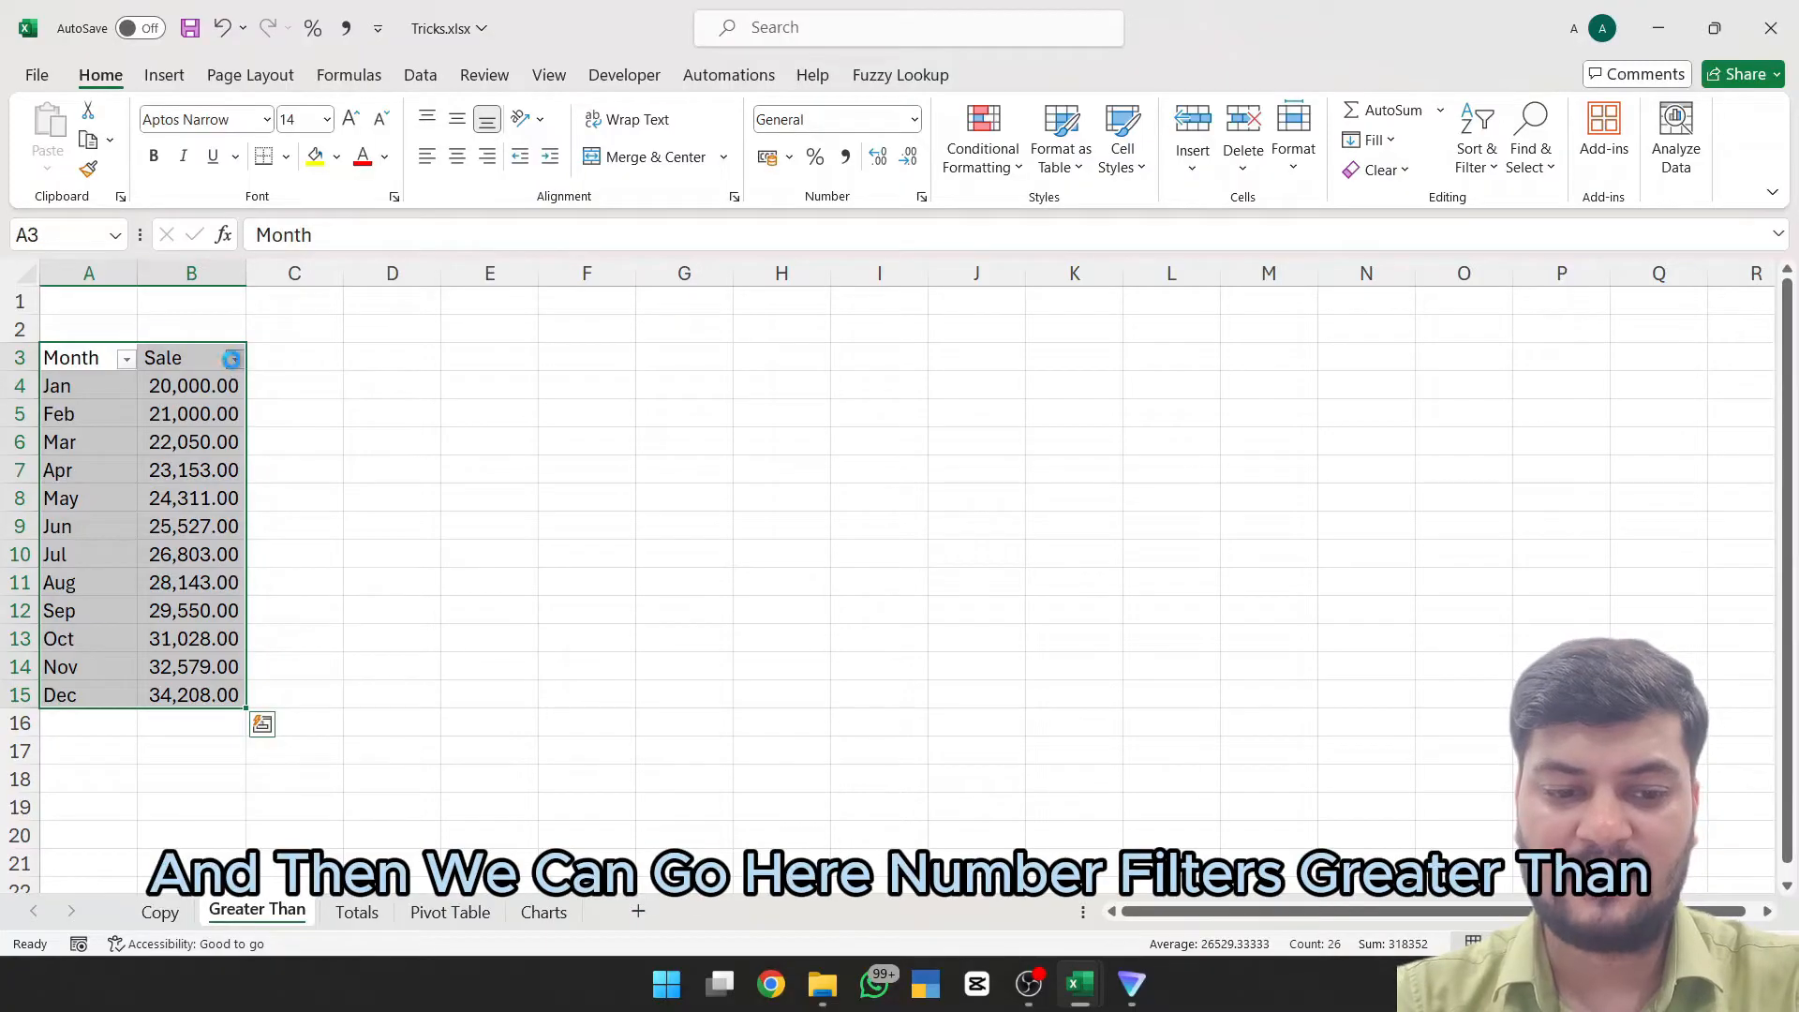
pyautogui.click(232, 359)
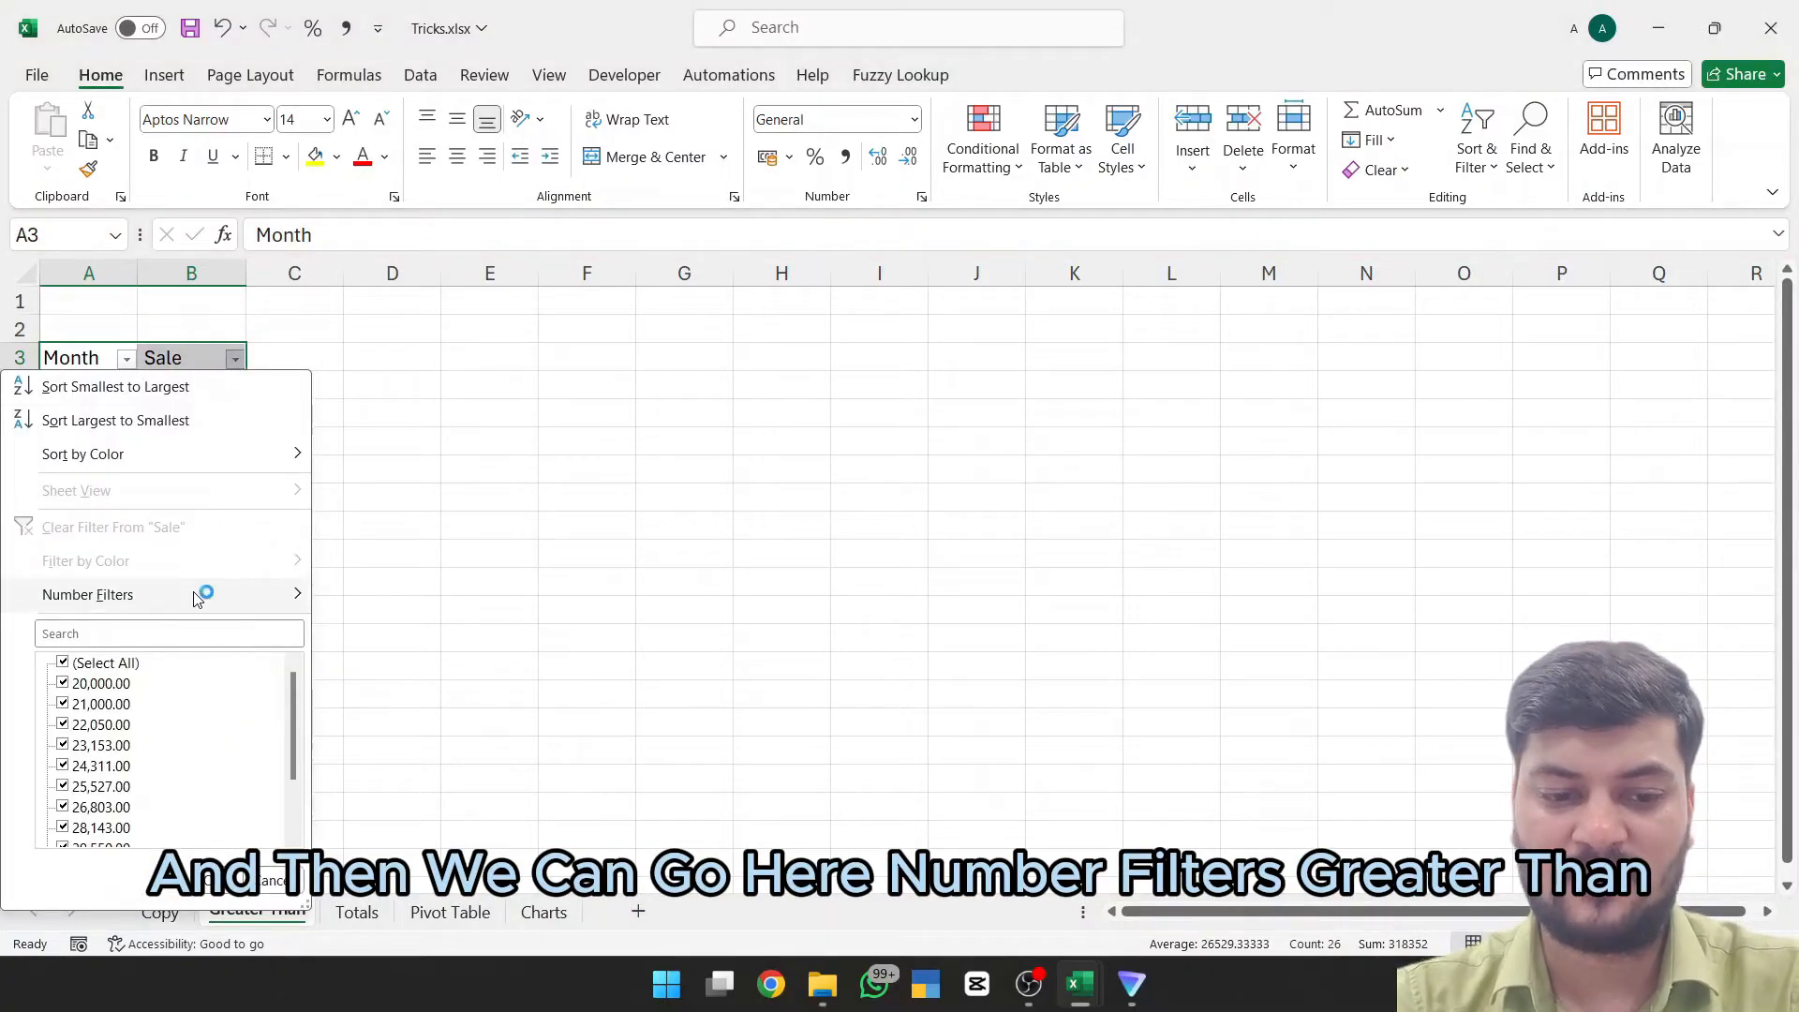
pyautogui.moveTo(197, 597)
pyautogui.click(491, 667)
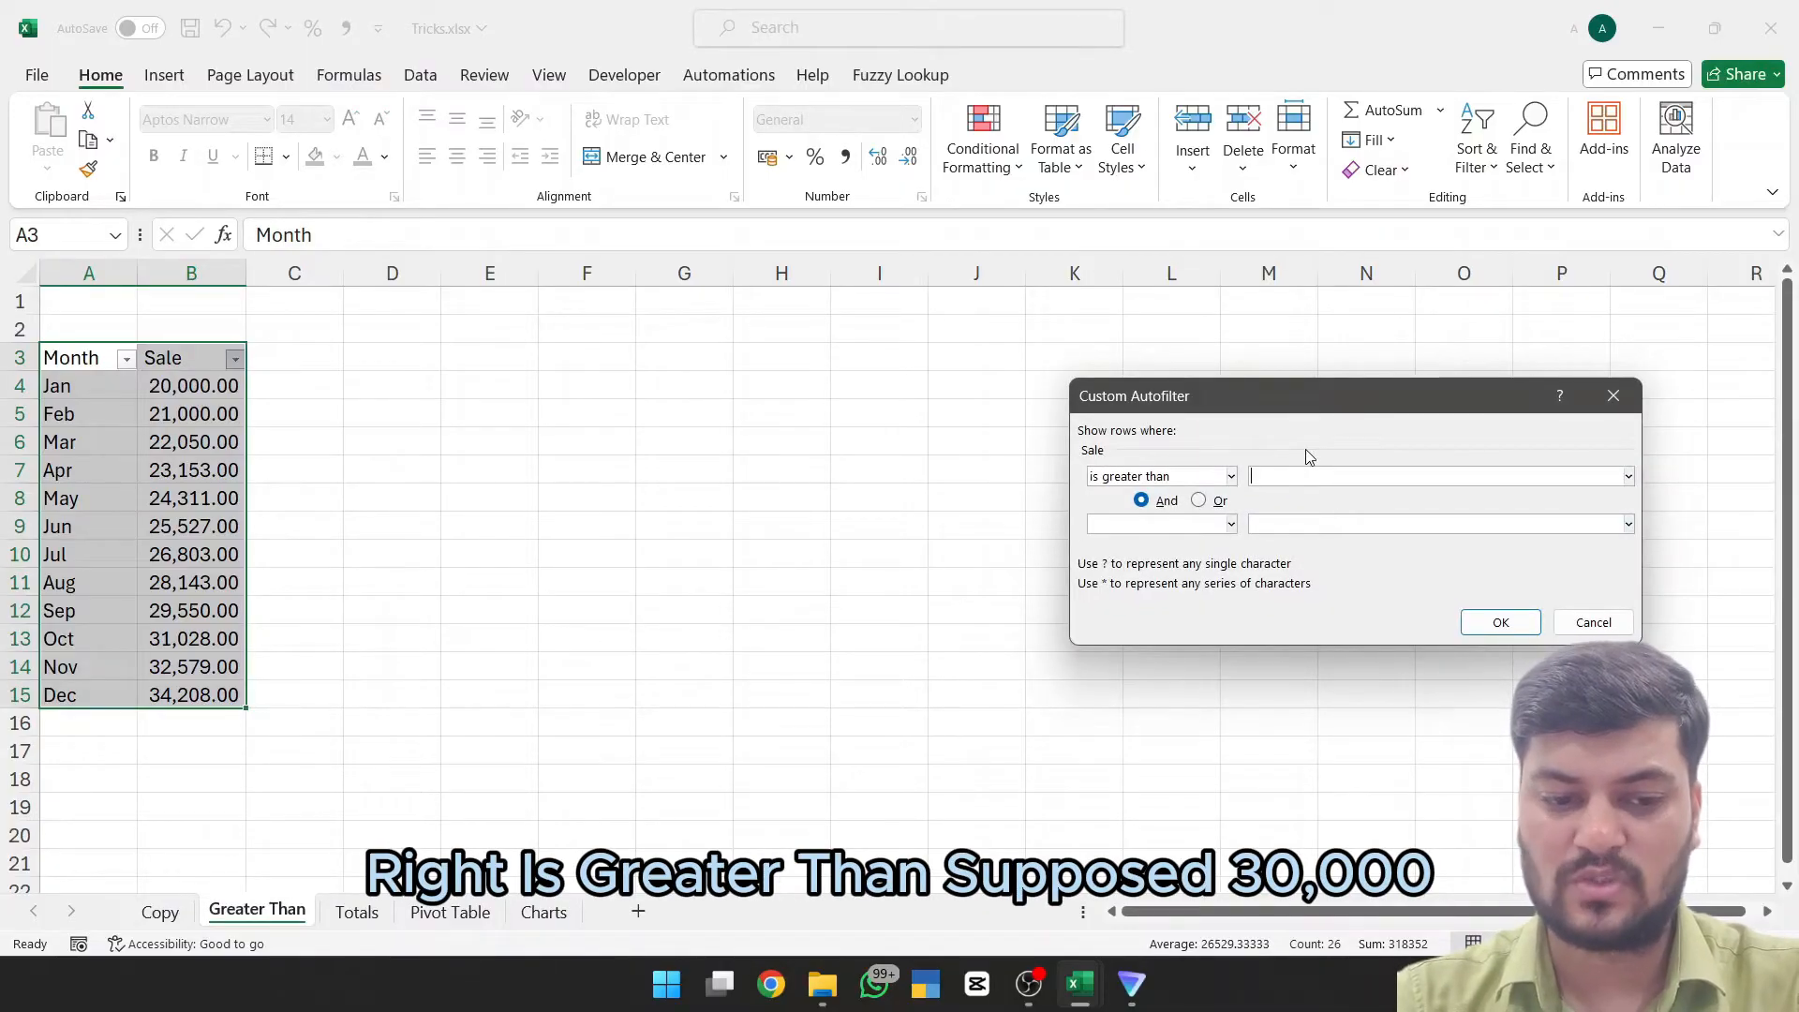
pyautogui.write('30000')
pyautogui.press('Return')
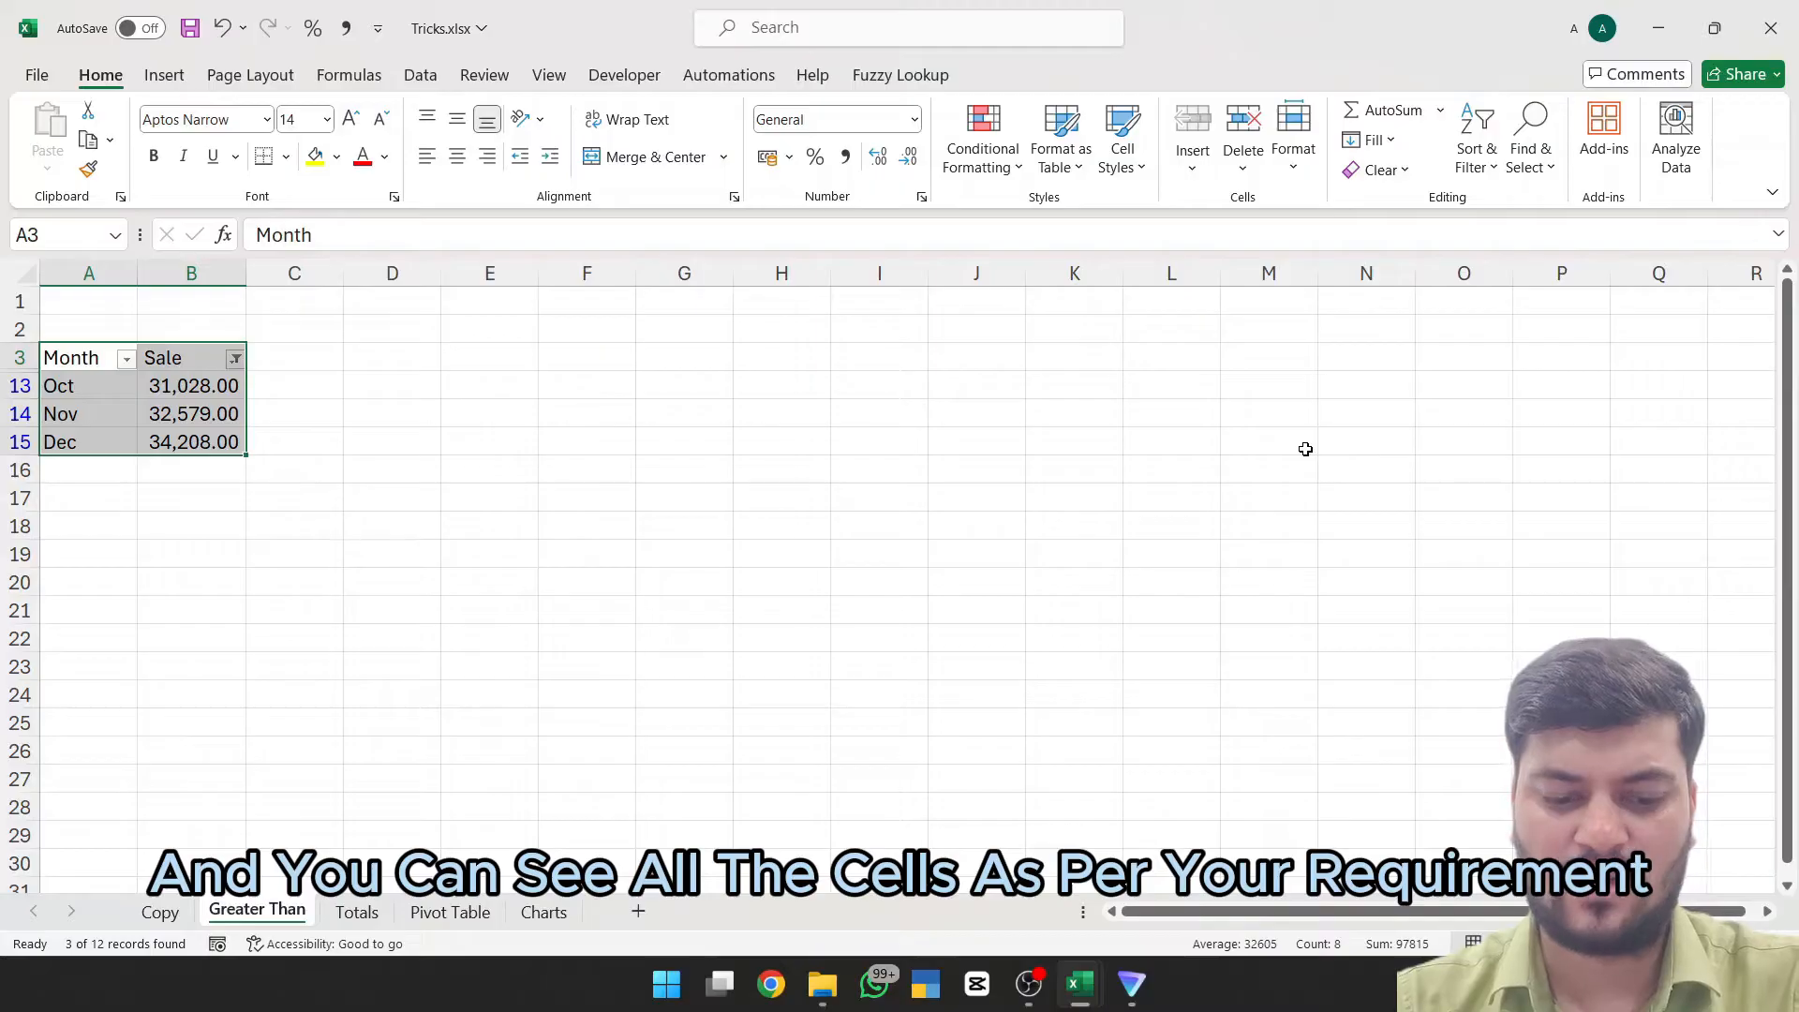
# Step: Undo the greater-than filter and the filter controls on the Month and Sale table
pyautogui.hotkey('ctrl', 'z')
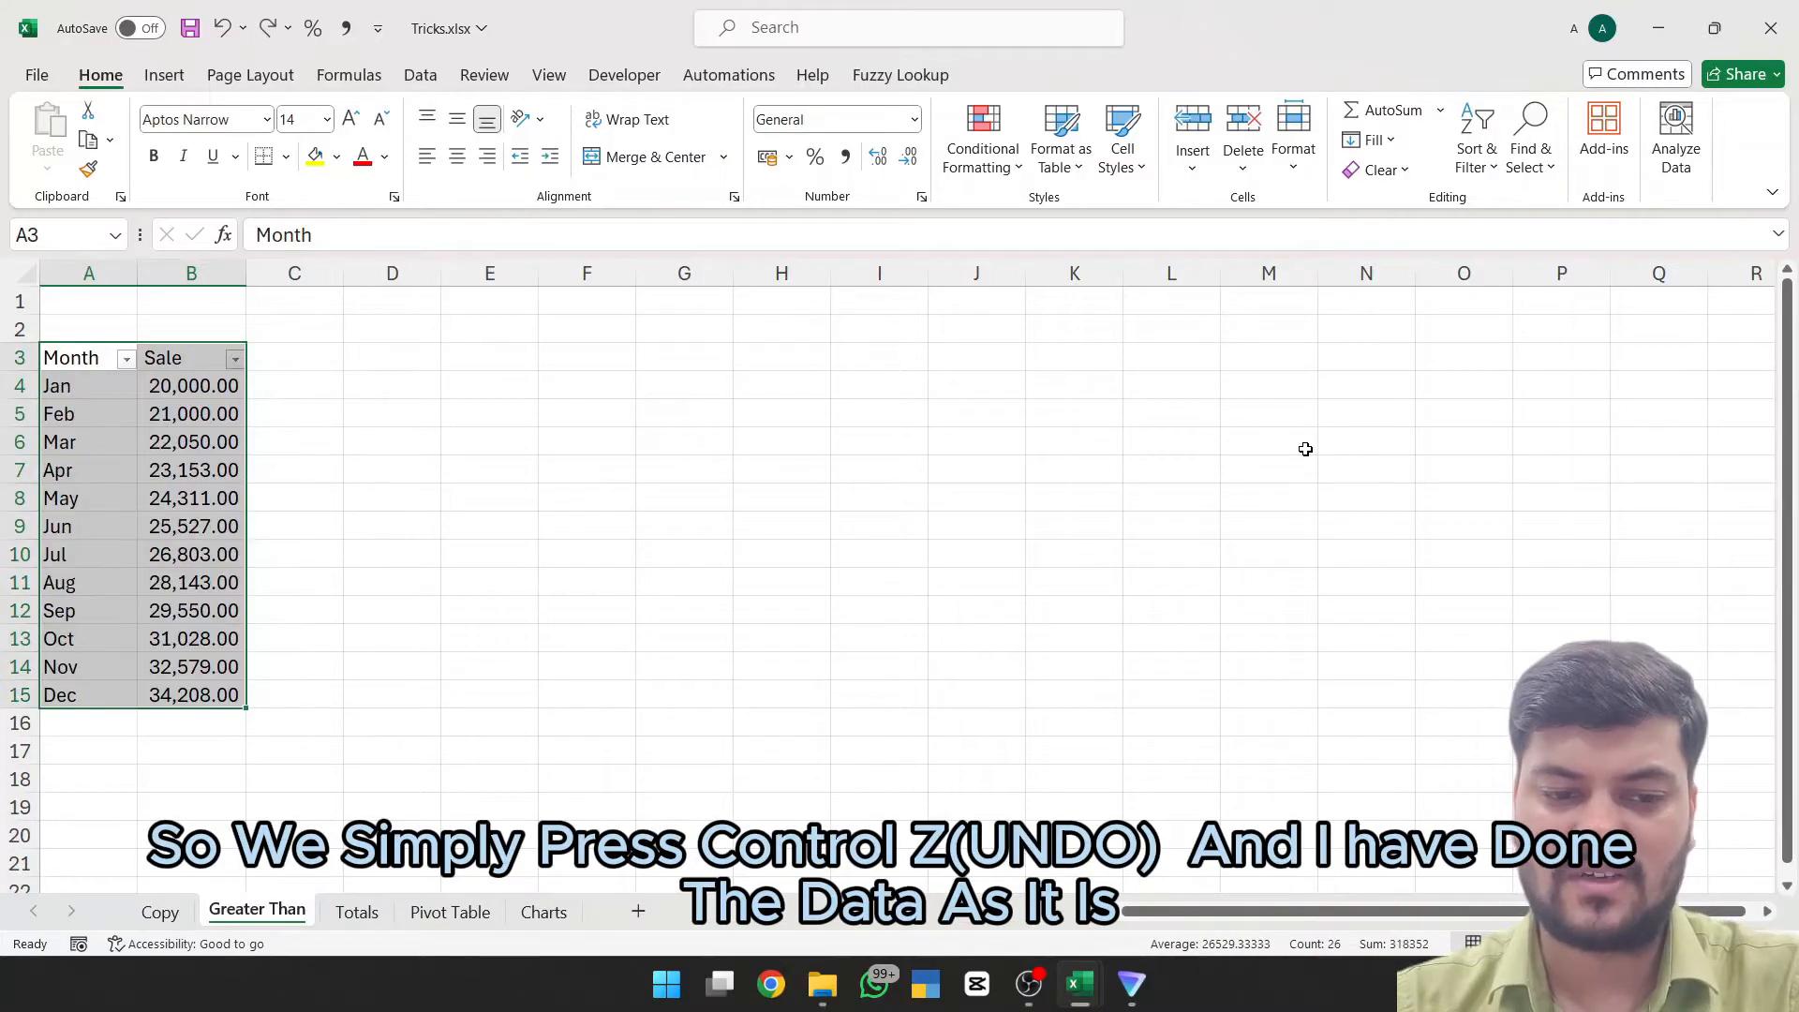
pyautogui.hotkey('ctrl', 'z')
pyautogui.hotkey('ctrl', 'z')
pyautogui.hotkey('ctrl', 'z')
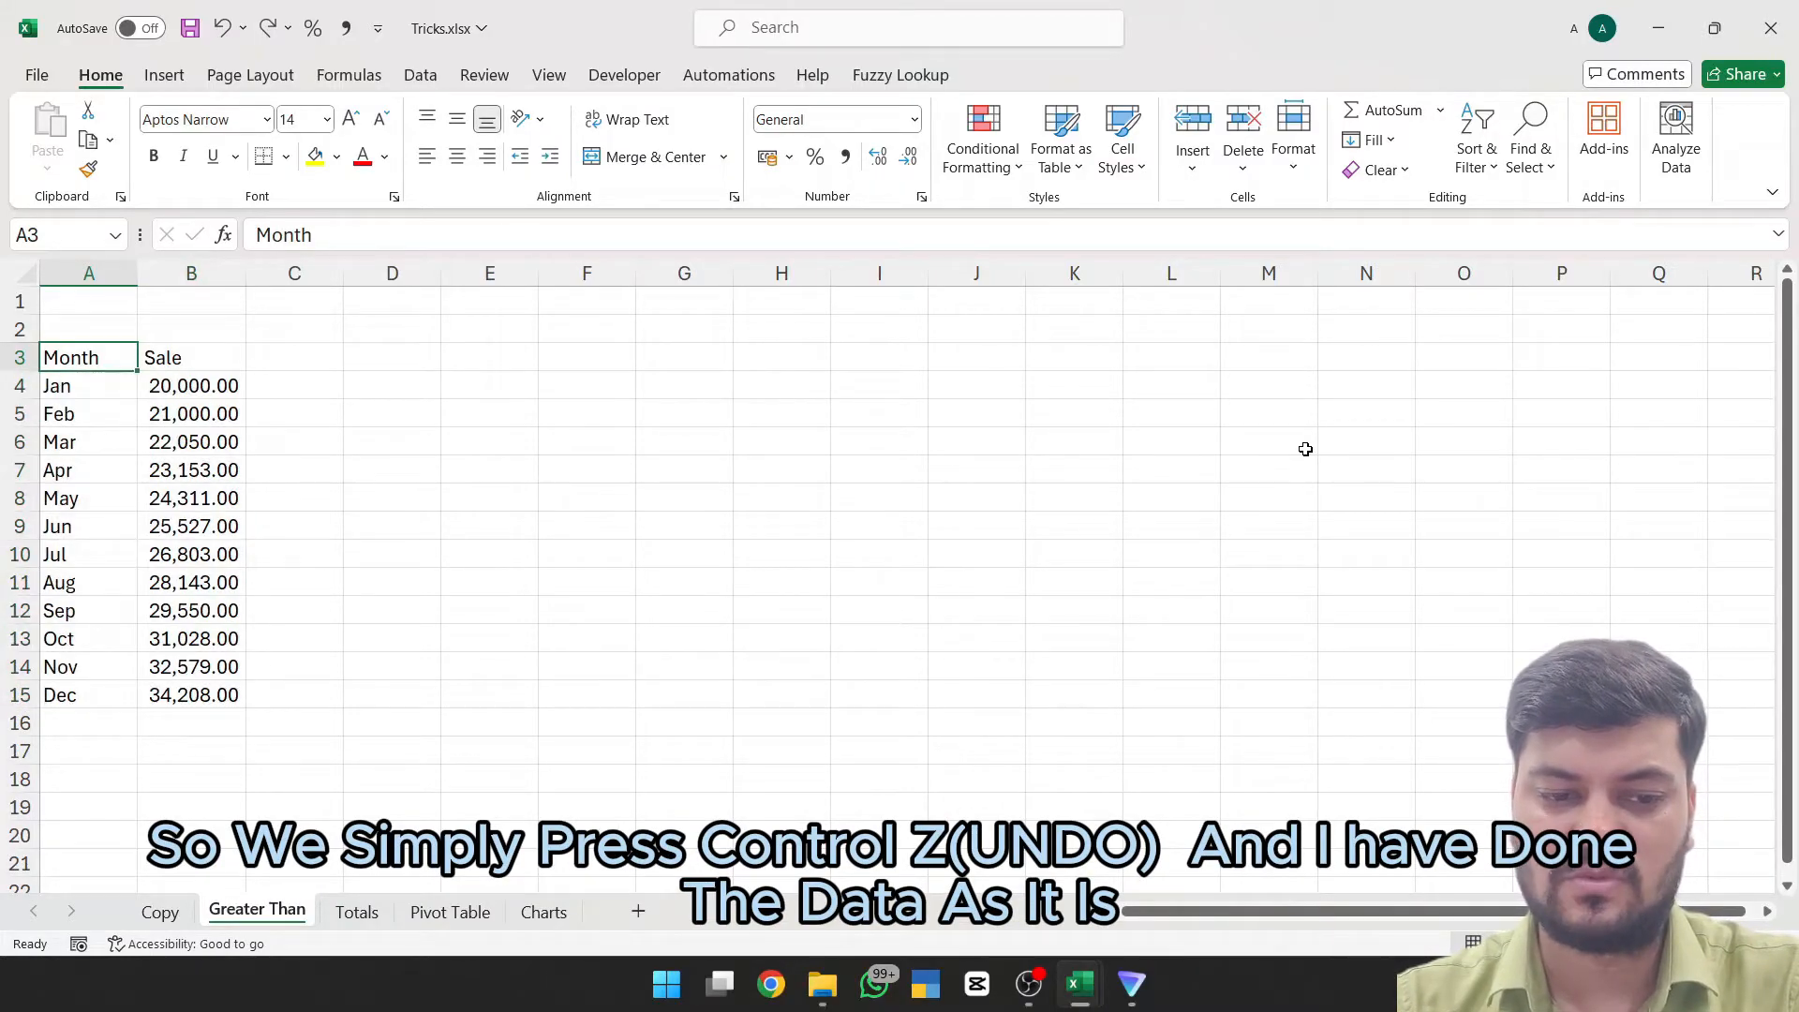
# Step: Set up a Greater Than highlight through Quick Analysis for the Month and Sale table, with 30000 as the threshold
pyautogui.hotkey('shift', 'Right')
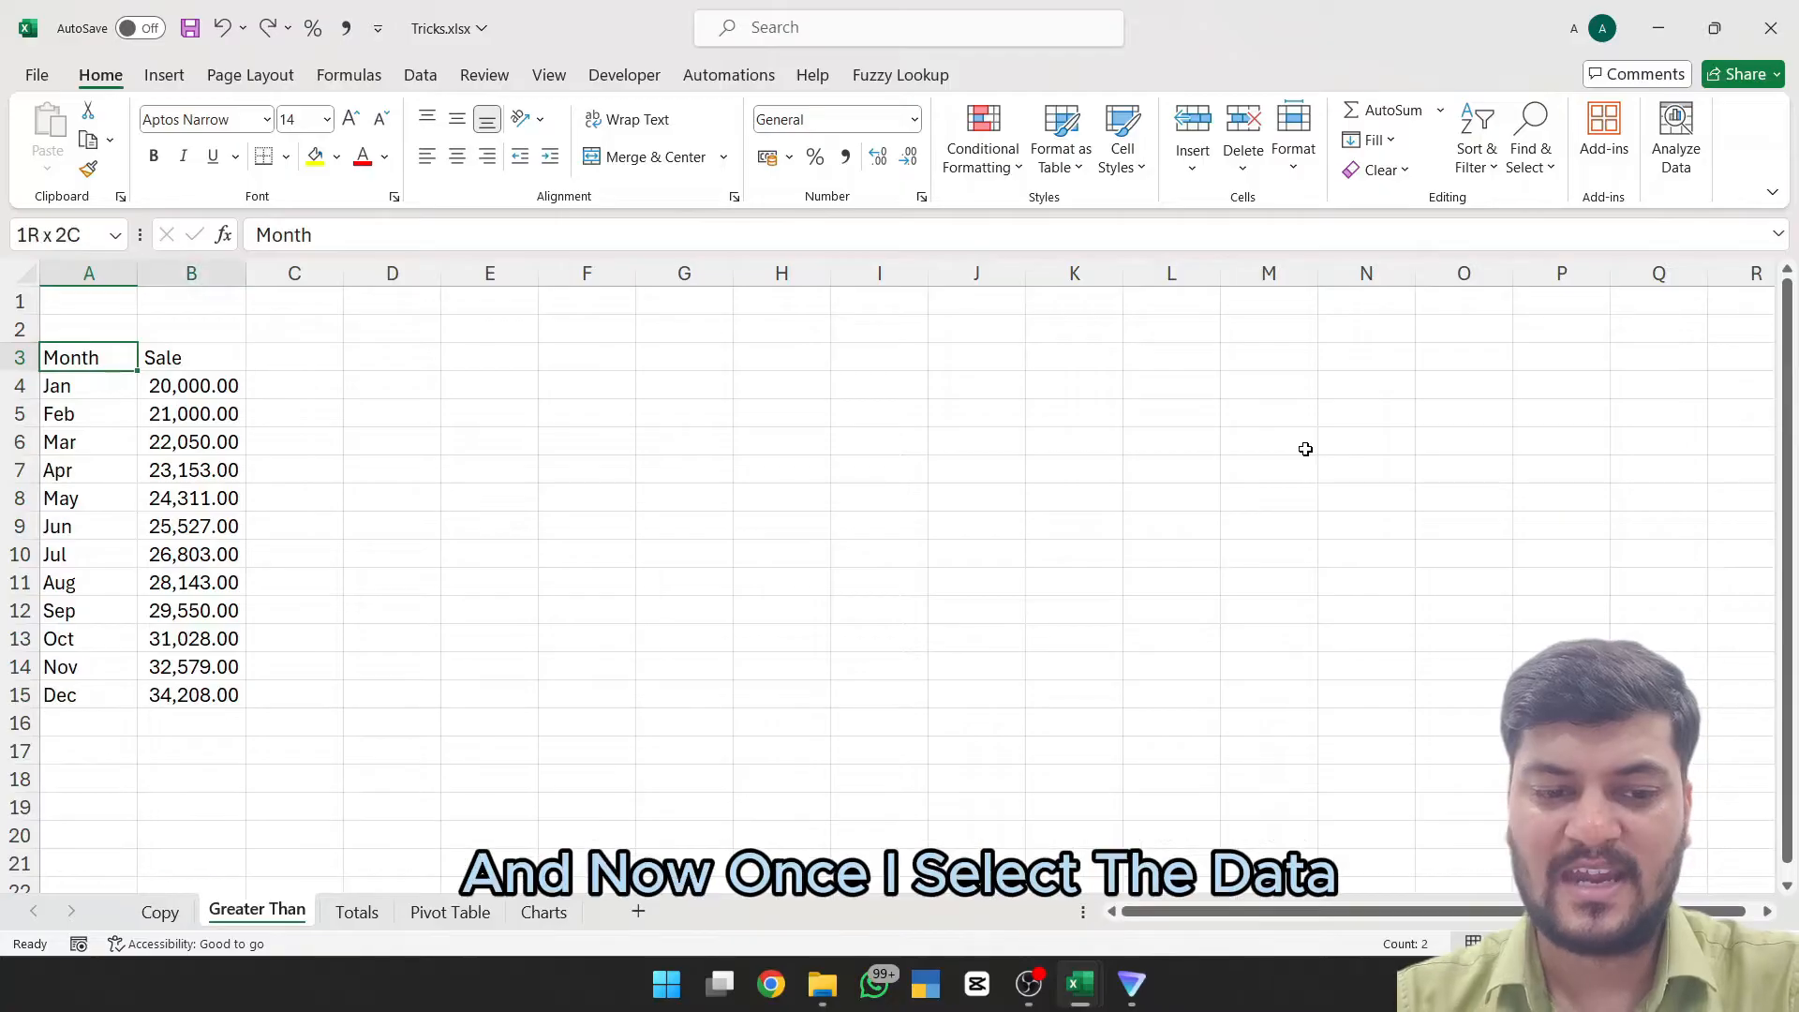
pyautogui.hotkey('ctrl', 'shift', 'Down')
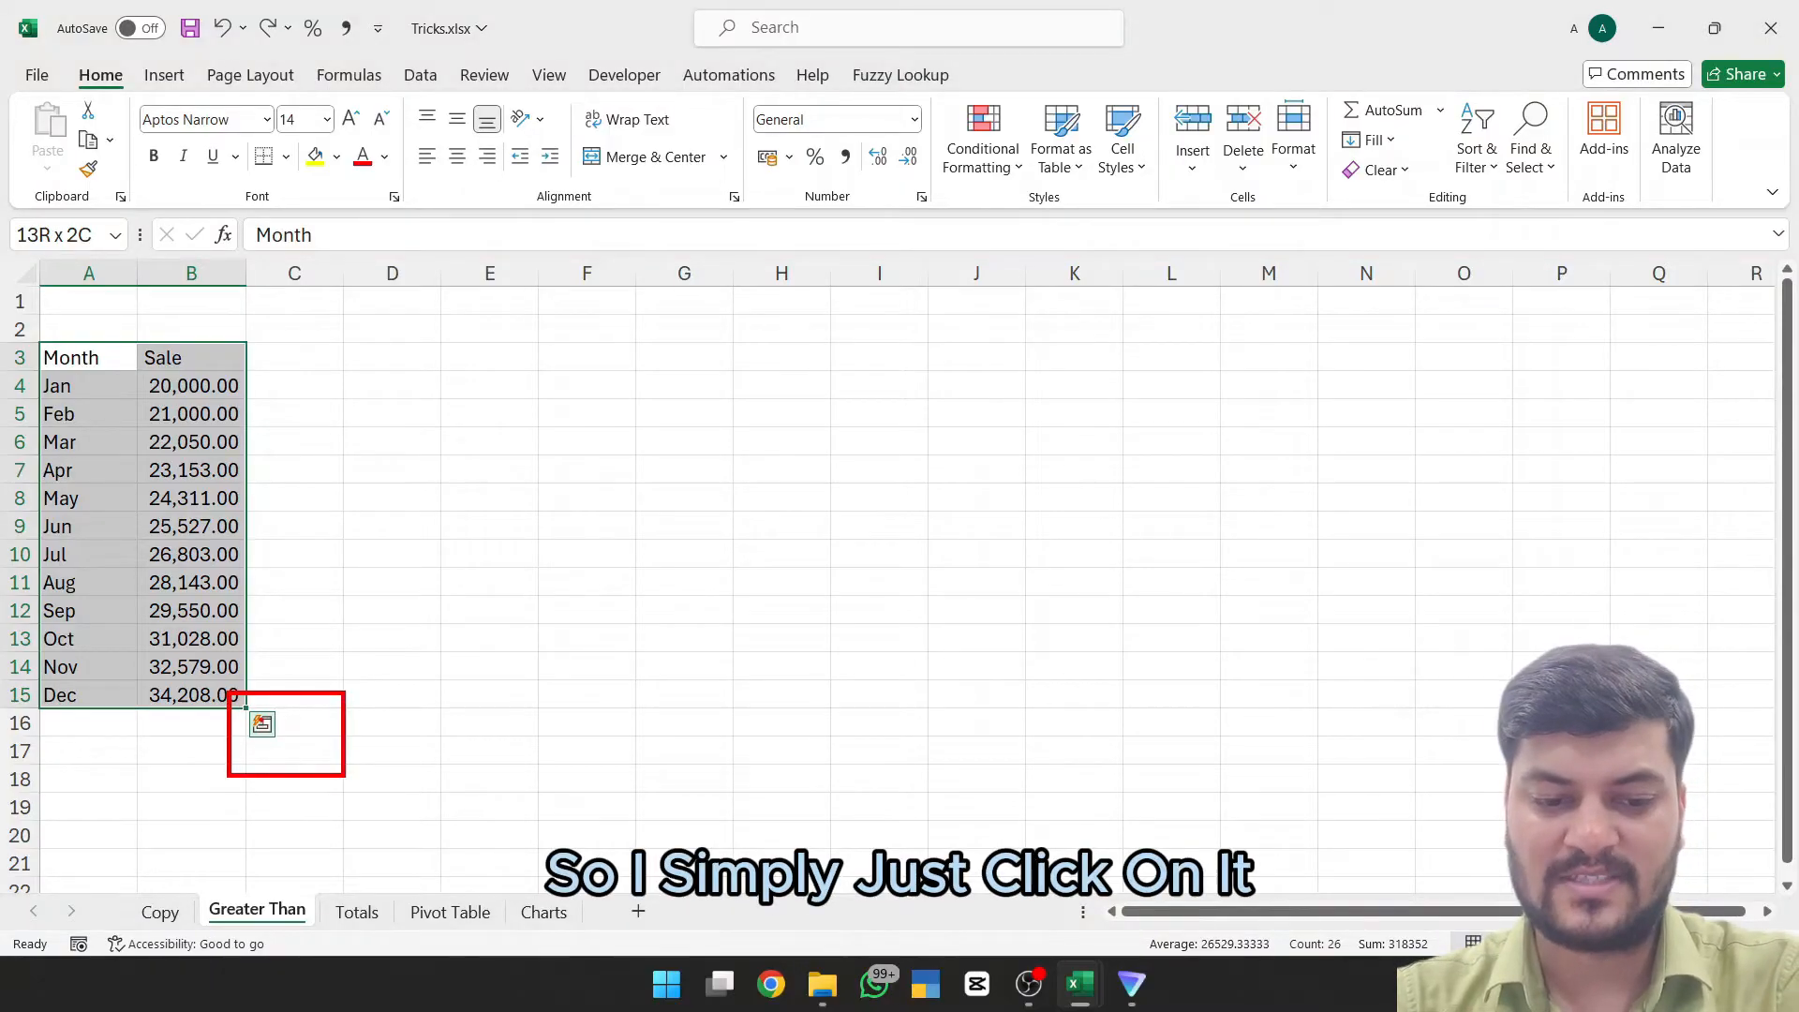
pyautogui.click(263, 725)
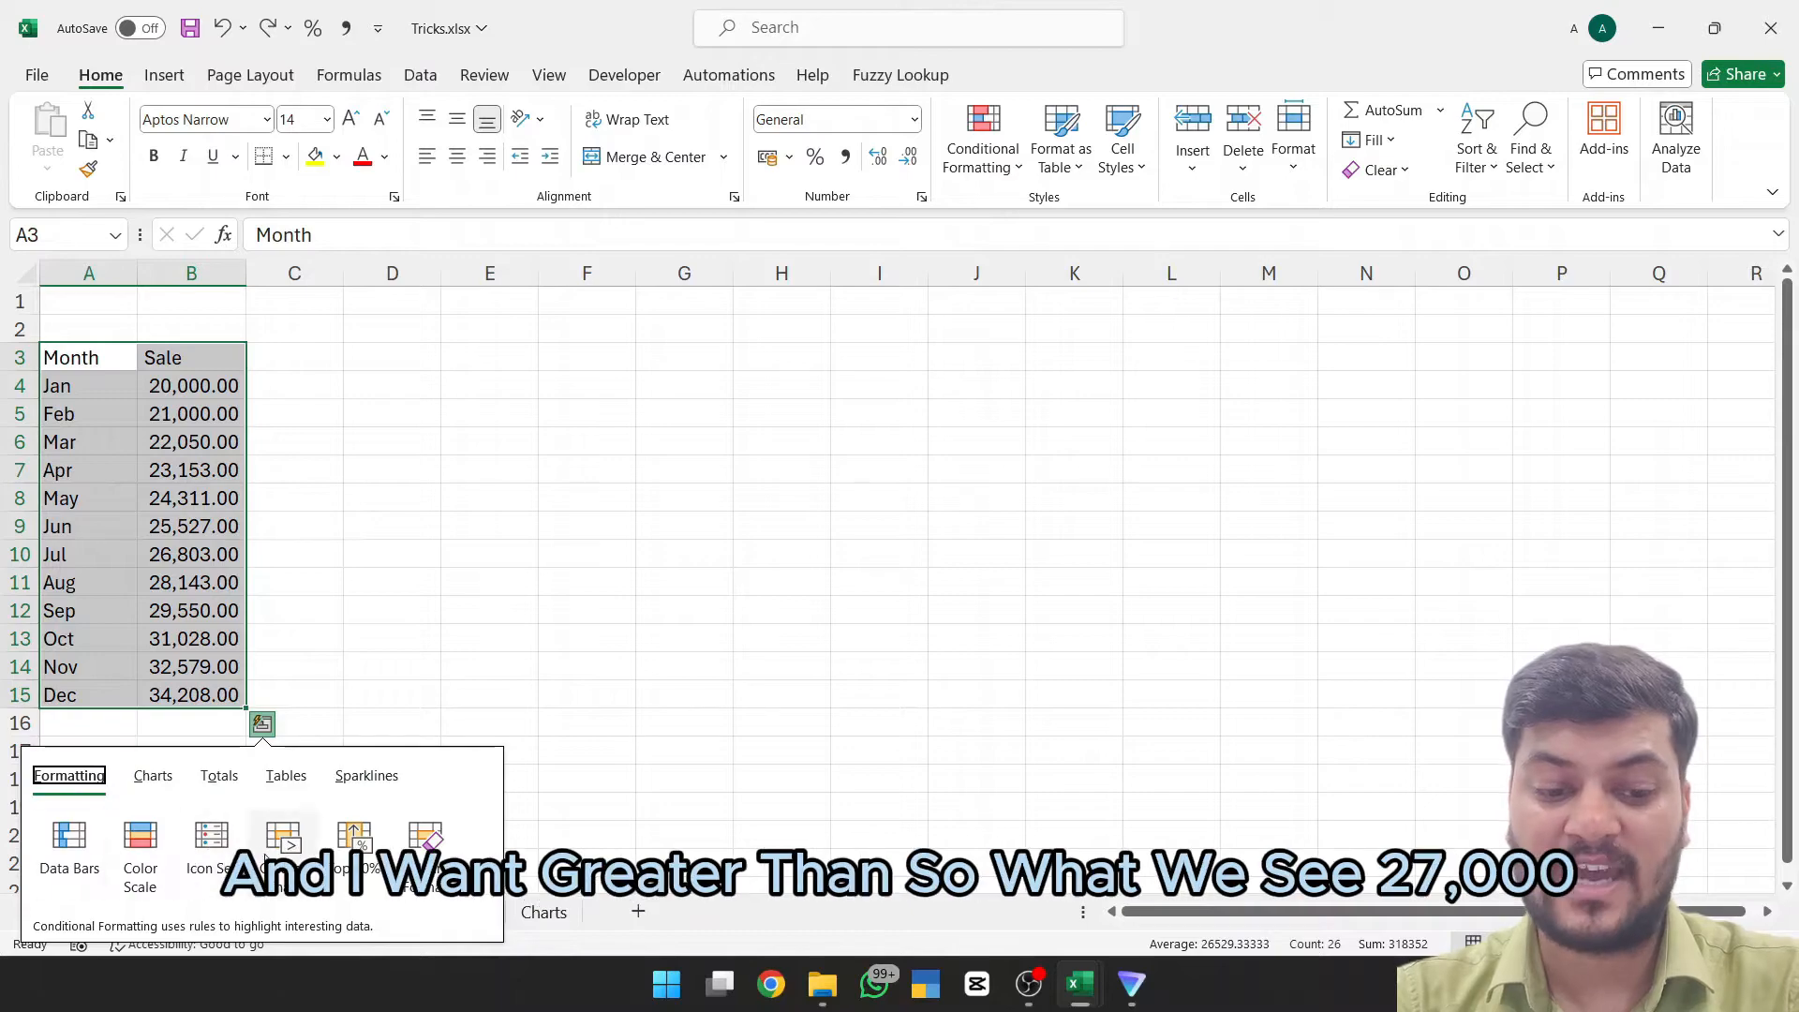
pyautogui.click(283, 843)
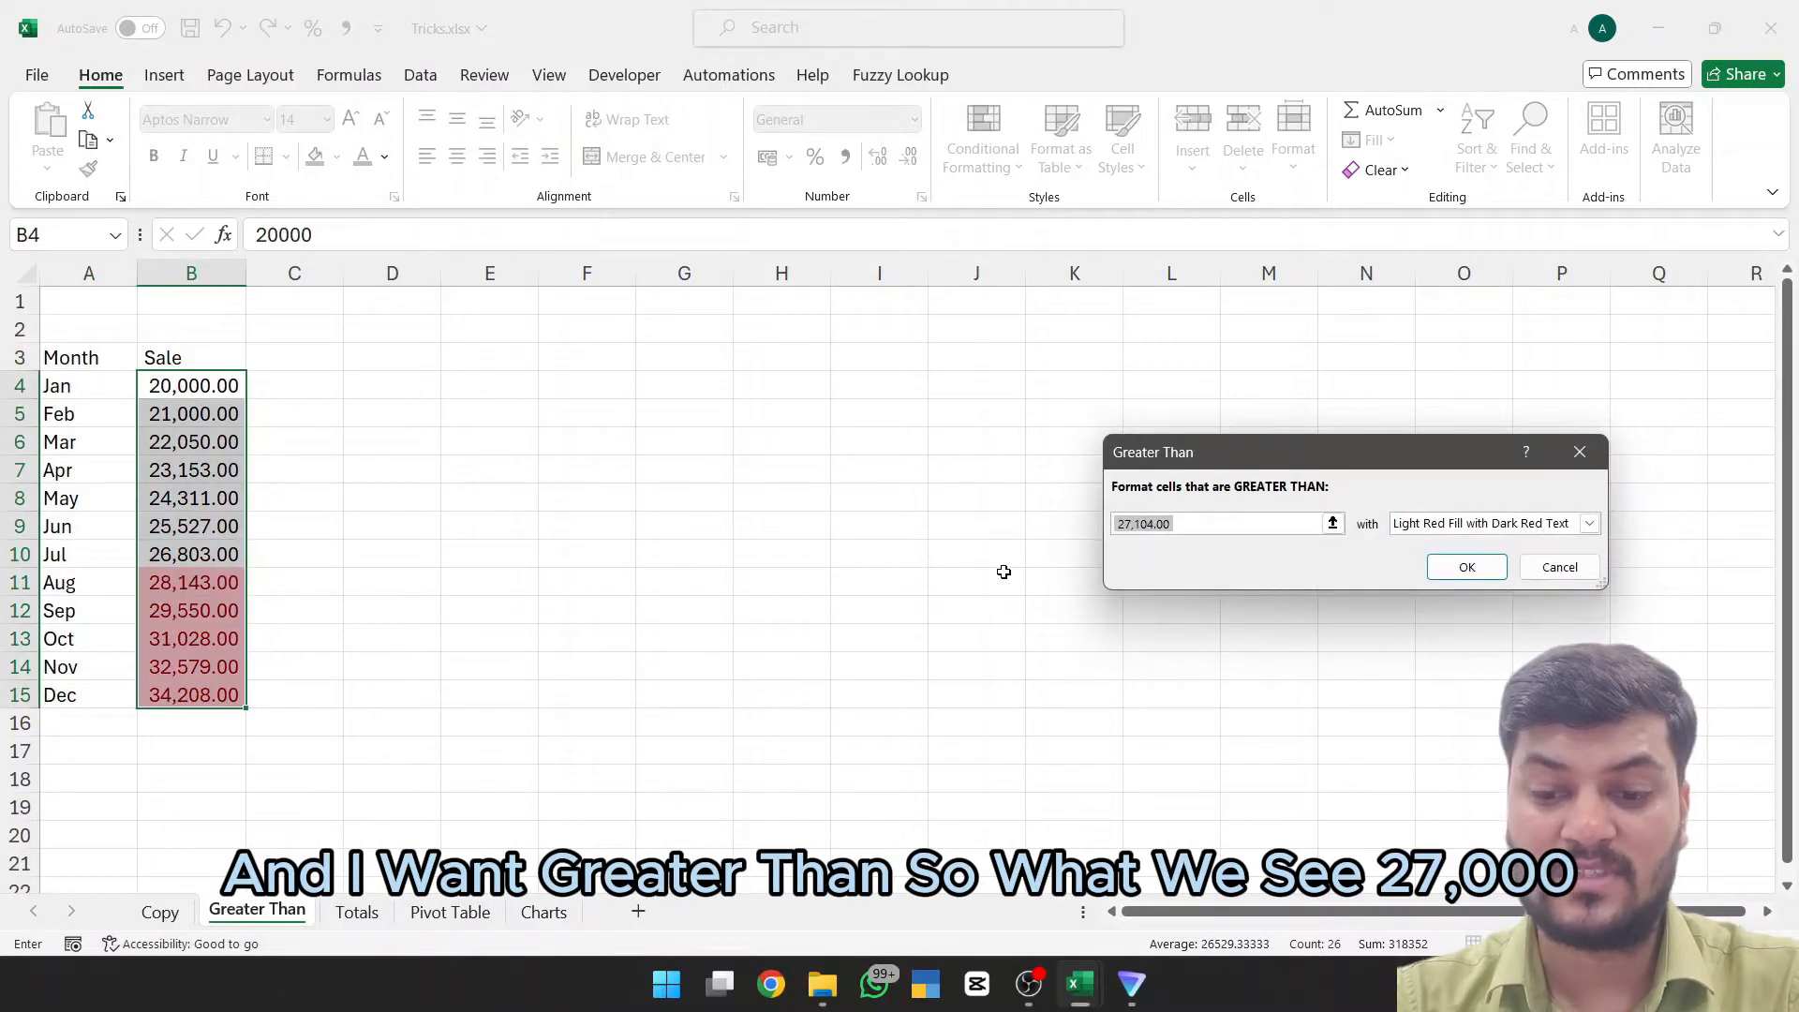
pyautogui.click(1199, 525)
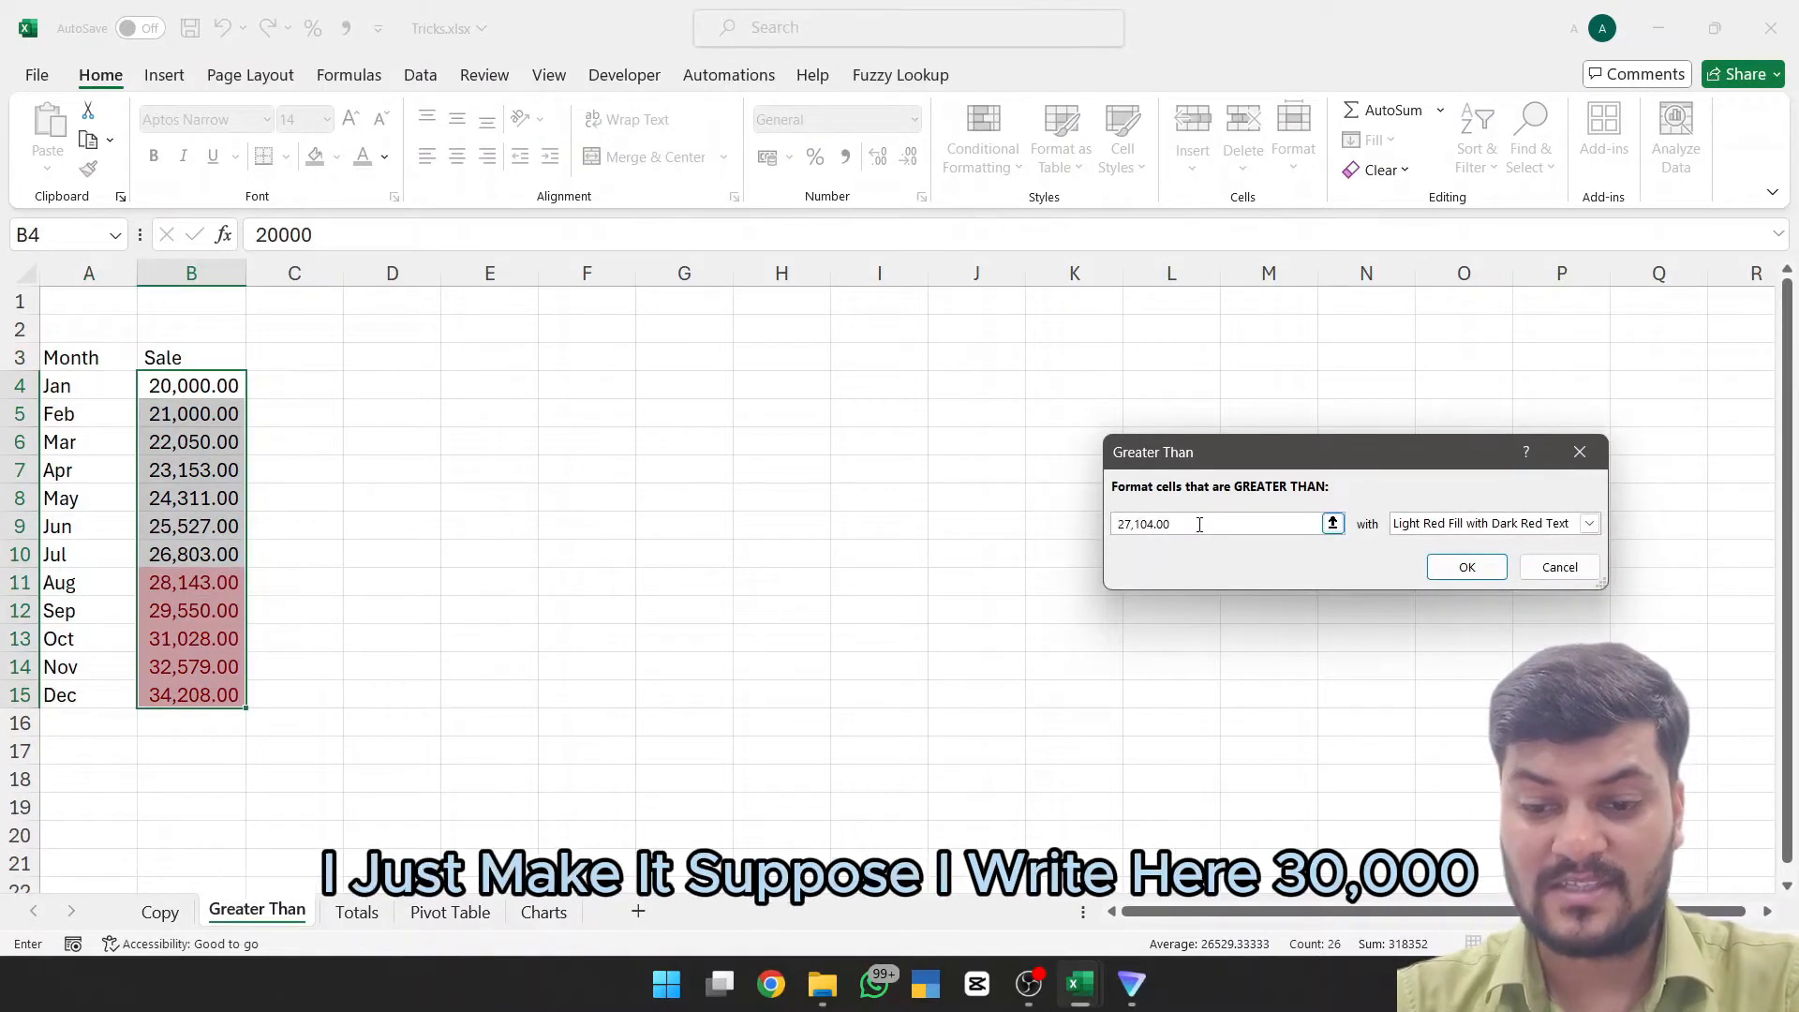
pyautogui.press('Left')
pyautogui.hotkey('shift', 'Right')
pyautogui.press('BackSpace')
pyautogui.press('BackSpace')
pyautogui.press('BackSpace')
pyautogui.press('BackSpace')
pyautogui.press('BackSpace')
pyautogui.press('BackSpace')
pyautogui.press('BackSpace')
pyautogui.press('BackSpace')
pyautogui.press('BackSpace')
pyautogui.press('BackSpace')
pyautogui.press('BackSpace')
pyautogui.press('BackSpace')
pyautogui.press('BackSpace')
pyautogui.press('BackSpace')
pyautogui.press('BackSpace')
pyautogui.press('BackSpace')
pyautogui.press('BackSpace')
pyautogui.press('BackSpace')
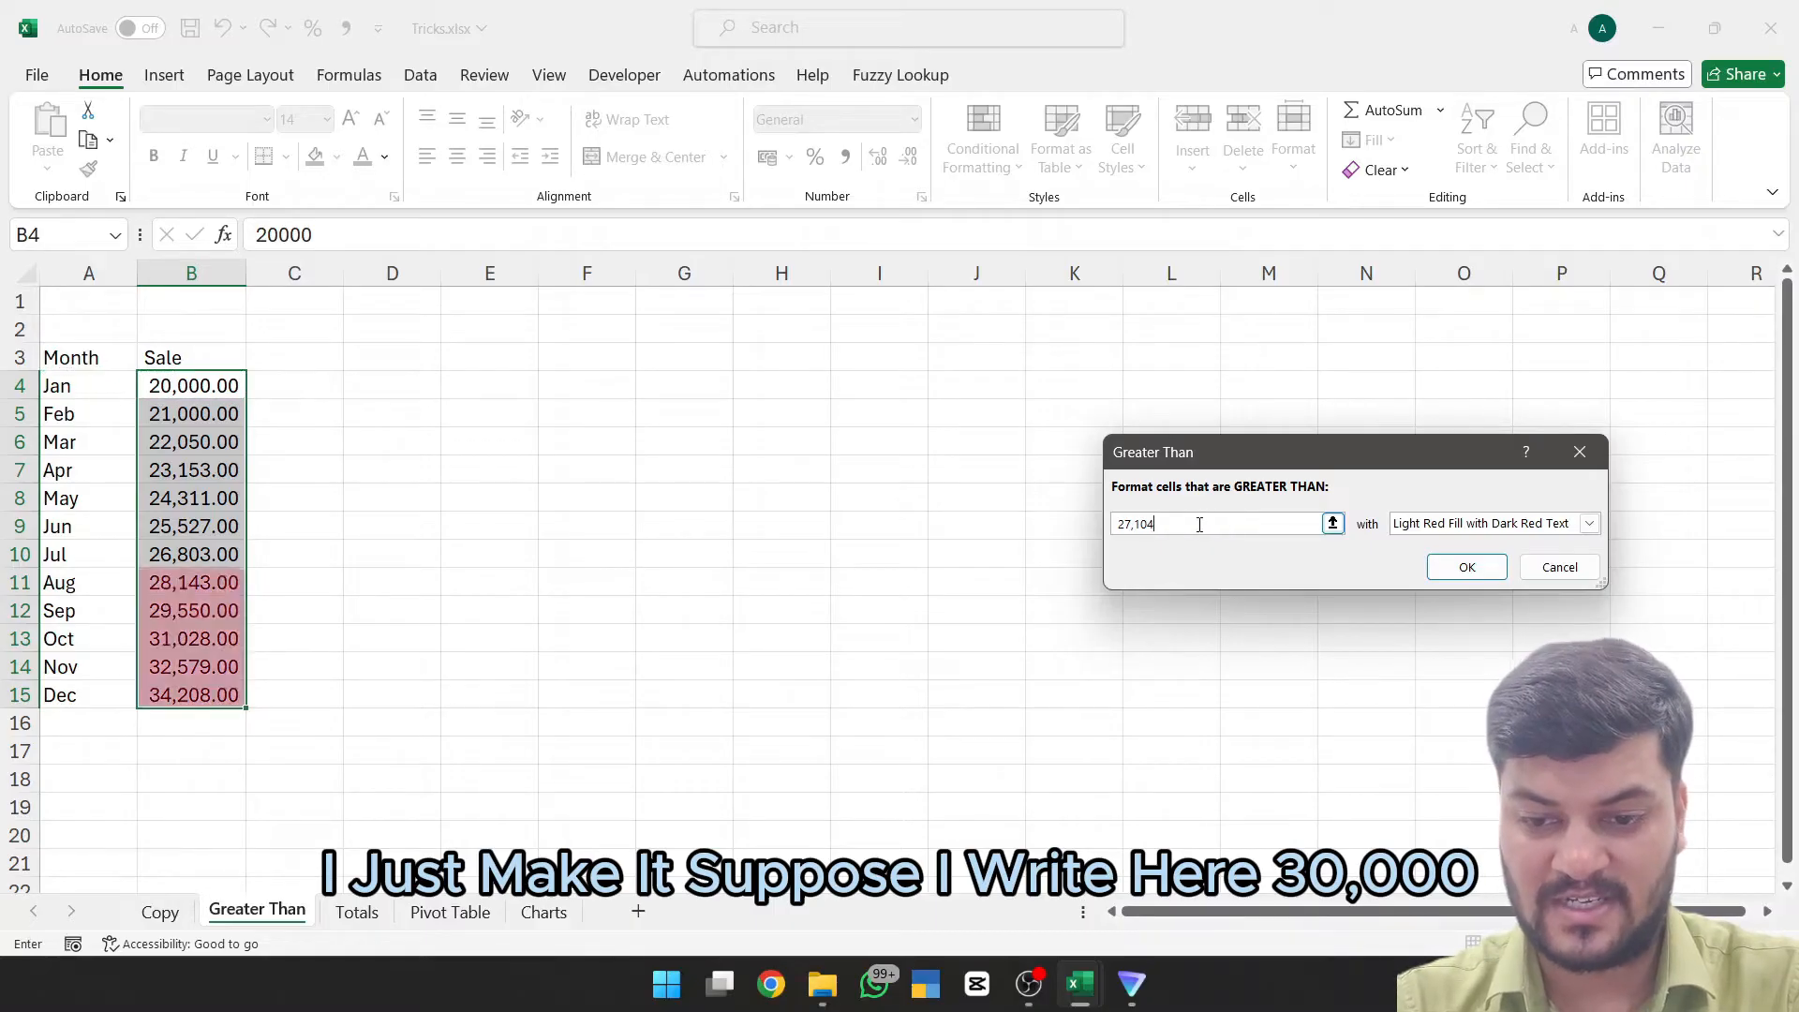
pyautogui.write('30000')
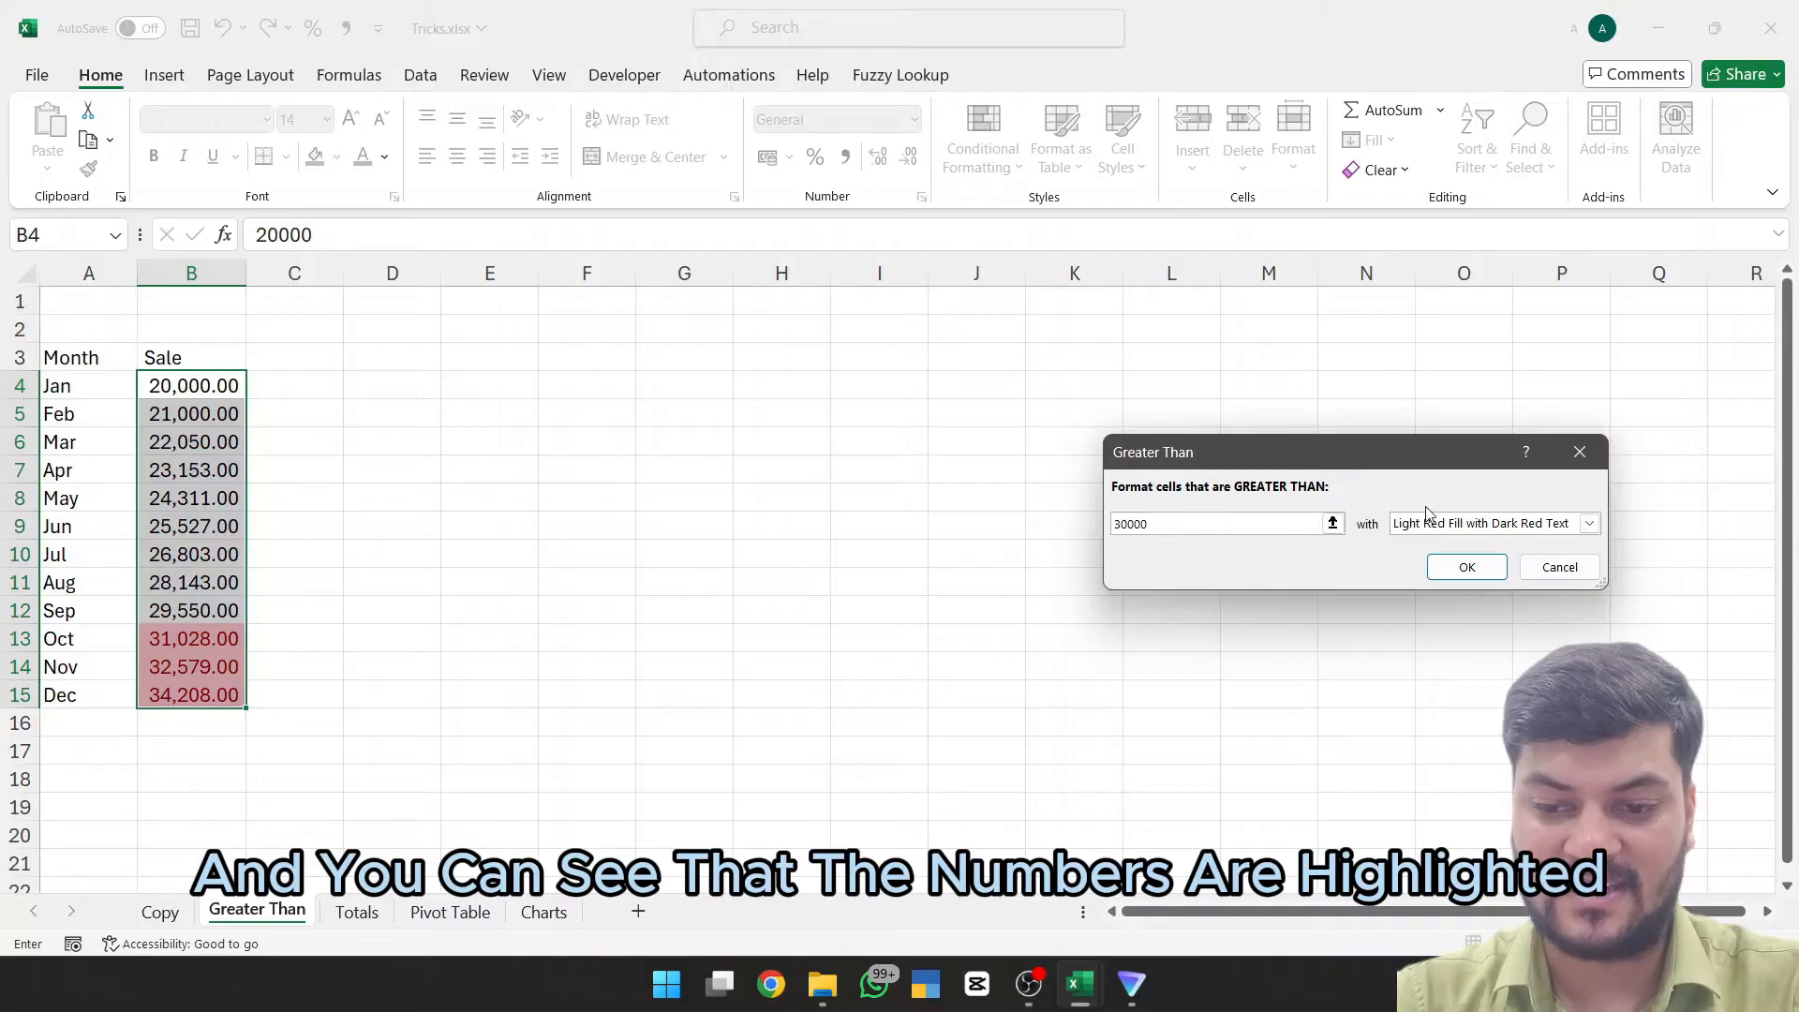
# Step: Change the Greater Than threshold to 25000
pyautogui.press('BackSpace')
pyautogui.press('BackSpace')
pyautogui.press('BackSpace')
pyautogui.press('BackSpace')
pyautogui.press('BackSpace')
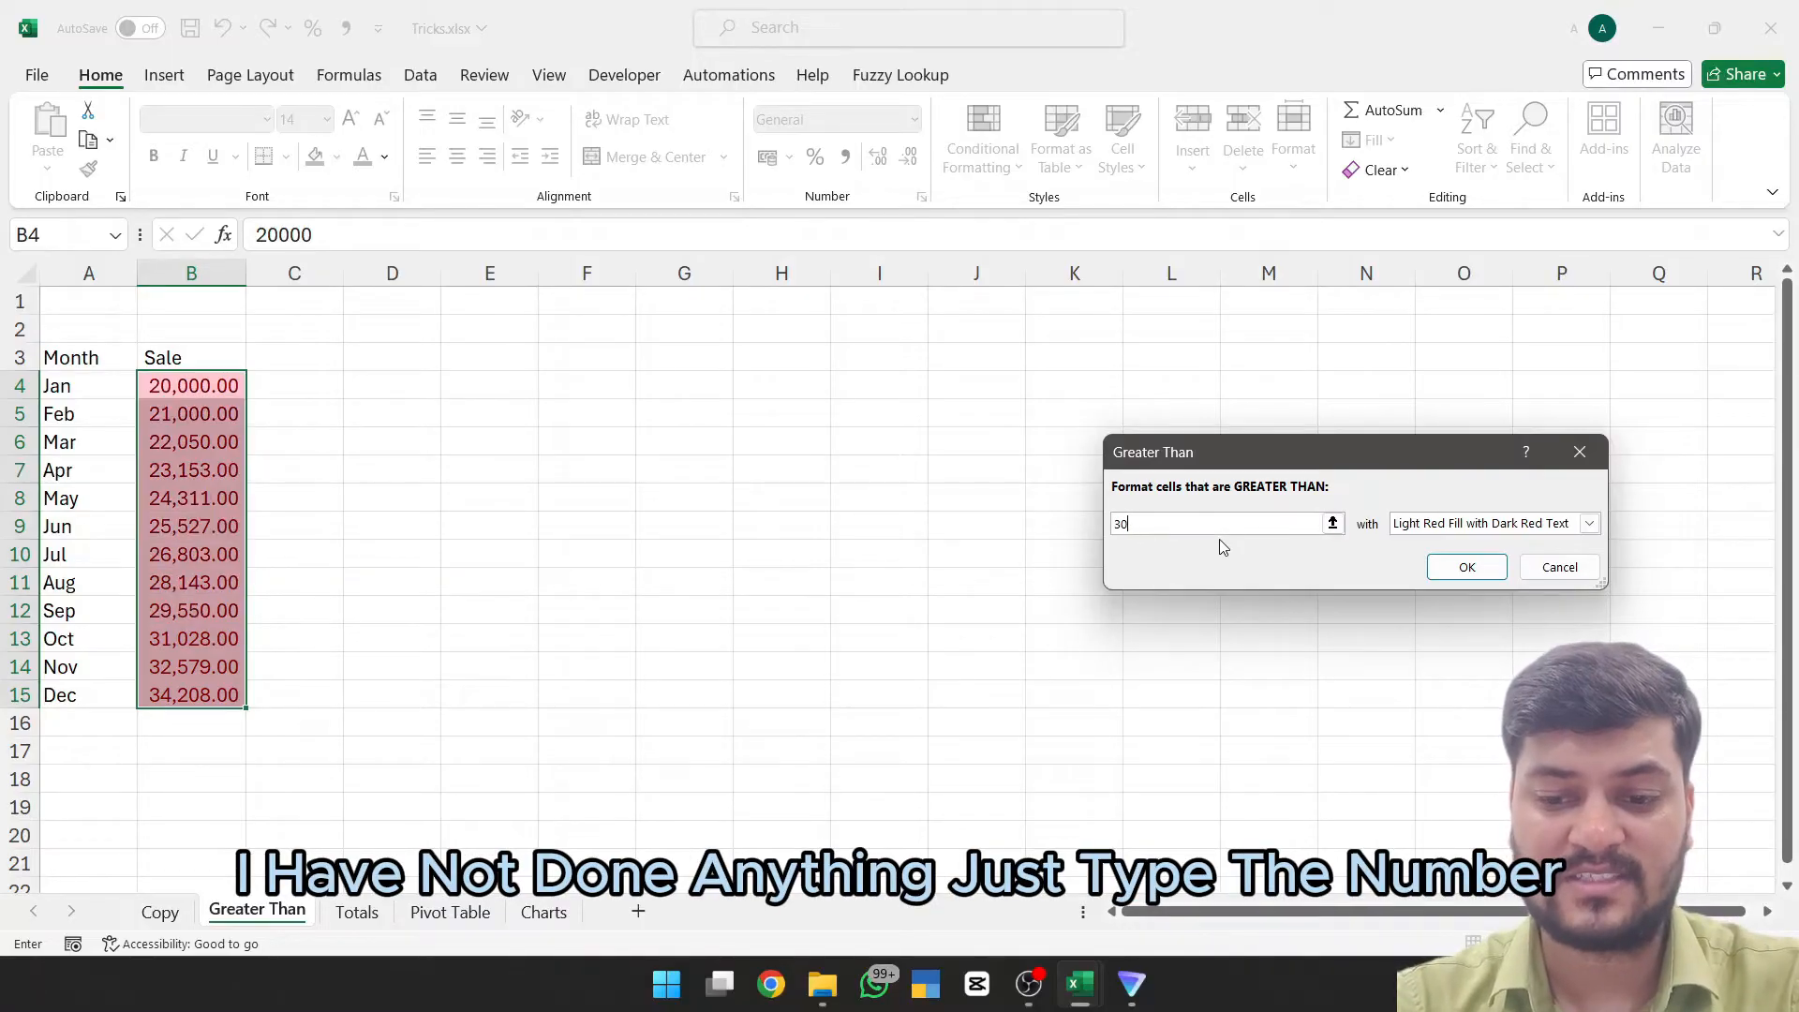
pyautogui.write('25000')
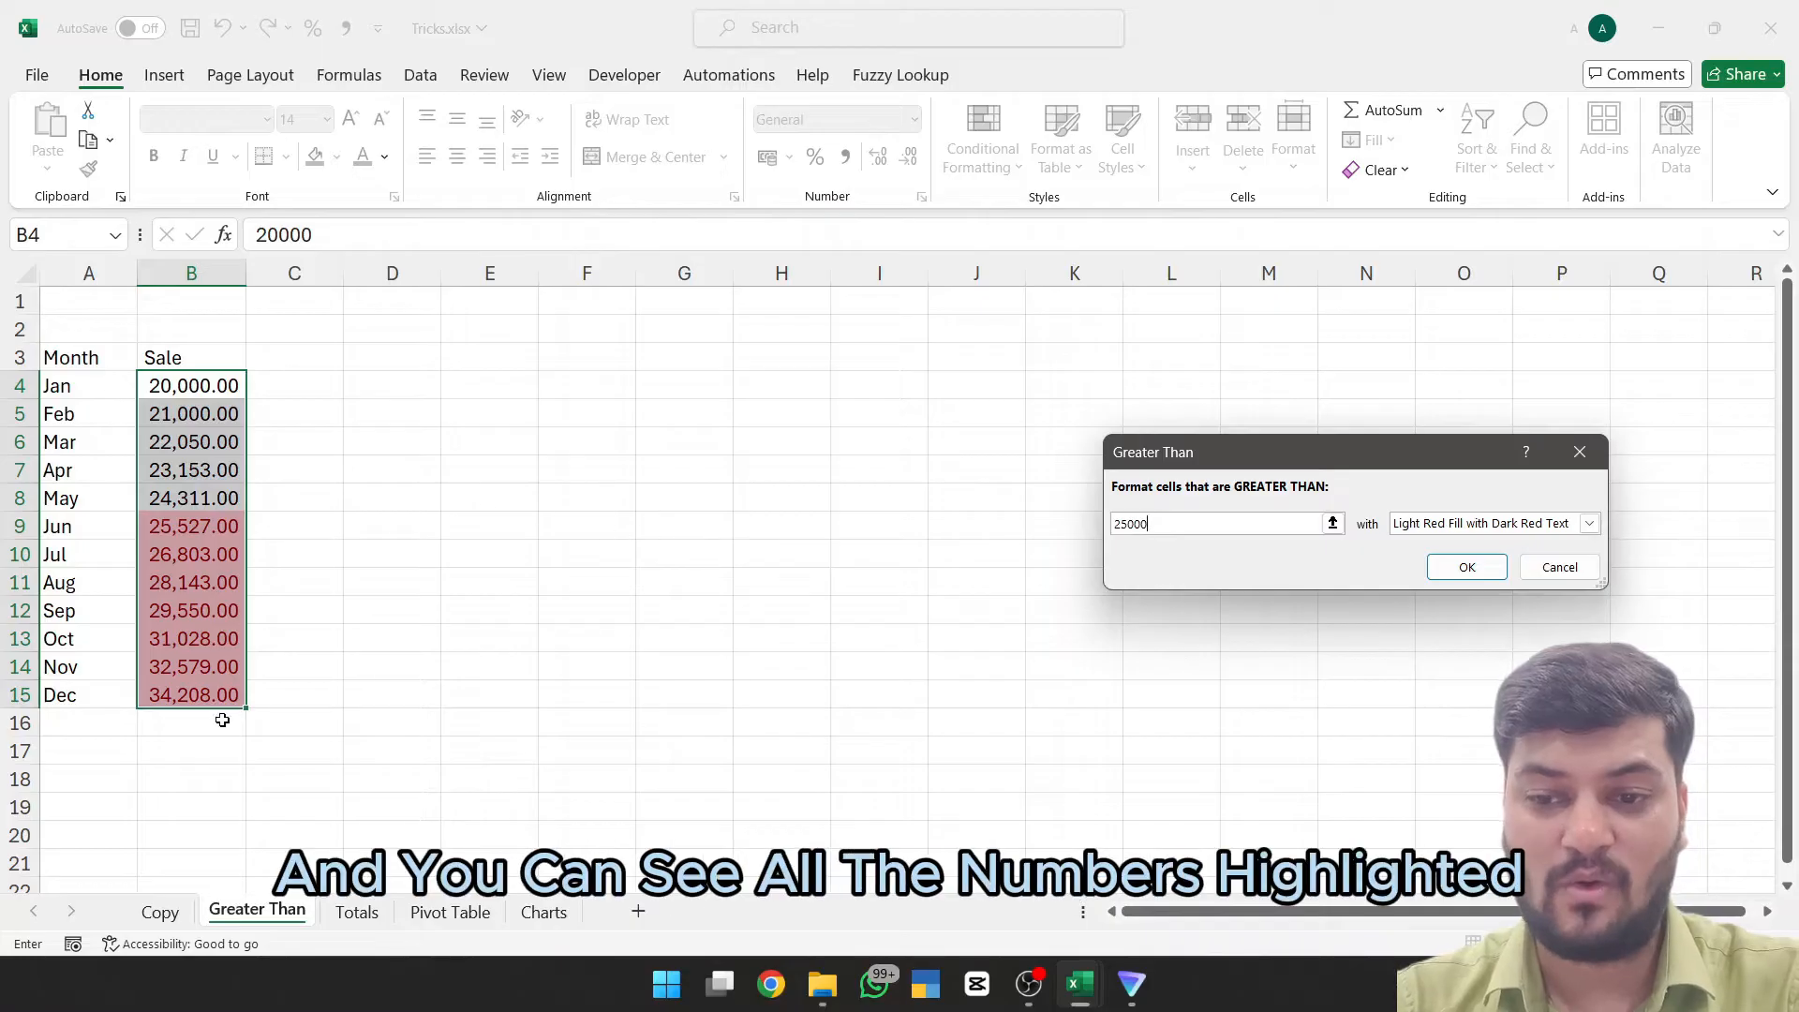
# Step: Try Yellow Fill with Dark Yellow Text, Light Red Fill, and Light Red Fill with Dark Red Text for the highlight, and cancel the rule
pyautogui.click(1529, 525)
pyautogui.click(1485, 560)
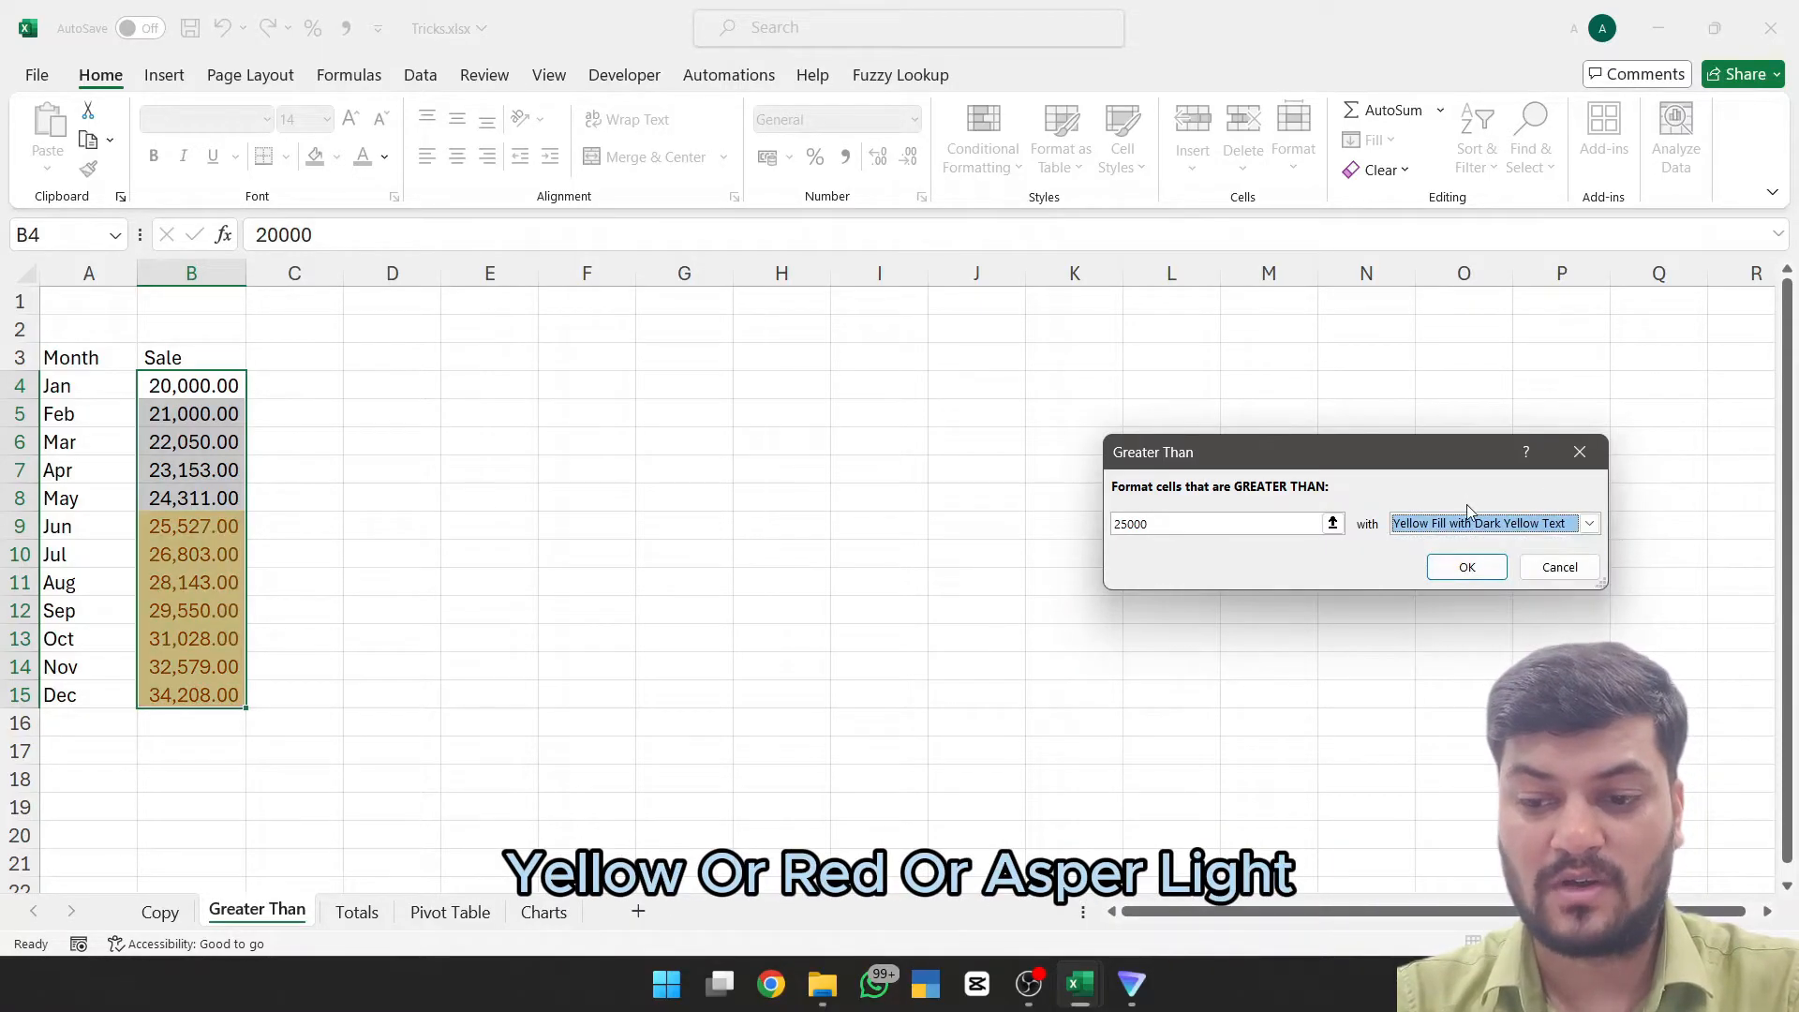
pyautogui.click(1467, 523)
pyautogui.click(1436, 593)
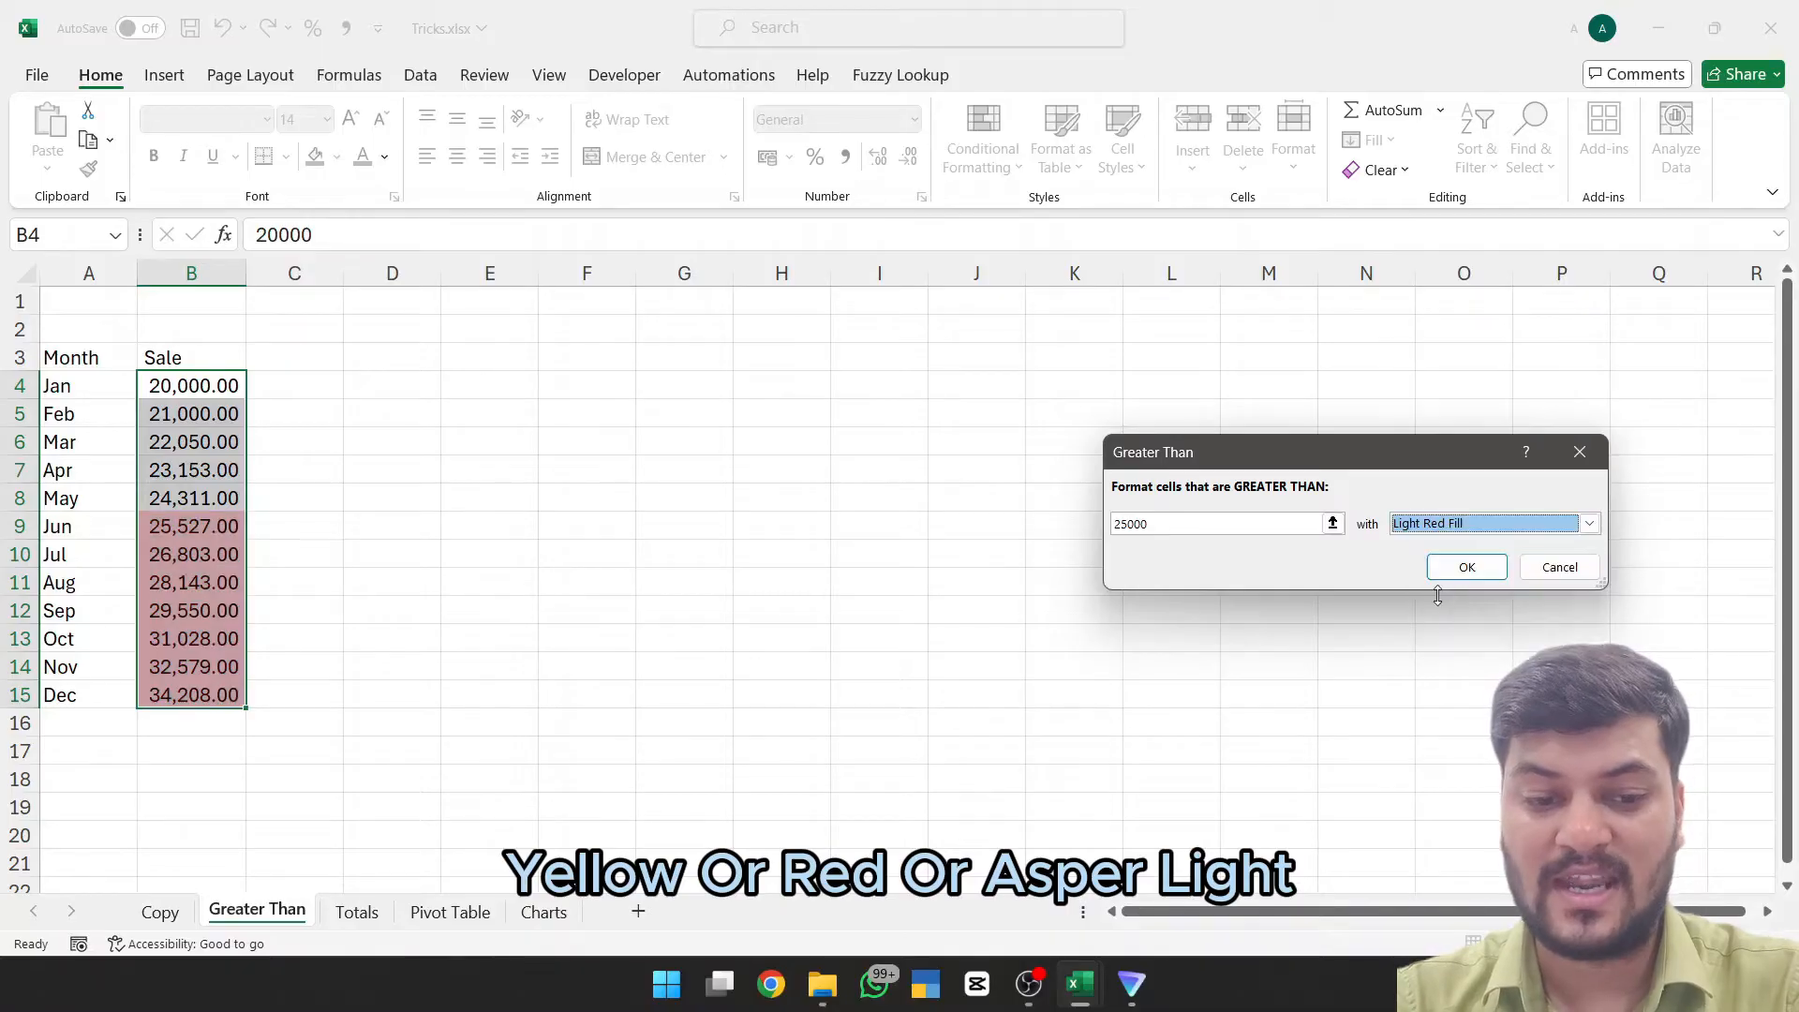
pyautogui.click(1433, 527)
pyautogui.click(1433, 545)
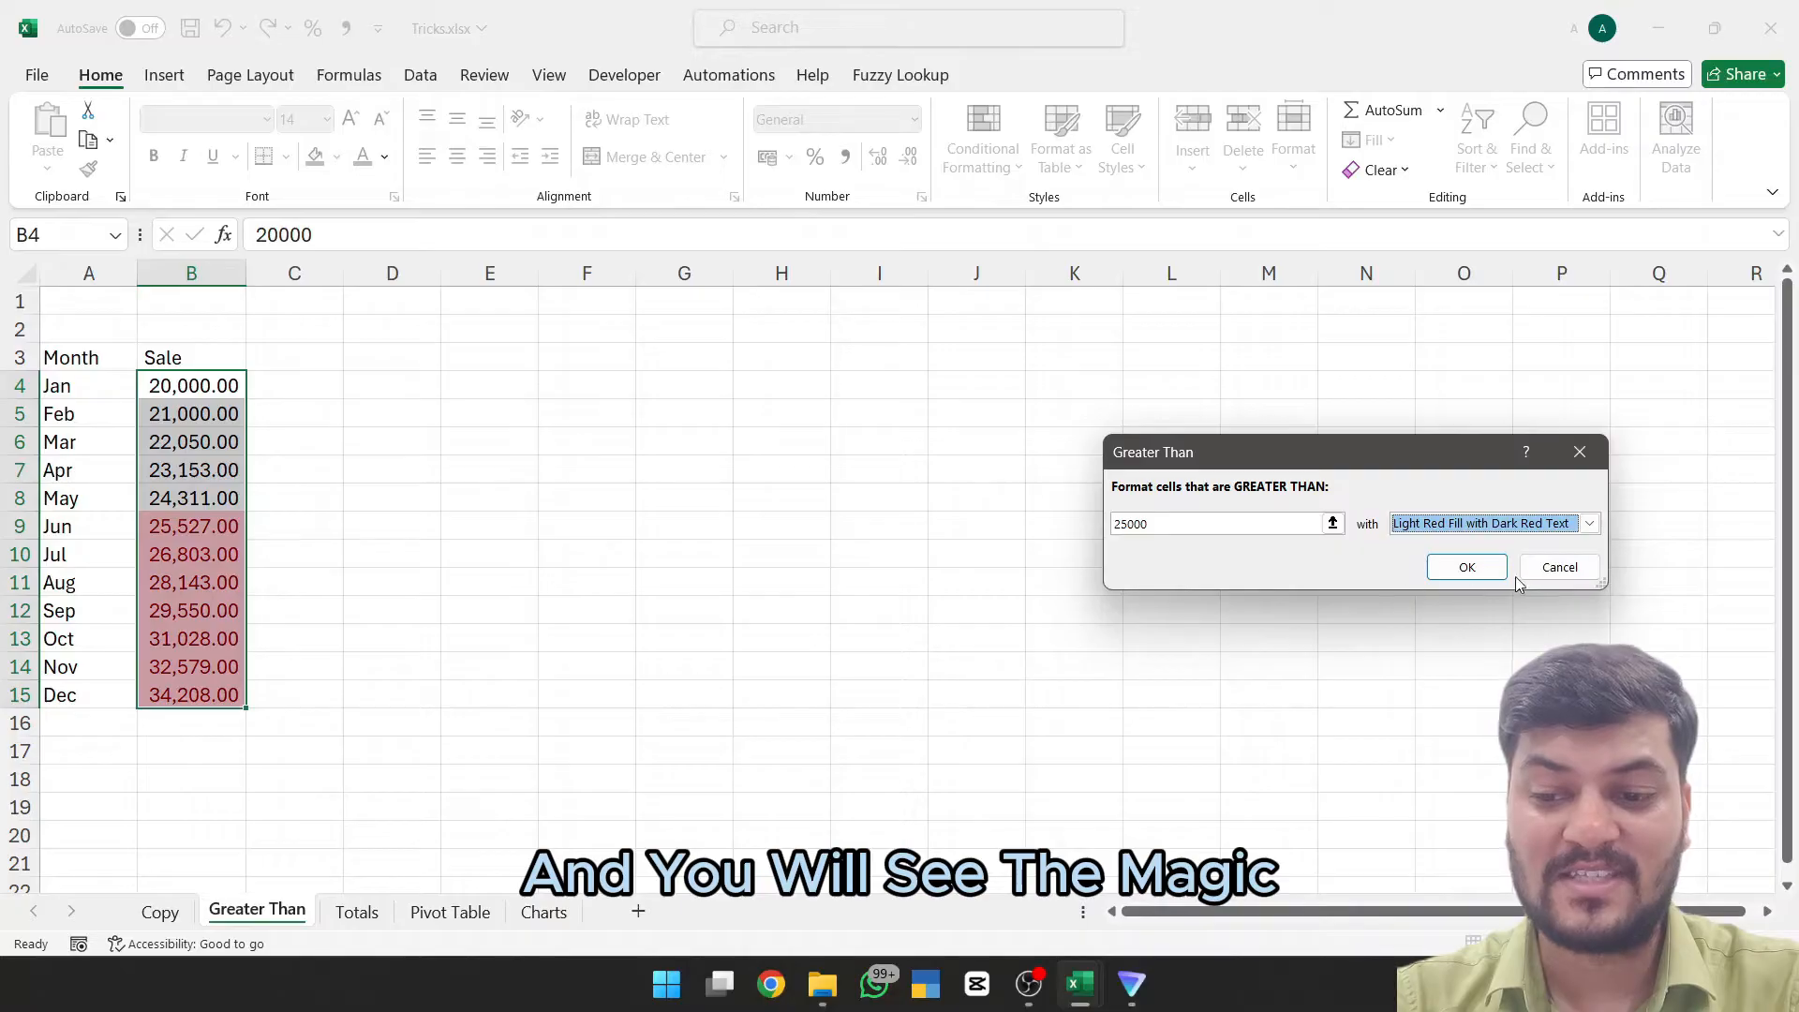
pyautogui.click(1557, 566)
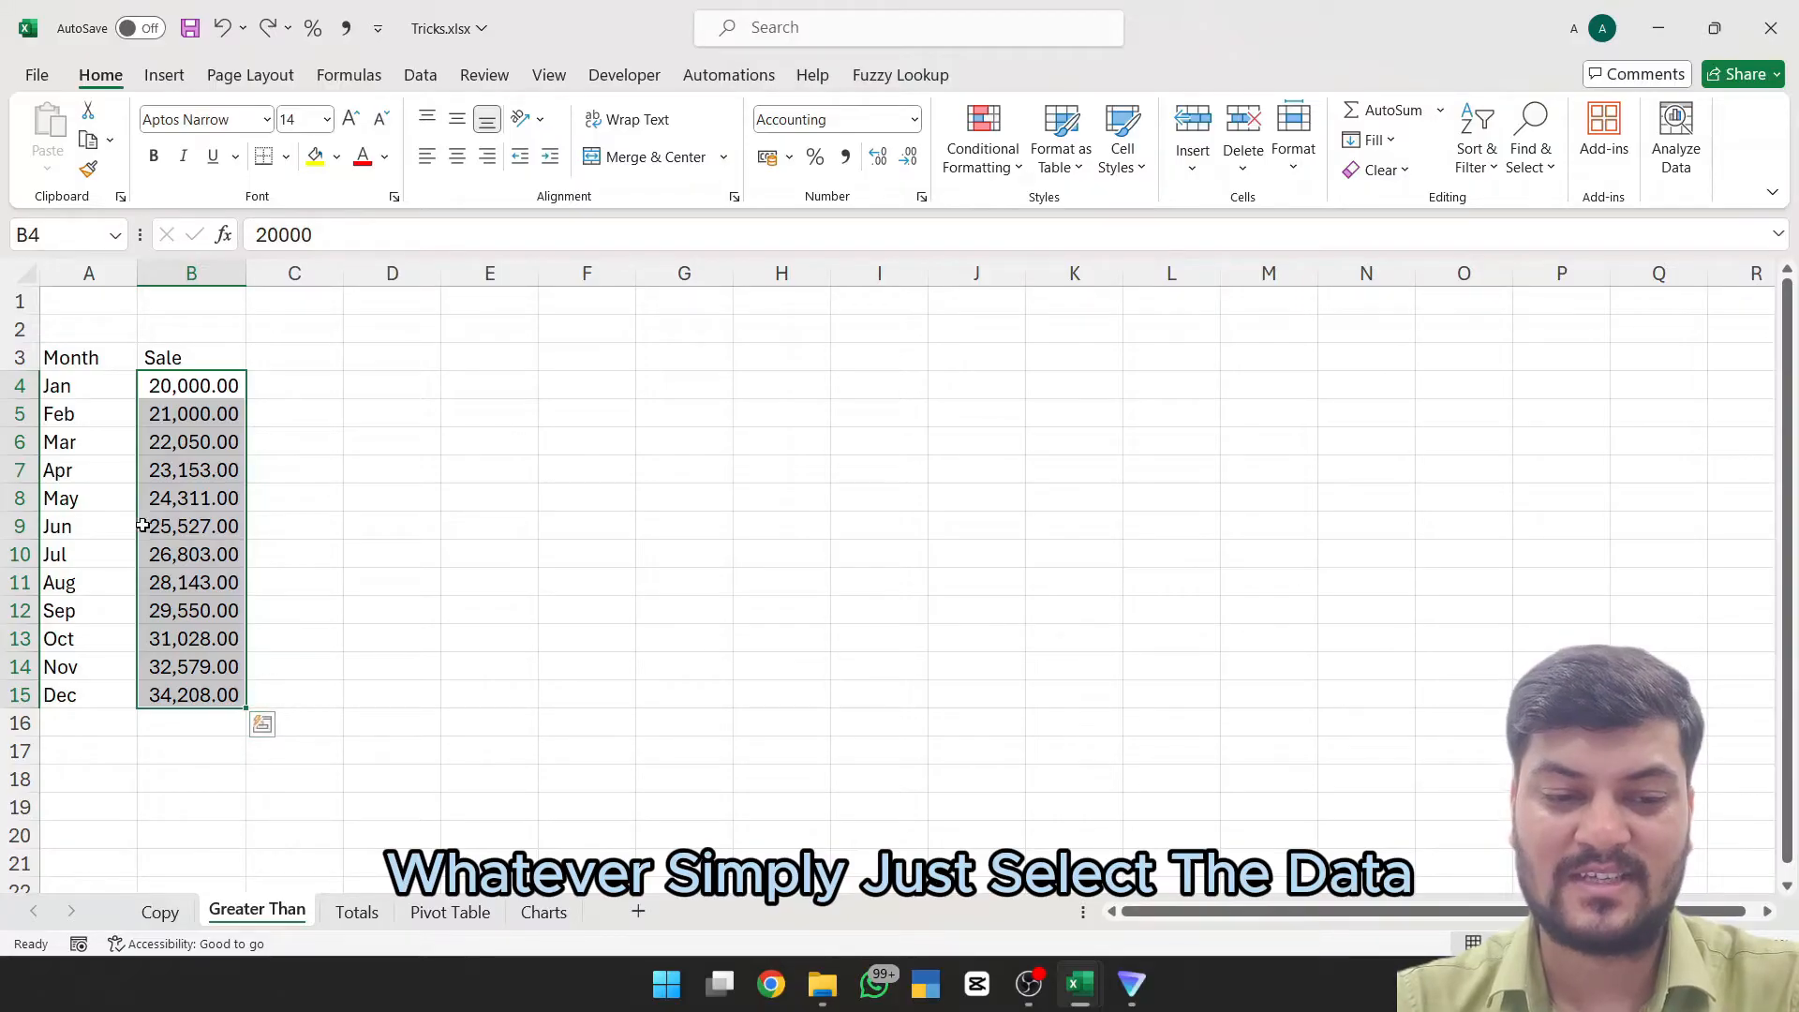
# Step: Select the full Month and Sale table, look over its Quick Analysis formatting options, and dismiss them
pyautogui.moveTo(99, 385); pyautogui.dragTo(200, 503)
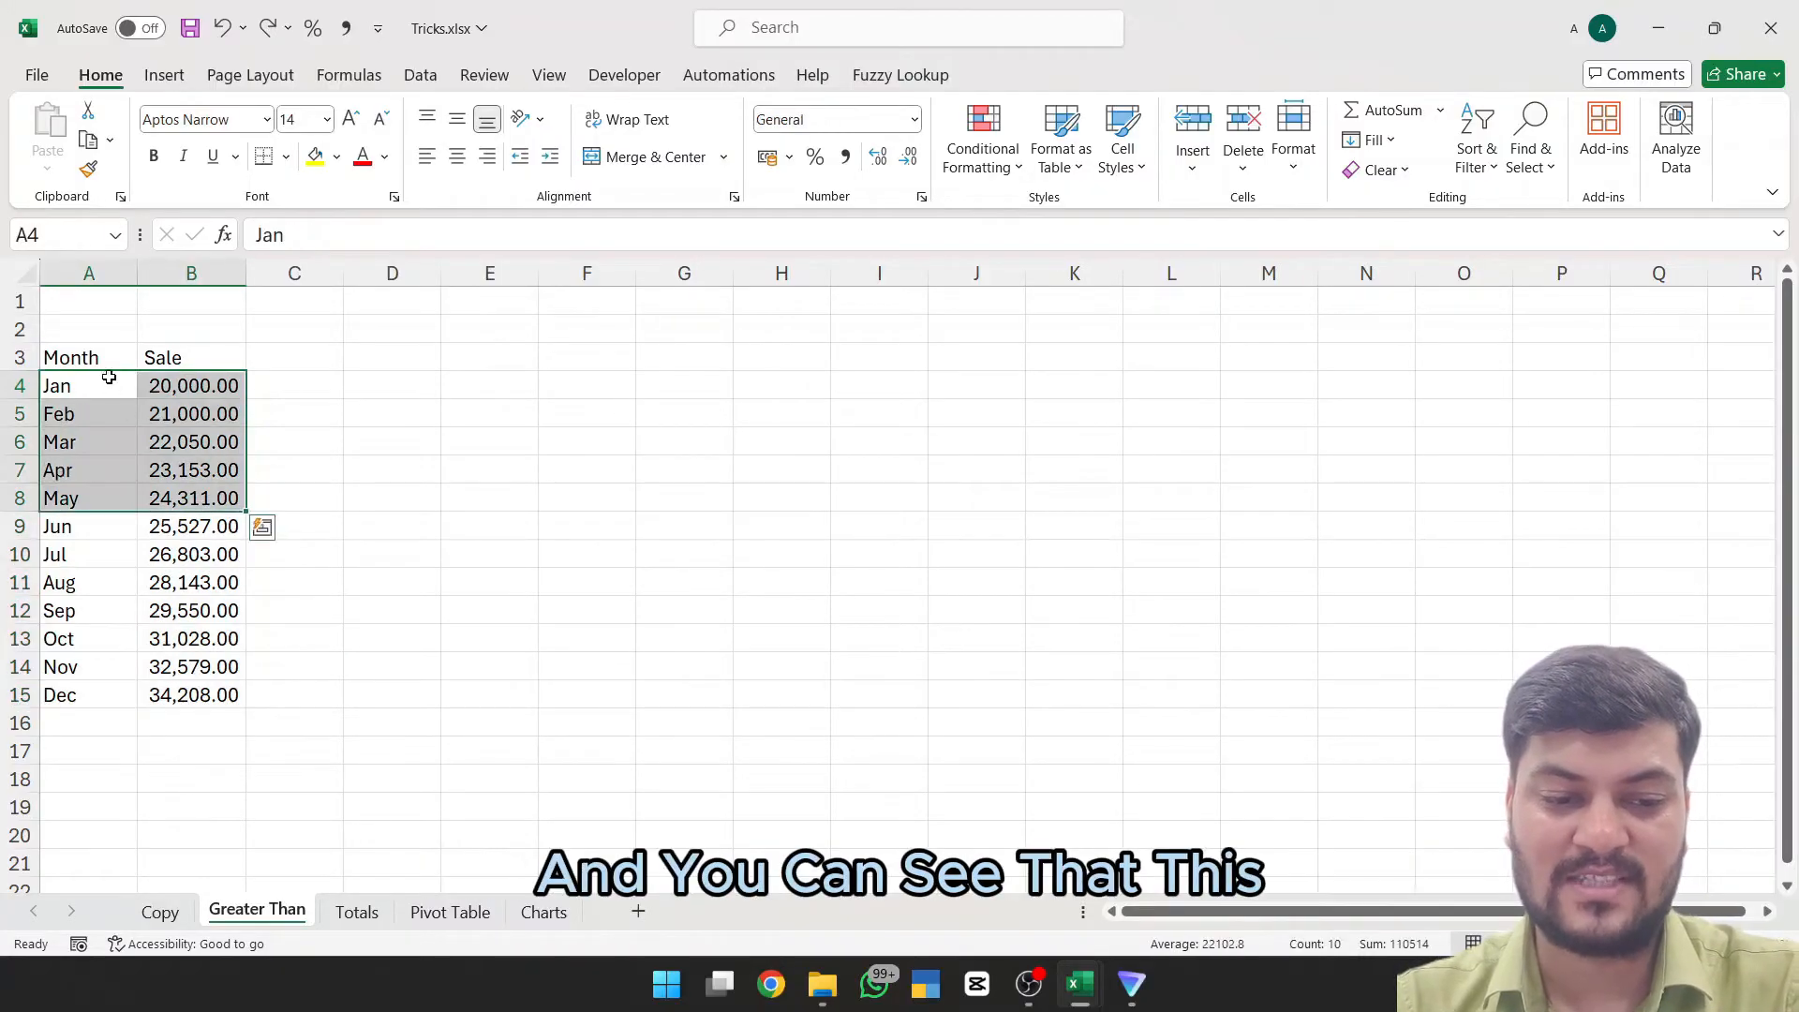
pyautogui.moveTo(105, 361); pyautogui.dragTo(212, 695)
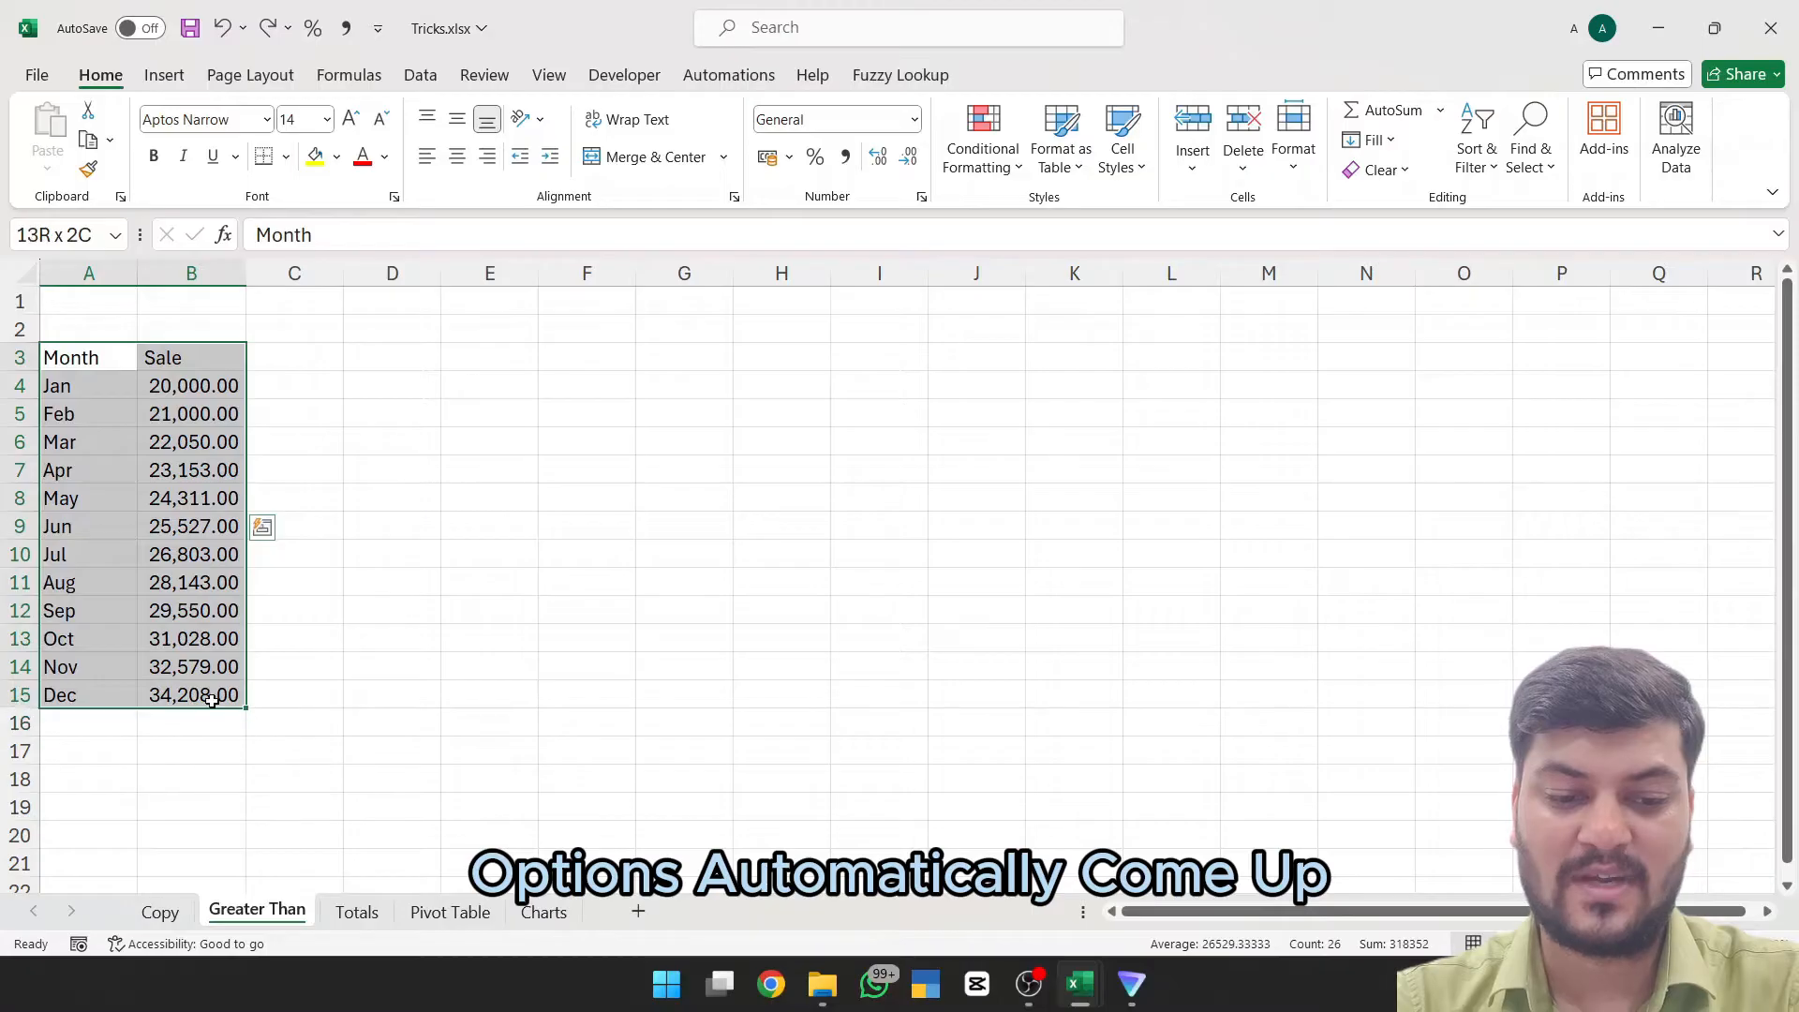
pyautogui.click(263, 724)
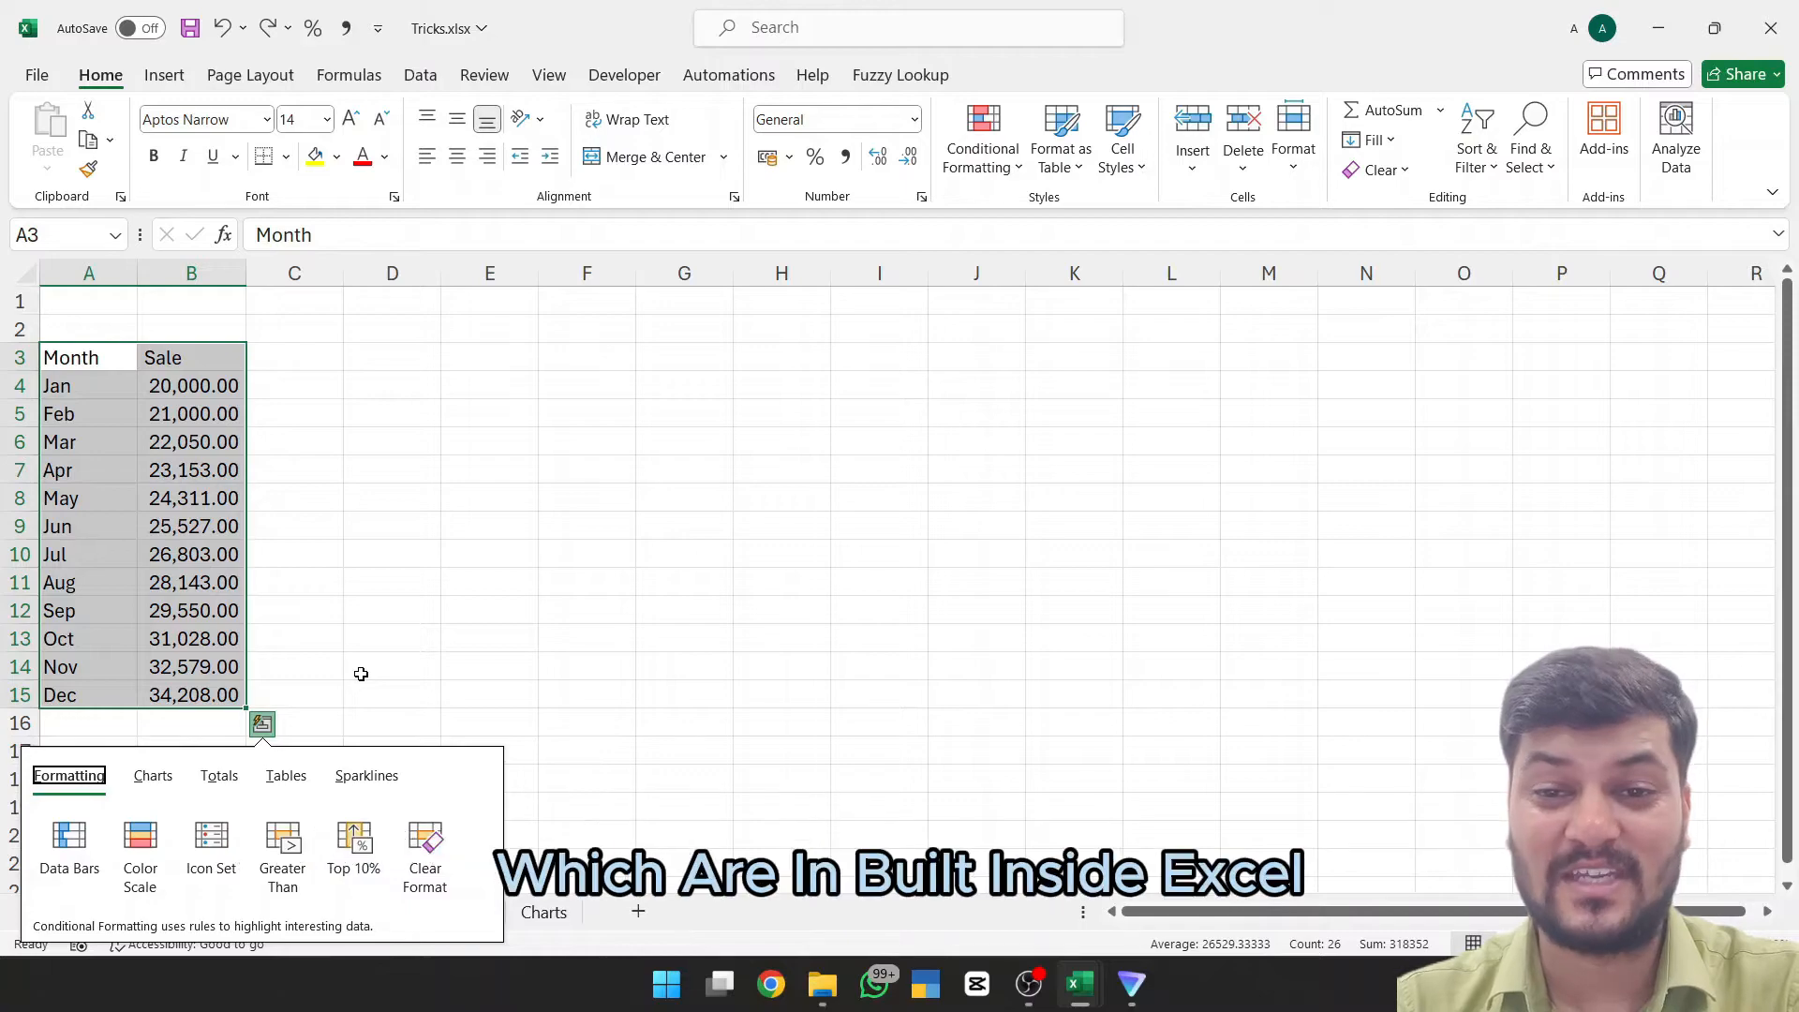
pyautogui.click(450, 629)
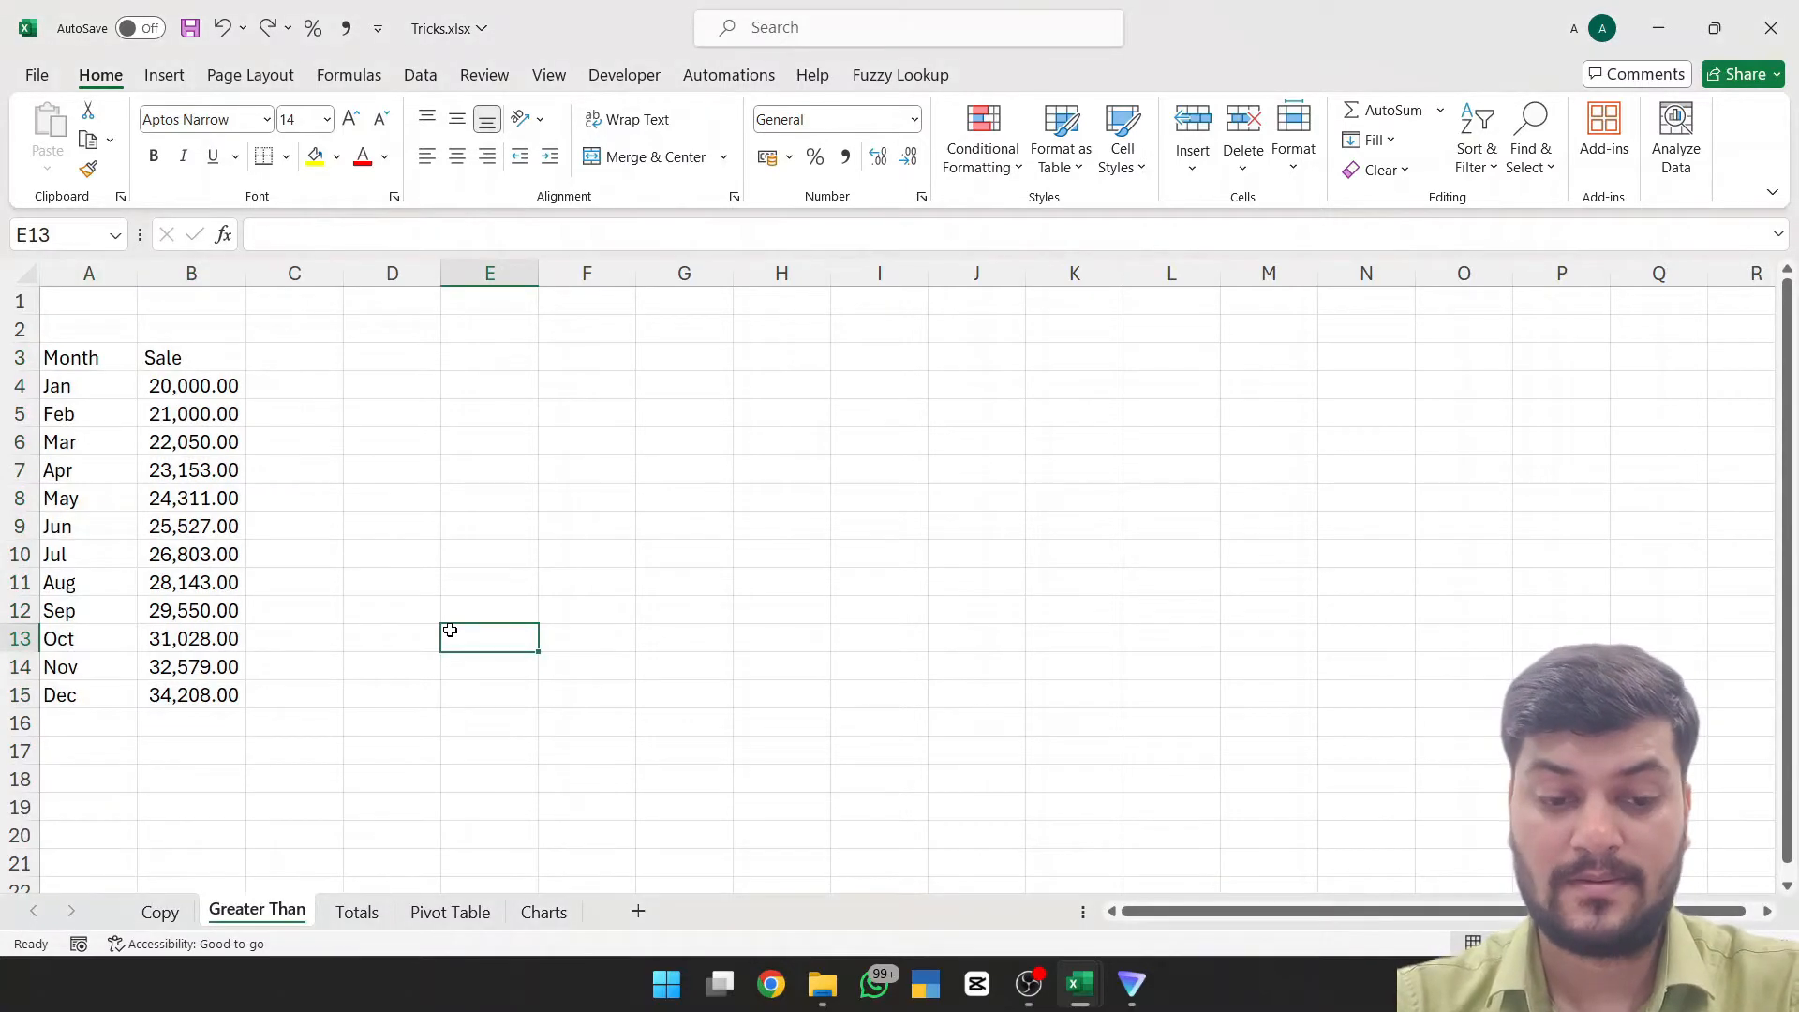
# Step: Switch to the Totals sheet and go to the blank row 16 beneath the first block of months
pyautogui.hotkey('ctrl', 'pagedown')
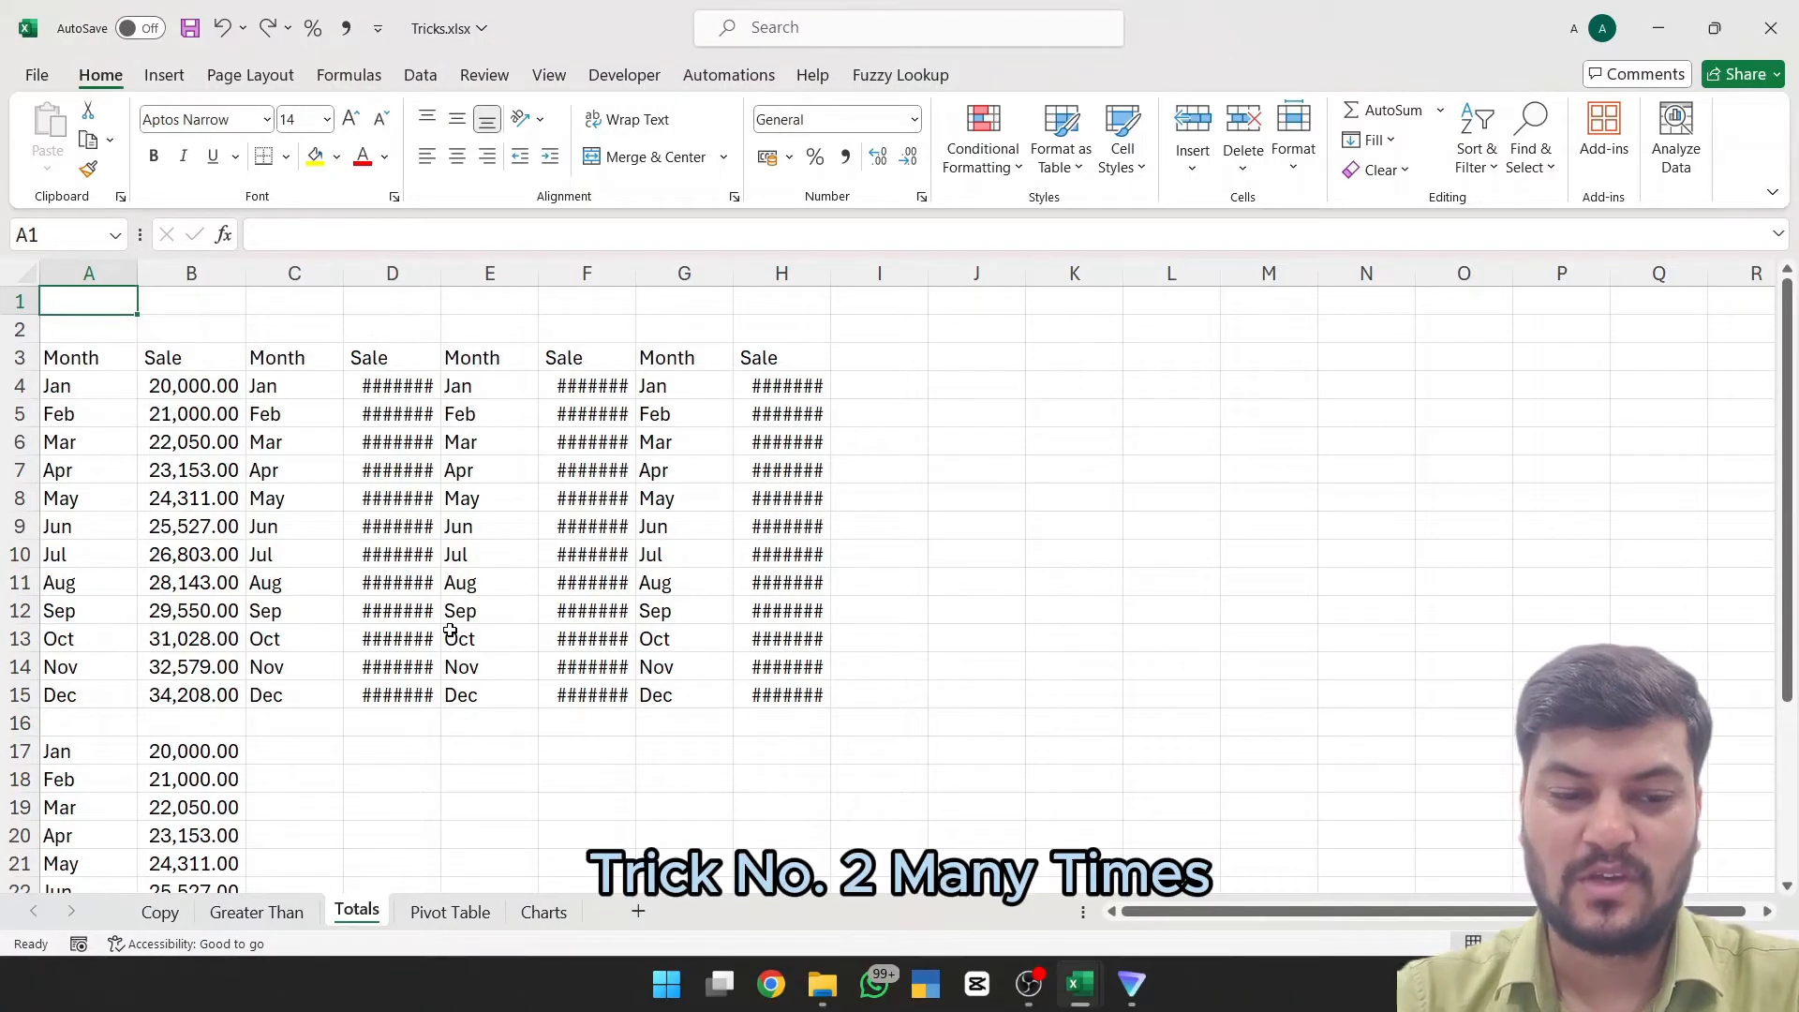
pyautogui.press('Down')
pyautogui.press('Down')
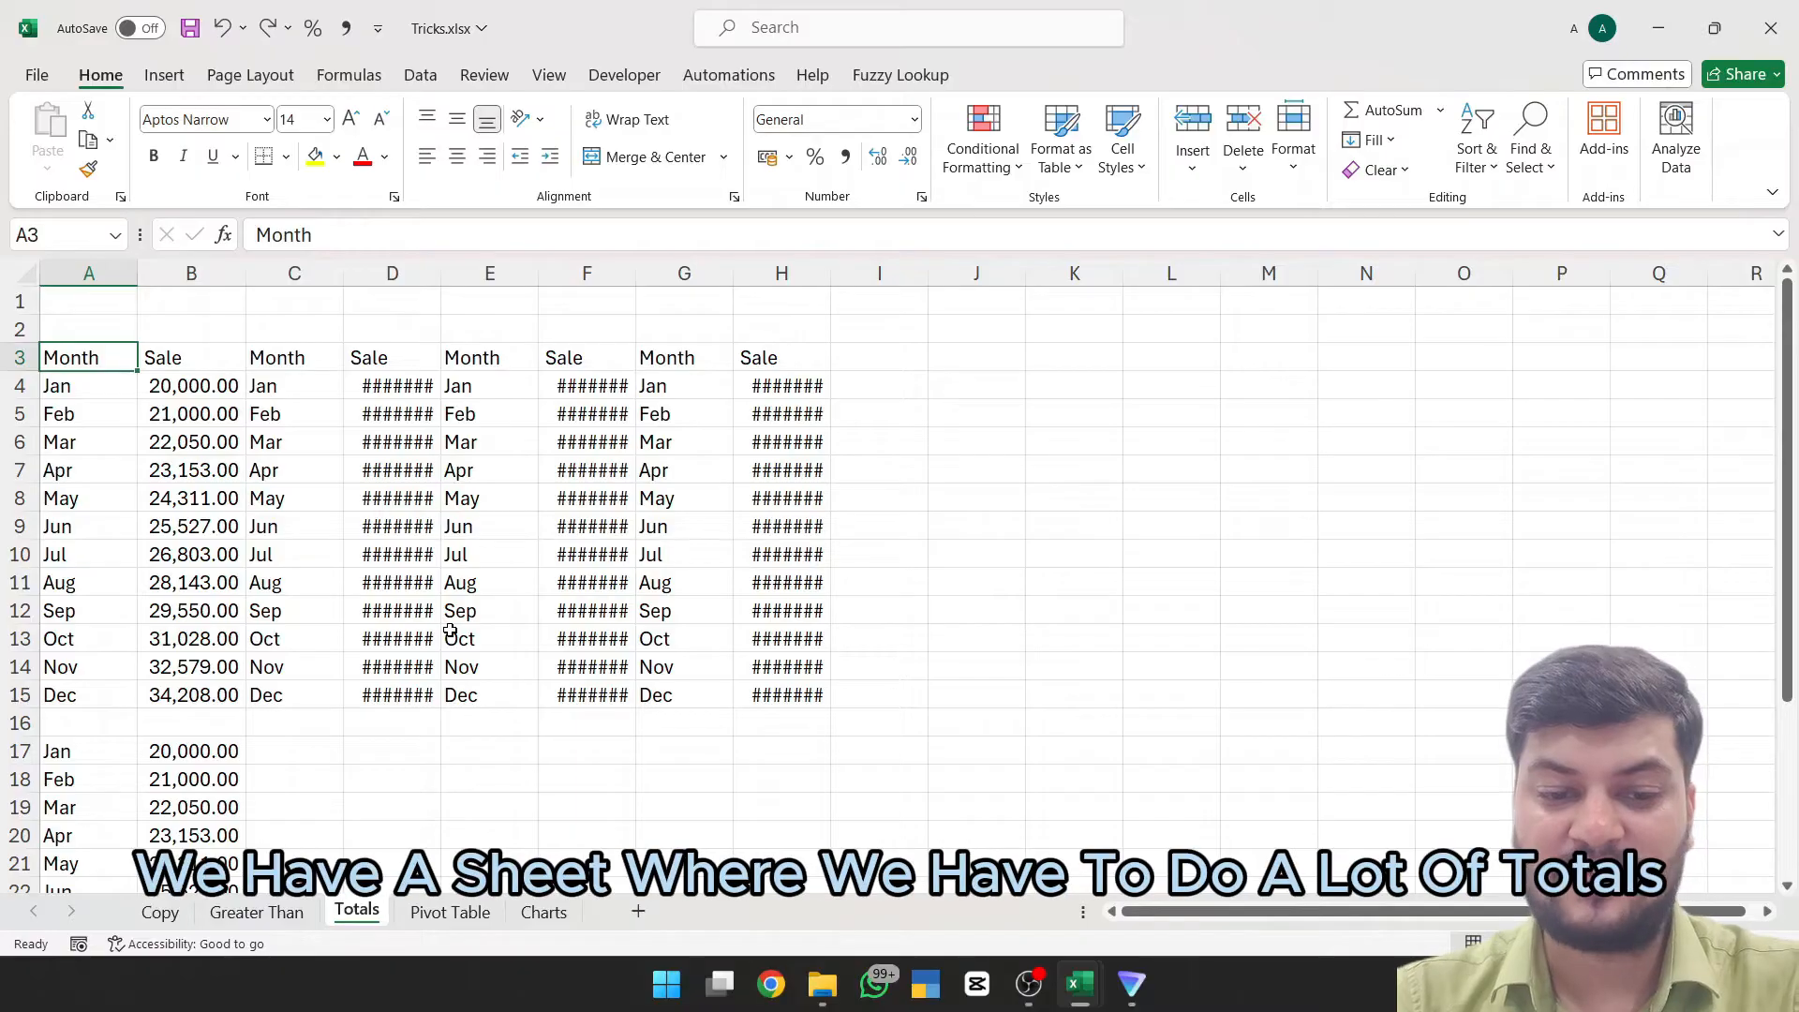
pyautogui.hotkey('ctrl', 'shift', 'Right')
pyautogui.hotkey('ctrl', 'shift', 'Down')
pyautogui.press('Down')
pyautogui.press('Down')
pyautogui.press('Down')
pyautogui.press('Down')
pyautogui.press('Down')
pyautogui.press('Down')
pyautogui.press('Down')
pyautogui.press('Down')
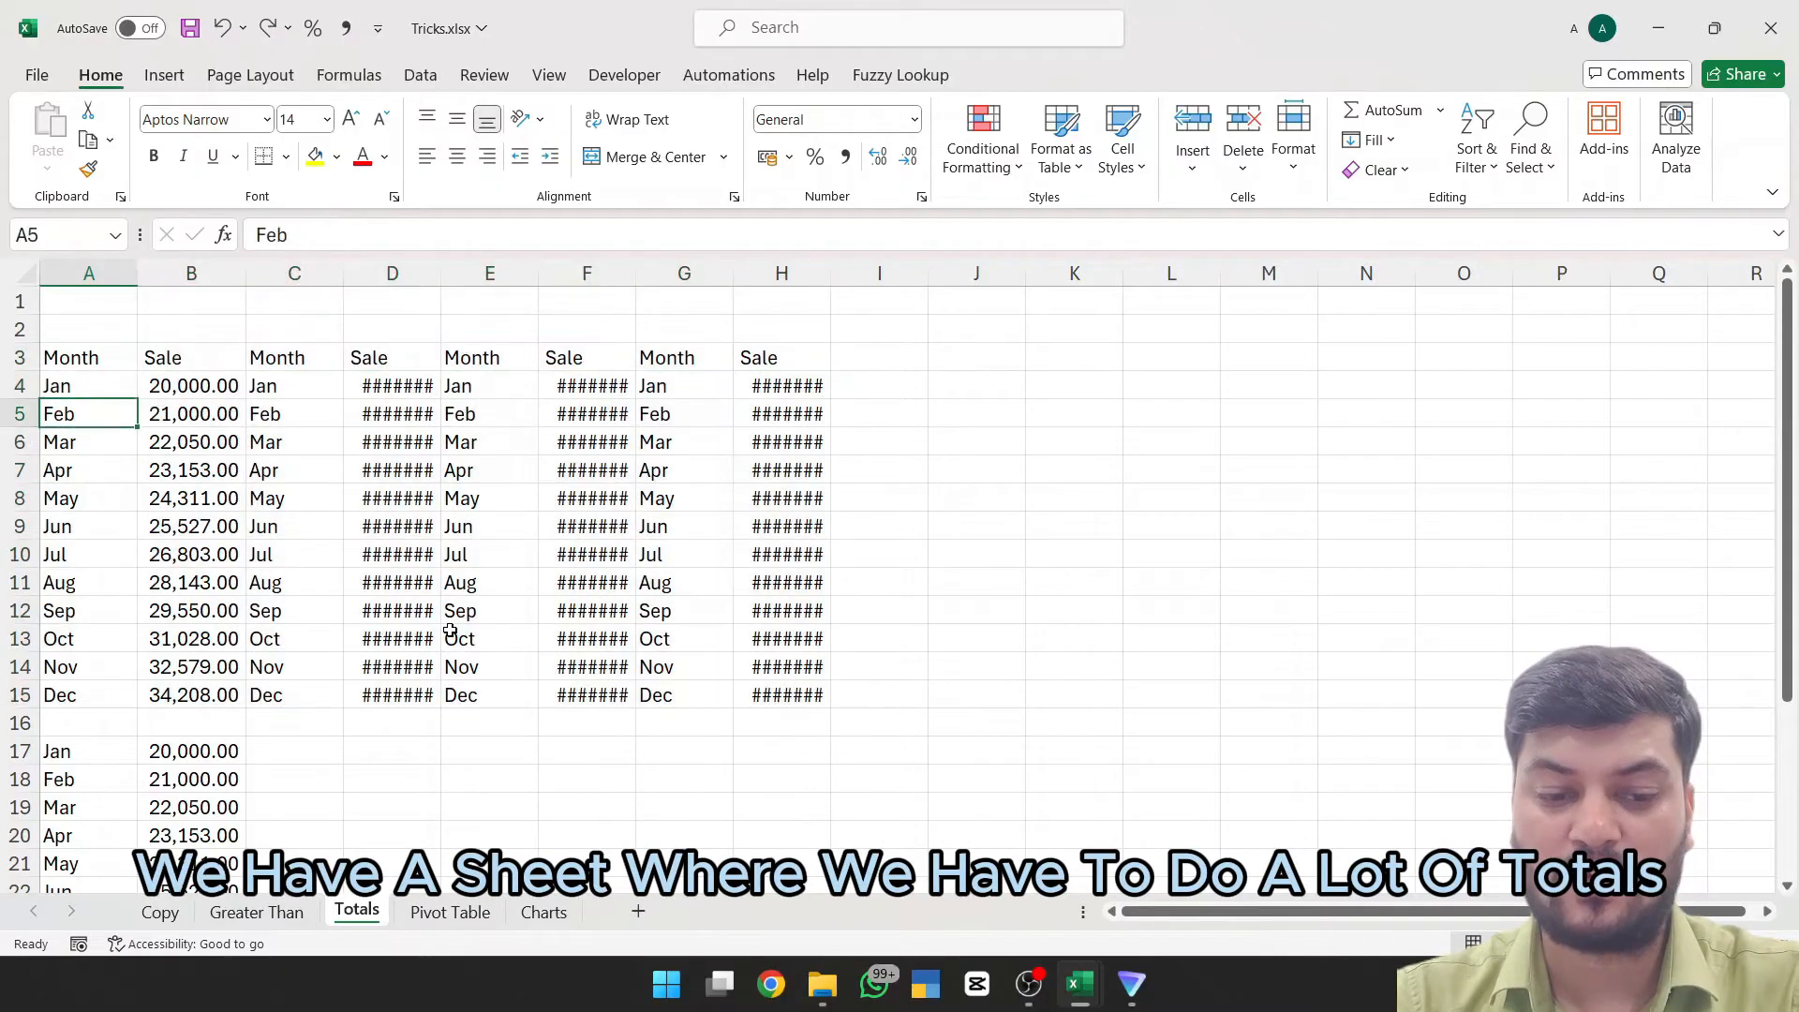
pyautogui.press('Down')
pyautogui.press('Down')
pyautogui.press('Down')
pyautogui.press('Down')
pyautogui.press('Down')
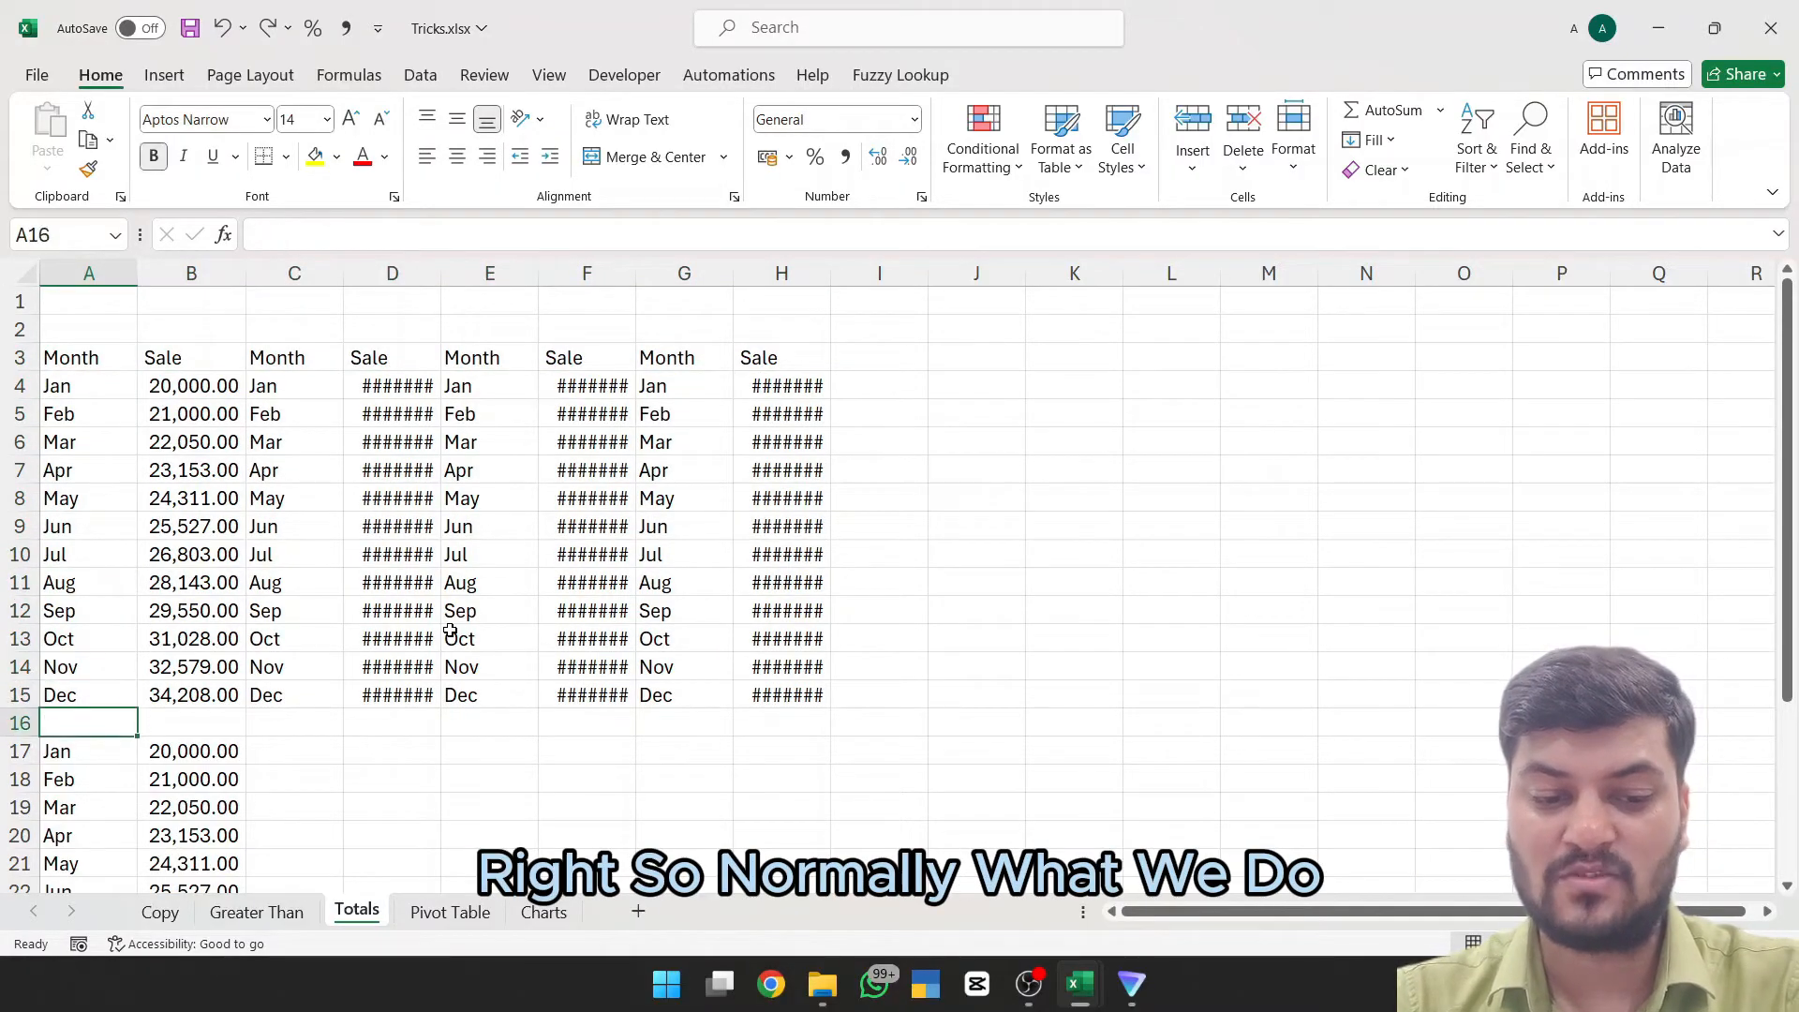
# Step: Total the first Sale column in cell B16 with =SUM(B4:B15)
pyautogui.press('Right')
pyautogui.write('=sum')
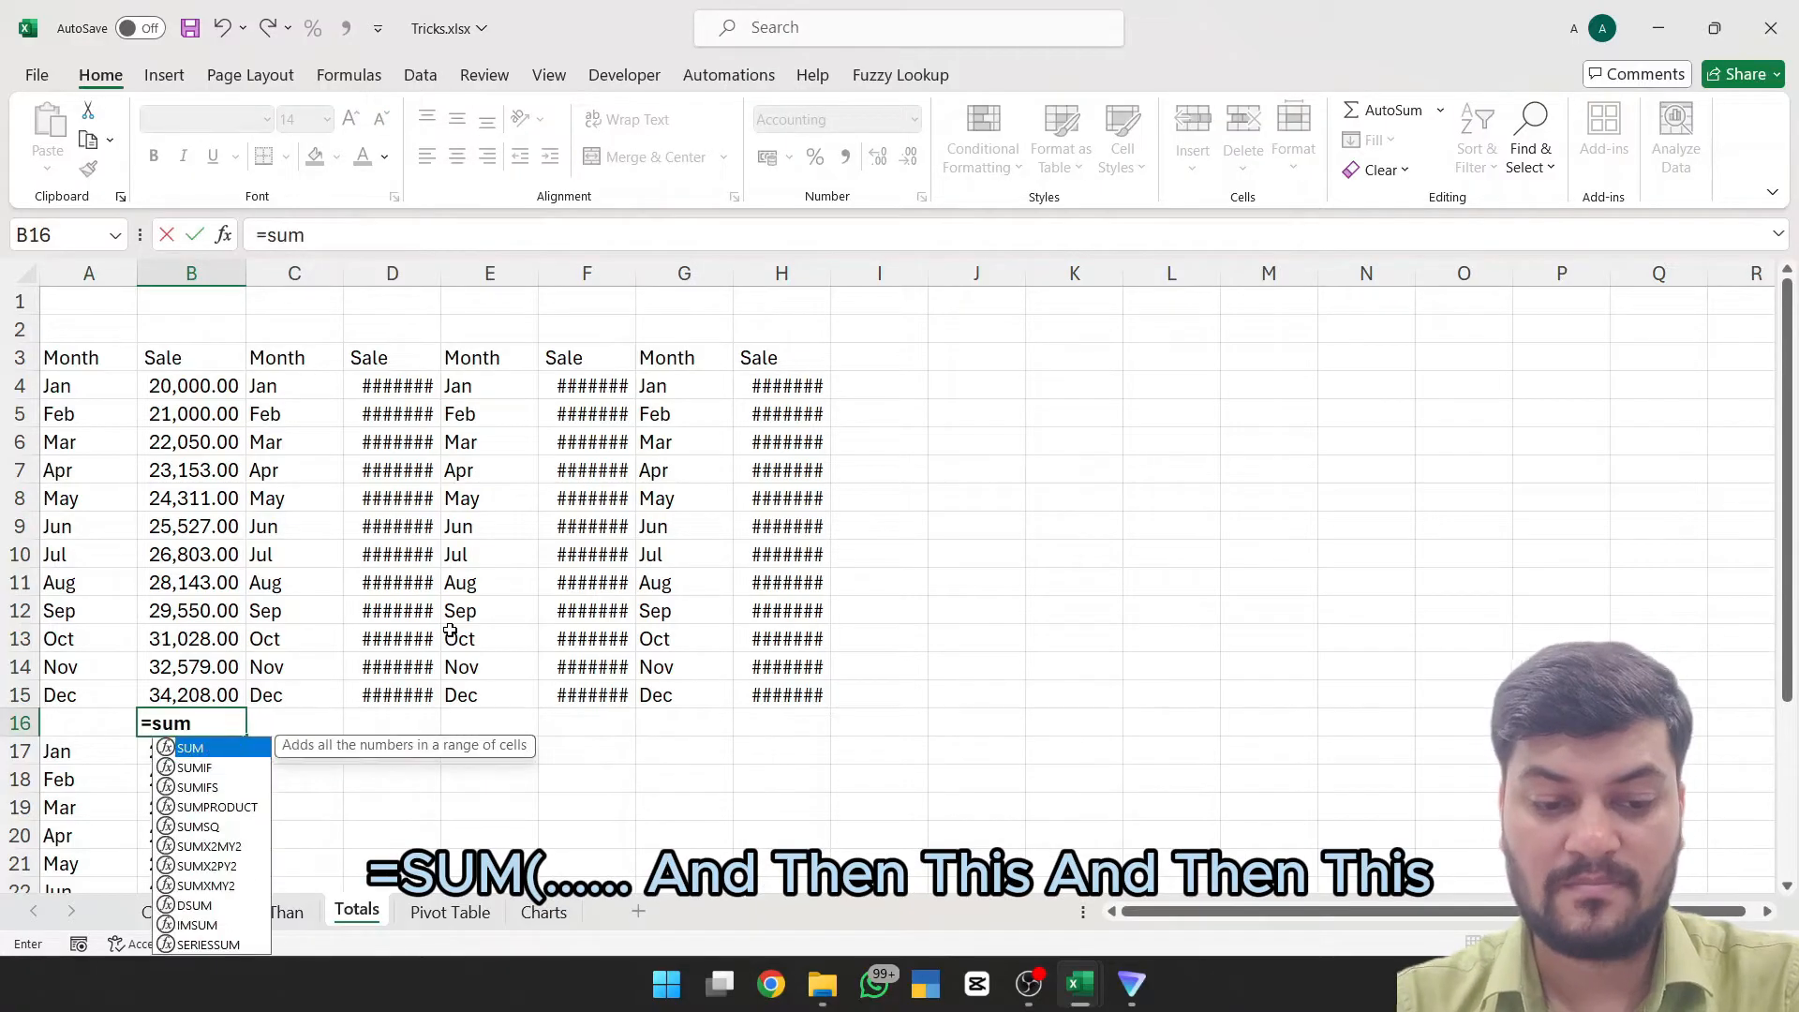
pyautogui.press('Tab')
pyautogui.press('Up')
pyautogui.hotkey('ctrl', 'shift', 'Up')
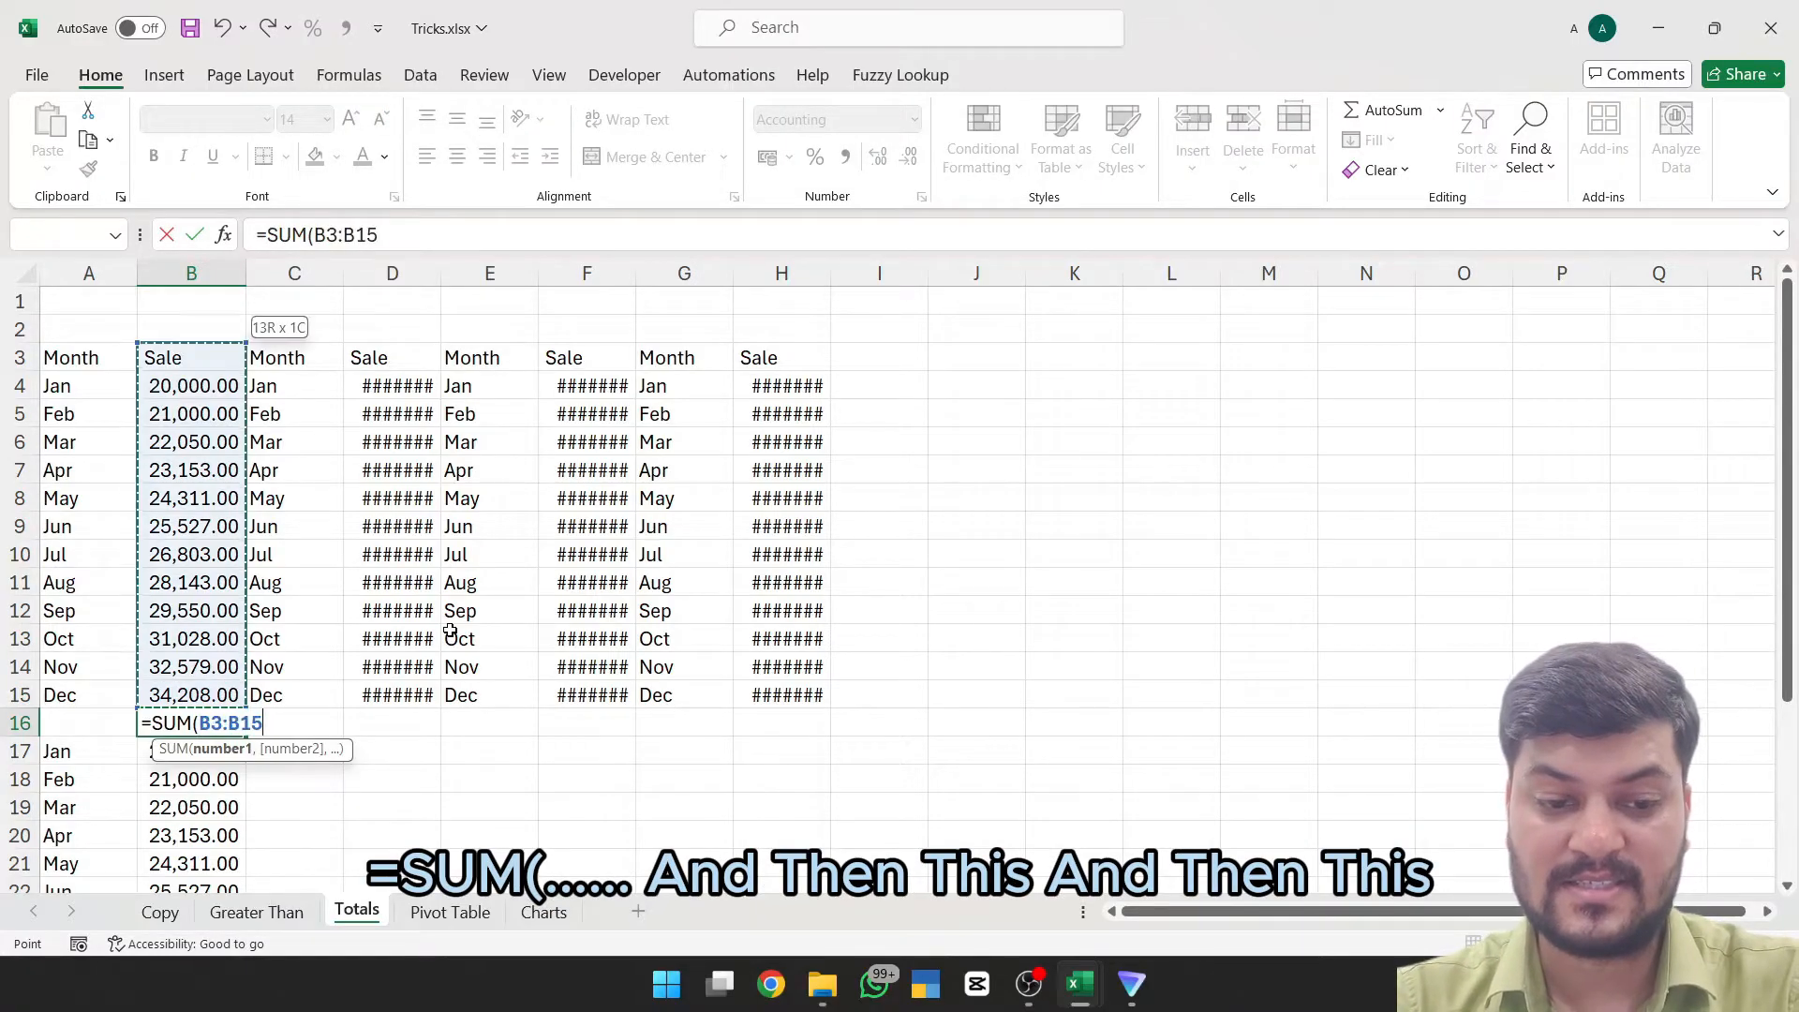
pyautogui.hotkey('shift', 'Down')
pyautogui.press('Return')
pyautogui.press('Up')
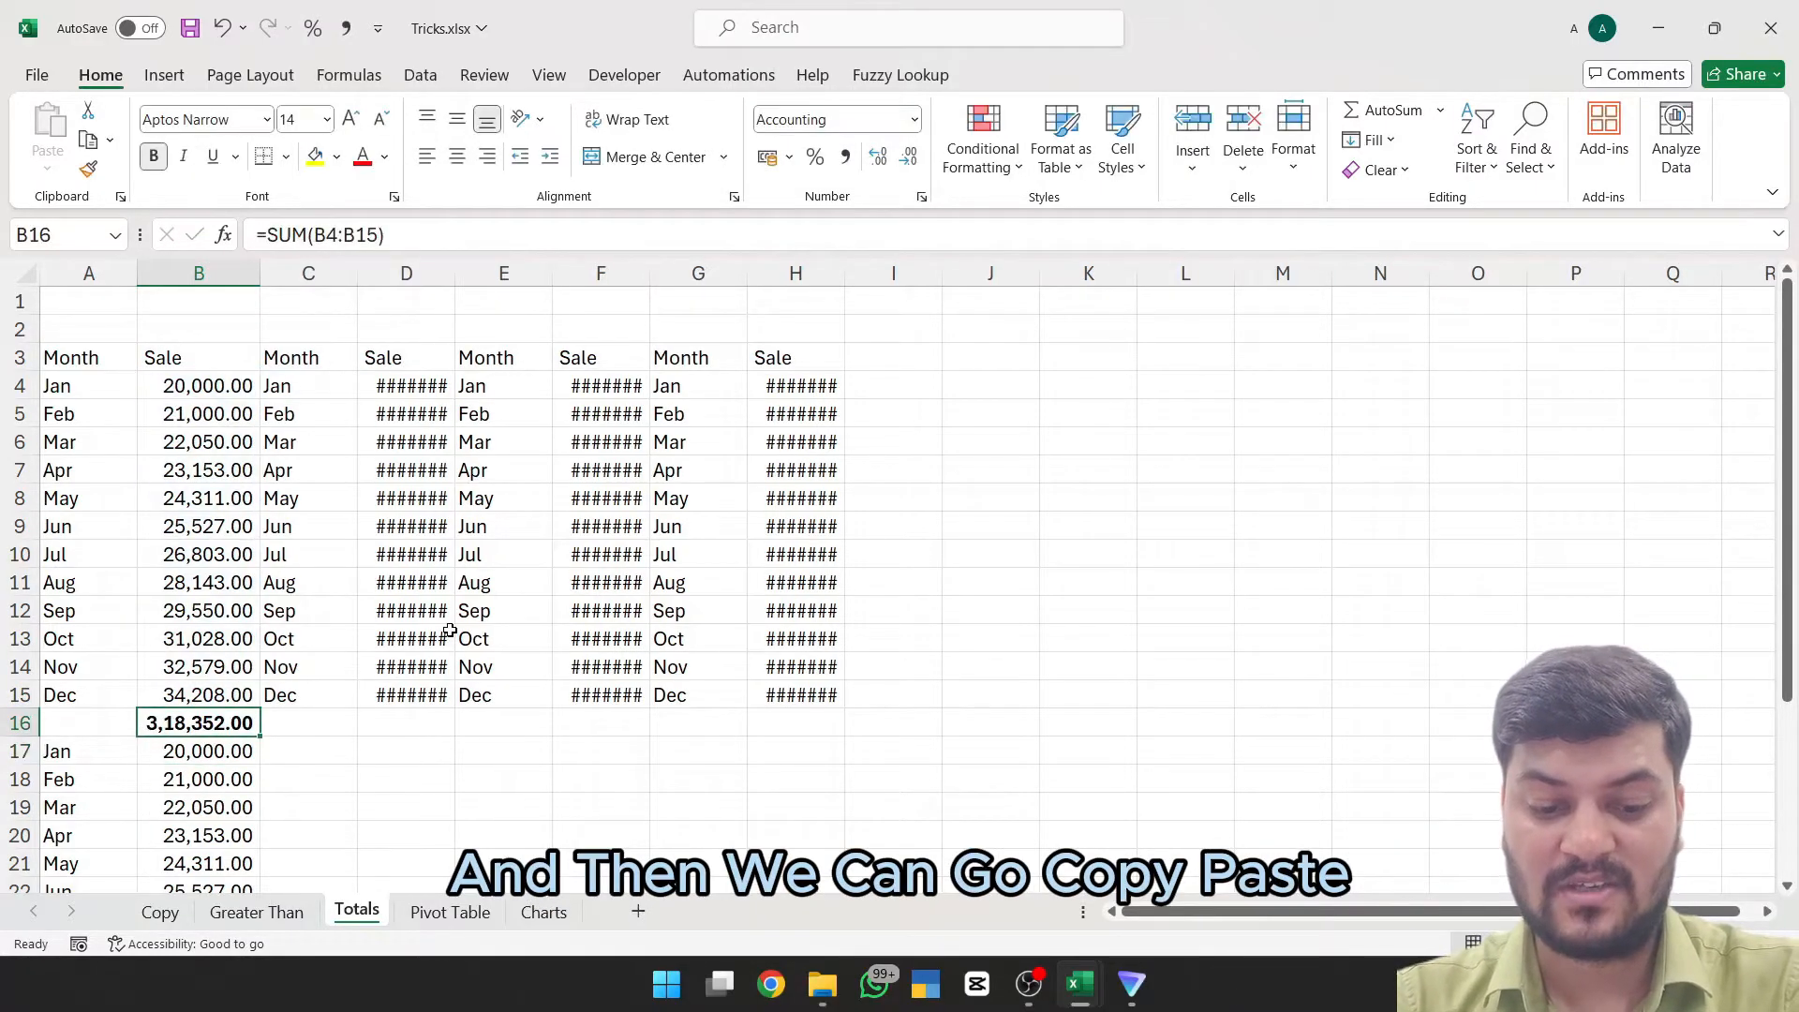
# Step: Copy the total formula from B16 to cells D16, F16 and H16 under the other Sale columns
pyautogui.hotkey('ctrl', 'c')
pyautogui.press('Right')
pyautogui.press('Right')
pyautogui.hotkey('ctrl', 'v')
pyautogui.press('Right')
pyautogui.press('Right')
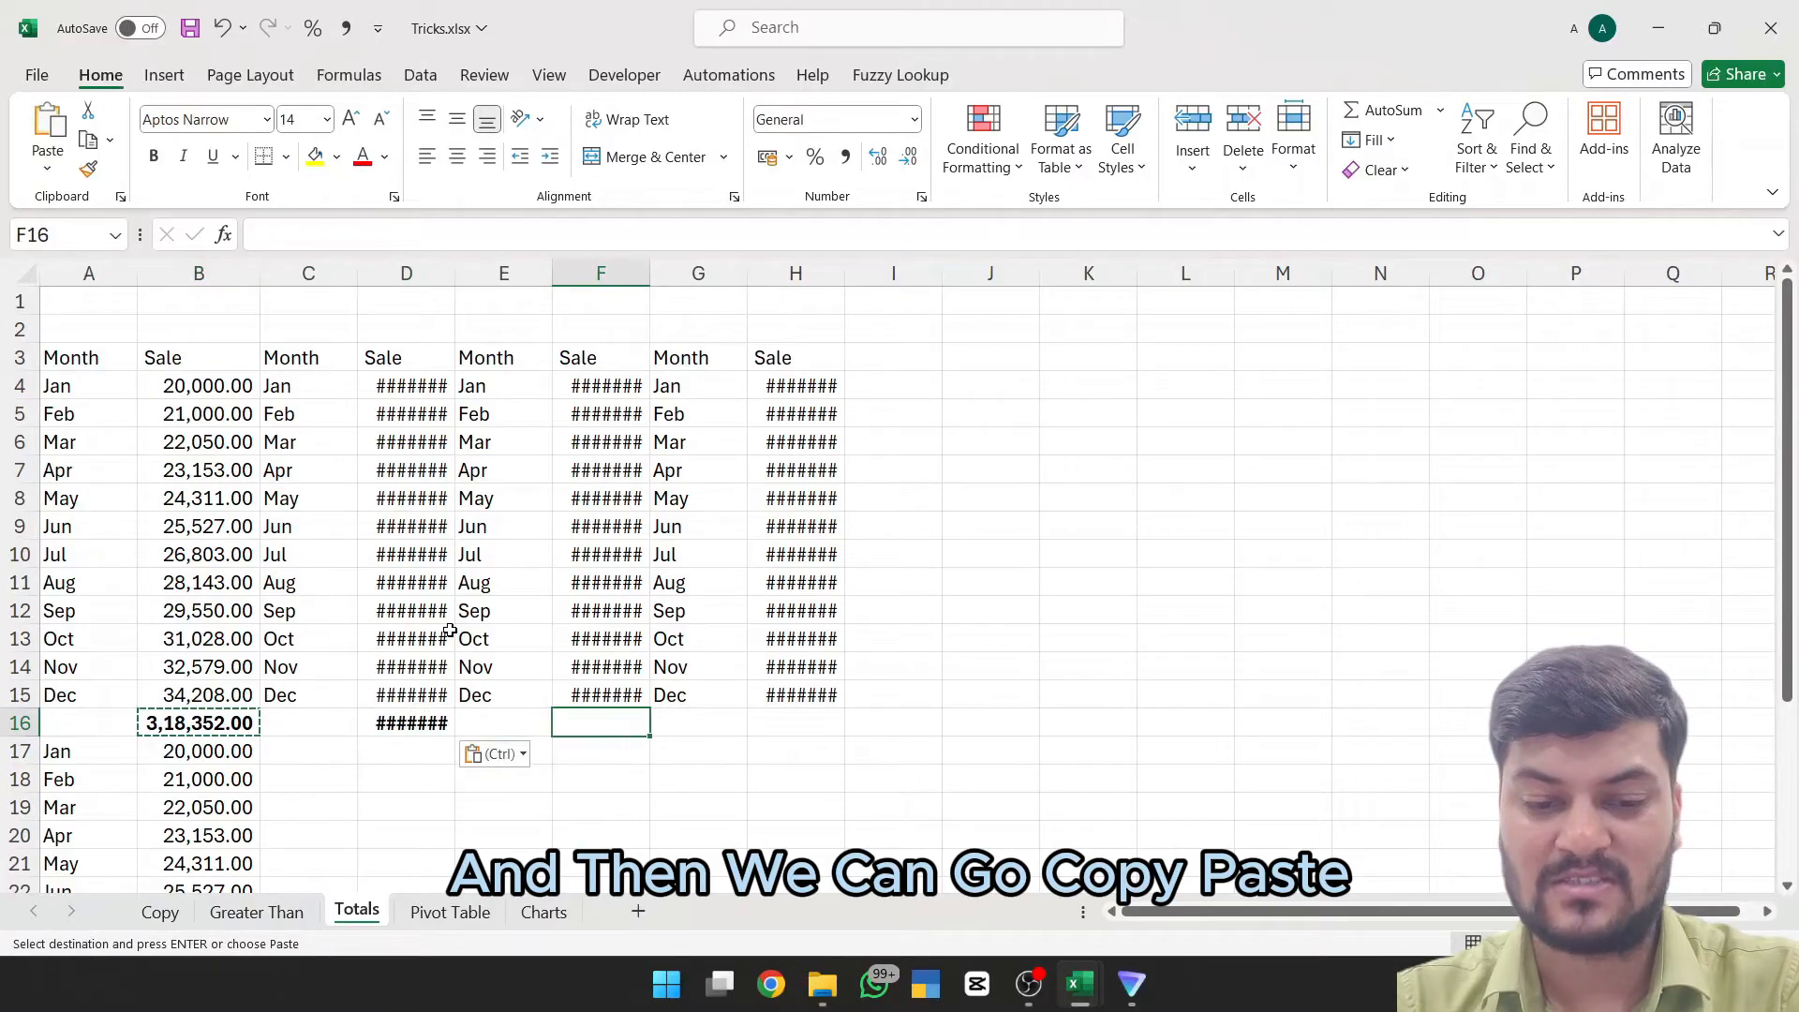
pyautogui.hotkey('ctrl', 'v')
pyautogui.press('Right')
pyautogui.press('Right')
pyautogui.hotkey('ctrl', 'v')
# Step: Clear the totals from row 16 and insert an additional blank row beneath the first block of months
pyautogui.hotkey('shift', 'space')
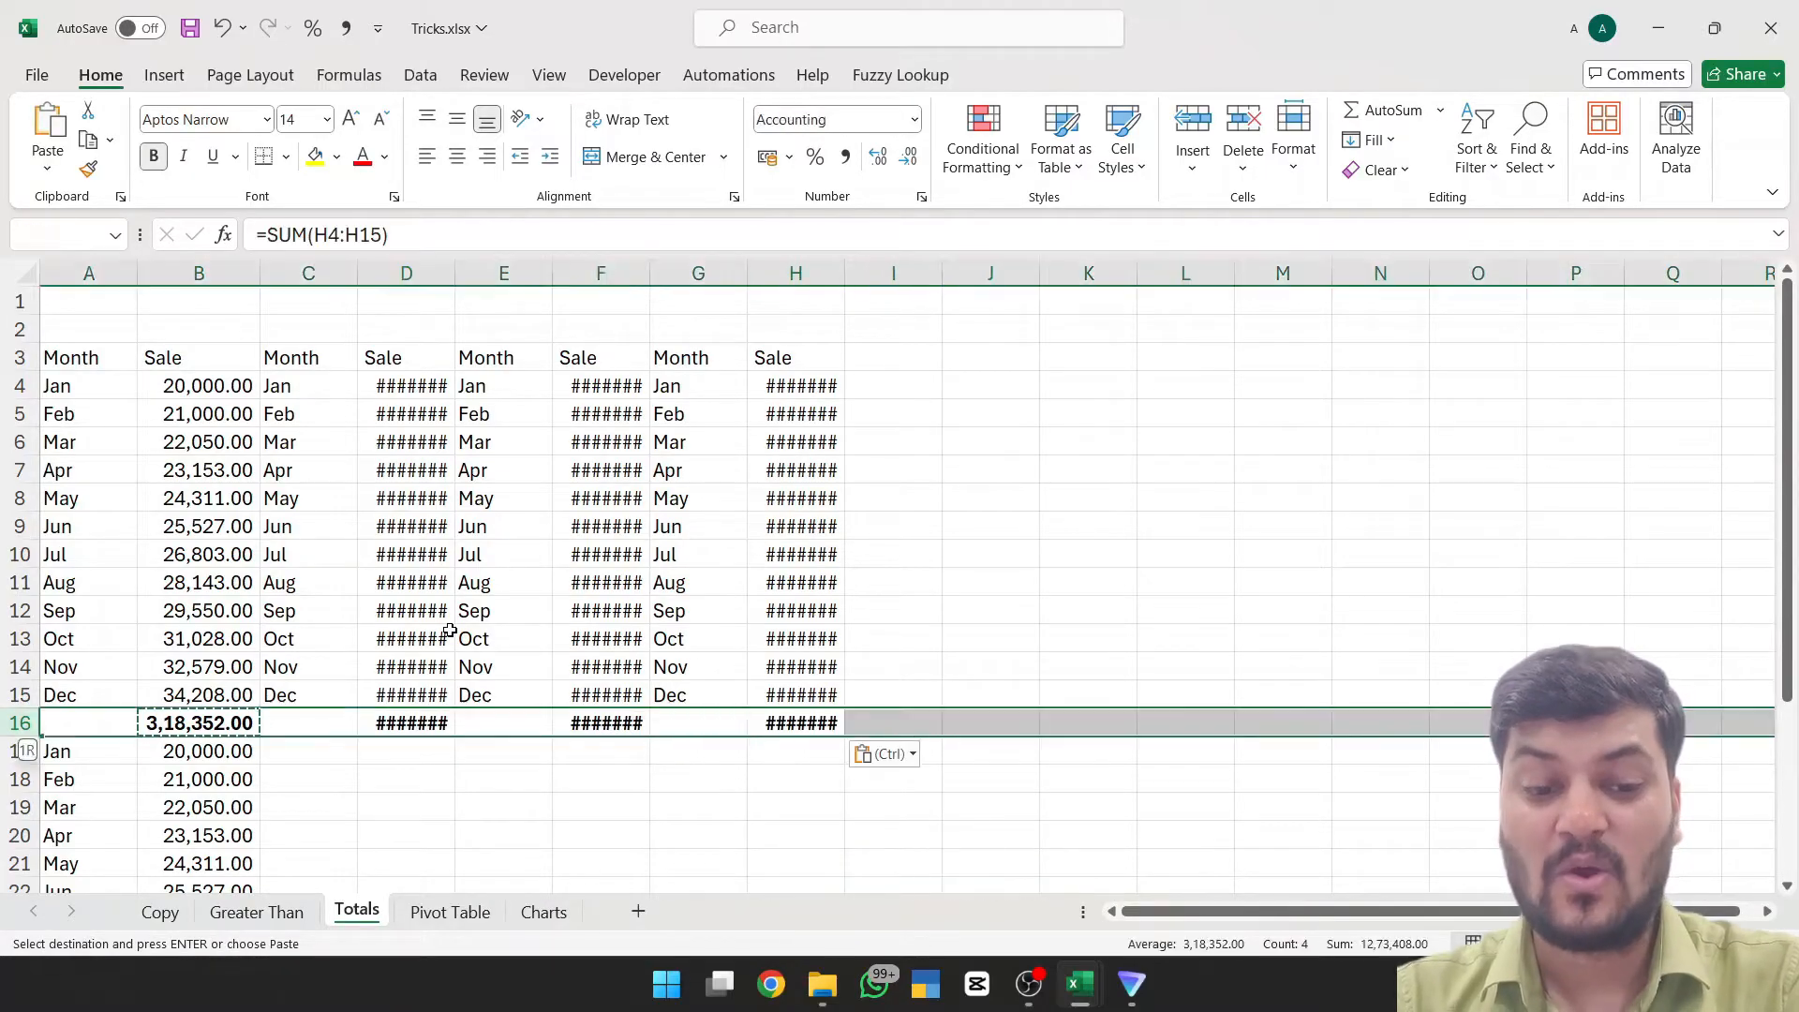
pyautogui.write('-')
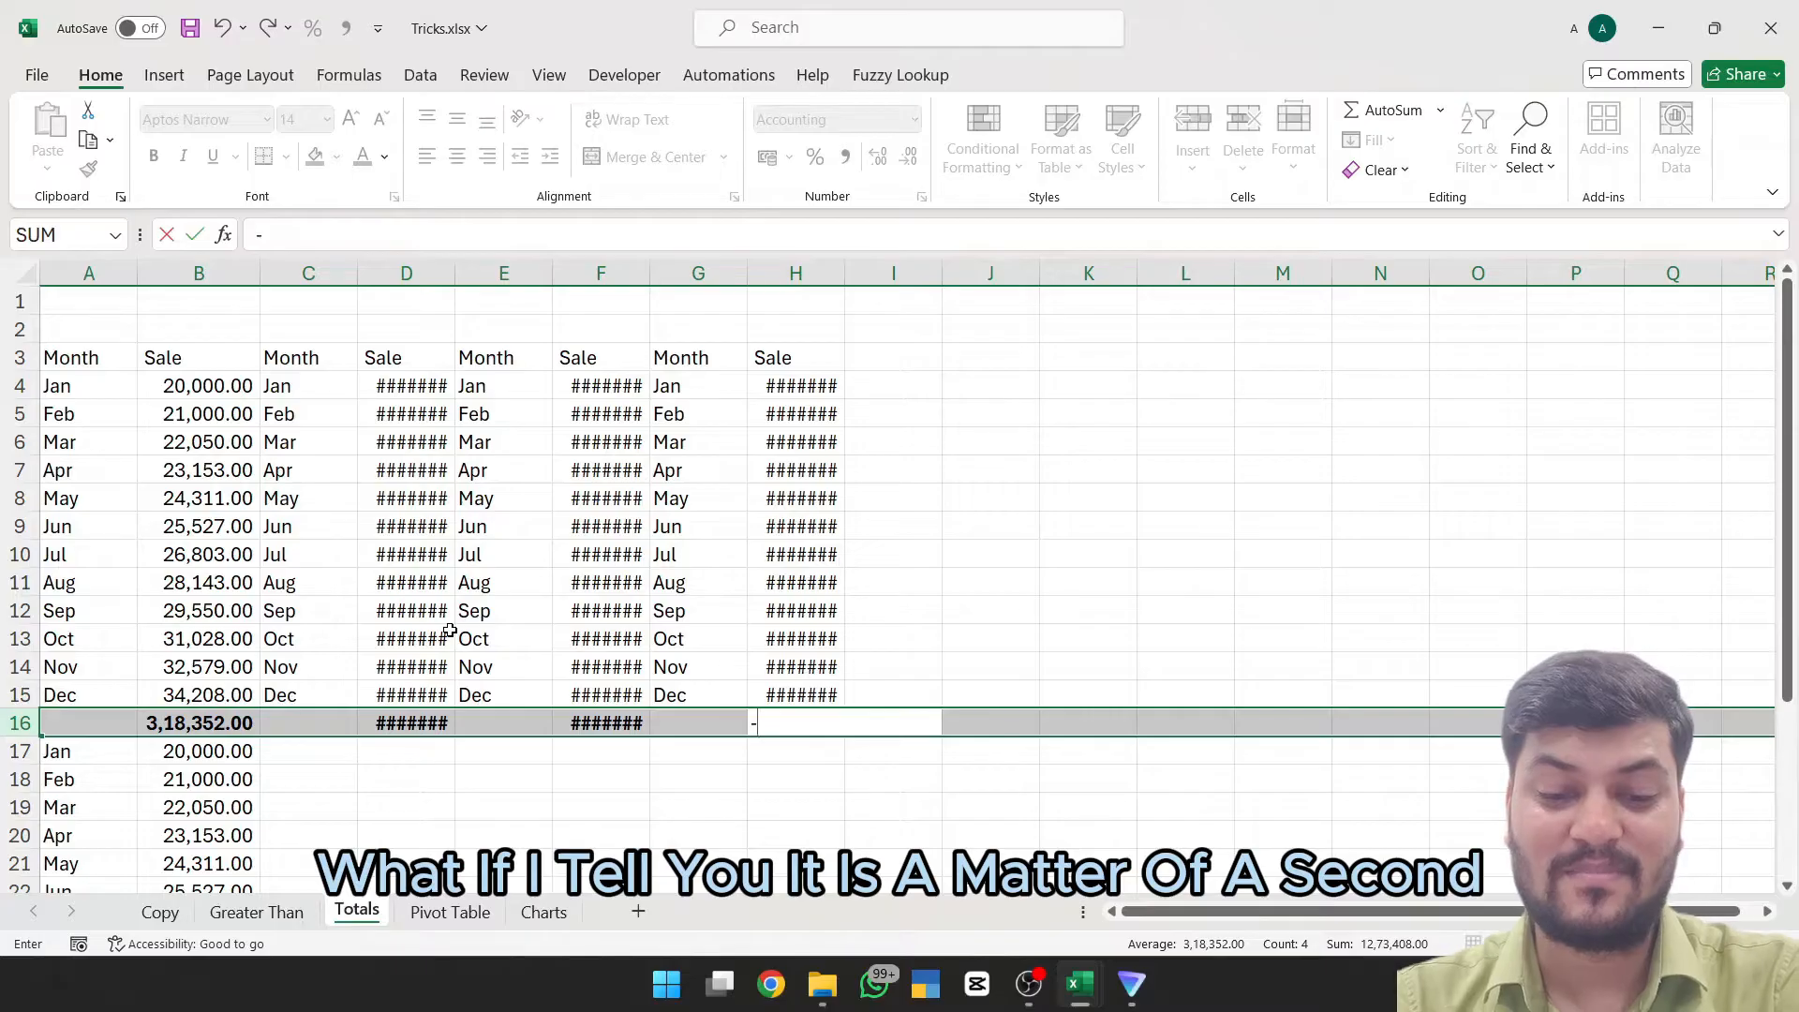
pyautogui.press('Escape')
pyautogui.press('Down')
pyautogui.press('Up')
pyautogui.hotkey('shift', 'space')
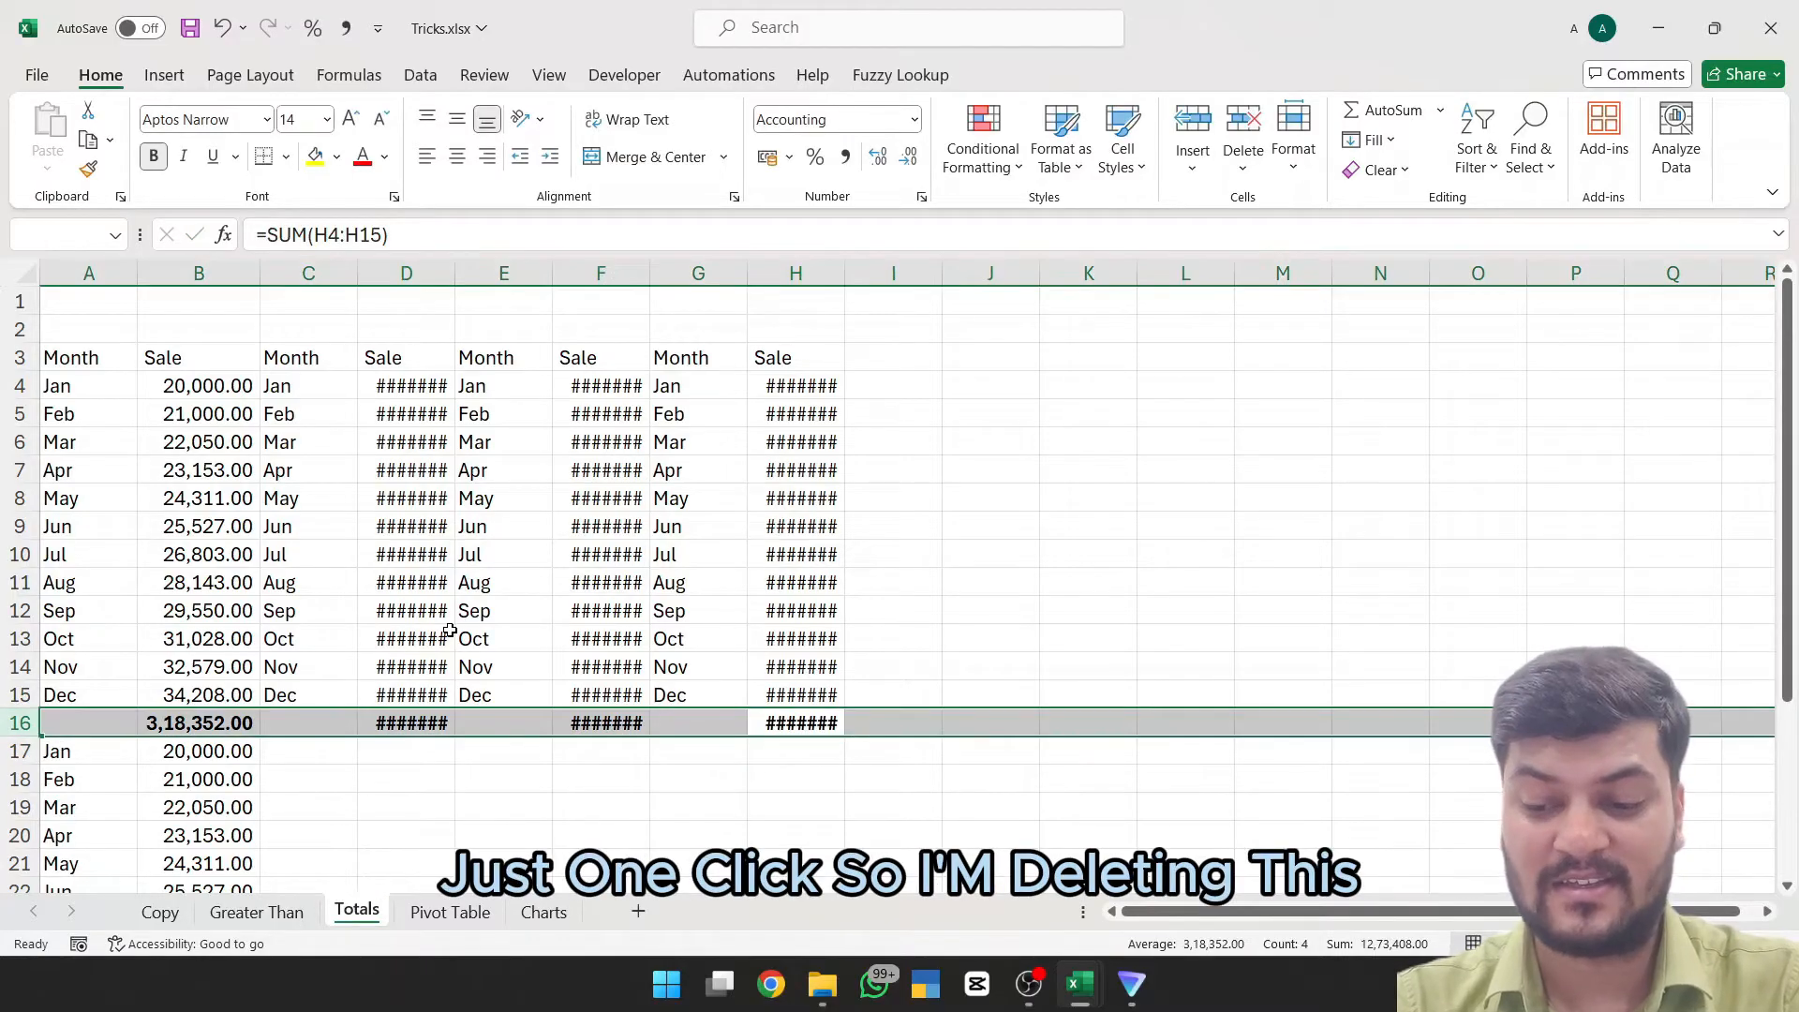
pyautogui.press('Delete')
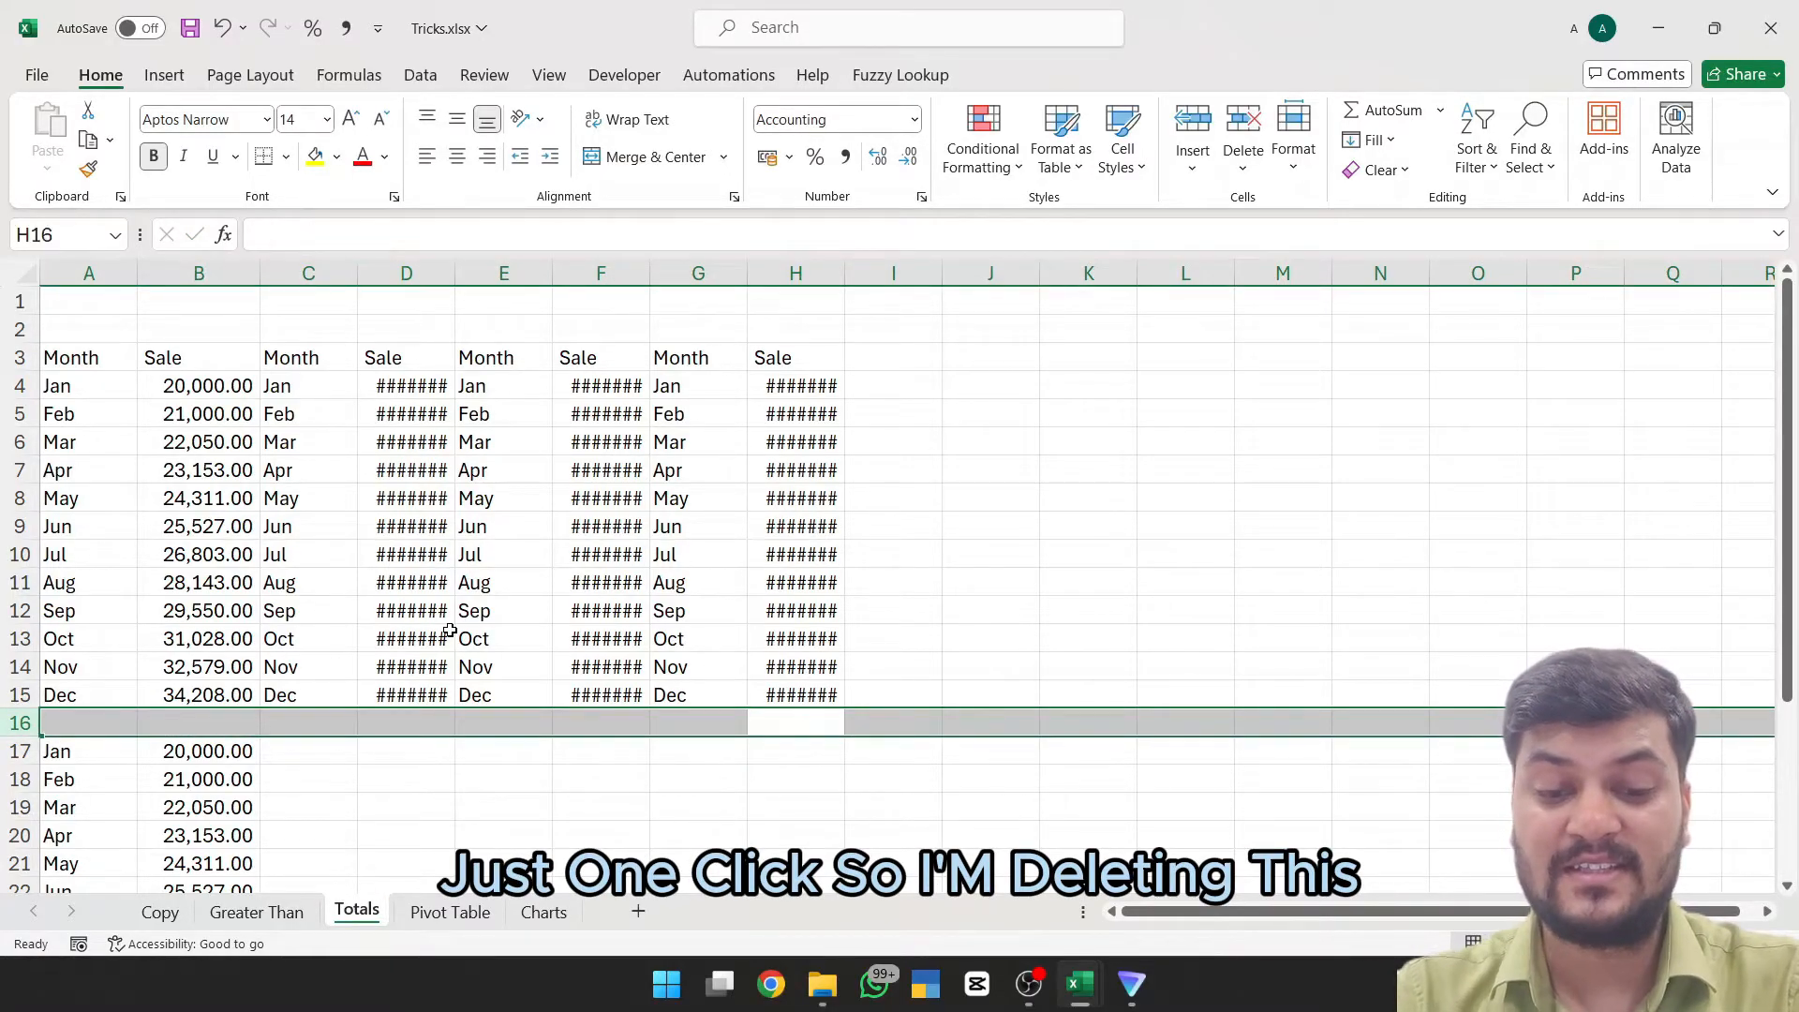
pyautogui.hotkey('ctrl', 'shift', '+')
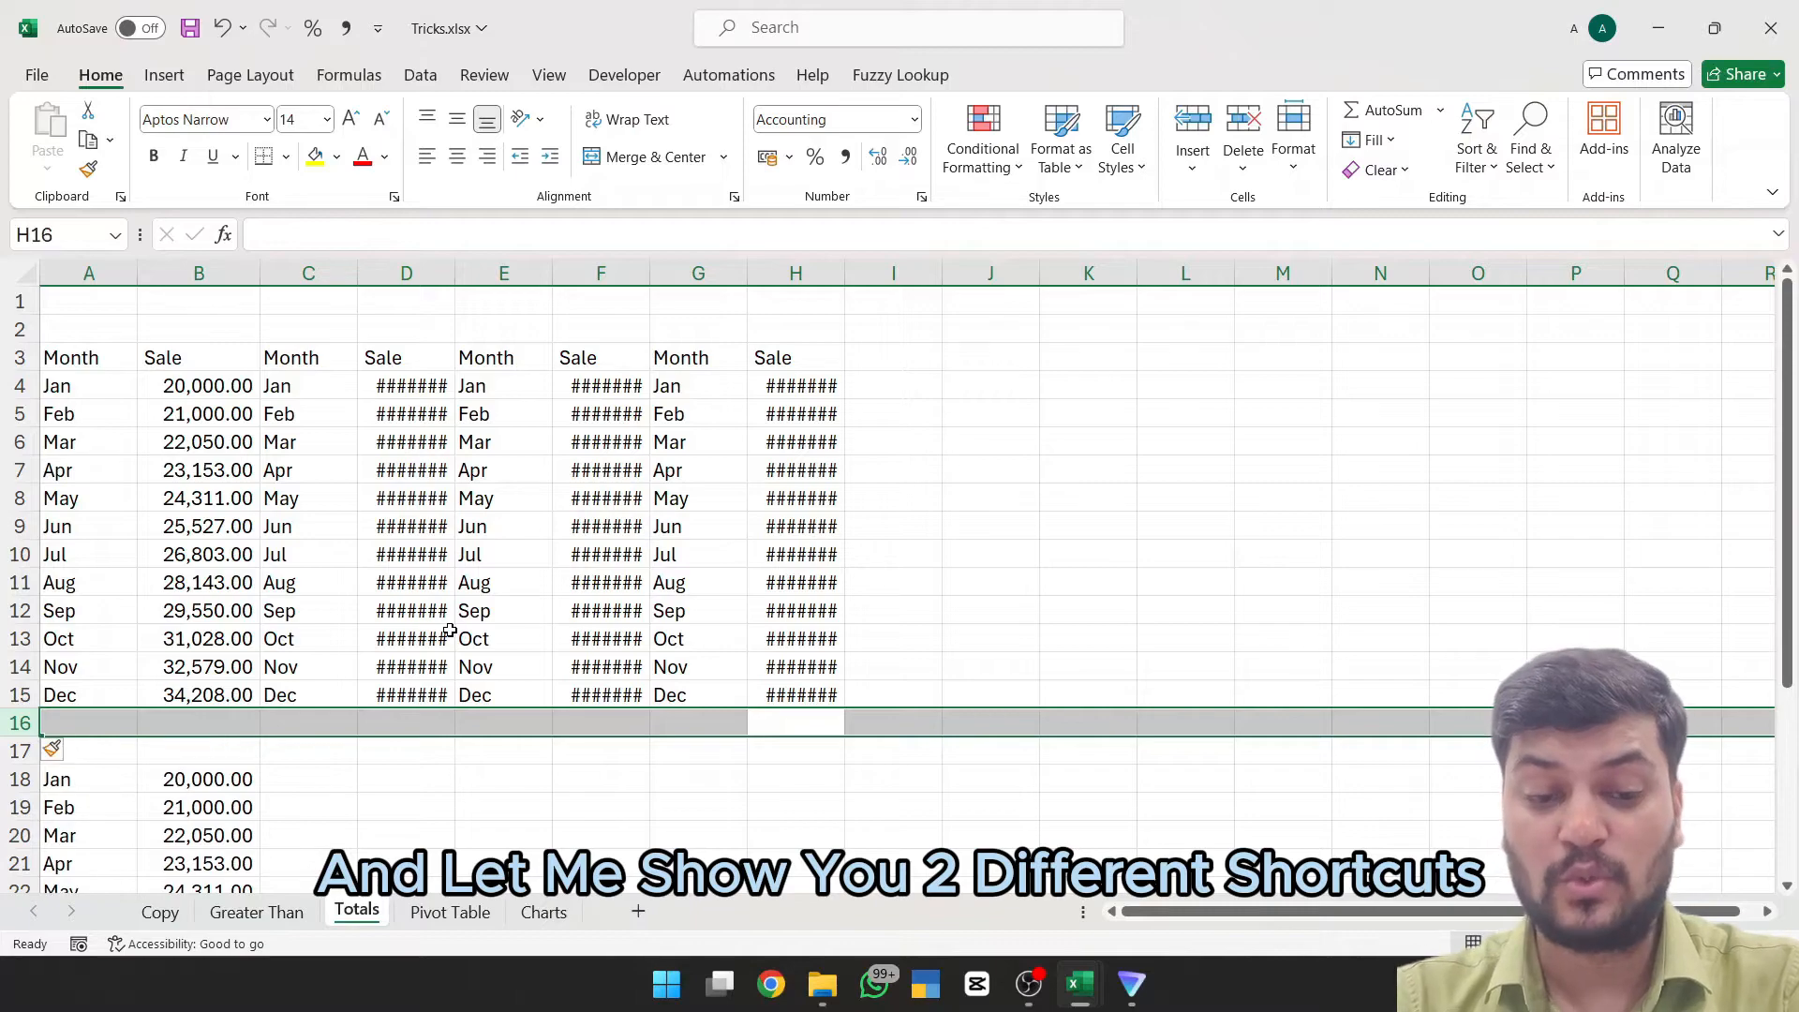
# Step: Select the table A3:H15 and add Sum totals beneath its columns in row 16 with Quick Analysis
pyautogui.press('Left')
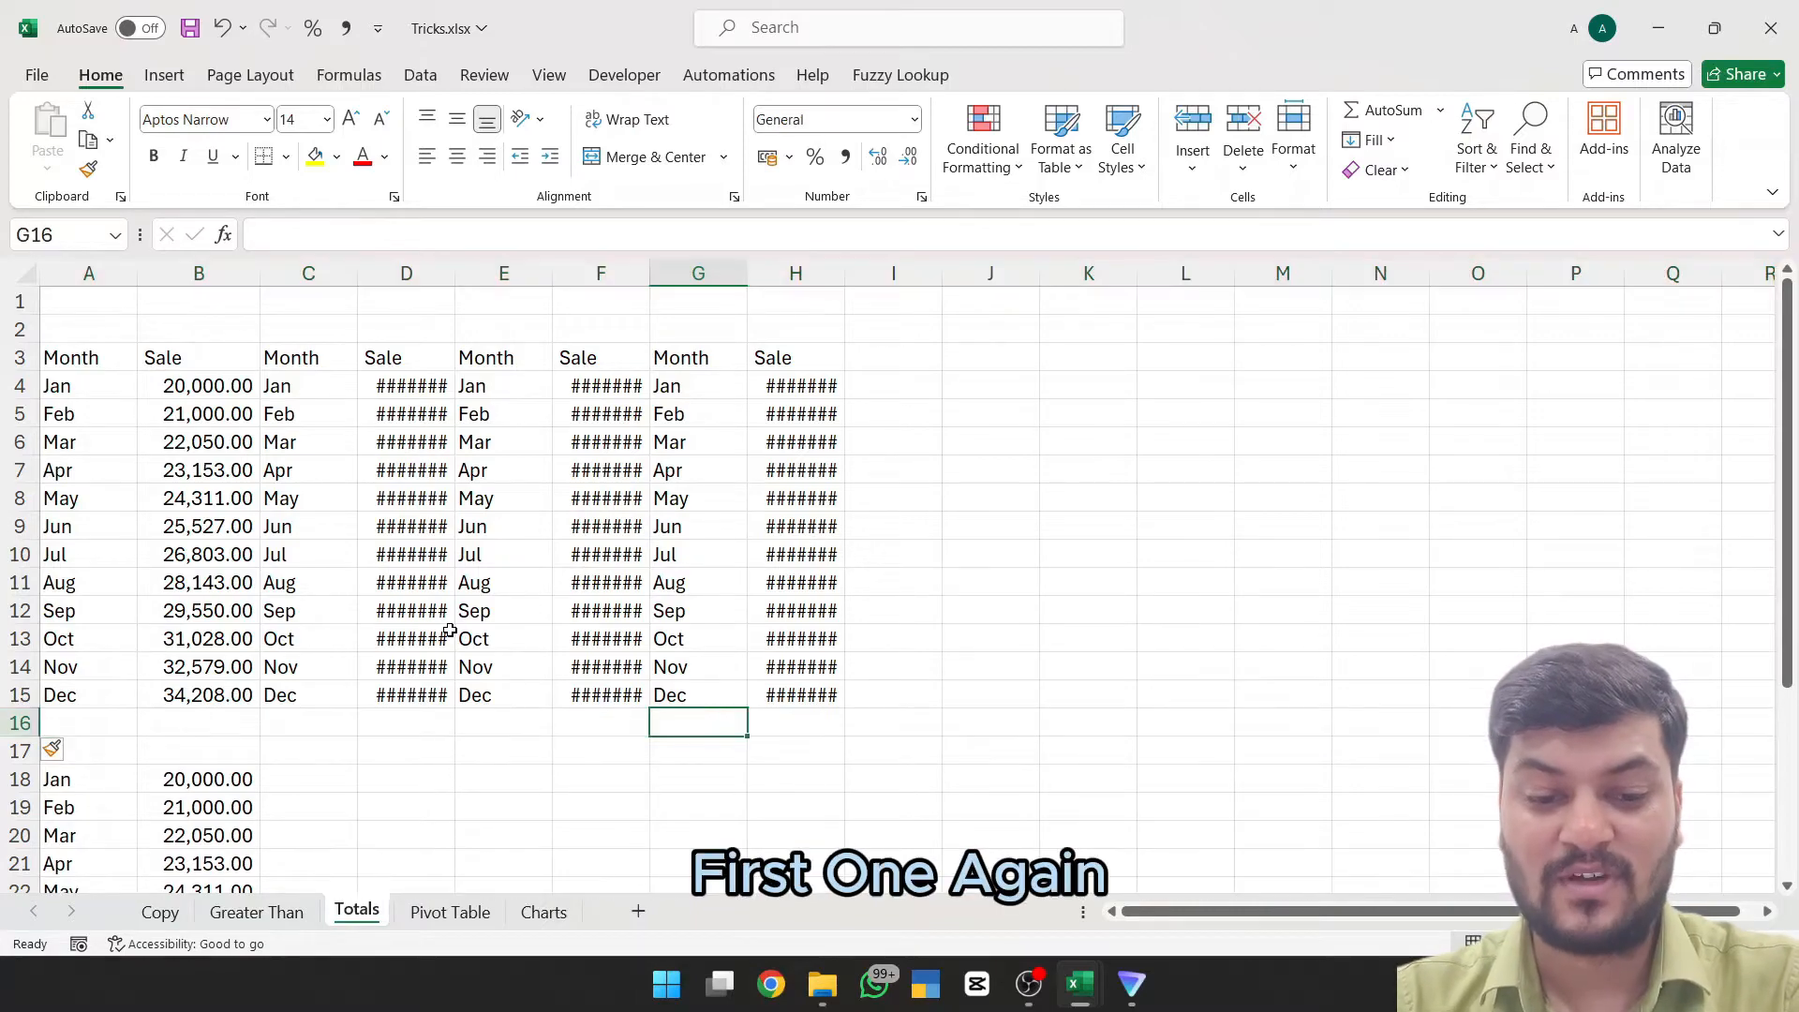
pyautogui.press('Up')
pyautogui.press('Left')
pyautogui.press('Left')
pyautogui.hotkey('ctrl', 'Left')
pyautogui.hotkey('ctrl', 'Up')
pyautogui.hotkey('ctrl', 'shift', 'Right')
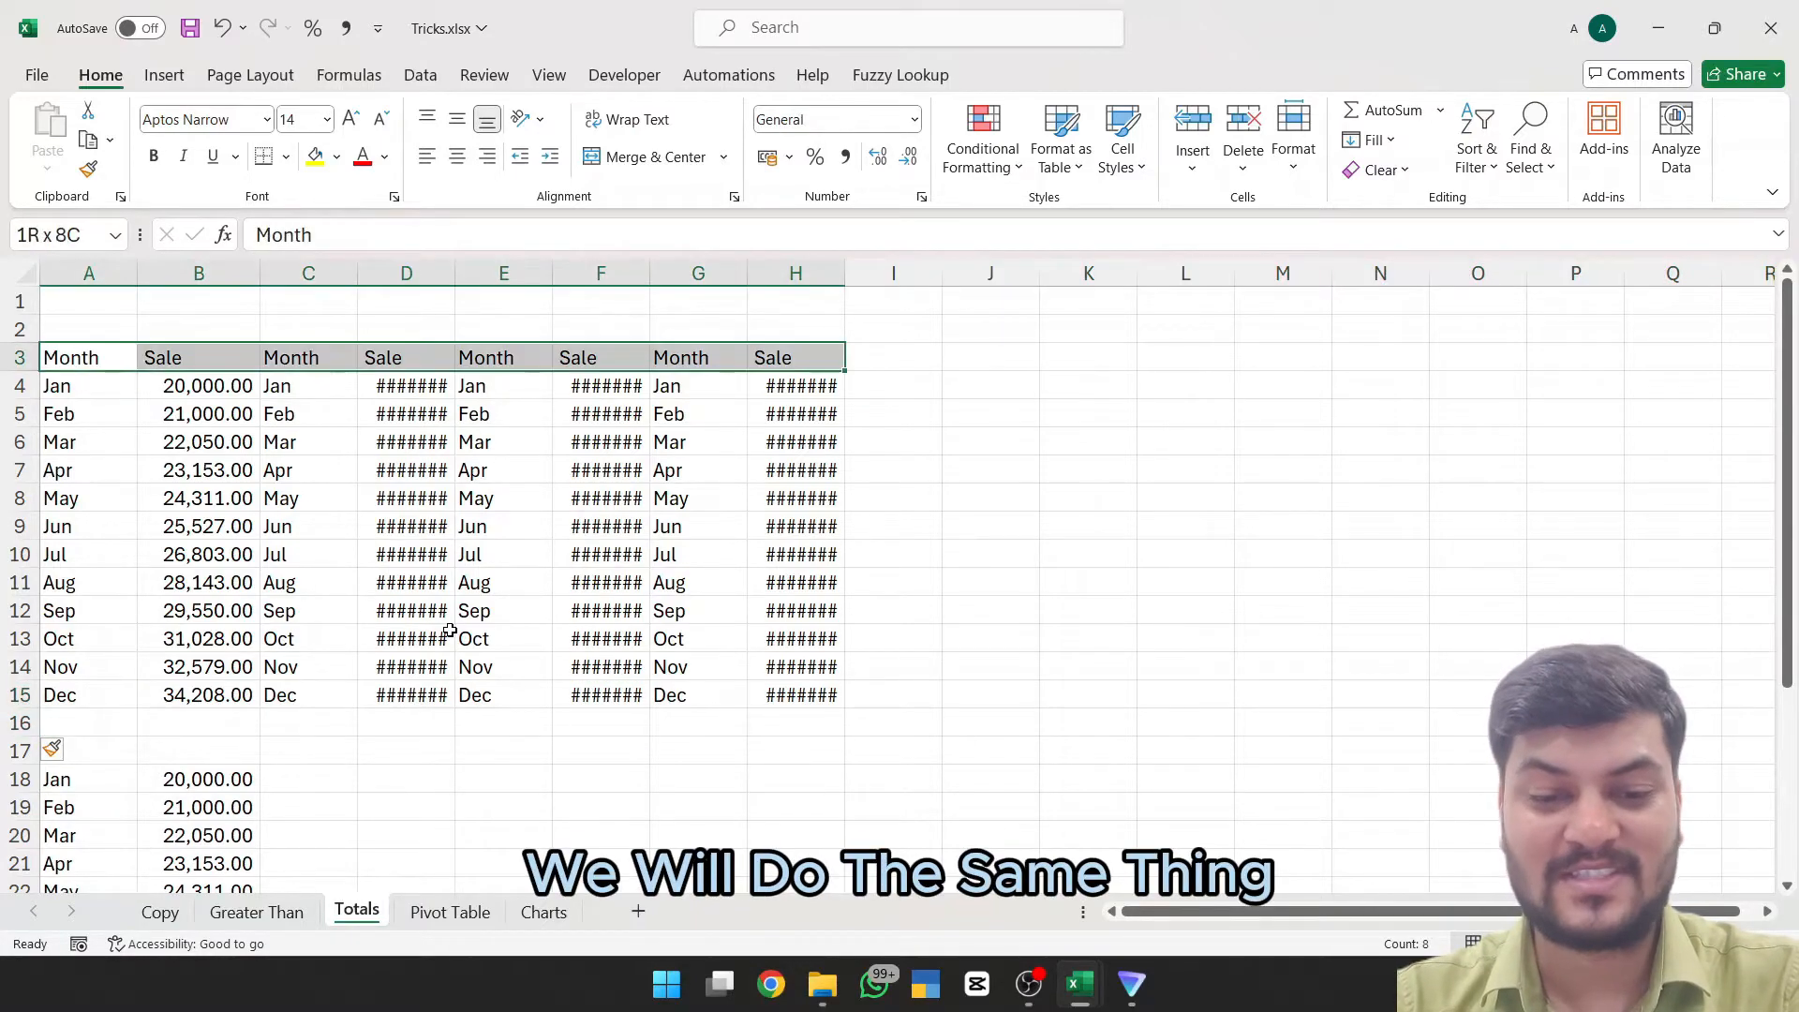
pyautogui.hotkey('ctrl', 'shift', 'Down')
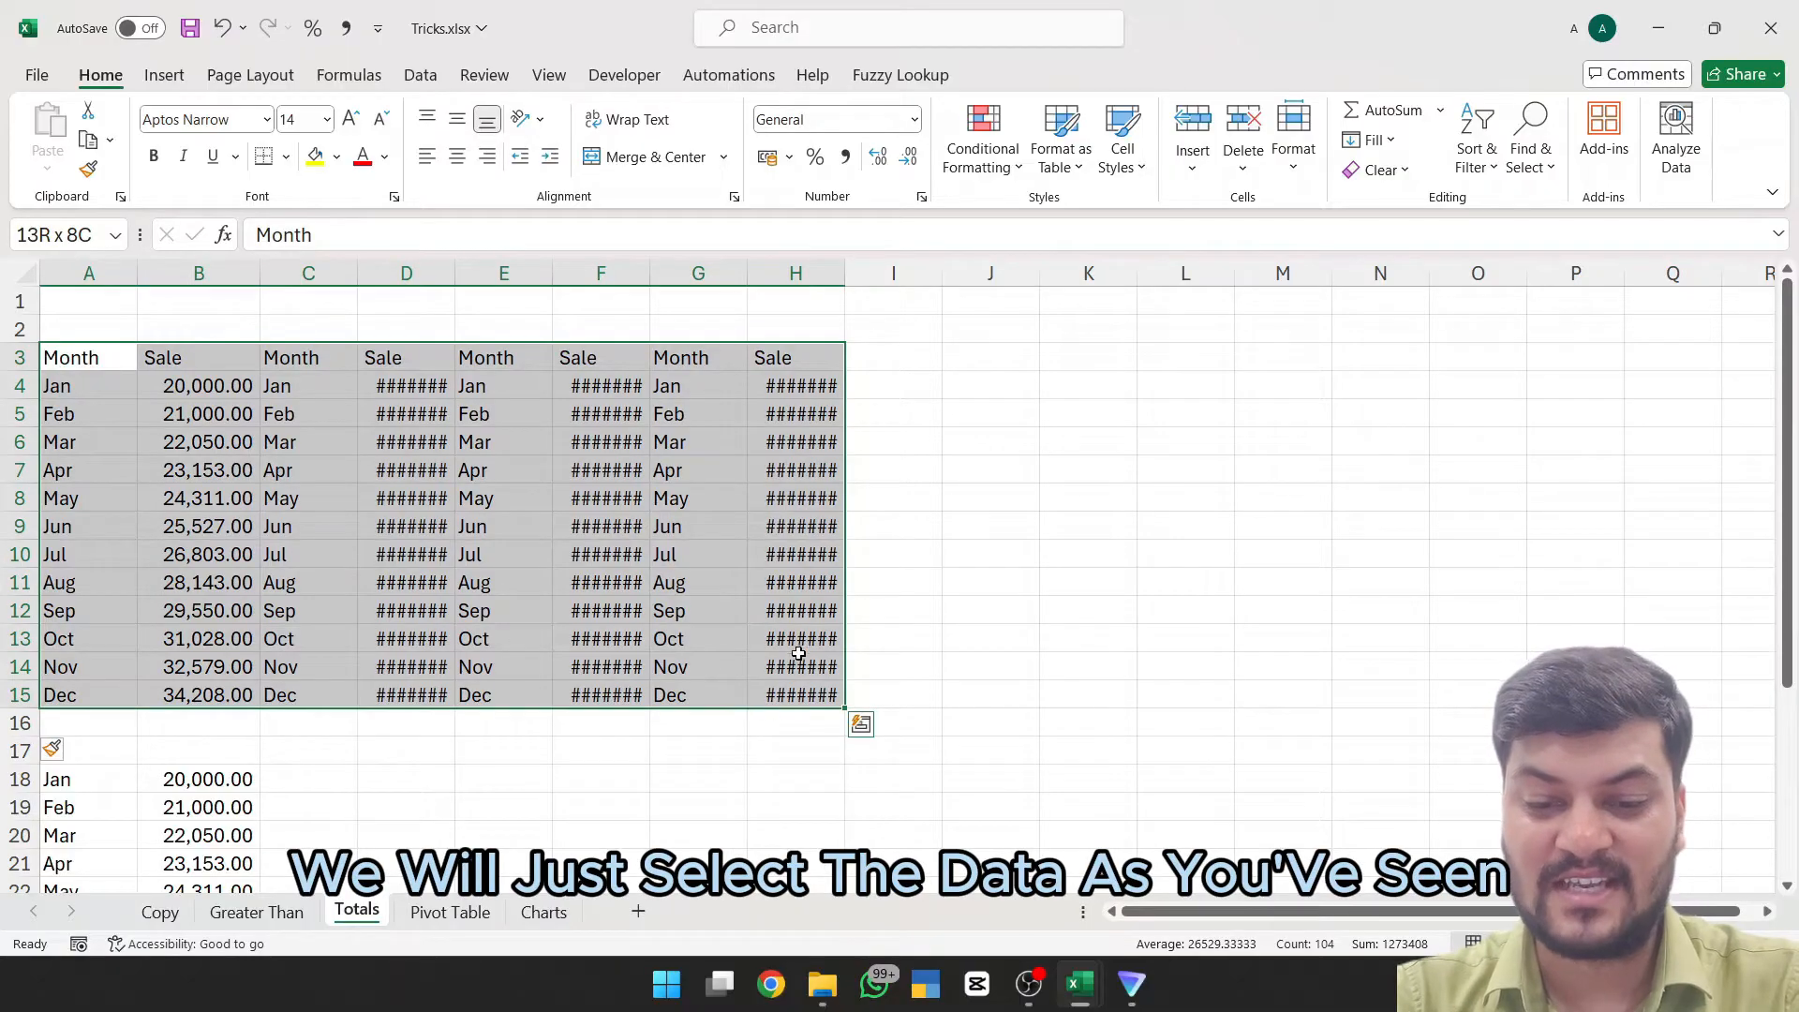
pyautogui.click(859, 726)
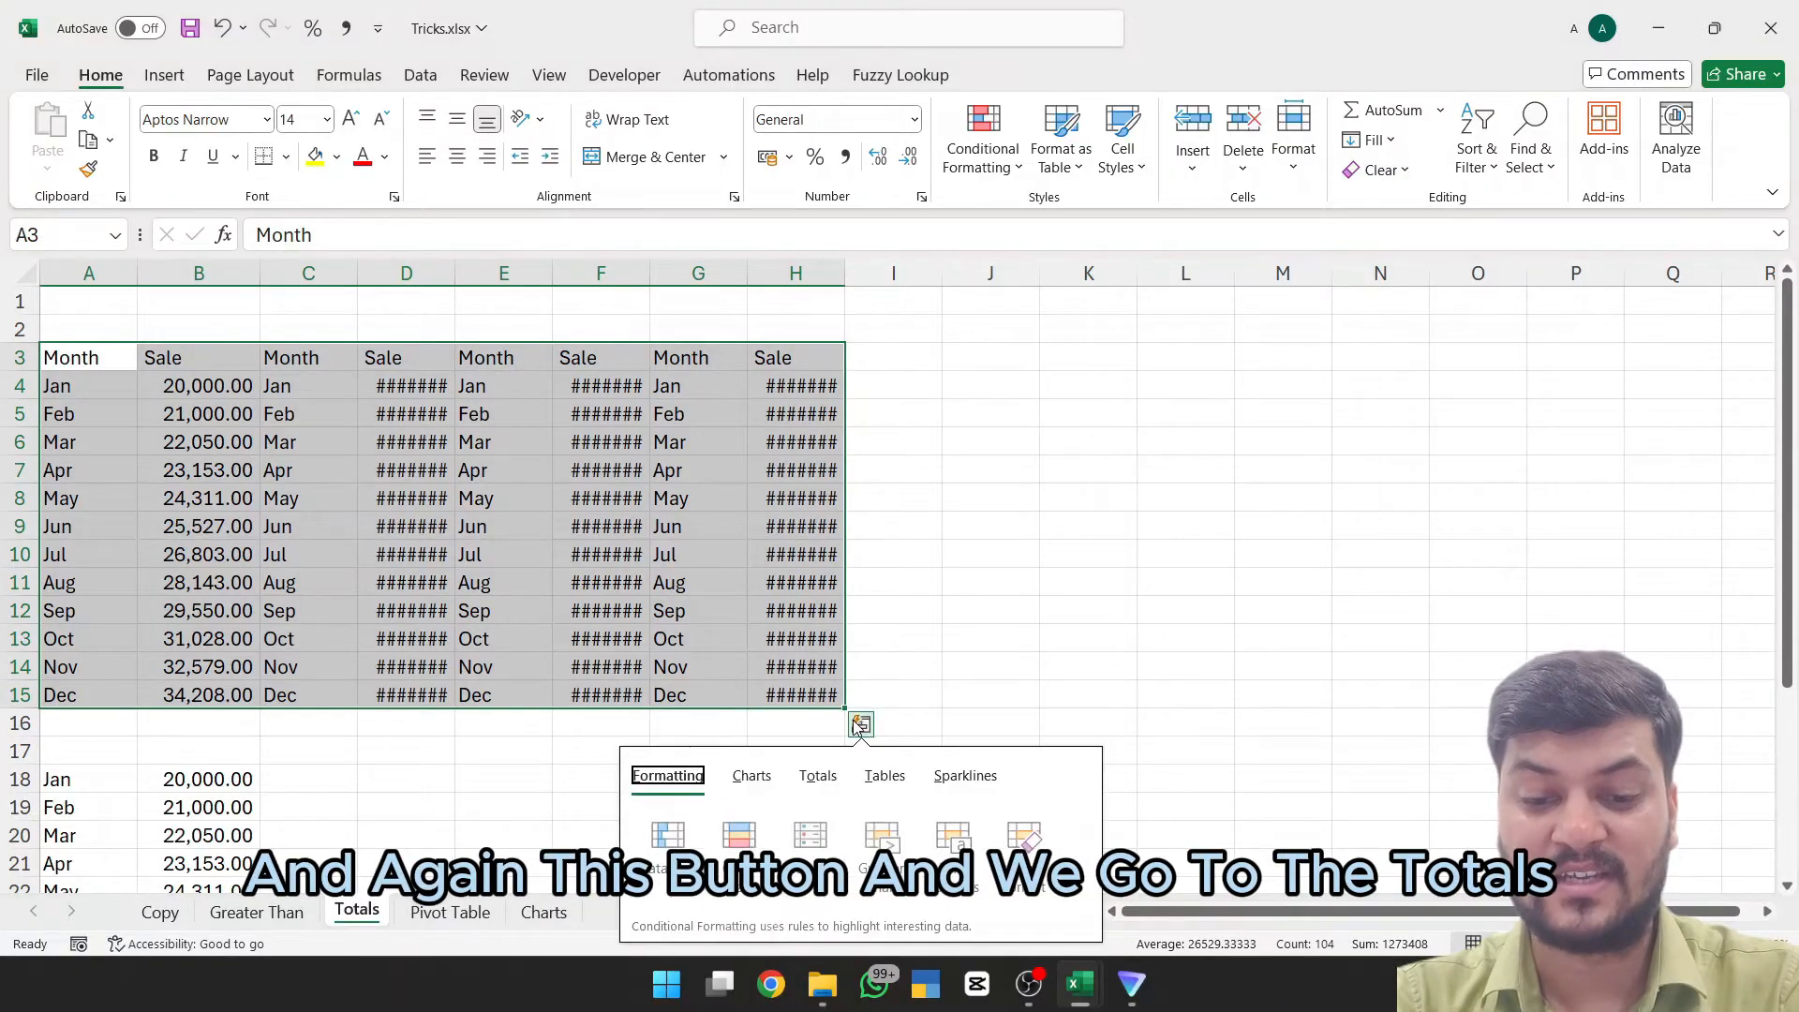
pyautogui.click(815, 781)
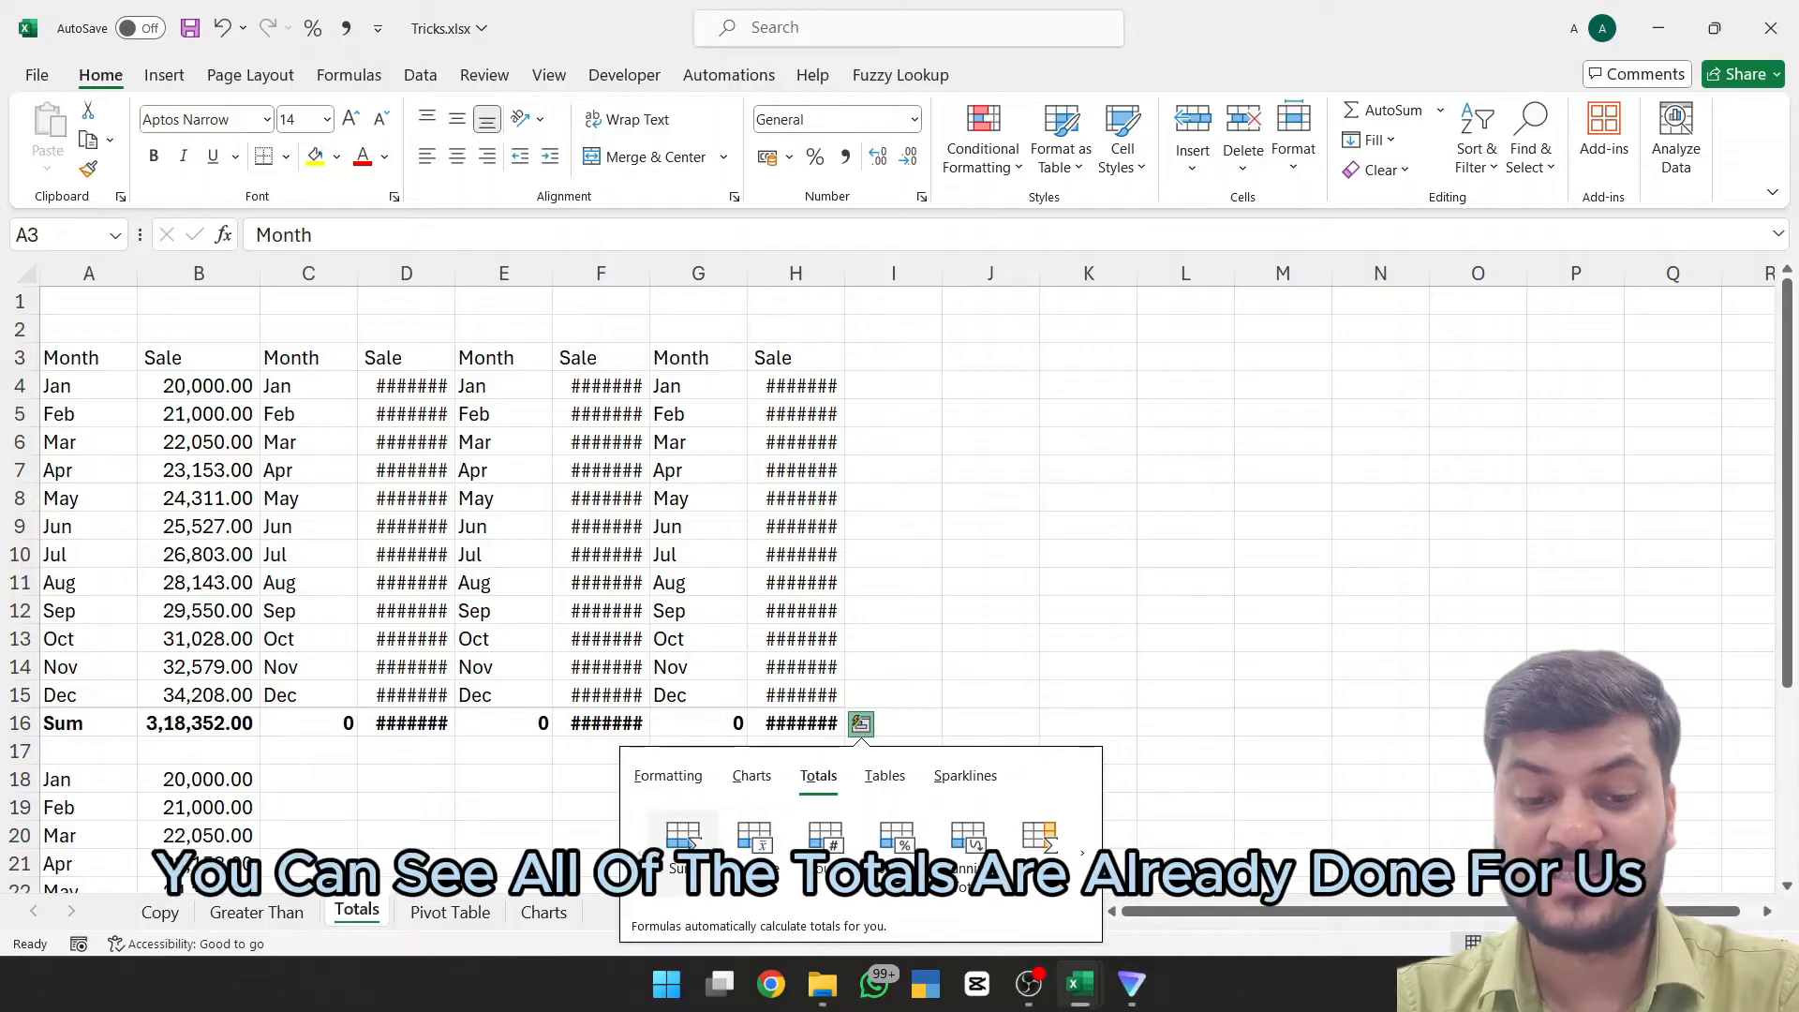
pyautogui.click(683, 836)
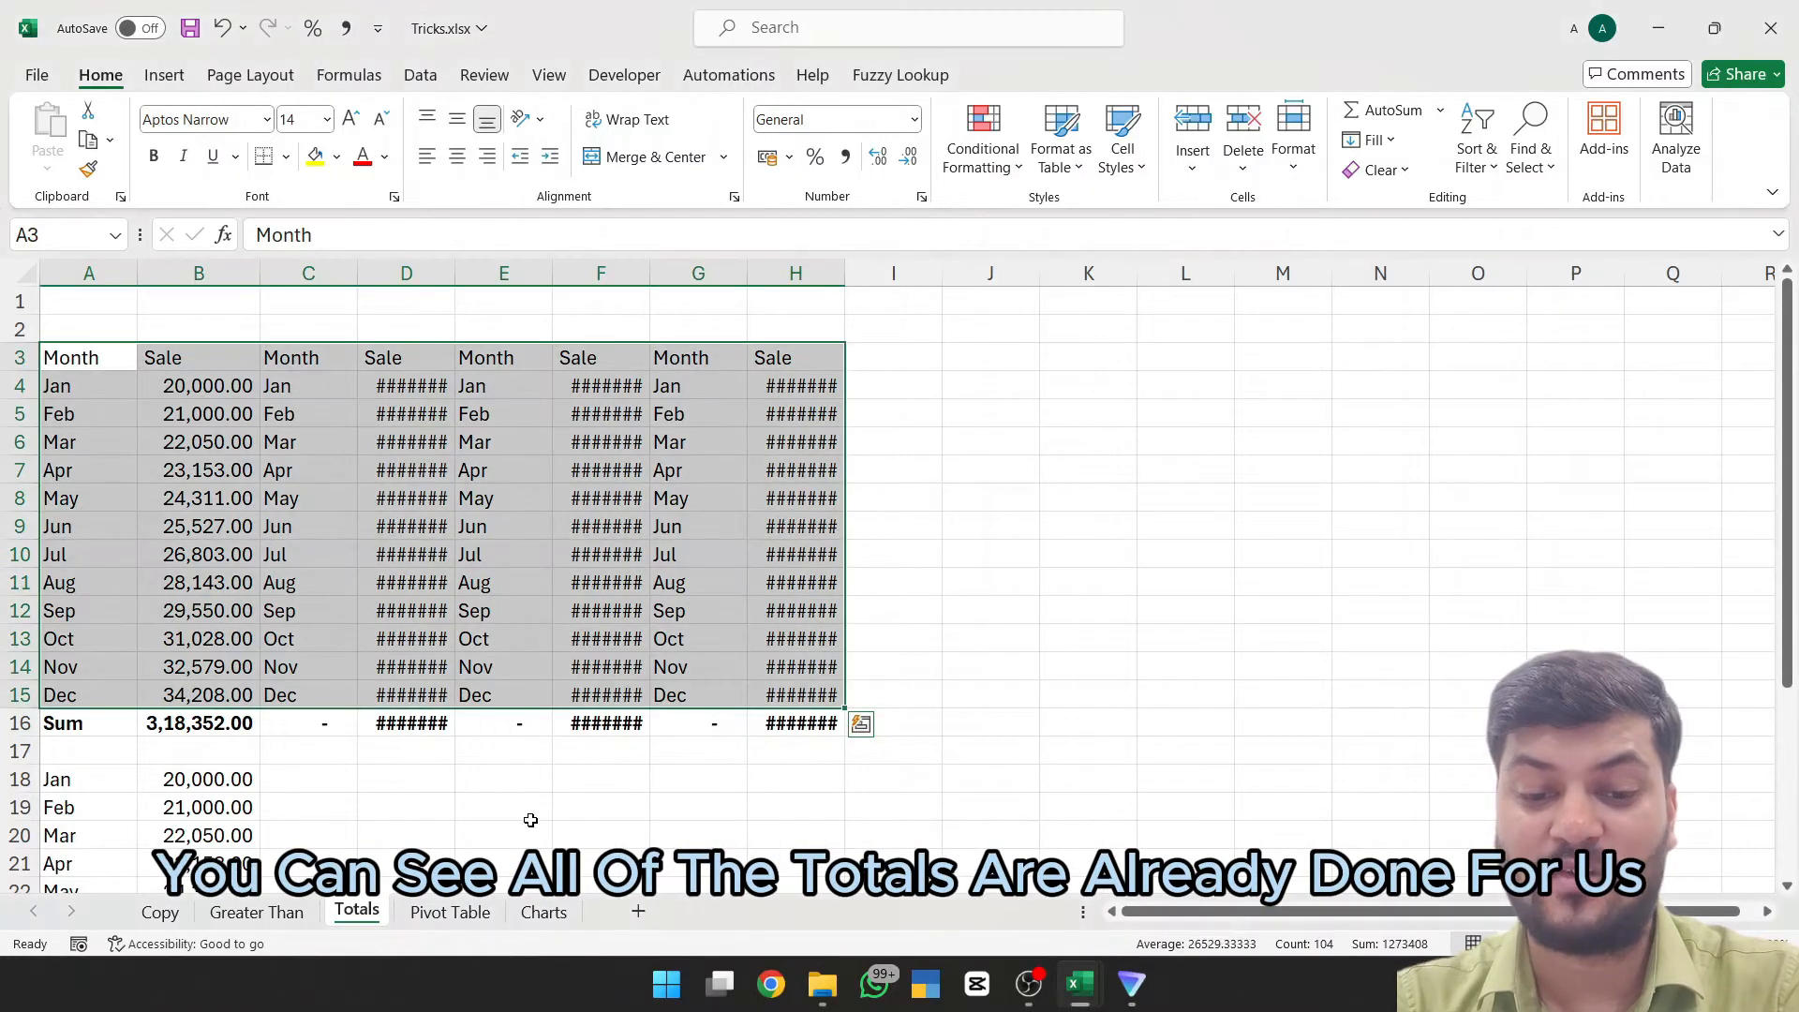
# Step: AutoFit the width of column D so its Sale figures and total can be read
pyautogui.click(446, 723)
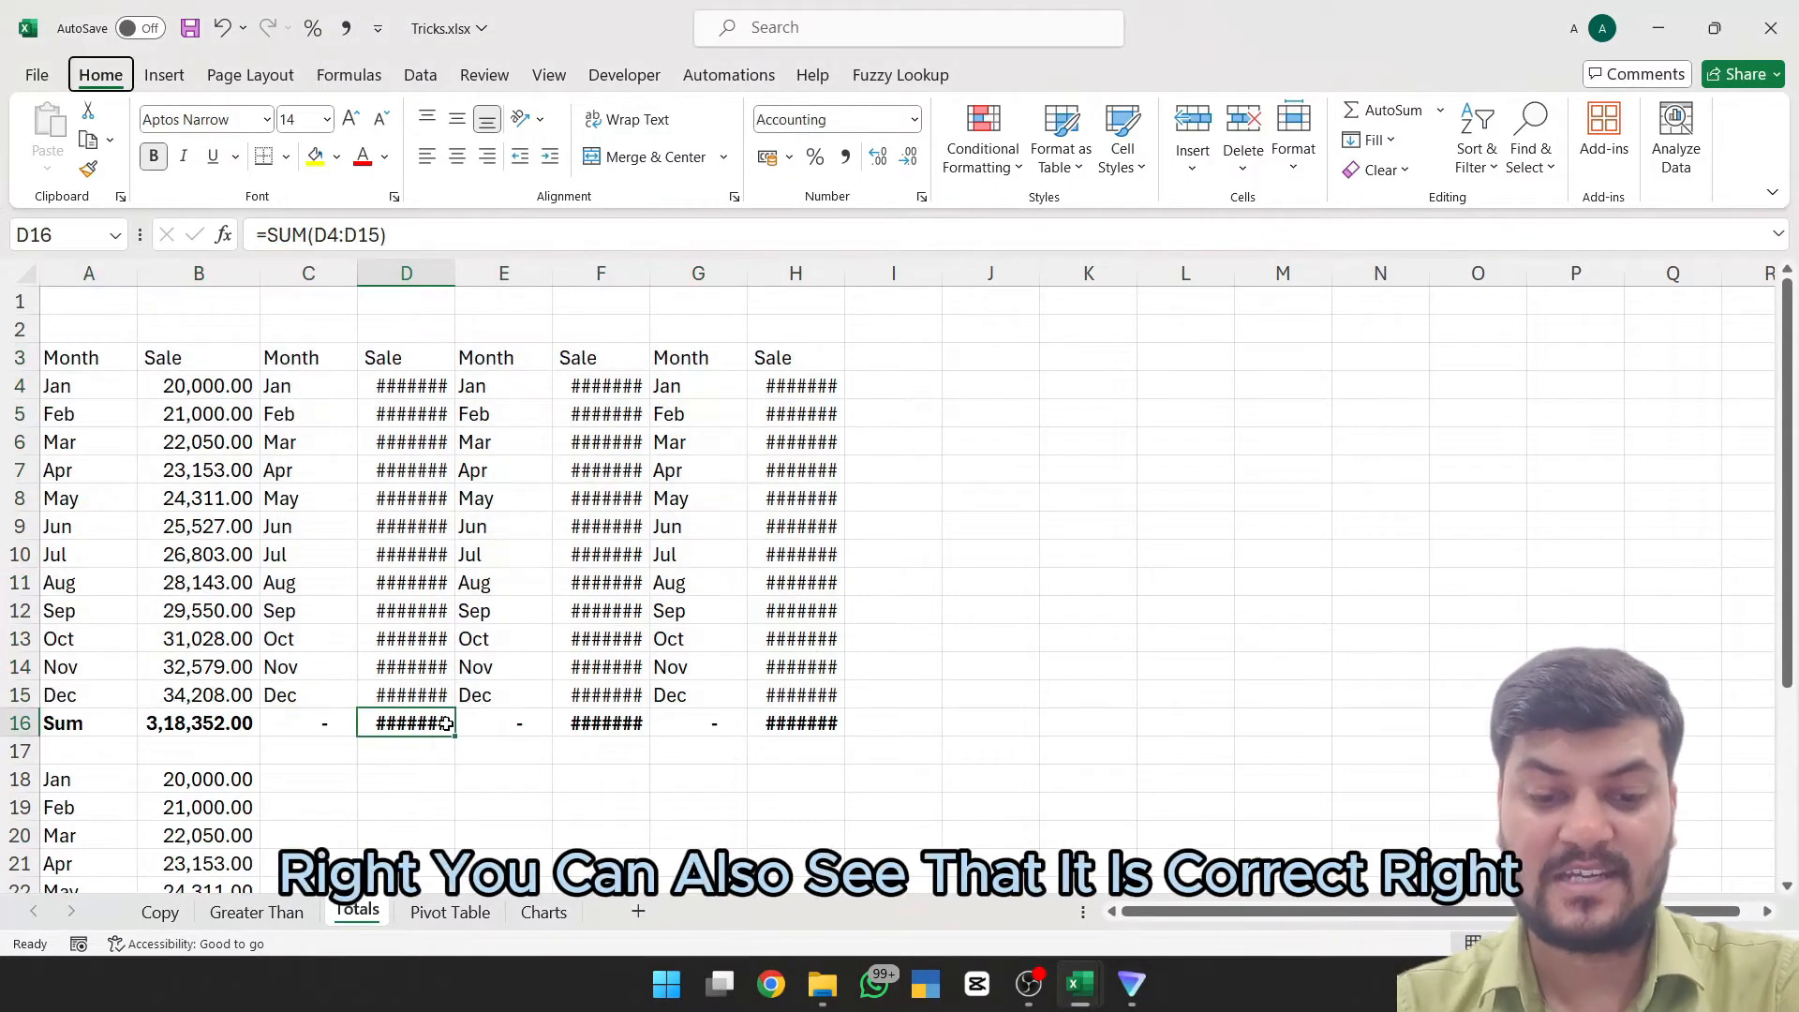
pyautogui.hotkey('alt', 'h')
pyautogui.press('o')
pyautogui.press('i')
pyautogui.press('Left')
pyautogui.press('Left')
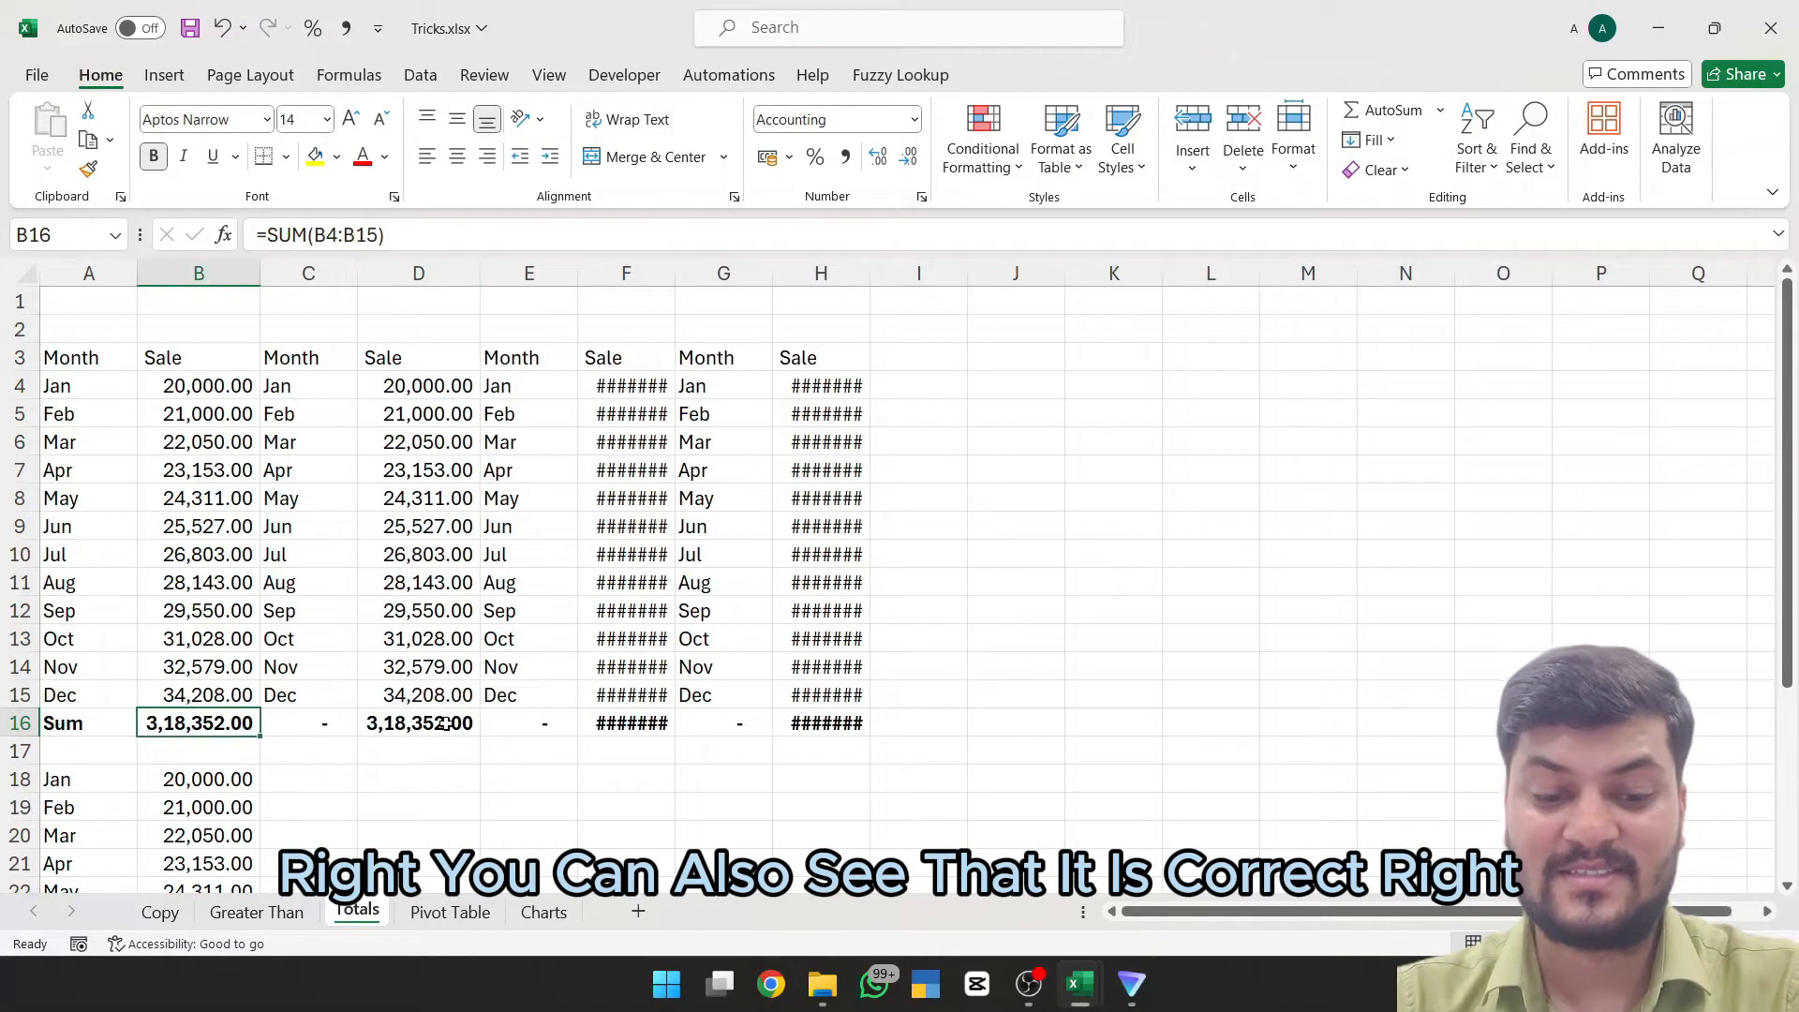
# Step: AutoFit the width of column F, the third Sale column
pyautogui.press('Right')
pyautogui.press('Right')
pyautogui.press('Right')
pyautogui.press('Right')
pyautogui.press('alt')
pyautogui.press('h')
pyautogui.press('o')
pyautogui.press('i')
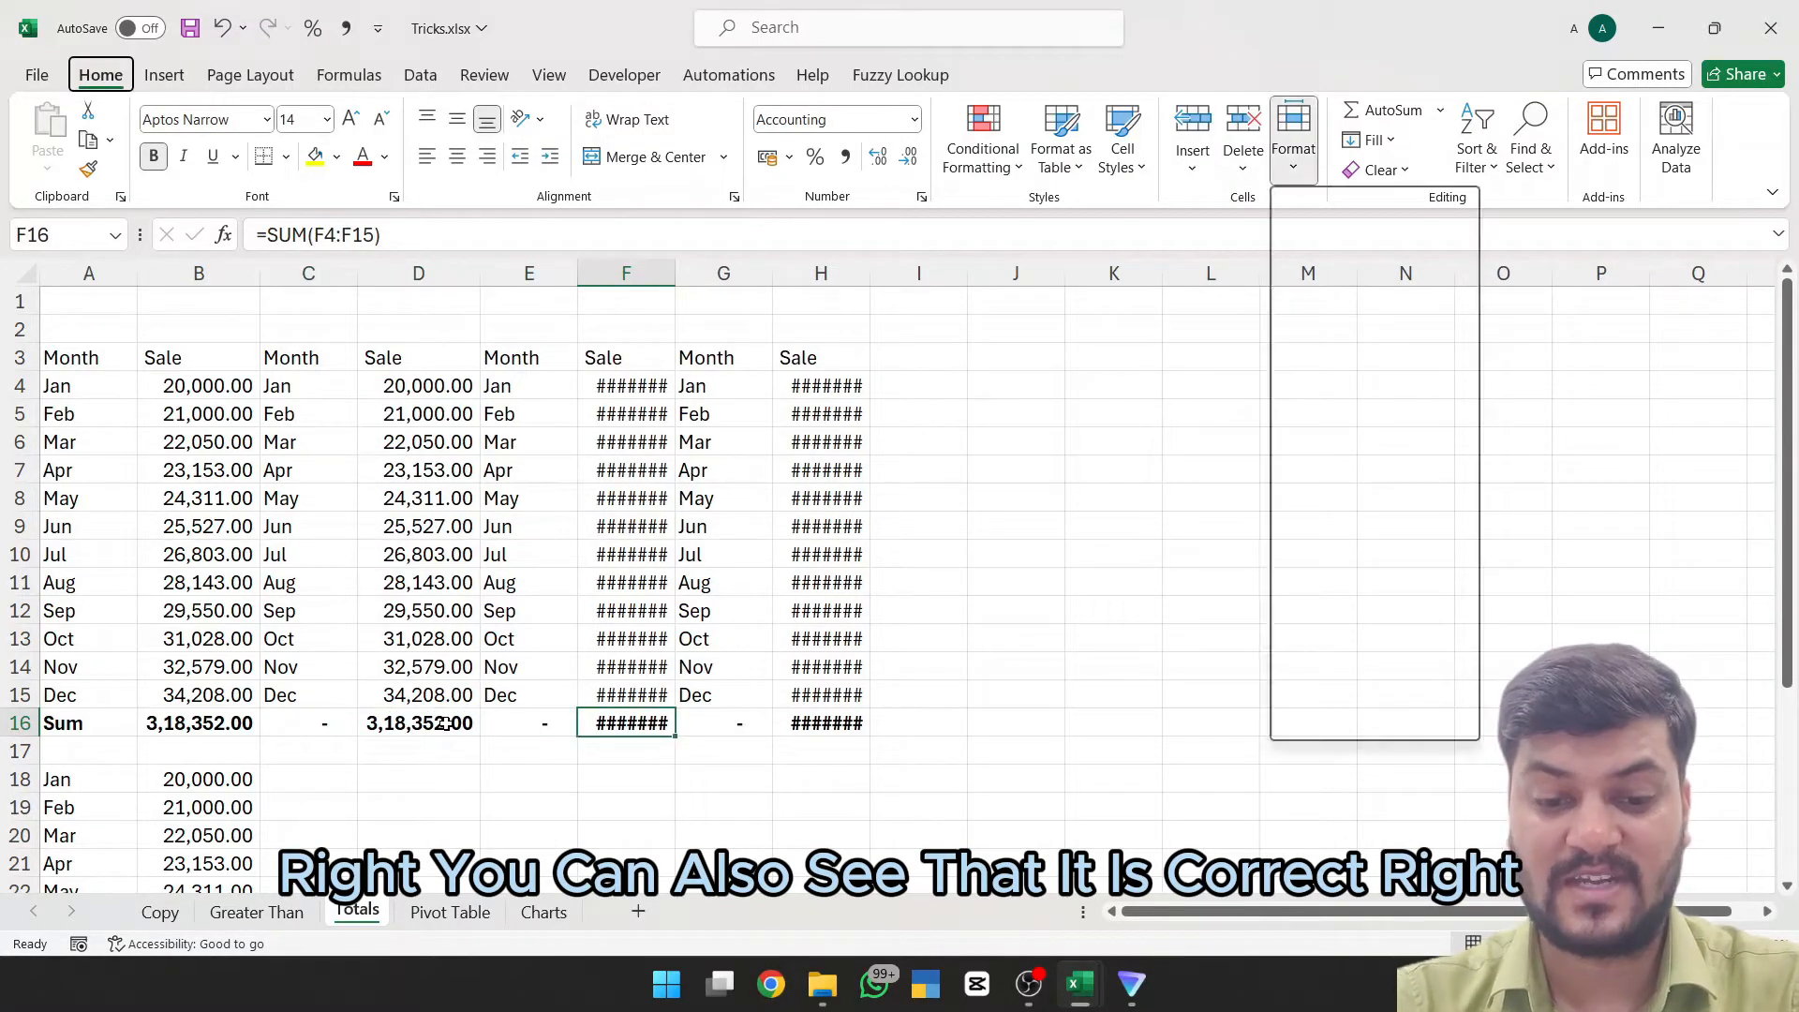
# Step: Change the Feb sale in F5 to 50000 and check the column's total in F16
pyautogui.hotkey('ctrl', 'Up')
pyautogui.press('Down')
pyautogui.press('Down')
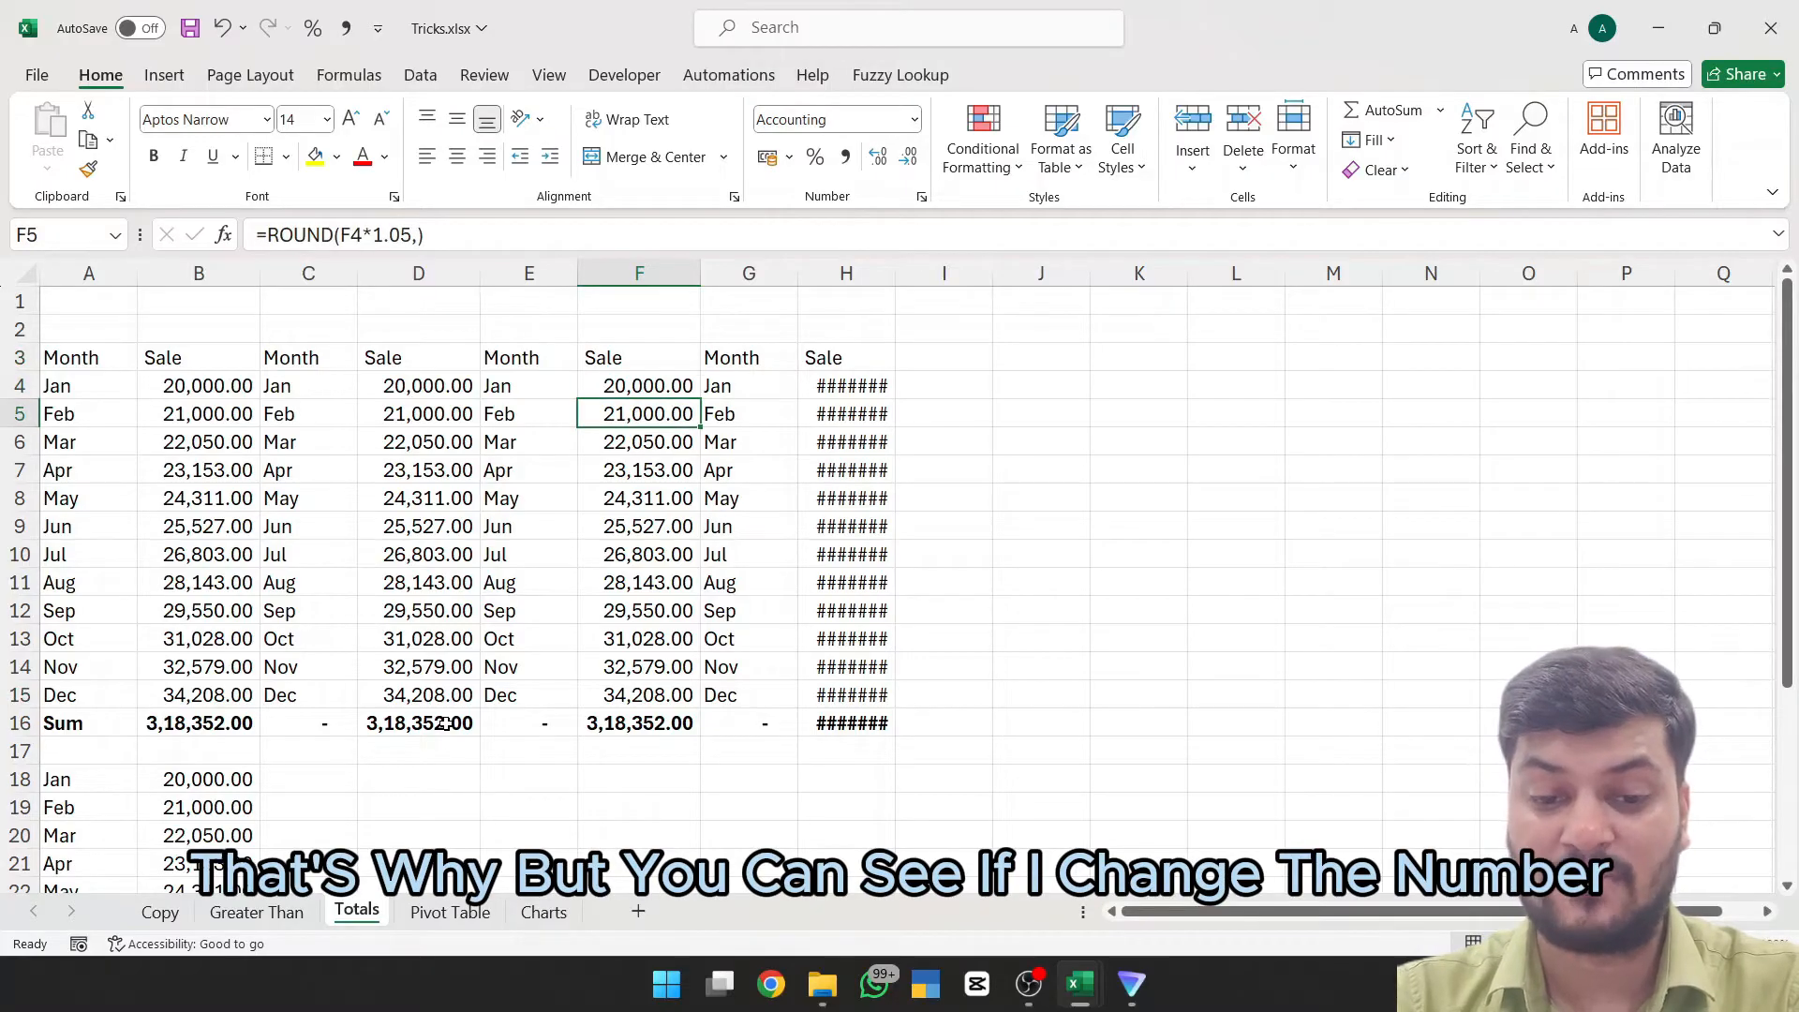
pyautogui.write('50000')
pyautogui.press('Return')
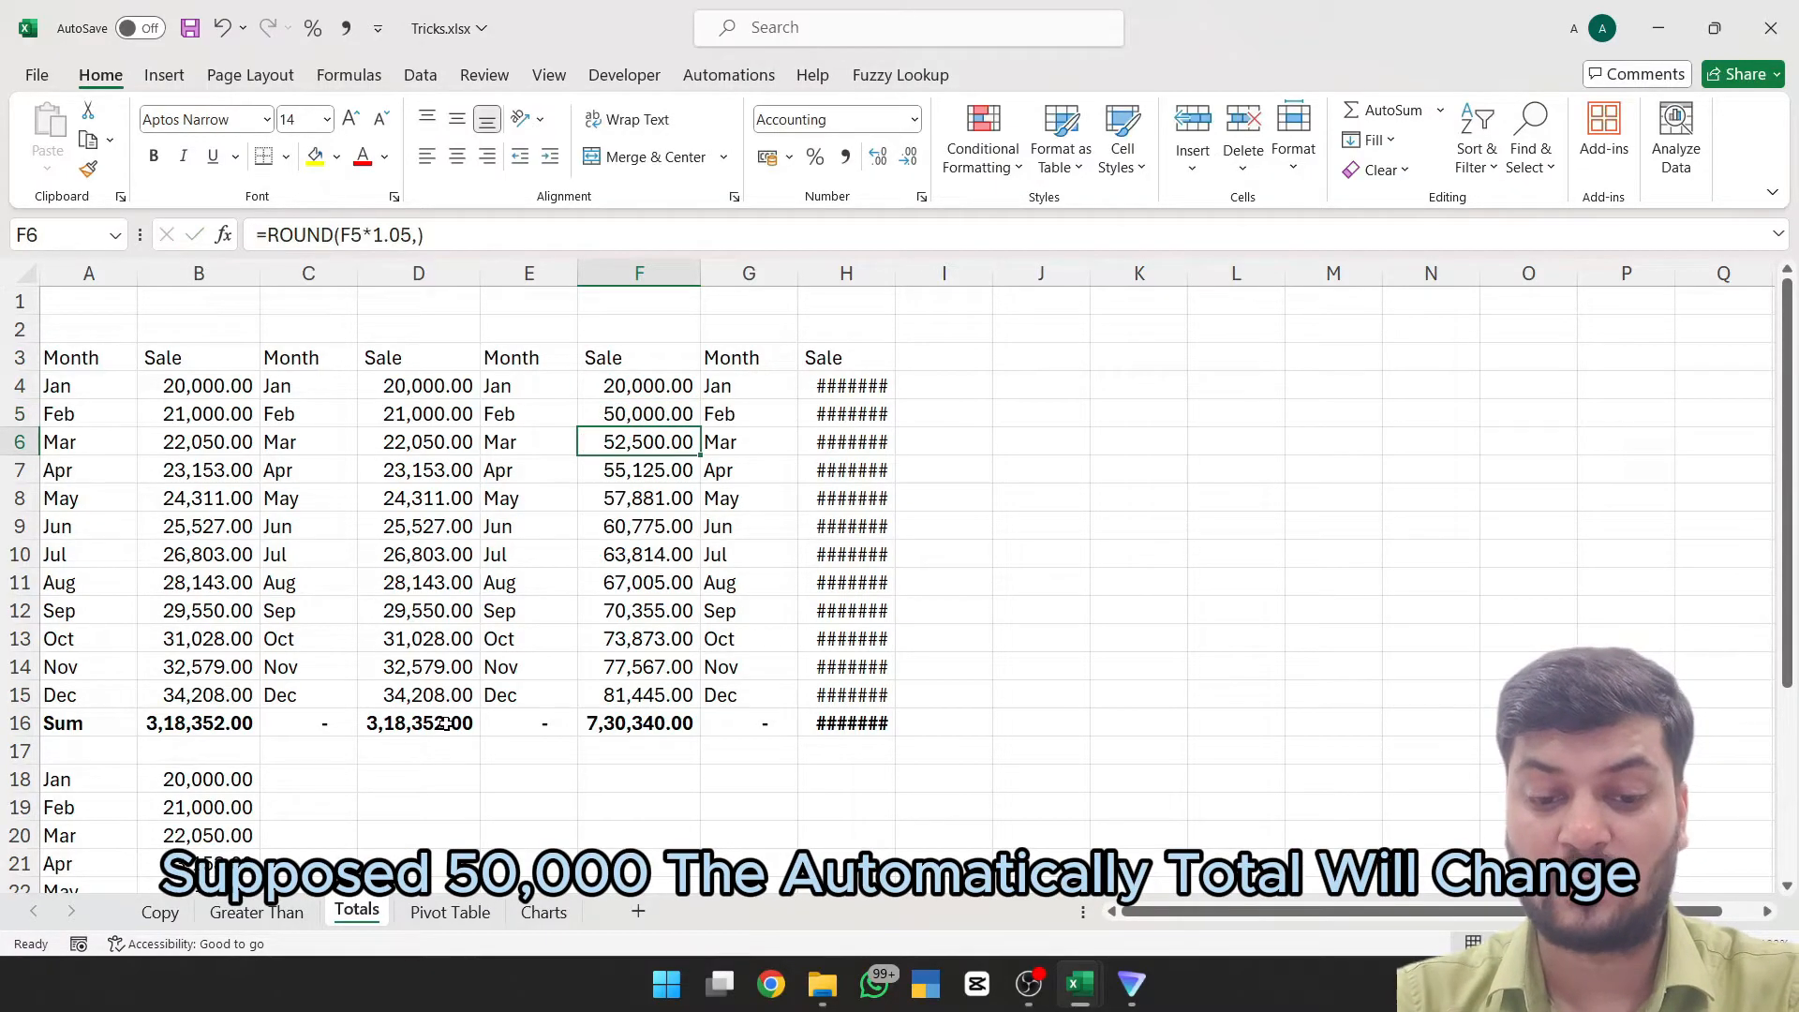
pyautogui.hotkey('ctrl', 'Down')
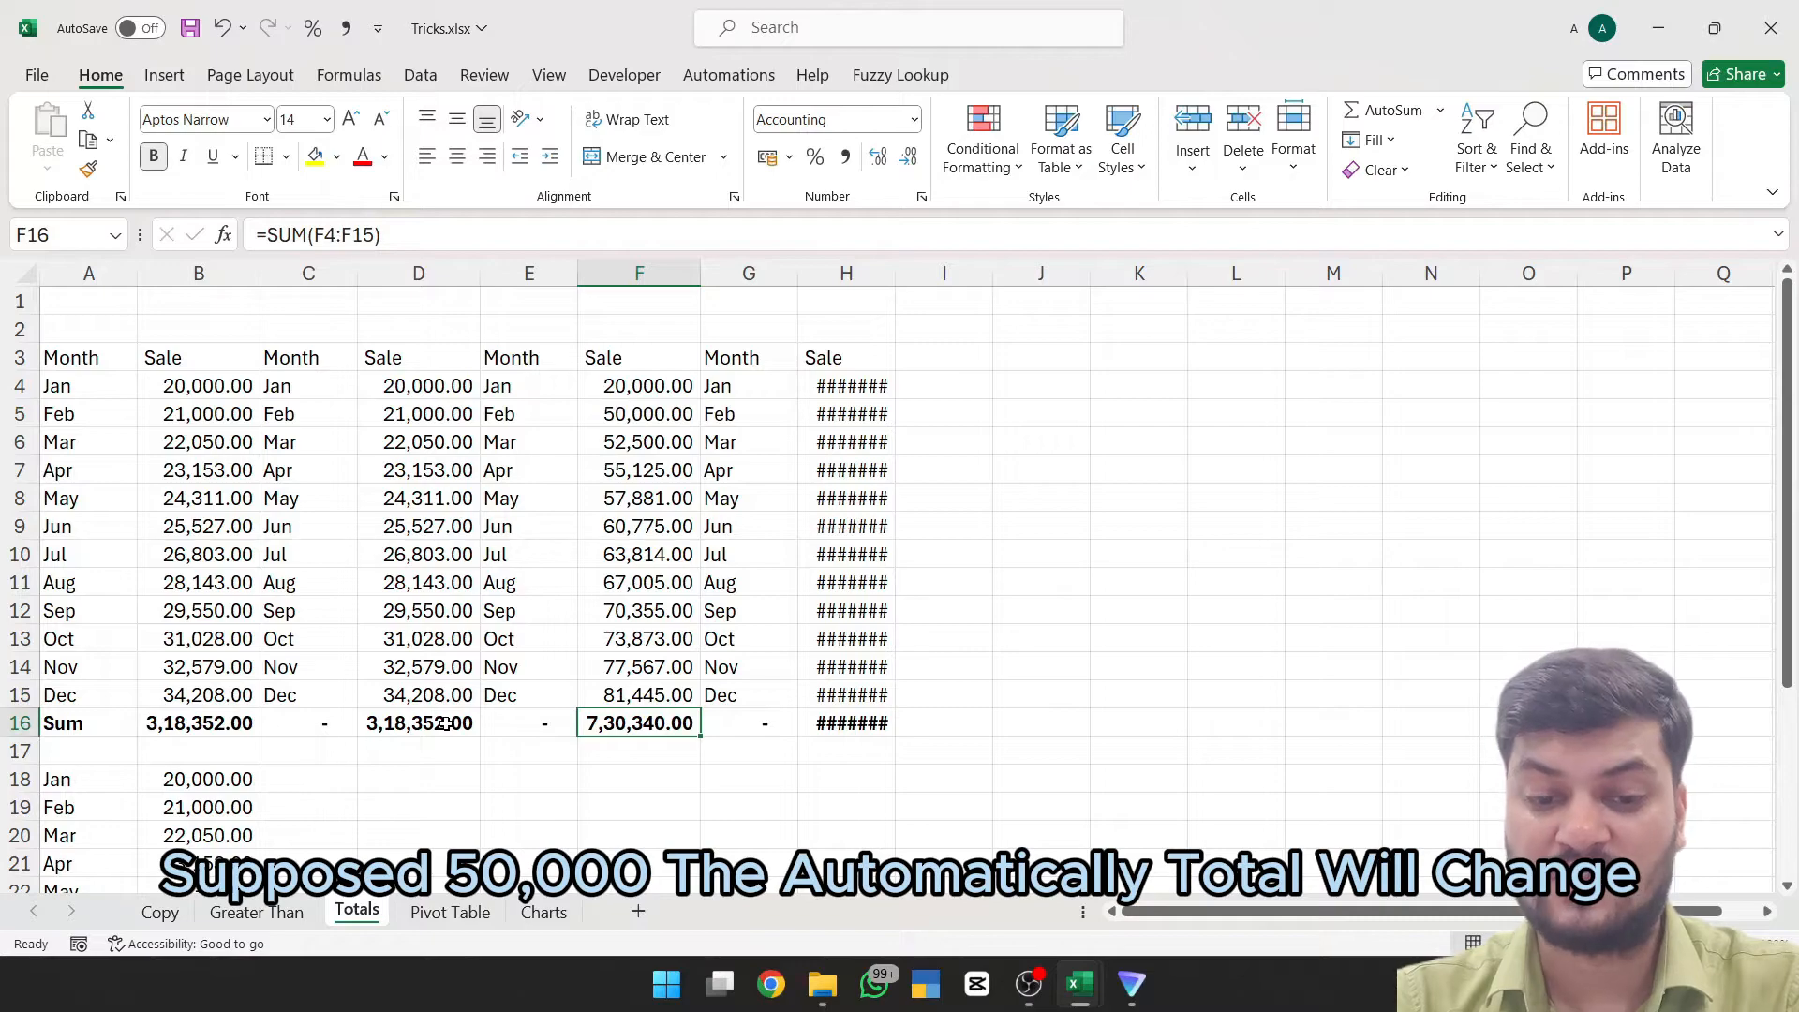
# Step: Delete the entire Sum row 16 beneath the first block of months
pyautogui.press('Right')
pyautogui.press('Right')
pyautogui.press('Left')
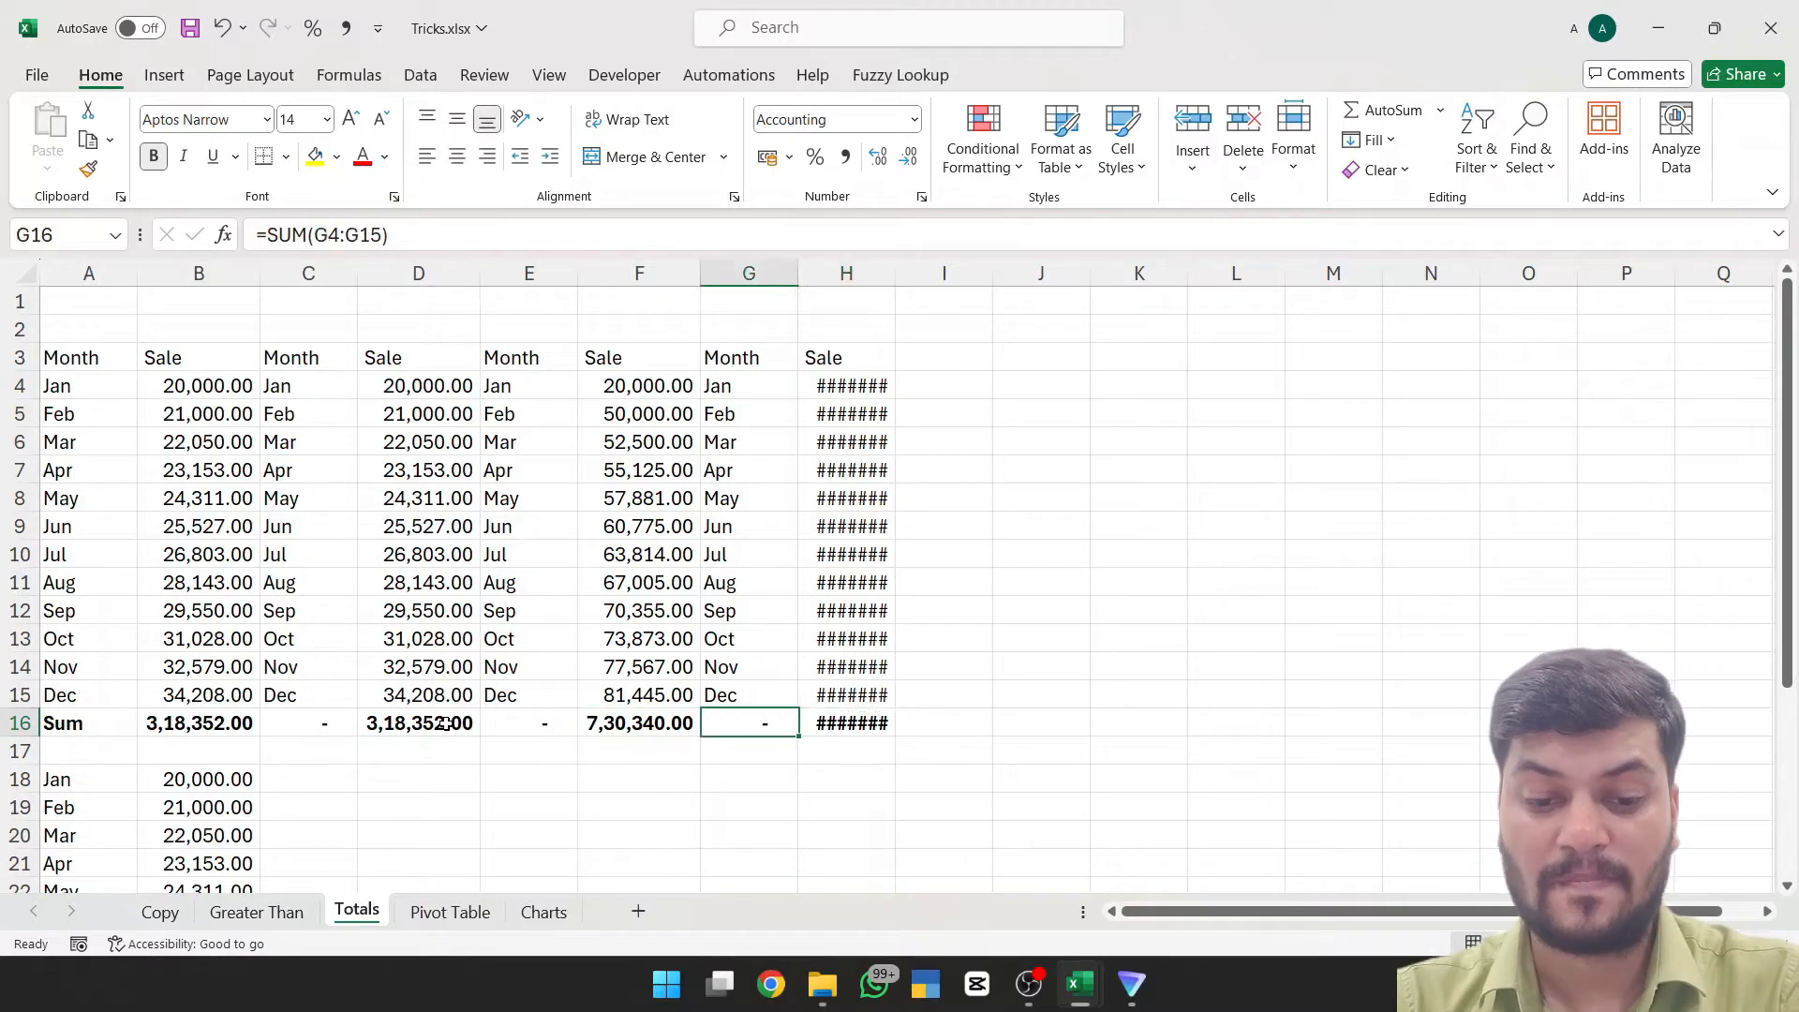
pyautogui.press('Left')
pyautogui.press('Left')
pyautogui.press('Left')
pyautogui.press('Left')
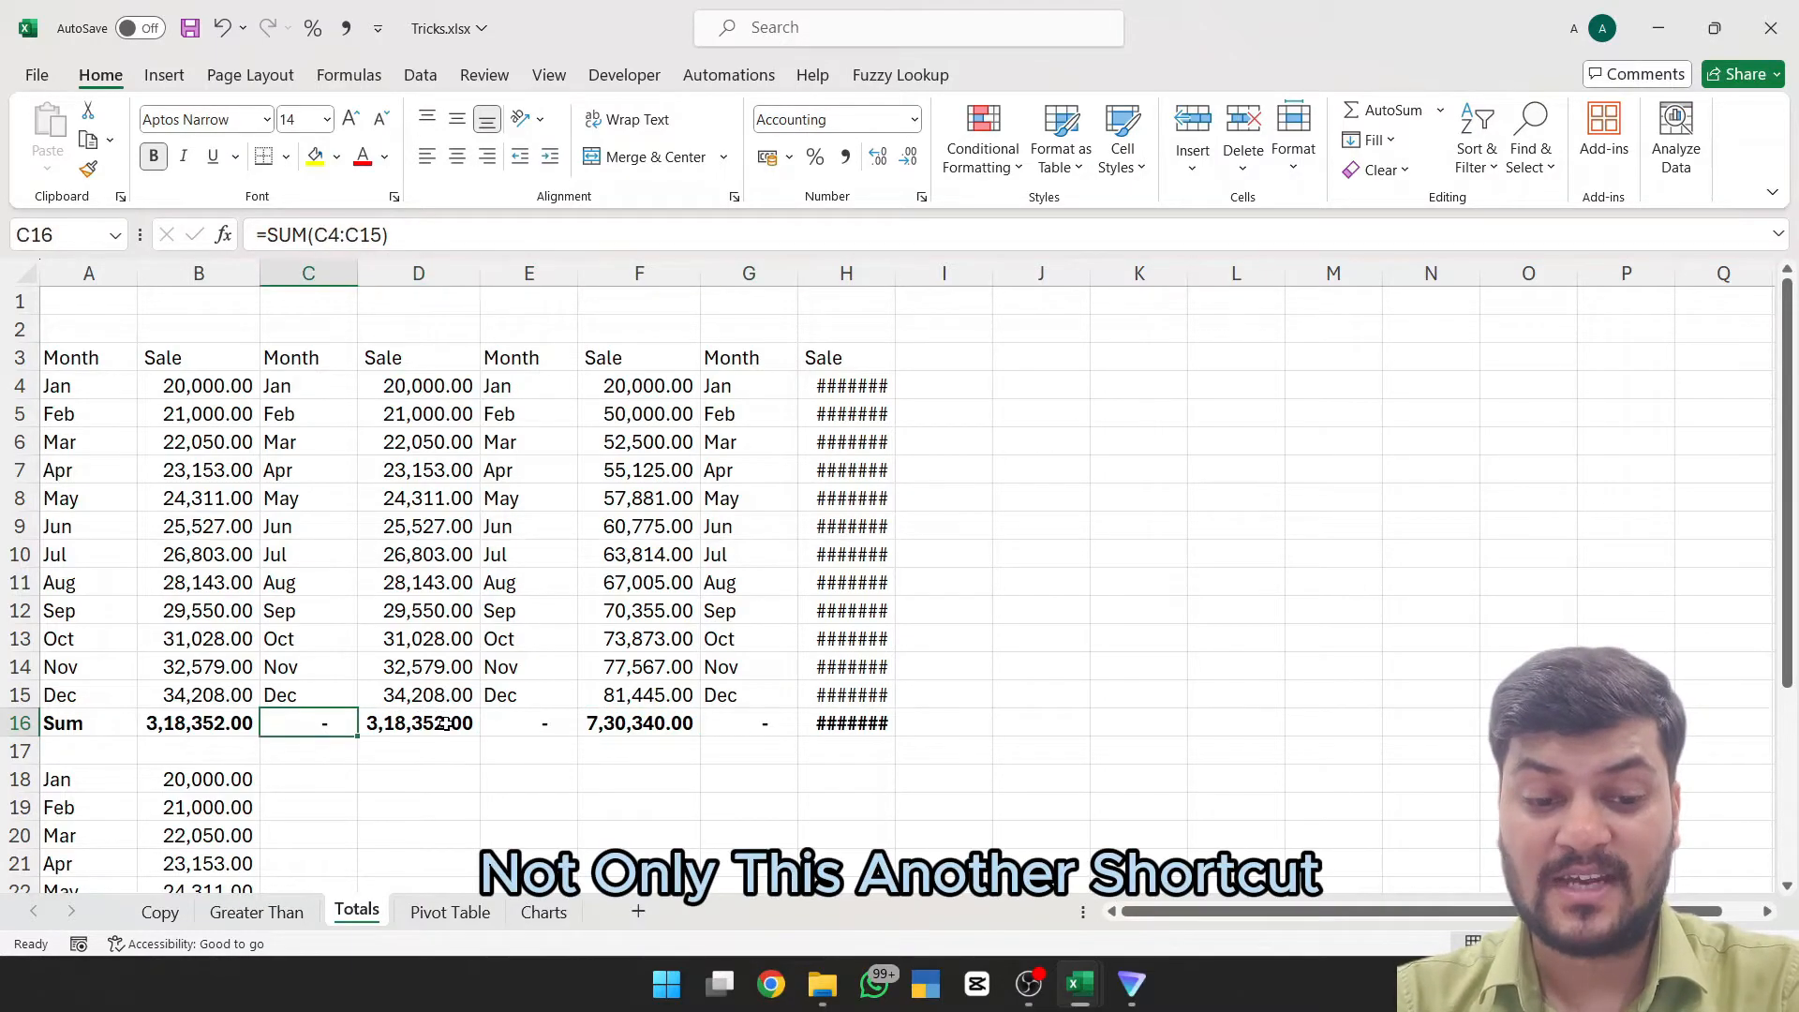
pyautogui.press('Left')
pyautogui.hotkey('shift', 'space')
pyautogui.hotkey('ctrl', '-')
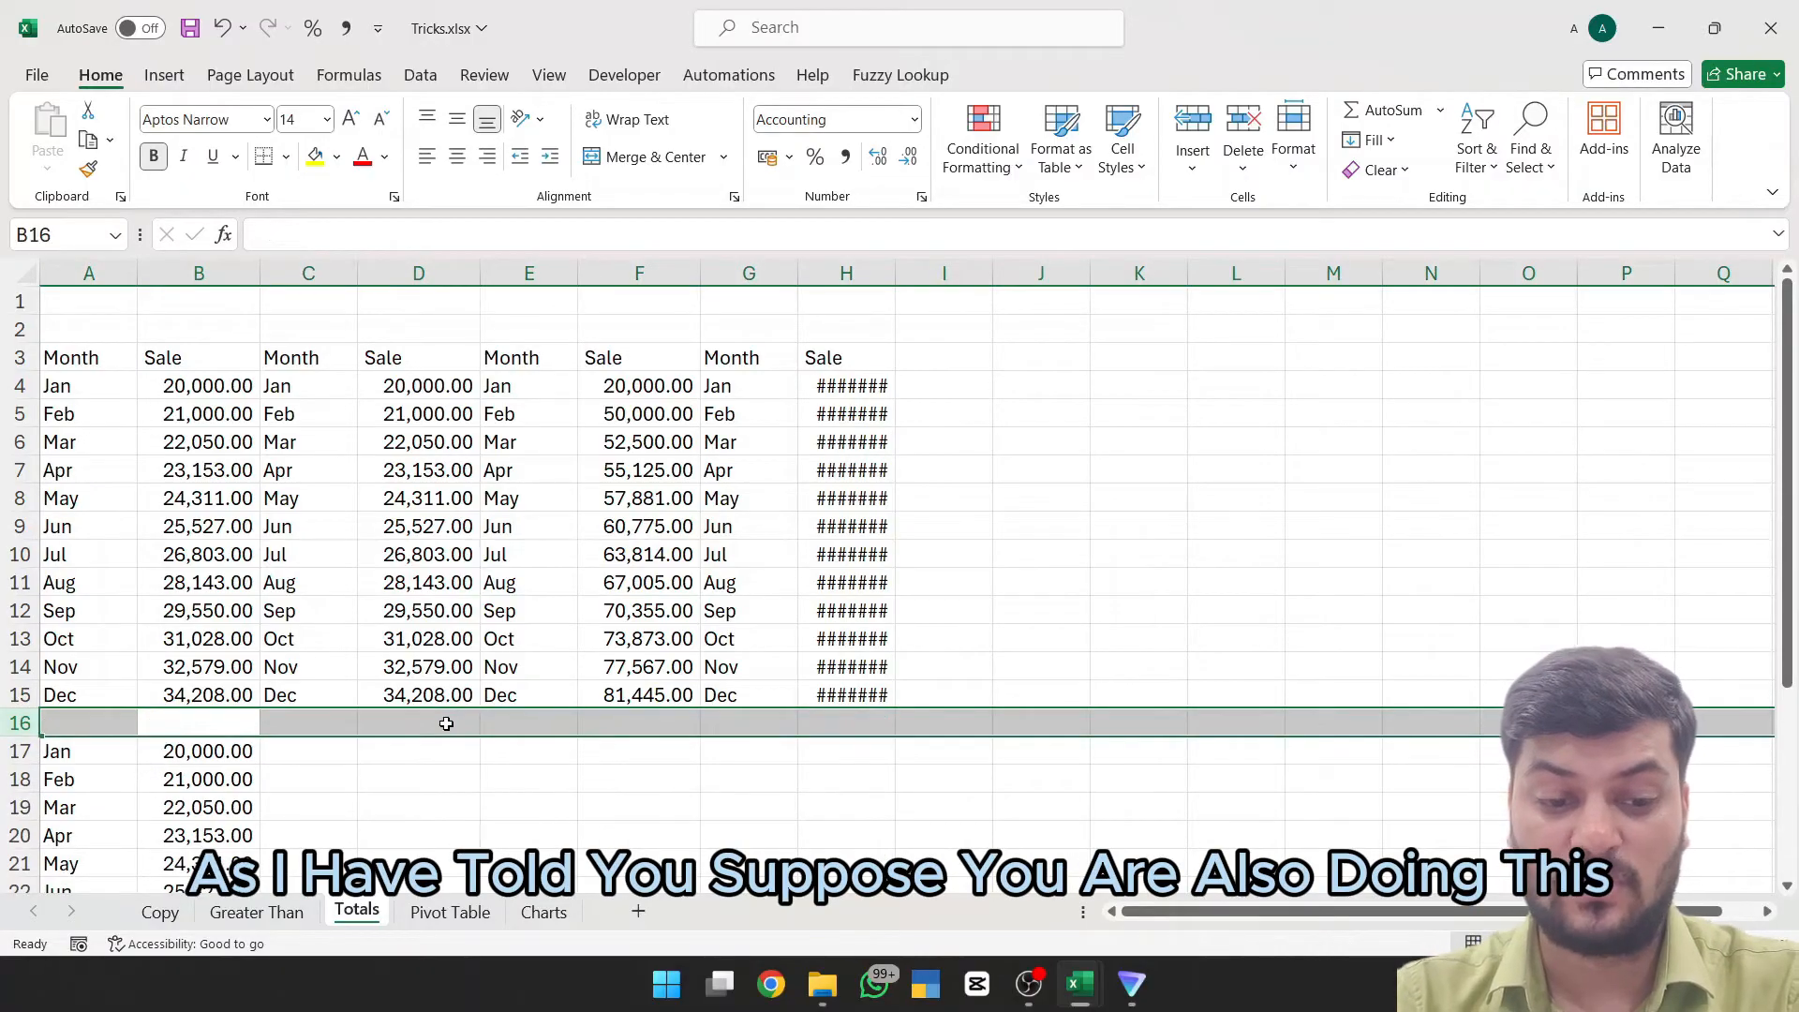
# Step: Look over the second block of Month and Sale data in rows 17 to 28
pyautogui.press('Left')
pyautogui.press('Down')
pyautogui.press('Right')
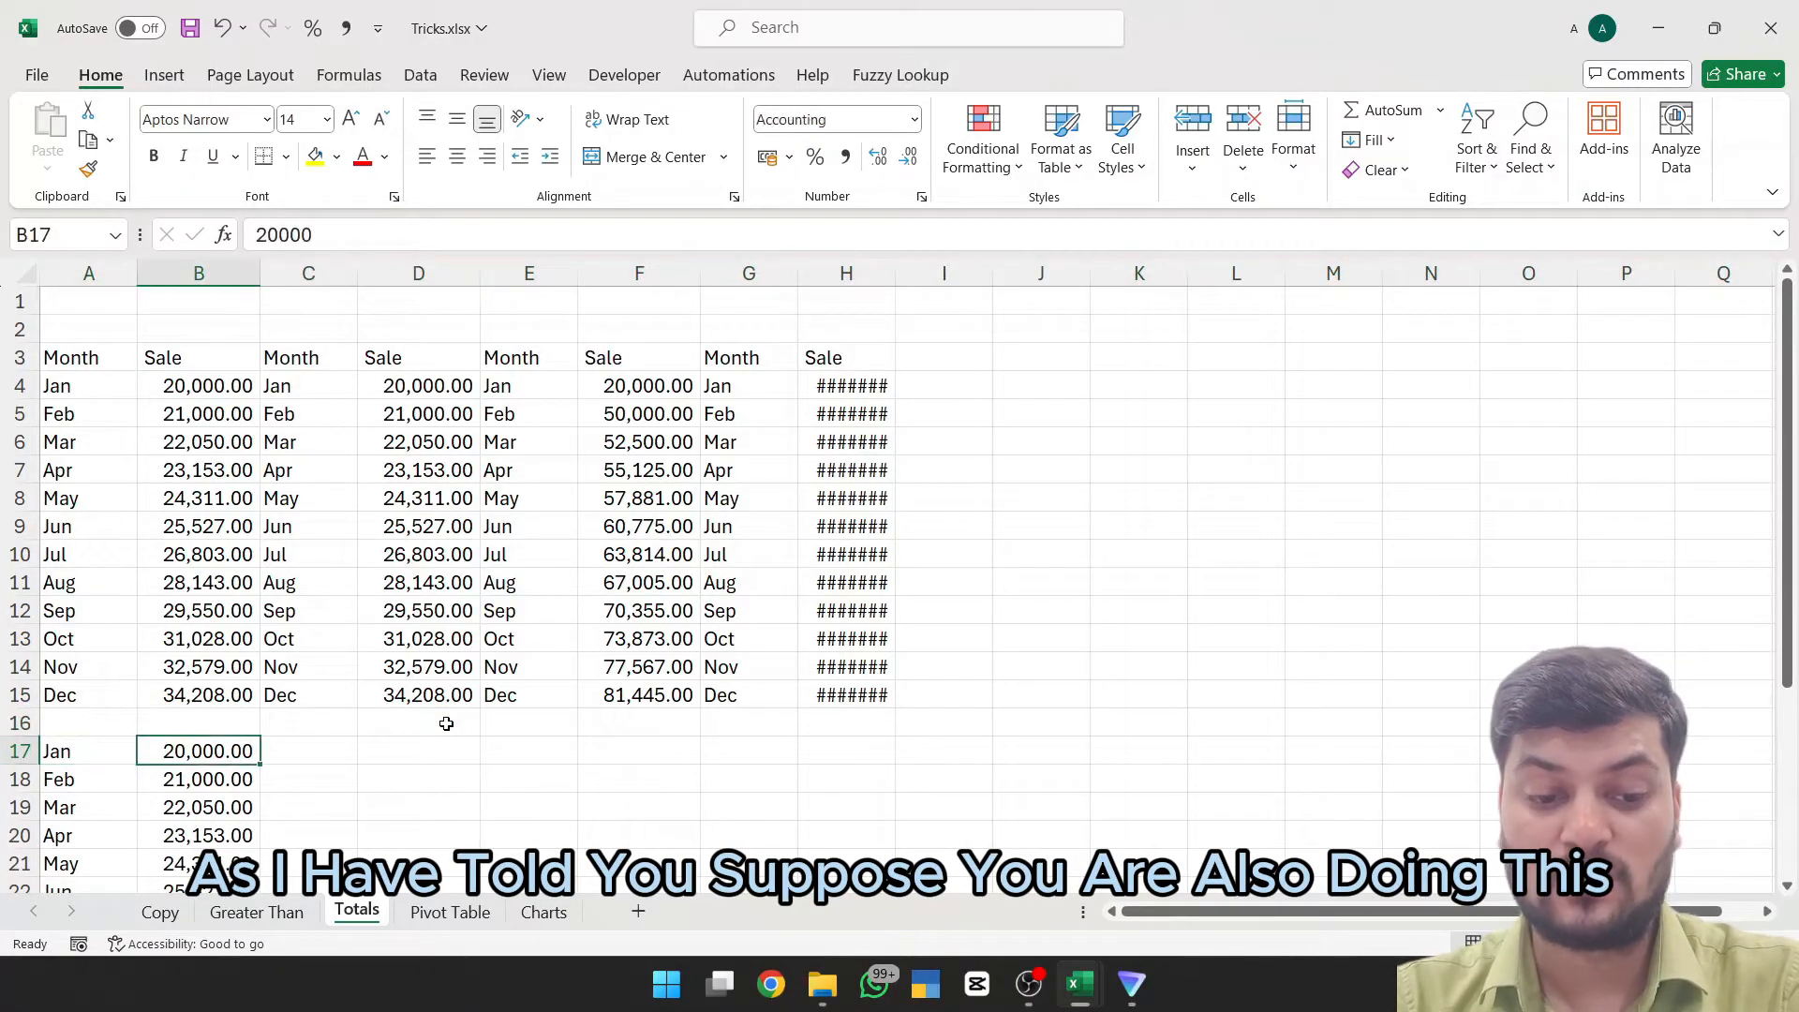
pyautogui.press('Left')
pyautogui.hotkey('shift', 'Right')
pyautogui.hotkey('ctrl', 'Down')
pyautogui.press('Down')
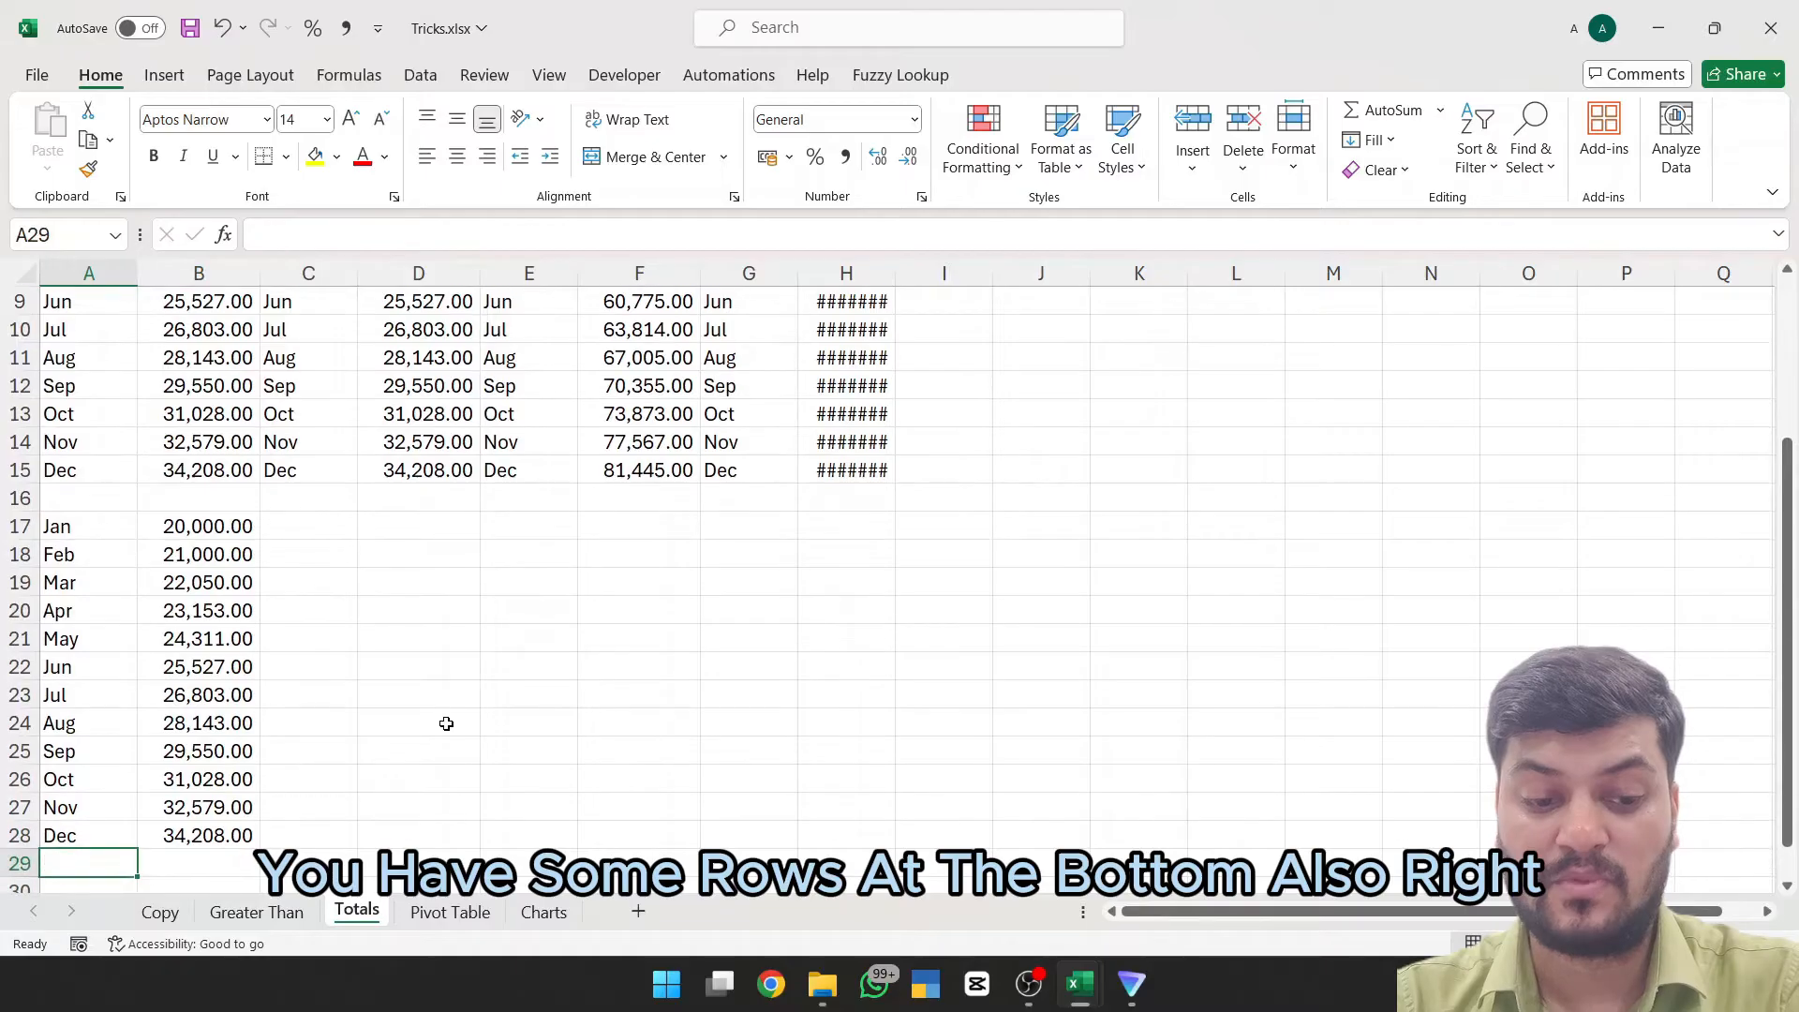
pyautogui.press('Up')
pyautogui.hotkey('ctrl', 'Up')
pyautogui.press('Right')
pyautogui.press('Down')
pyautogui.press('Down')
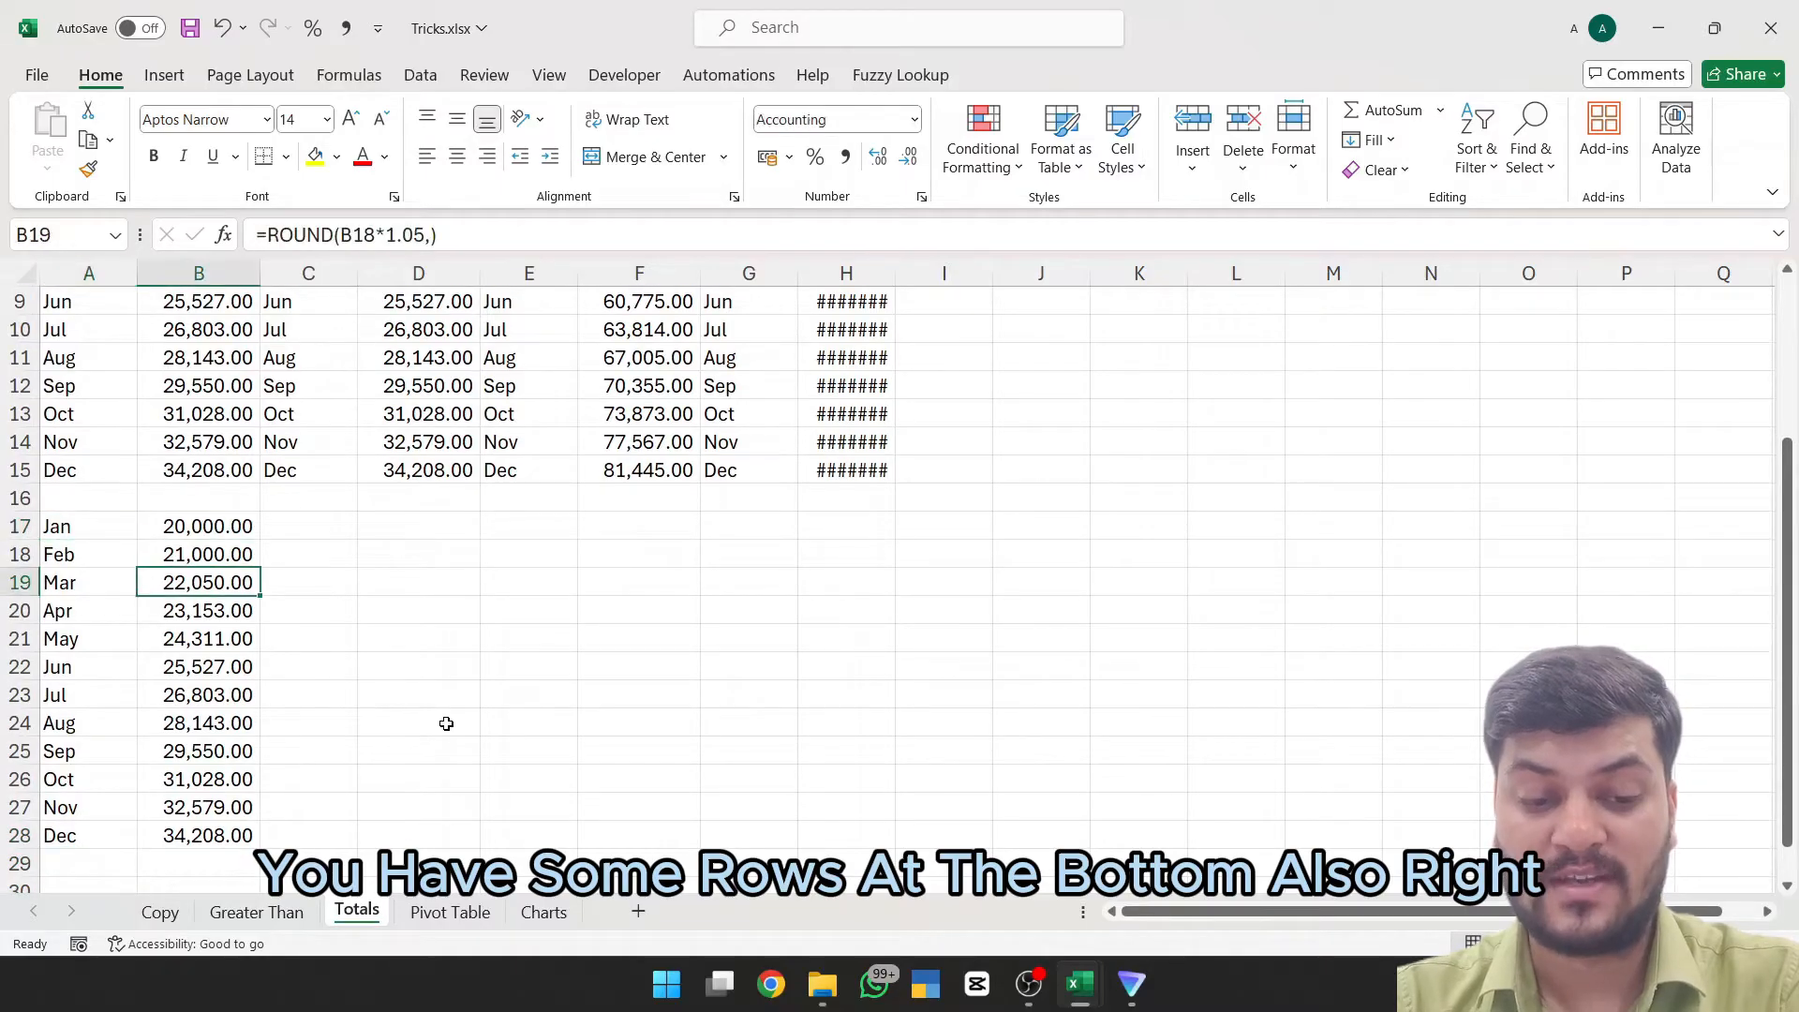
pyautogui.press('Down')
pyautogui.press('Up')
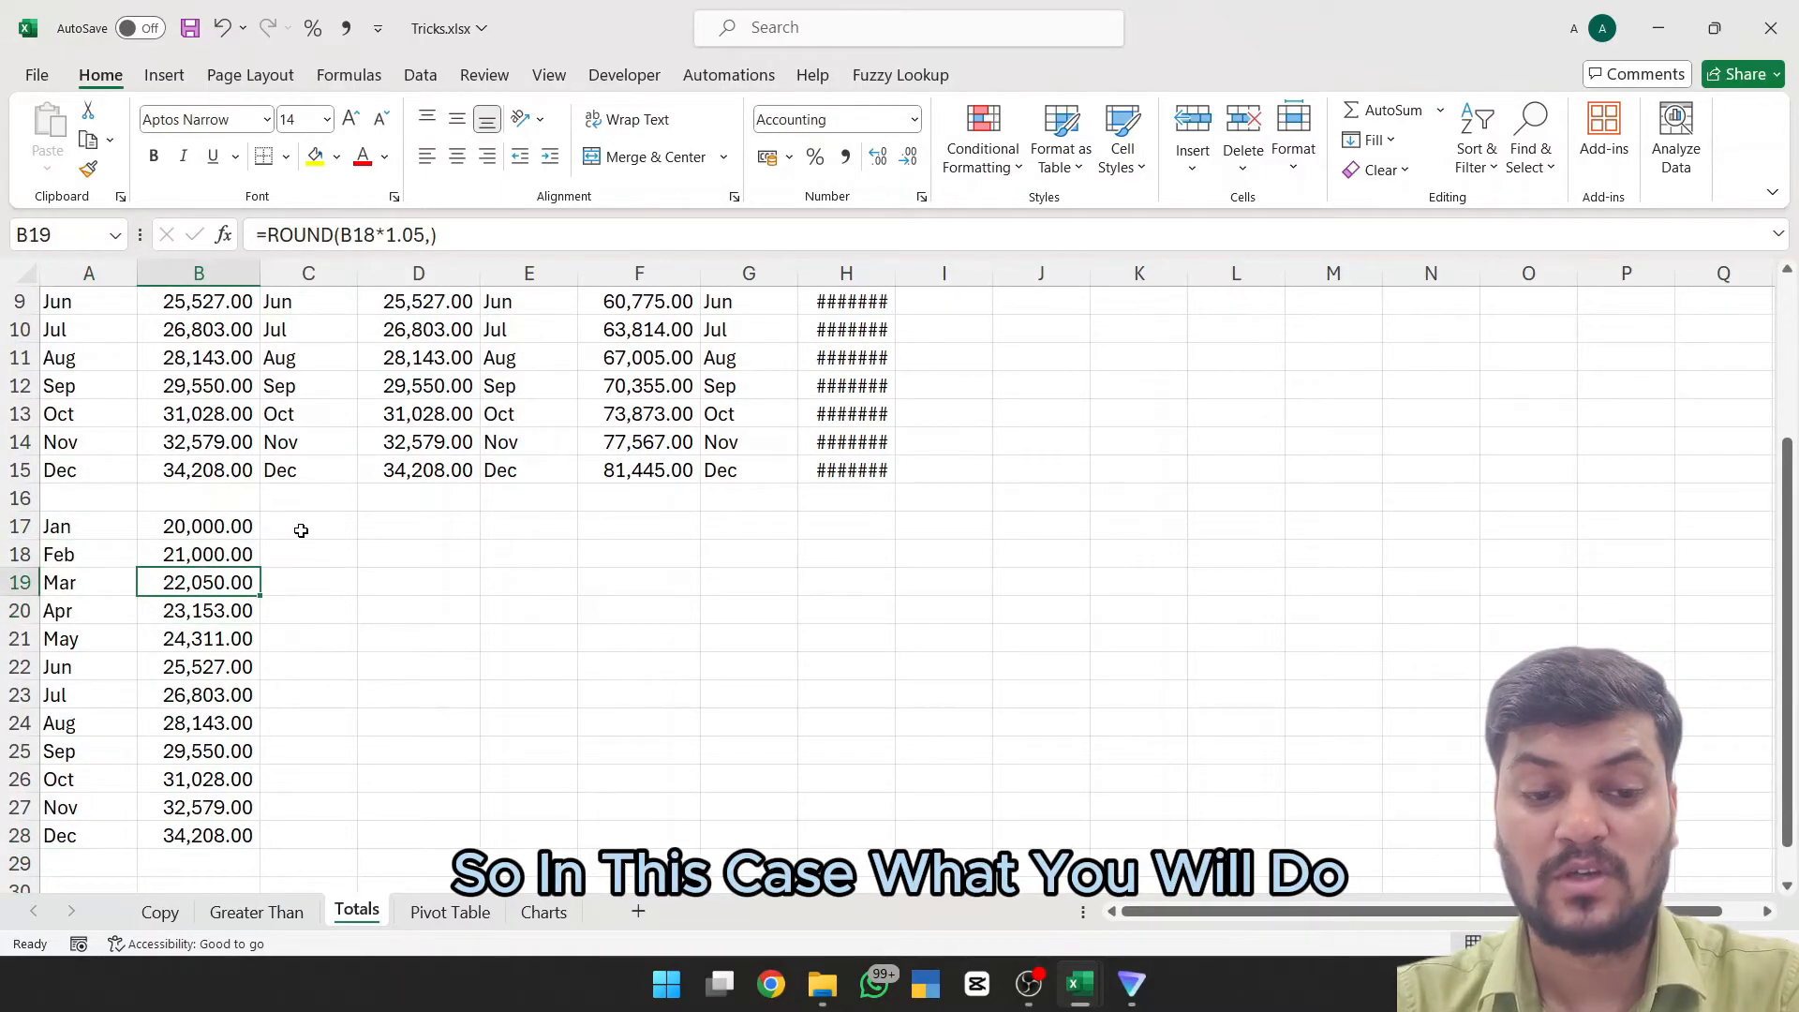
# Step: Select both data blocks, A3:H15 and A17:B28, together and total all their Sale columns at once with AutoSum
pyautogui.scroll(2, 299, 531)
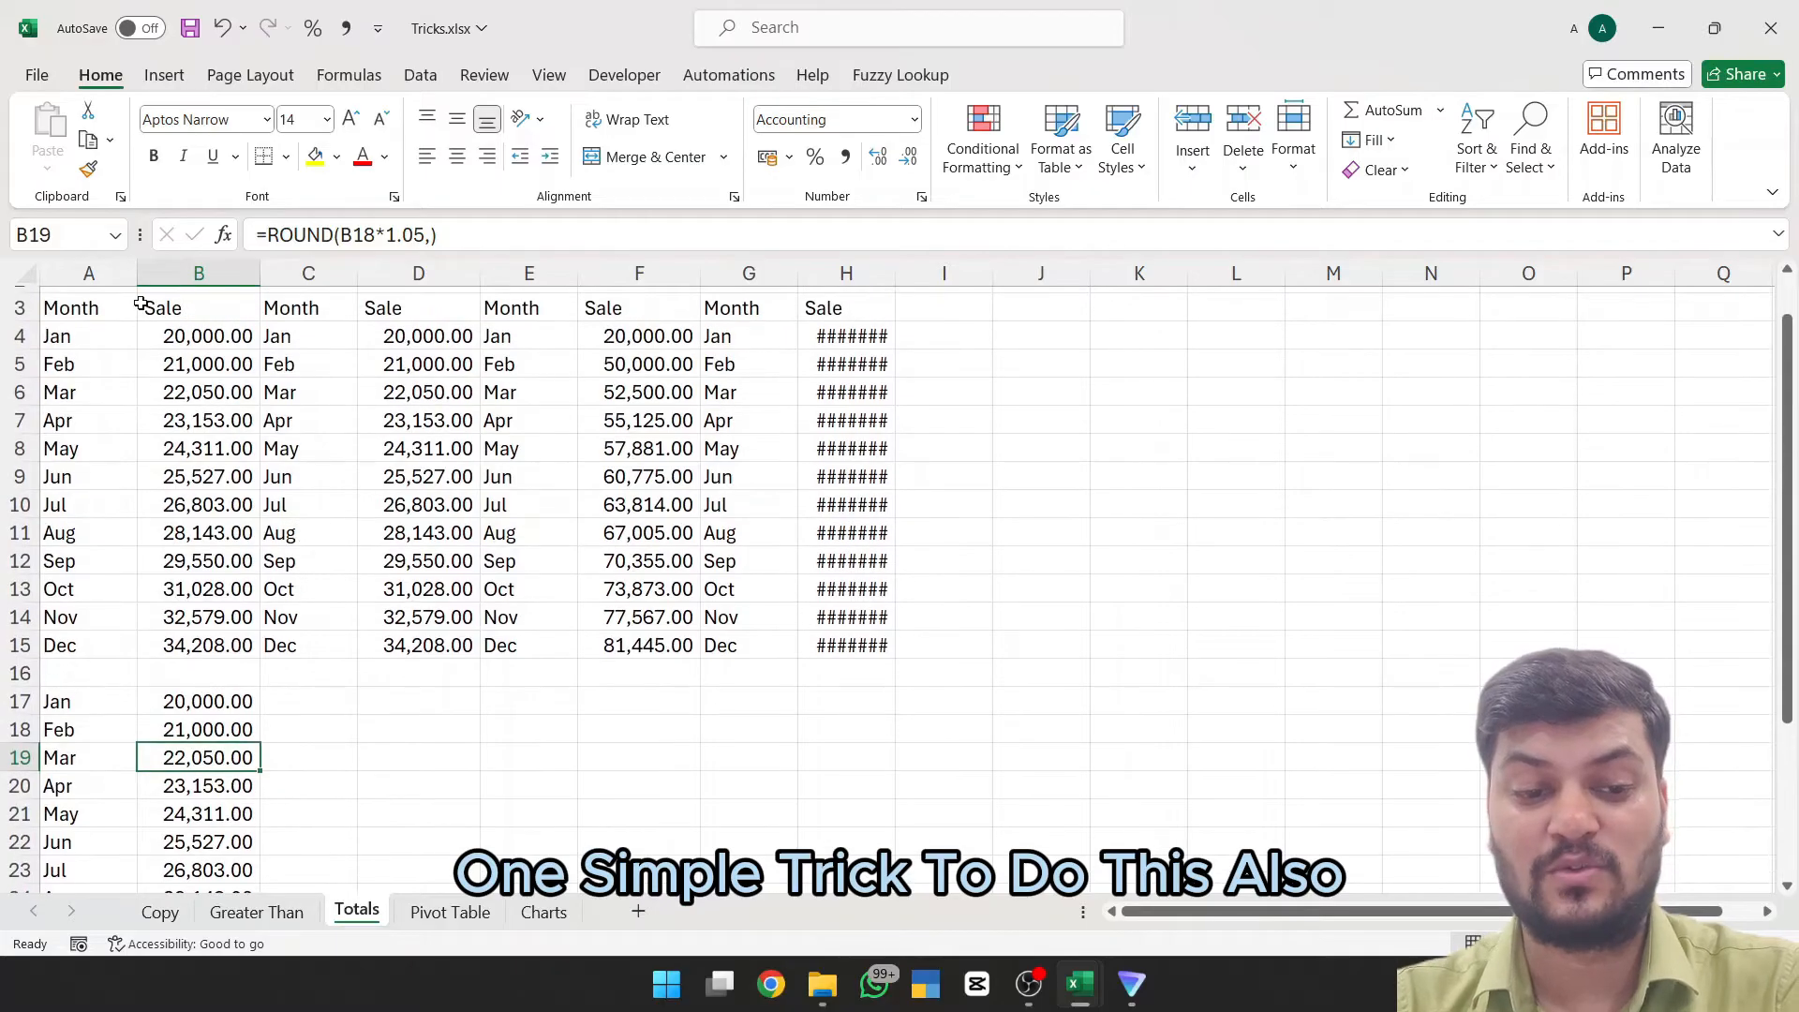
pyautogui.click(106, 311)
pyautogui.moveTo(548, 515); pyautogui.dragTo(880, 648)
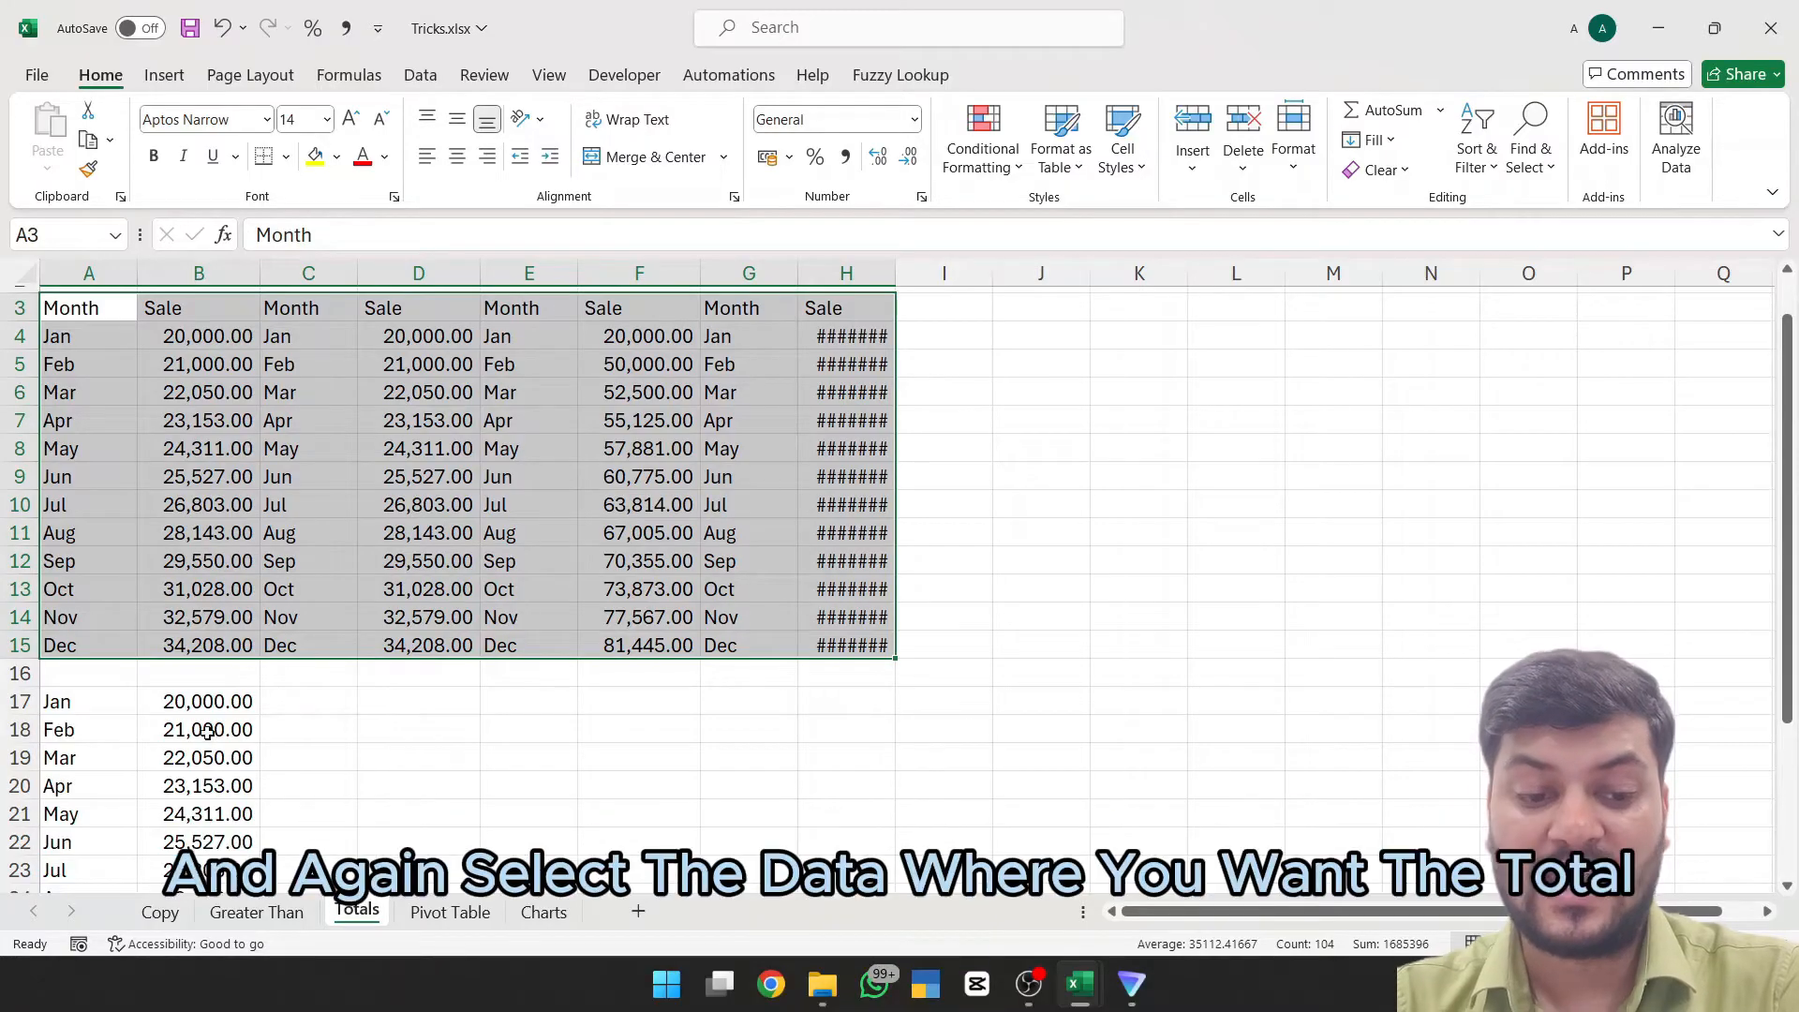
pyautogui.moveTo(78, 702); pyautogui.dragTo(223, 836)
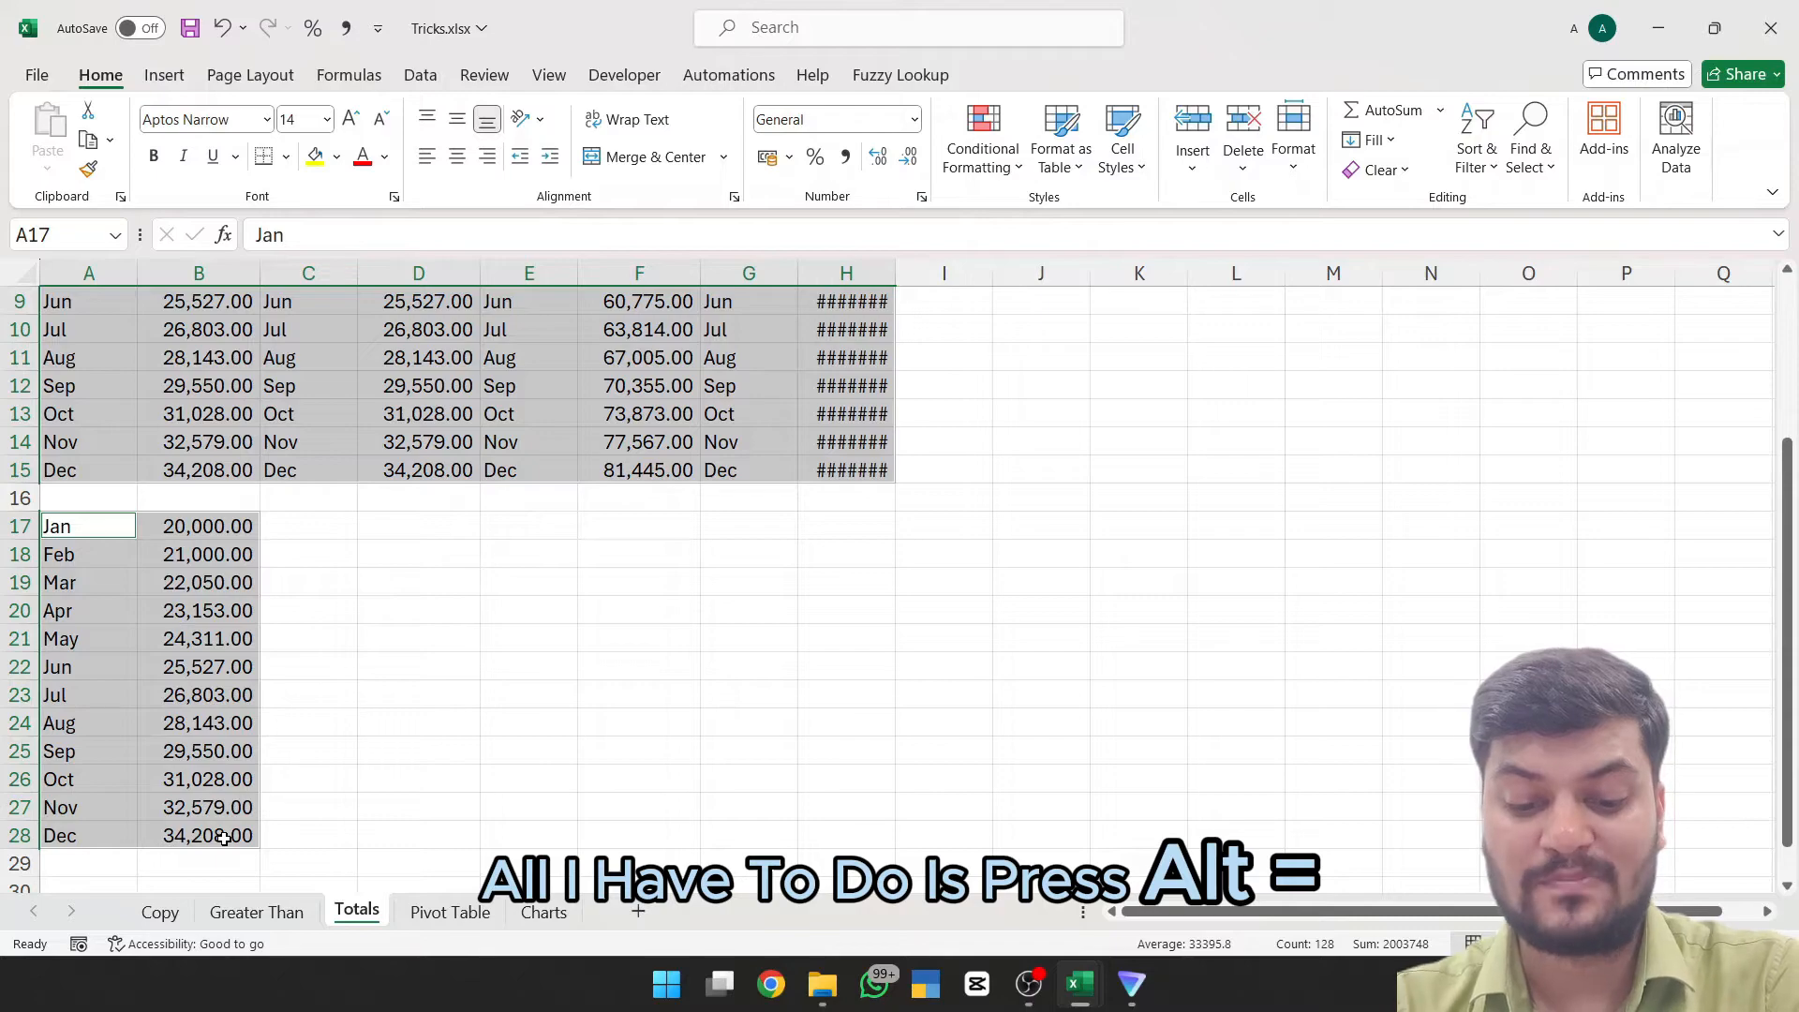
pyautogui.hotkey('alt', '=')
pyautogui.scroll(2, 224, 838)
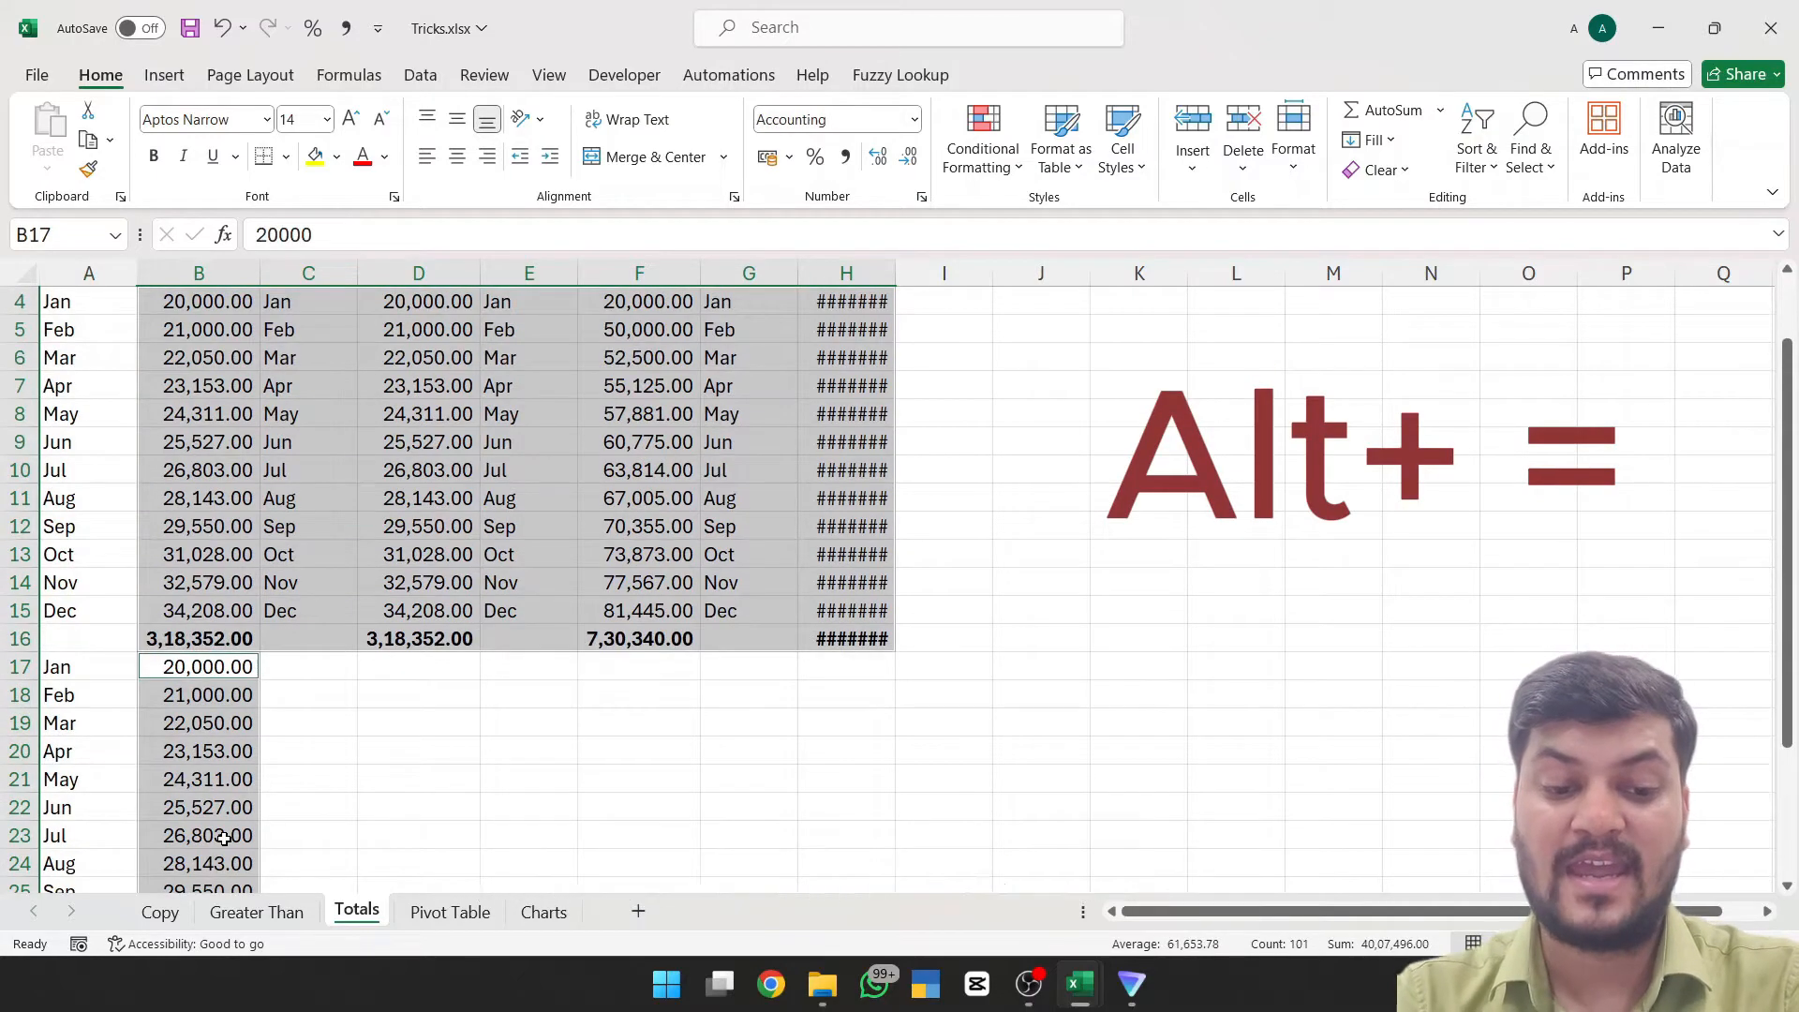
pyautogui.scroll(-1, 224, 838)
pyautogui.scroll(-2, 224, 837)
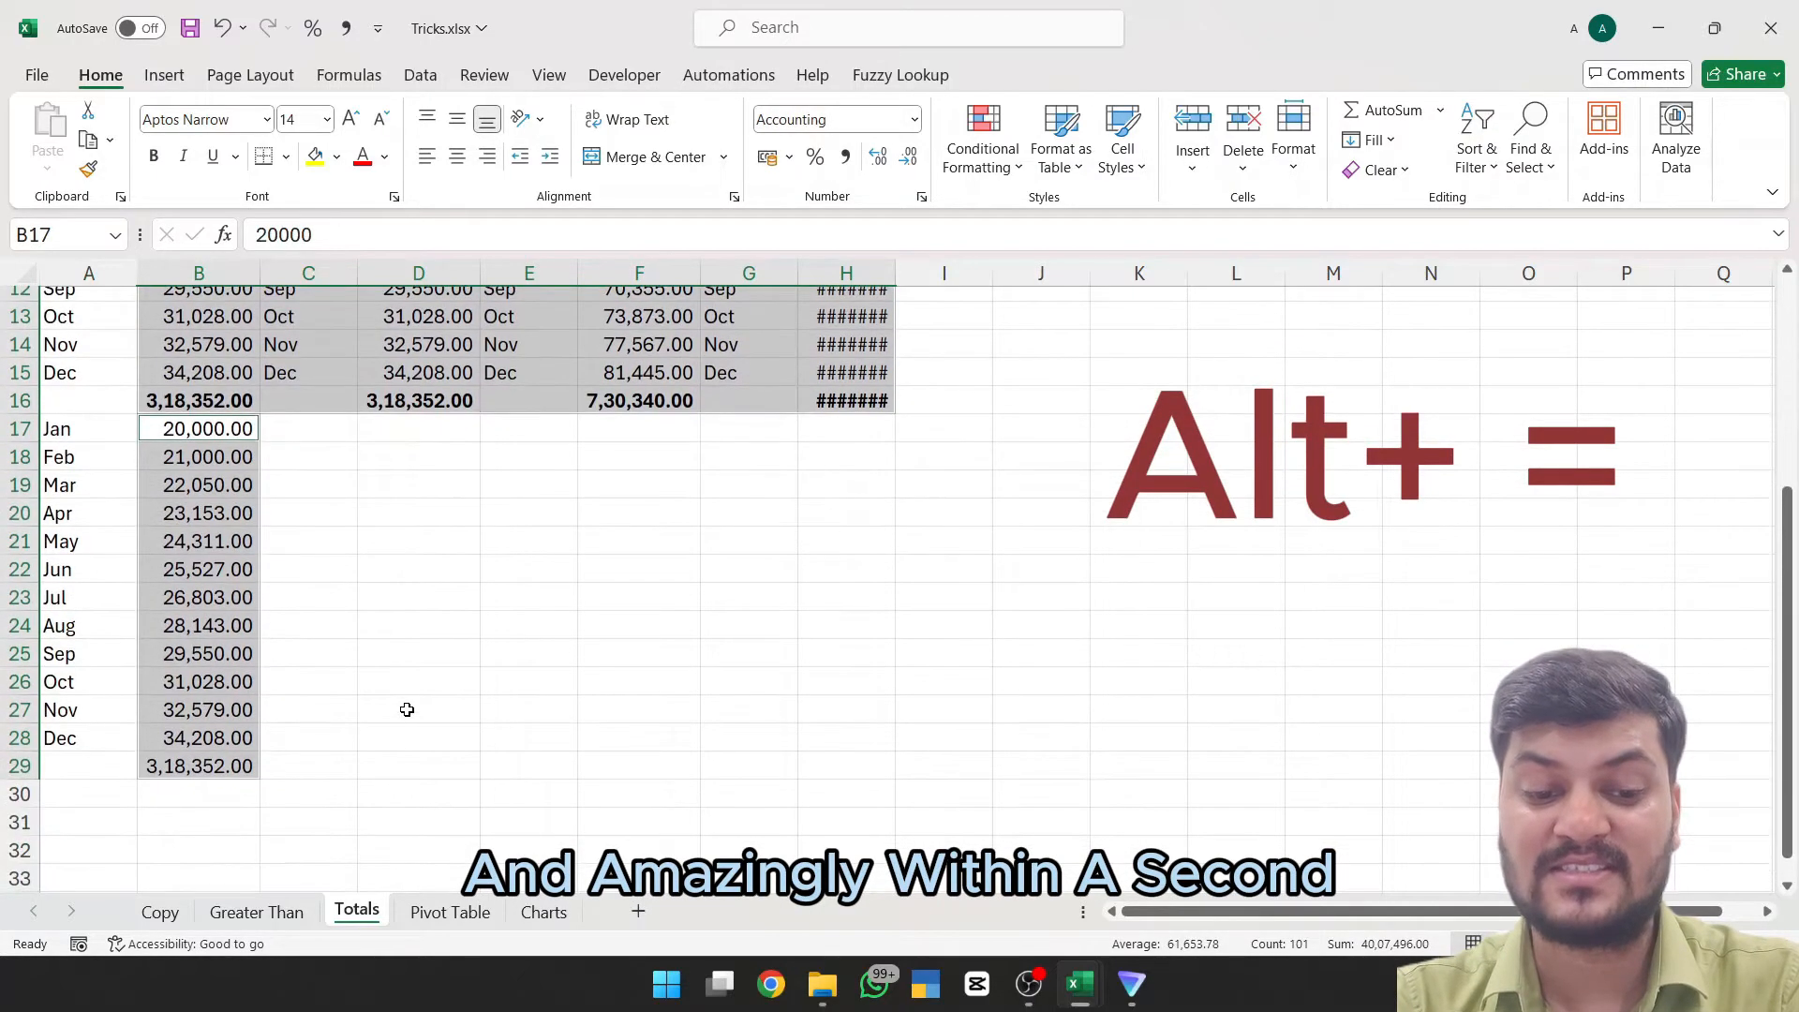
pyautogui.click(405, 714)
pyautogui.scroll(4, 400, 668)
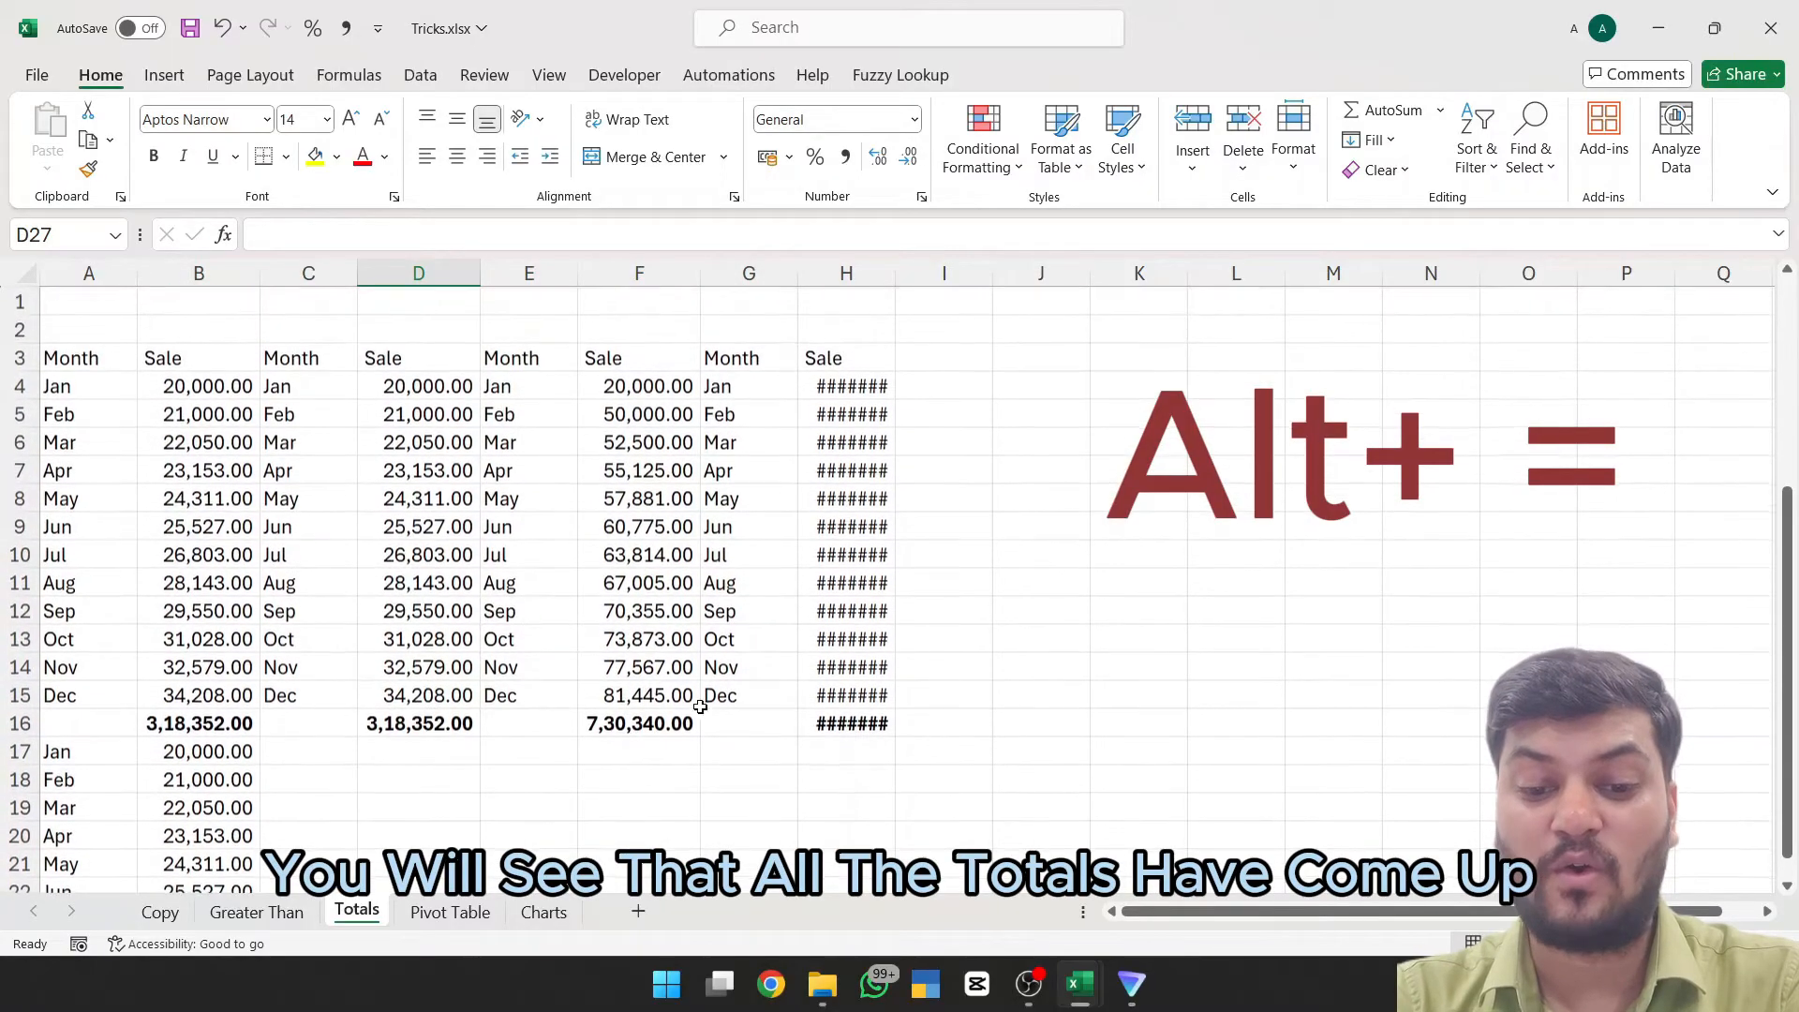
# Step: AutoFit the width of column H, the last Sale column
pyautogui.click(865, 734)
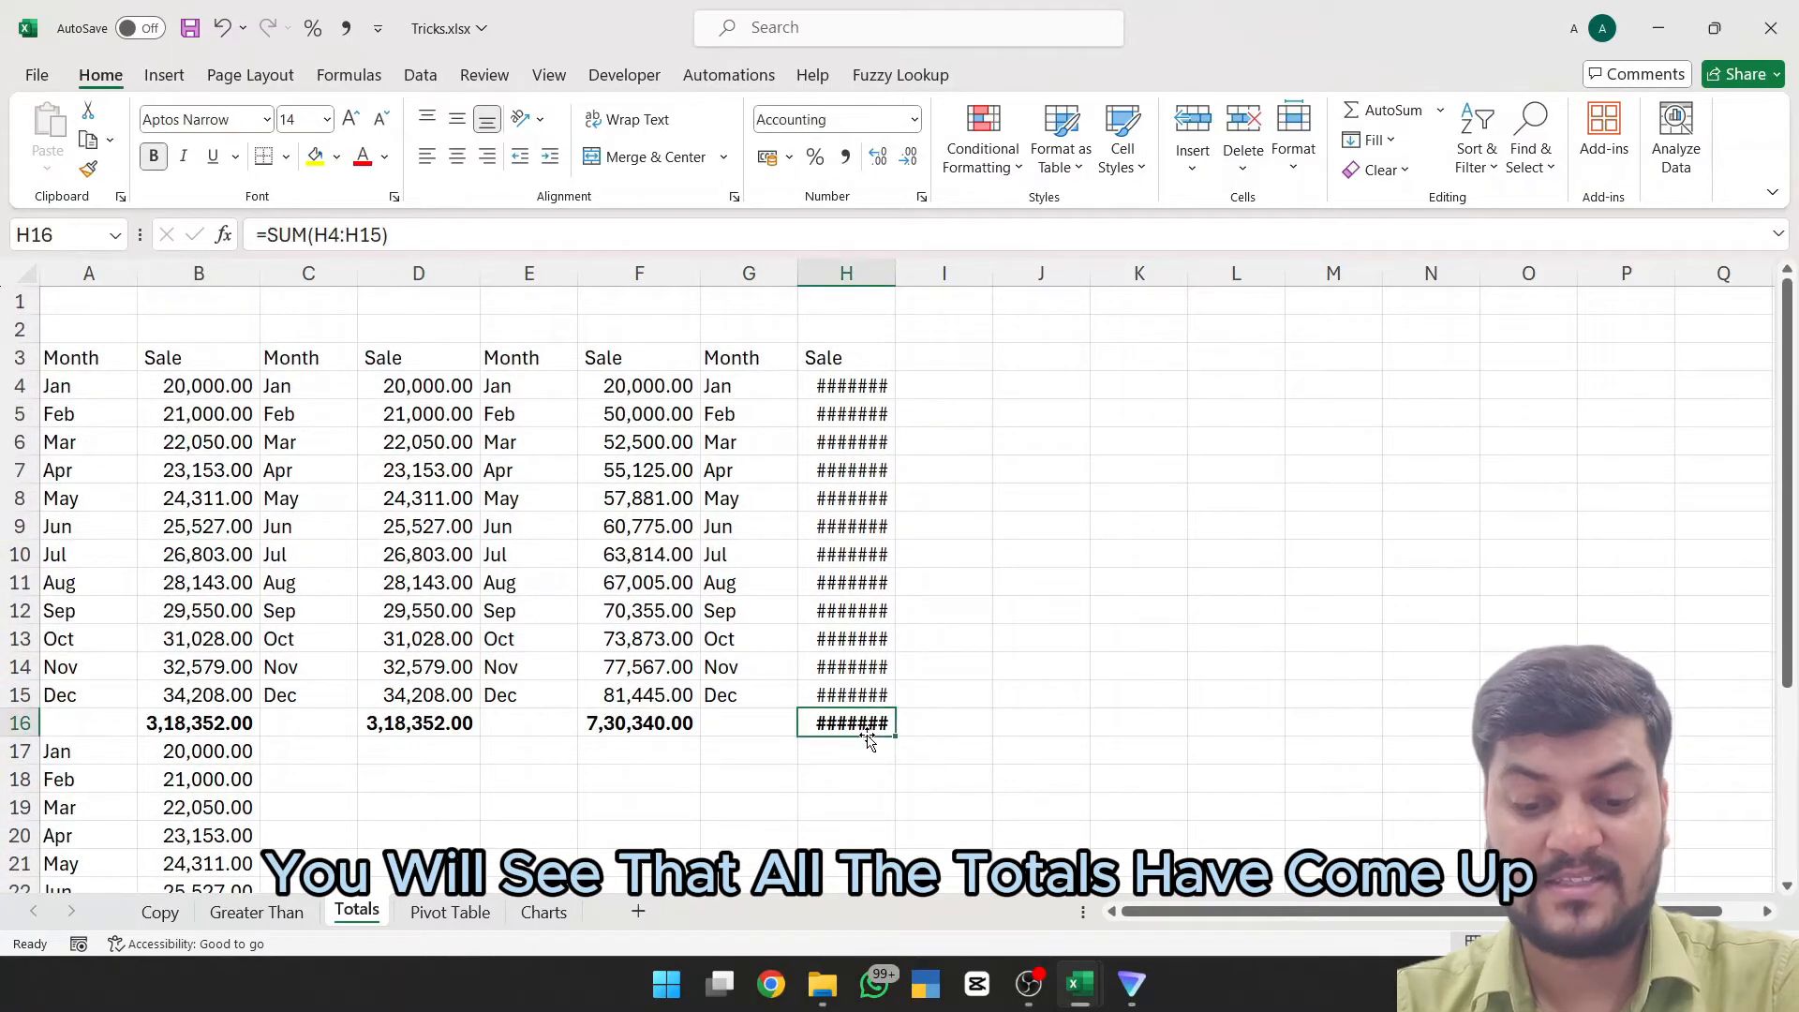
pyautogui.hotkey('alt', 'h')
pyautogui.press('o')
pyautogui.press('i')
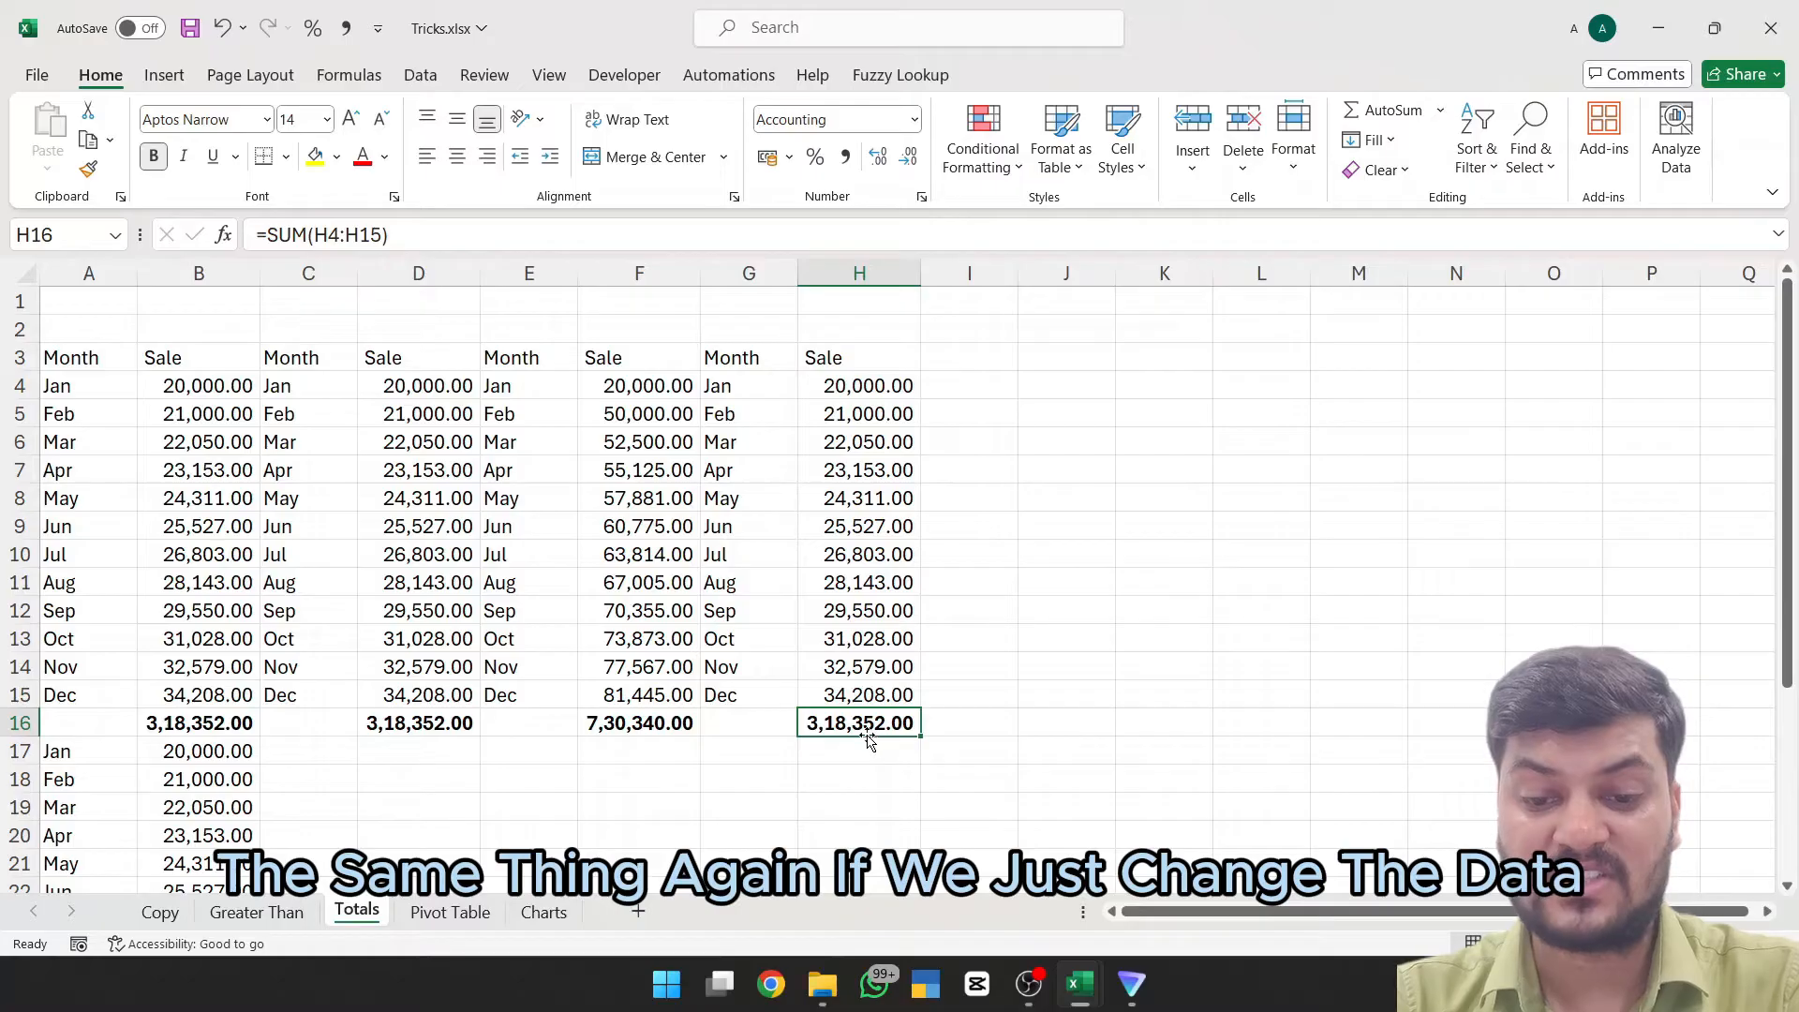
# Step: Change the Dec sale in H15 to 50000
pyautogui.press('Up')
pyautogui.press('Up')
pyautogui.press('Down')
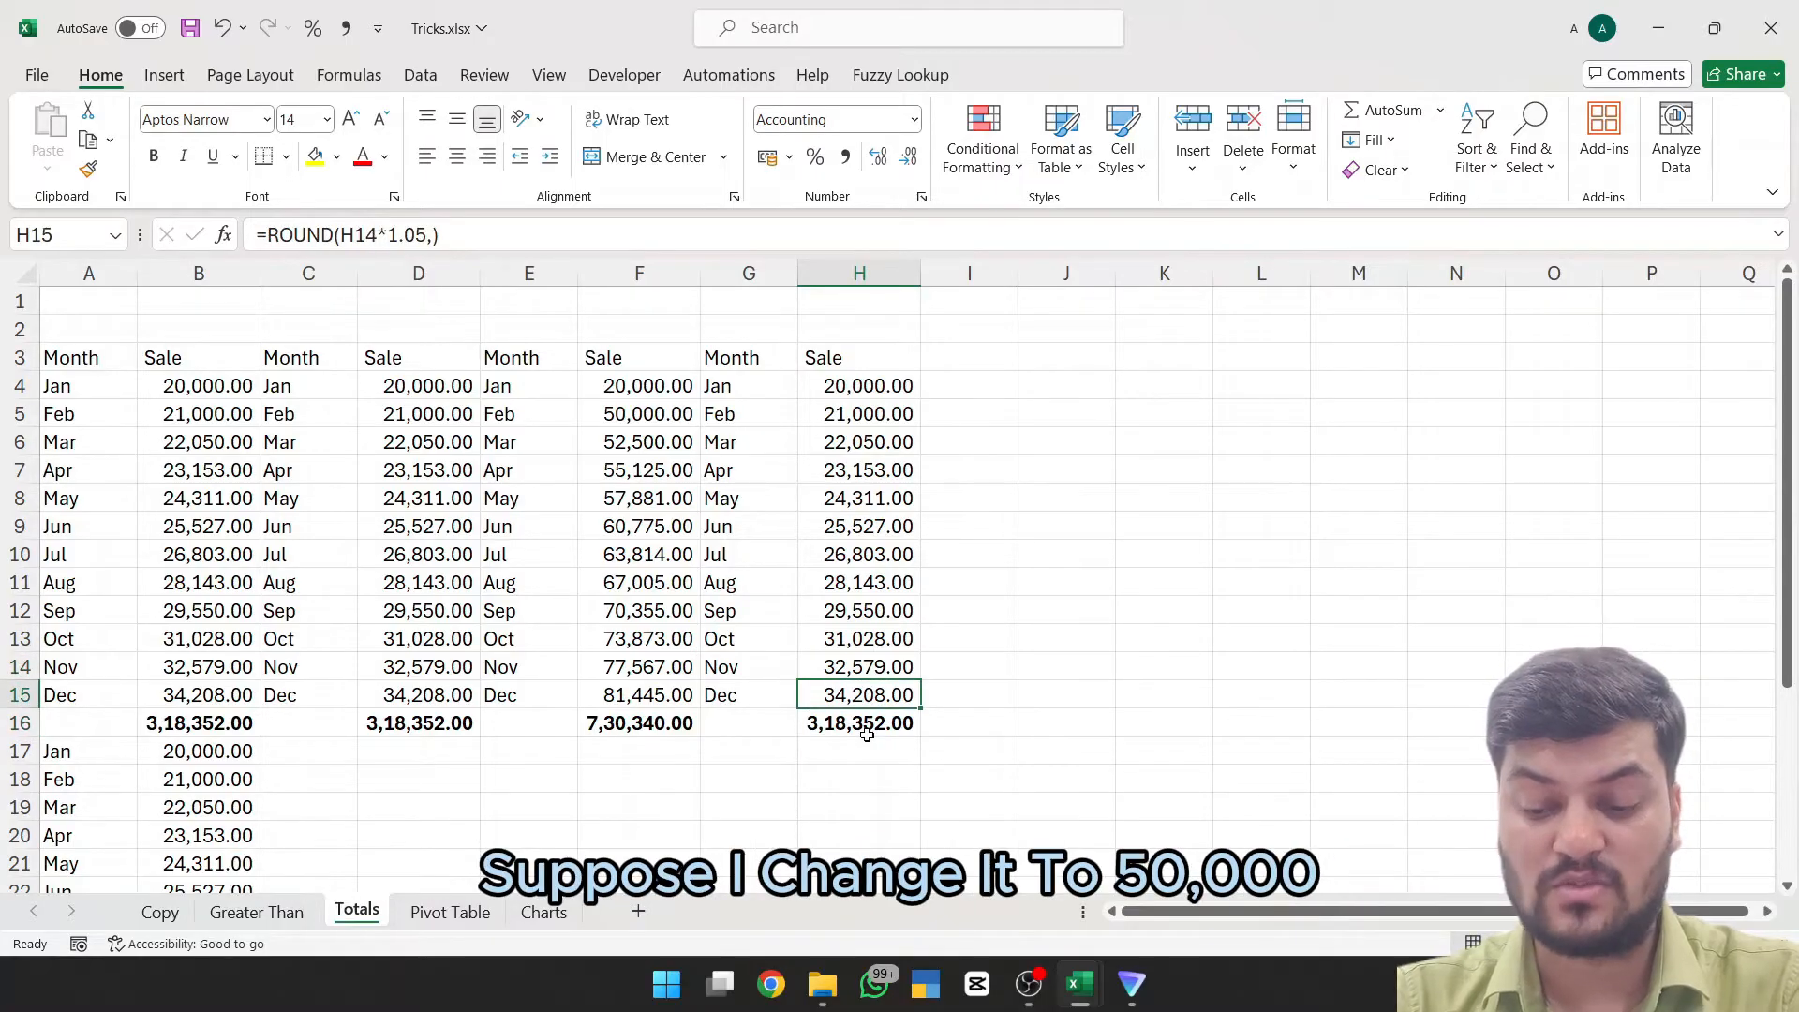
pyautogui.write('50000')
pyautogui.press('Return')
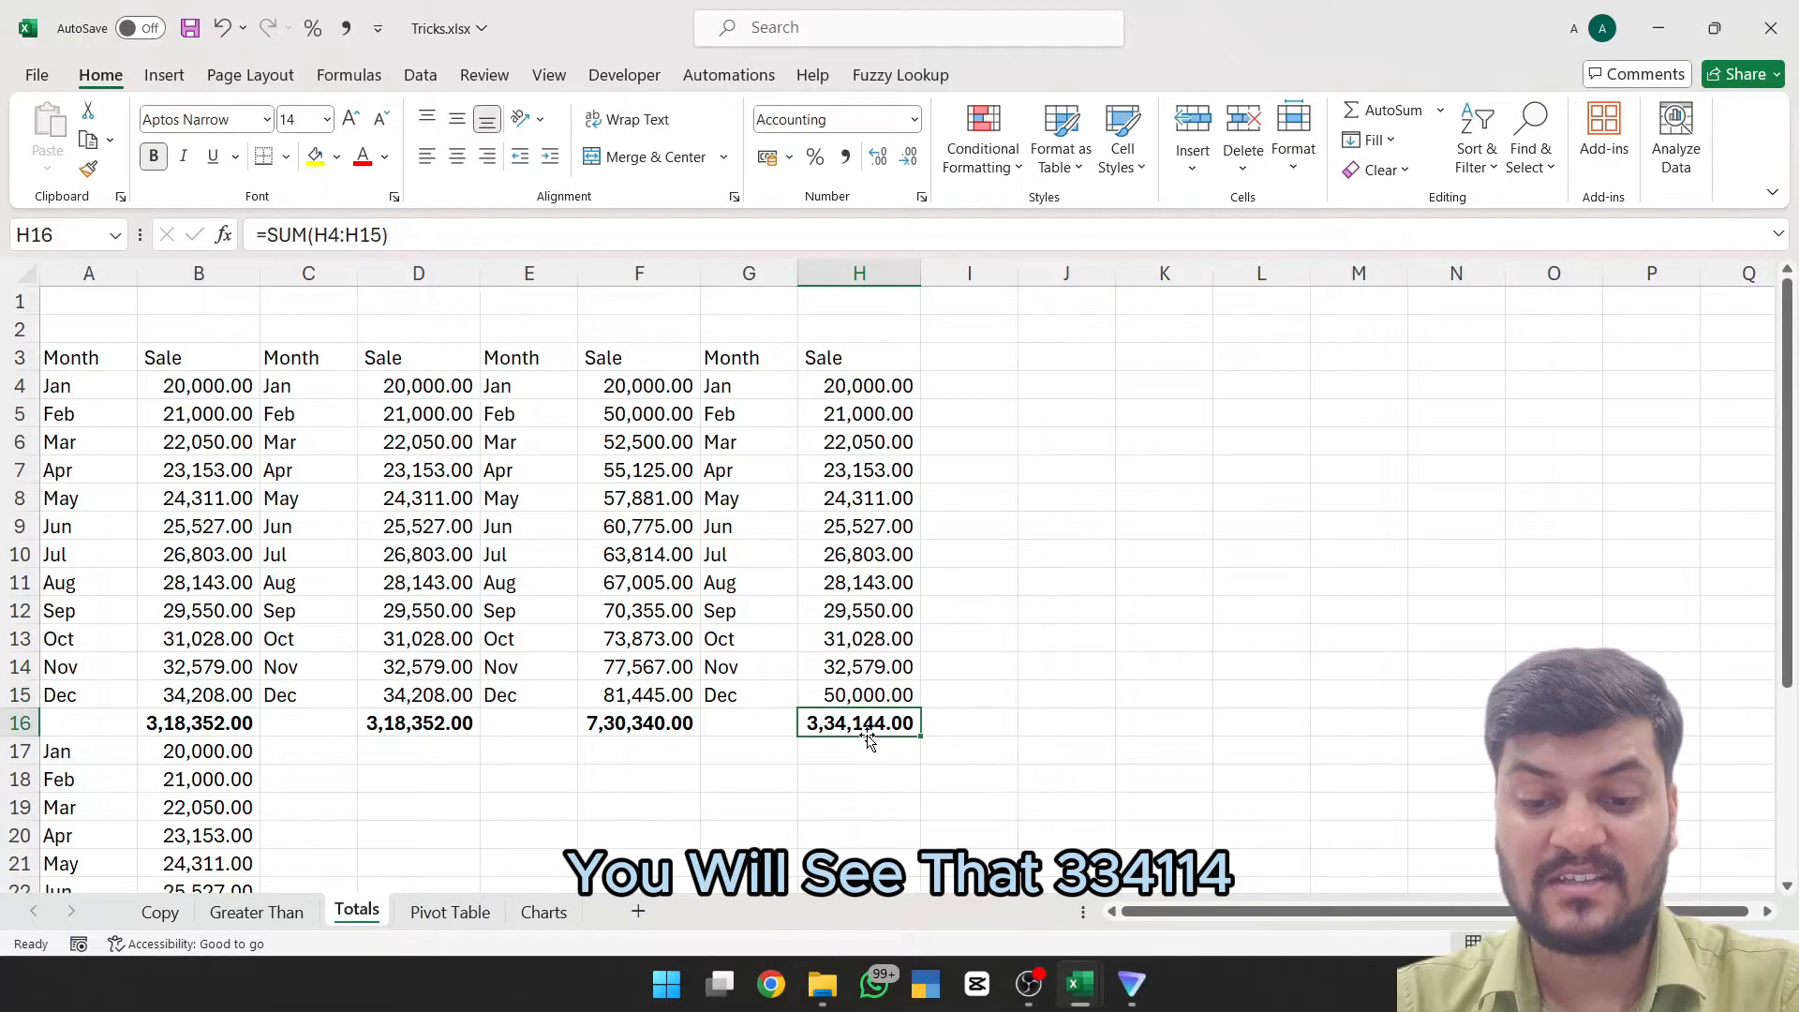
# Step: Go back across the totals in row 16 to cell A16
pyautogui.press('Left')
pyautogui.press('Left')
pyautogui.press('Left')
pyautogui.press('Left')
pyautogui.press('Left')
pyautogui.press('Left')
pyautogui.press('Left')
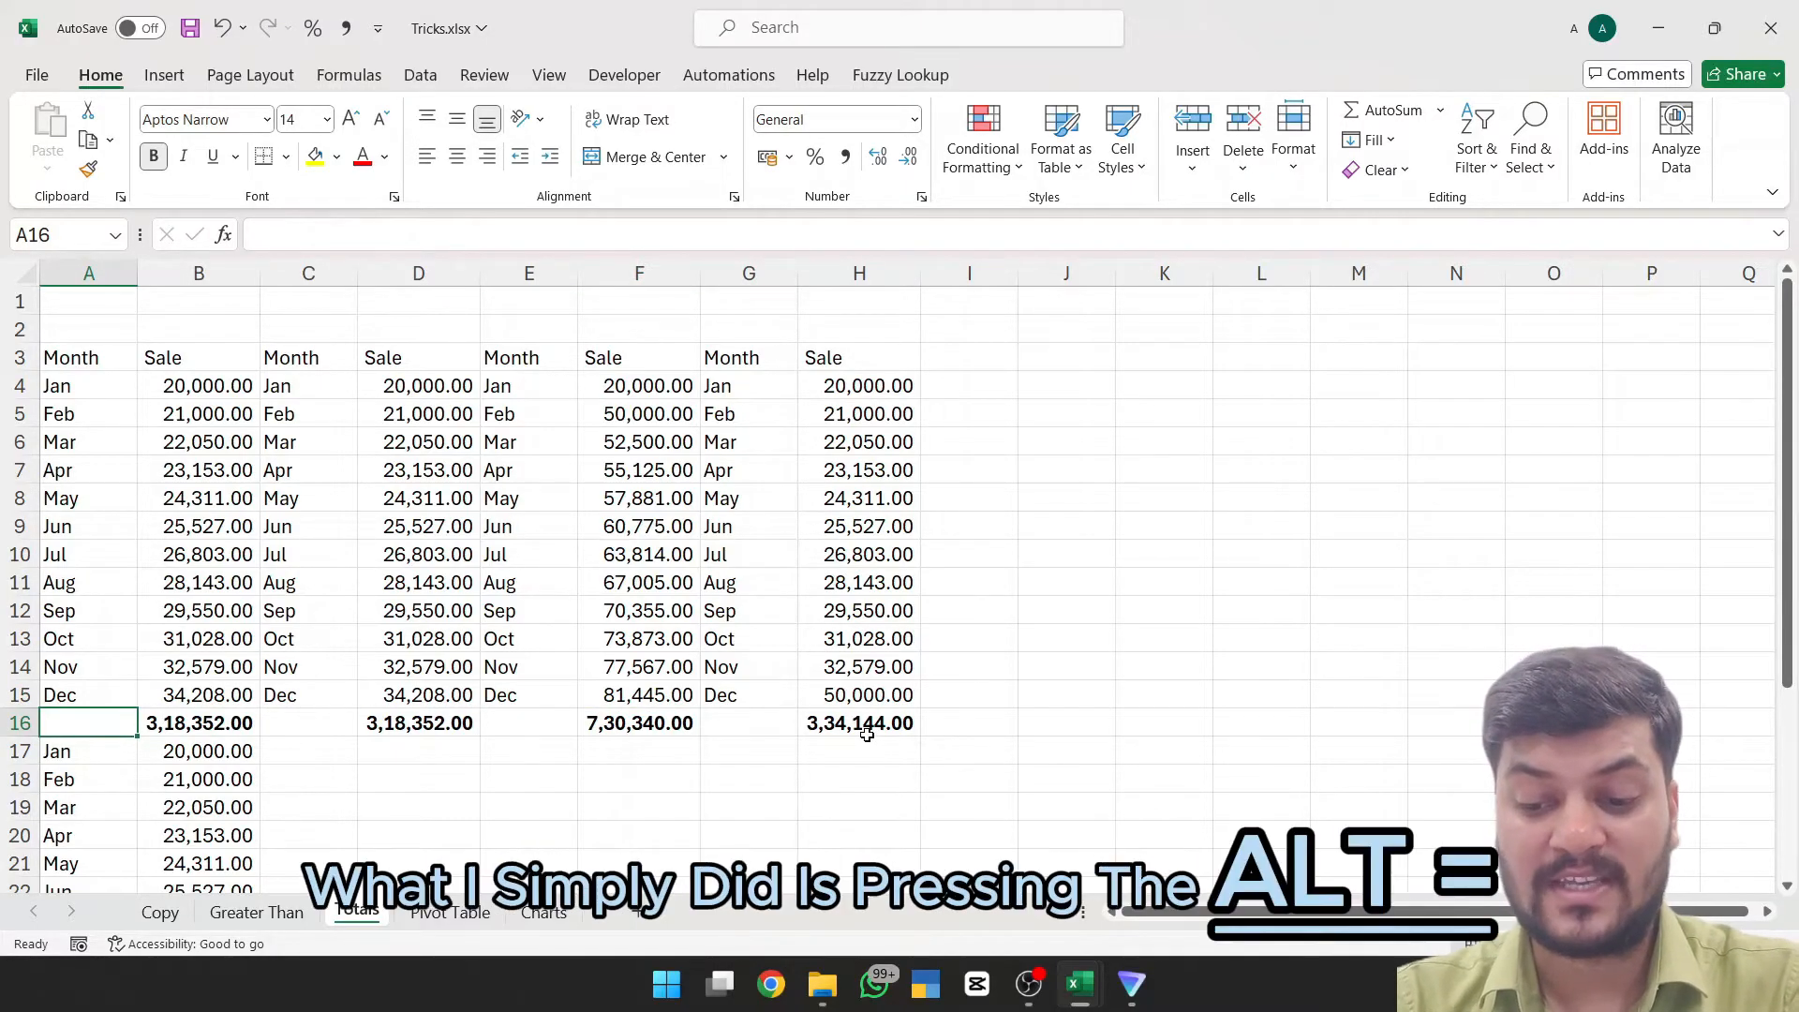
# Step: Clear all the totals in row 16 and go back up to the Month header in A3
pyautogui.hotkey('shift', 'space')
pyautogui.press('Delete')
pyautogui.press('Up')
pyautogui.hotkey('ctrl', 'Up')
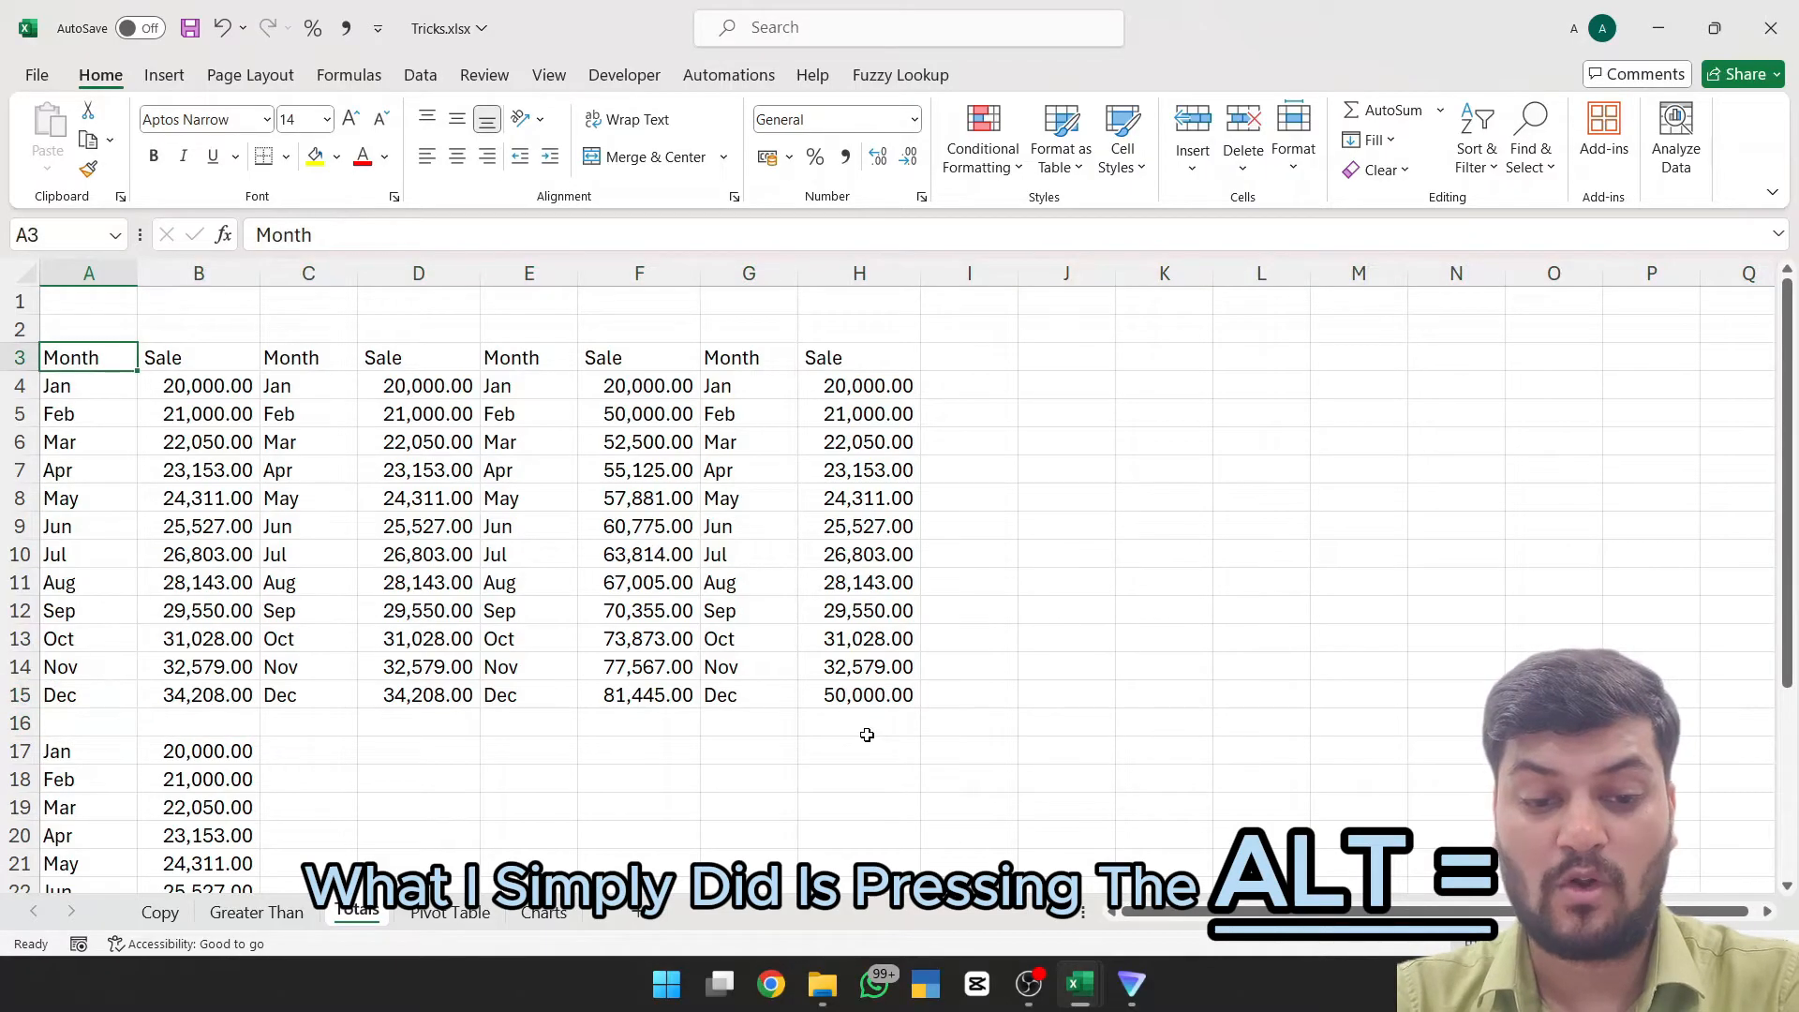
# Step: Select the data block A3:H15 and total all its Sale columns at once in row 16 with AutoSum
pyautogui.hotkey('ctrl', 'shift', 'Right')
pyautogui.hotkey('ctrl', 'shift', 'Down')
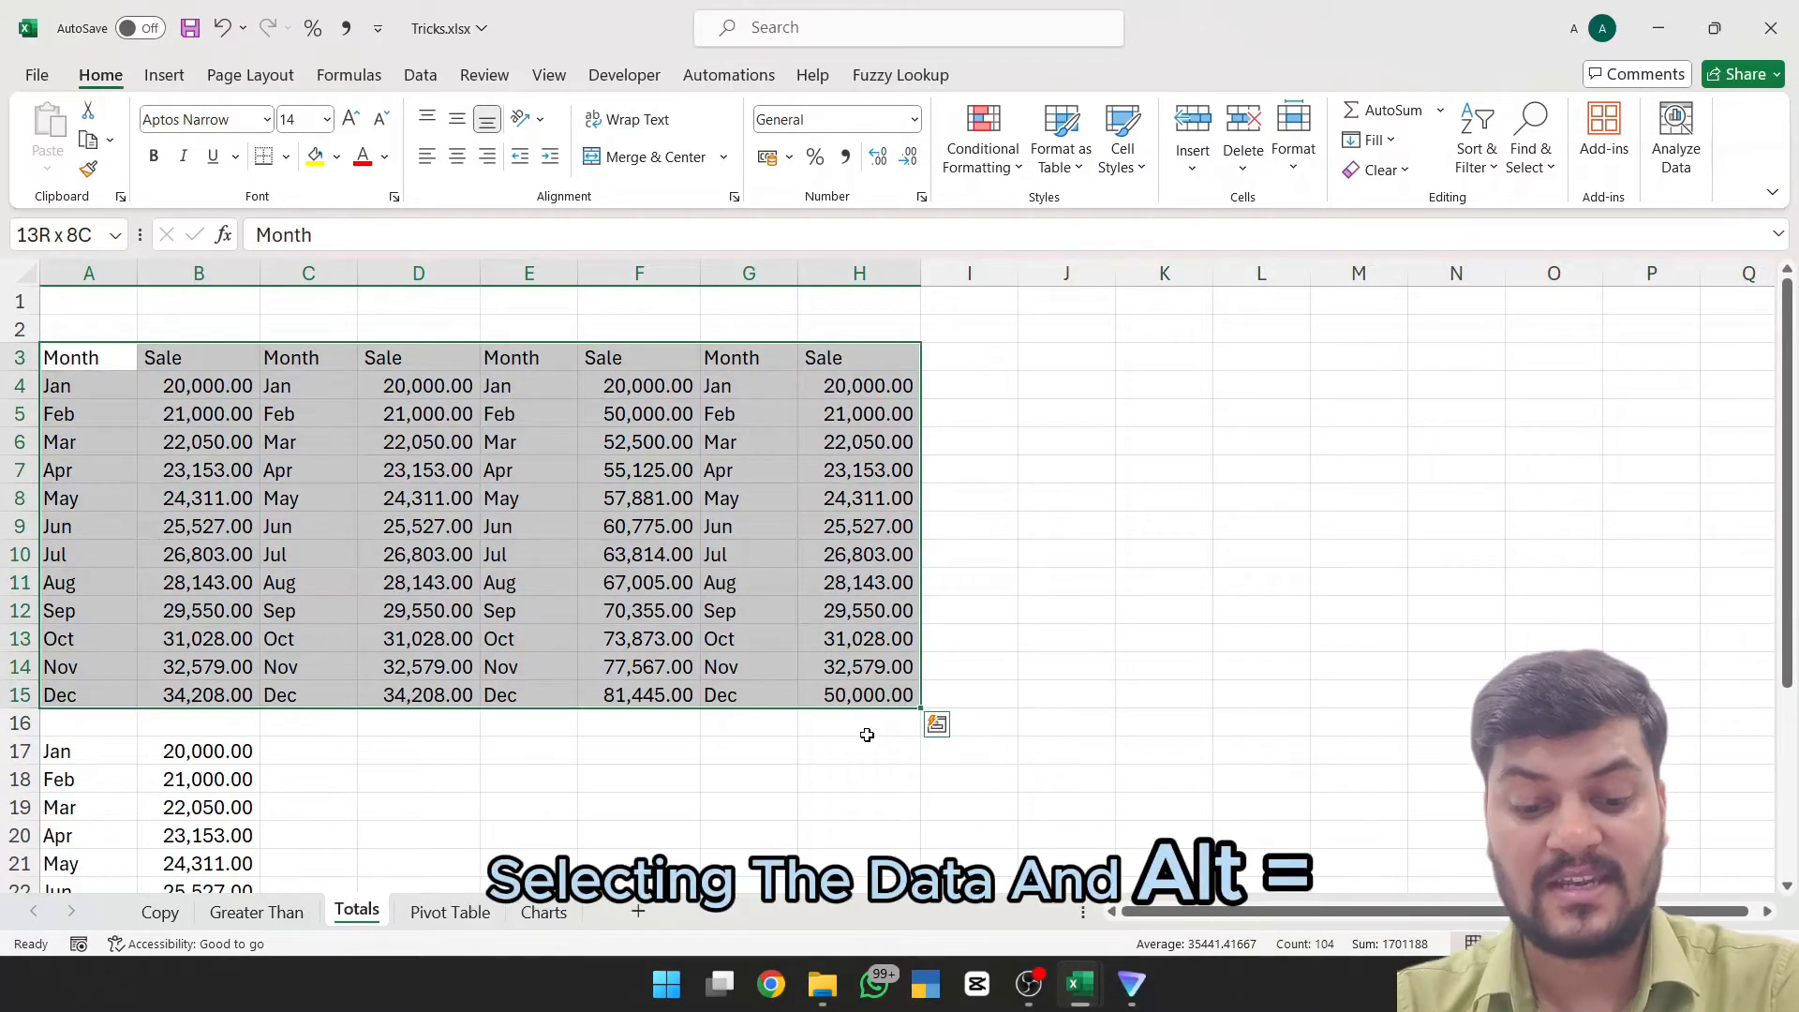
pyautogui.hotkey('alt', '=')
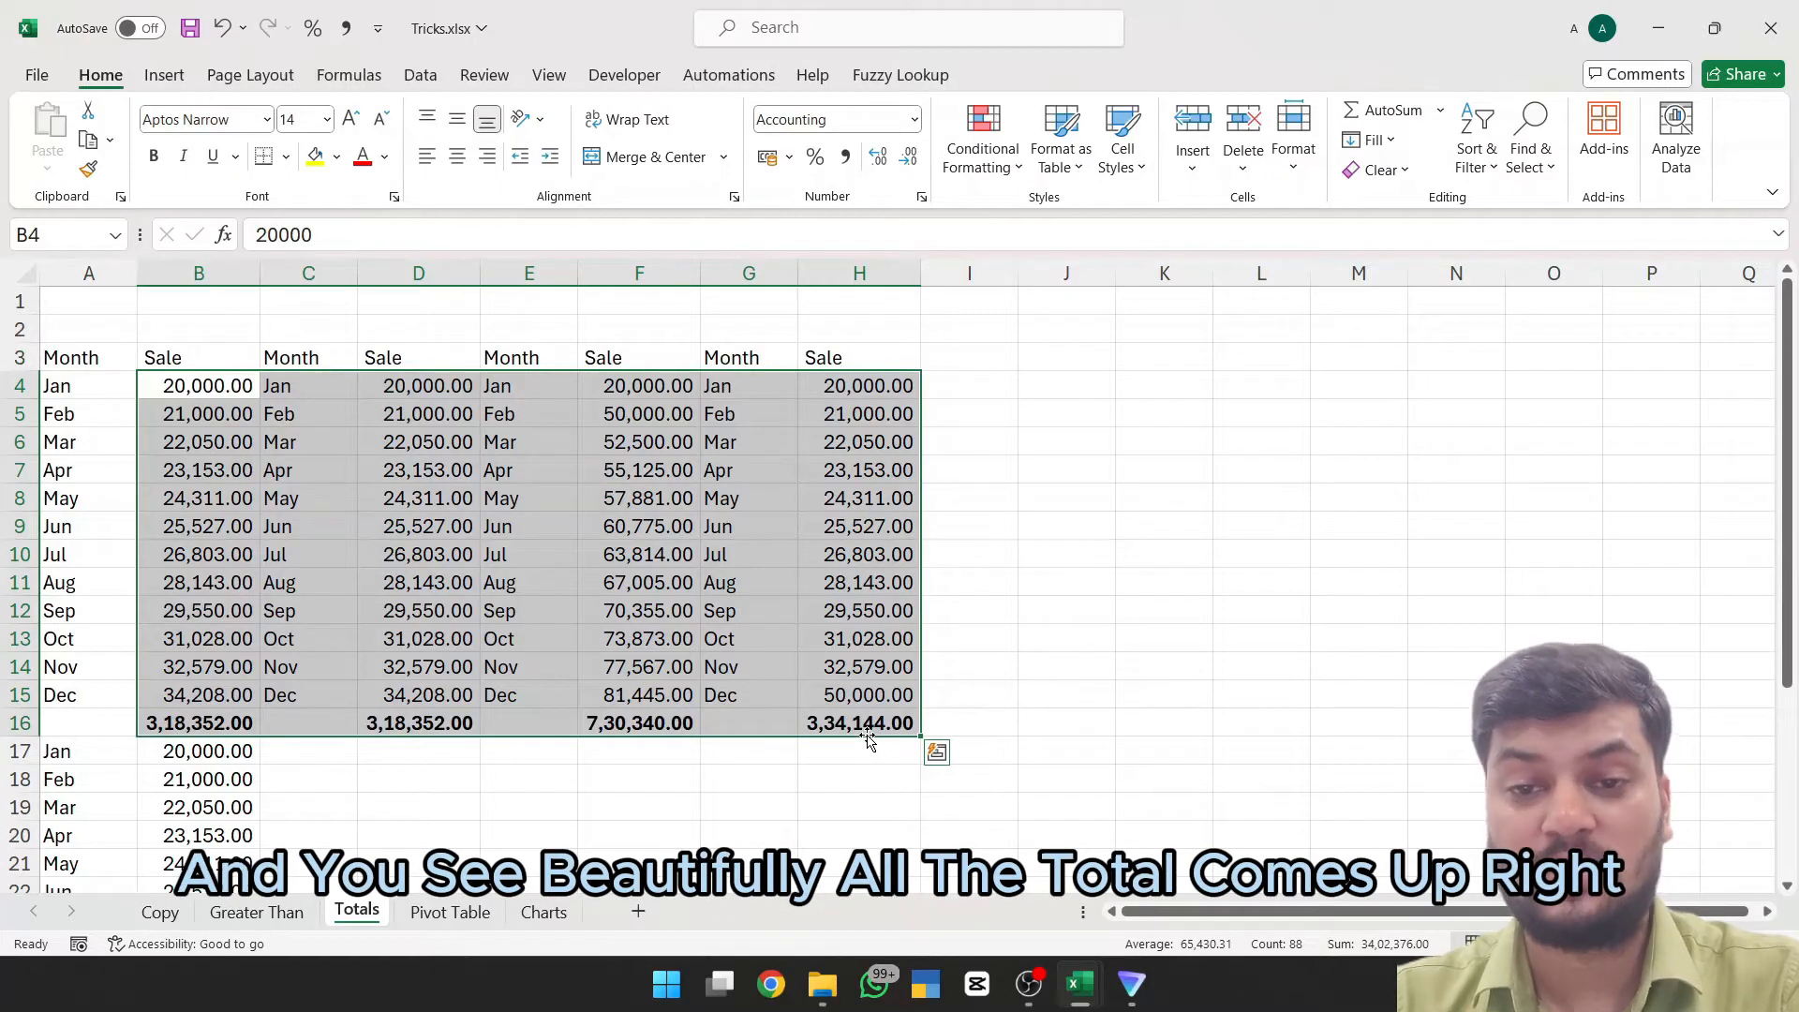
# Step: Add column averages below the totals with Quick Analysis, agreeing to replace the existing data in row 17
pyautogui.click(937, 752)
pyautogui.click(883, 567)
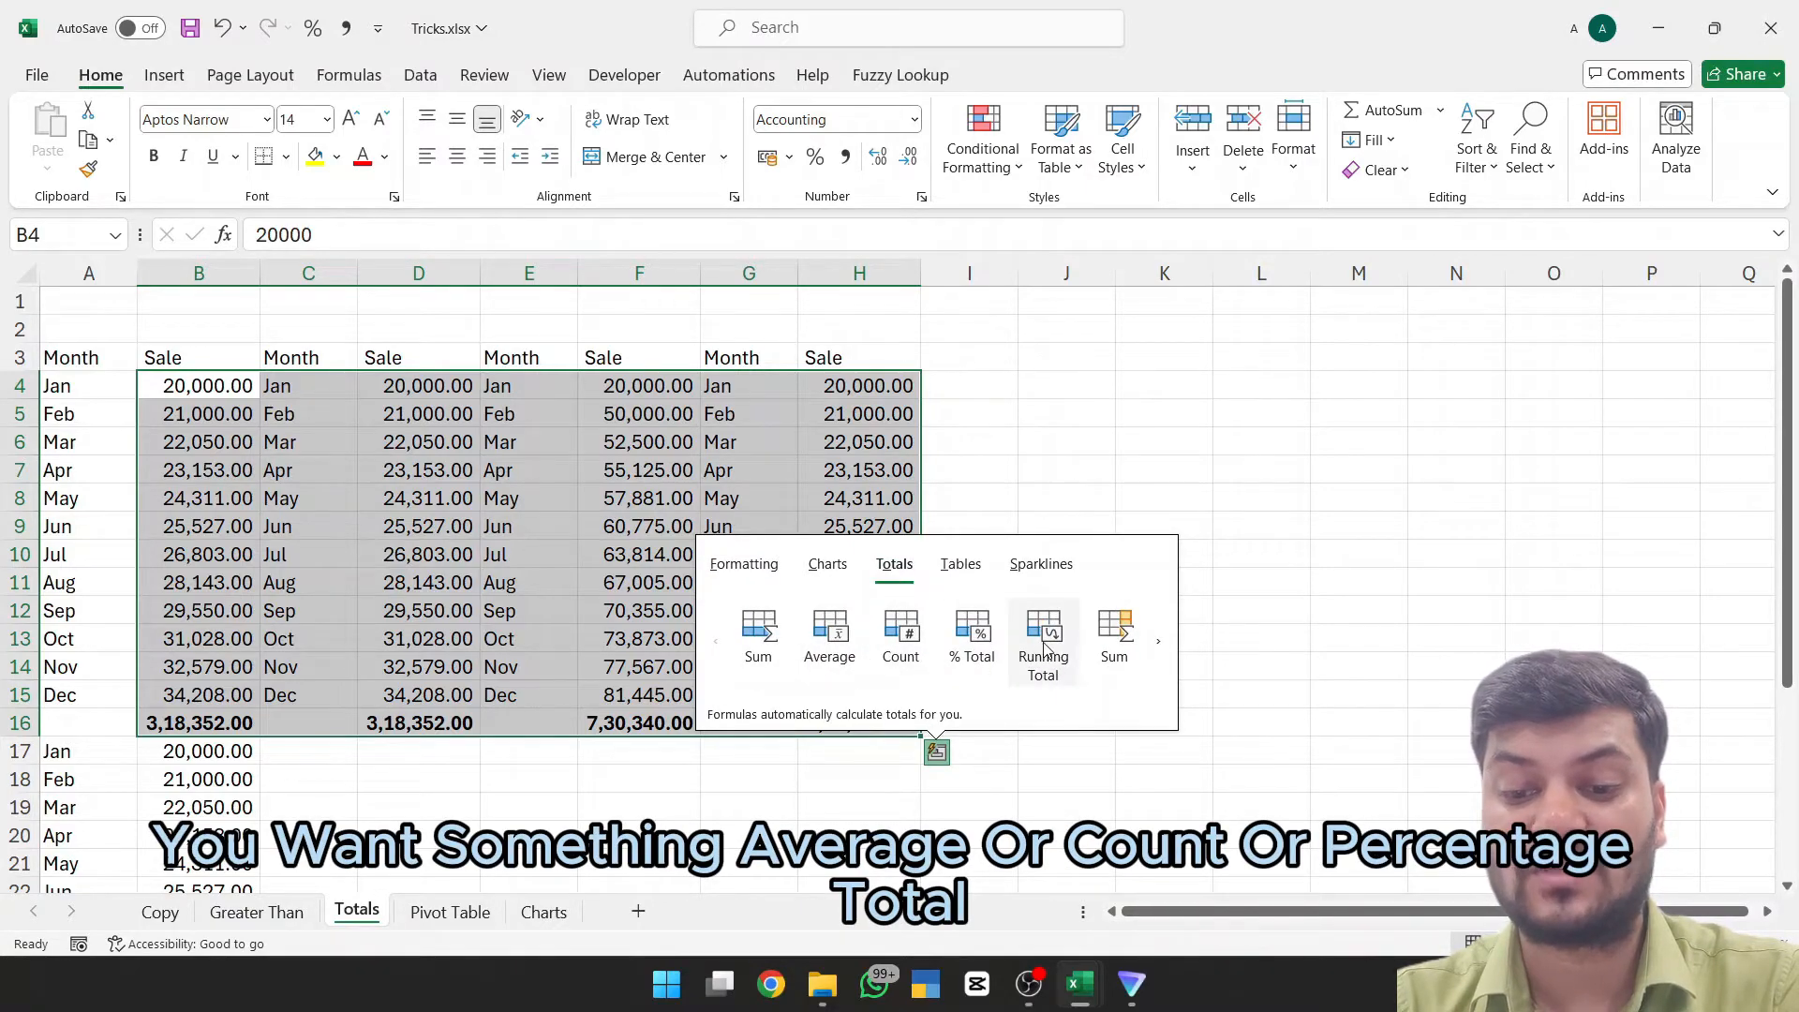
pyautogui.click(858, 635)
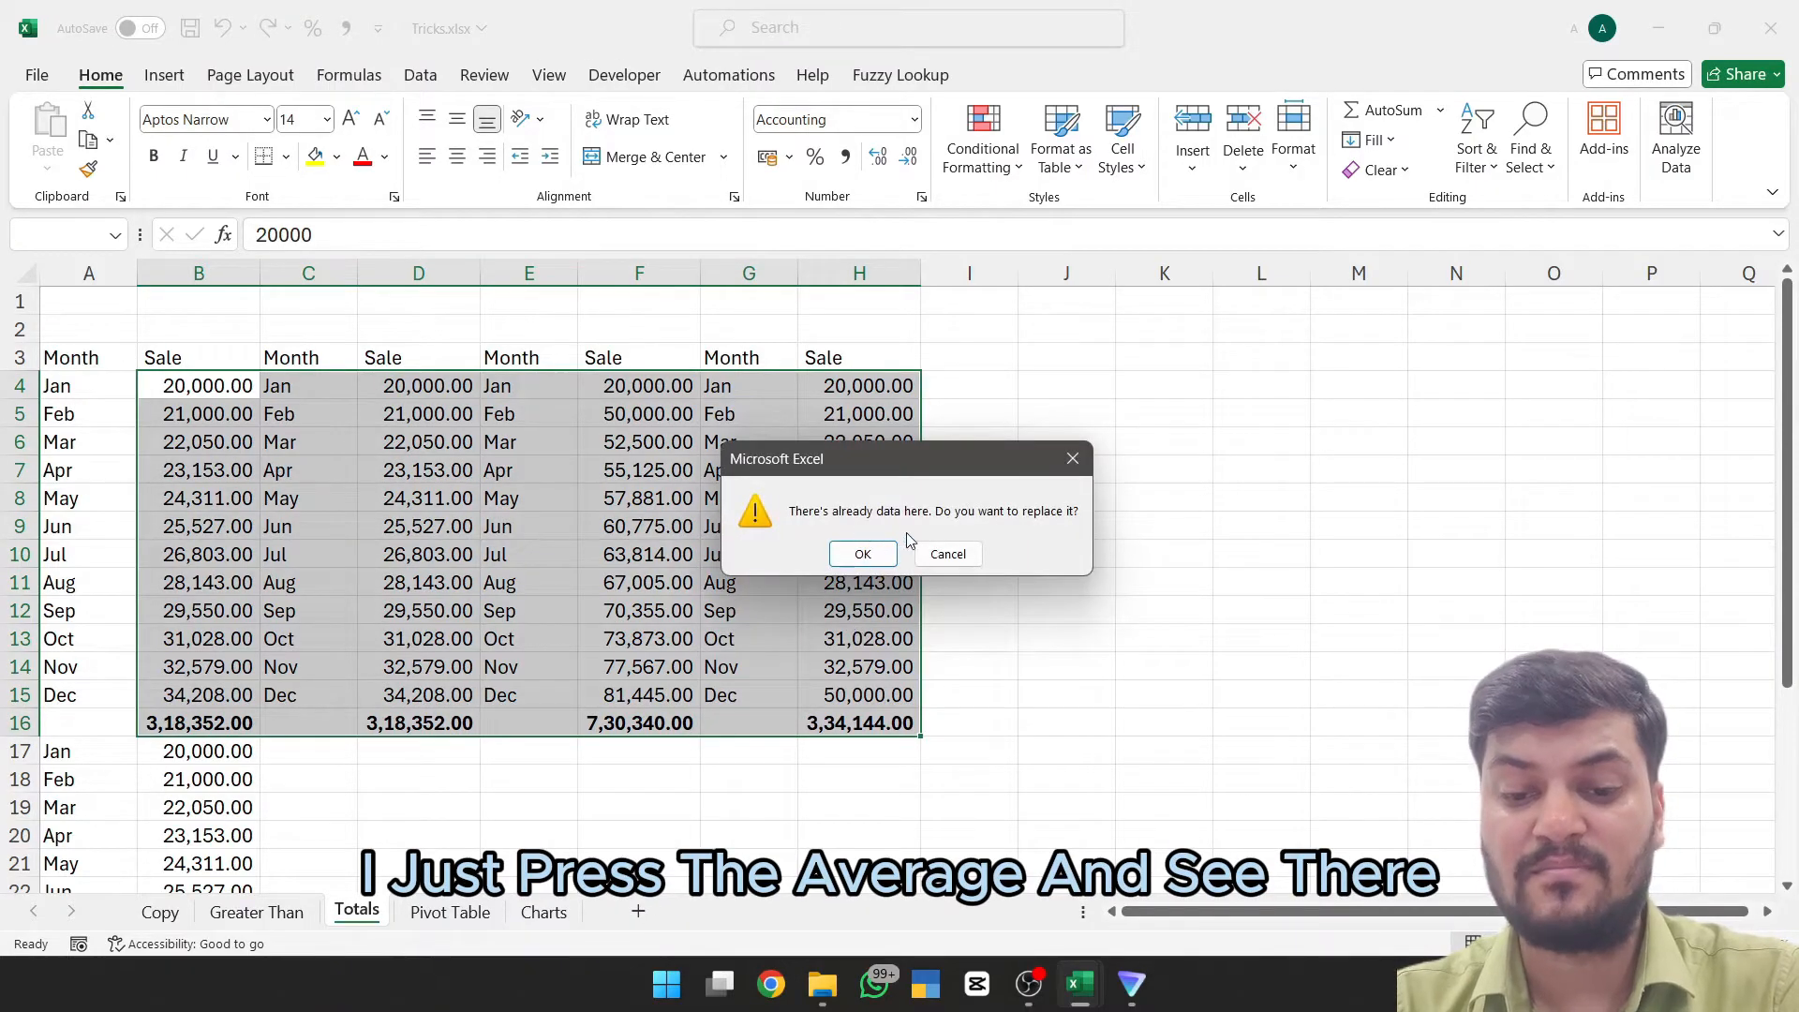
pyautogui.click(862, 554)
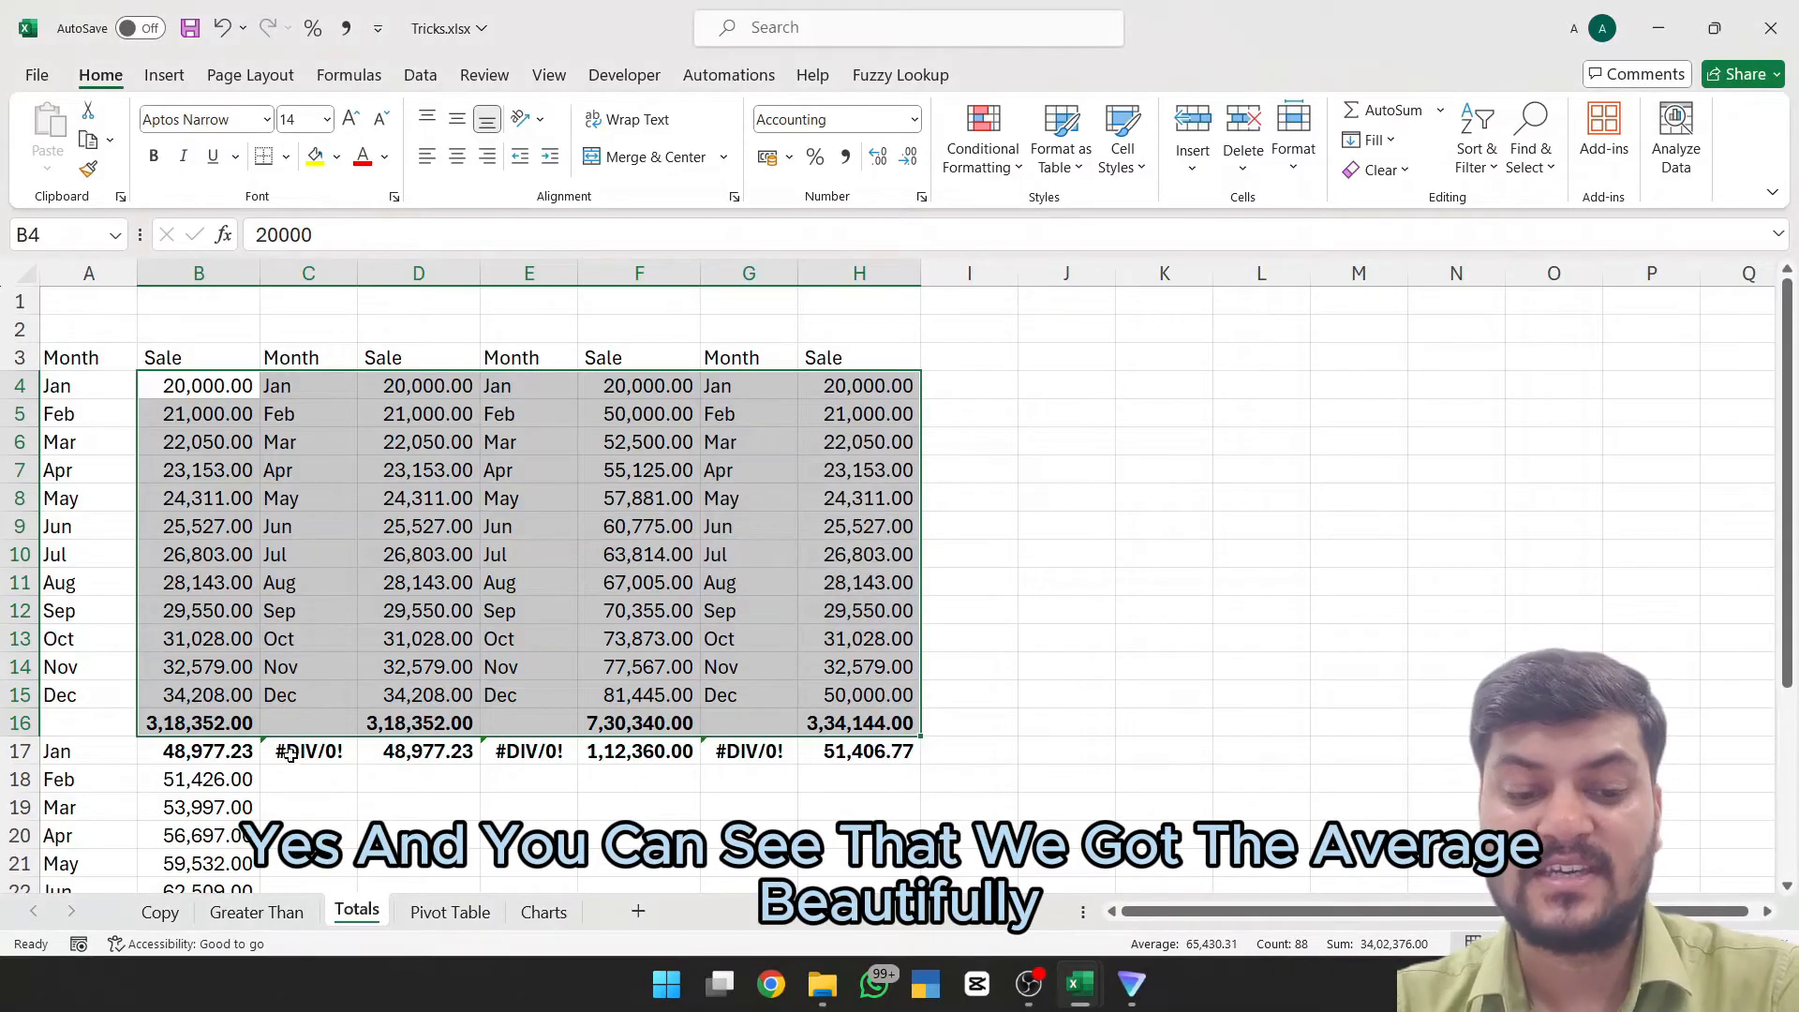
# Step: Examine the average formulas in row 17 one by one, from B17 across to H17
pyautogui.click(224, 752)
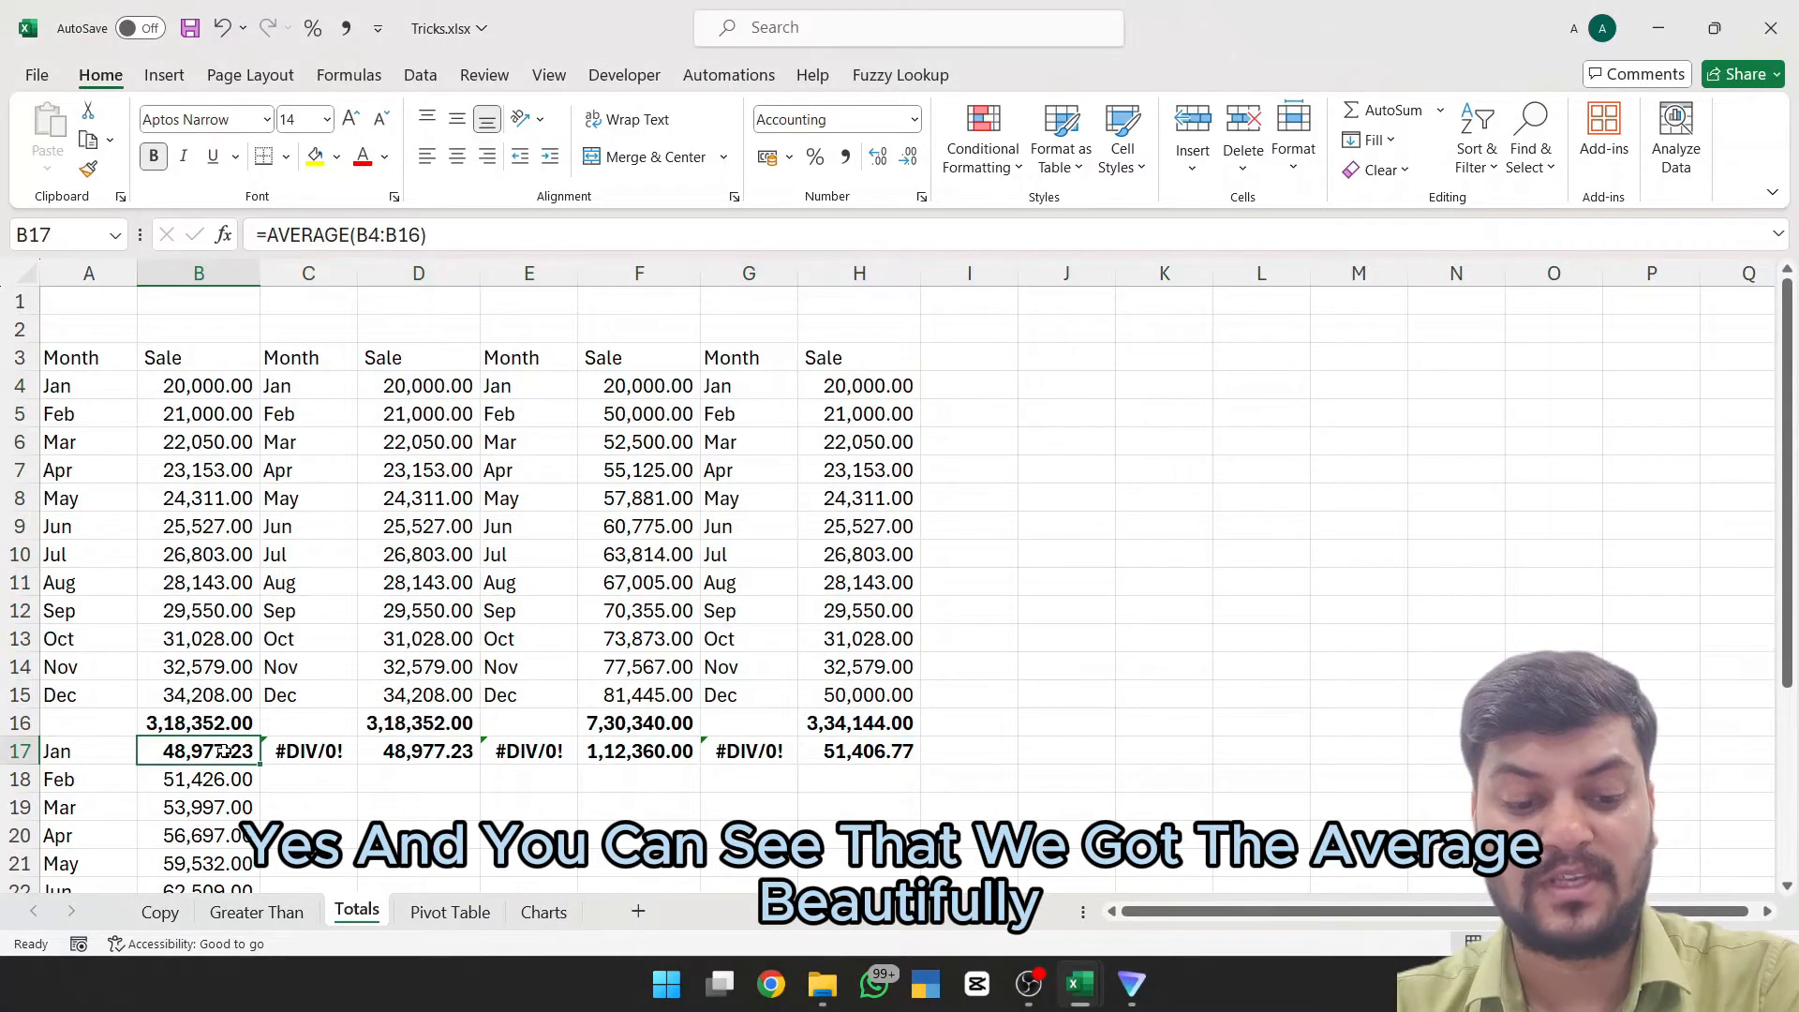
pyautogui.press('F2')
pyautogui.press('Tab')
pyautogui.press('F2')
pyautogui.press('Tab')
pyautogui.press('F2')
pyautogui.press('Tab')
pyautogui.press('F2')
pyautogui.press('Tab')
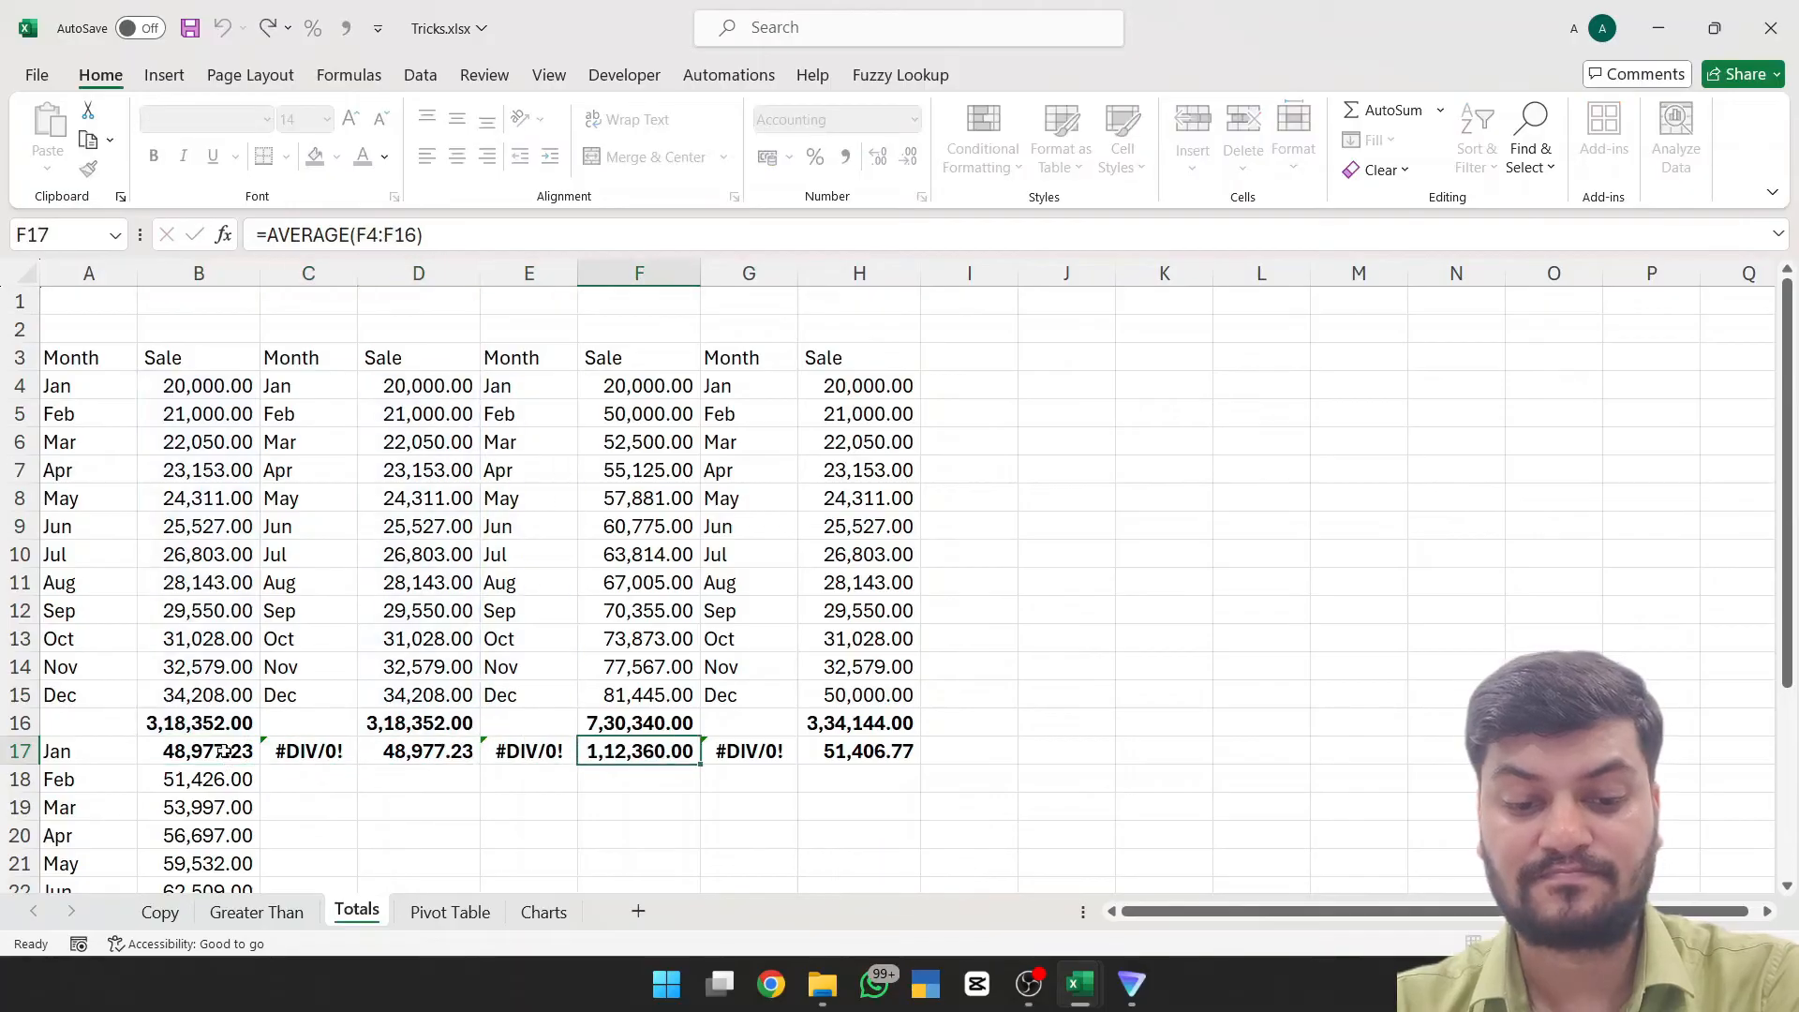
pyautogui.press('F2')
pyautogui.press('Tab')
pyautogui.press('F2')
pyautogui.press('Tab')
pyautogui.press('F2')
pyautogui.press('Tab')
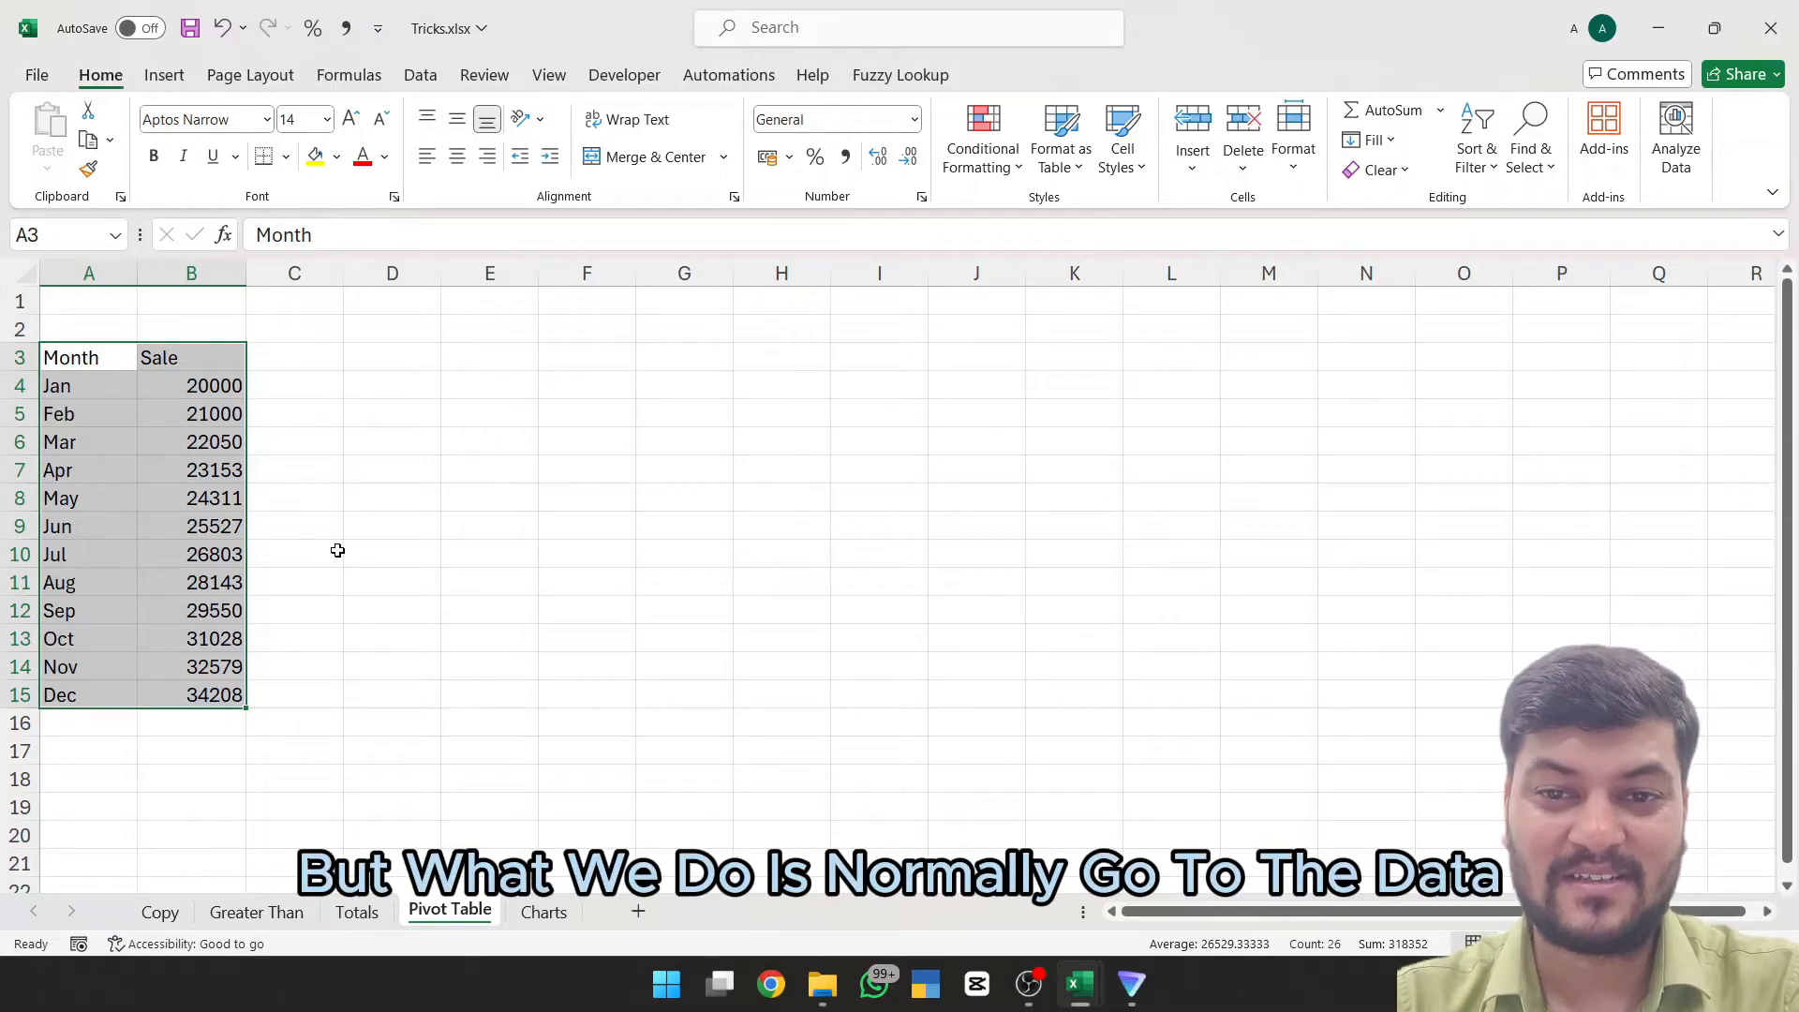
# Step: Convert the Month and Sale range A3:B15 on the Pivot Table sheet into a table
pyautogui.press('Up')
pyautogui.press('Down')
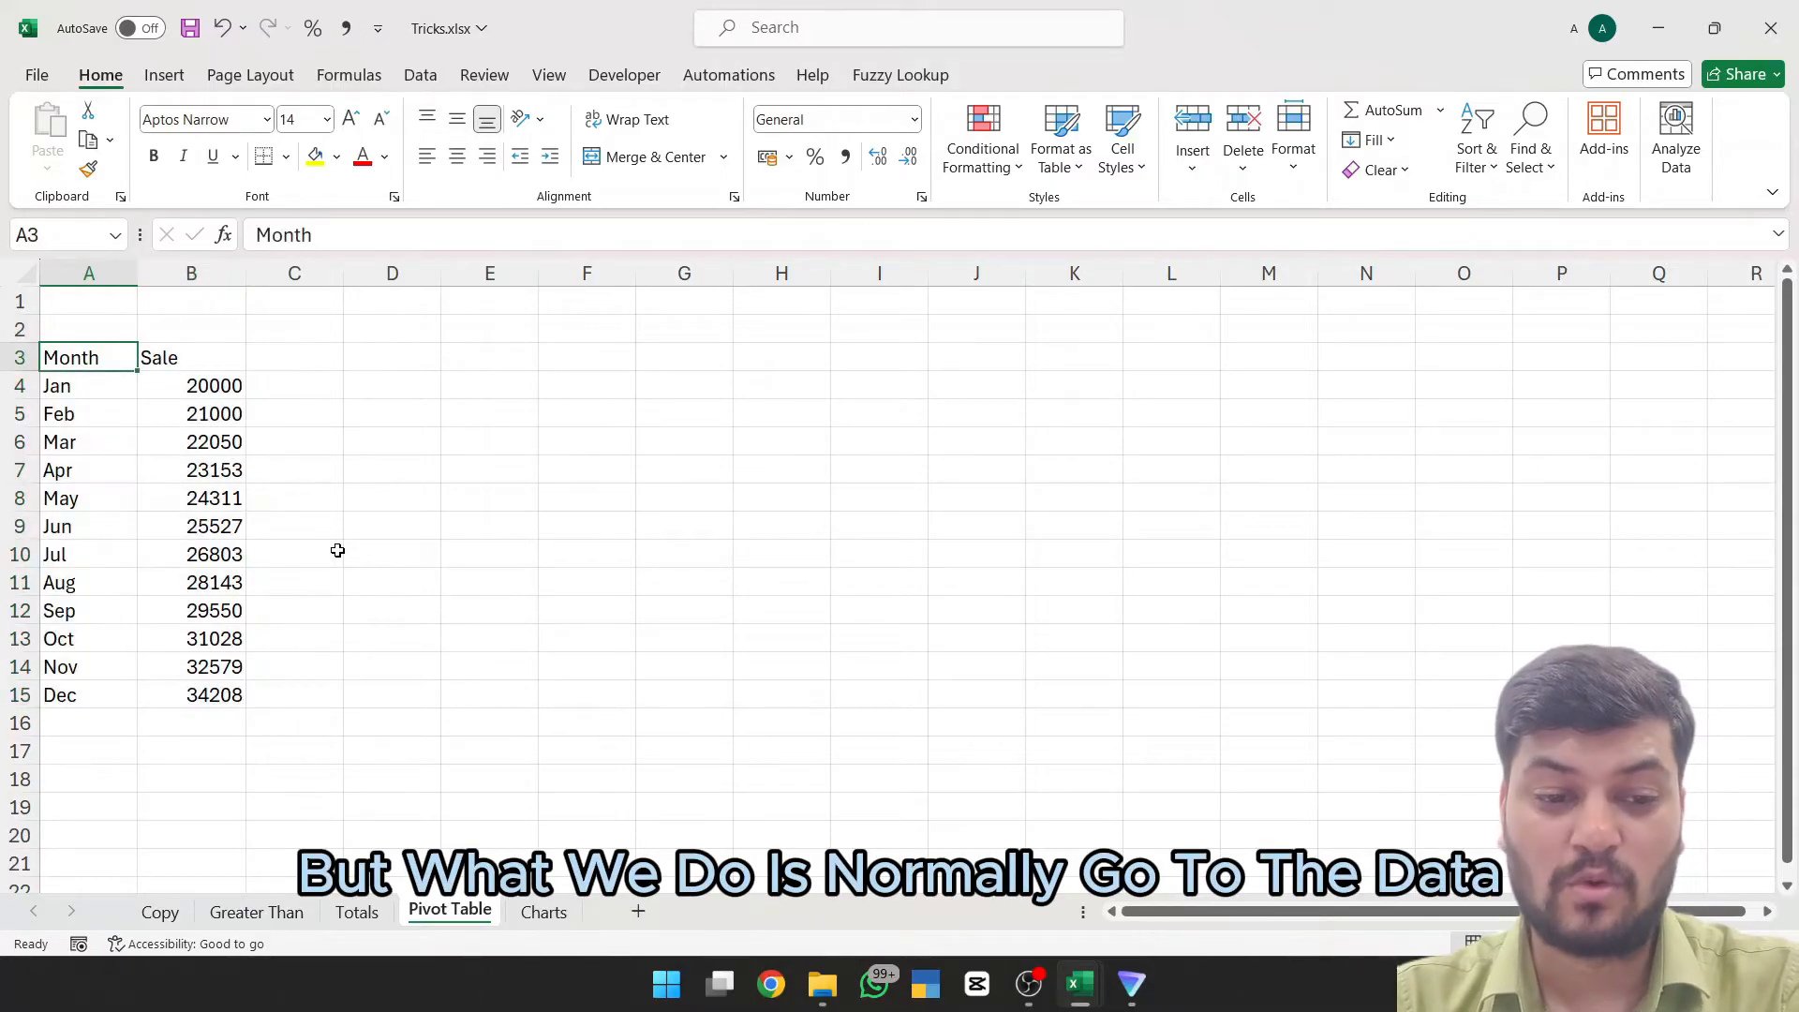
pyautogui.hotkey('ctrl', 'shift', 'Right')
pyautogui.hotkey('ctrl', 'shift', 'Down')
pyautogui.hotkey('ctrl', 't')
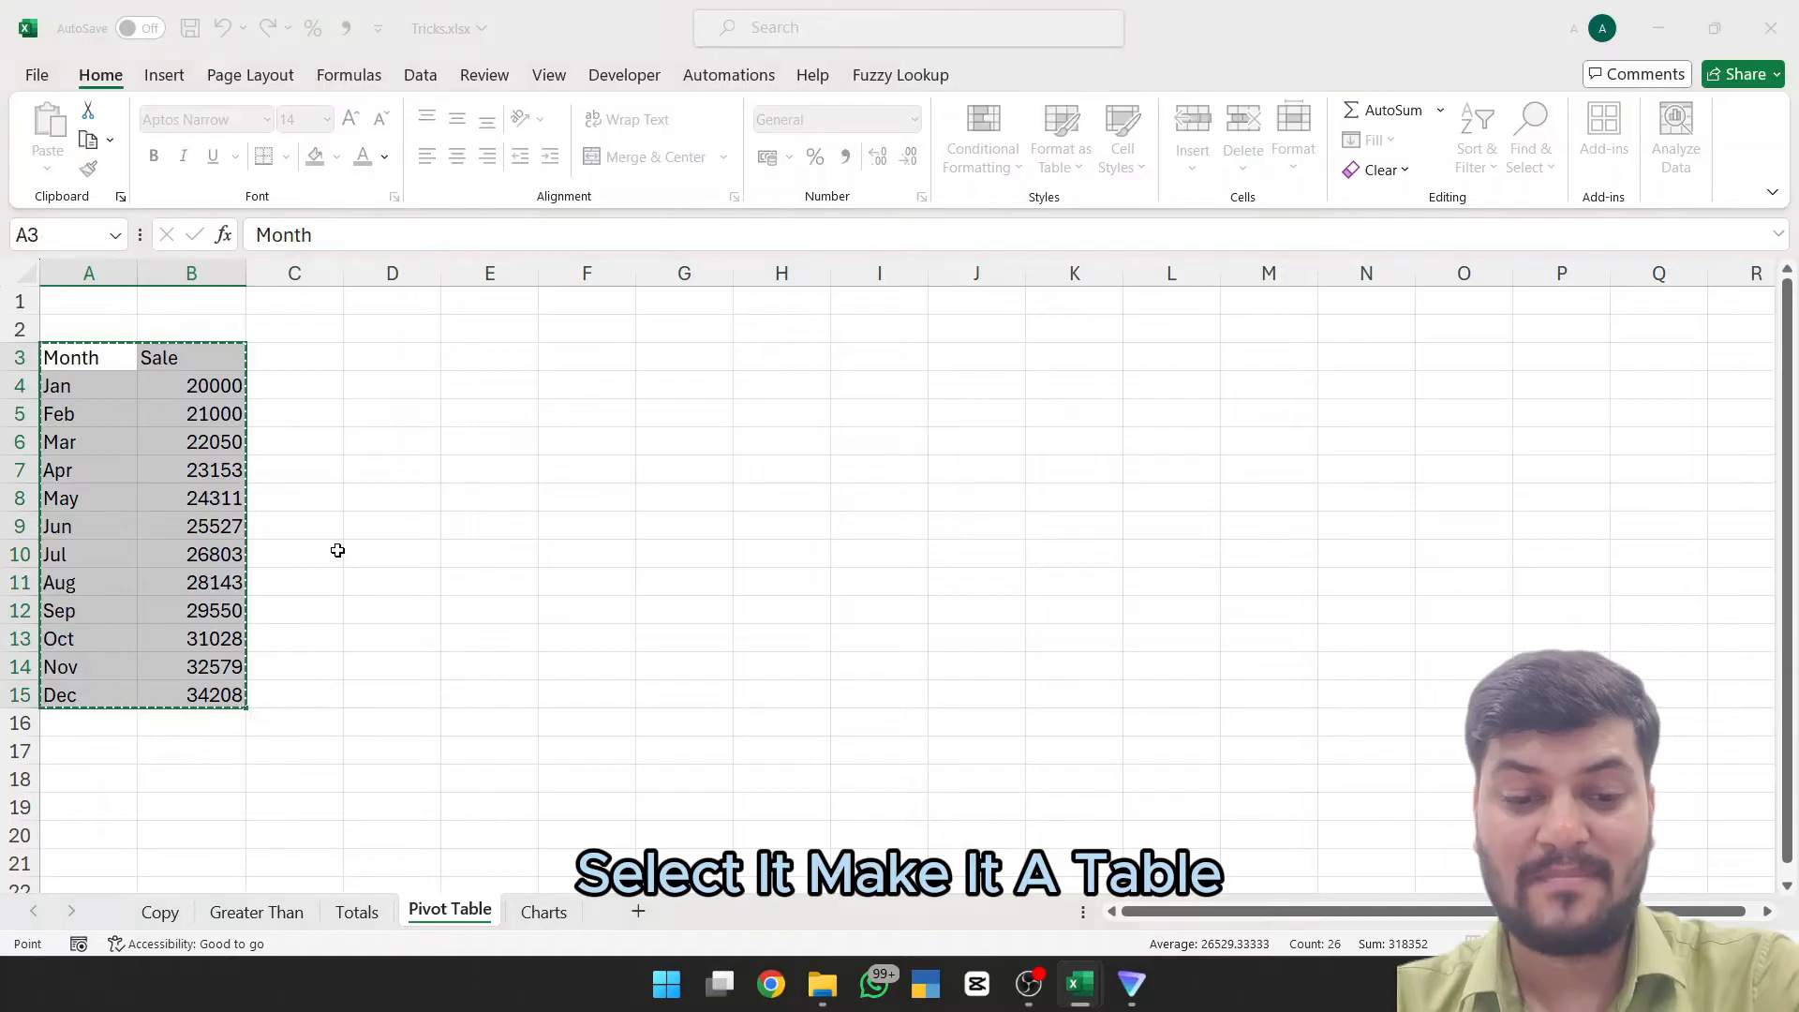
pyautogui.press('Return')
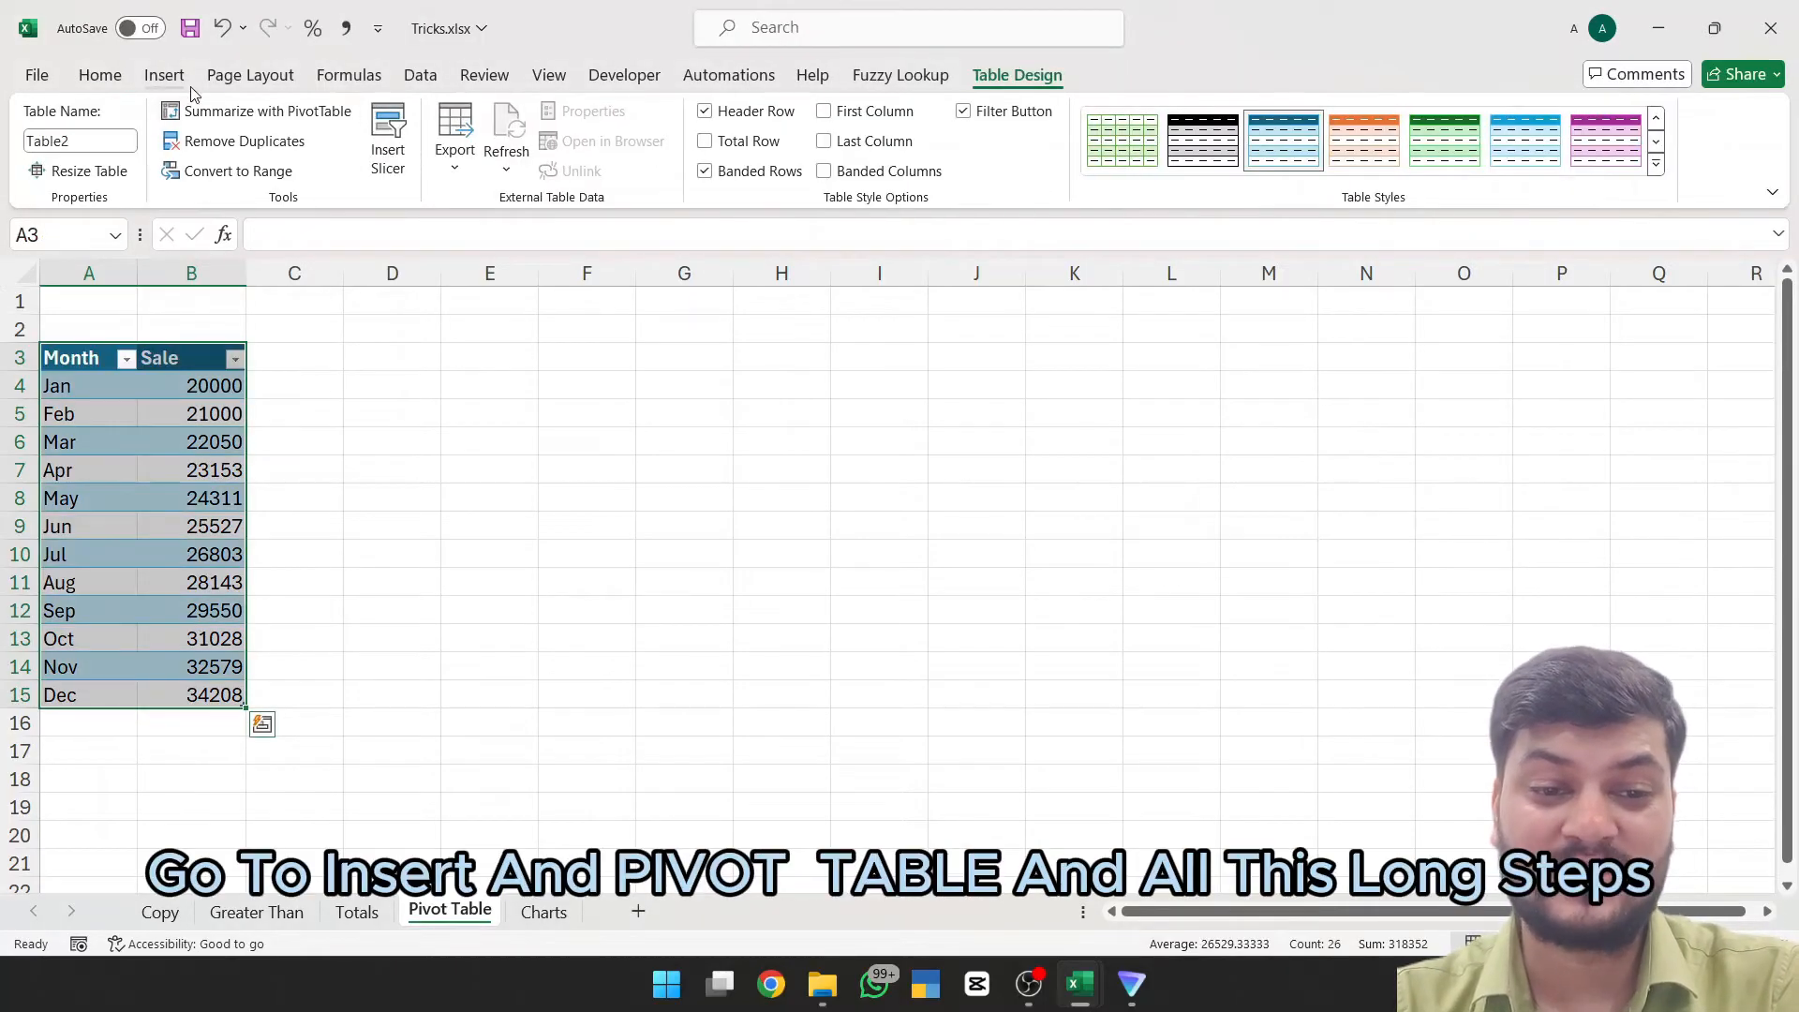
# Step: Open the PivotTable setup for the table, cancel it, and undo the conversion of A3:B15 into a table
pyautogui.click(164, 75)
pyautogui.click(56, 120)
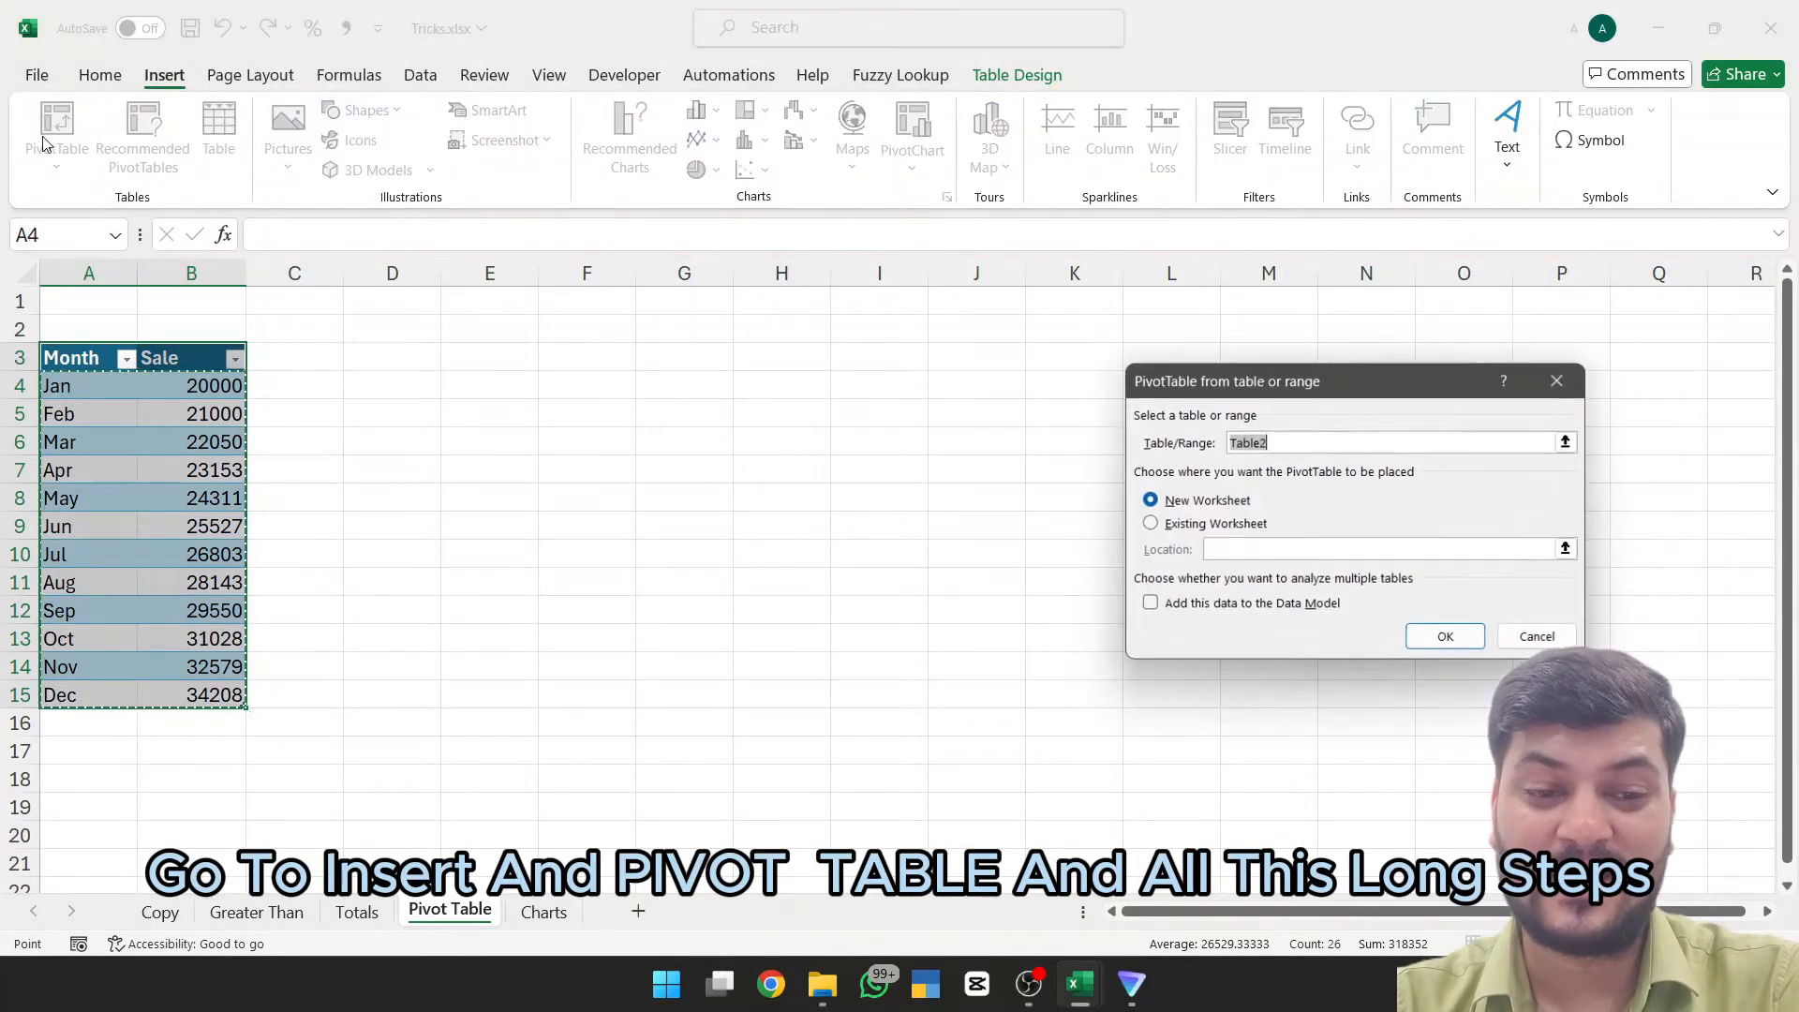
pyautogui.click(1558, 637)
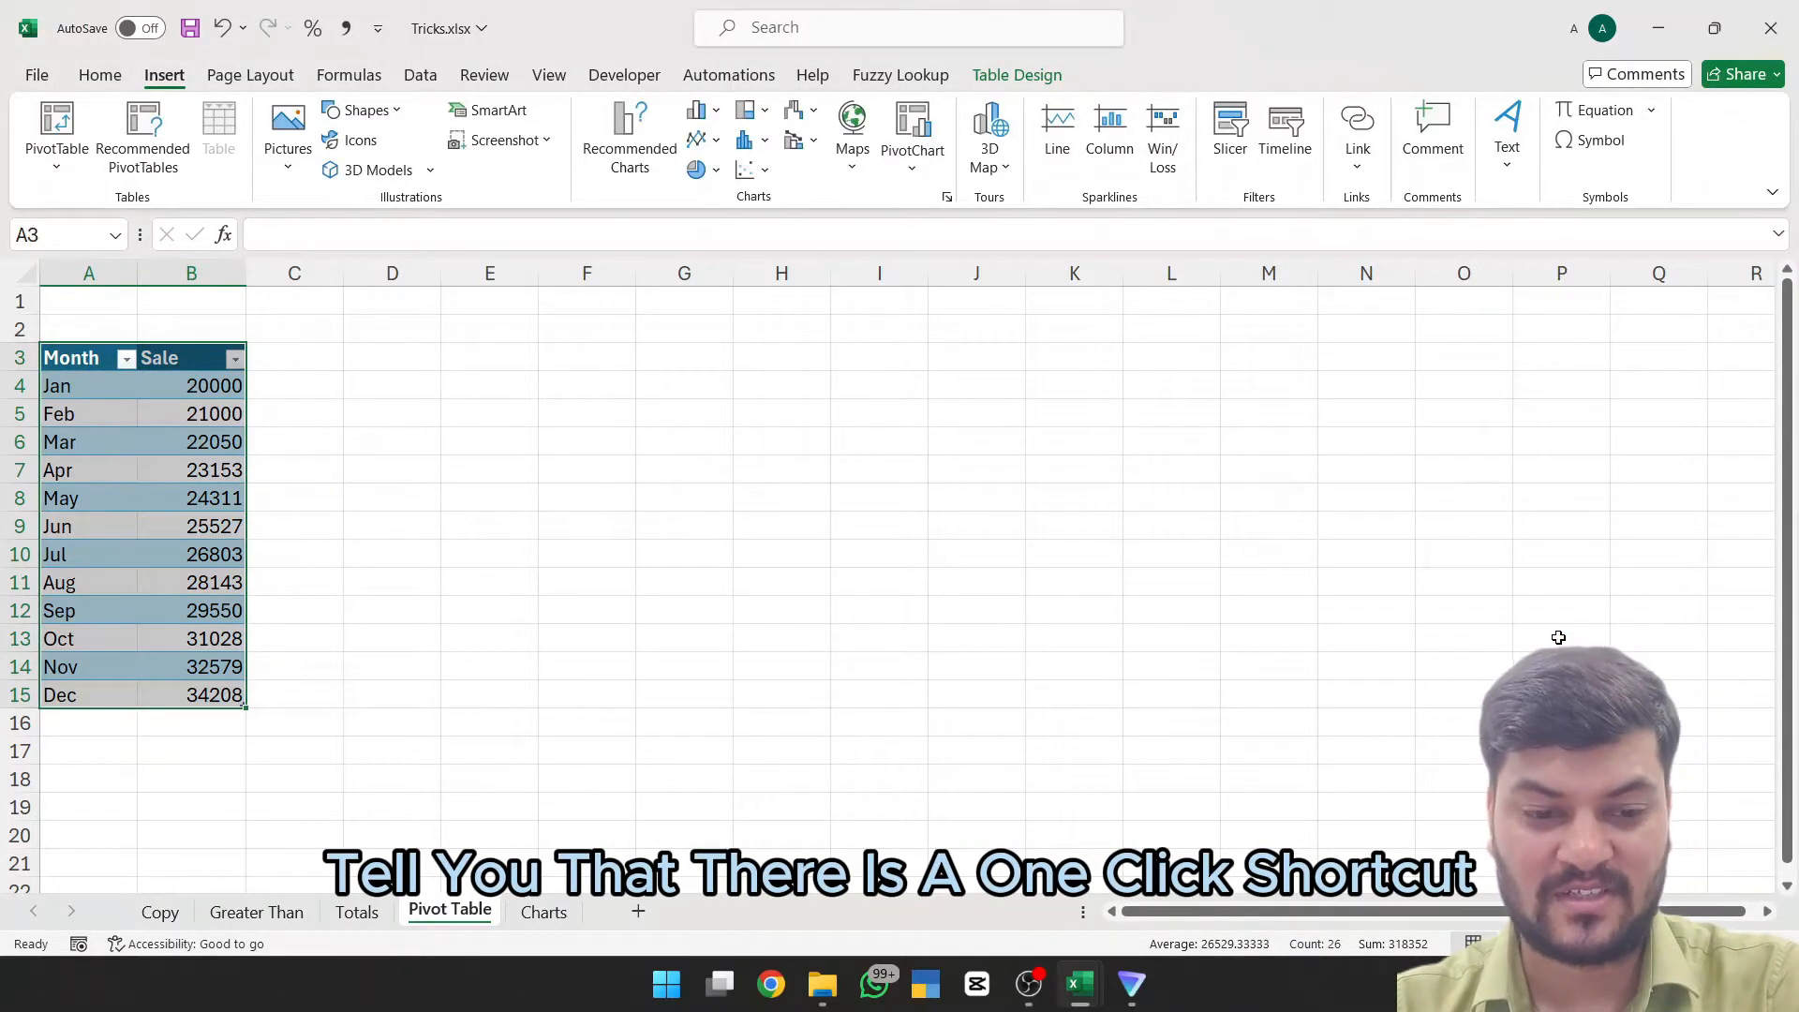
pyautogui.hotkey('ctrl', 'z')
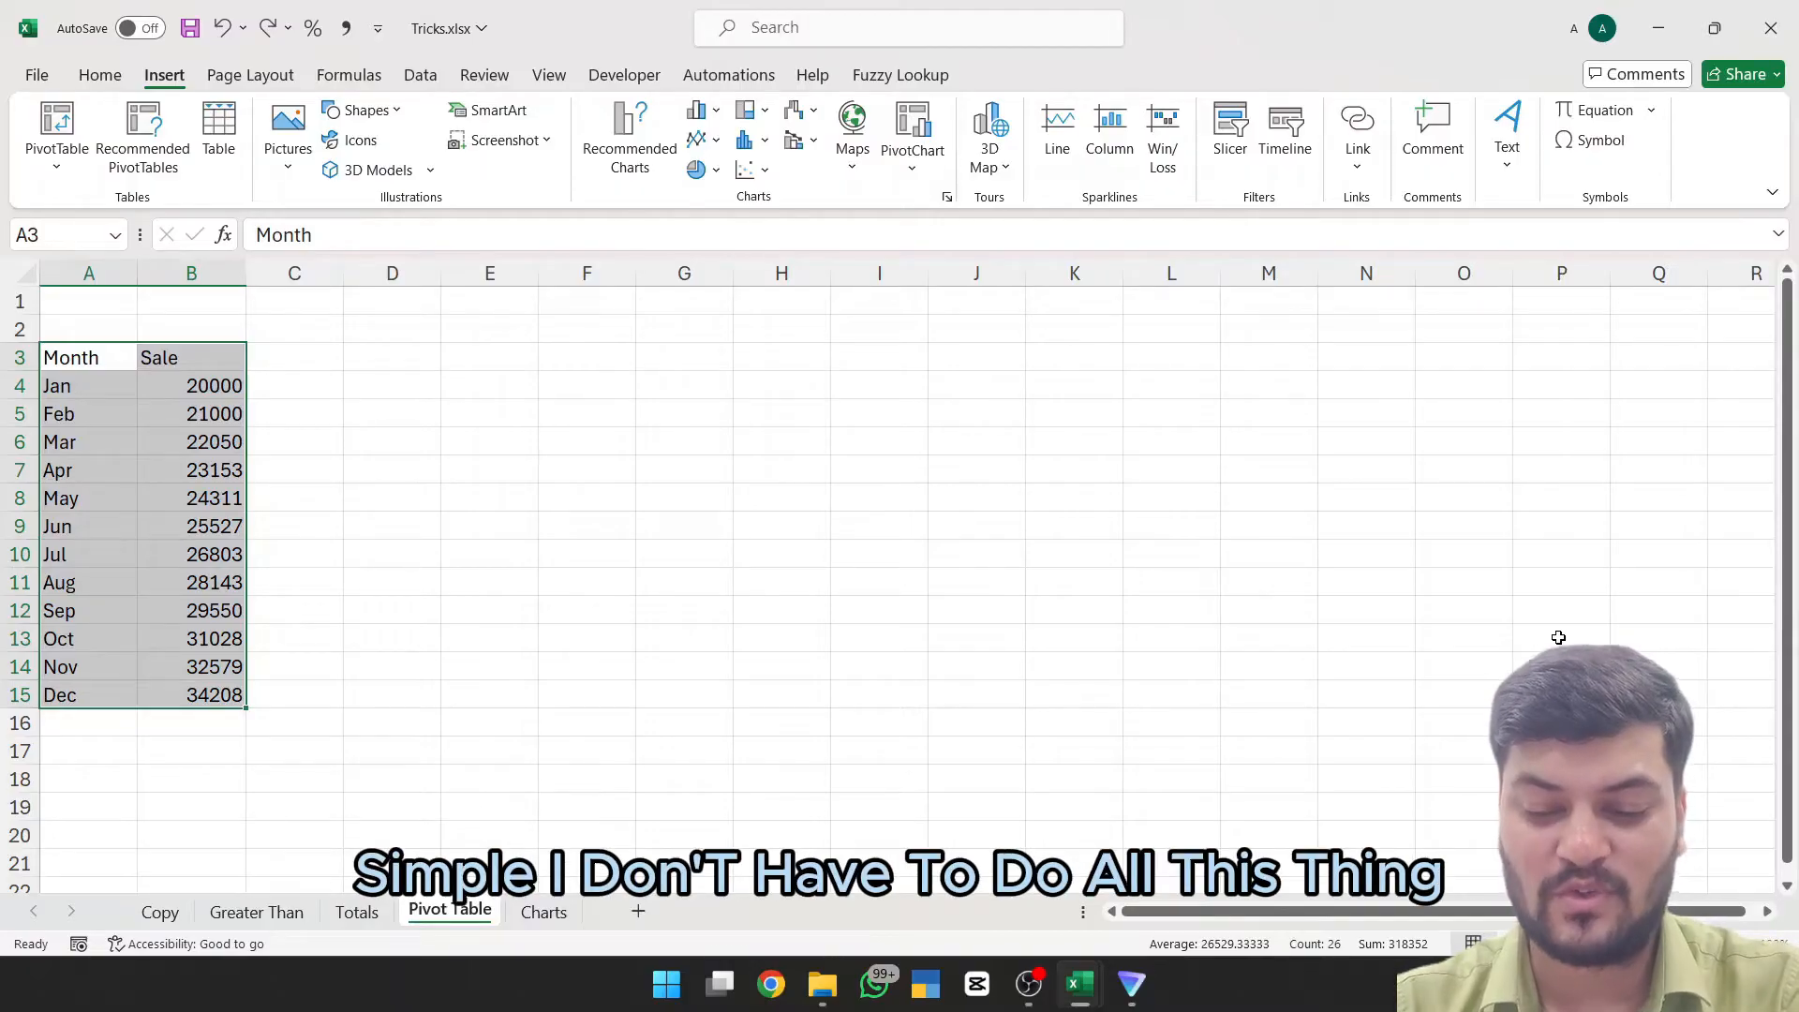
# Step: Create a blank PivotTable from A3:B15 with Quick Analysis, and move its floating field list clear of the data and lengthen it
pyautogui.press('Left')
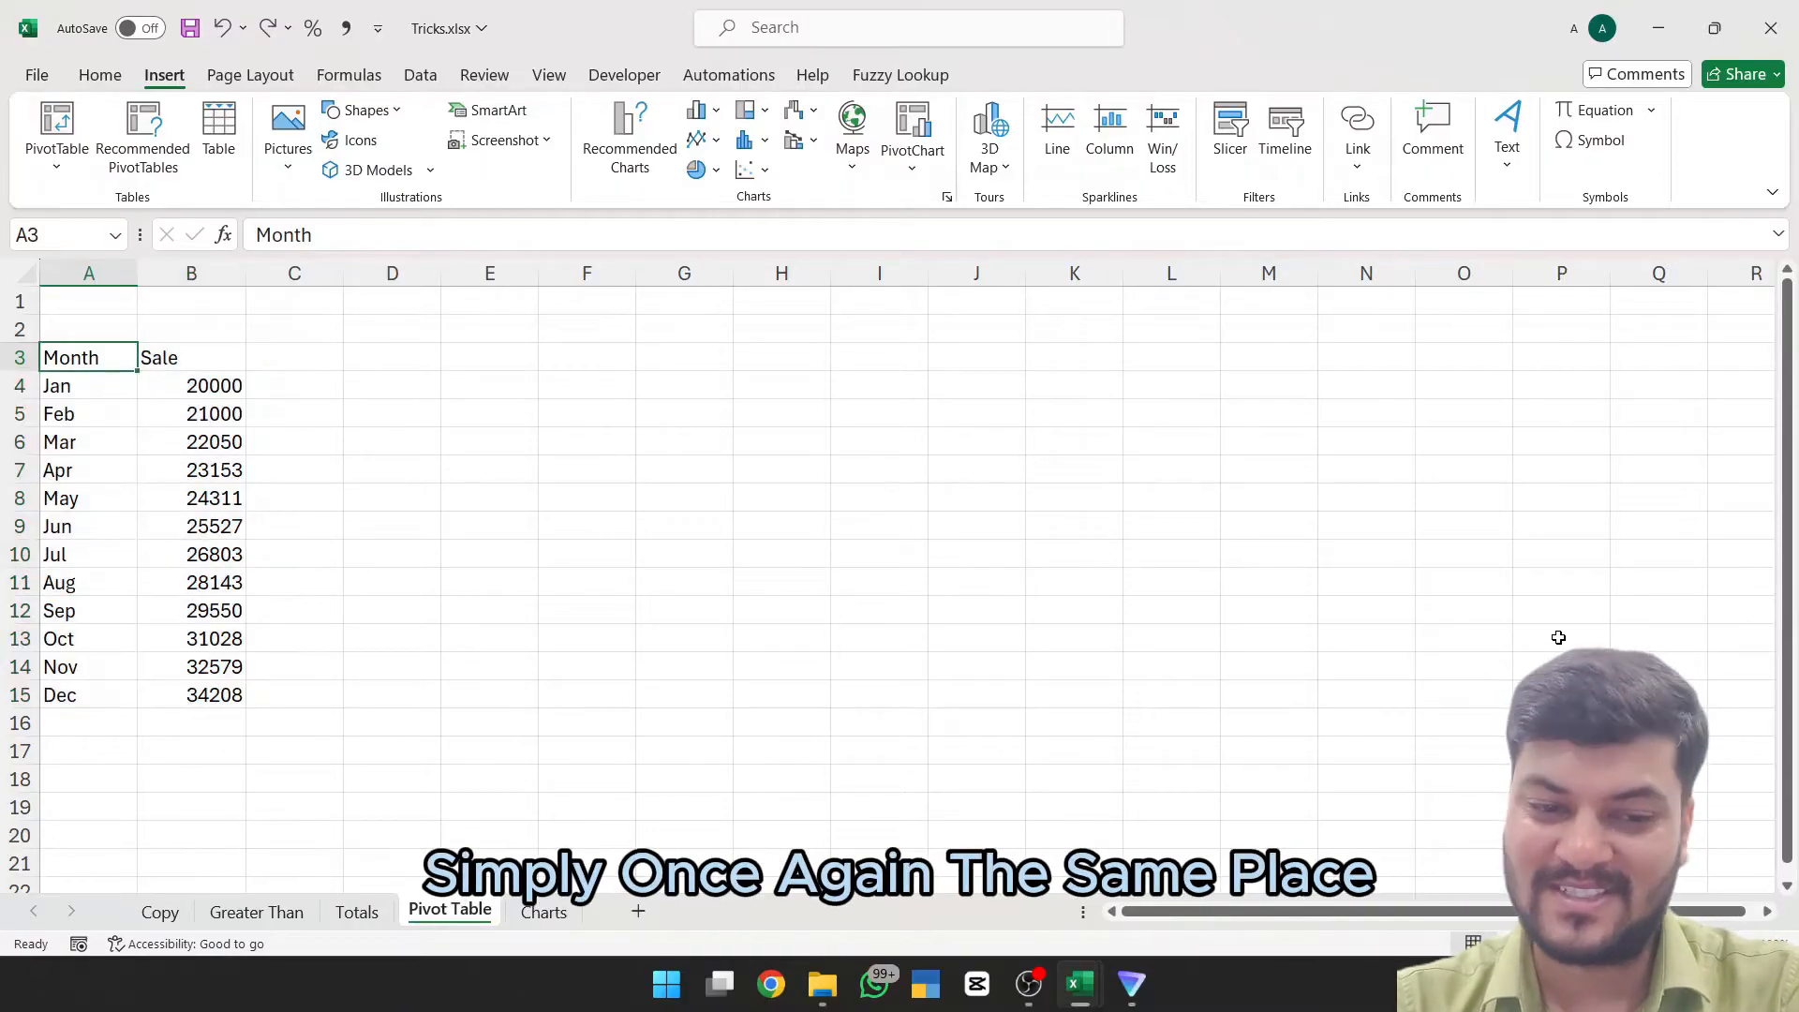
pyautogui.hotkey('ctrl', 'shift', 'Right')
pyautogui.hotkey('ctrl', 'shift', 'Down')
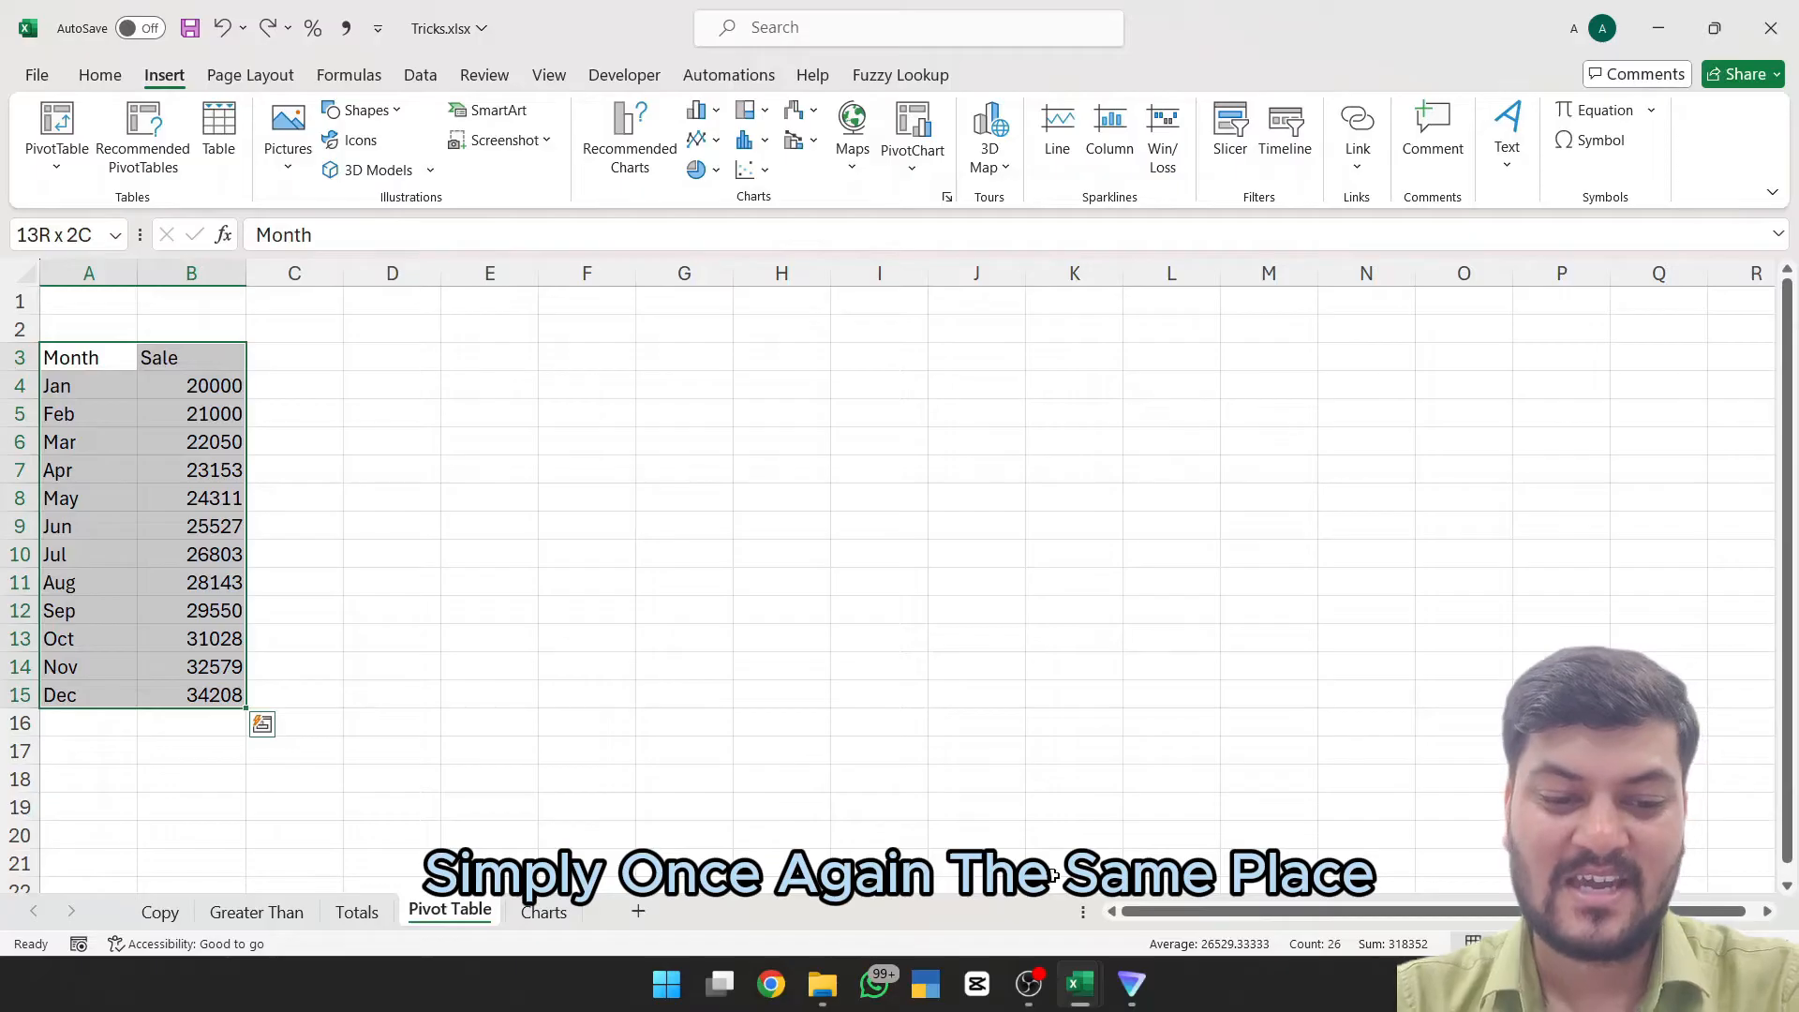
pyautogui.click(266, 730)
pyautogui.click(286, 776)
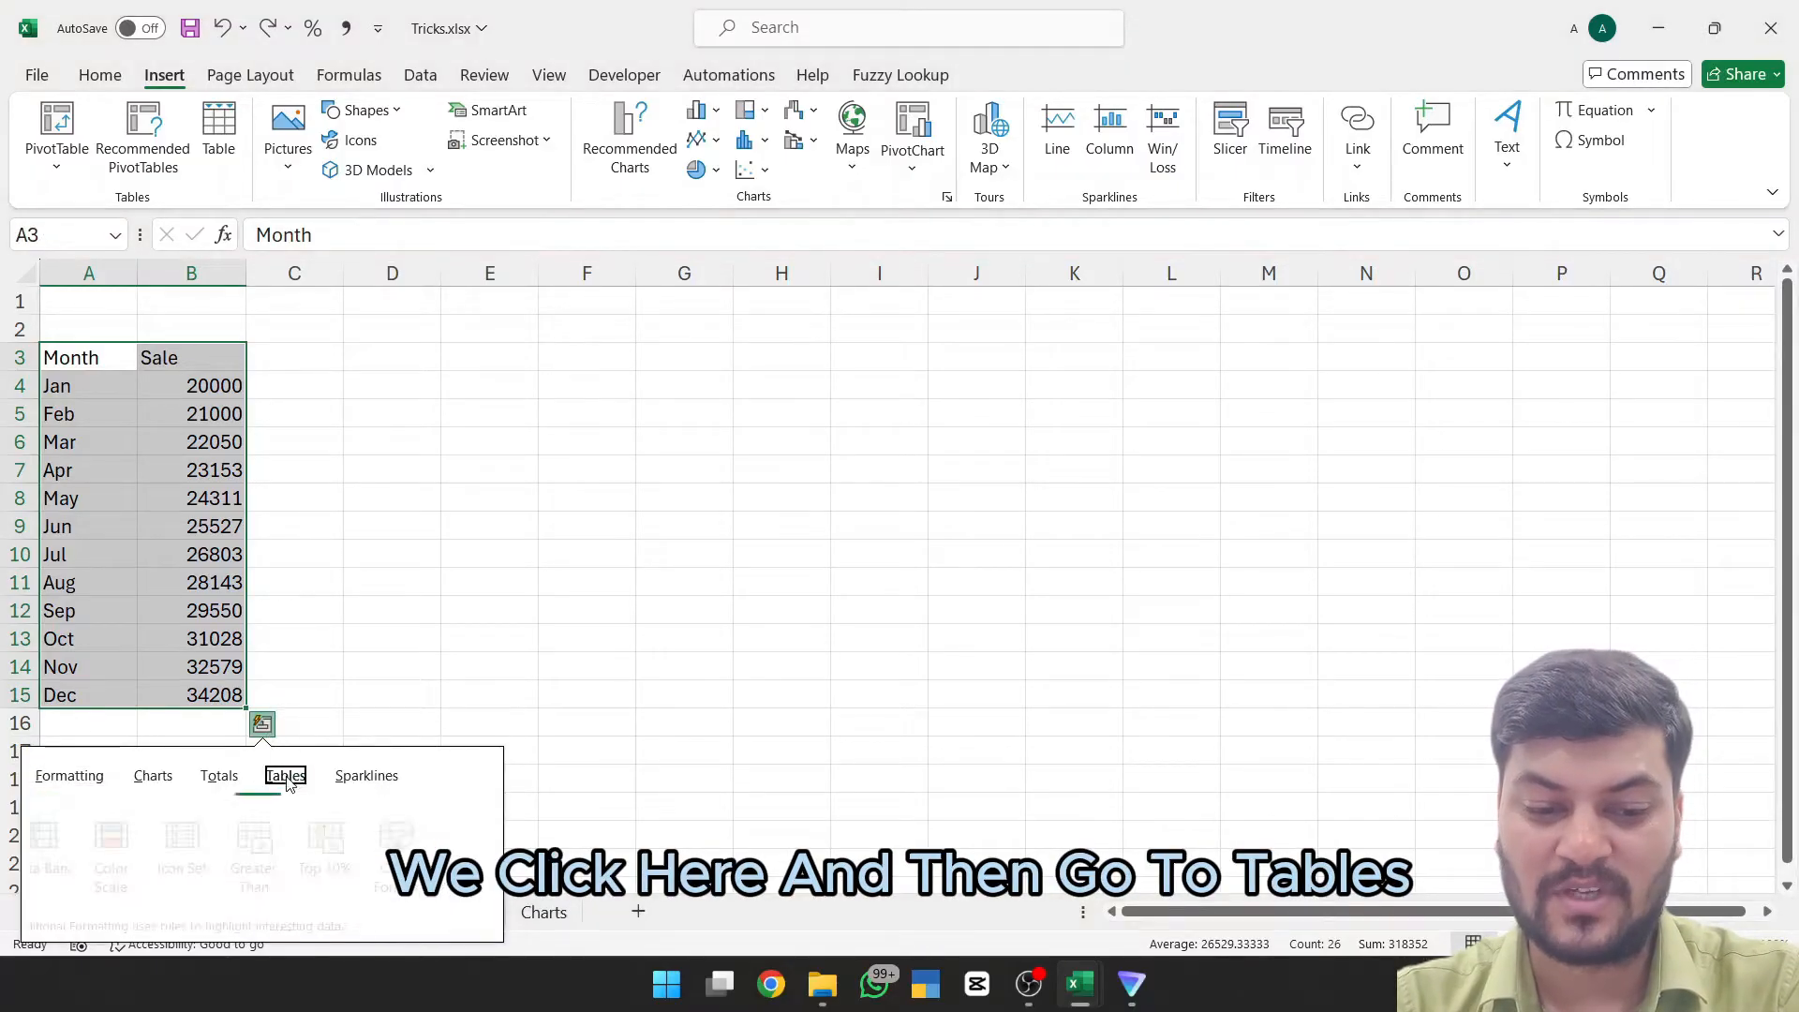
pyautogui.click(140, 843)
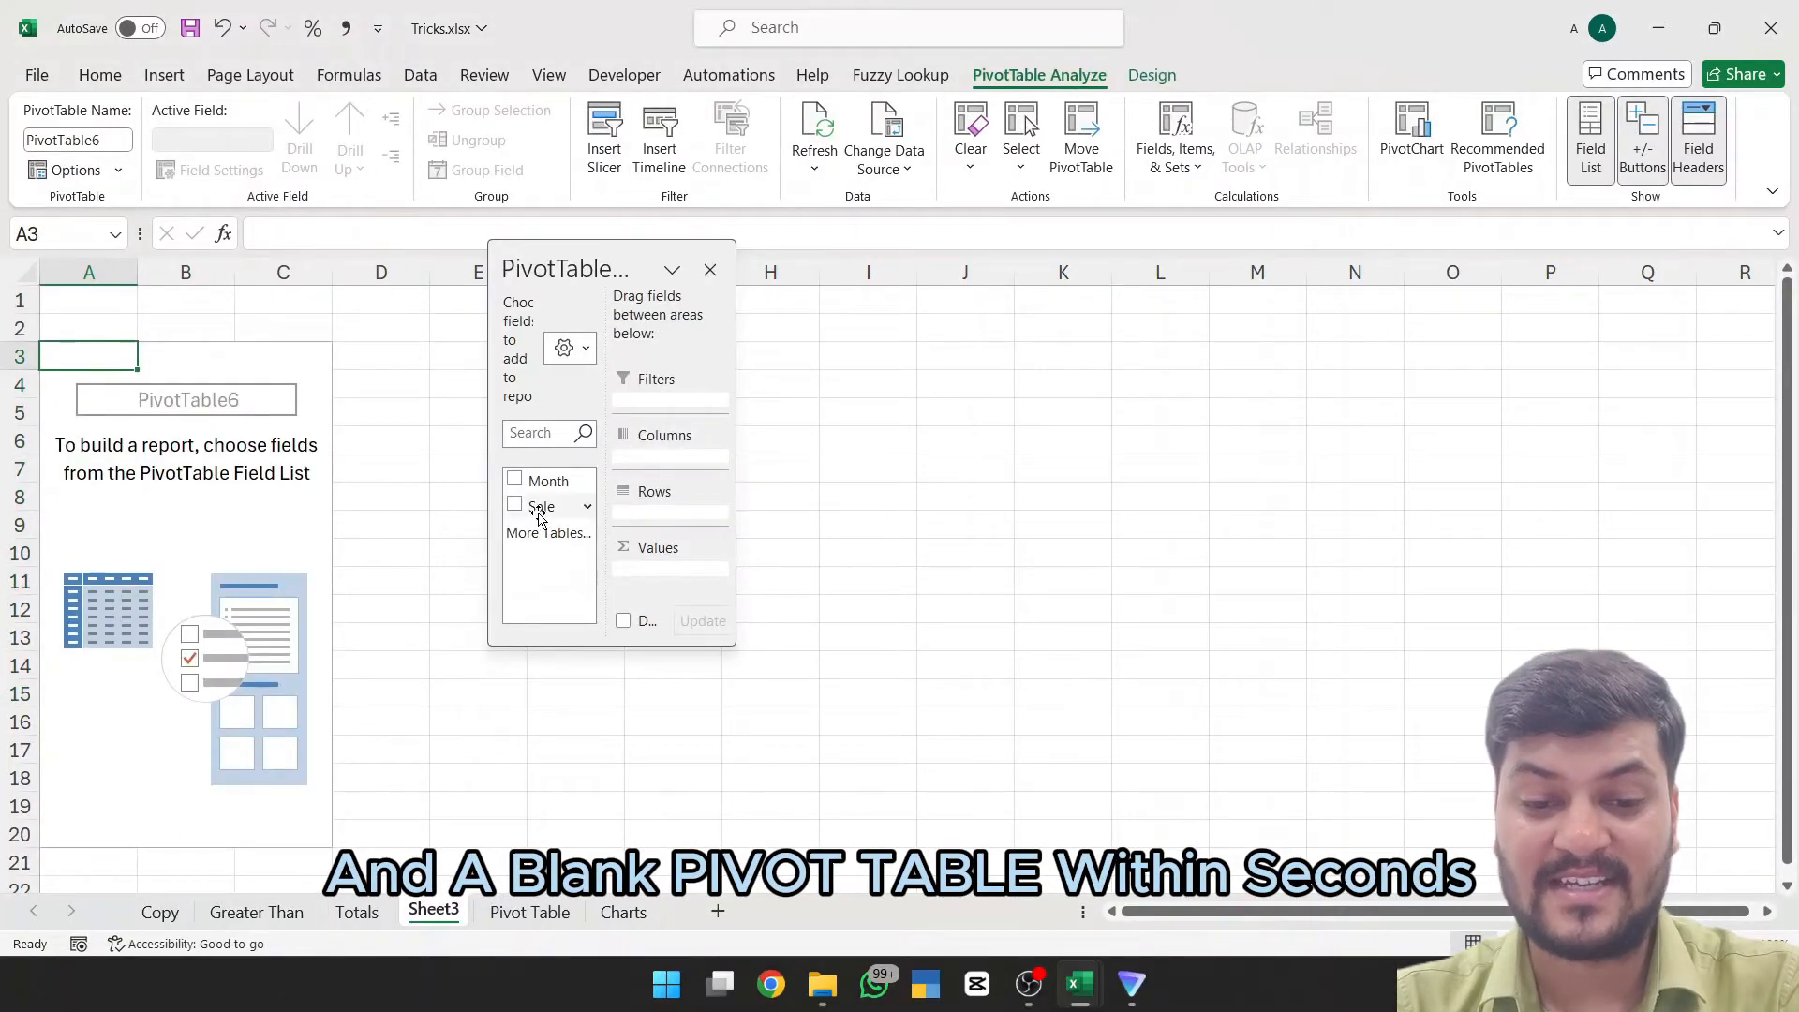
pyautogui.moveTo(619, 269); pyautogui.dragTo(1669, 26)
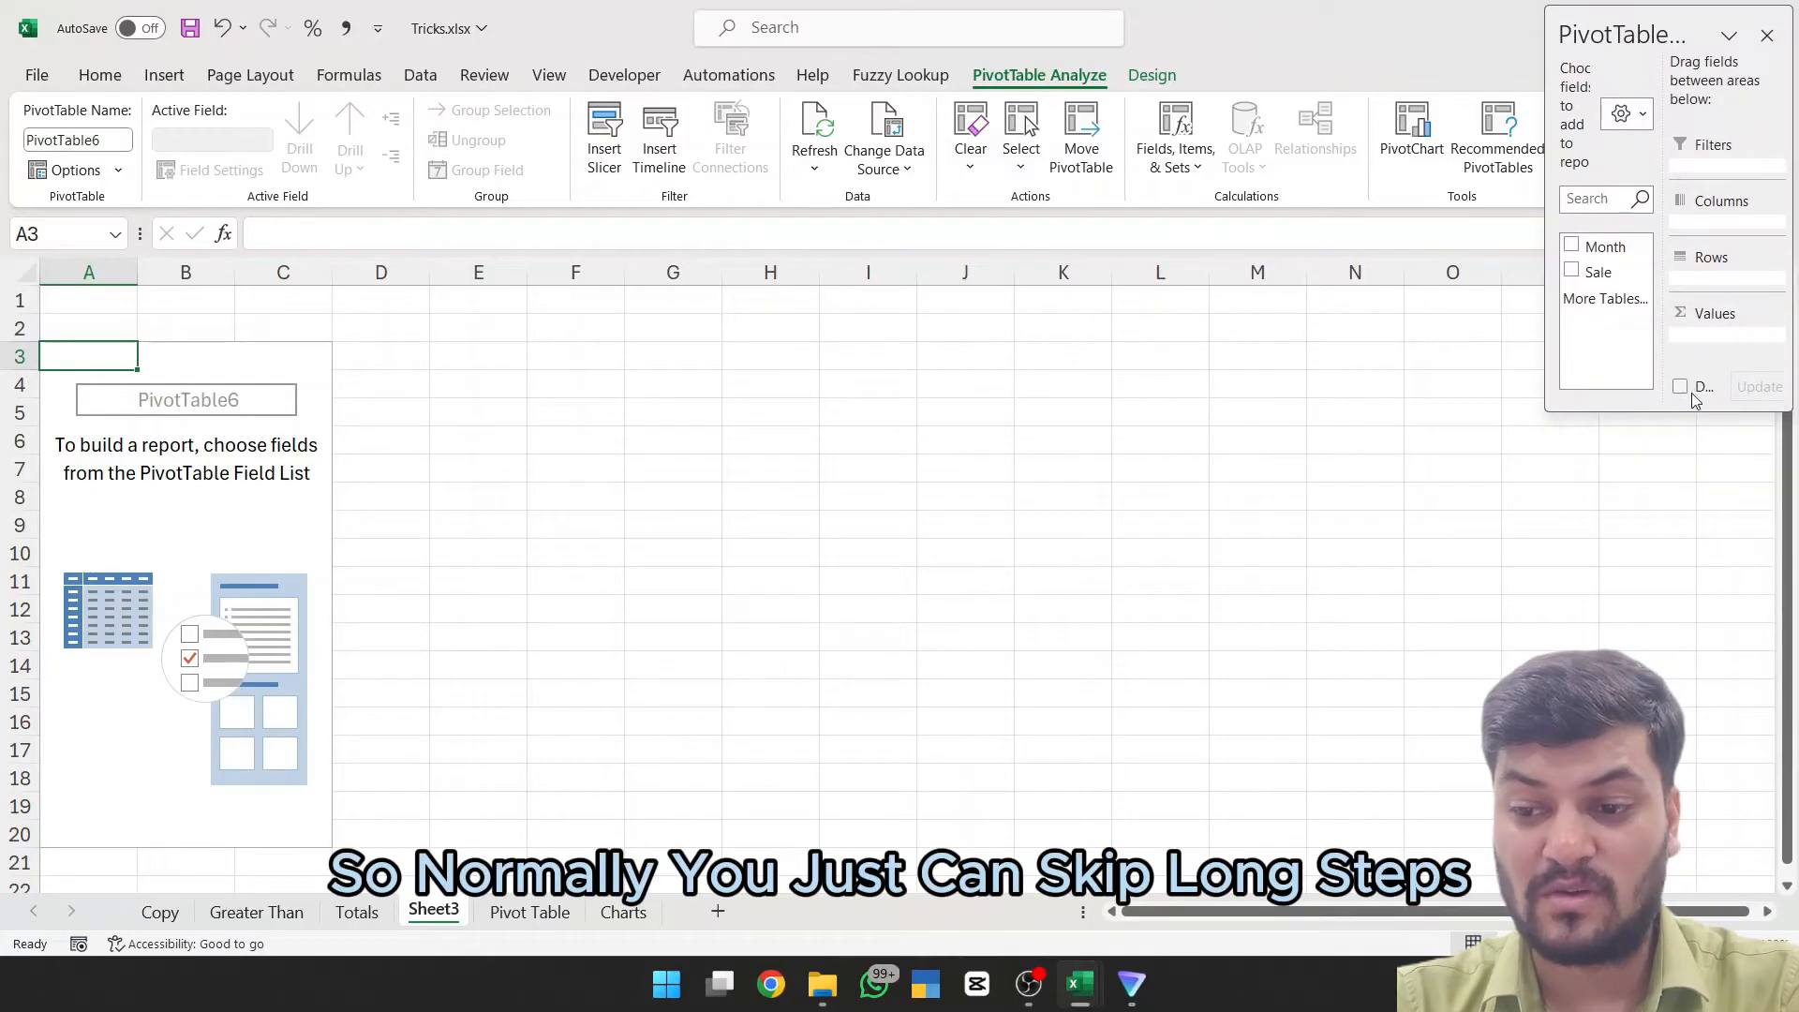
pyautogui.moveTo(1678, 410); pyautogui.dragTo(1678, 937)
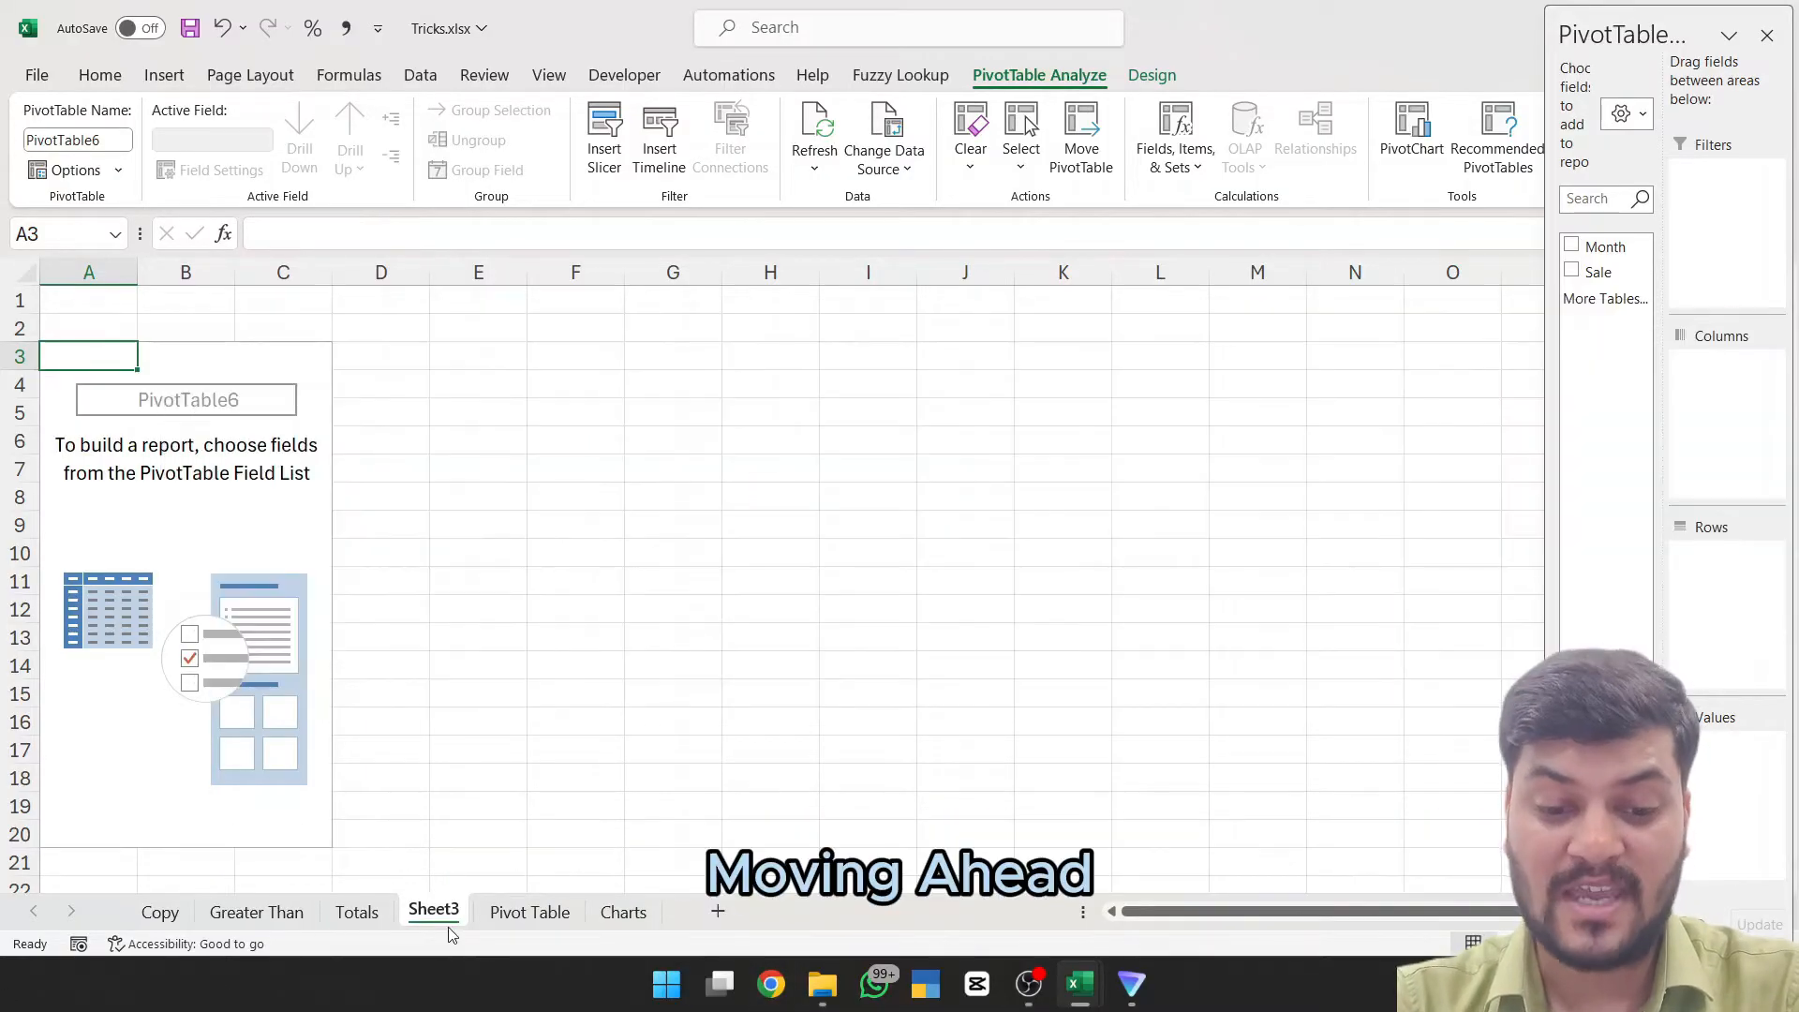
# Step: Insert a clustered column chart of the Month and Sale data A3:B15 on the Charts sheet with Quick Analysis
pyautogui.click(517, 923)
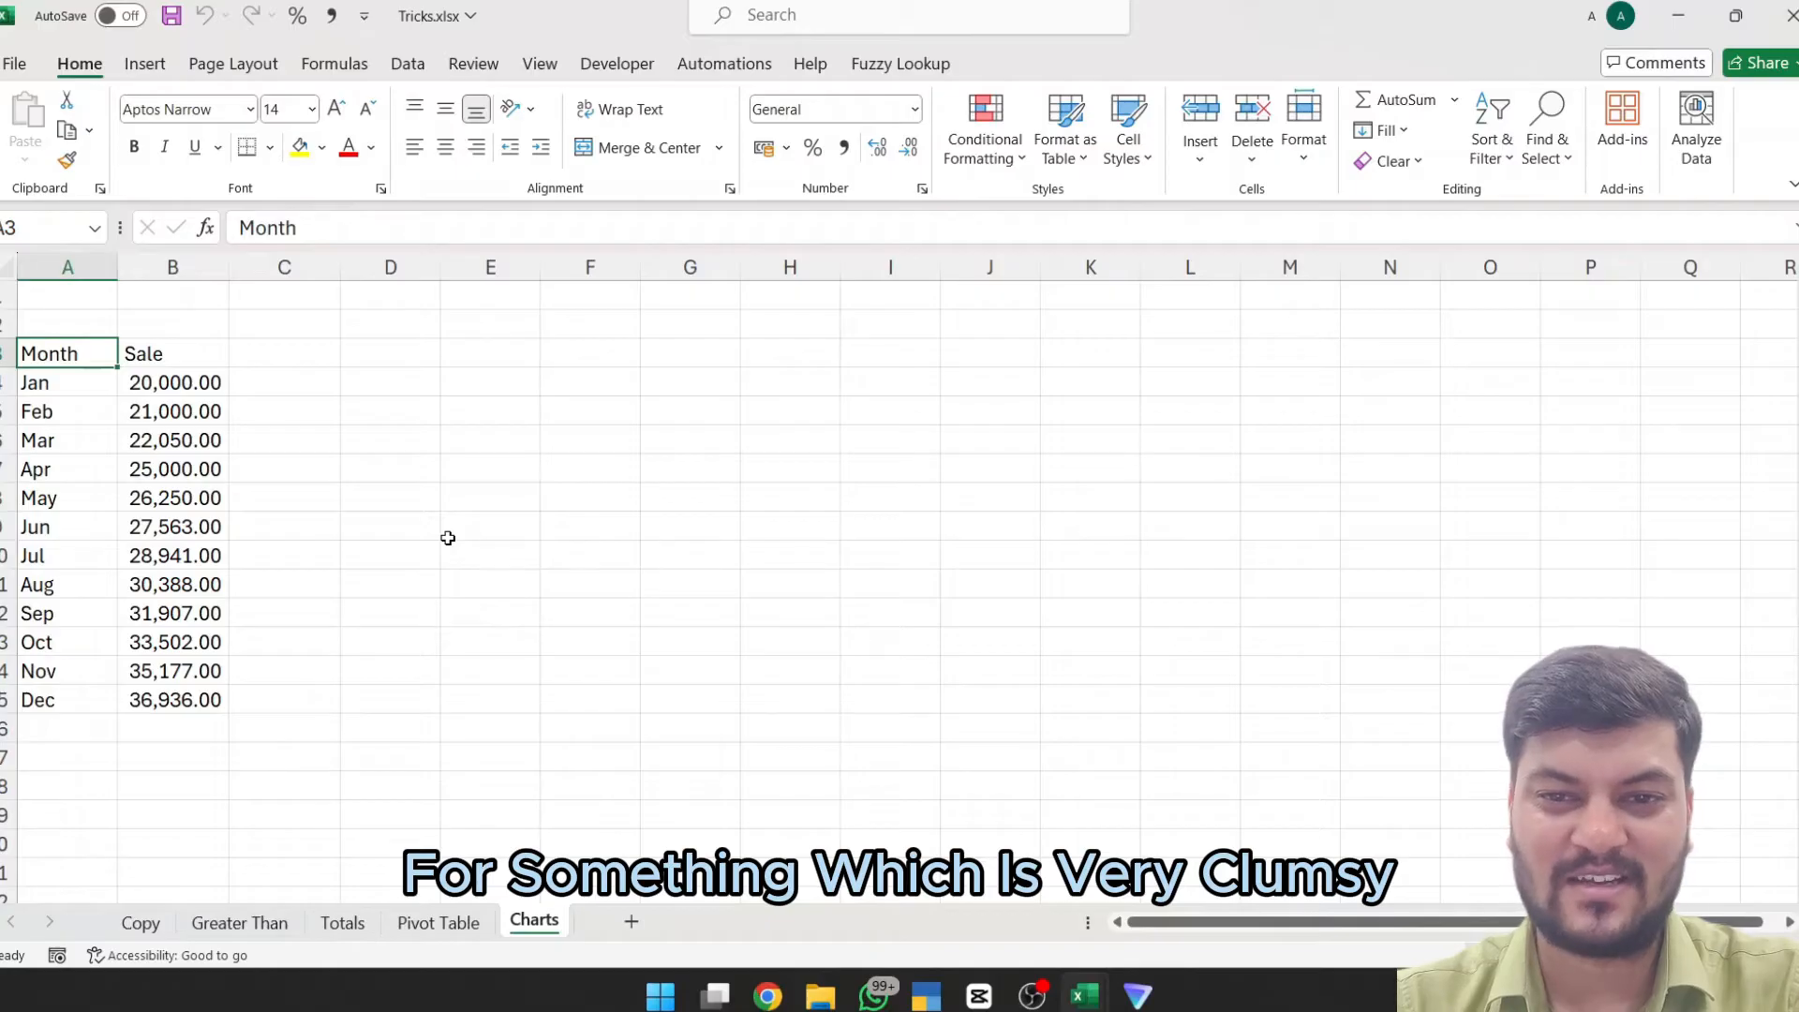
pyautogui.hotkey('ctrl', 'shift', 'Right')
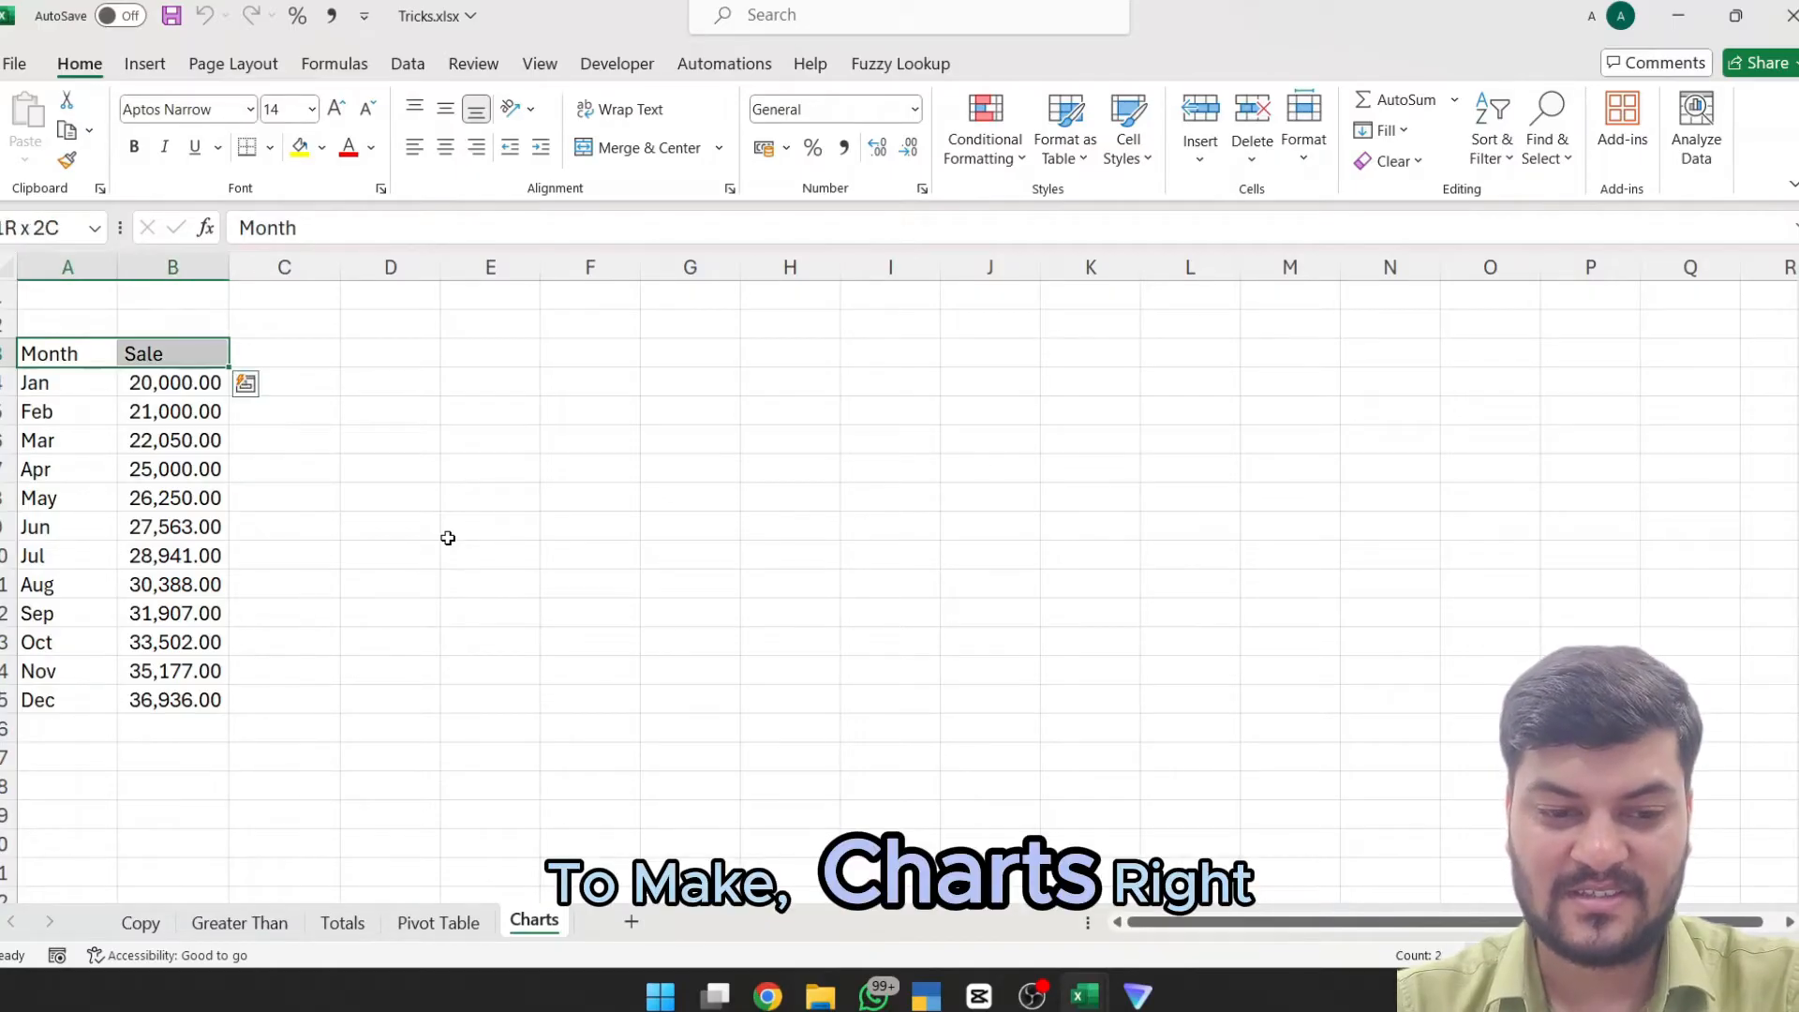
pyautogui.hotkey('ctrl', 'shift', 'Down')
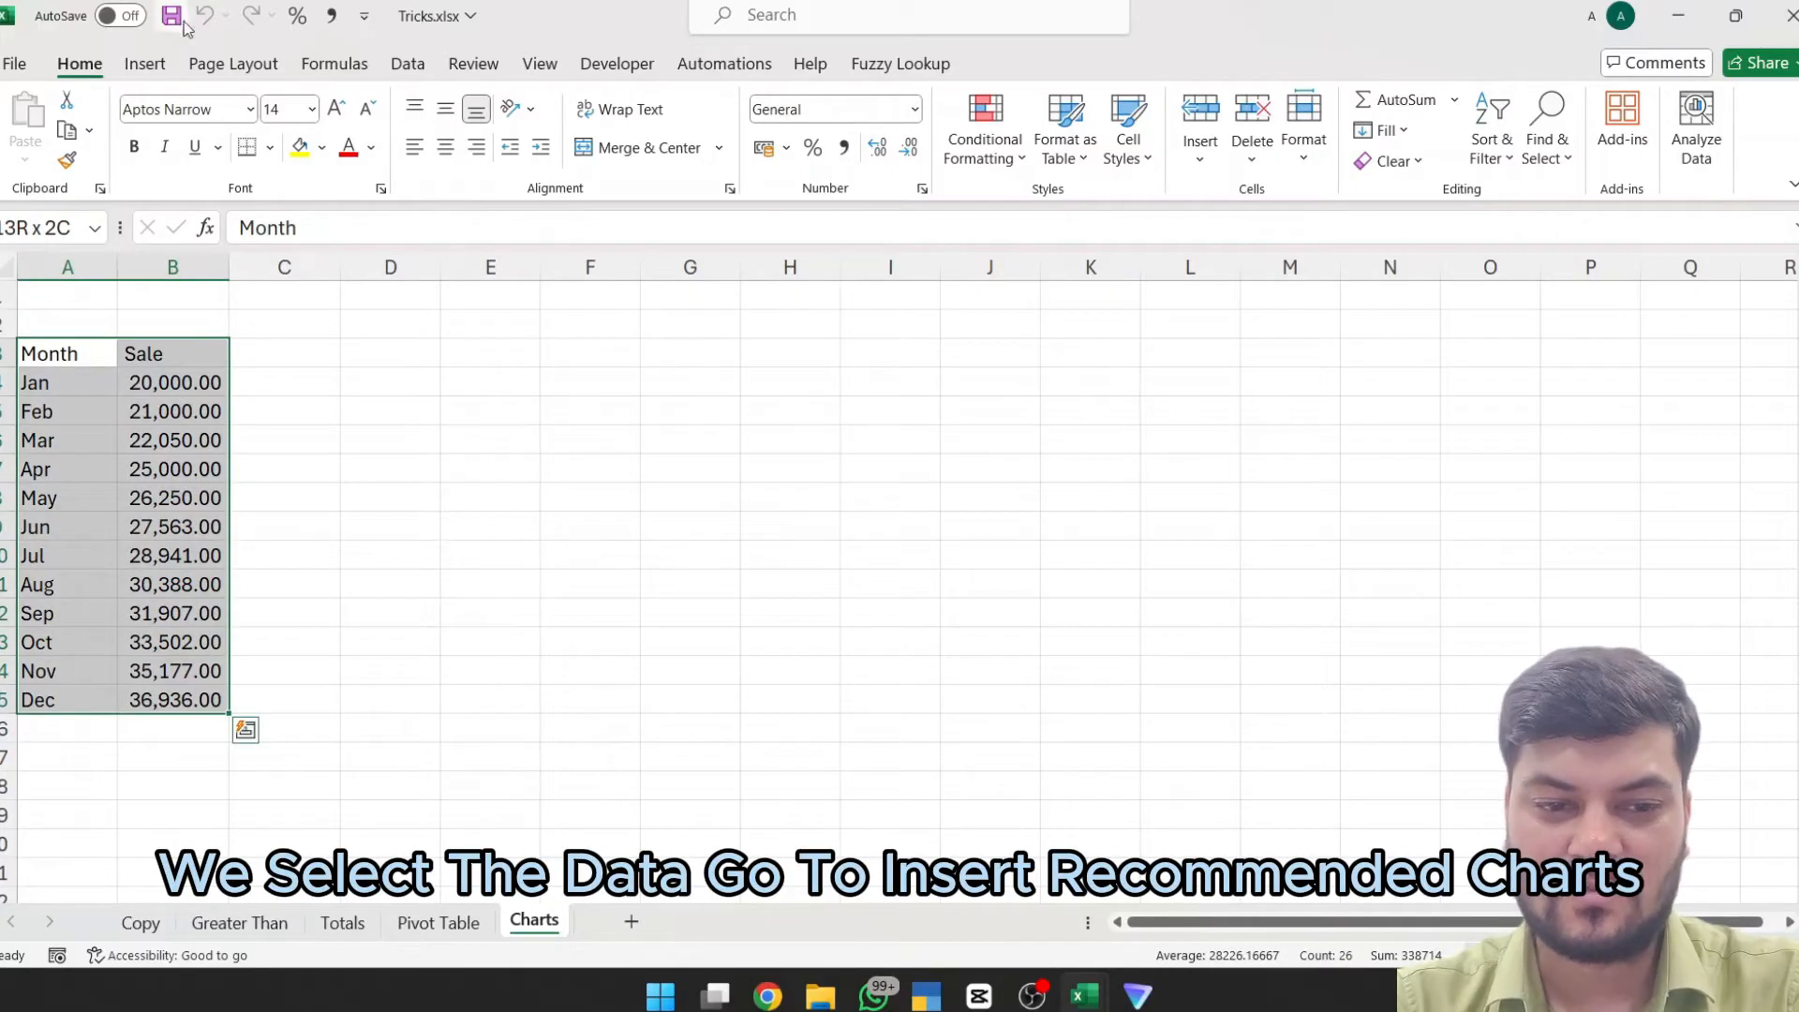
pyautogui.click(145, 64)
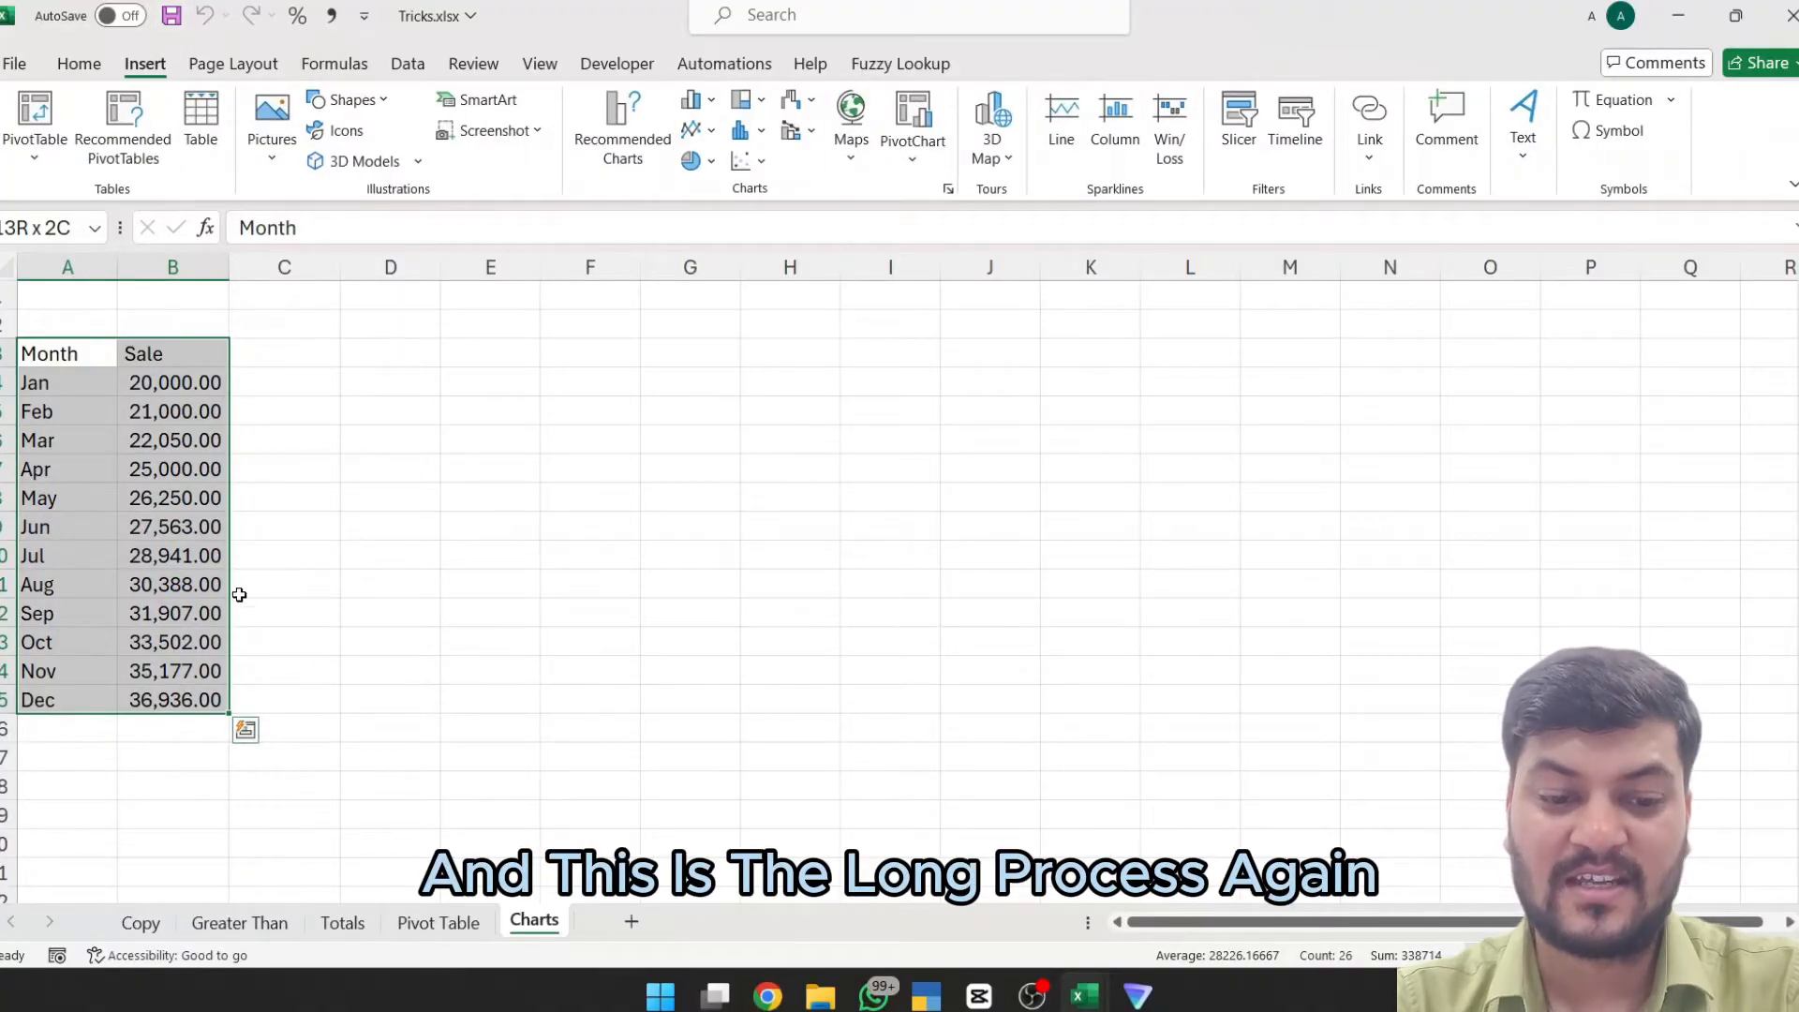
pyautogui.click(245, 730)
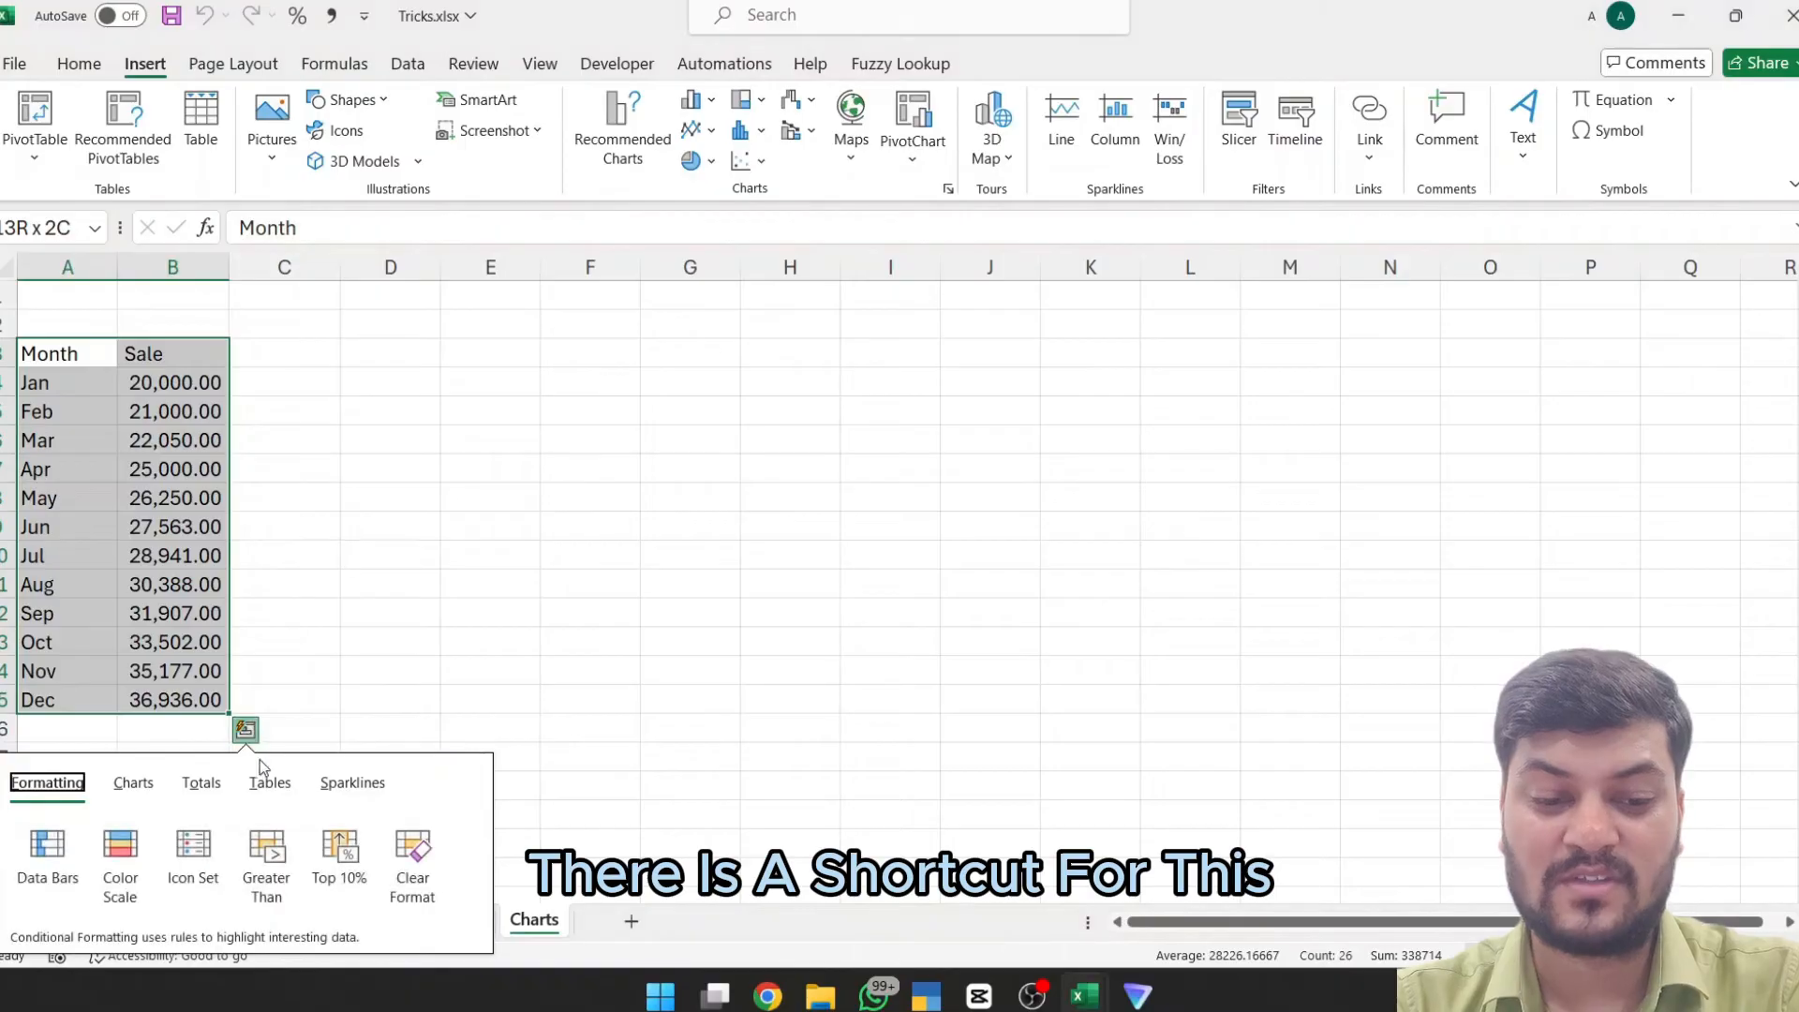
pyautogui.click(132, 783)
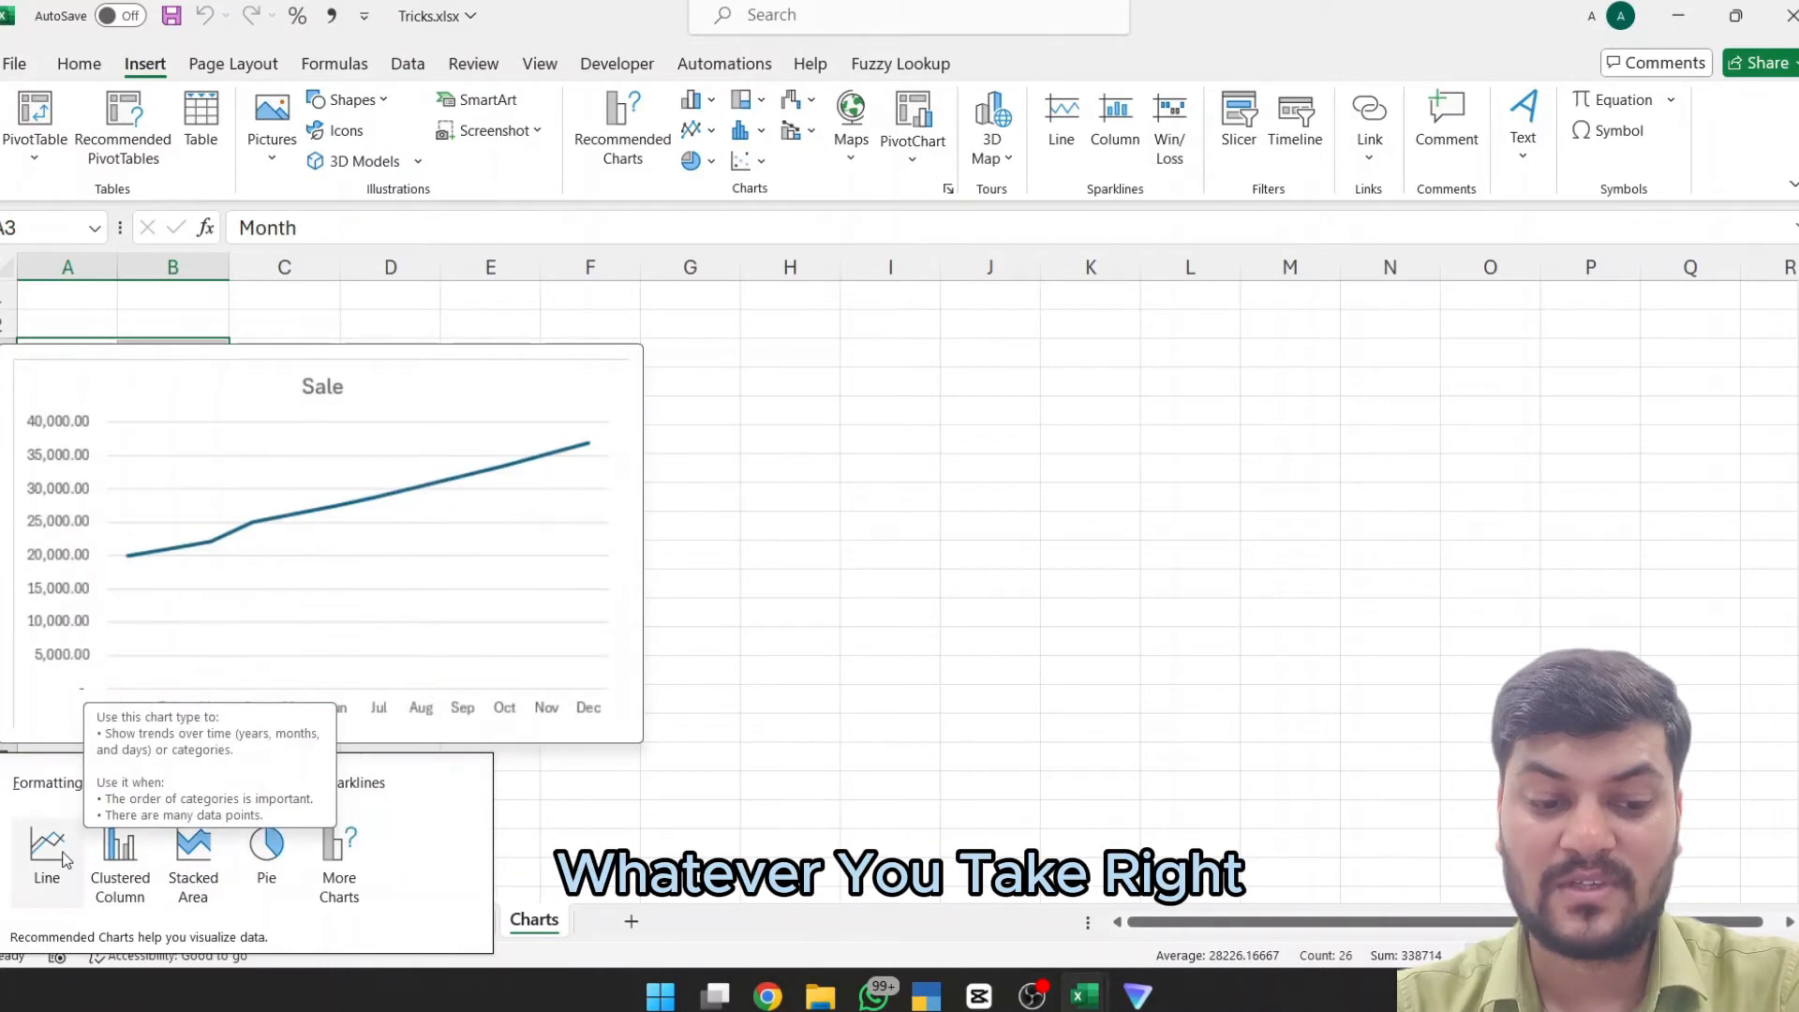
pyautogui.click(111, 858)
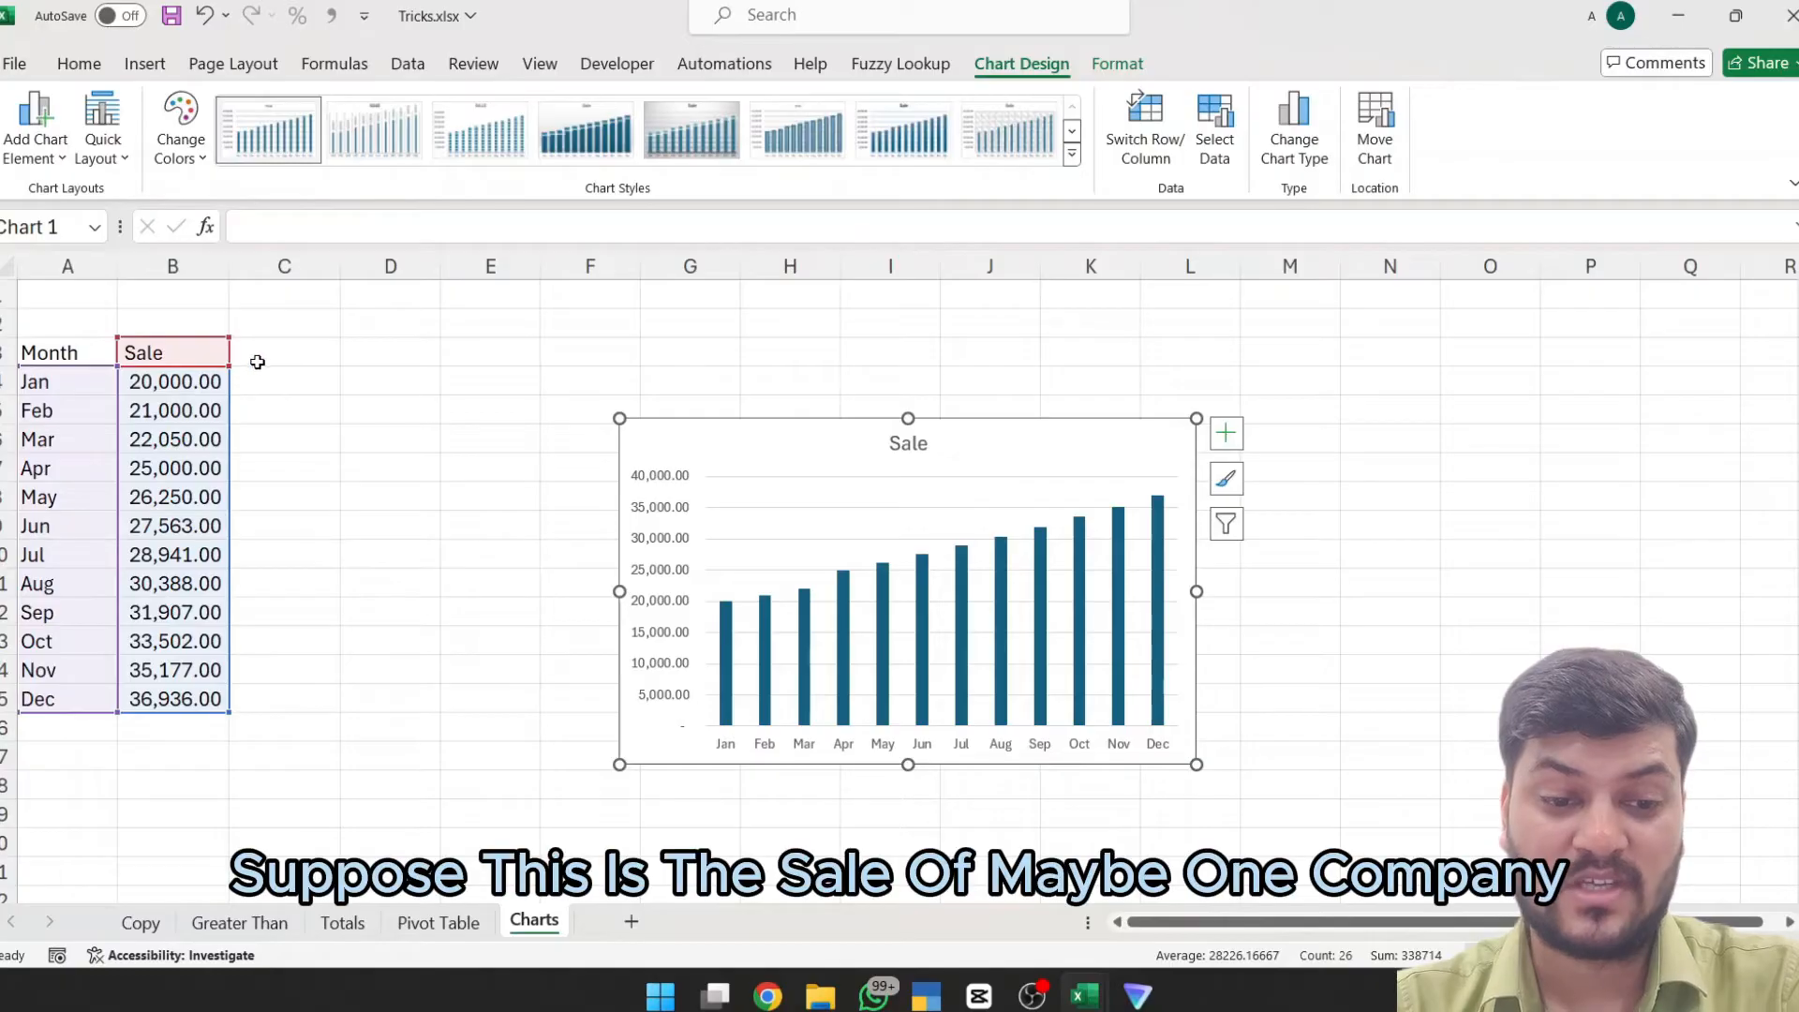
# Step: Duplicate the Sale column B3:B15 into column C by filling right
pyautogui.click(242, 353)
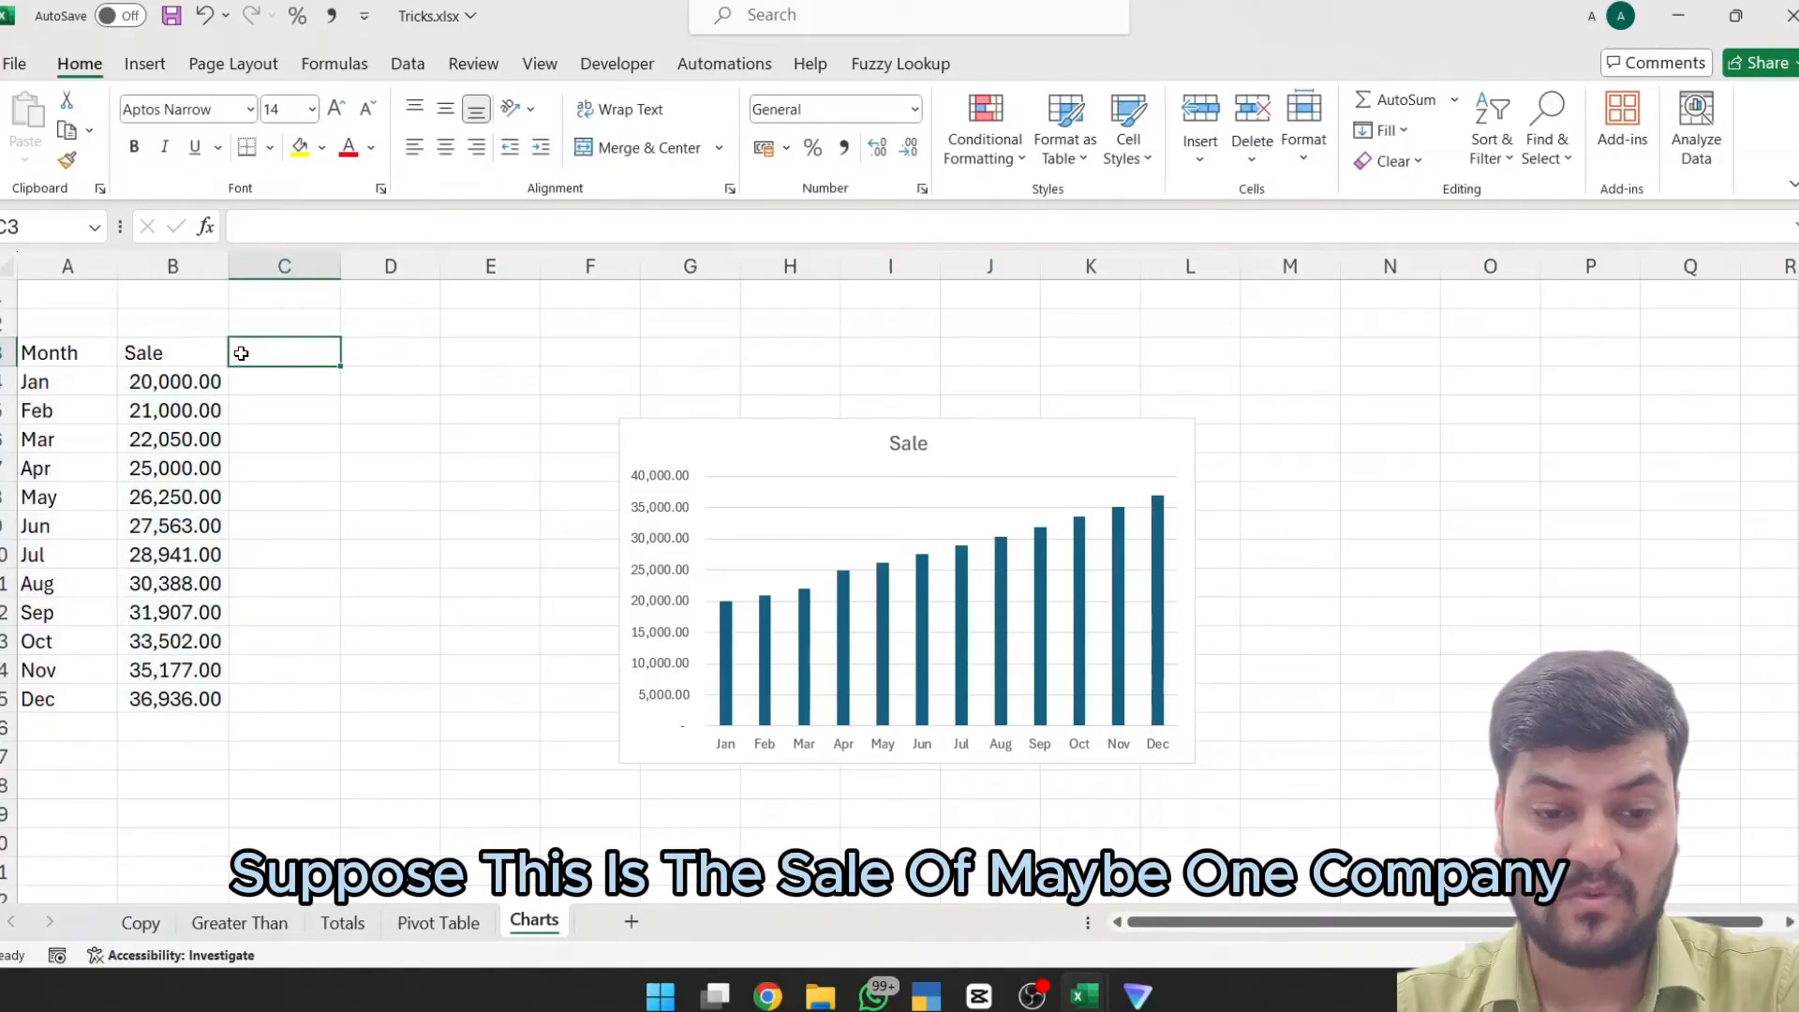
pyautogui.press('Left')
pyautogui.press('Right')
pyautogui.press('Left')
pyautogui.hotkey('ctrl', 'shift', 'Down')
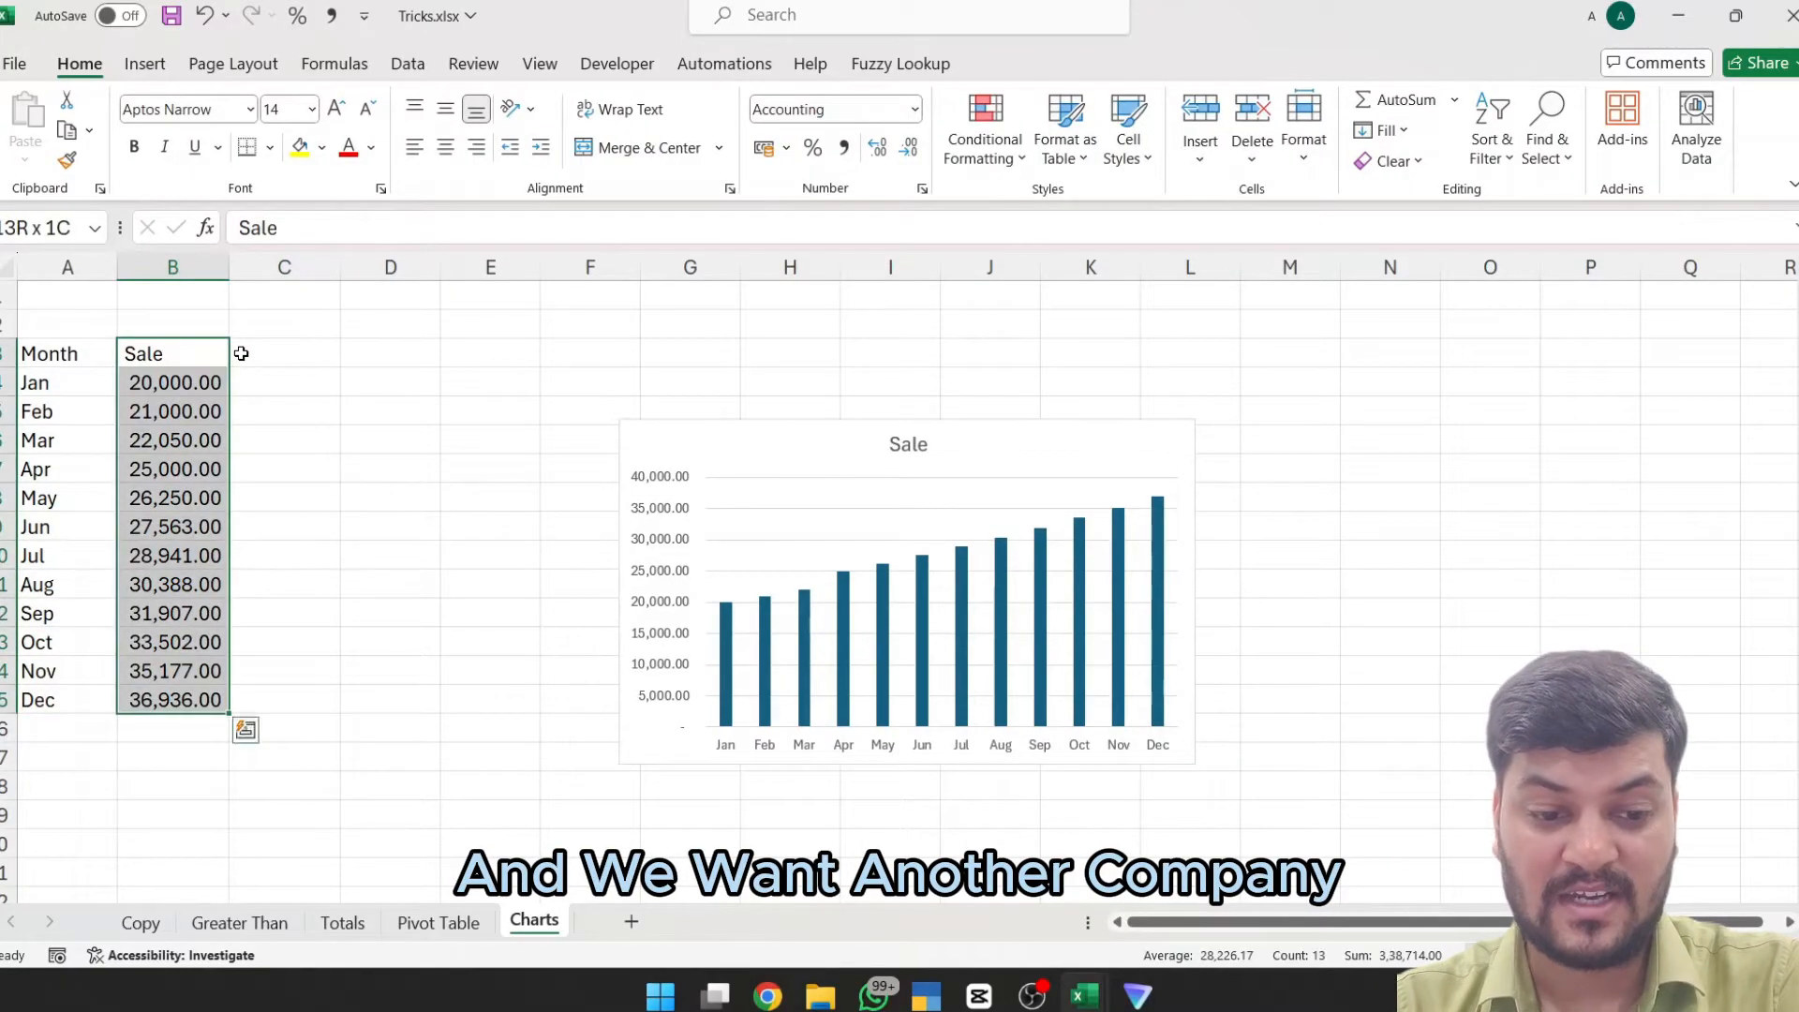
pyautogui.hotkey('shift', 'Right')
pyautogui.hotkey('ctrl', 'r')
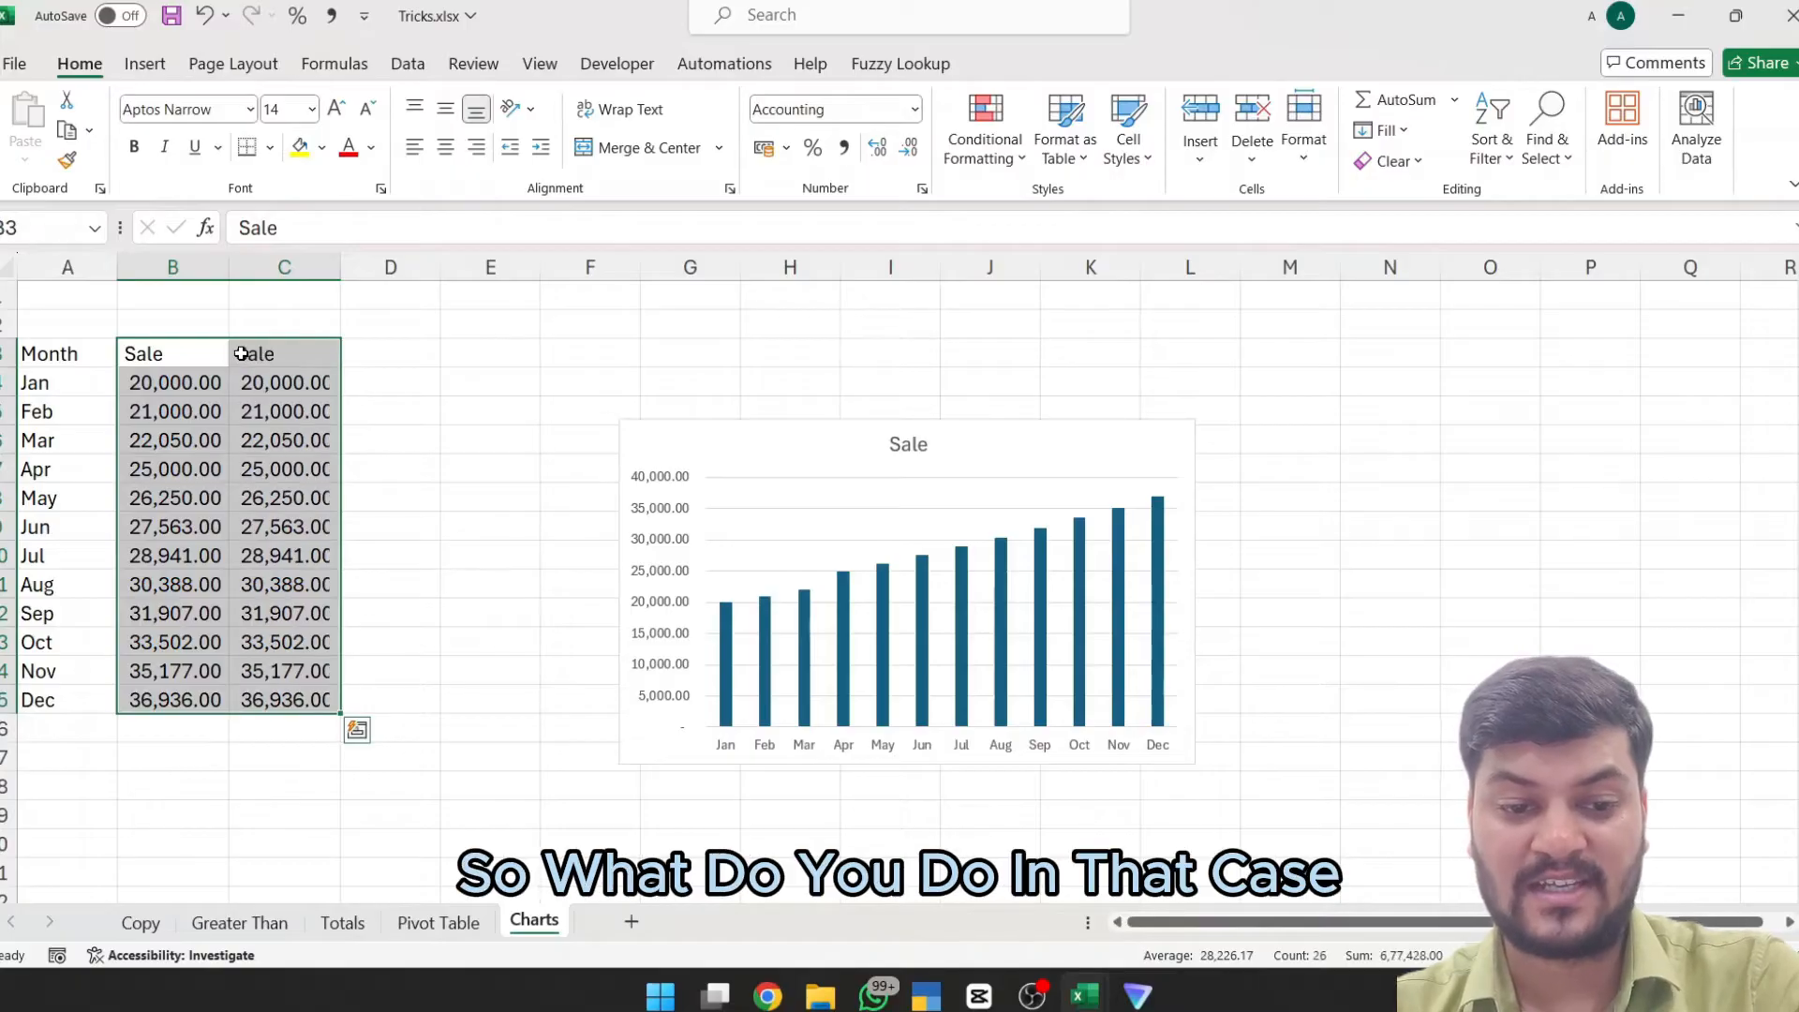
# Step: Set the second Sale column's Jan value in C4 to 30000 and its Feb value in C5 to 25000
pyautogui.click(242, 353)
pyautogui.press('Down')
pyautogui.write('30000')
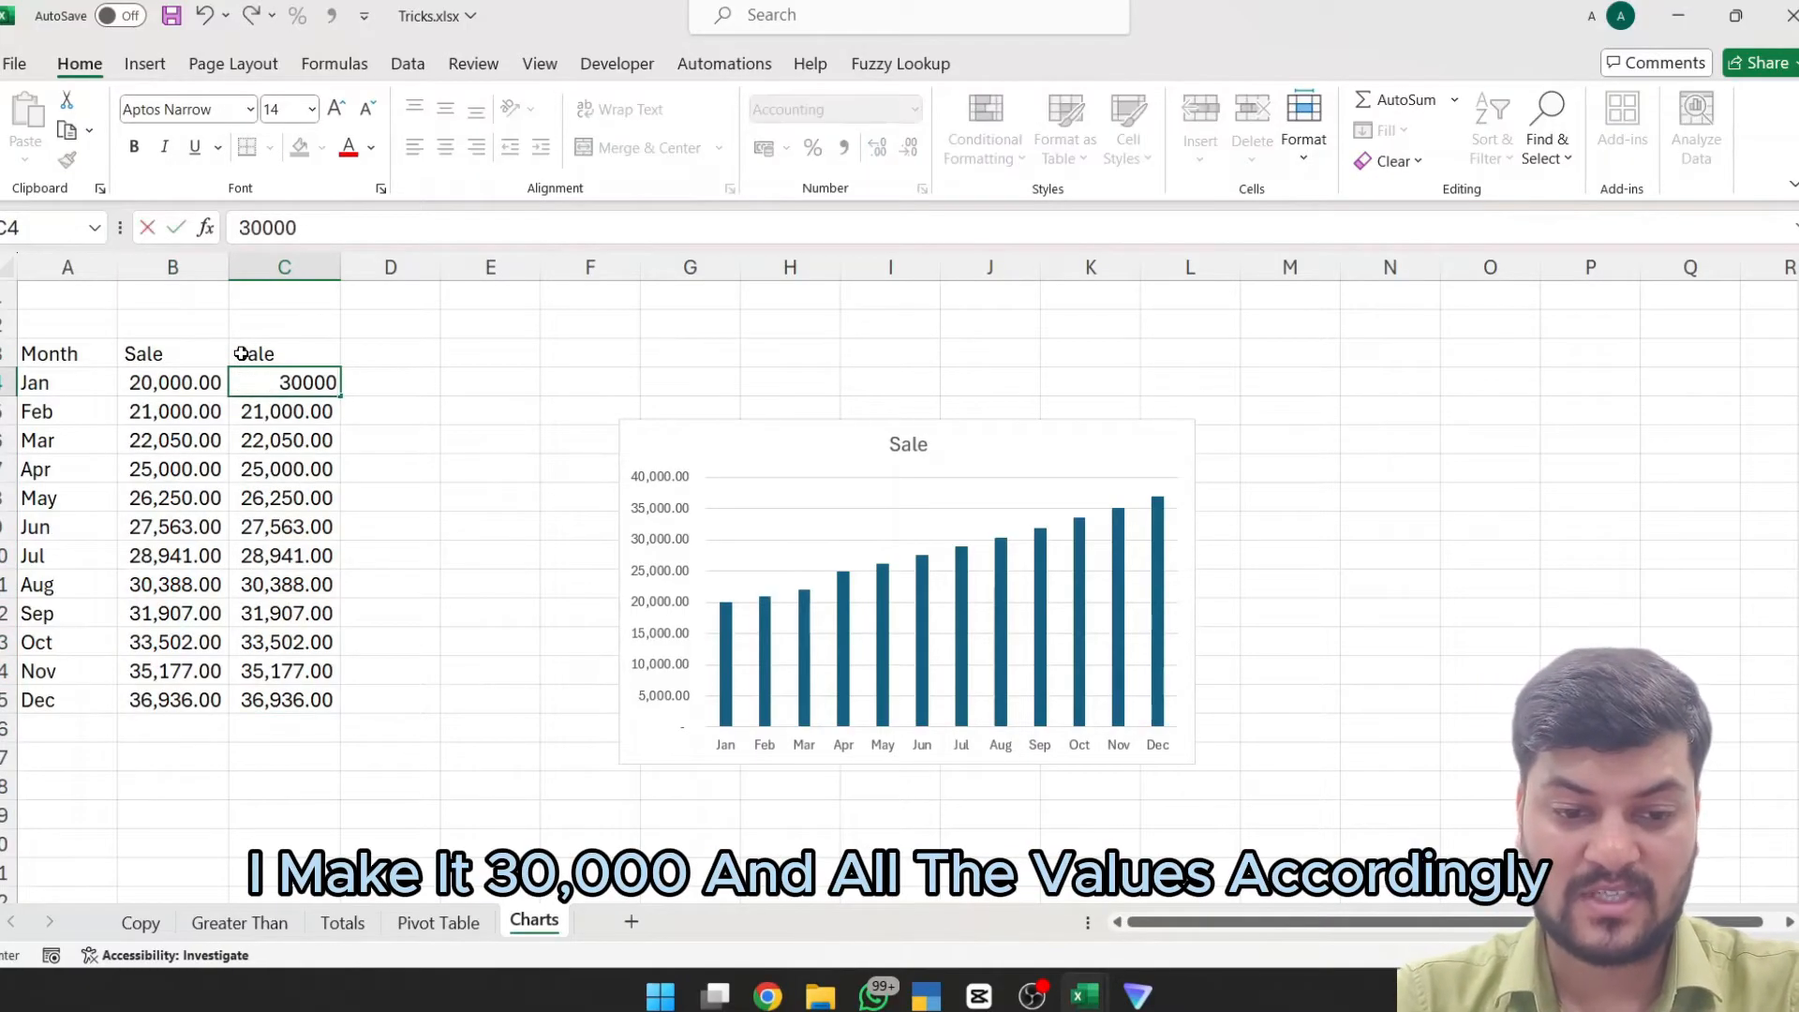
pyautogui.press('Return')
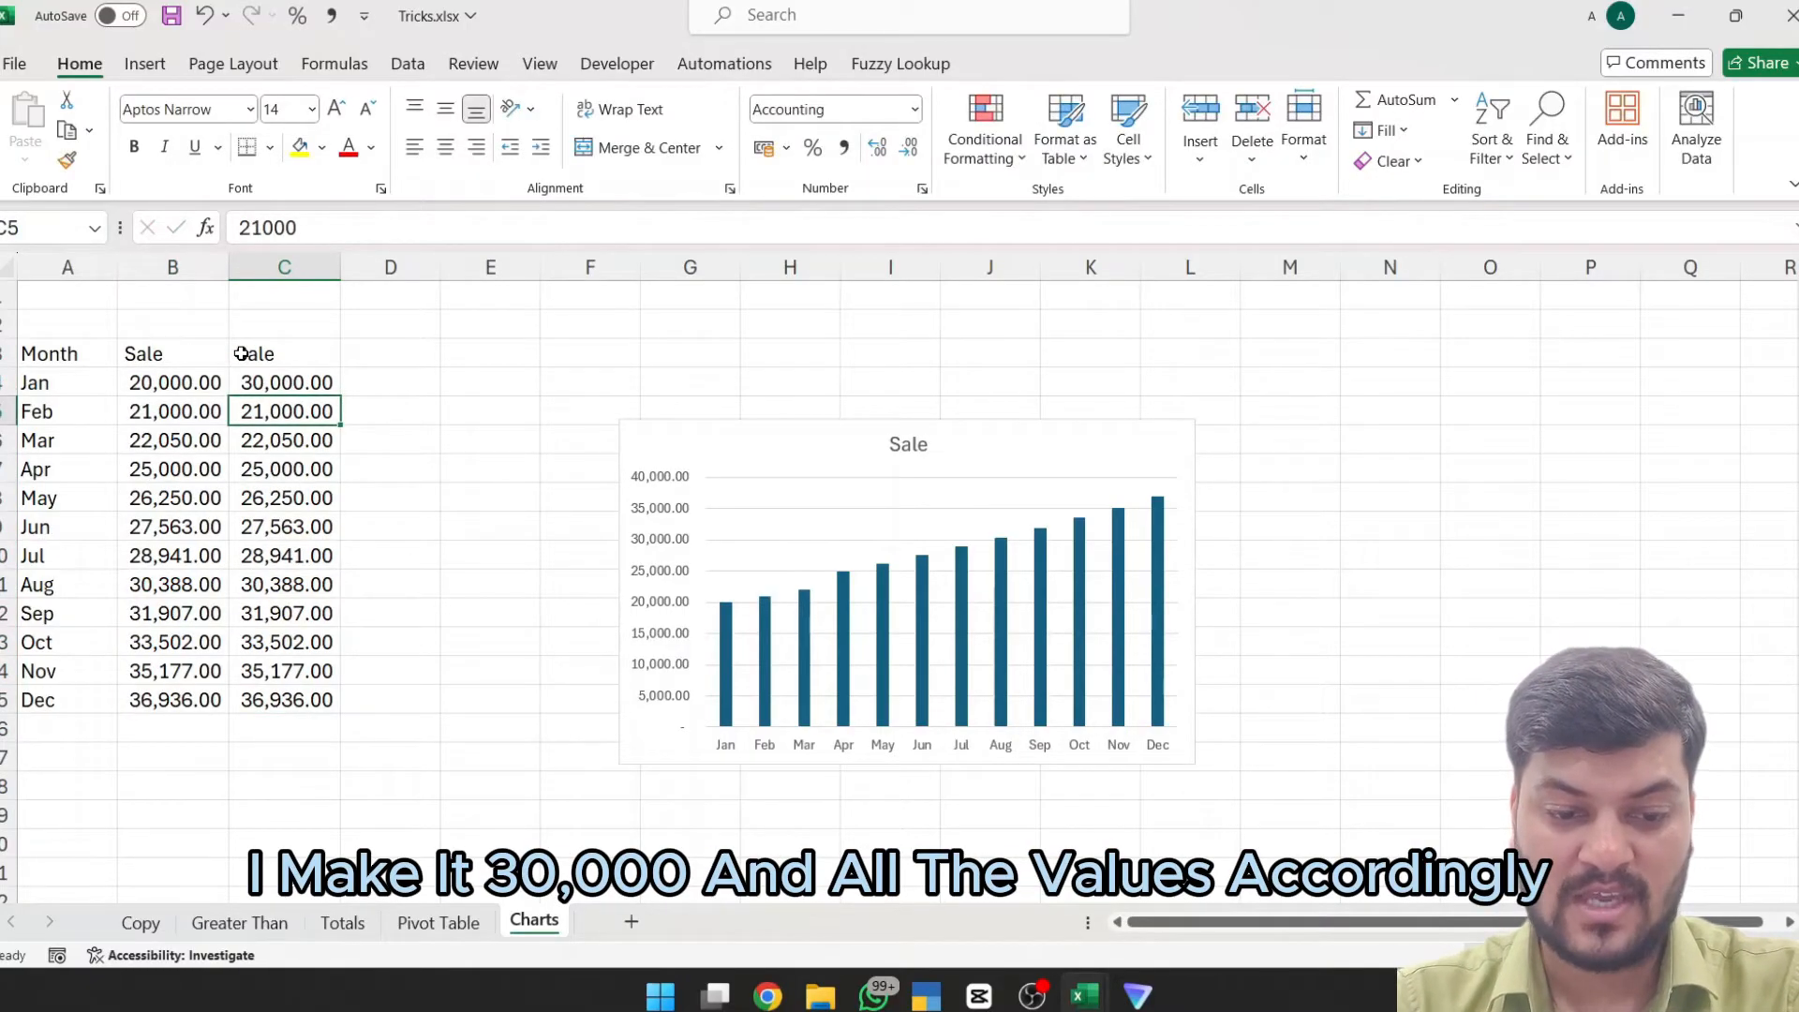
pyautogui.press('Down')
pyautogui.press('Down')
pyautogui.press('Up')
pyautogui.press('Up')
pyautogui.press('Up')
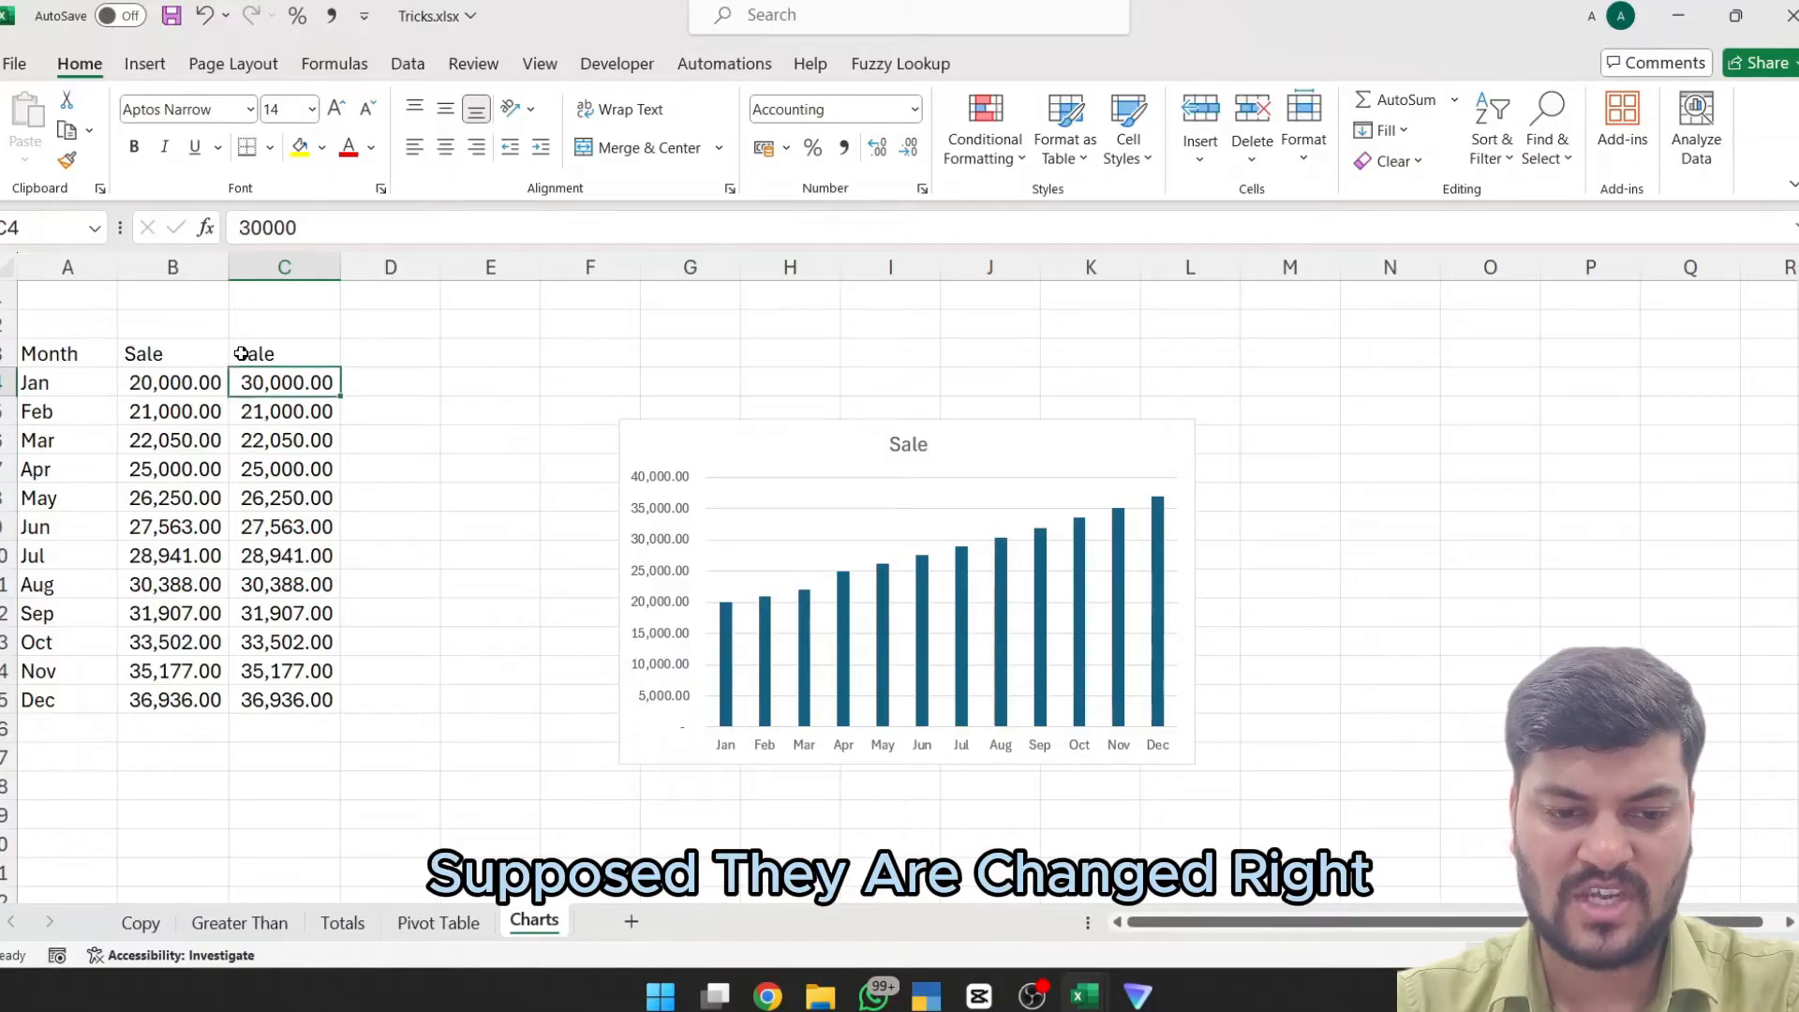
pyautogui.press('Down')
pyautogui.write('25000')
pyautogui.press('Return')
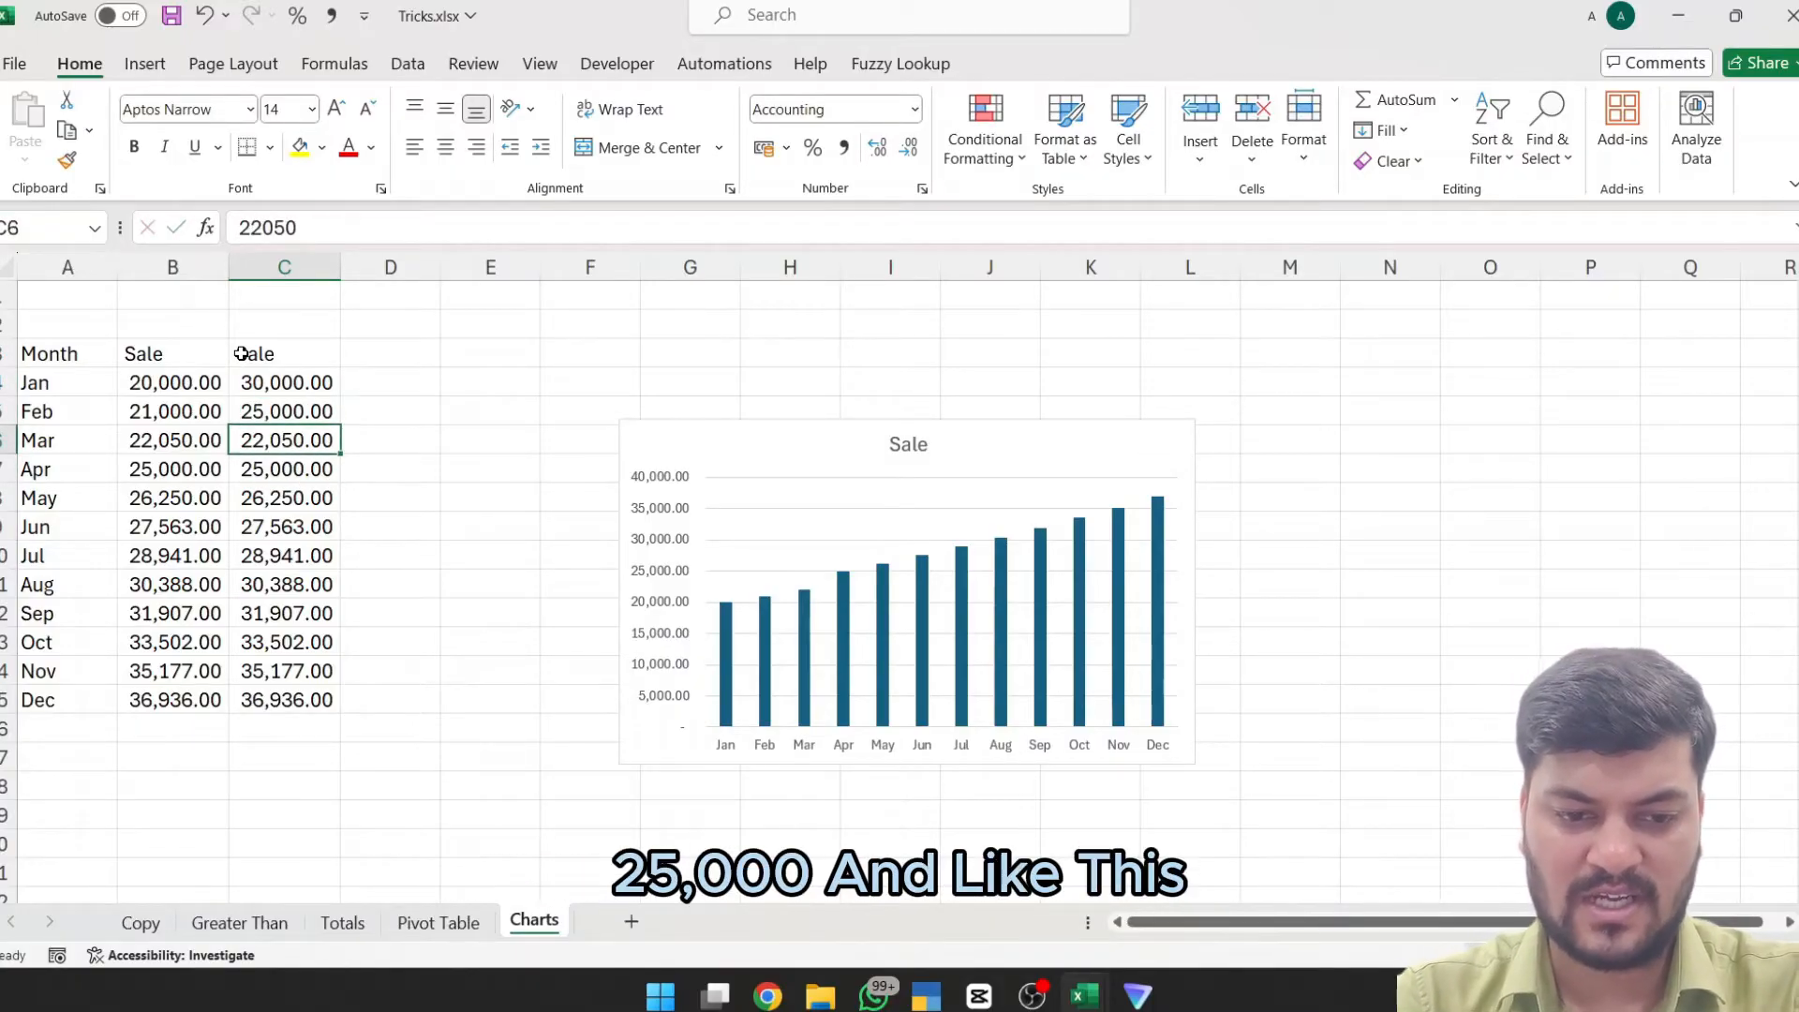
# Step: Add the second Sale column's values C4:C15 to the Sale chart as a second series by copying and pasting
pyautogui.press('Down')
pyautogui.press('Down')
pyautogui.press('Down')
pyautogui.press('Down')
pyautogui.click(242, 353)
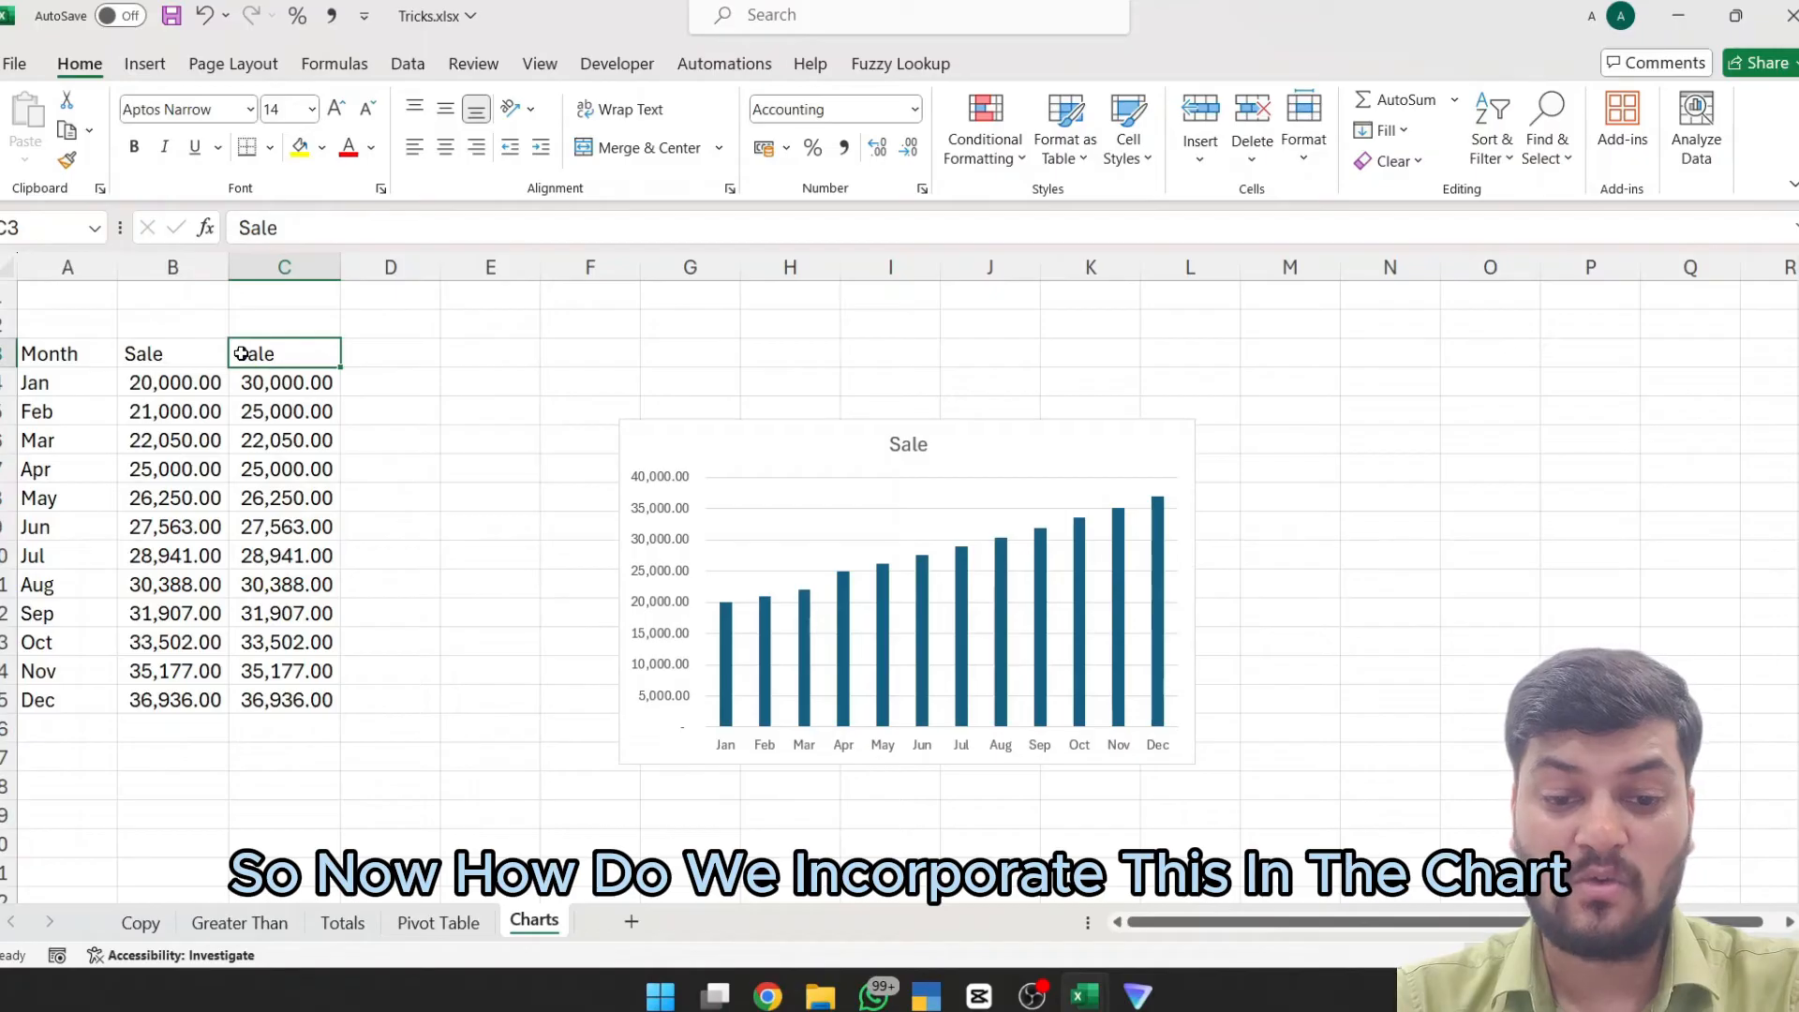
pyautogui.press('Down')
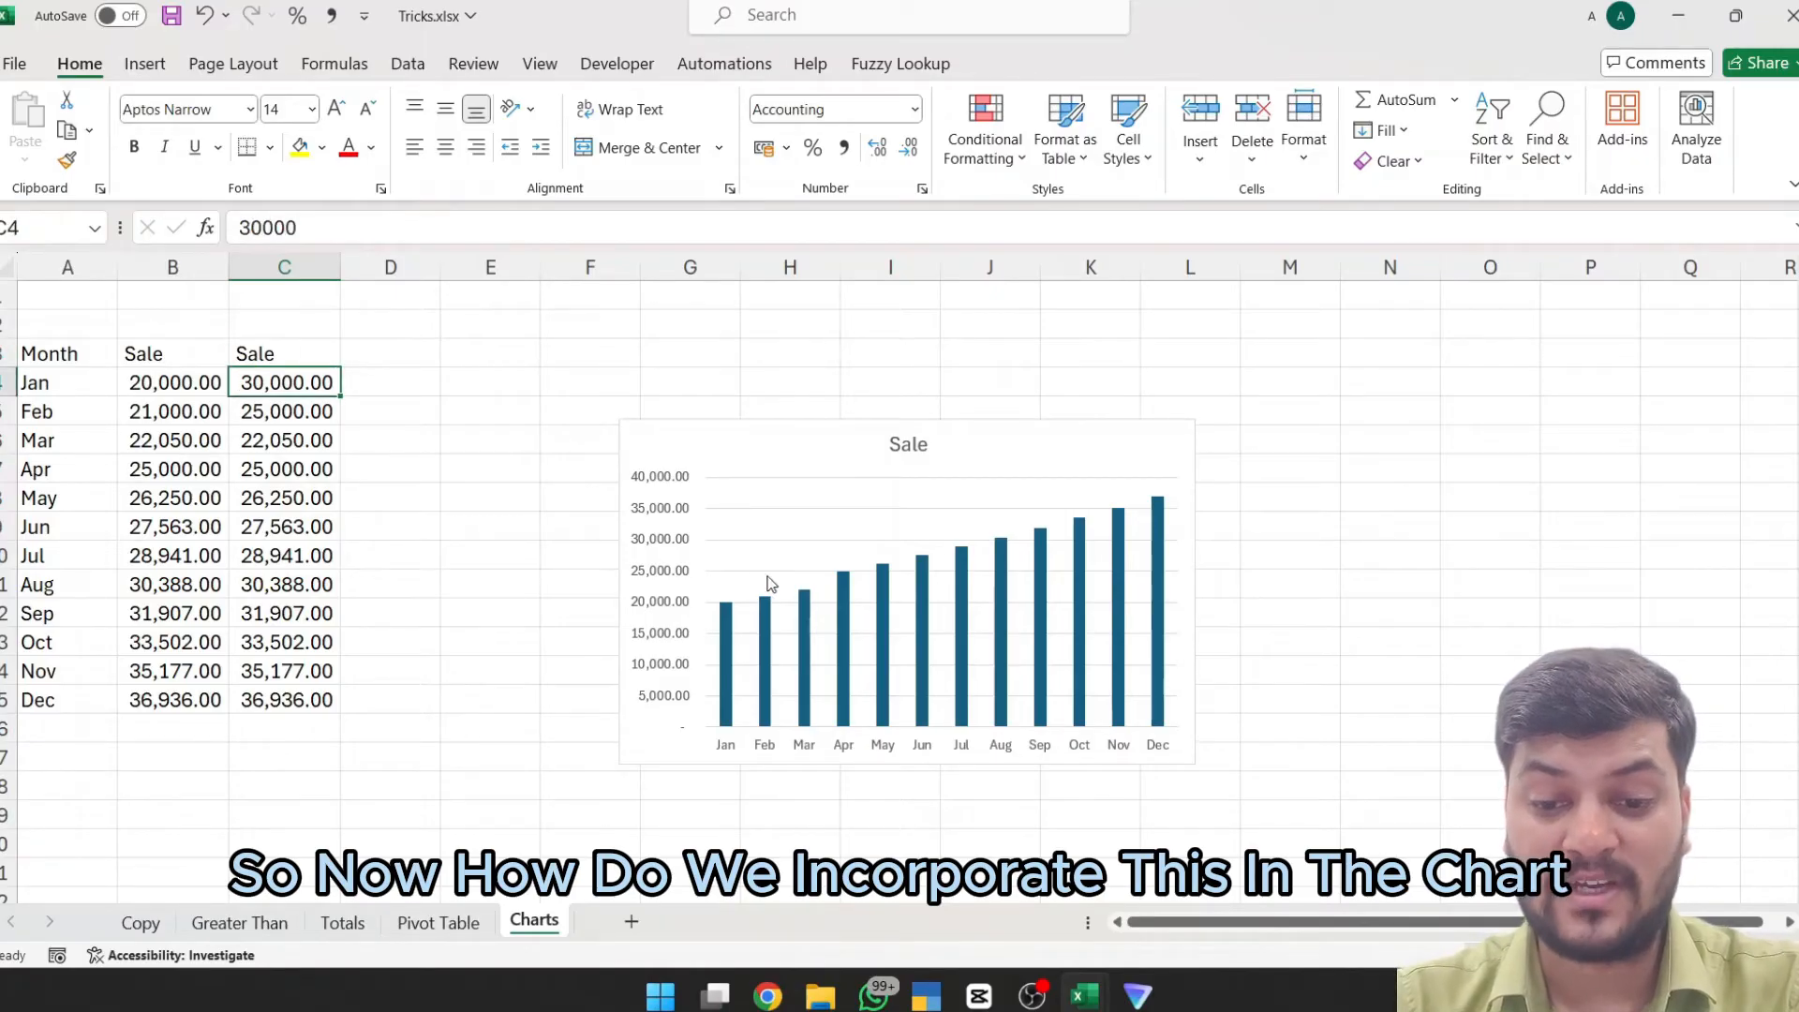
pyautogui.hotkey('ctrl', 'shift', 'Down')
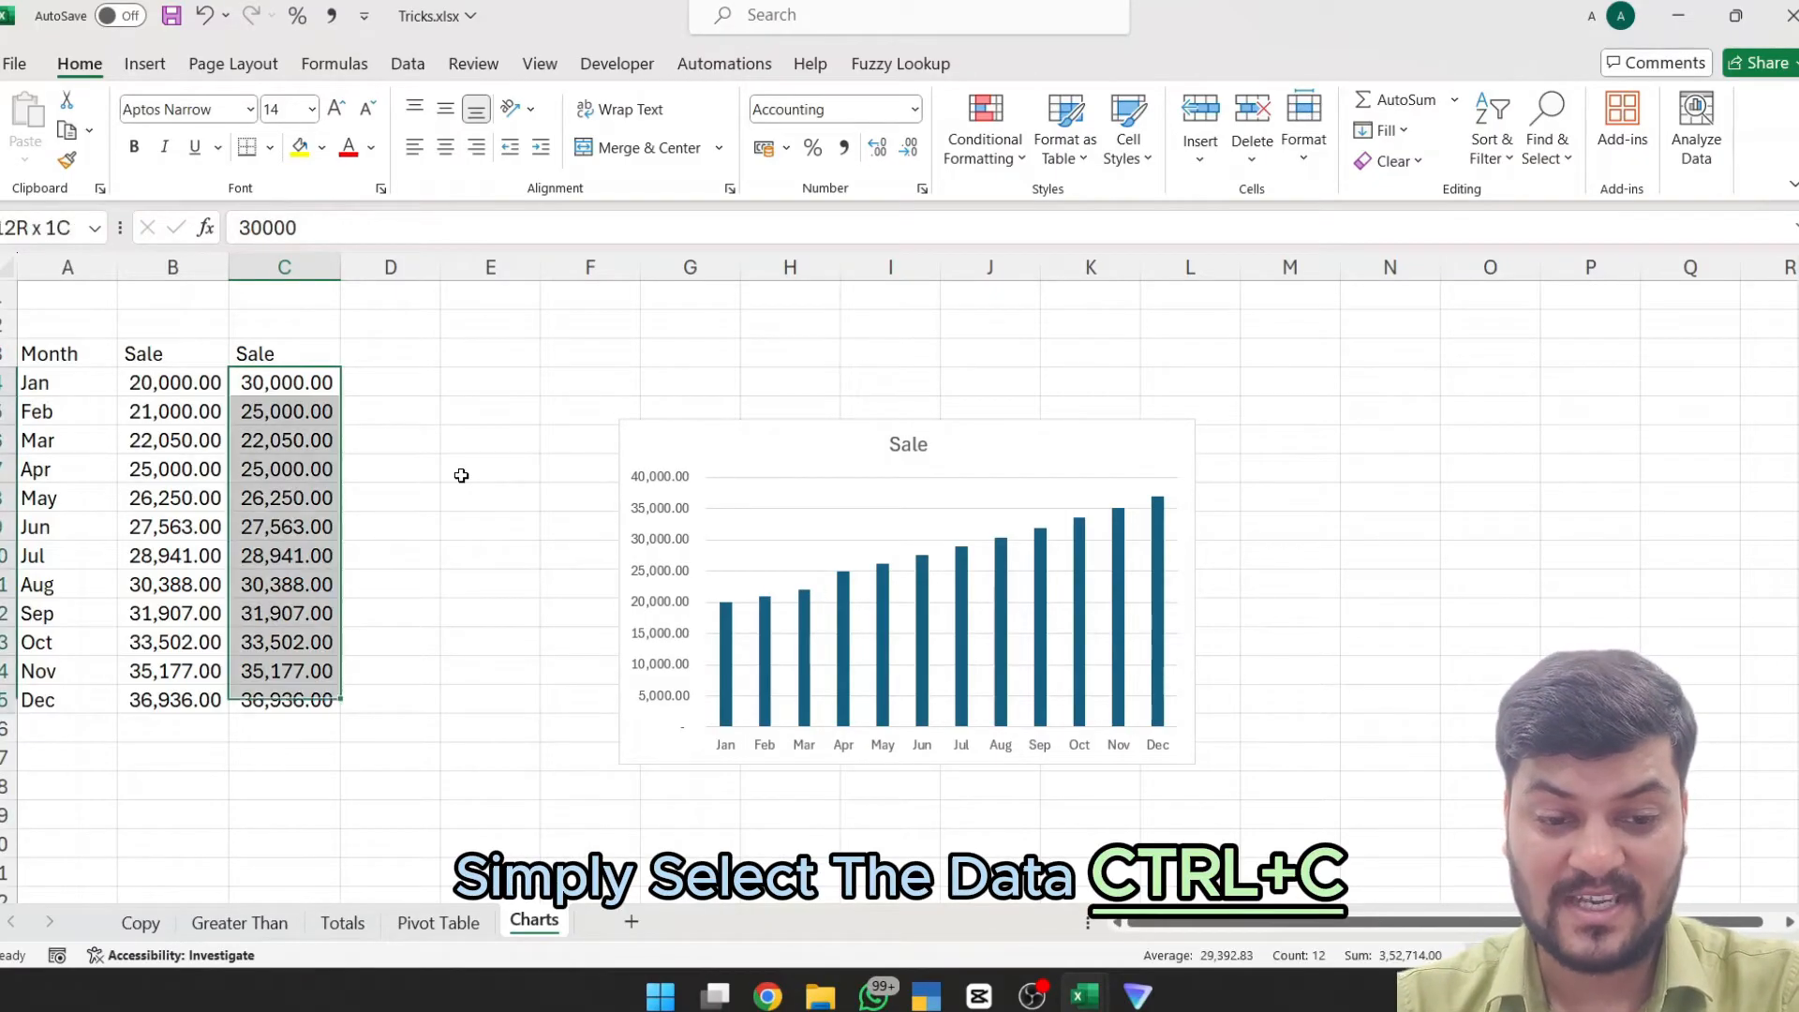
pyautogui.hotkey('ctrl', 'c')
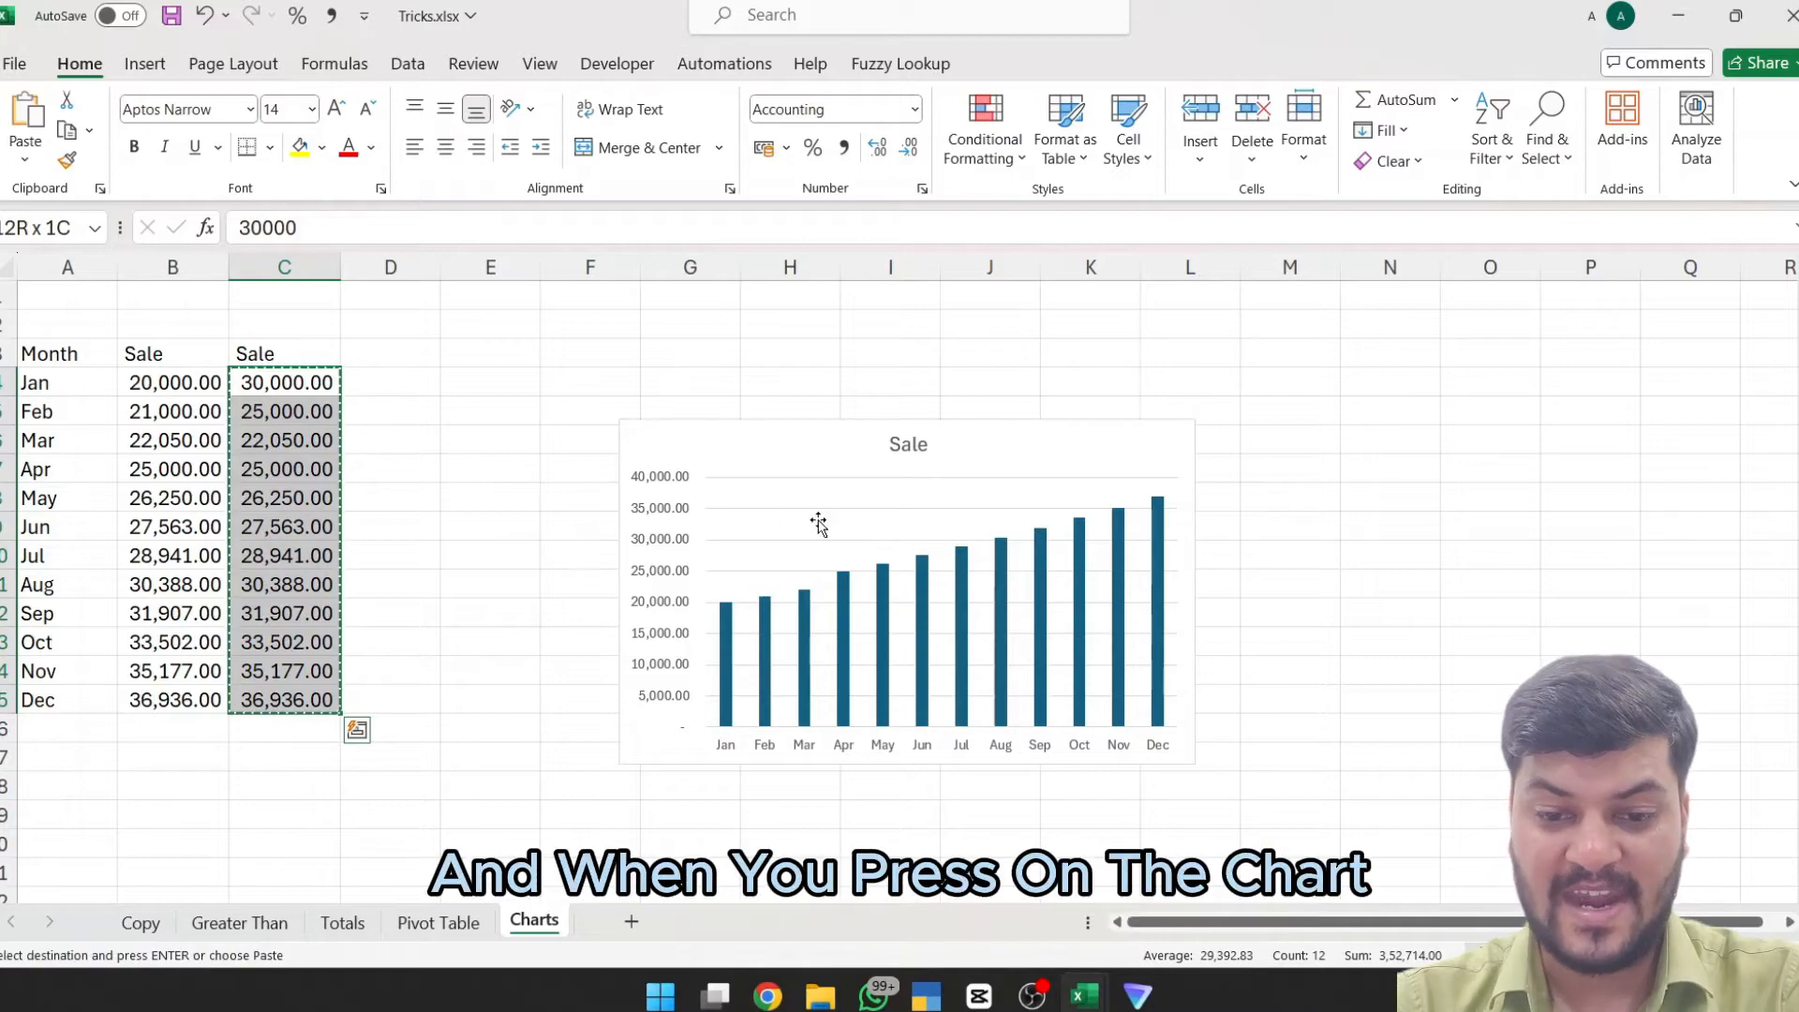
pyautogui.click(818, 525)
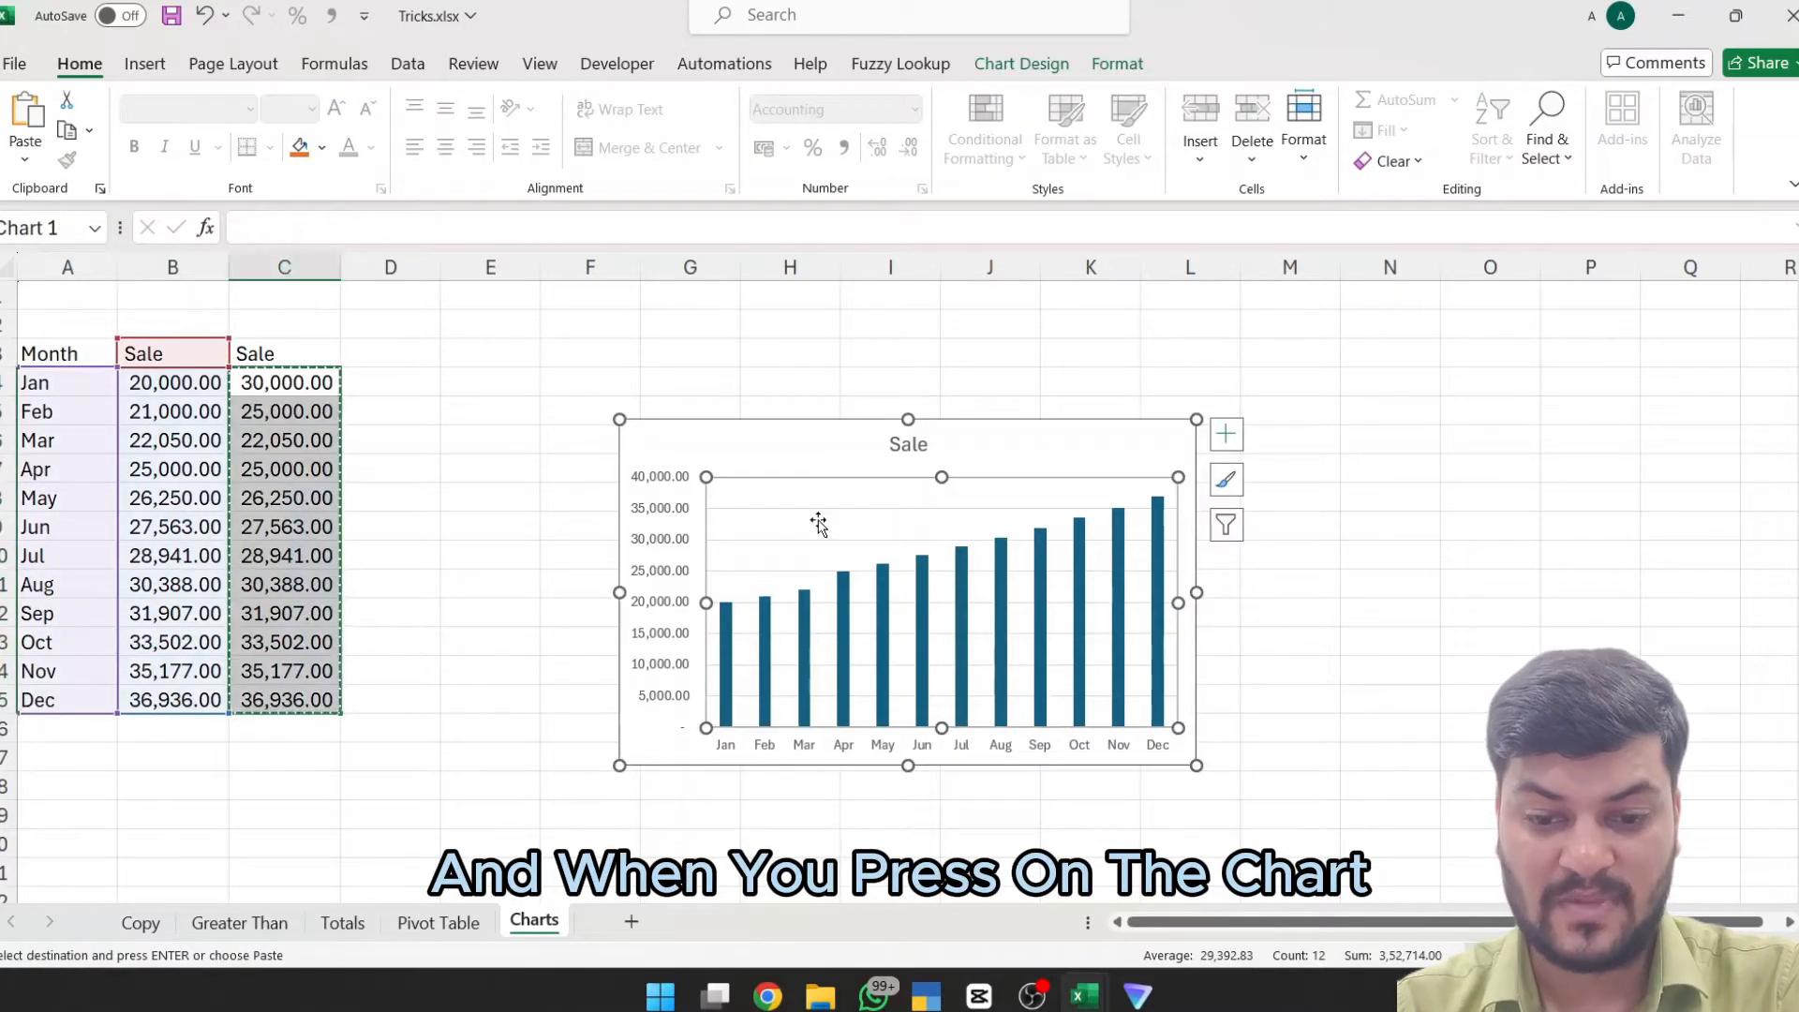
pyautogui.hotkey('ctrl', 'v')
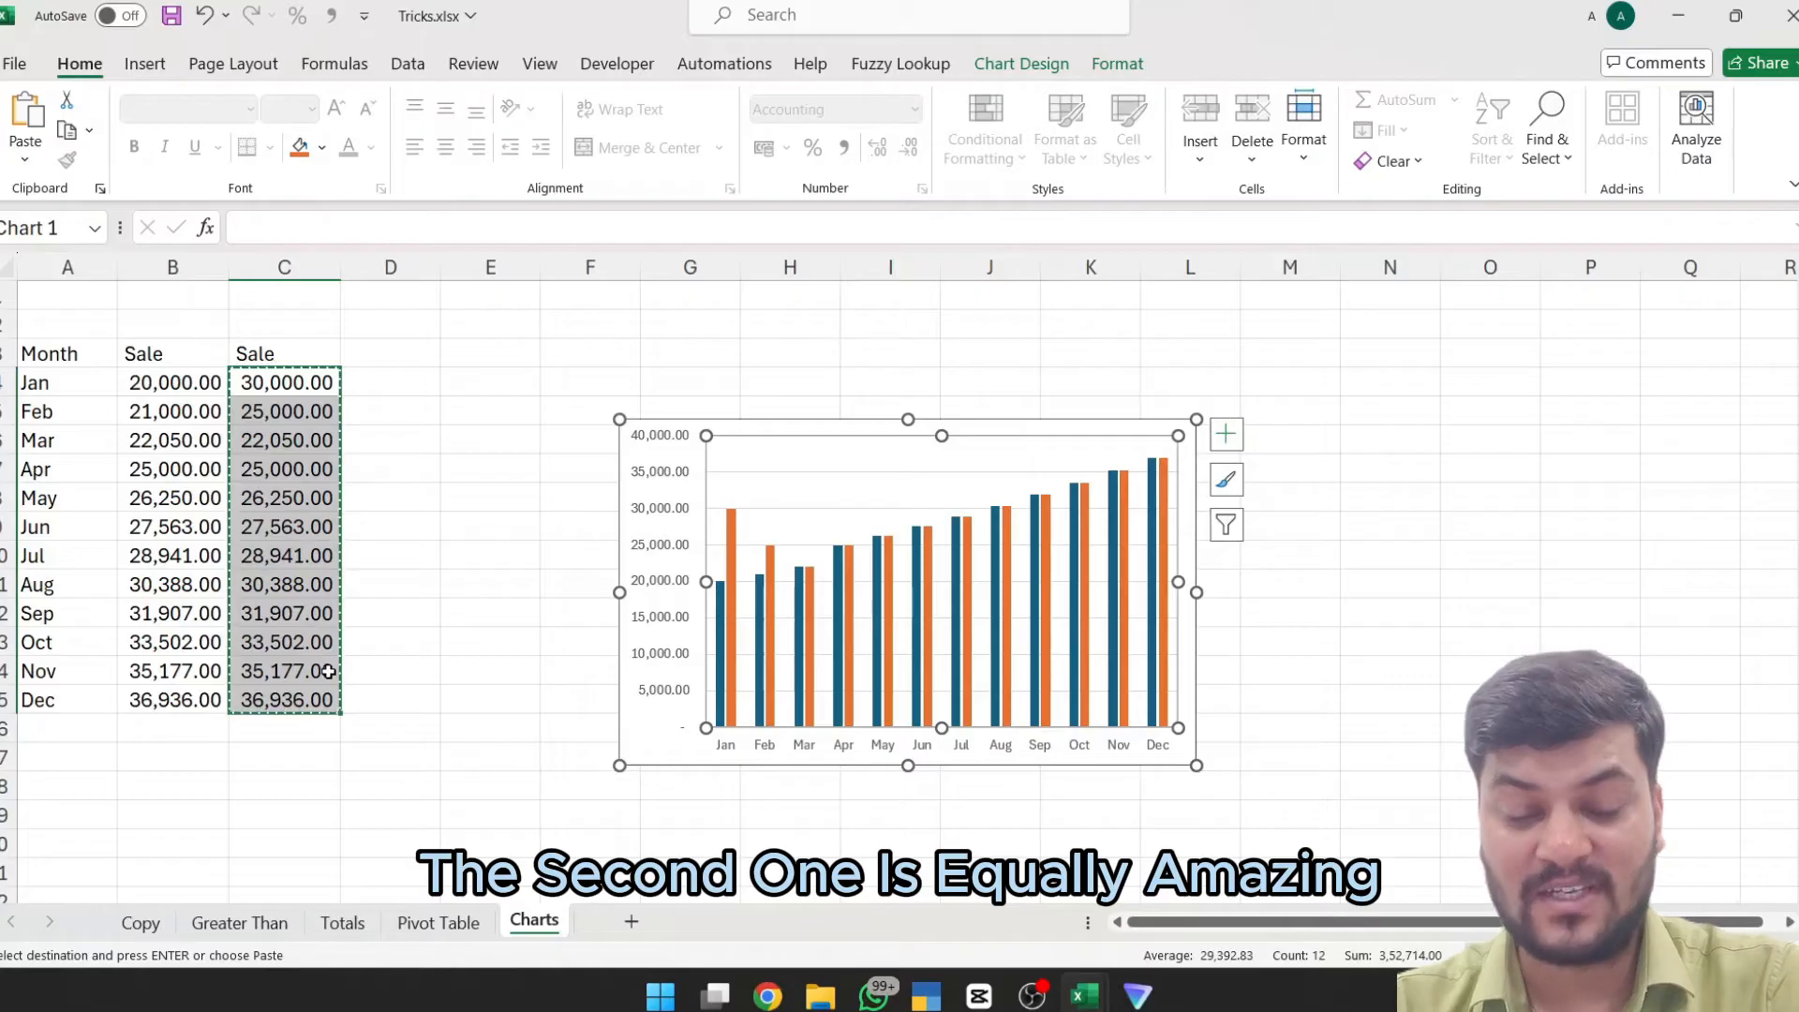
# Step: Delete the chart and the second Sale column, column C
pyautogui.click(659, 476)
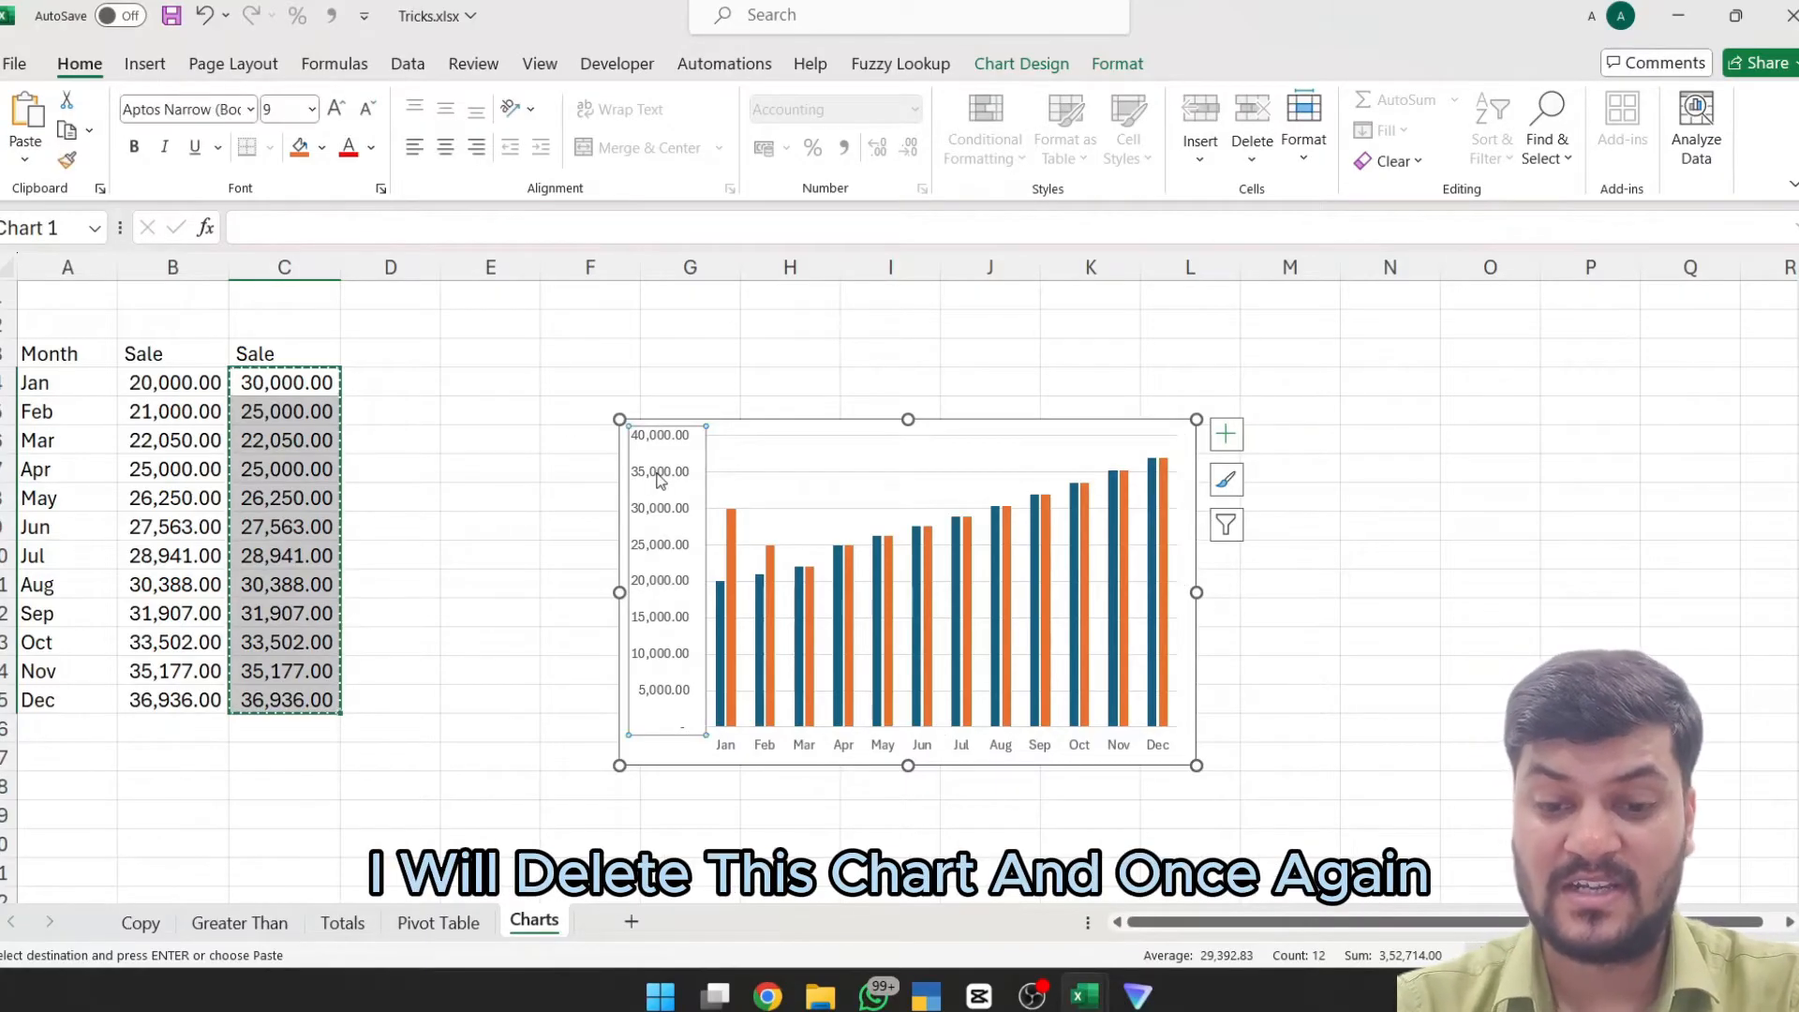
pyautogui.press('Delete')
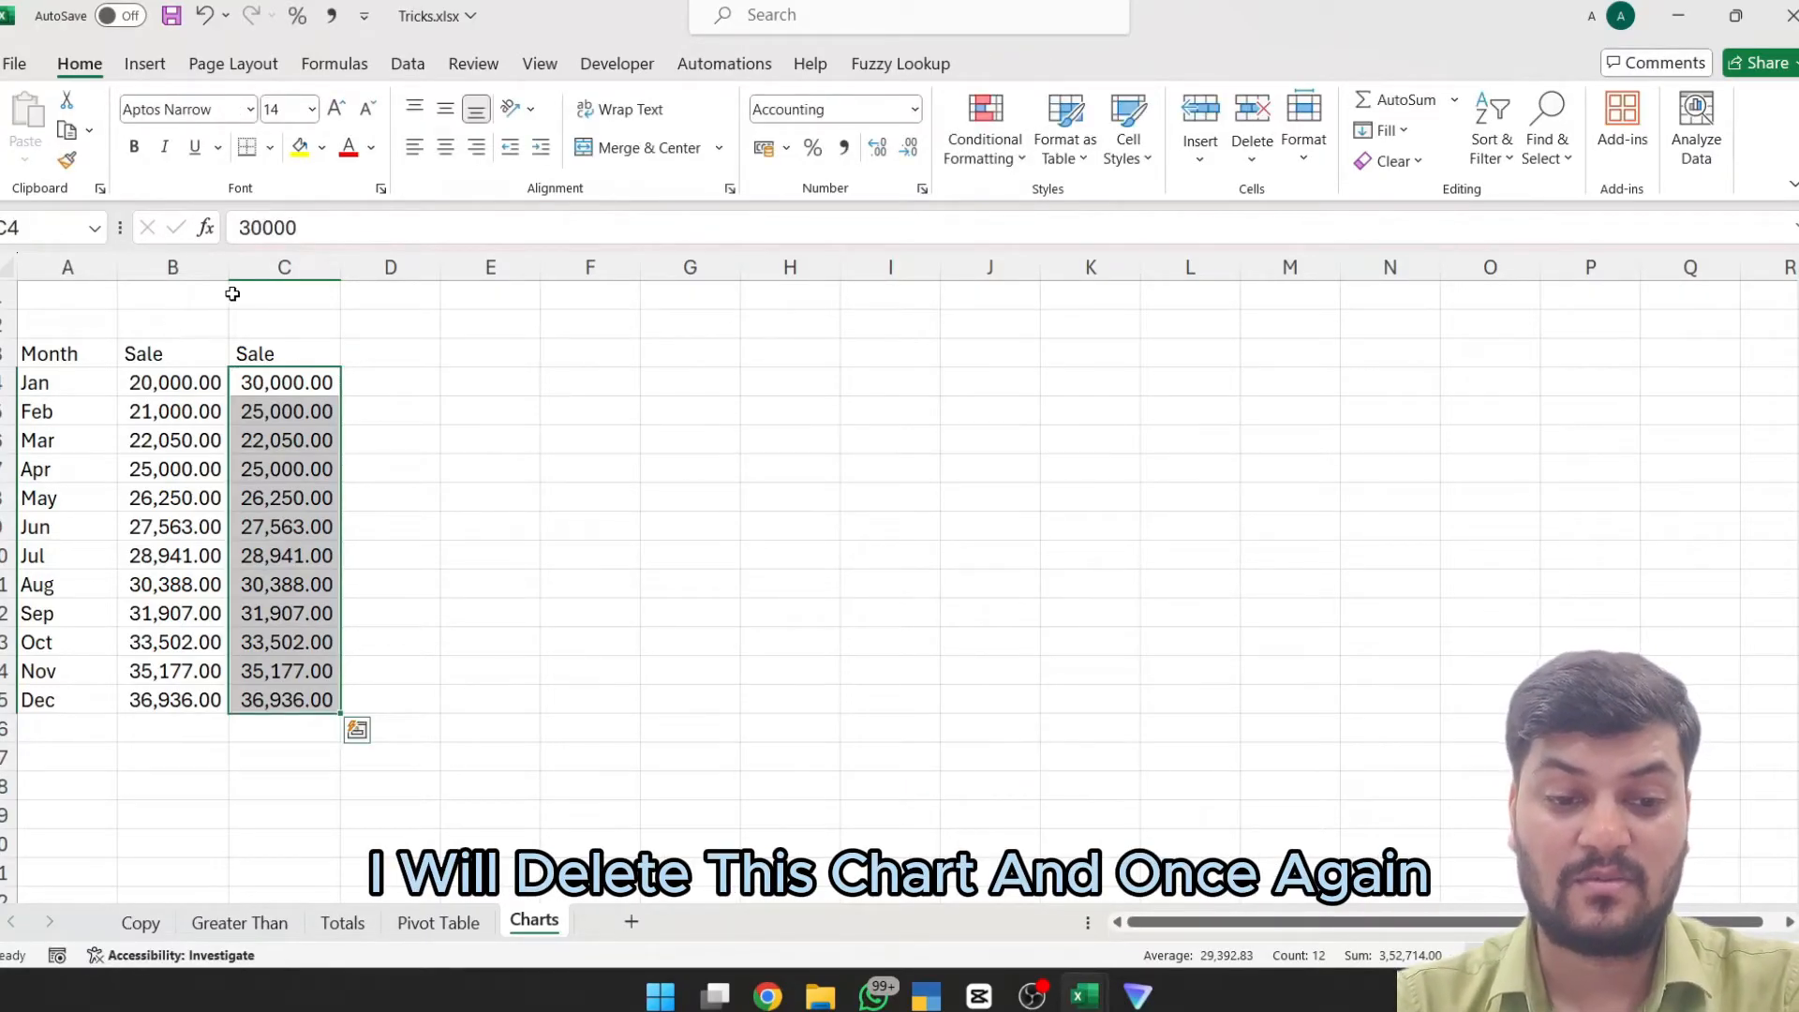
pyautogui.click(279, 267)
pyautogui.hotkey('ctrl', '-')
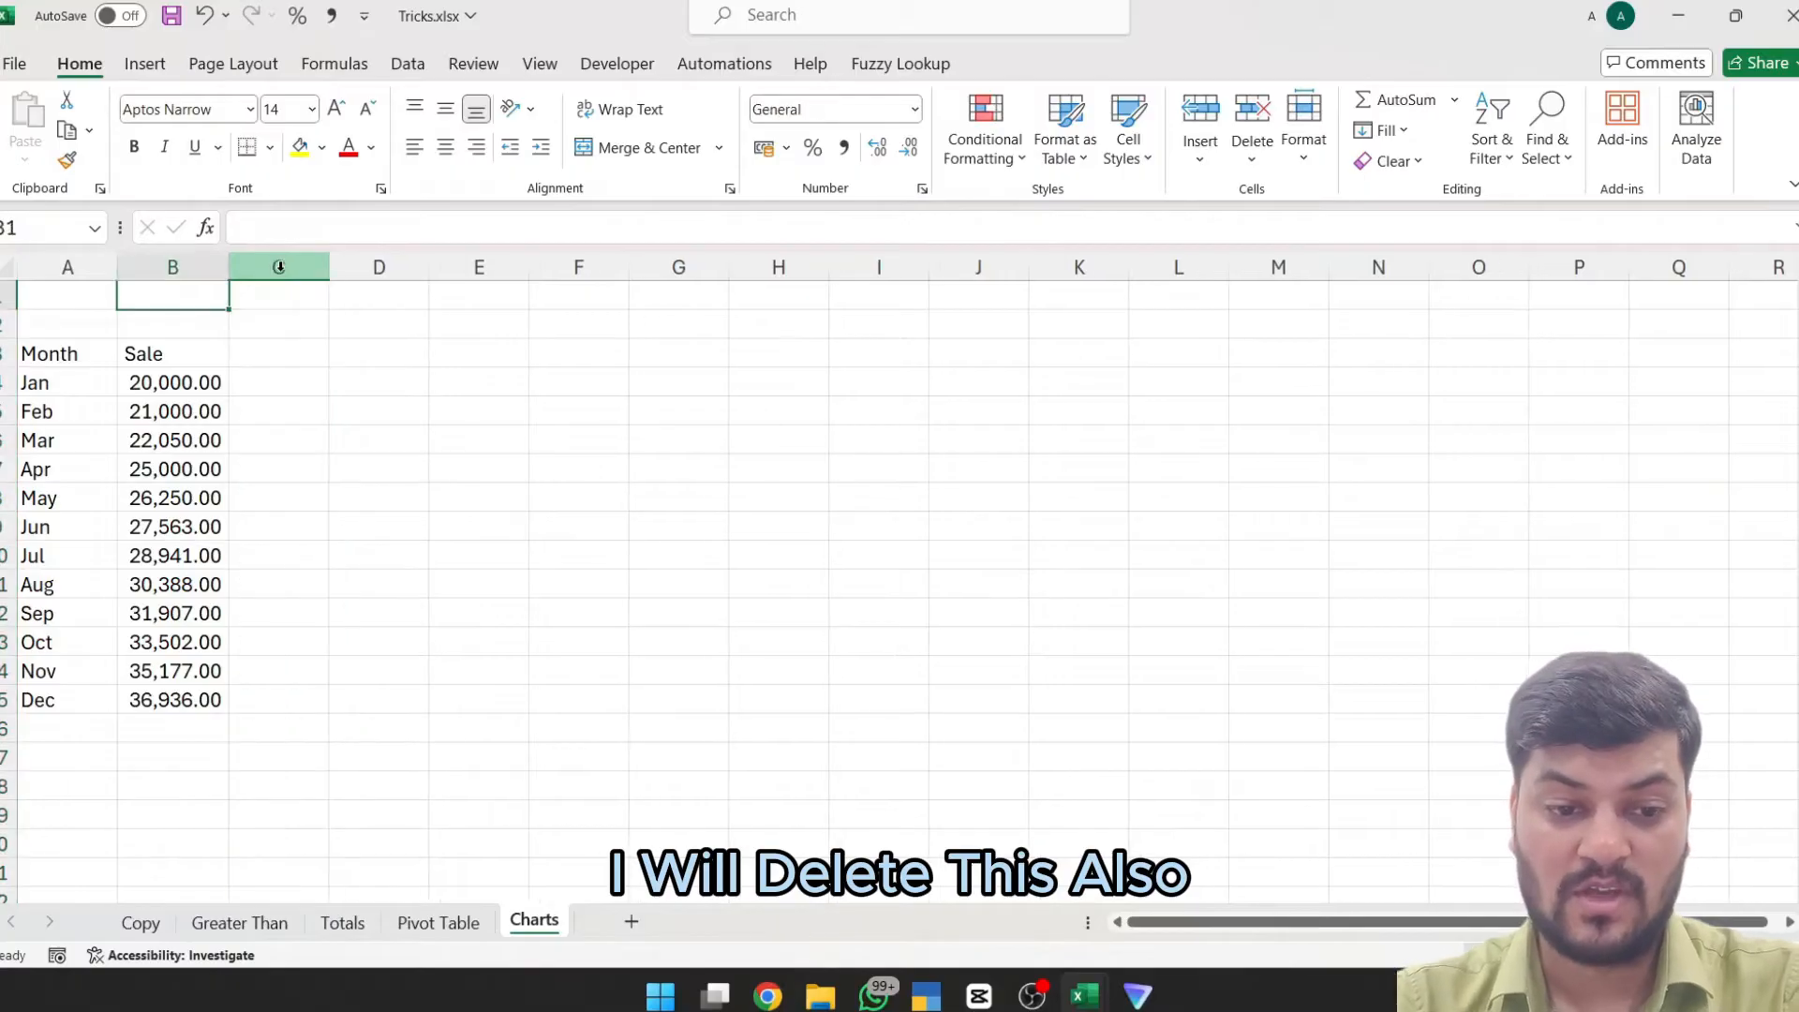
# Step: Insert the default column chart from the Month and Sale data A3:B15
pyautogui.press('Left')
pyautogui.press('Down')
pyautogui.press('Down')
pyautogui.hotkey('ctrl', 'shift', 'Right')
pyautogui.hotkey('ctrl', 'shift', 'Down')
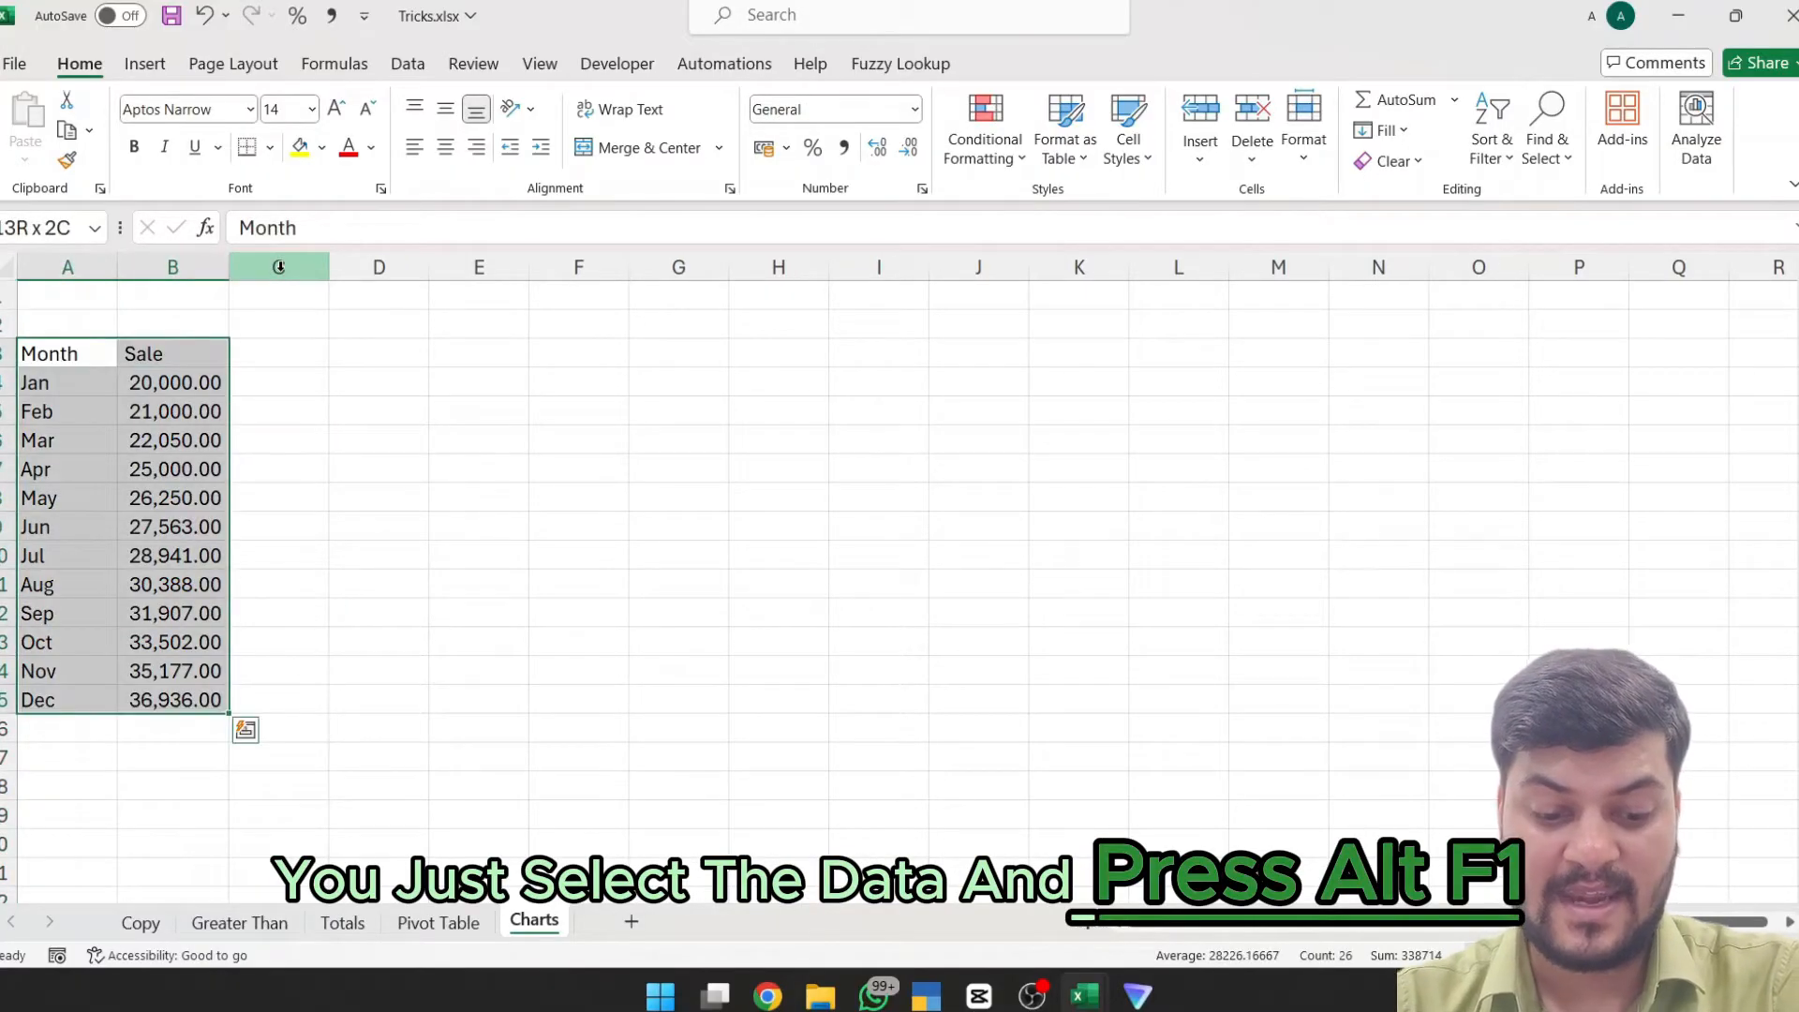
pyautogui.hotkey('alt', 'F1')
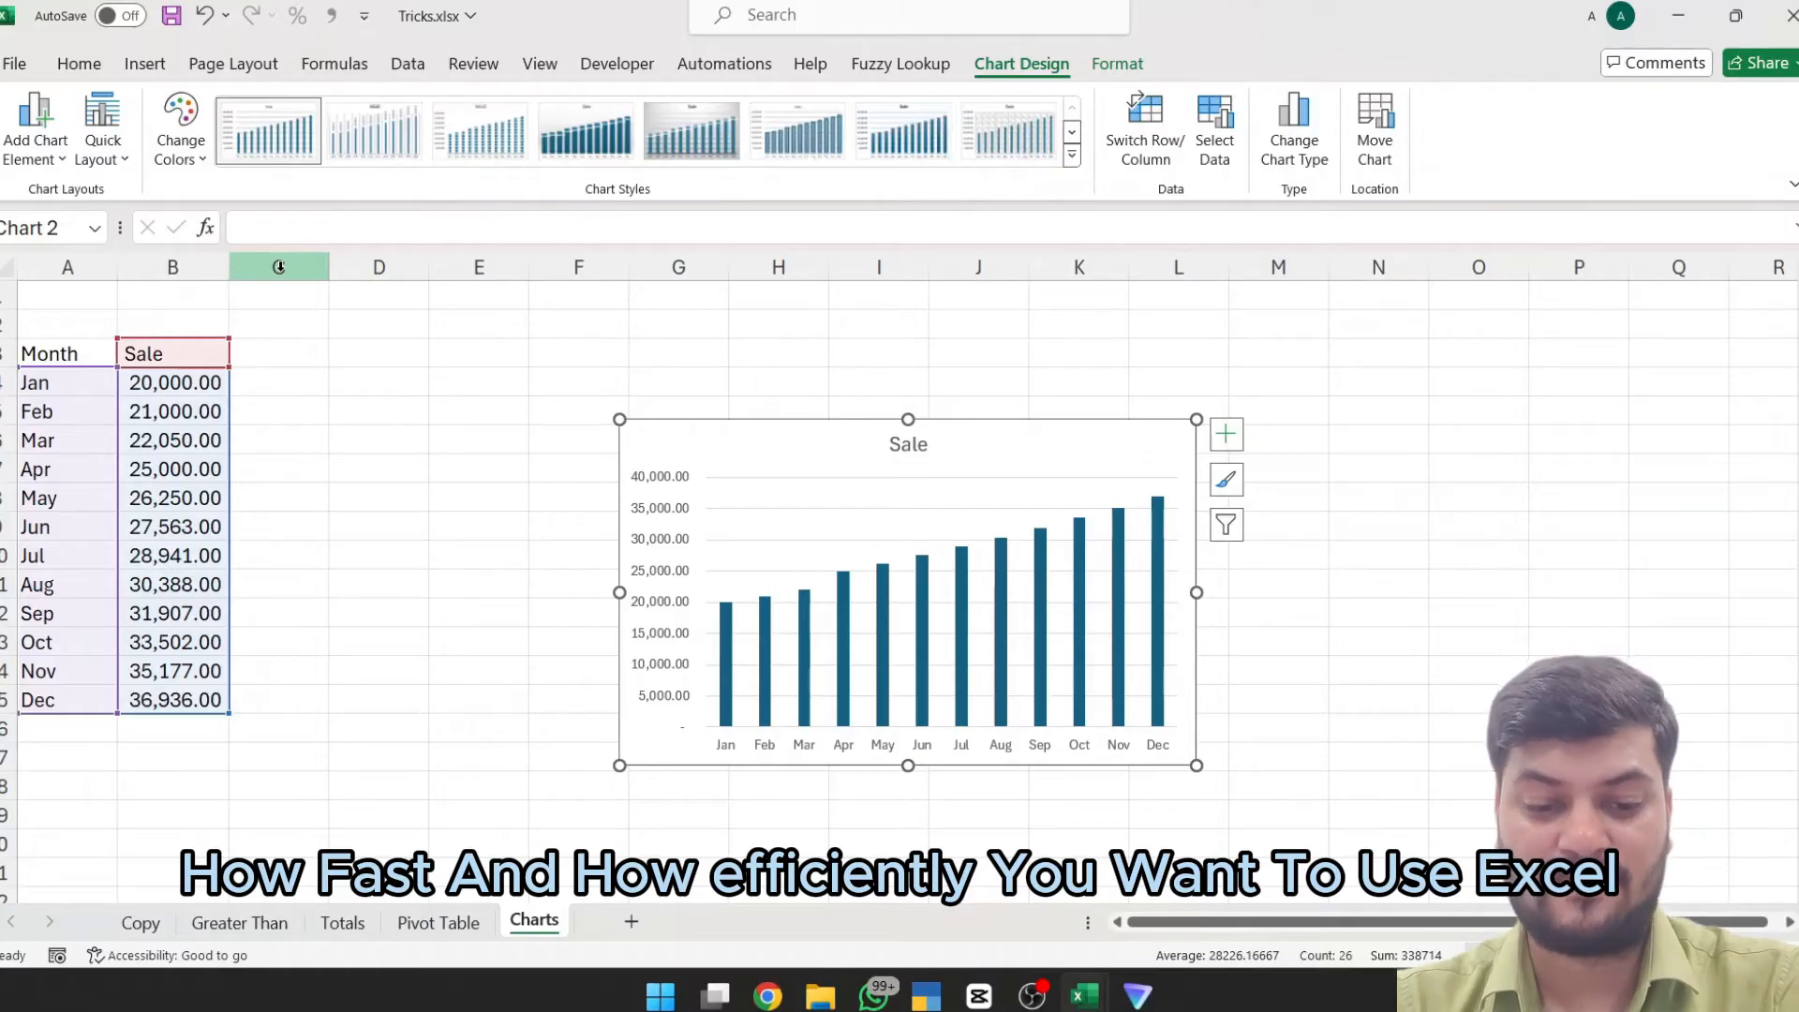
pyautogui.click(263, 405)
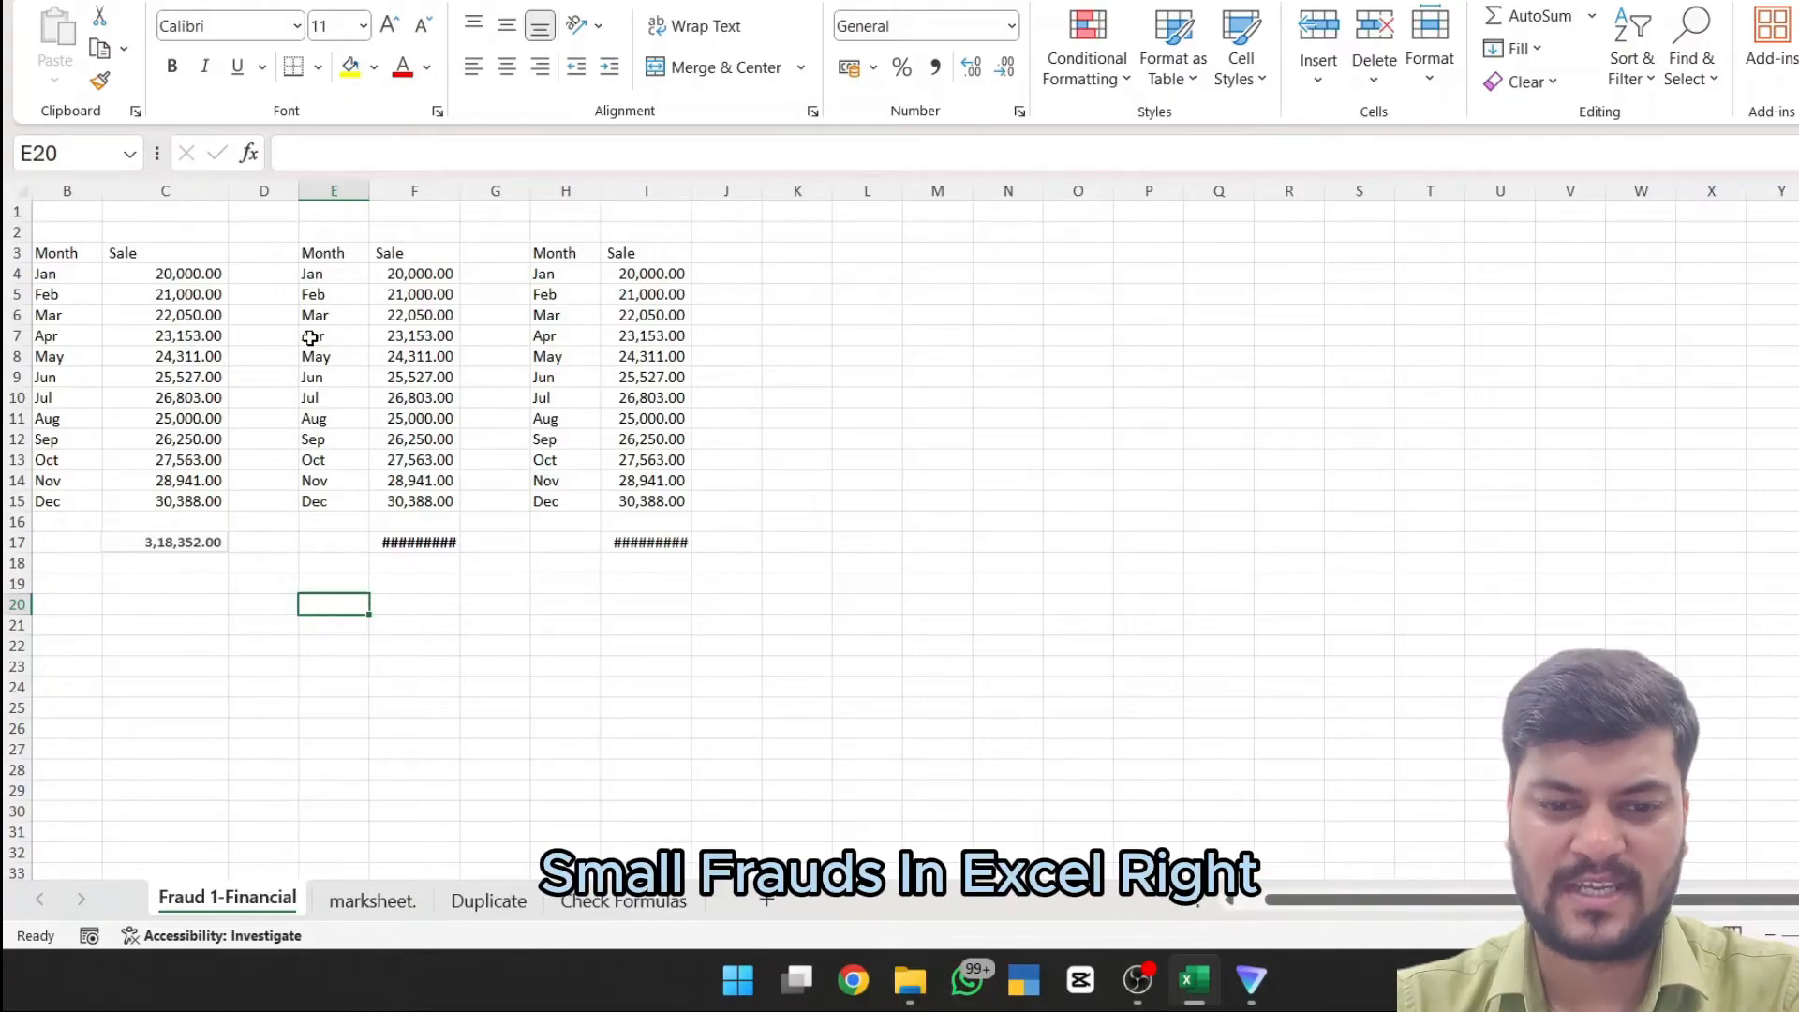
# Step: AutoFit the widths of columns F through I on the Fraud 1-Financial sheet
pyautogui.press('Right')
pyautogui.press('Up')
pyautogui.press('Up')
pyautogui.hotkey('ctrl', 'space')
pyautogui.hotkey('shift', 'Right')
pyautogui.hotkey('shift', 'Right')
pyautogui.hotkey('shift', 'Right')
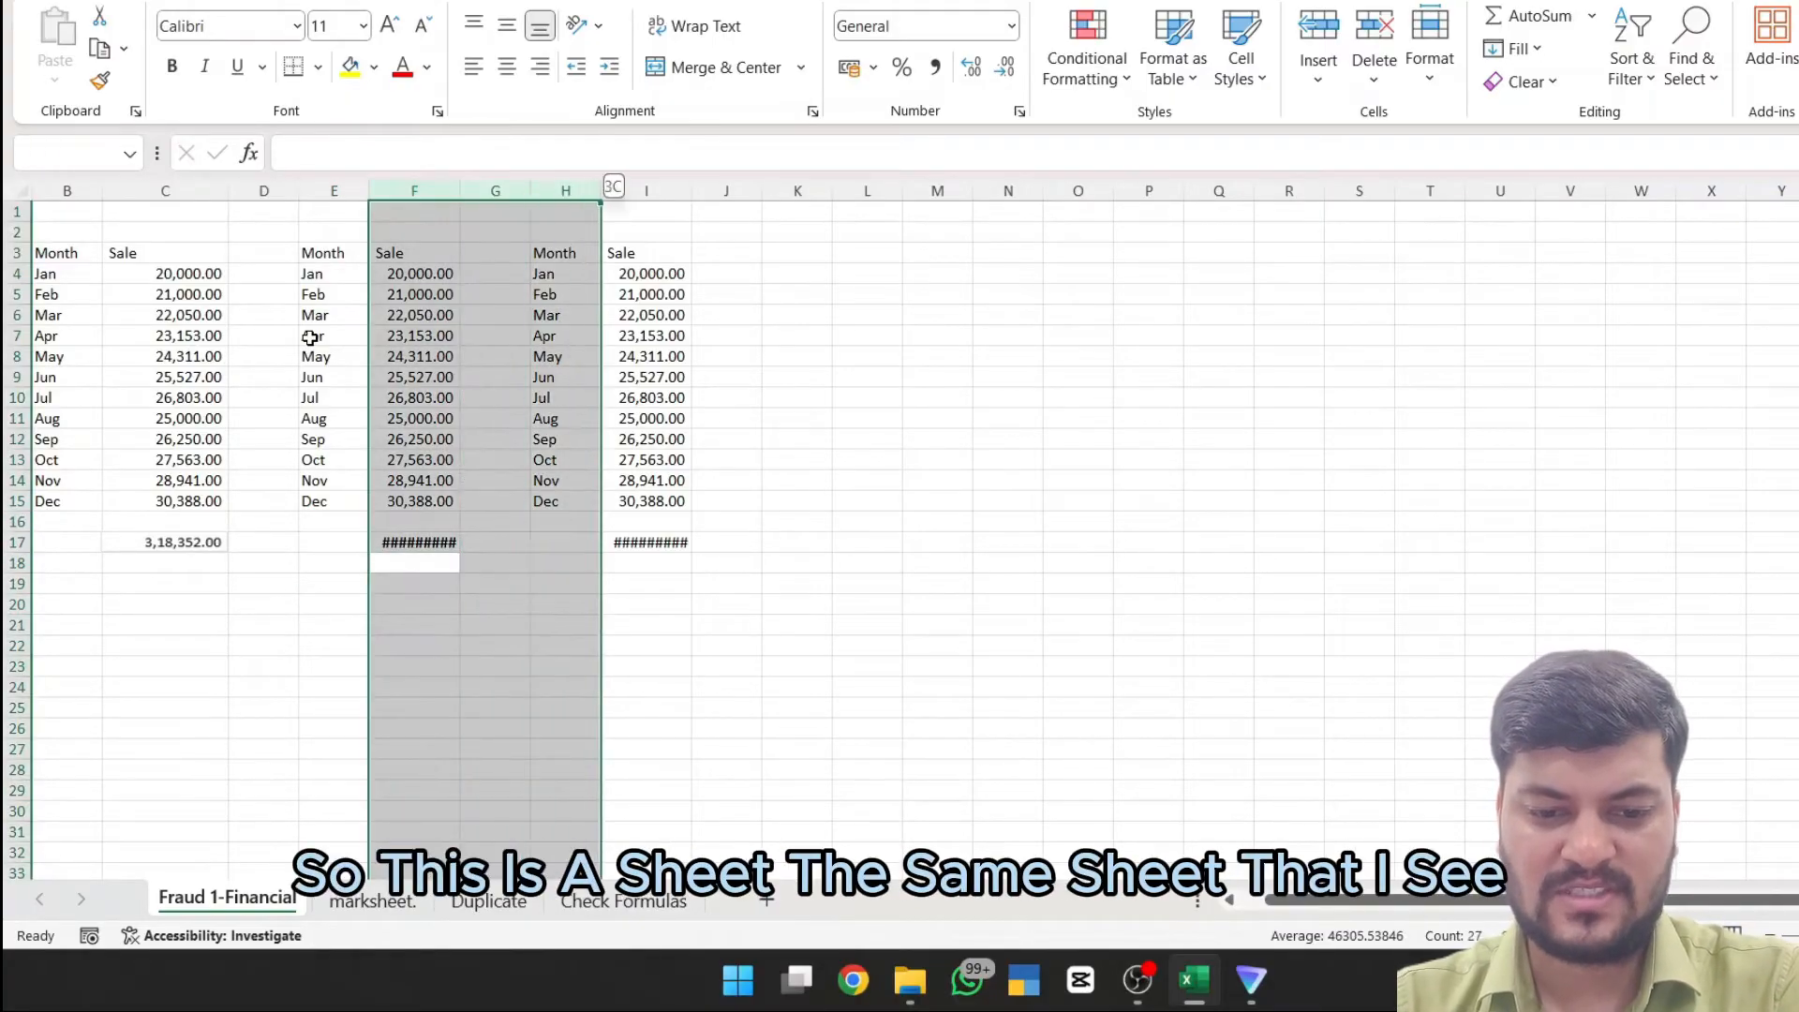
pyautogui.hotkey('alt', 'h')
pyautogui.press('o')
pyautogui.press('i')
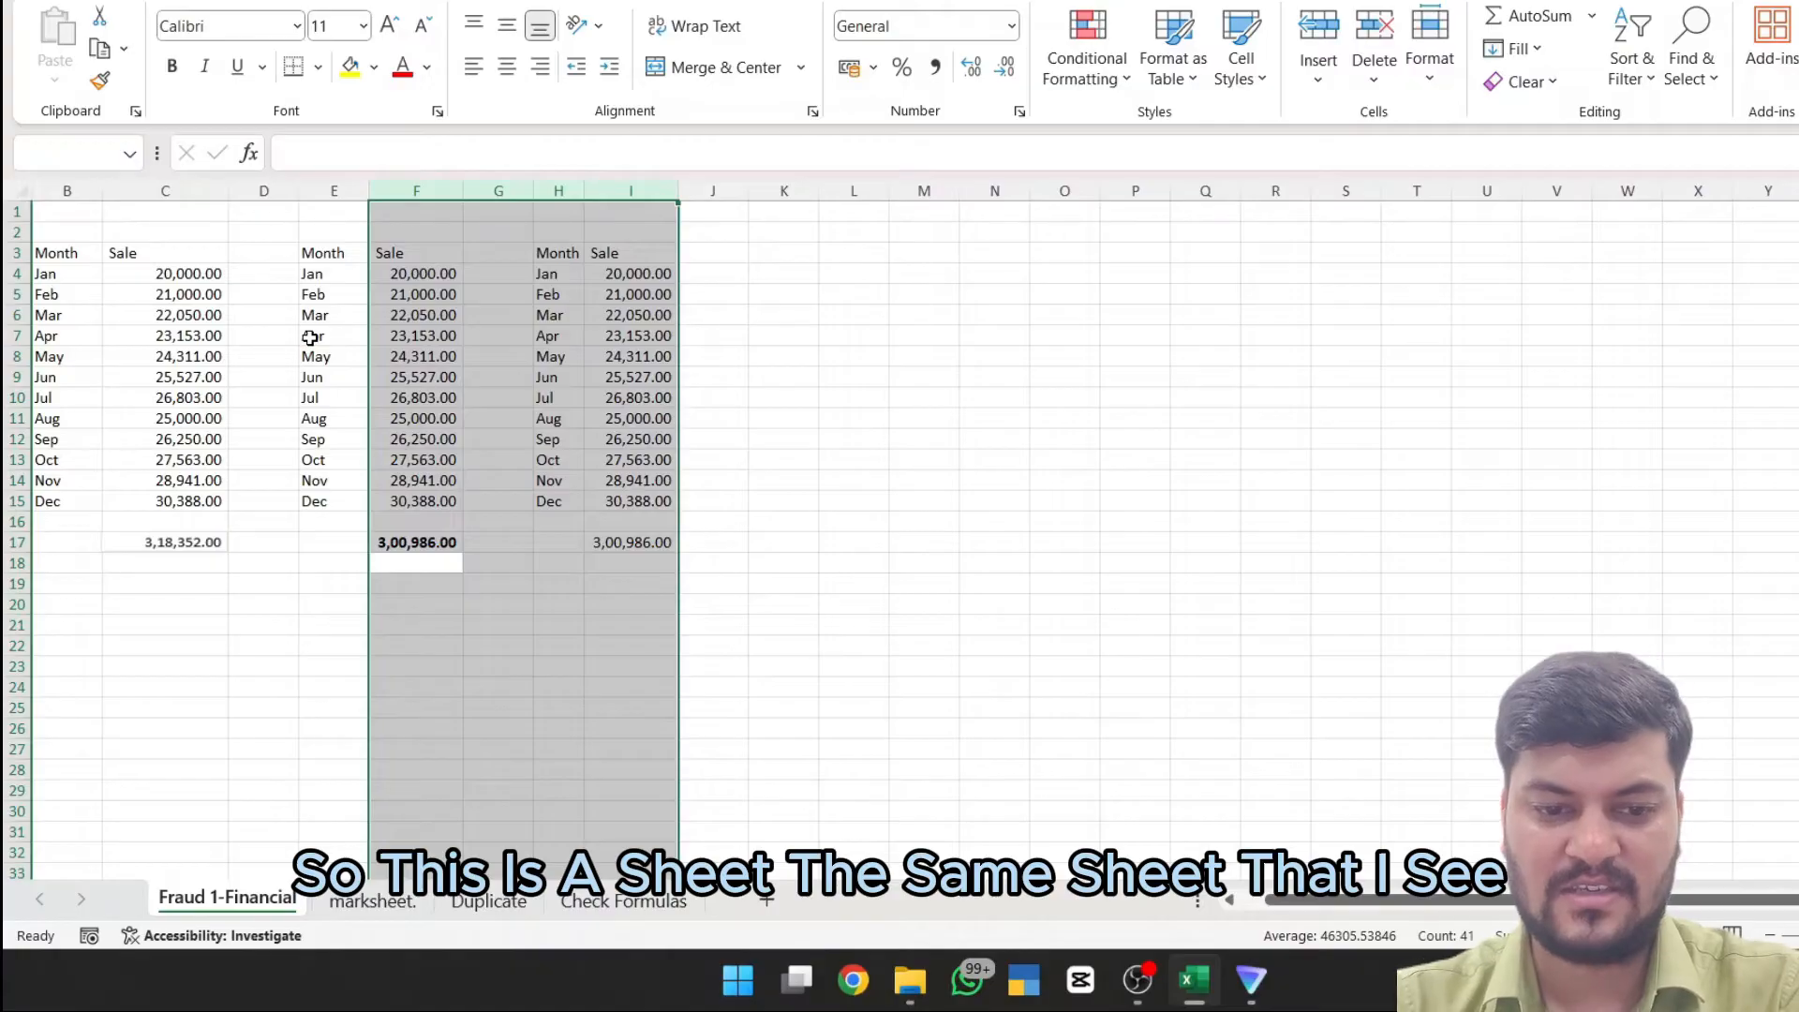
# Step: Look through the Month and Sale tables on the Fraud 1-Financial sheet and compare their values
pyautogui.press('Up')
pyautogui.press('Up')
pyautogui.press('Up')
pyautogui.press('Up')
pyautogui.press('Up')
pyautogui.press('Up')
pyautogui.press('Up')
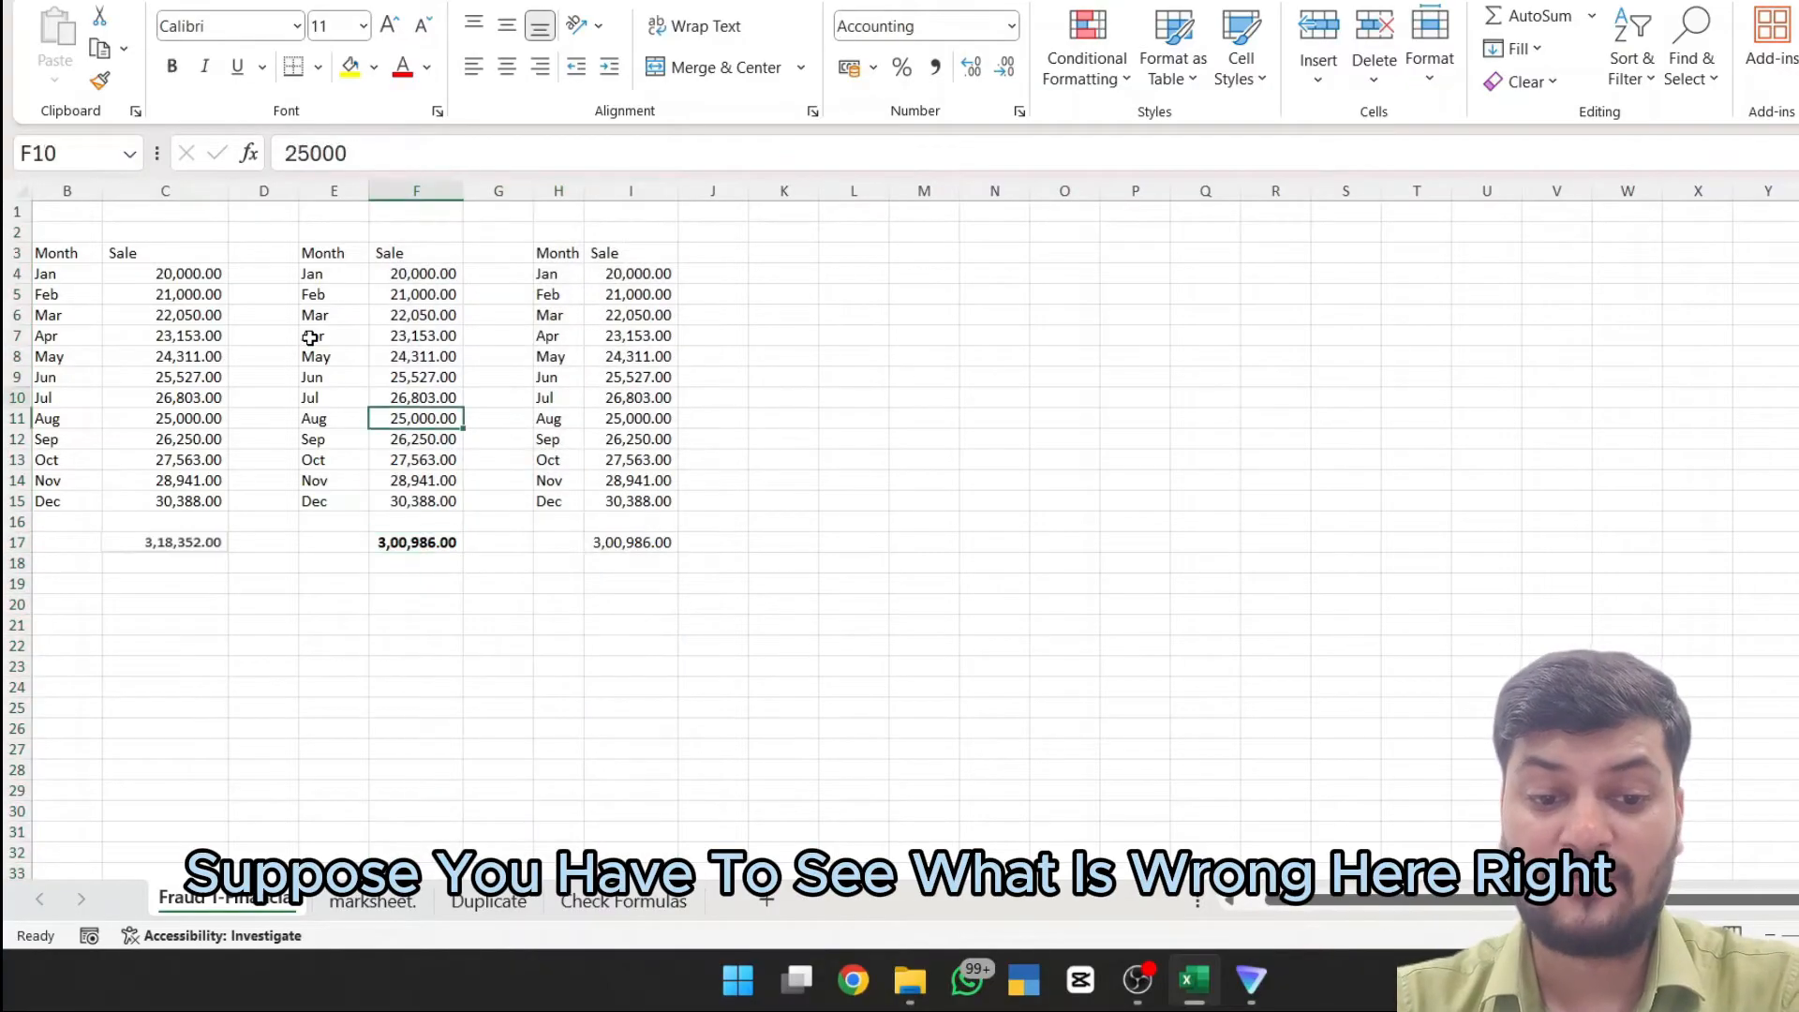
pyautogui.press('Up')
pyautogui.press('Up')
pyautogui.press('Up')
pyautogui.press('Up')
pyautogui.press('Up')
pyautogui.press('Up')
pyautogui.press('Up')
pyautogui.press('Up')
pyautogui.press('Left')
pyautogui.press('Left')
pyautogui.press('Left')
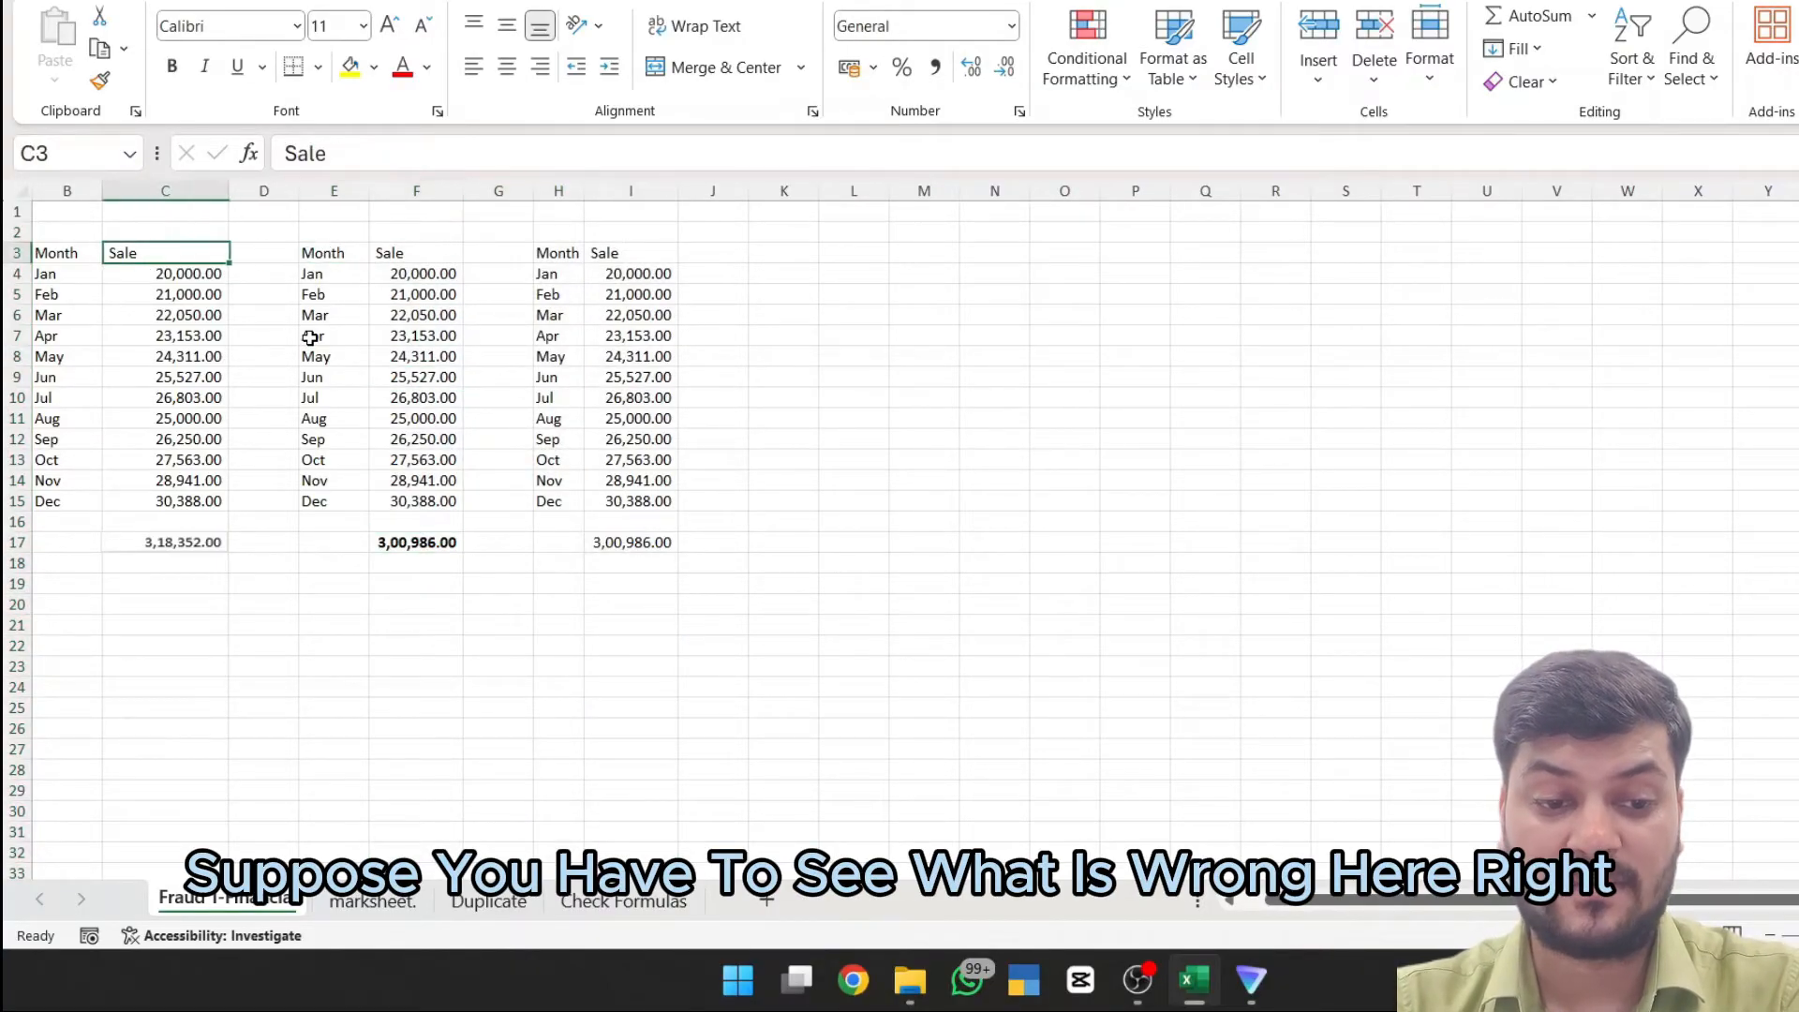
pyautogui.press('Left')
pyautogui.press('Down')
pyautogui.press('Down')
pyautogui.press('Right')
pyautogui.press('Right')
pyautogui.press('Right')
pyautogui.press('Right')
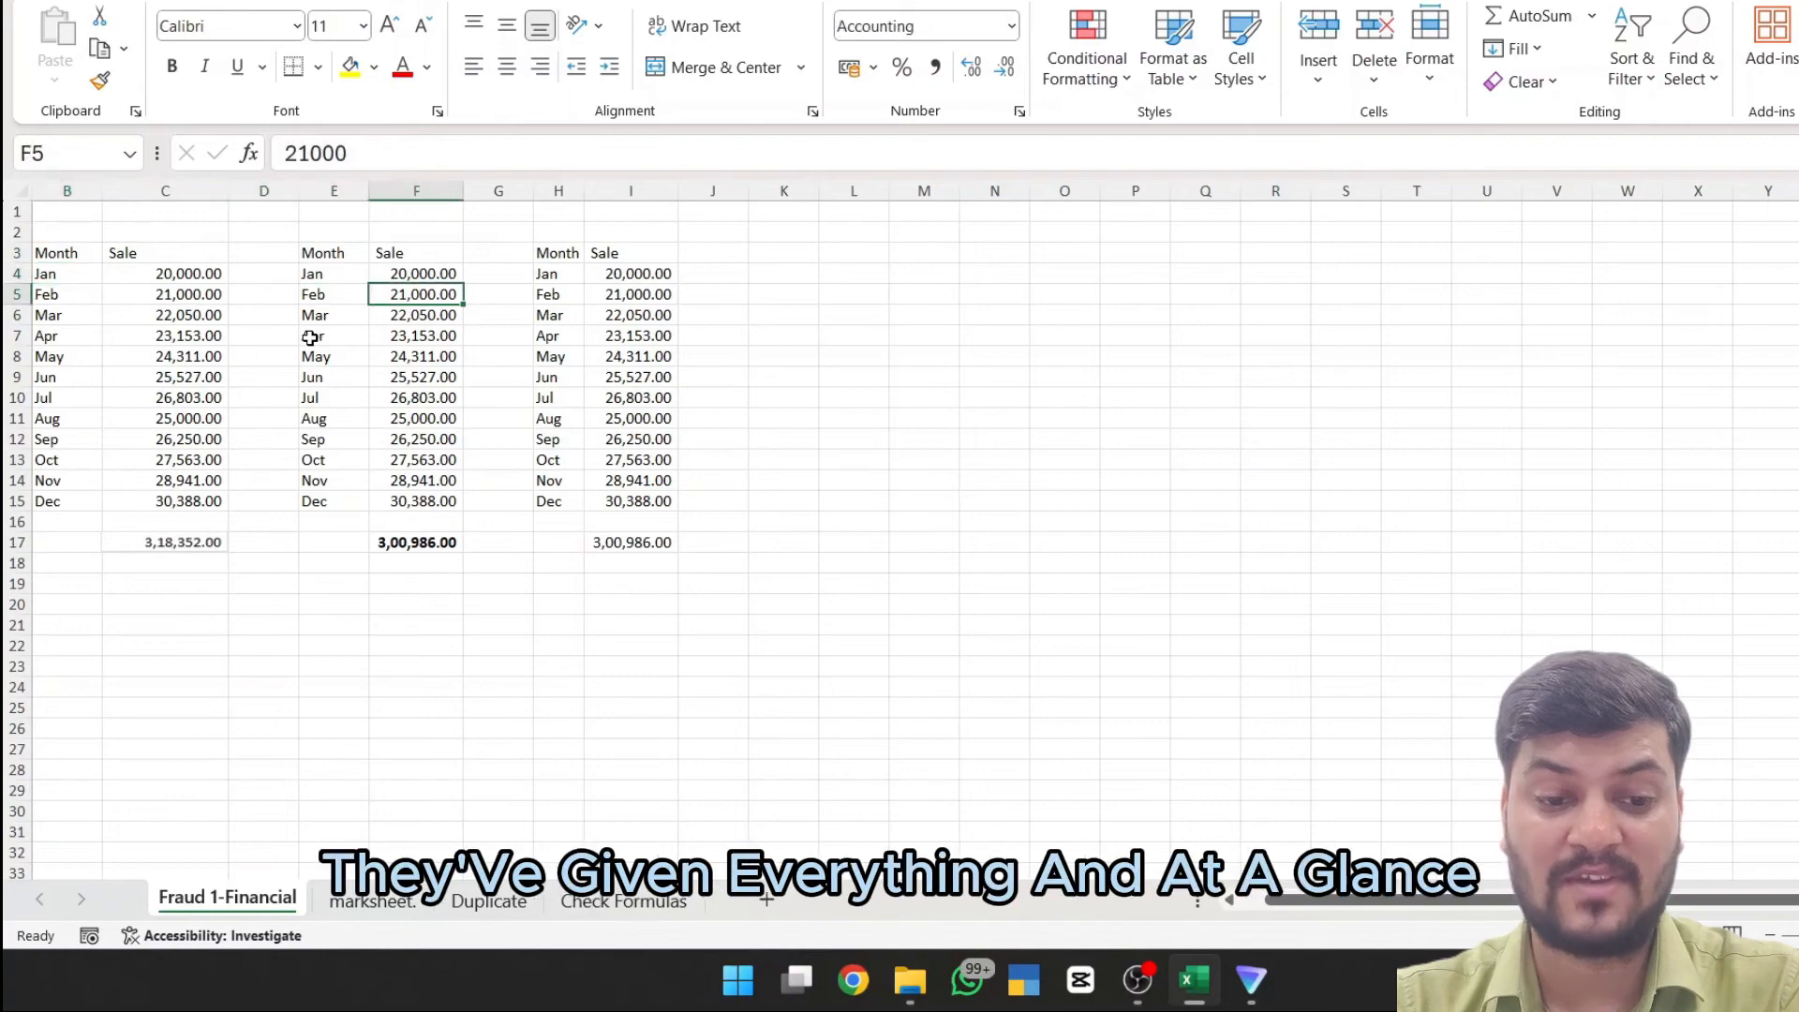
pyautogui.press('Left')
pyautogui.press('Left')
pyautogui.press('Left')
pyautogui.press('Left')
pyautogui.press('Right')
pyautogui.press('Right')
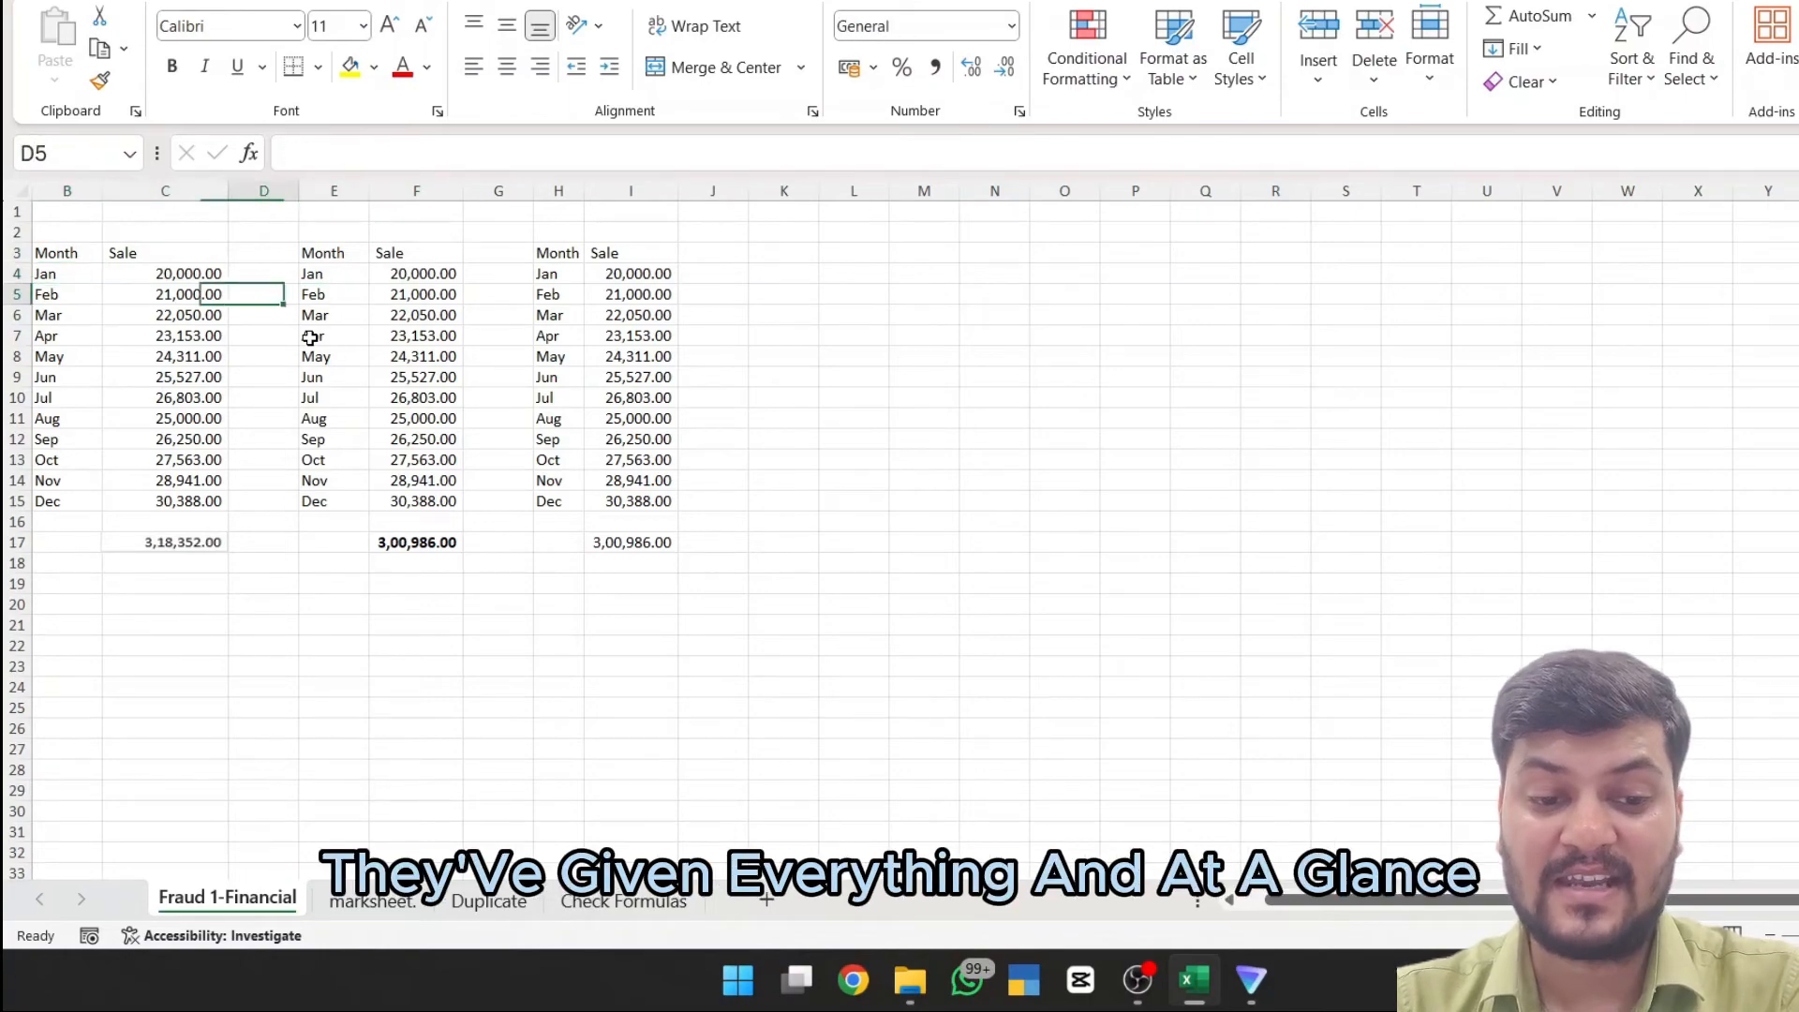
pyautogui.press('Left')
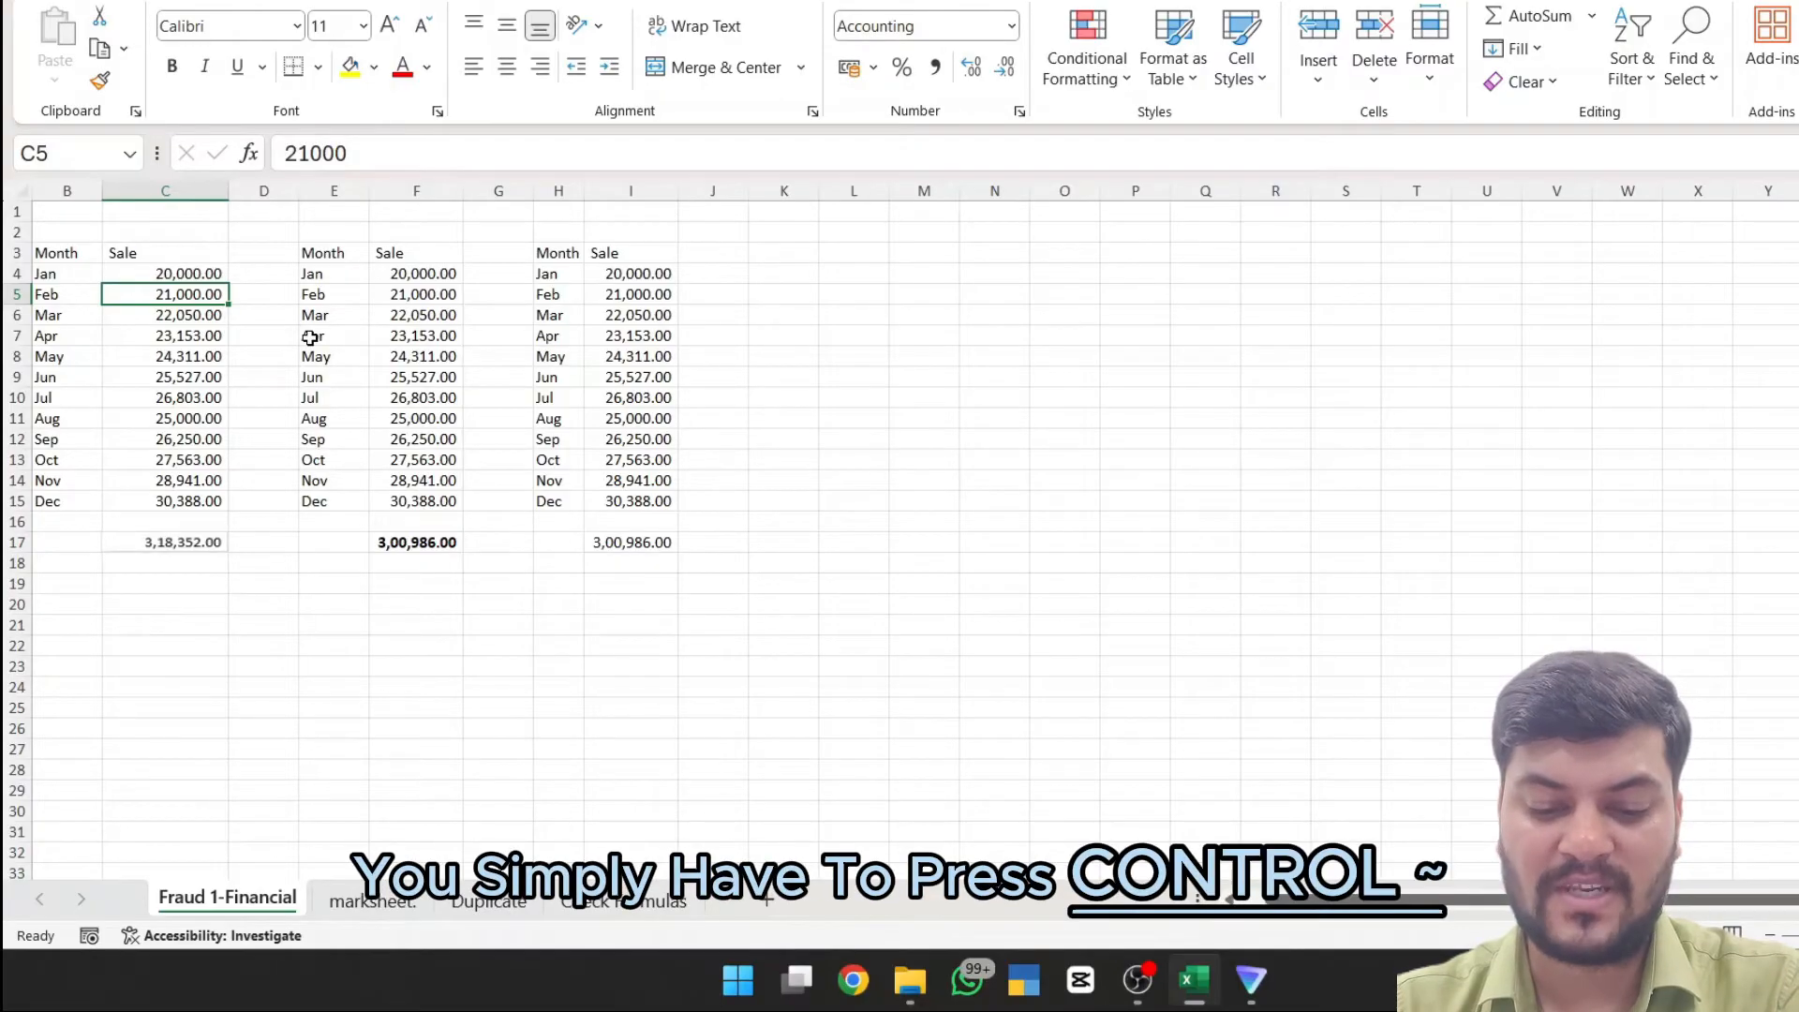
# Step: Show the formulas in the sheet and inspect the Sale totals in F17, I17 and C17
pyautogui.hotkey('ctrl', '`')
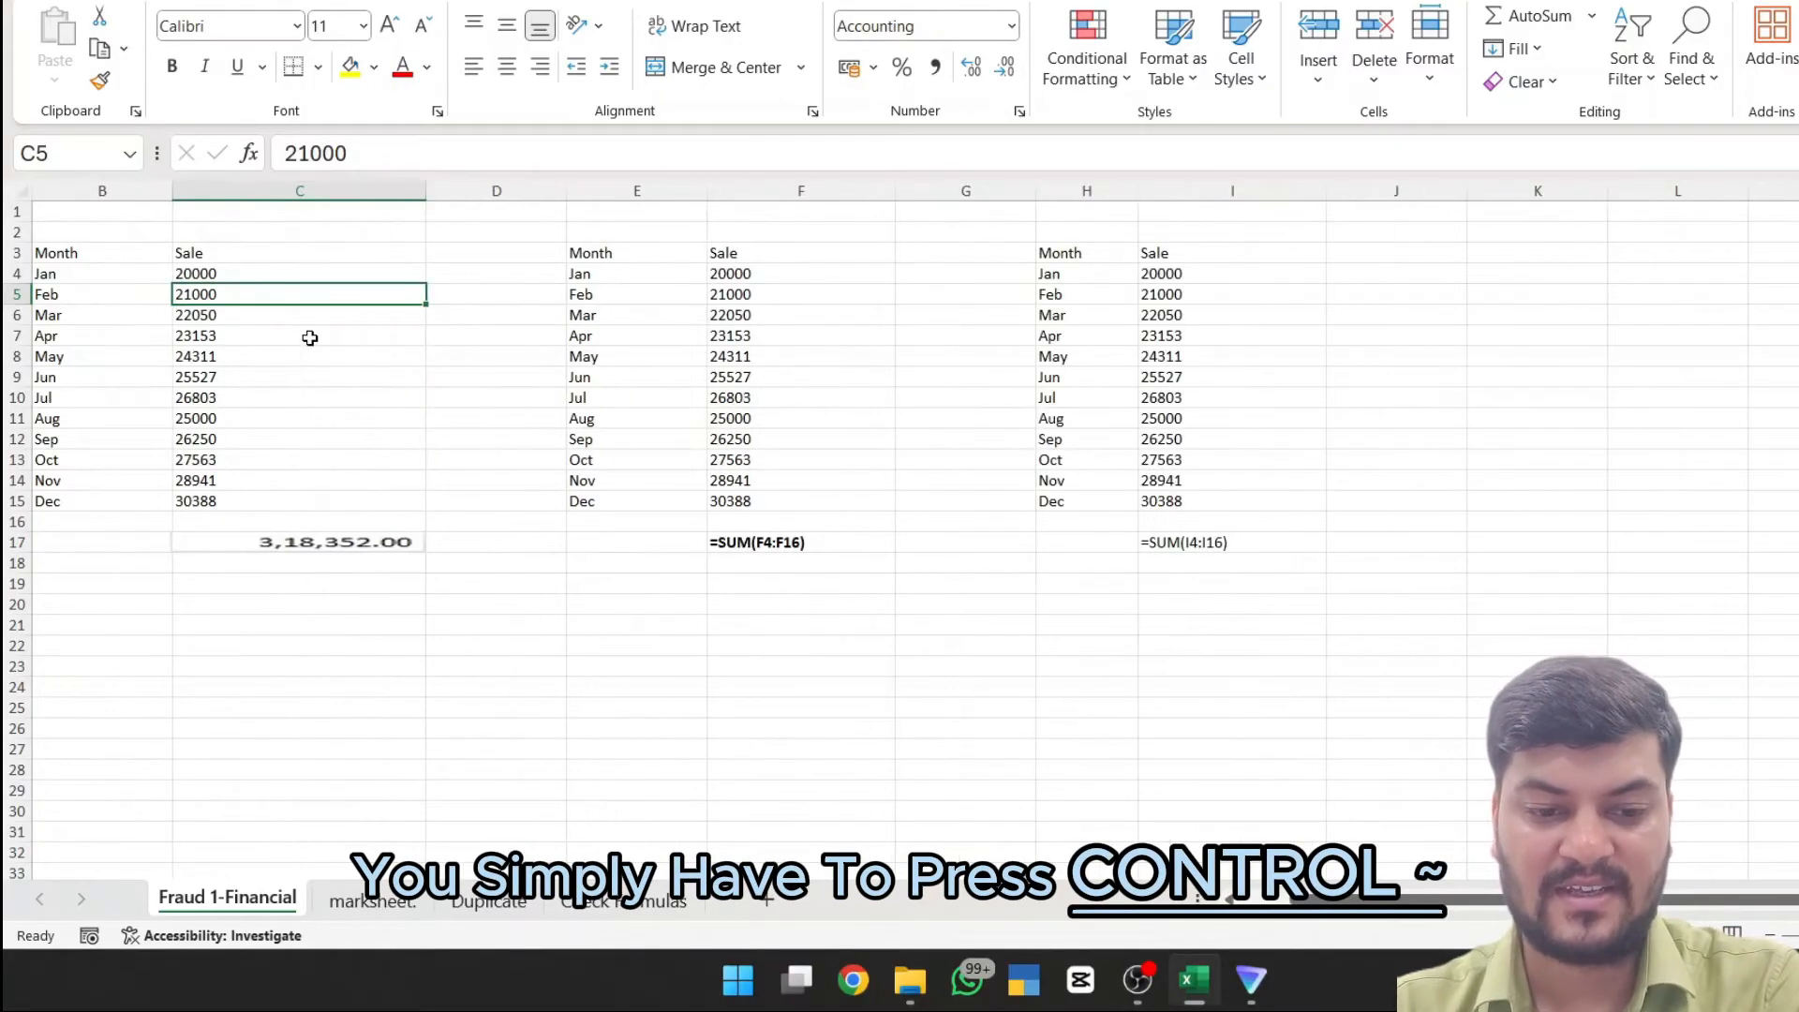
pyautogui.doubleClick(767, 543)
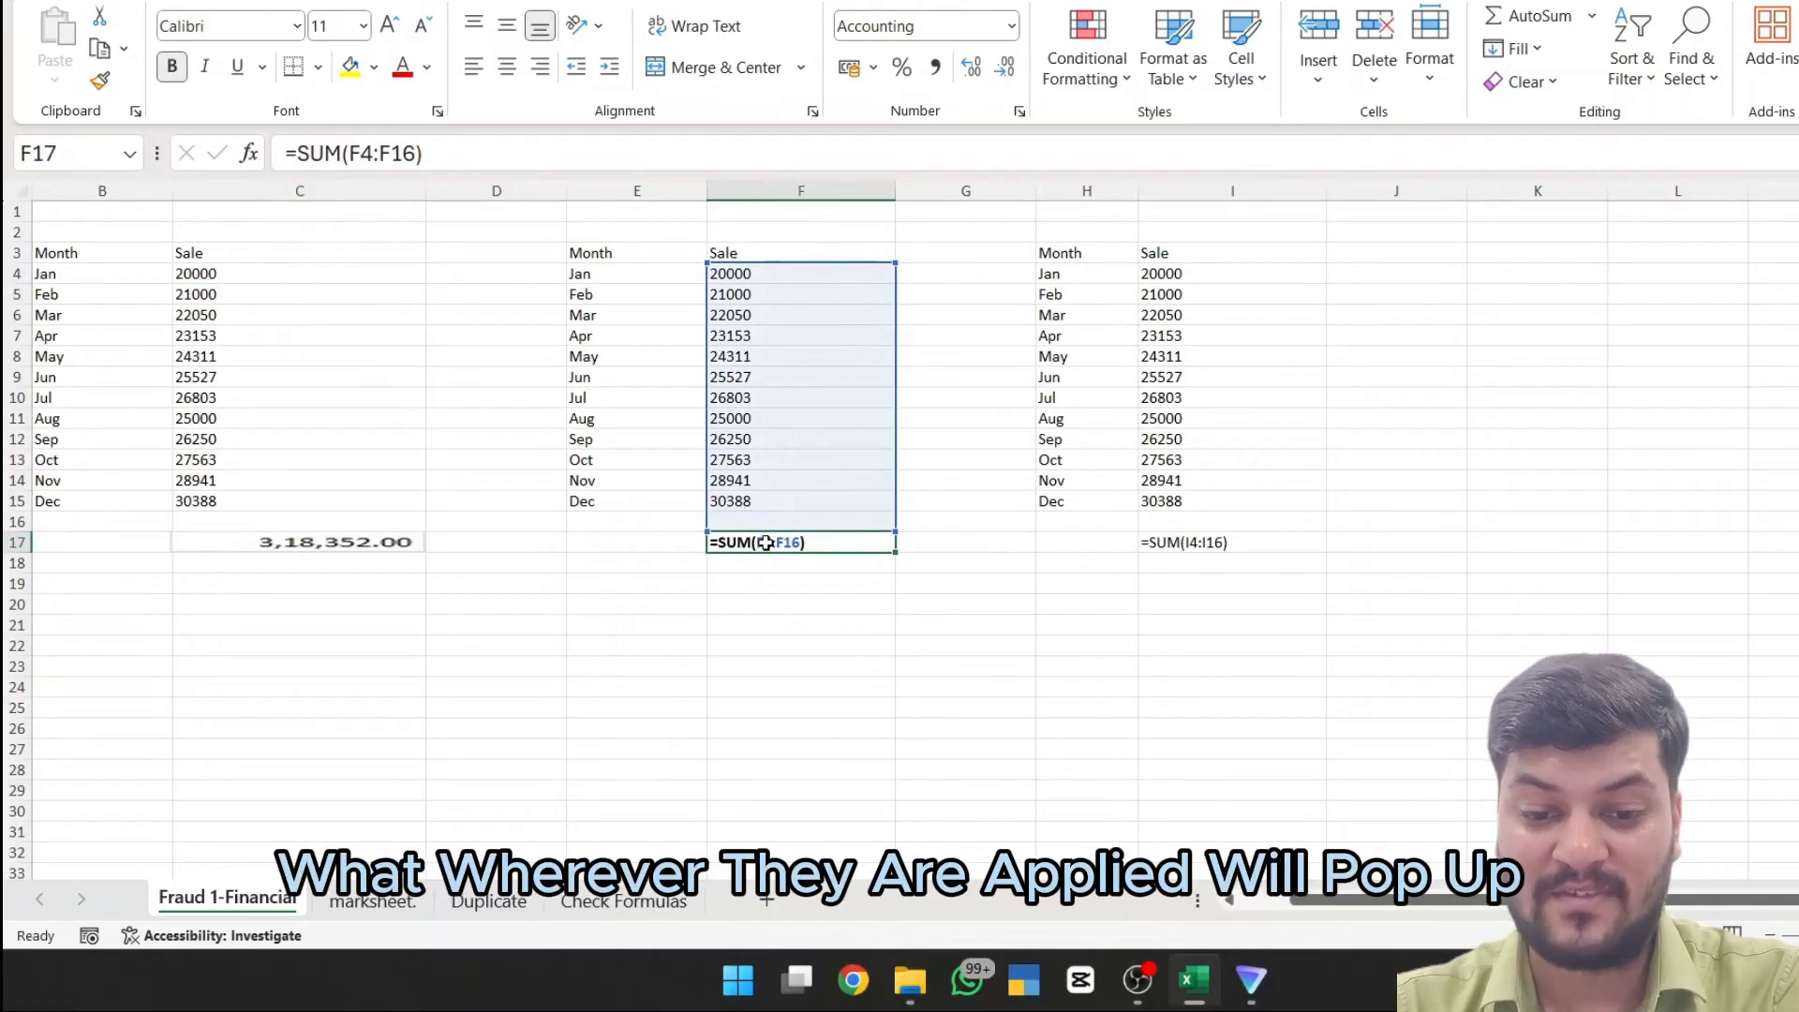
pyautogui.press('Right')
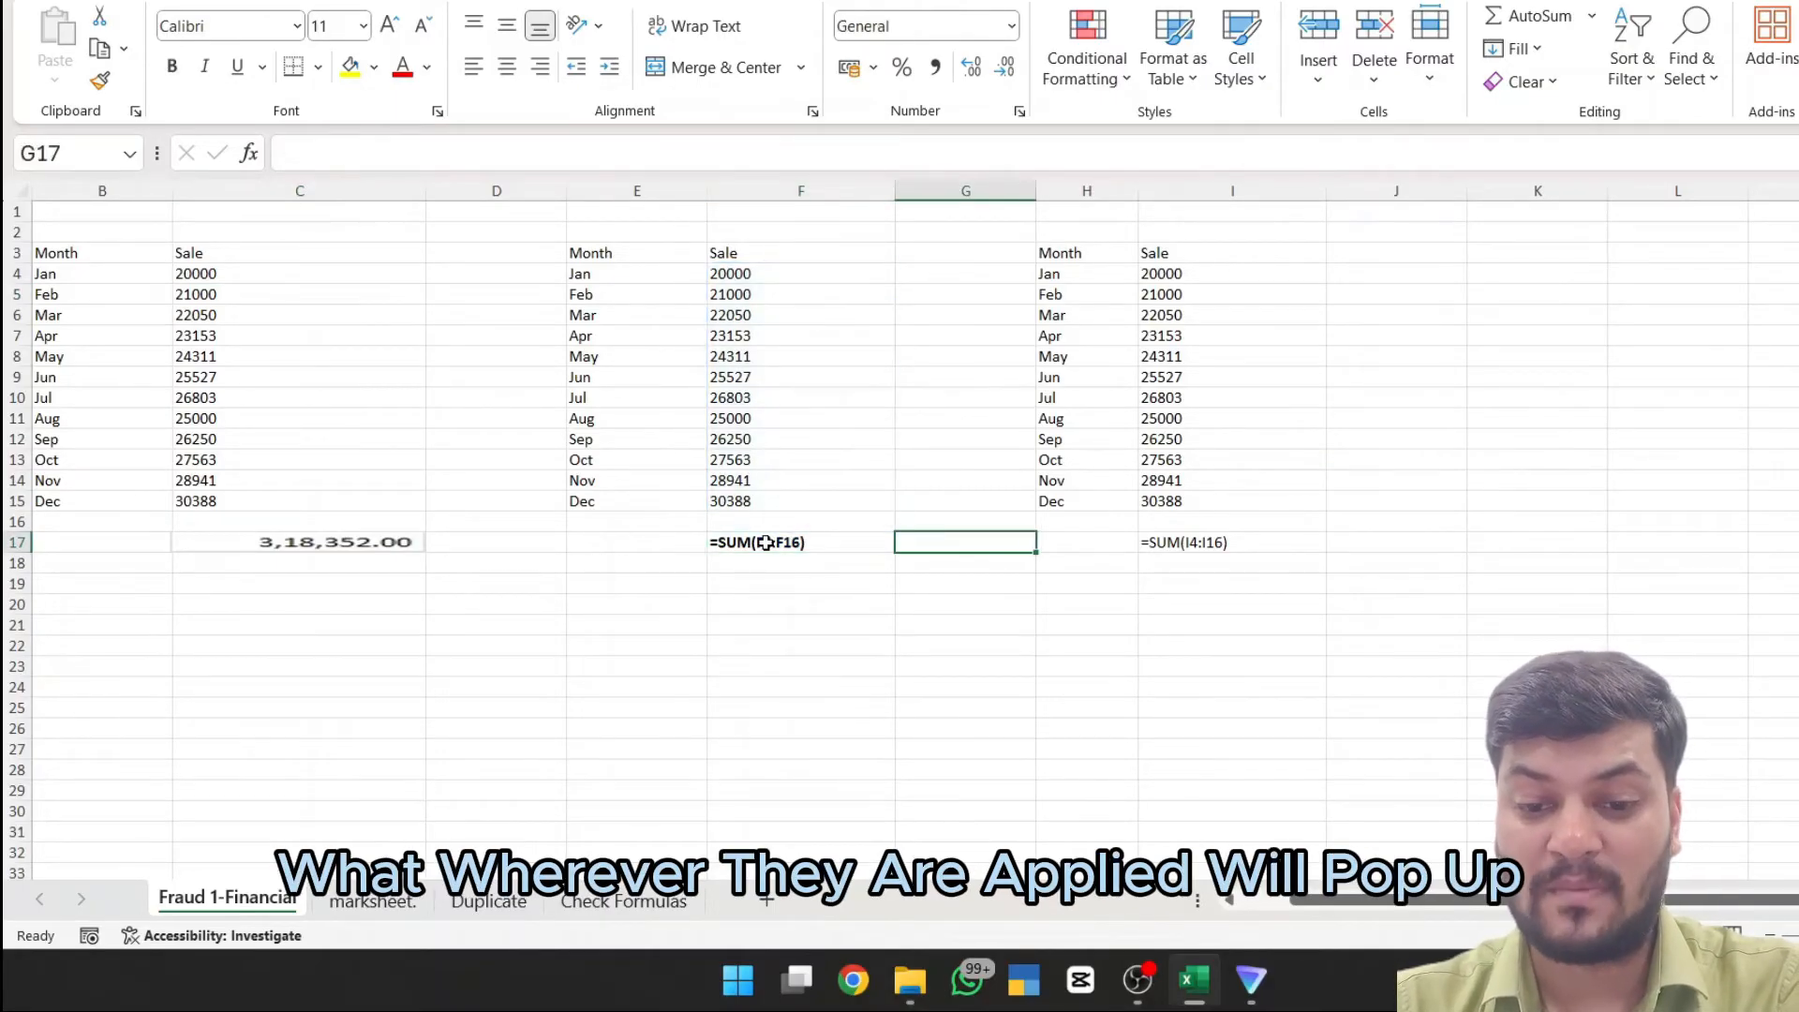
pyautogui.press('Right')
pyautogui.press('Right')
pyautogui.press('Left')
pyautogui.press('Left')
pyautogui.press('Left')
pyautogui.press('Left')
pyautogui.press('Left')
pyautogui.press('Left')
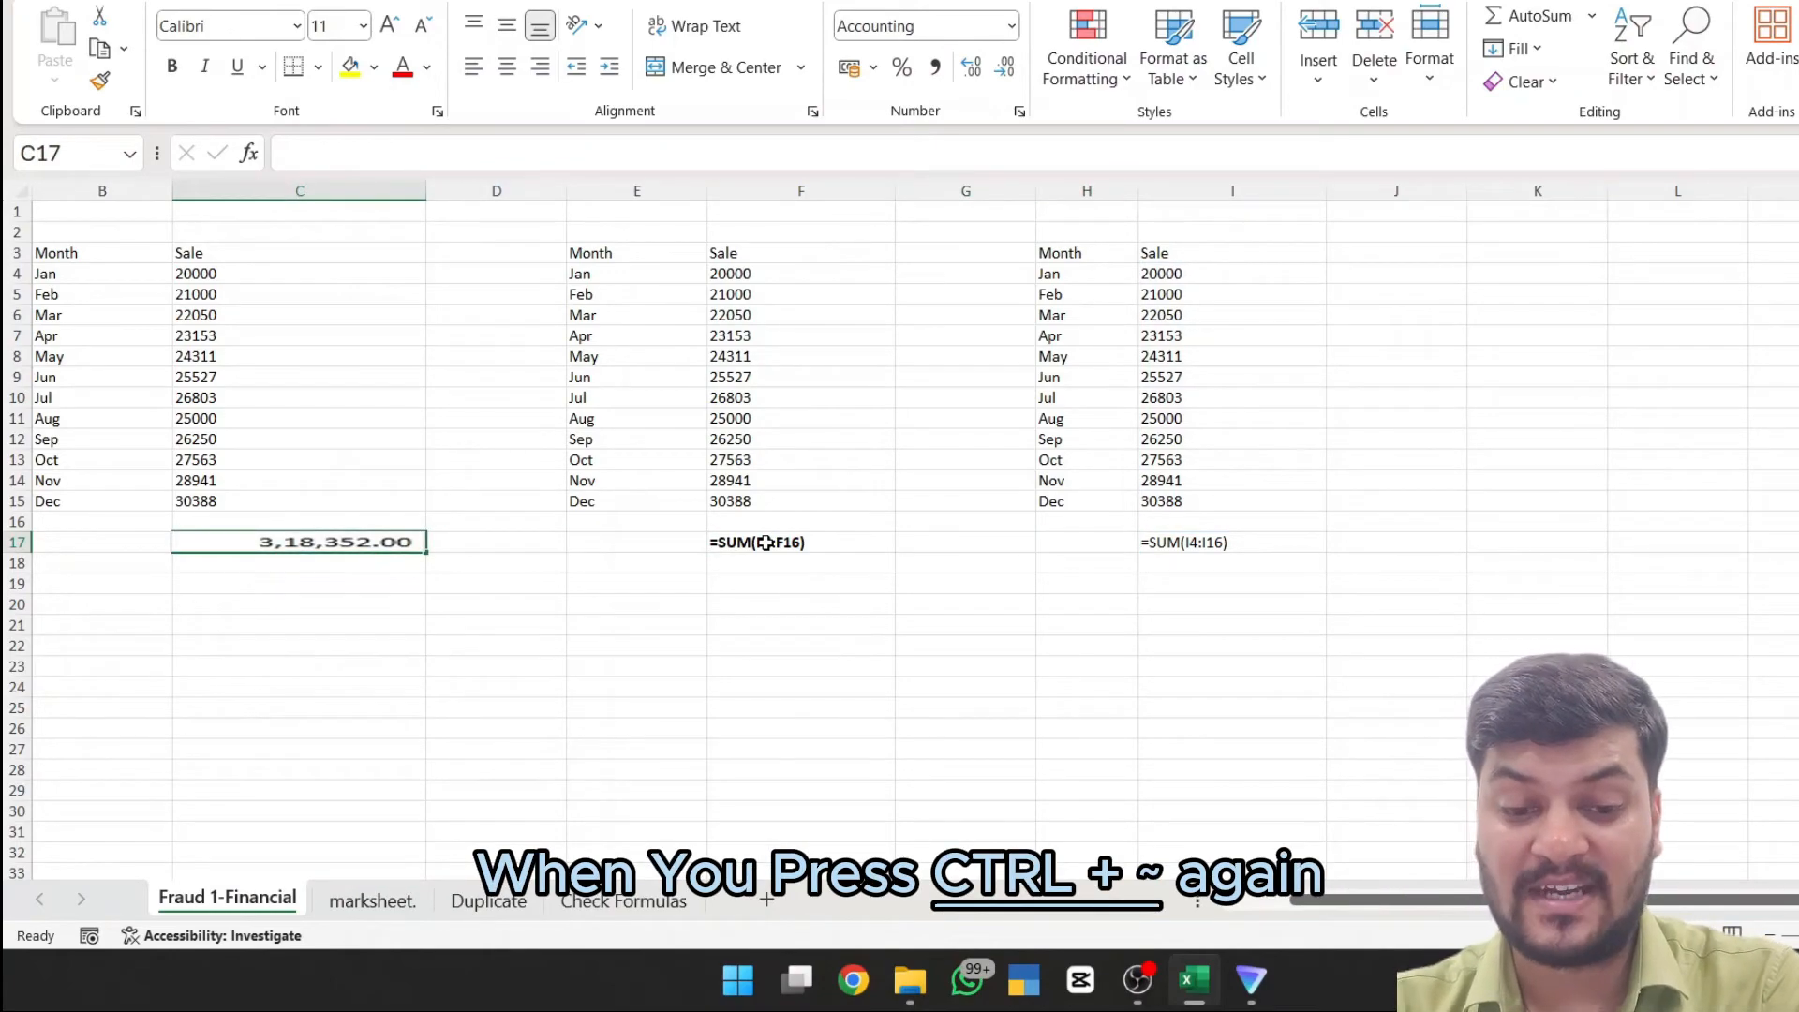
# Step: Switch the sheet back to showing values and compare the totals in I17 and C17
pyautogui.hotkey('ctrl', '`')
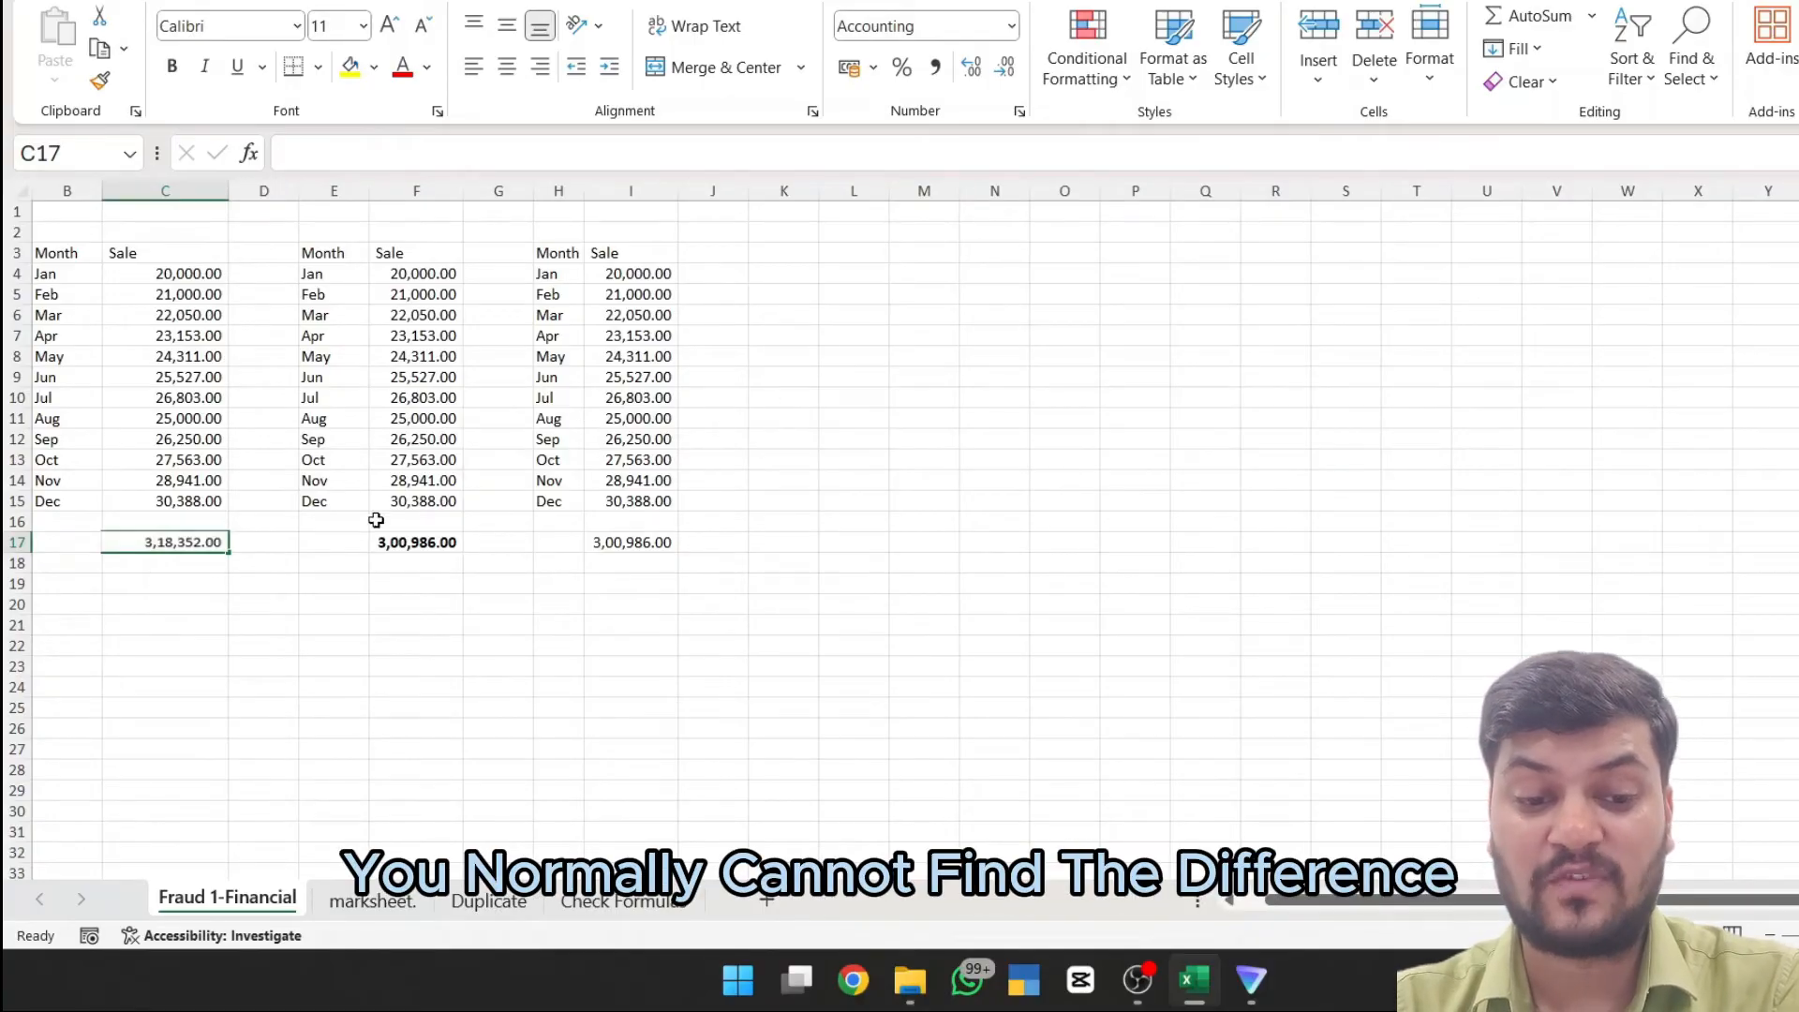
pyautogui.click(594, 545)
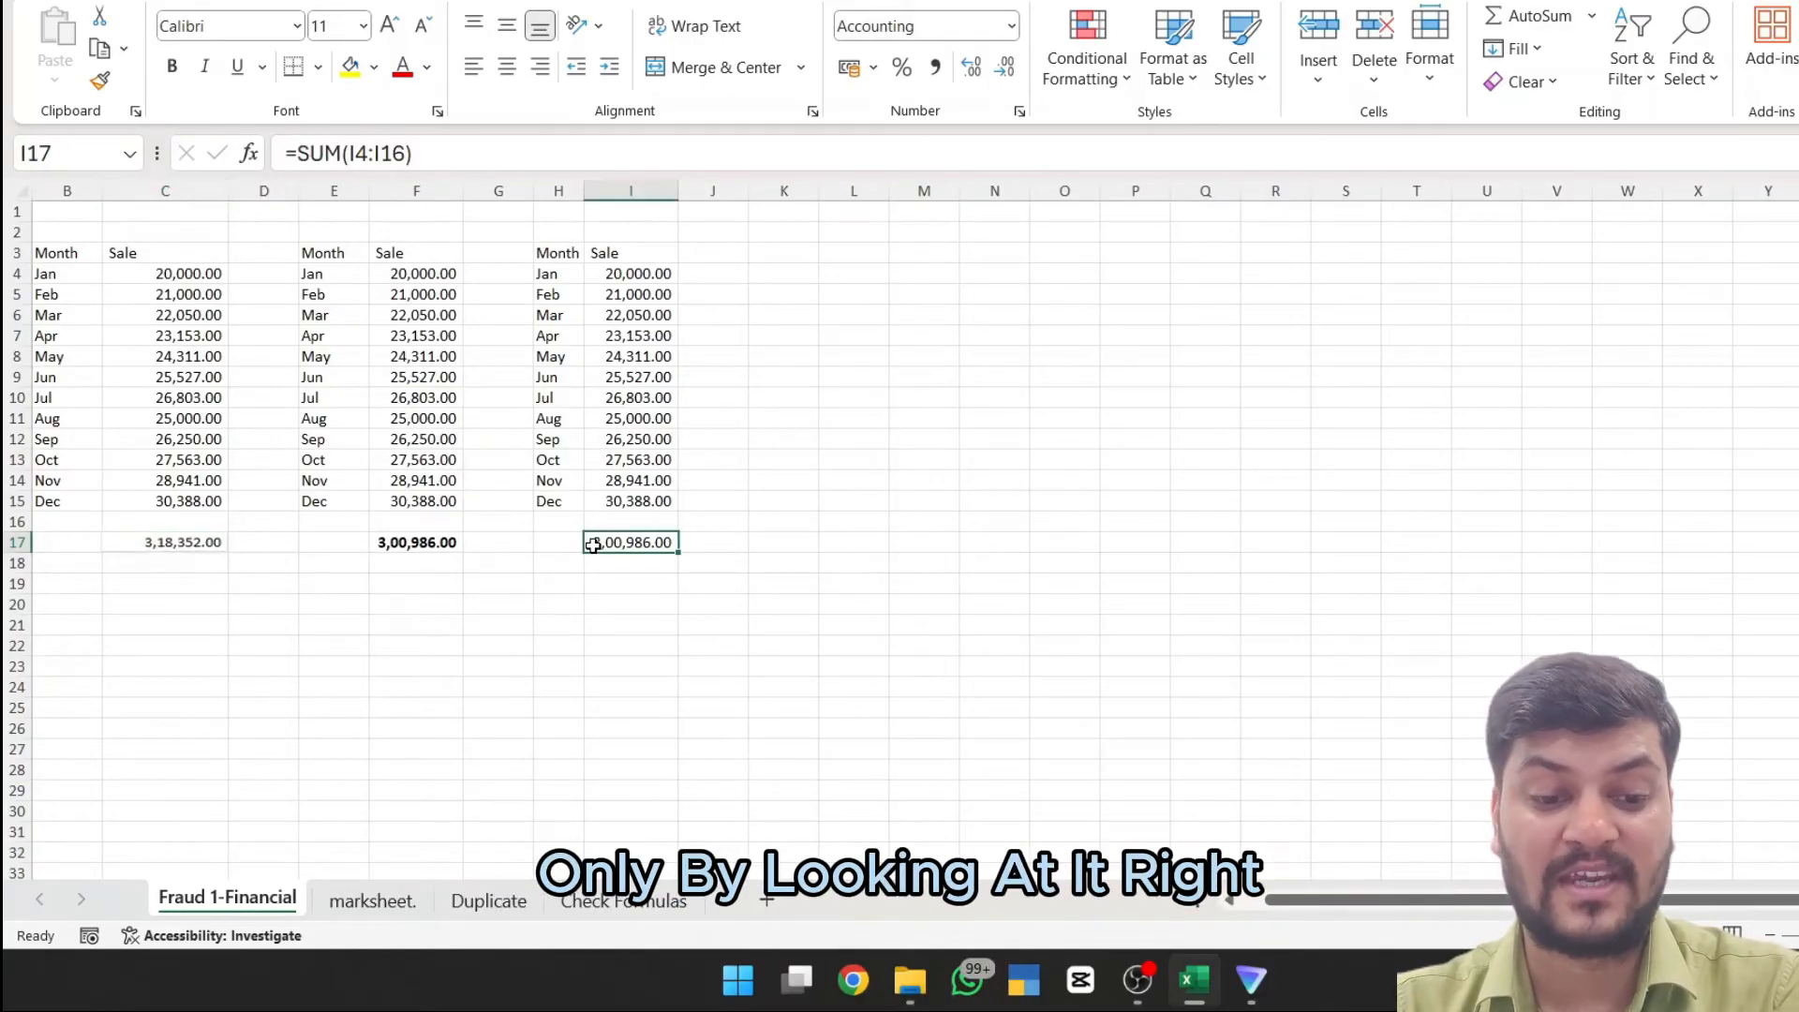
pyautogui.press('Left')
pyautogui.press('Left')
pyautogui.press('Left')
pyautogui.press('Left')
pyautogui.press('Left')
pyautogui.press('Left')
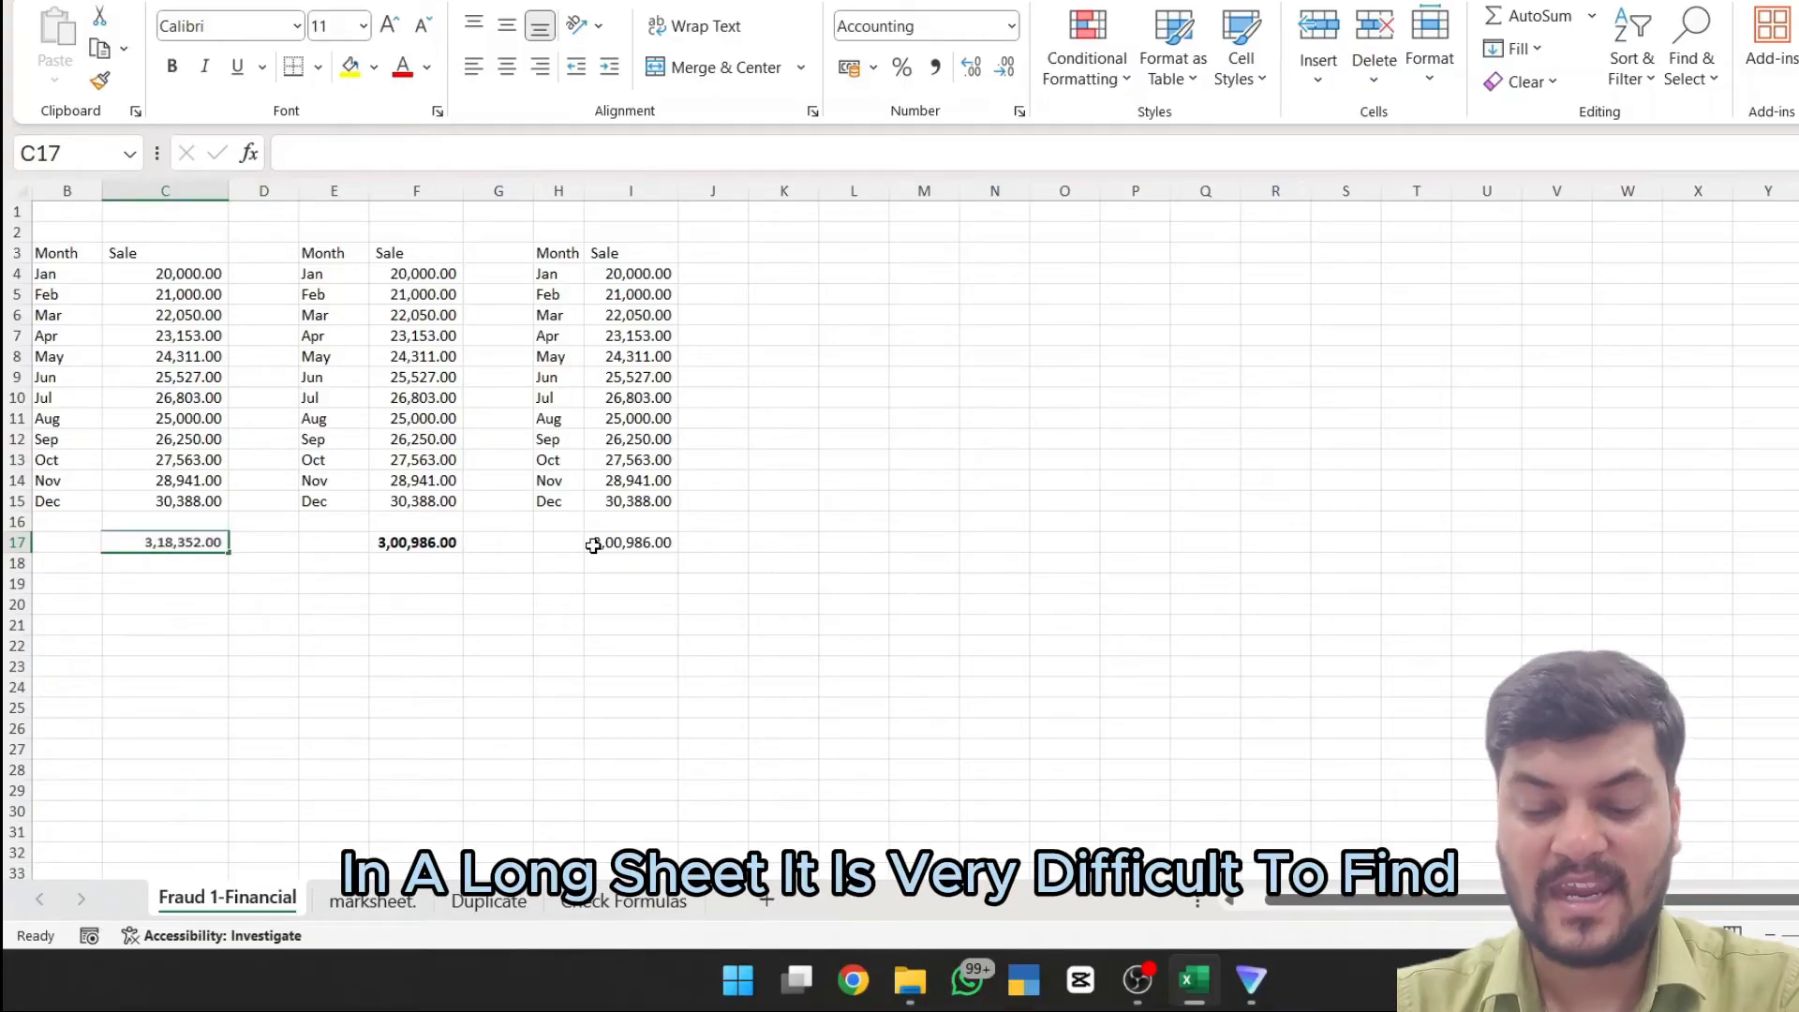
# Step: Set the first table's Nov sale in C14 to 2500 and its Dec sale in C15 to 25,000
pyautogui.press('Up')
pyautogui.press('Up')
pyautogui.press('Up')
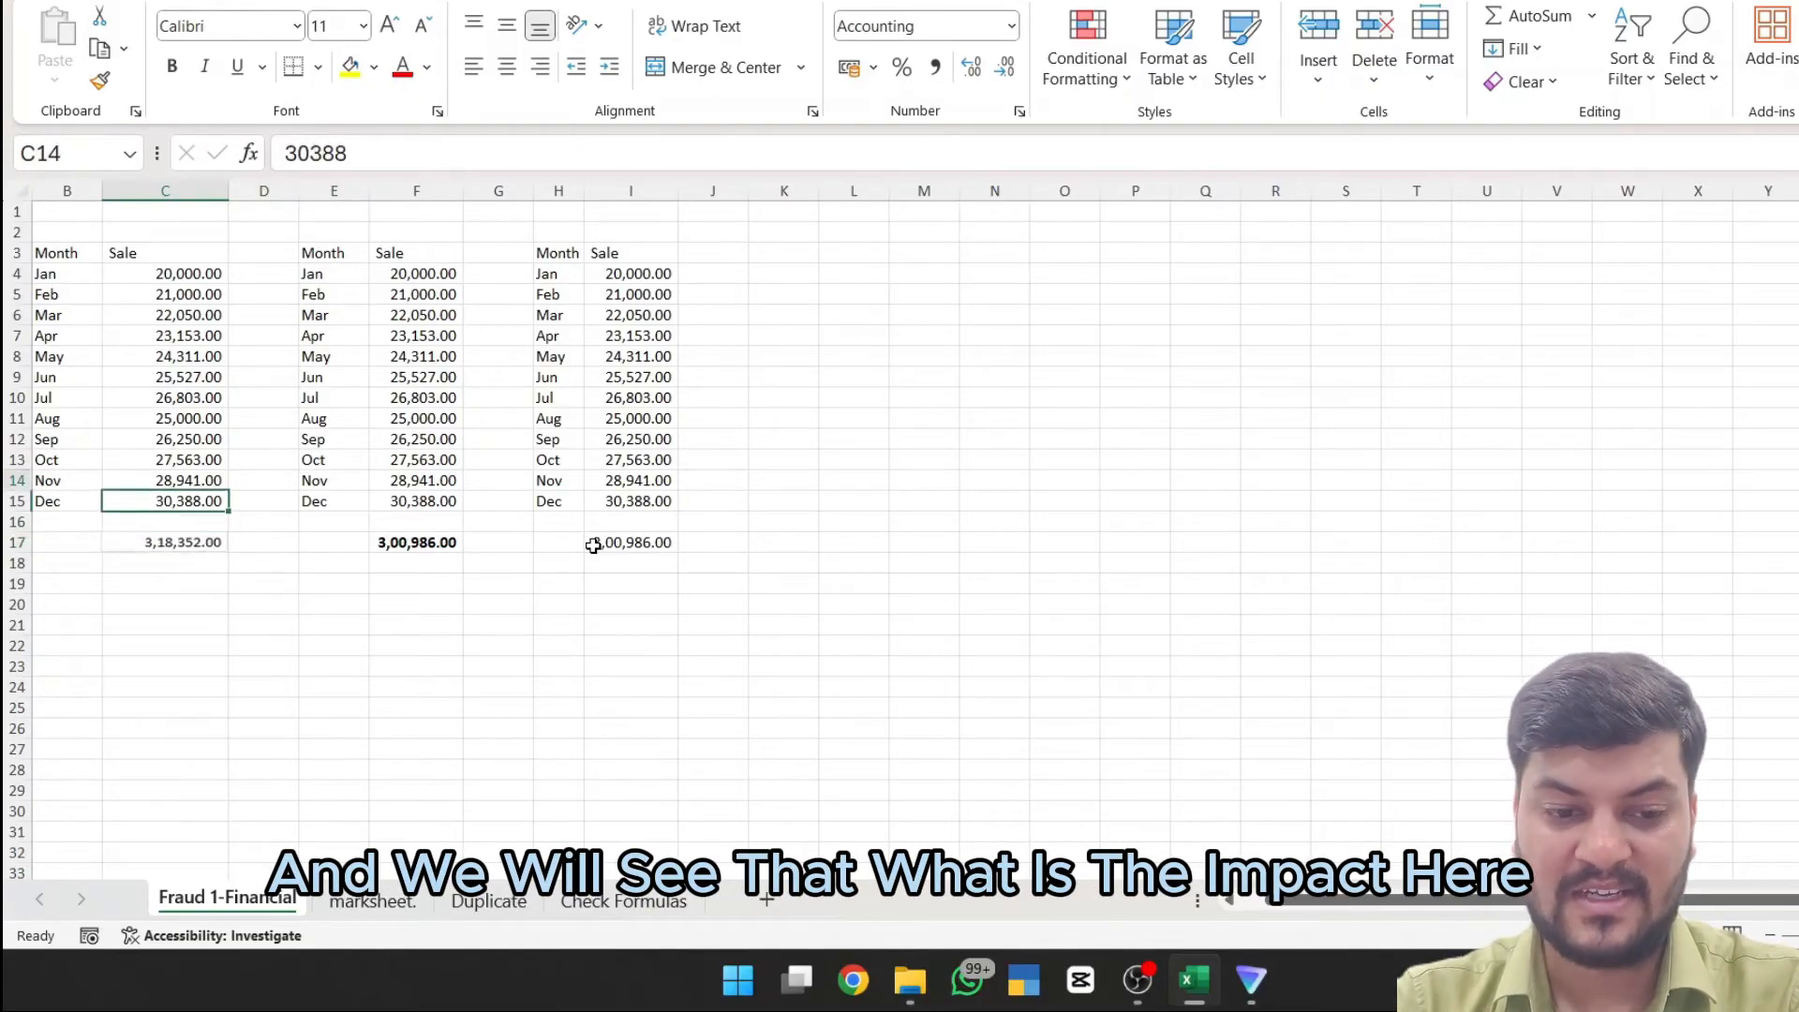
pyautogui.write('2500')
pyautogui.press('Return')
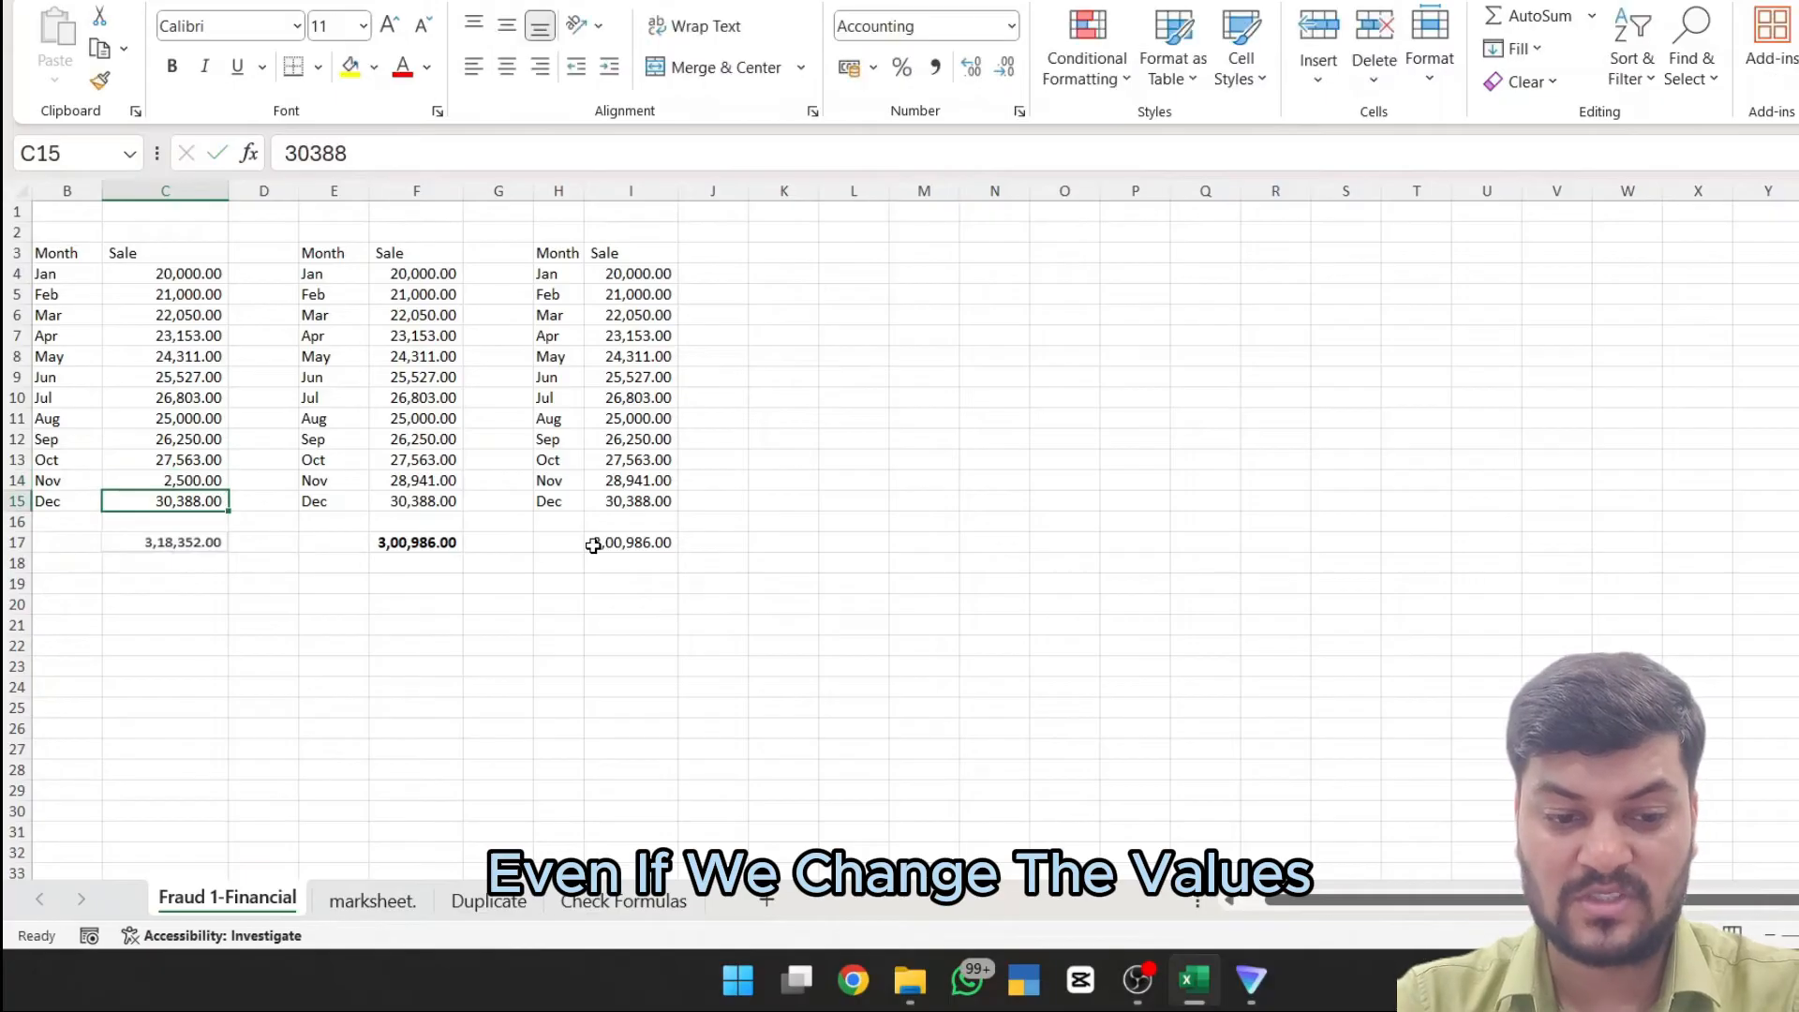
pyautogui.write('25,000')
pyautogui.press('Return')
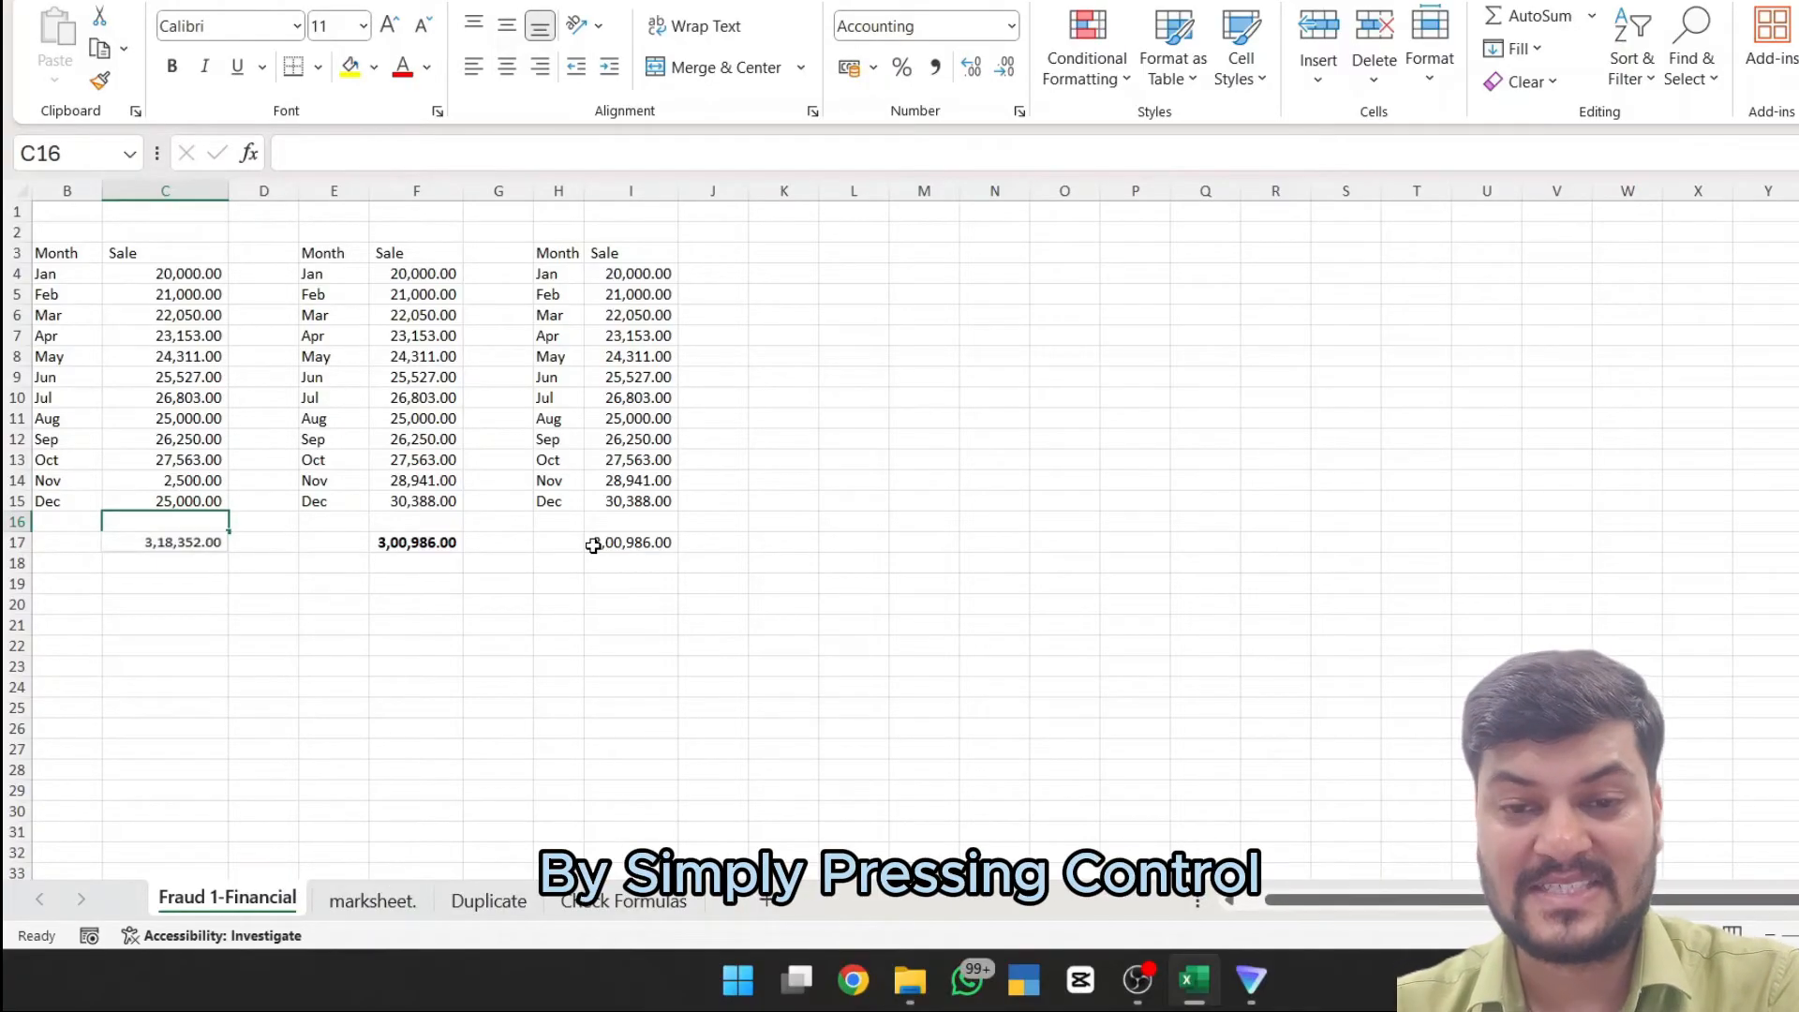
# Step: Show the formulas once more, restore the normal view, and go to the marksheet. sheet
pyautogui.hotkey('ctrl', '`')
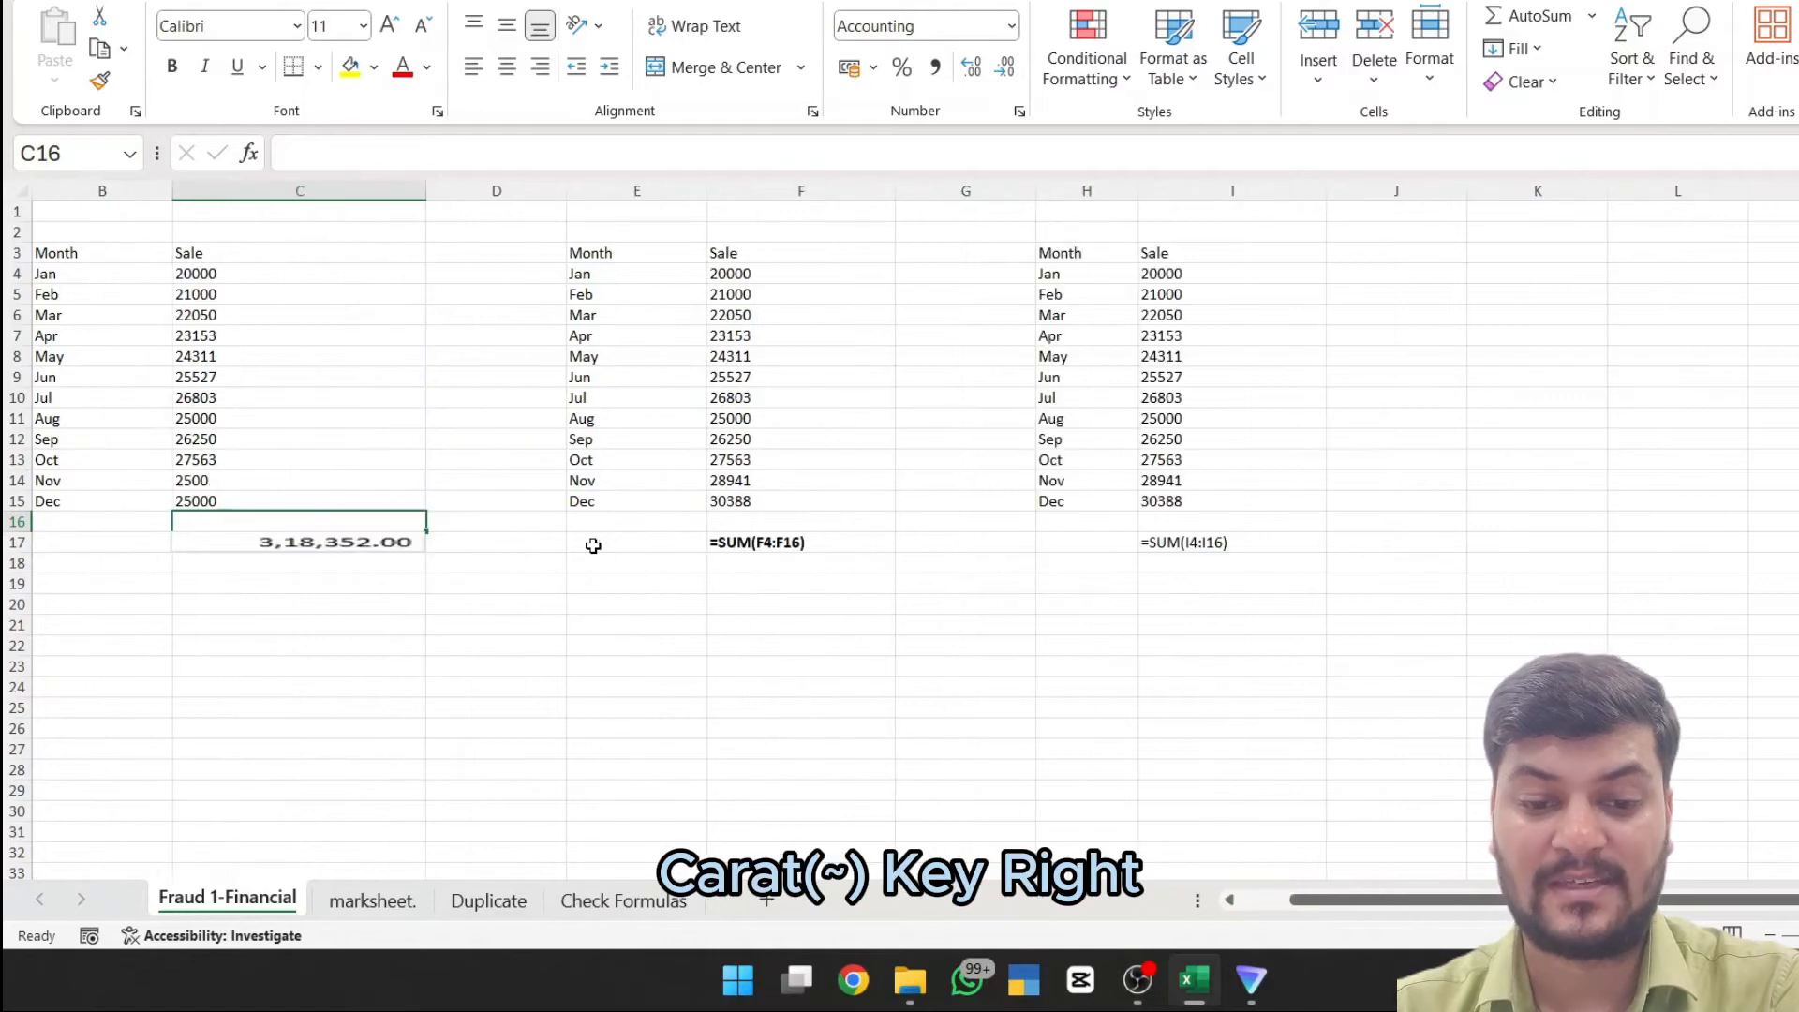
pyautogui.hotkey('ctrl', '`')
pyautogui.hotkey('ctrl', 'pagedown')
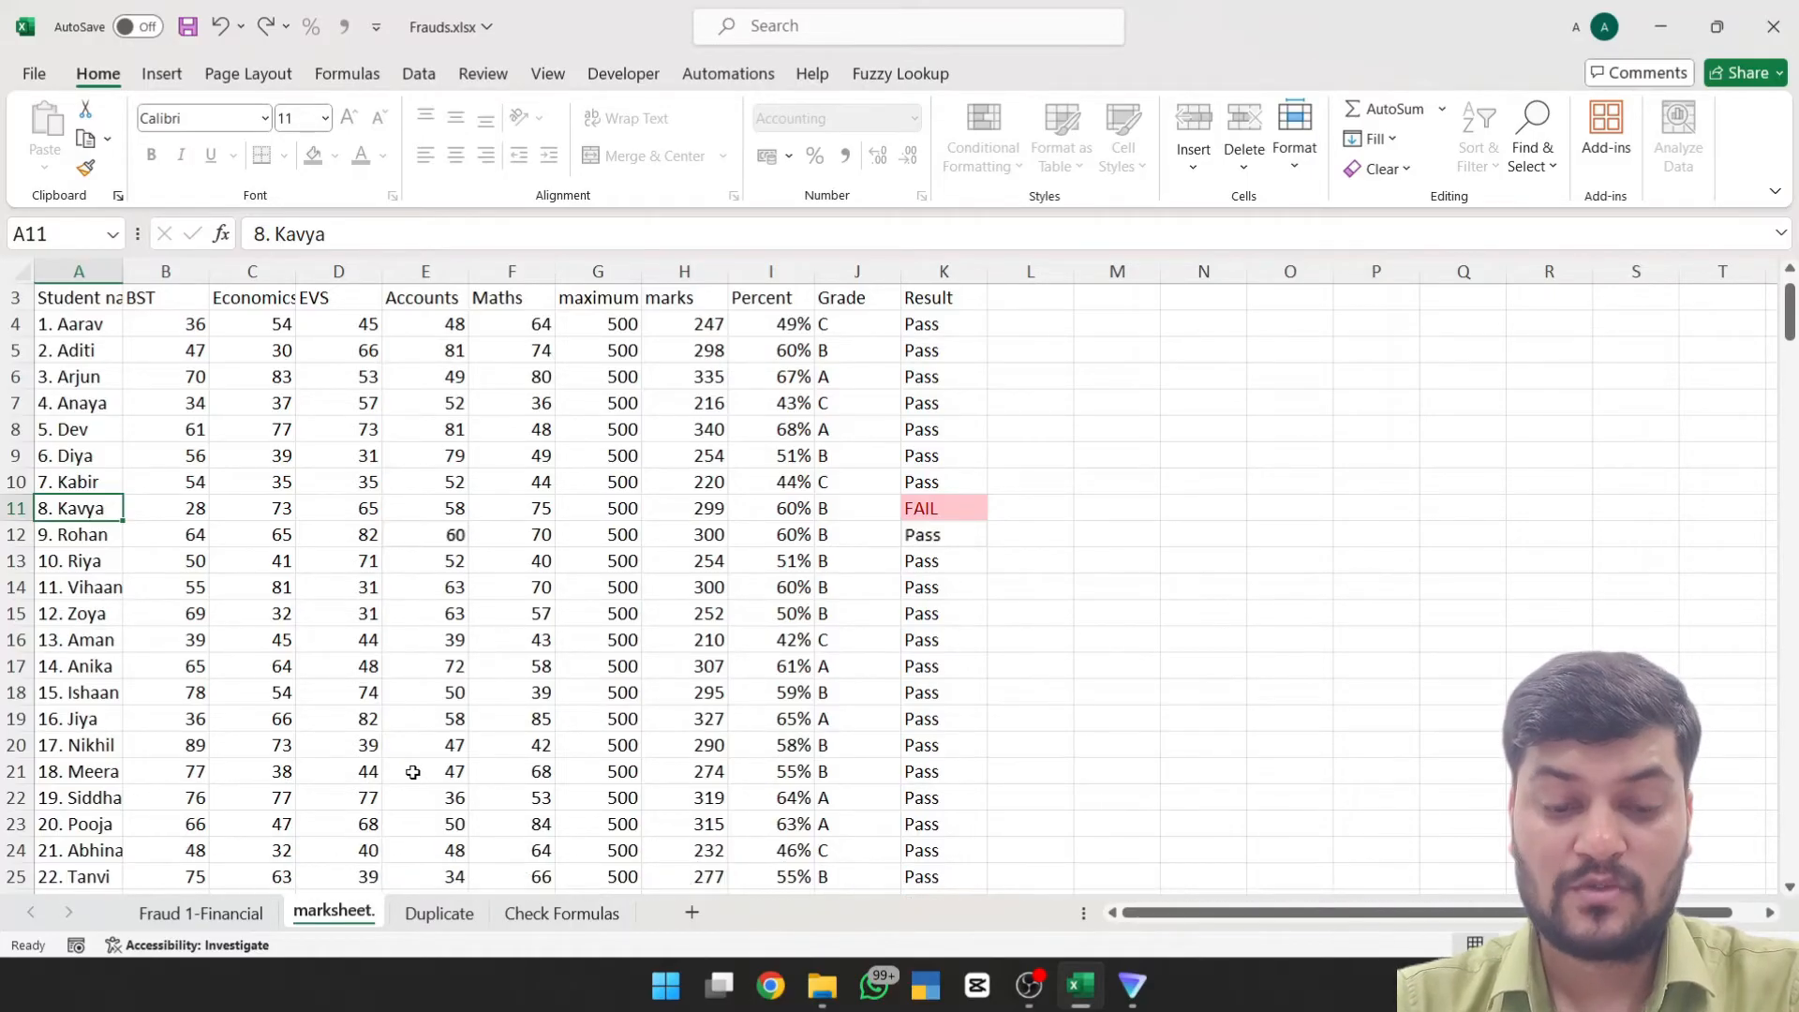
# Step: Try to delete the total marks in H13 and the grade in J13 to test the sheet's protection
pyautogui.click(614, 555)
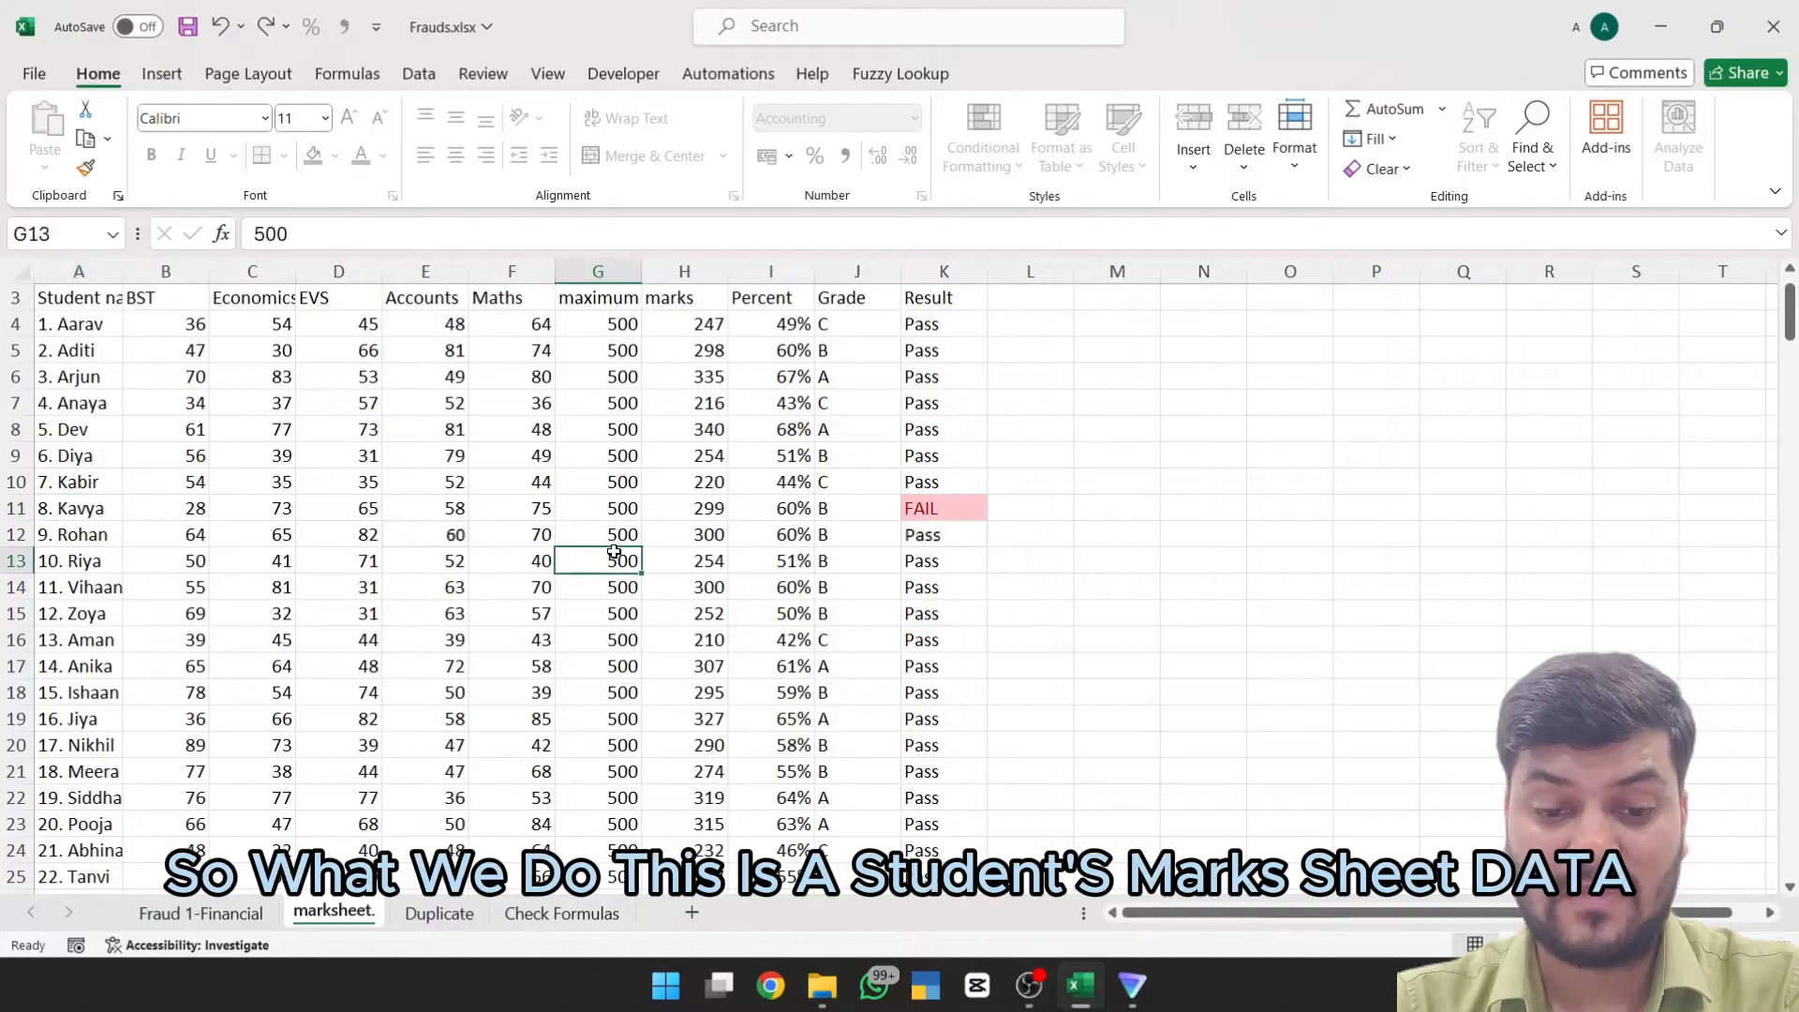
pyautogui.press('Right')
pyautogui.press('Delete')
pyautogui.press('Return')
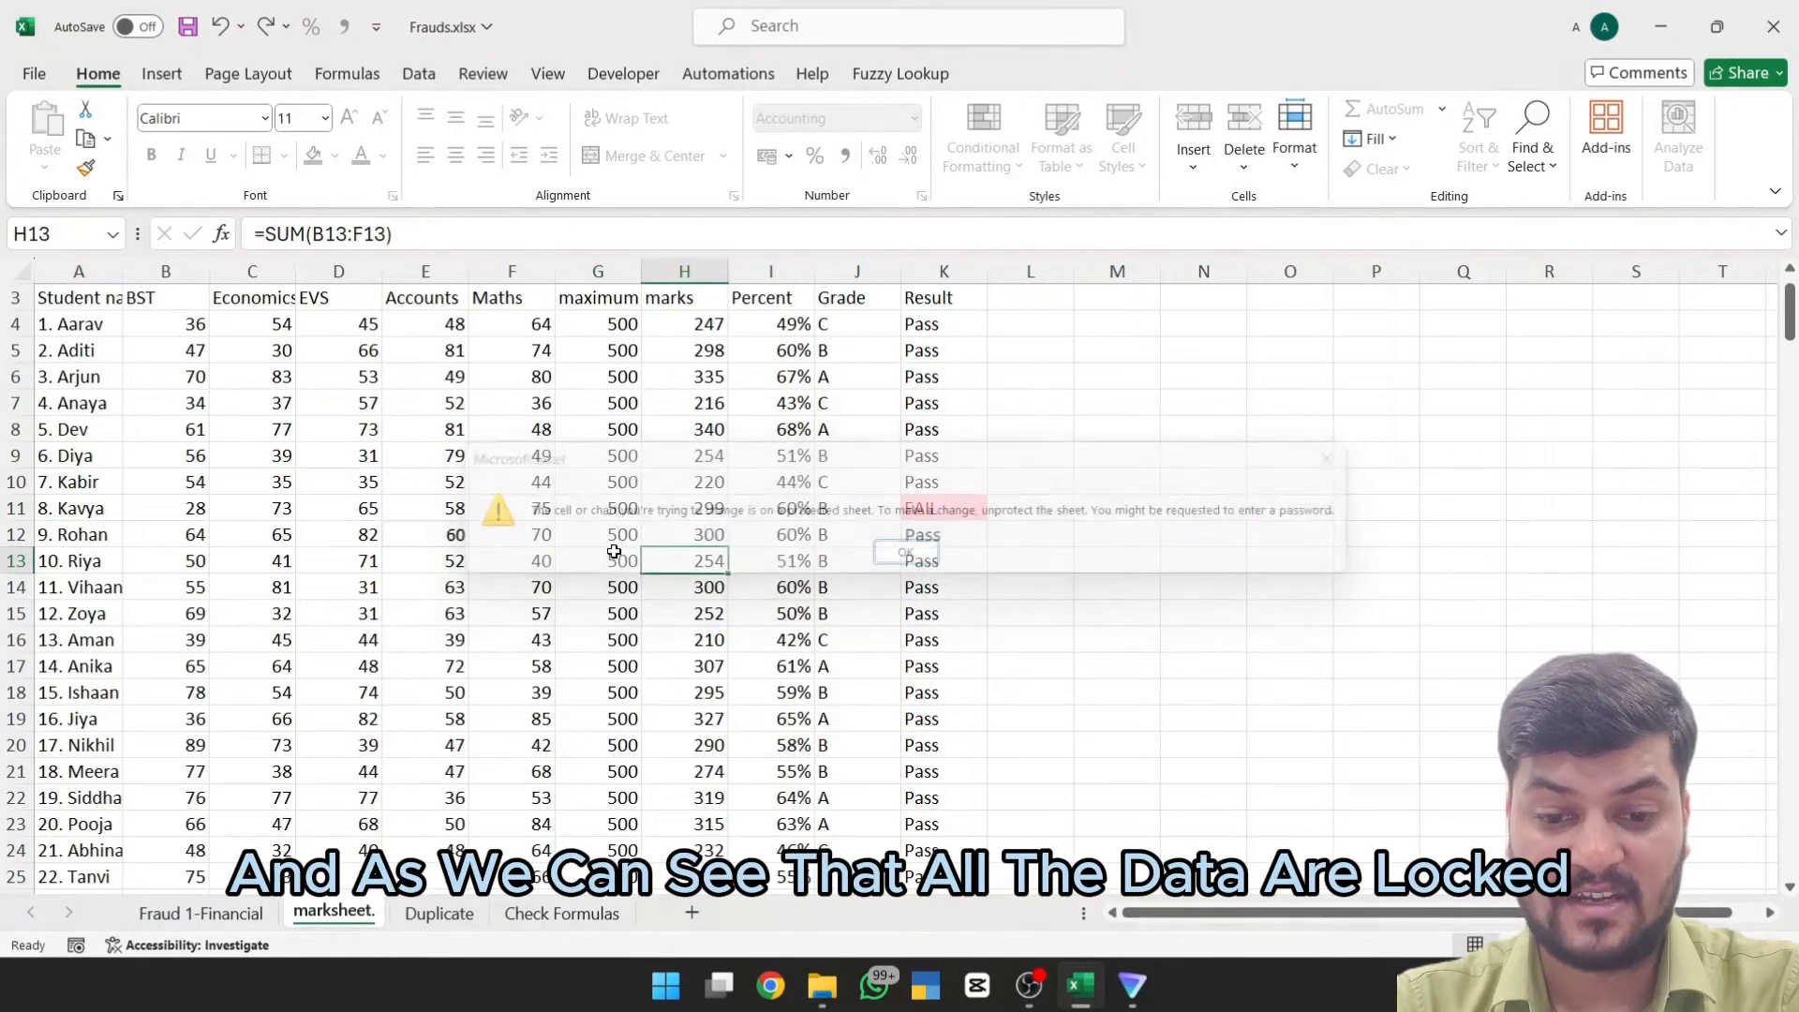
pyautogui.press('Right')
pyautogui.press('Right')
pyautogui.press('Delete')
pyautogui.press('Return')
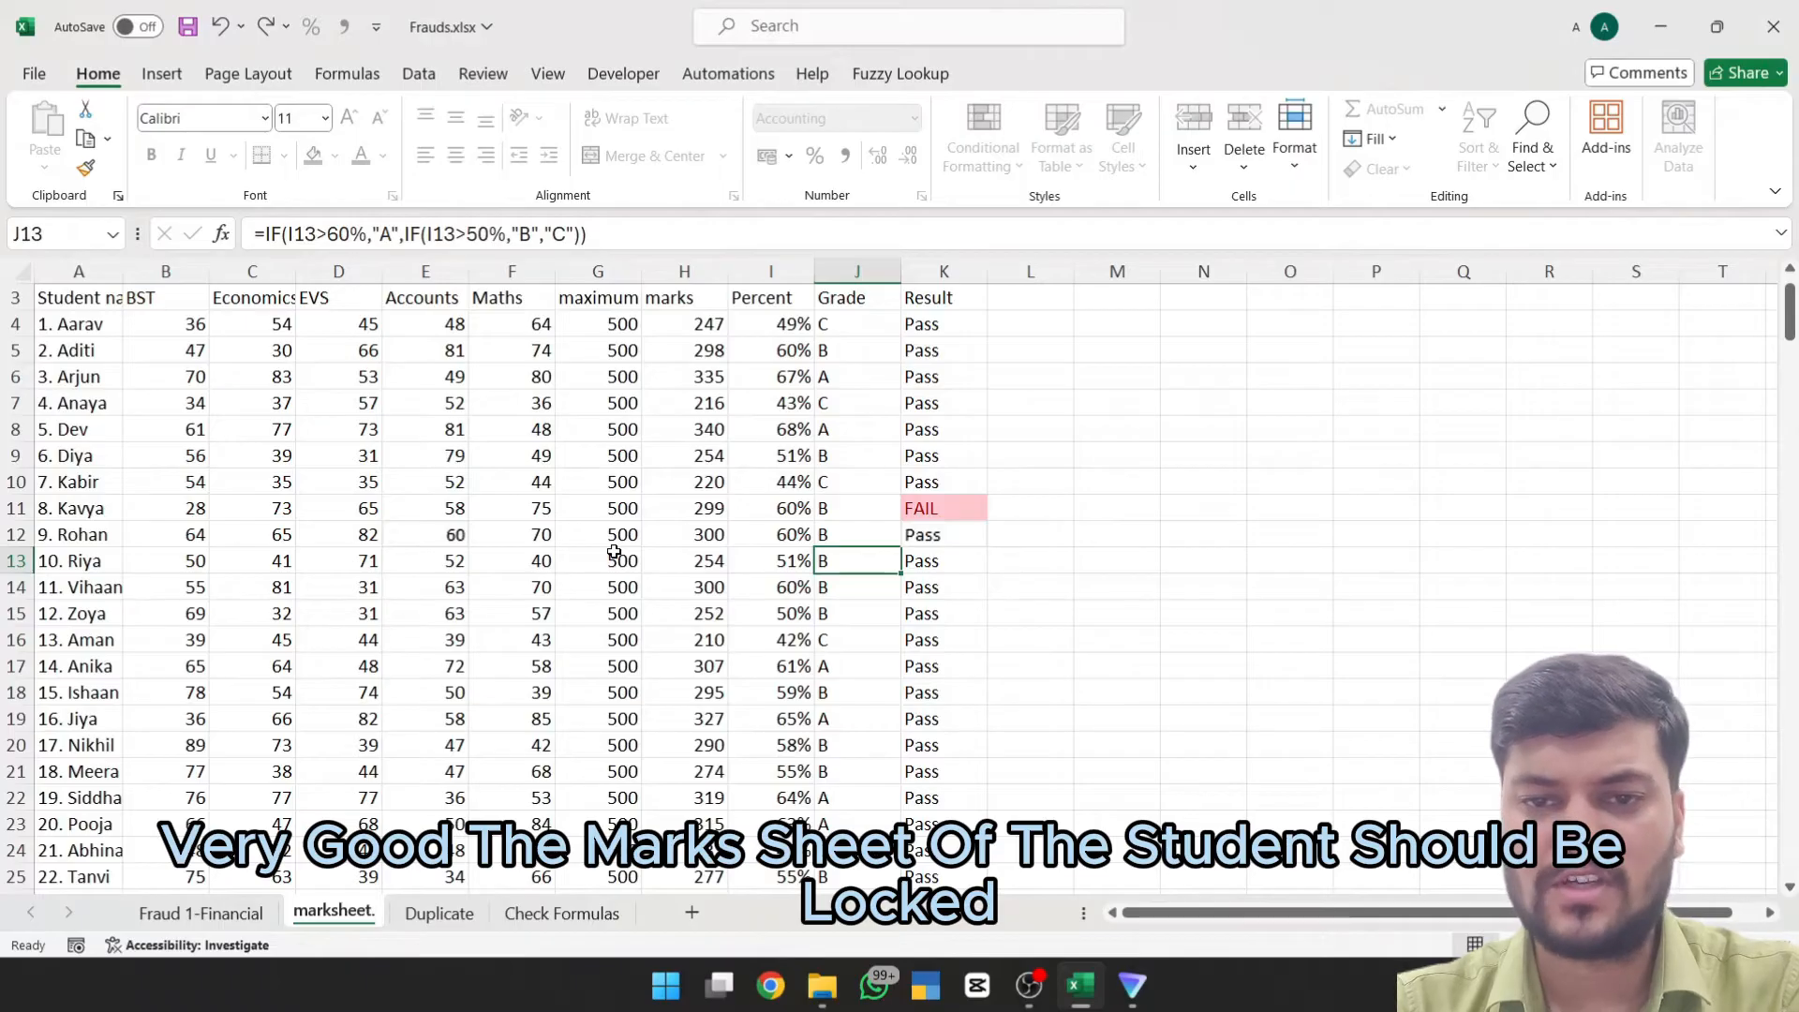
# Step: Inspect the Result formula in K11 for the student marked FAIL
pyautogui.press('Right')
pyautogui.press('Up')
pyautogui.press('Up')
pyautogui.press('Up')
pyautogui.press('Up')
pyautogui.press('Up')
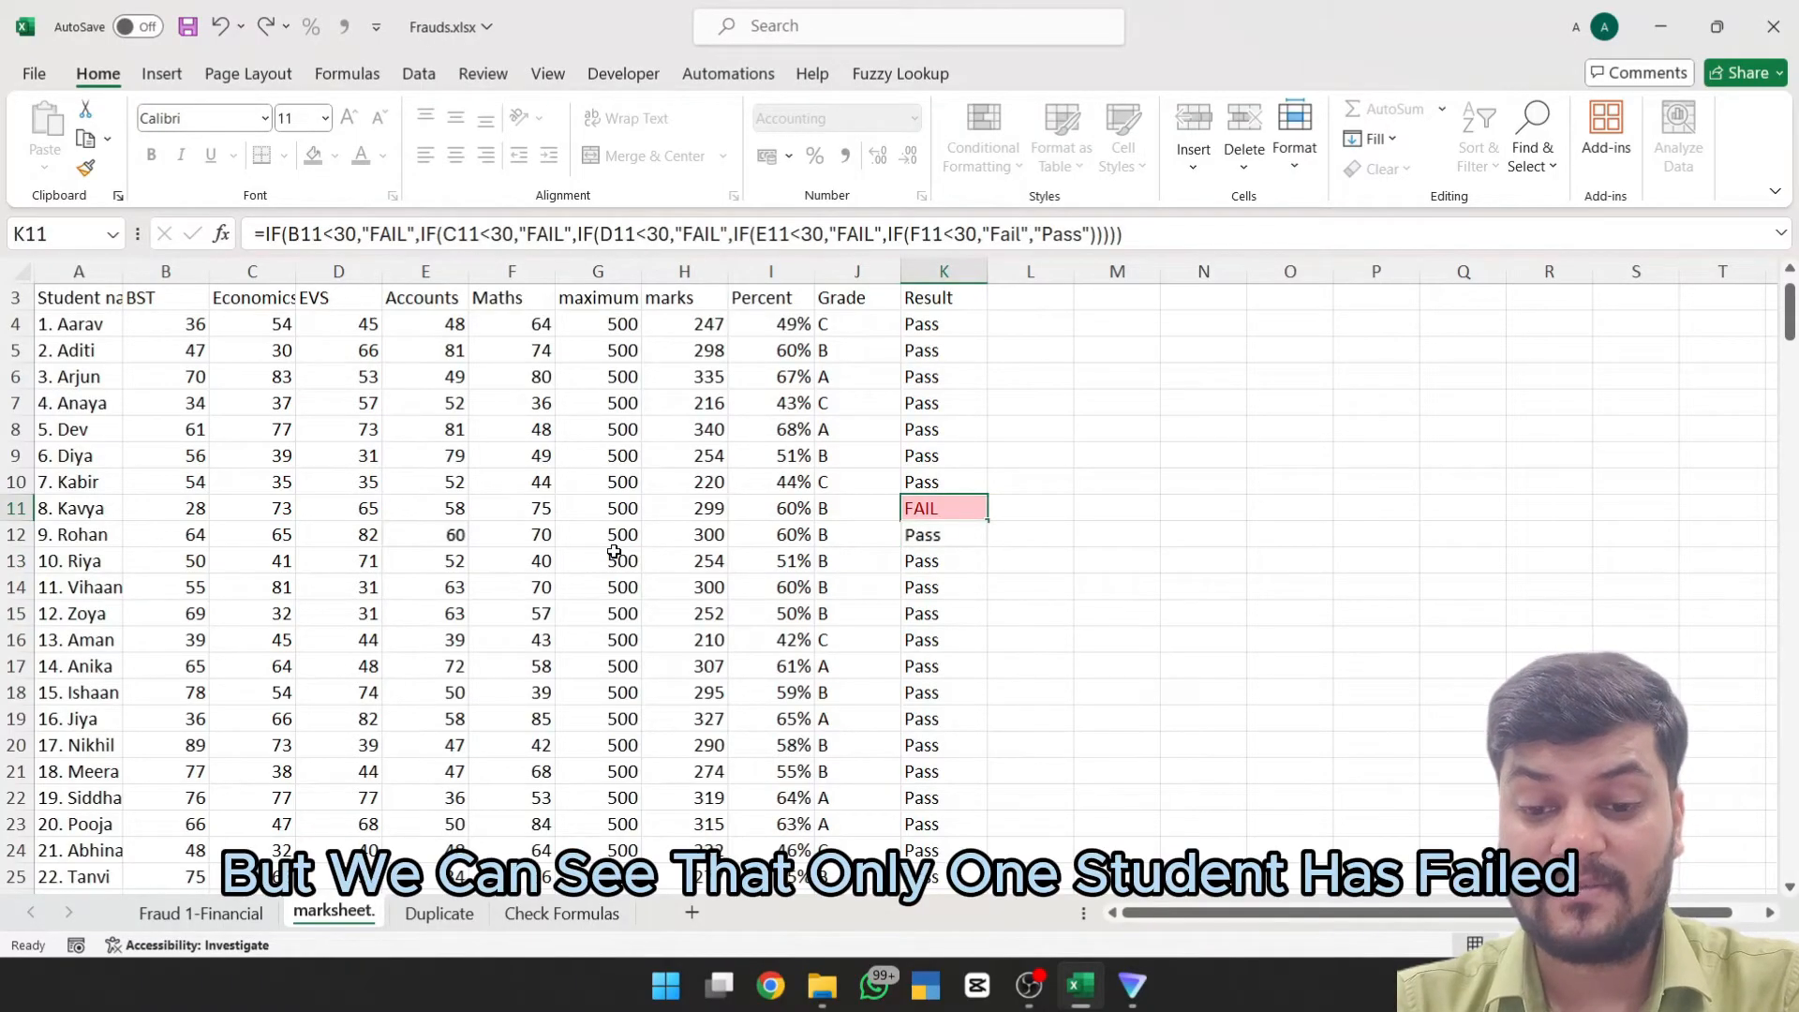
# Step: Look down the Result column to its end for other failed students, and return to the marks heading in H3
pyautogui.press('Down')
pyautogui.press('Down')
pyautogui.press('Down')
pyautogui.hotkey('ctrl', 'Down')
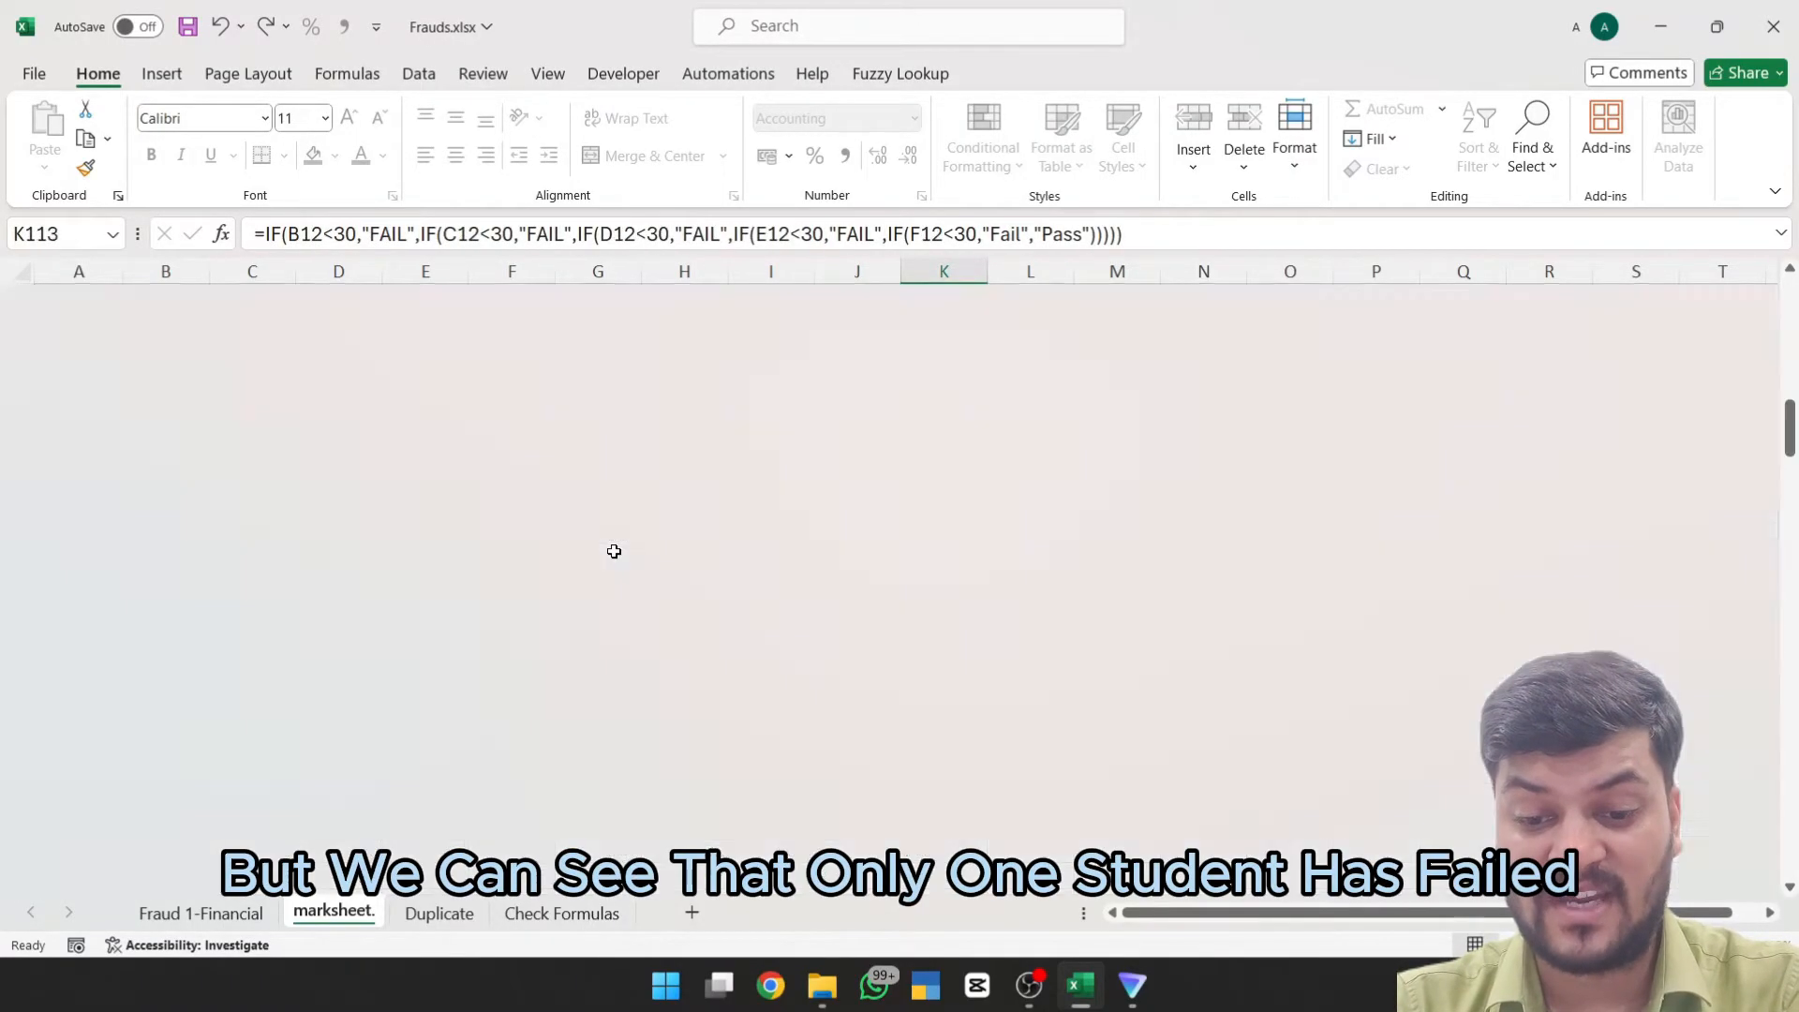
pyautogui.hotkey('ctrl', 'Up')
pyautogui.press('Left')
pyautogui.press('Left')
pyautogui.press('Left')
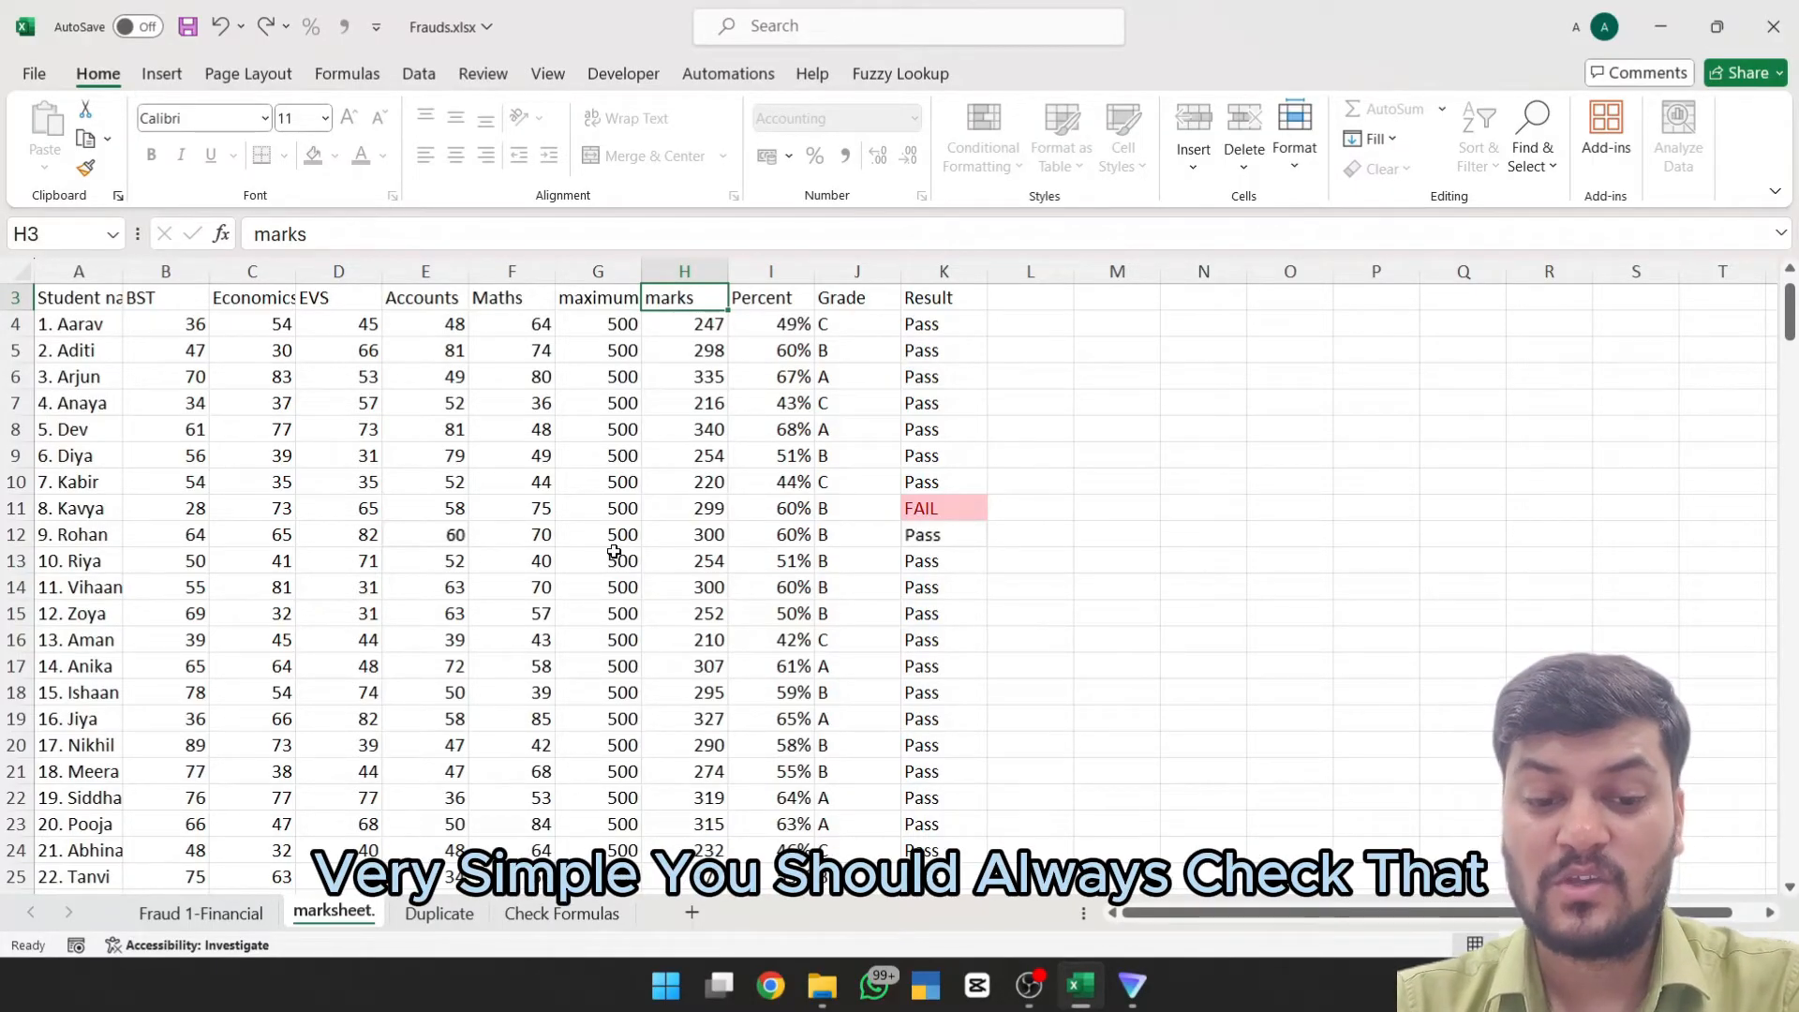
# Step: Unhide the hidden marksheet sheet
pyautogui.rightClick(340, 918)
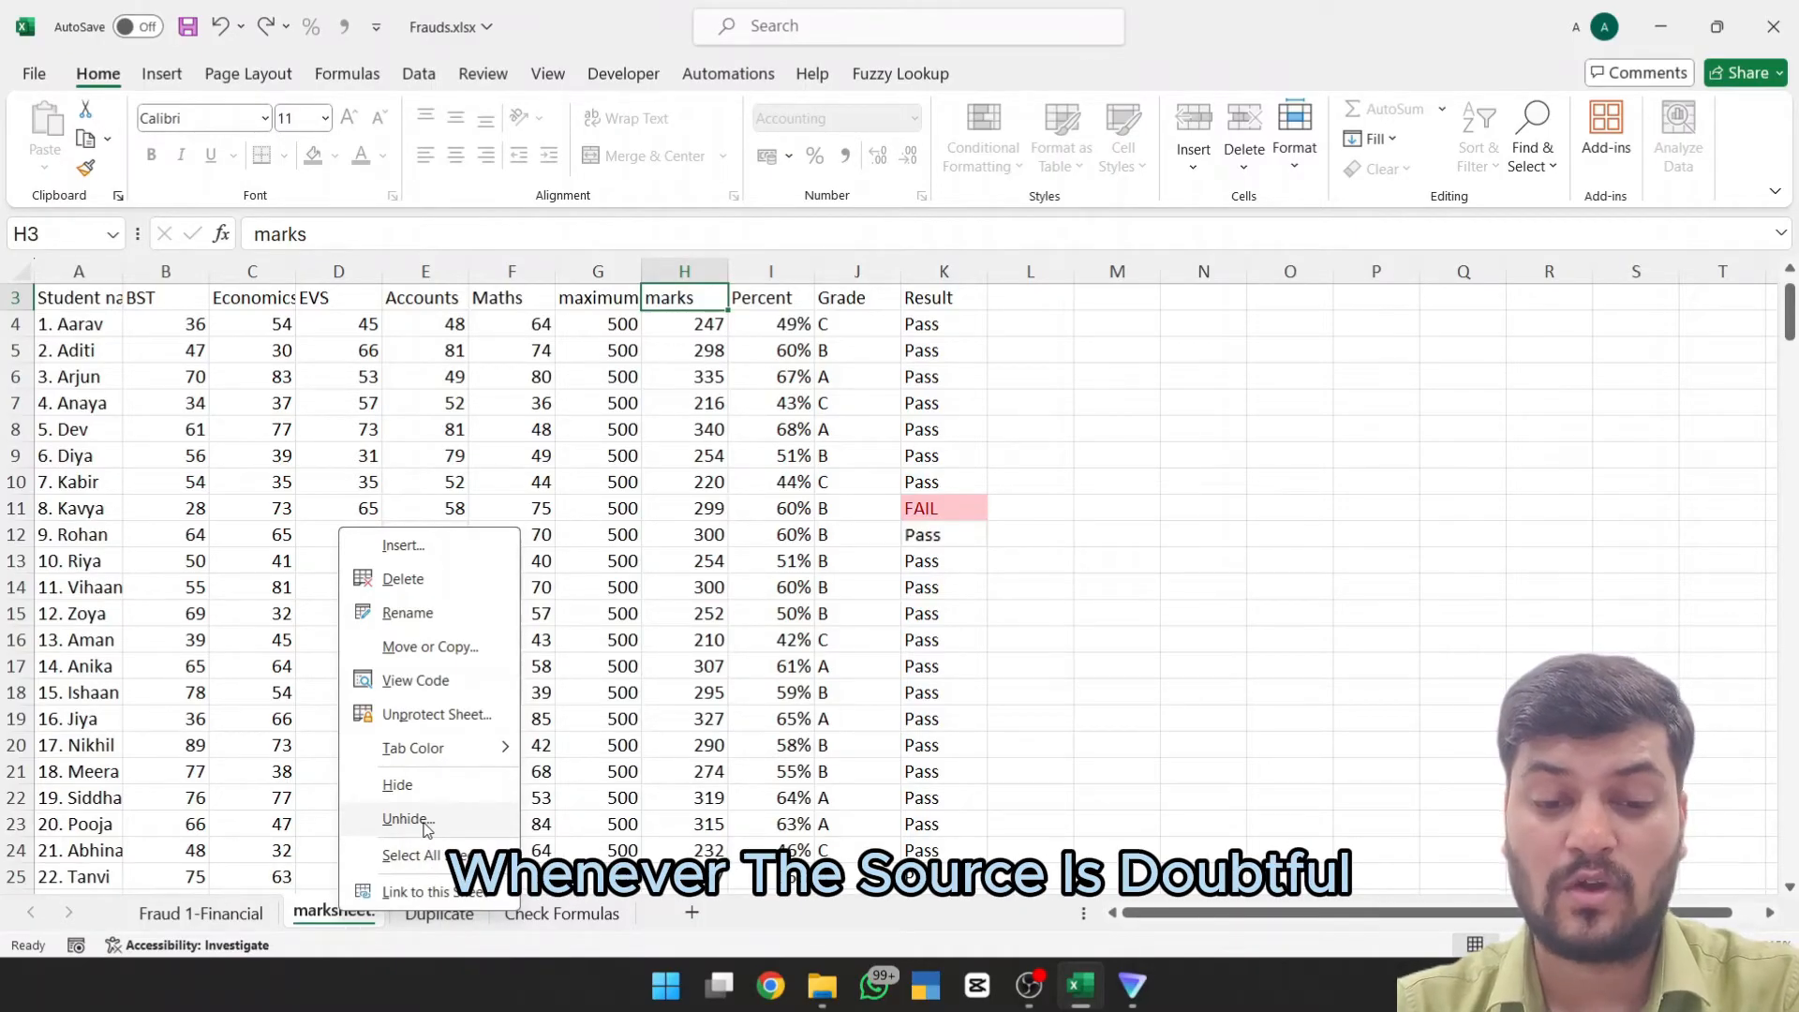
pyautogui.press('Escape')
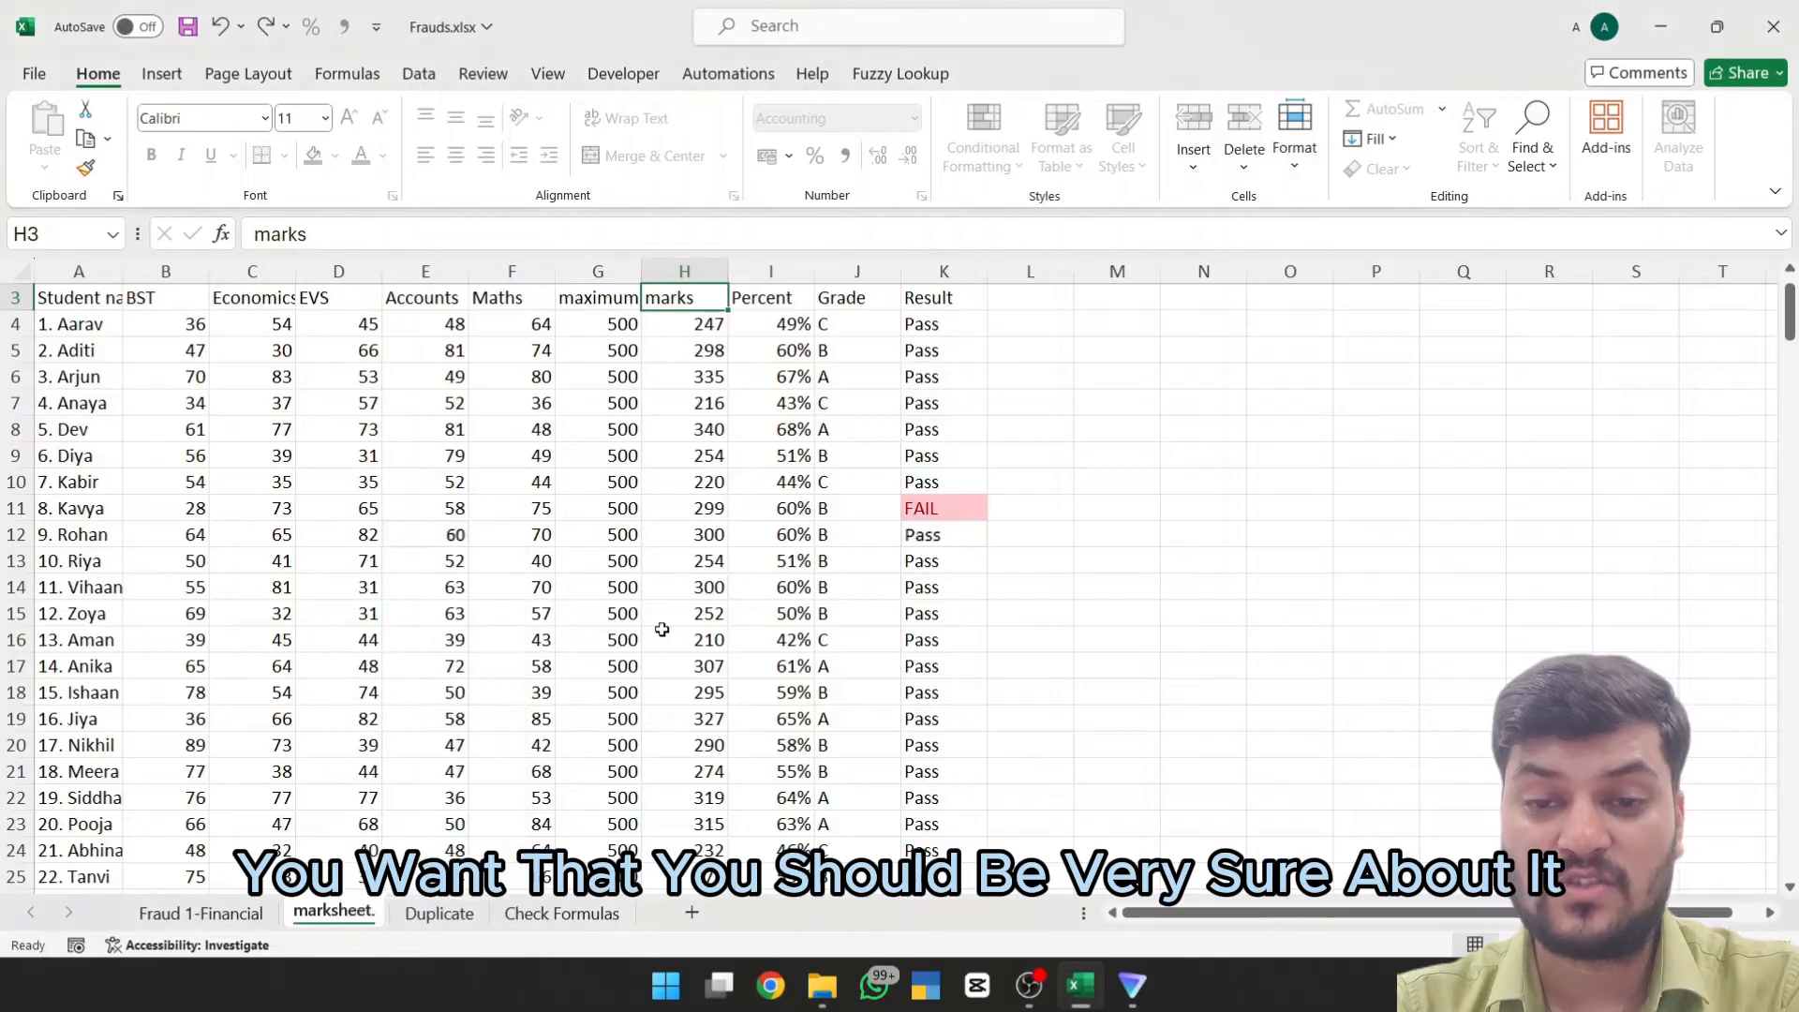
pyautogui.rightClick(332, 910)
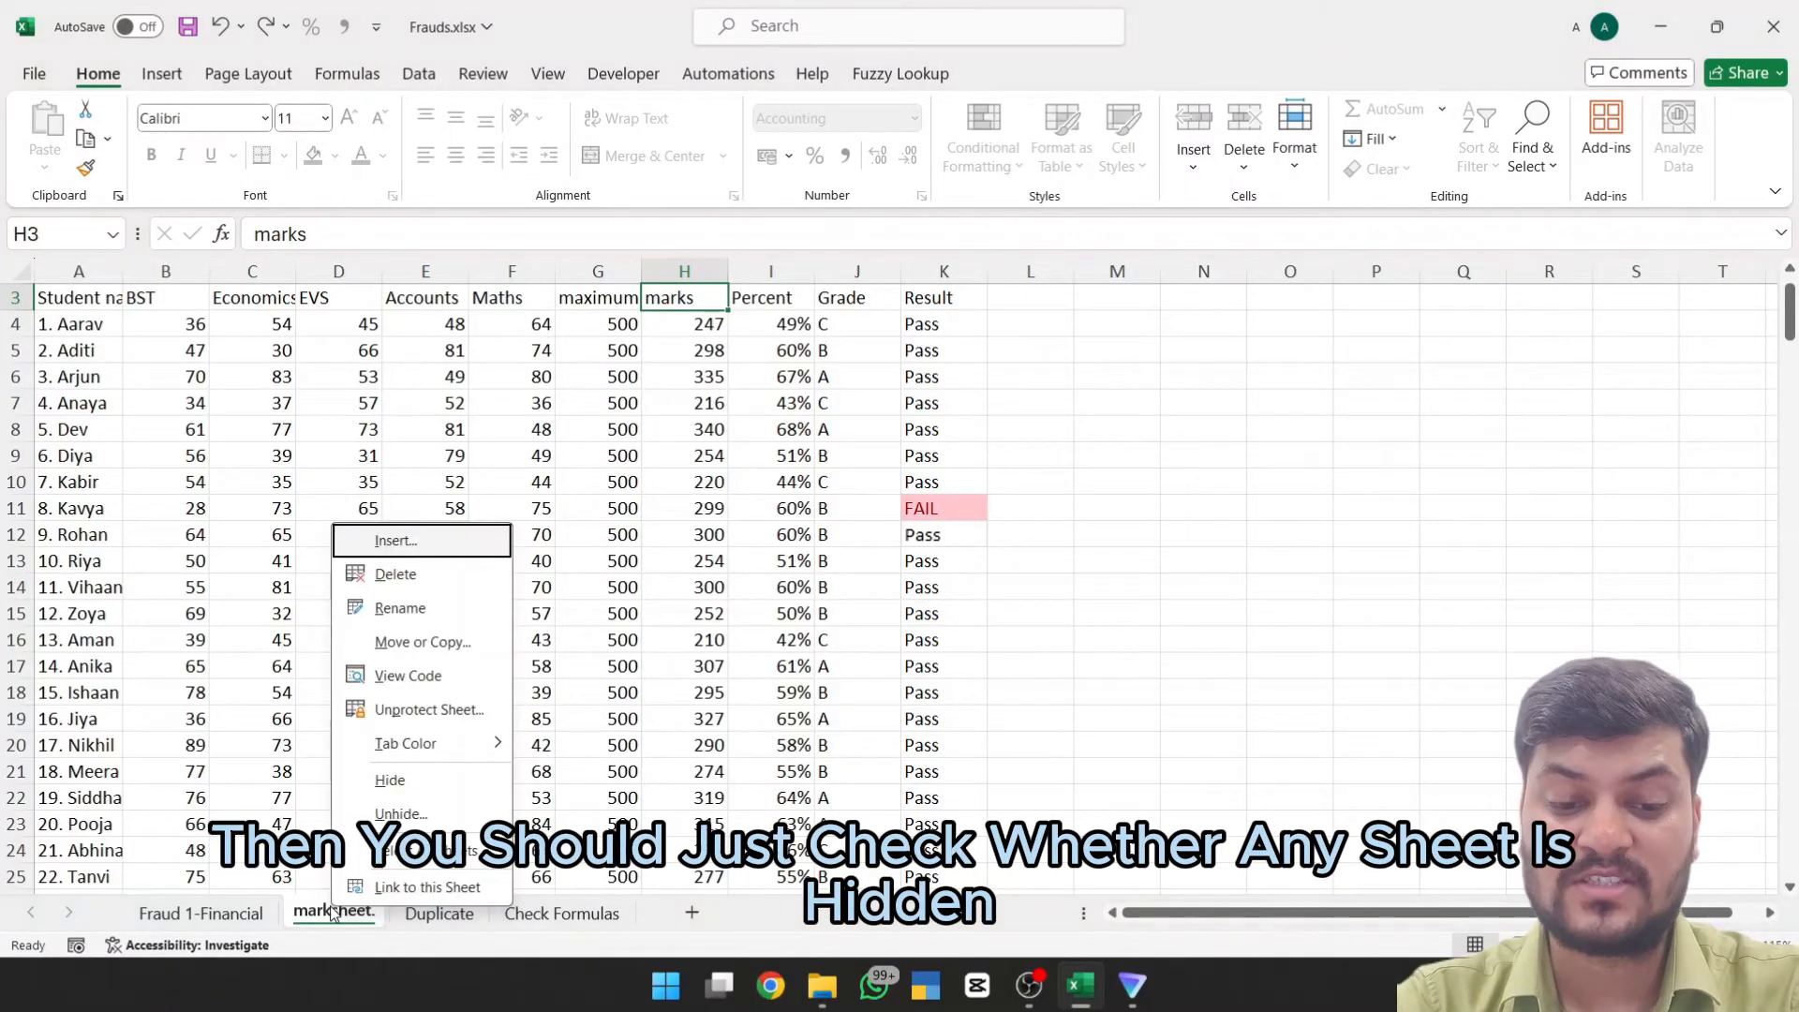
pyautogui.click(444, 815)
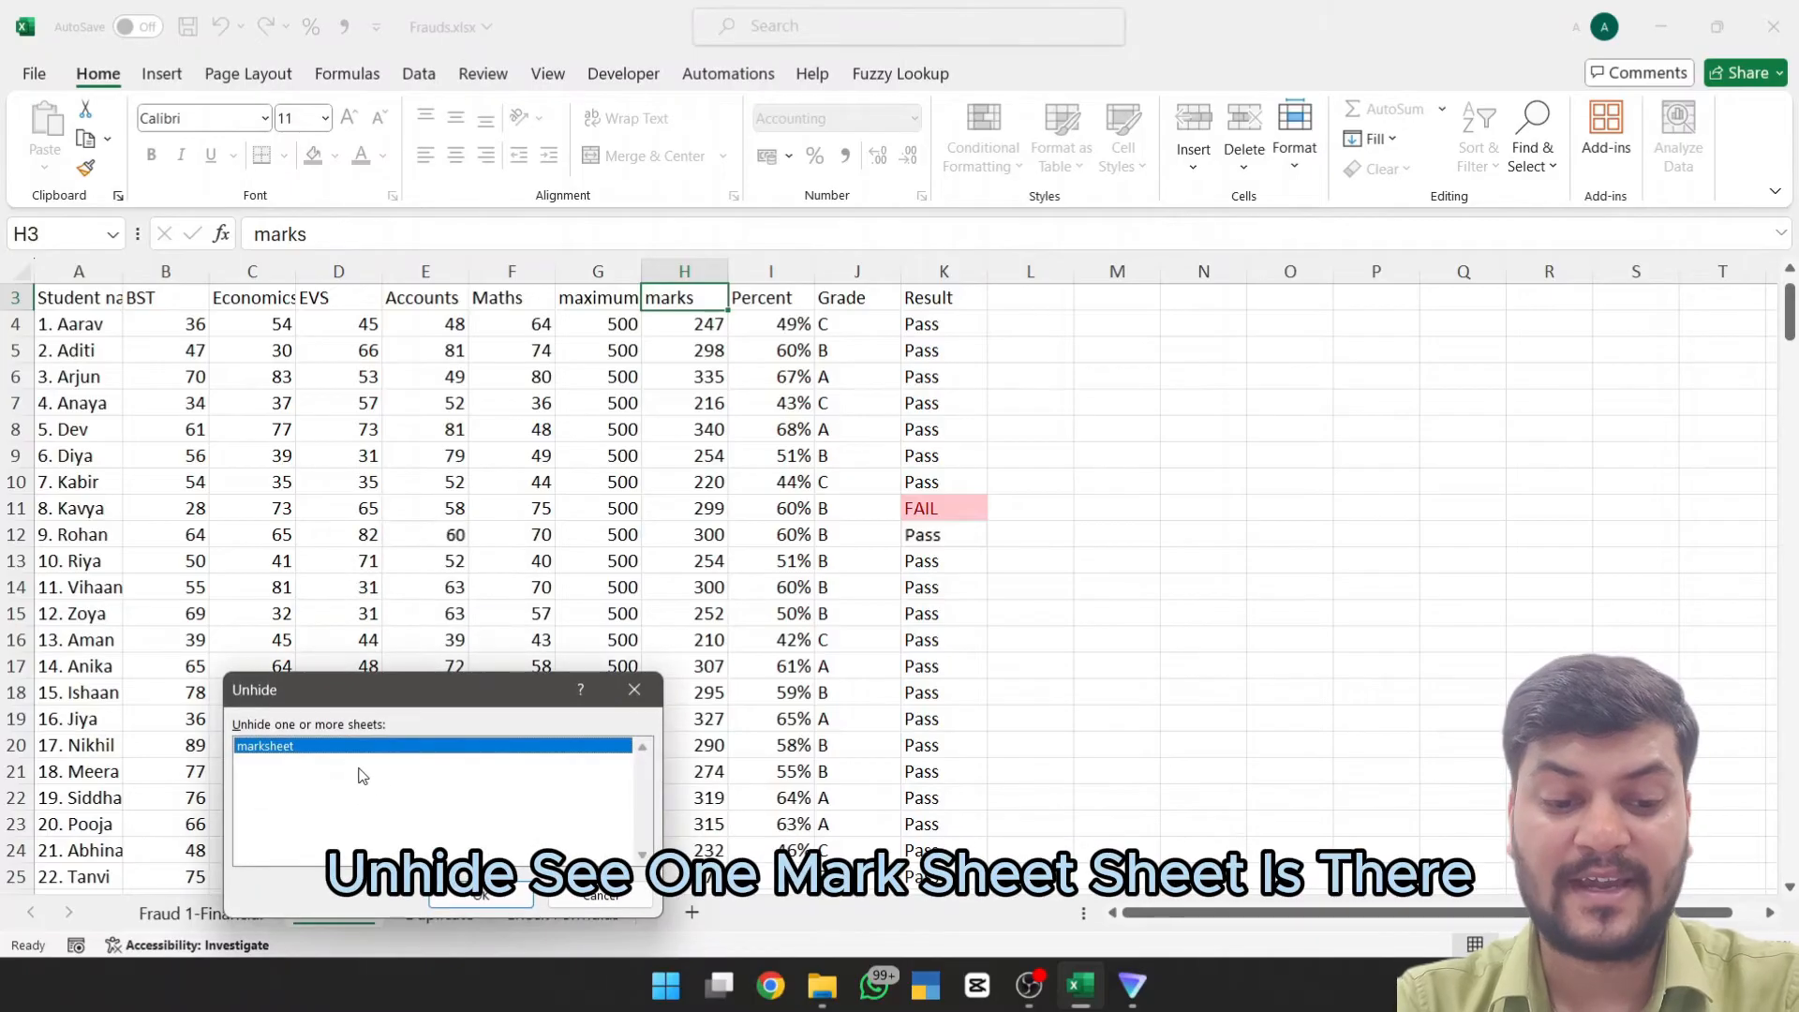
pyautogui.click(480, 894)
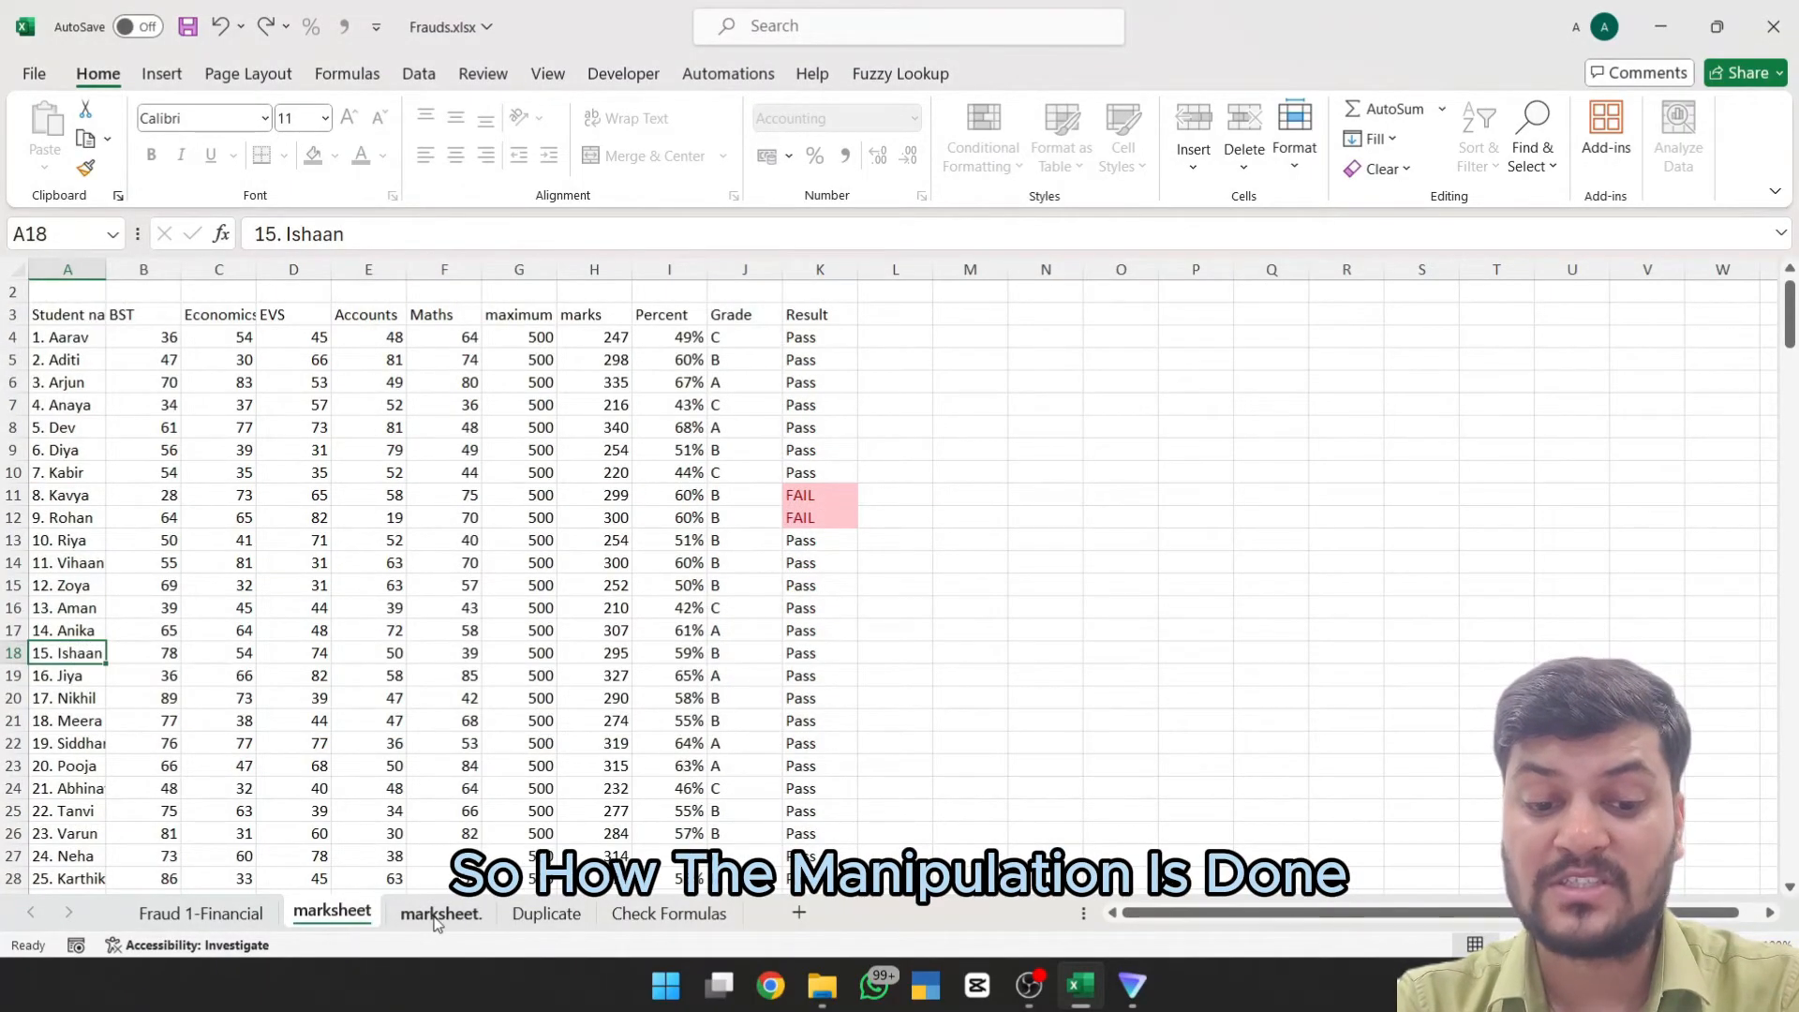
# Step: Select the rows of the two students marked FAIL, from the Result column back across their marks
pyautogui.click(822, 499)
pyautogui.hotkey('shift', 'Down')
pyautogui.hotkey('shift', 'Left')
pyautogui.hotkey('shift', 'Left')
pyautogui.hotkey('shift', 'Left')
pyautogui.hotkey('shift', 'Left')
pyautogui.hotkey('shift', 'Left')
pyautogui.hotkey('shift', 'Left')
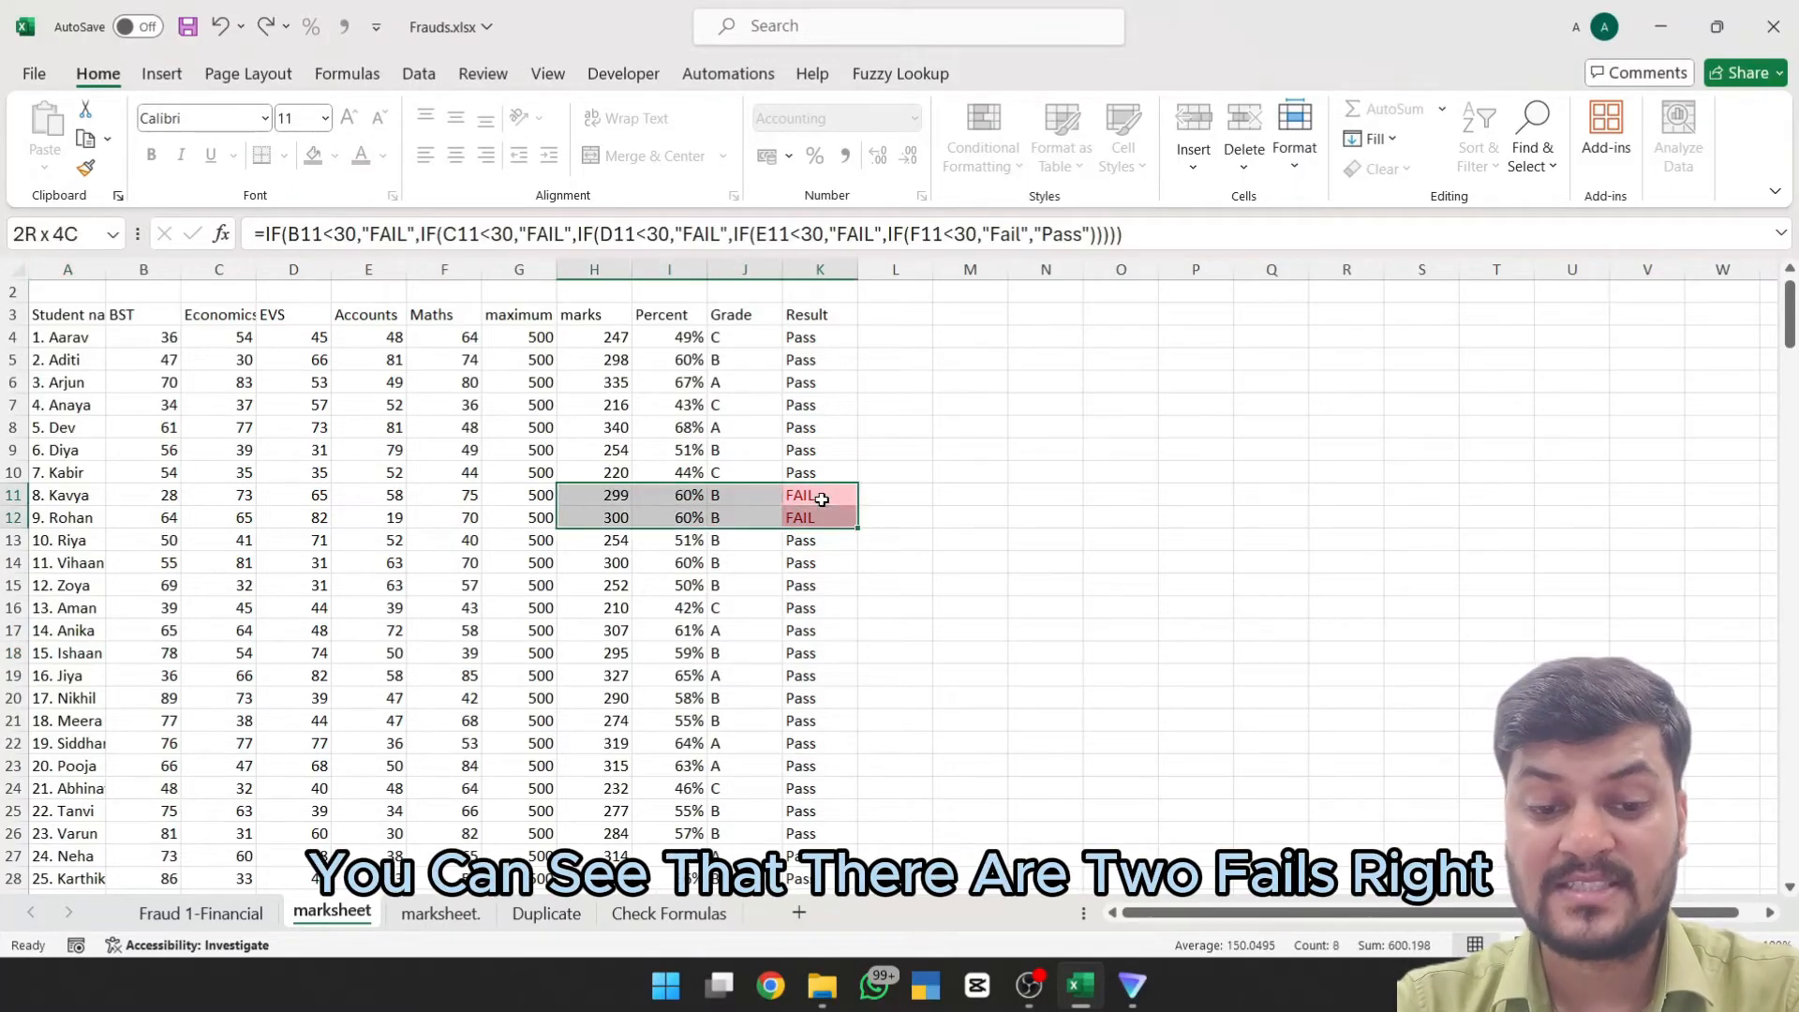
# Step: Inspect the total marks formula in H12 and trace it to the subject marks in B12:F12
pyautogui.click(604, 562)
pyautogui.click(582, 517)
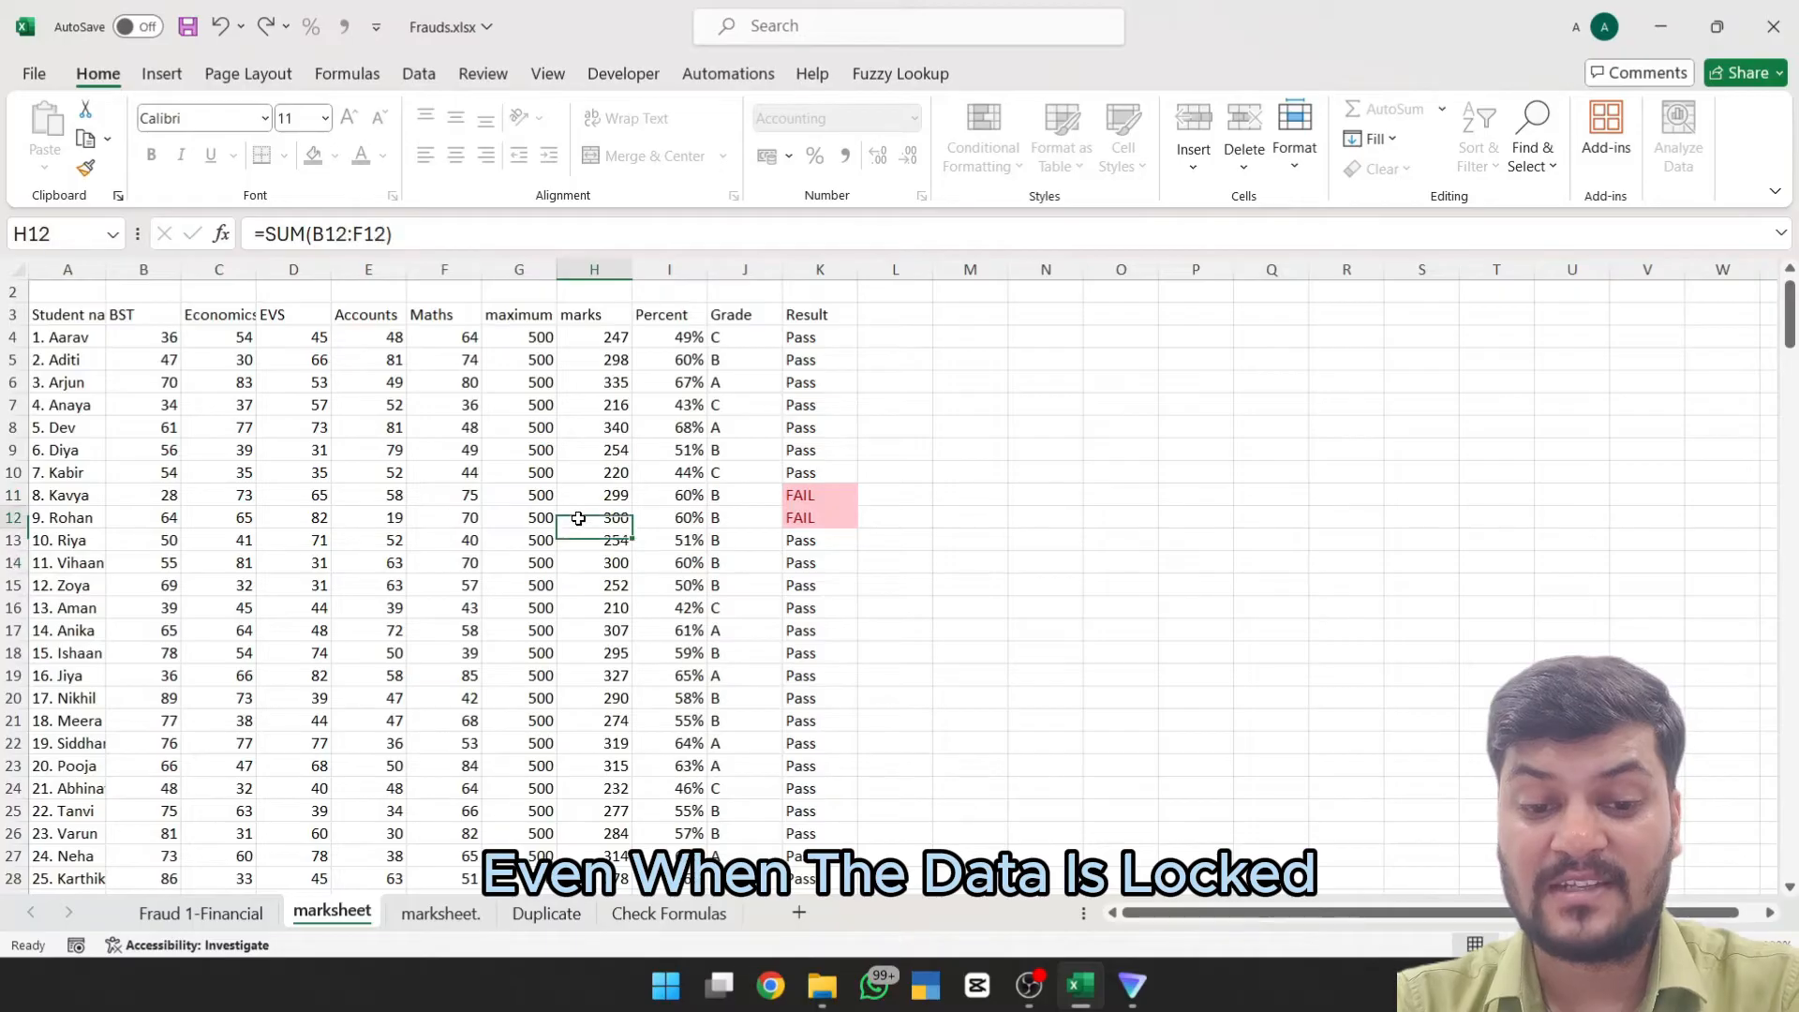
pyautogui.doubleClick(578, 523)
pyautogui.click(894, 560)
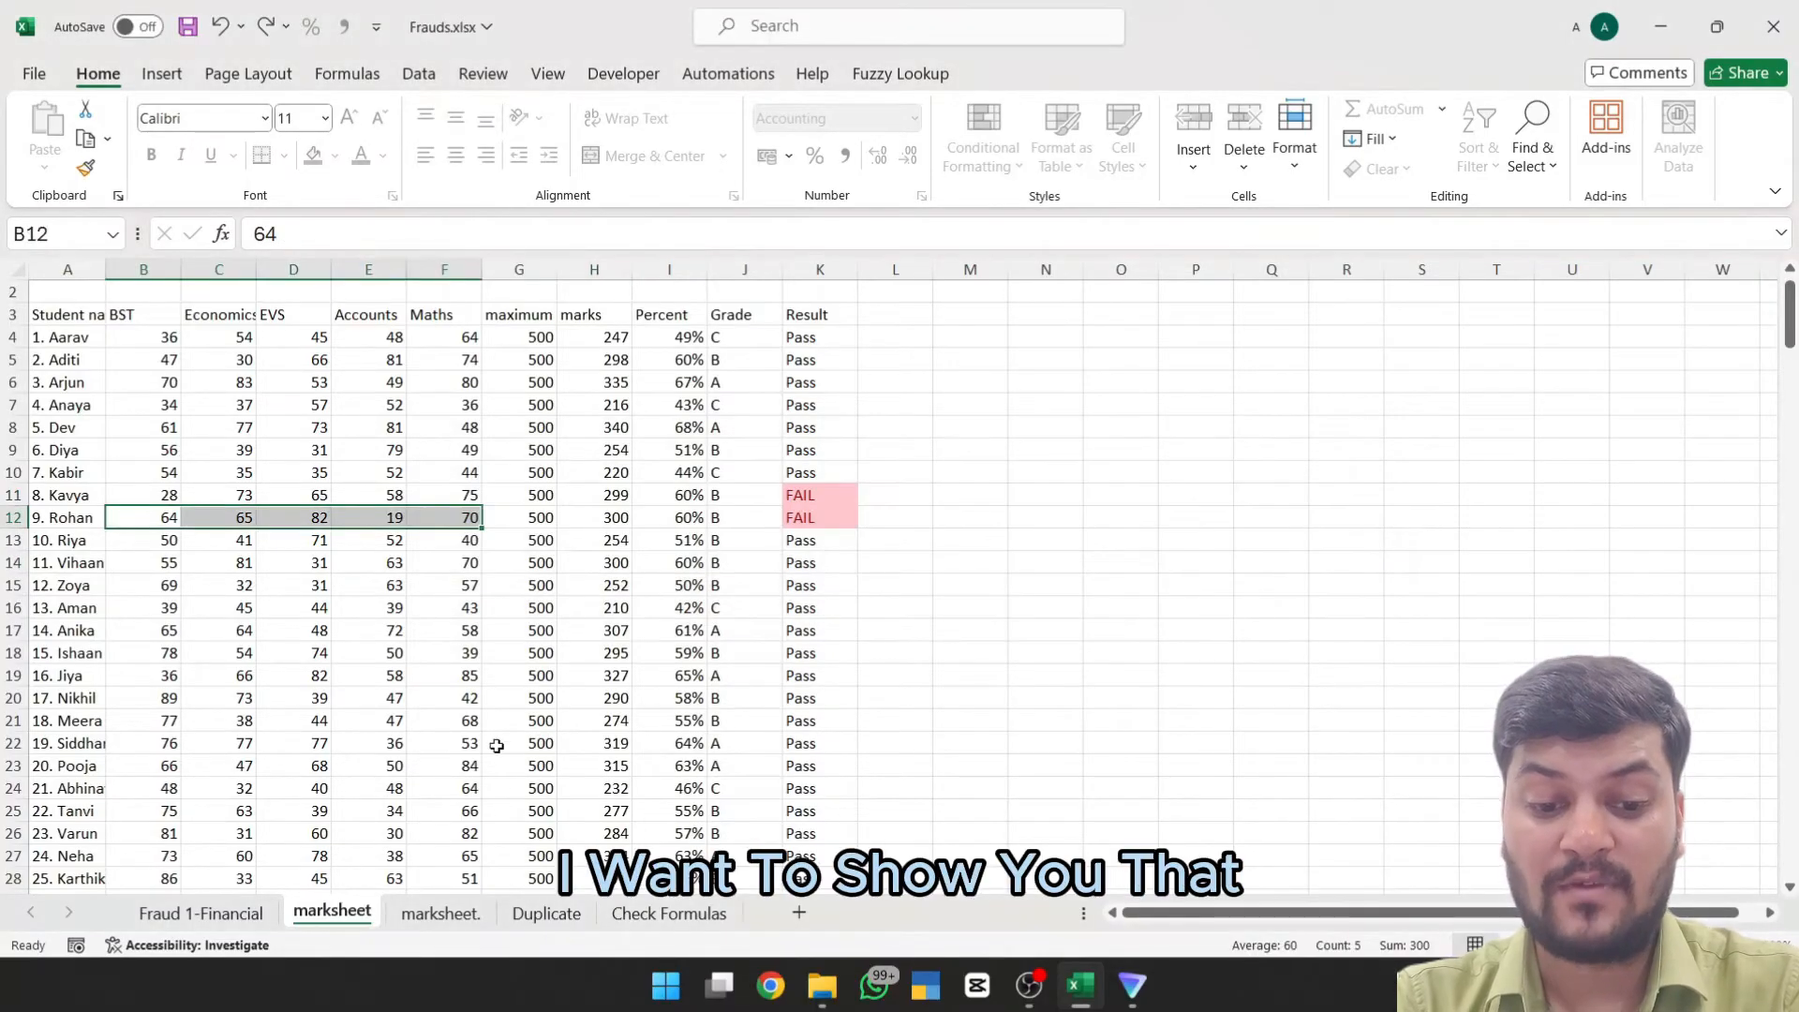
# Step: Show the formulas on the marksheet. sheet and select the picture covering the Accounts mark in E12
pyautogui.click(416, 921)
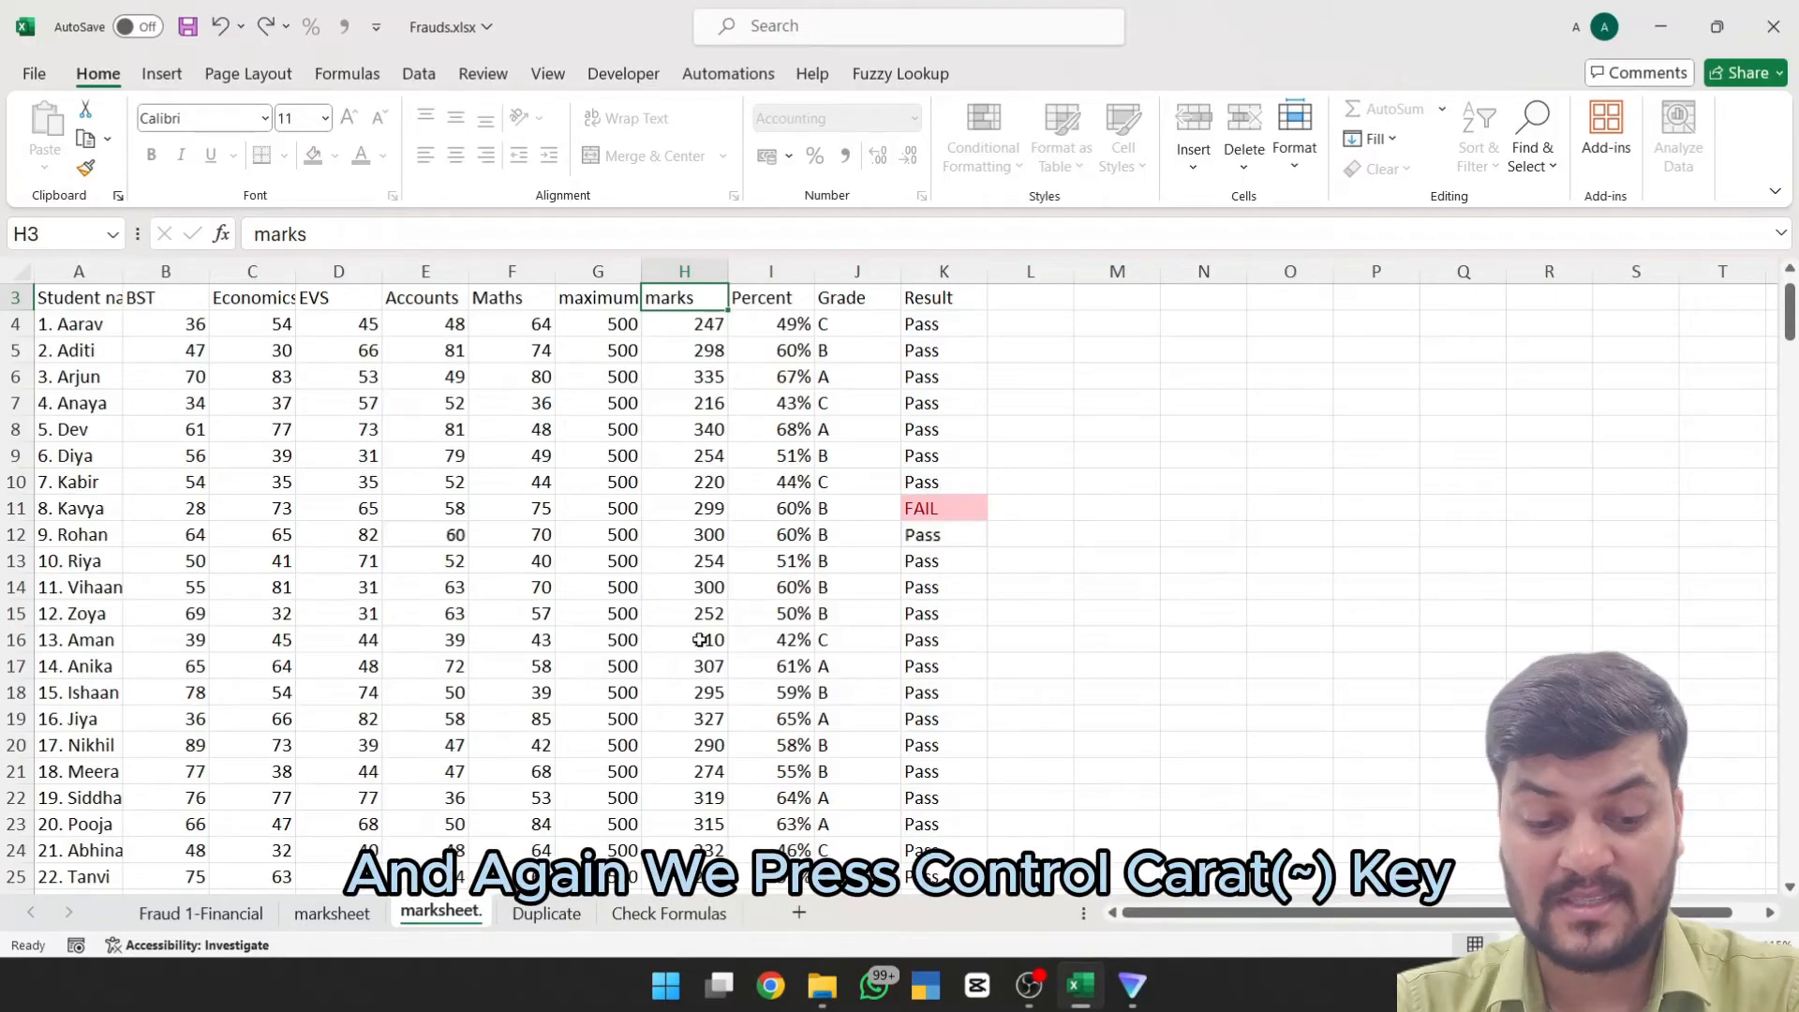
pyautogui.hotkey('ctrl', '`')
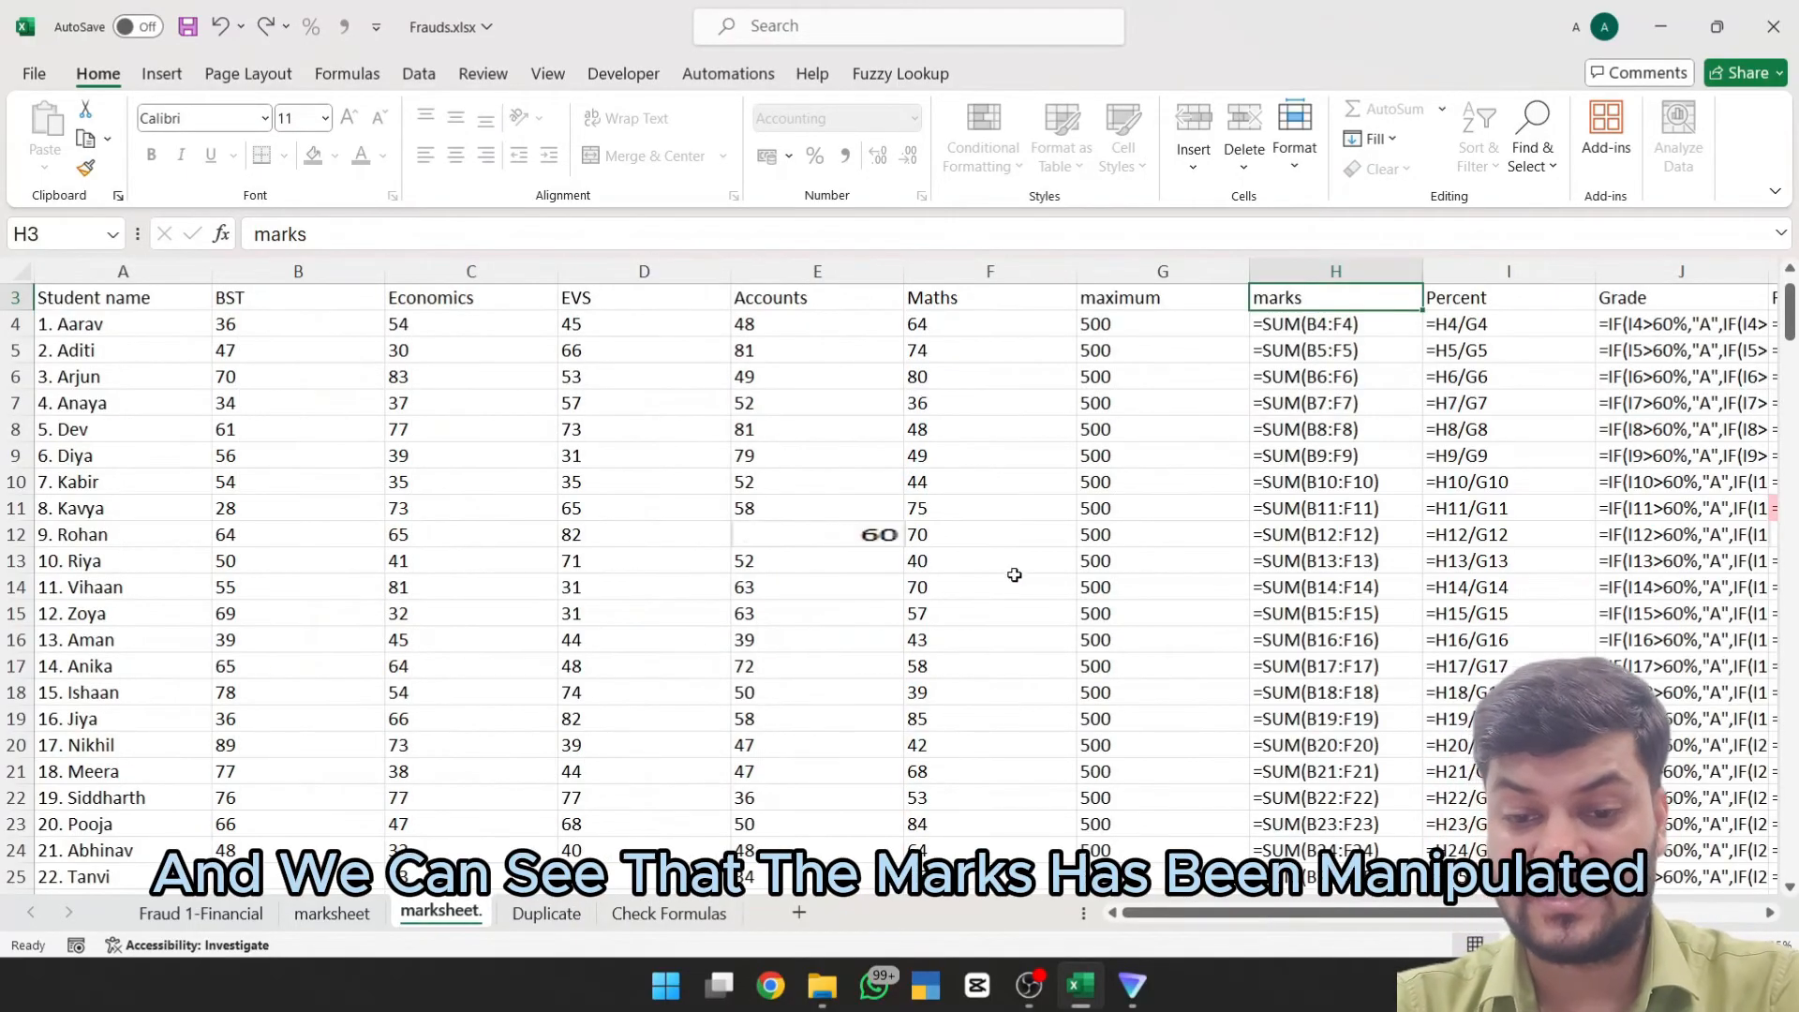
pyautogui.click(849, 542)
pyautogui.click(1073, 552)
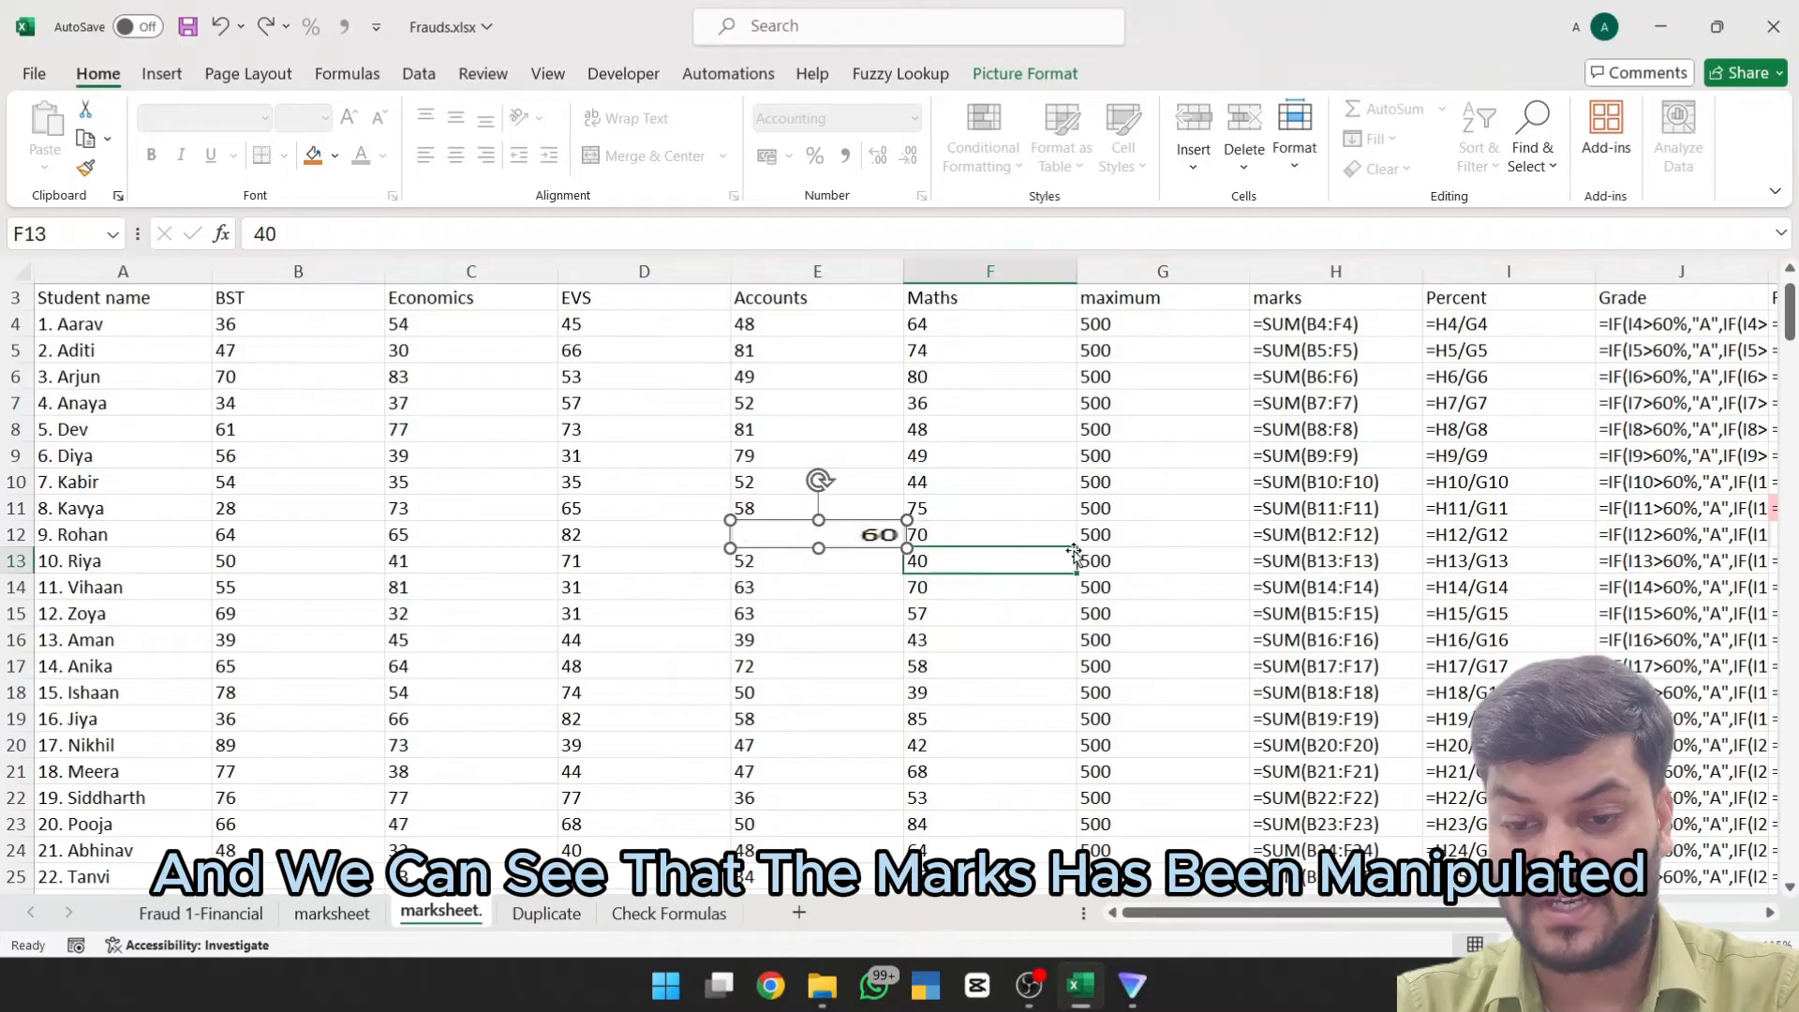
# Step: Go across to the Result column and inspect K12, comparing the formula with the Pass text covering it
pyautogui.press('Right')
pyautogui.press('Right')
pyautogui.press('Right')
pyautogui.press('Right')
pyautogui.press('Right')
pyautogui.press('Right')
pyautogui.press('Right')
pyautogui.press('Up')
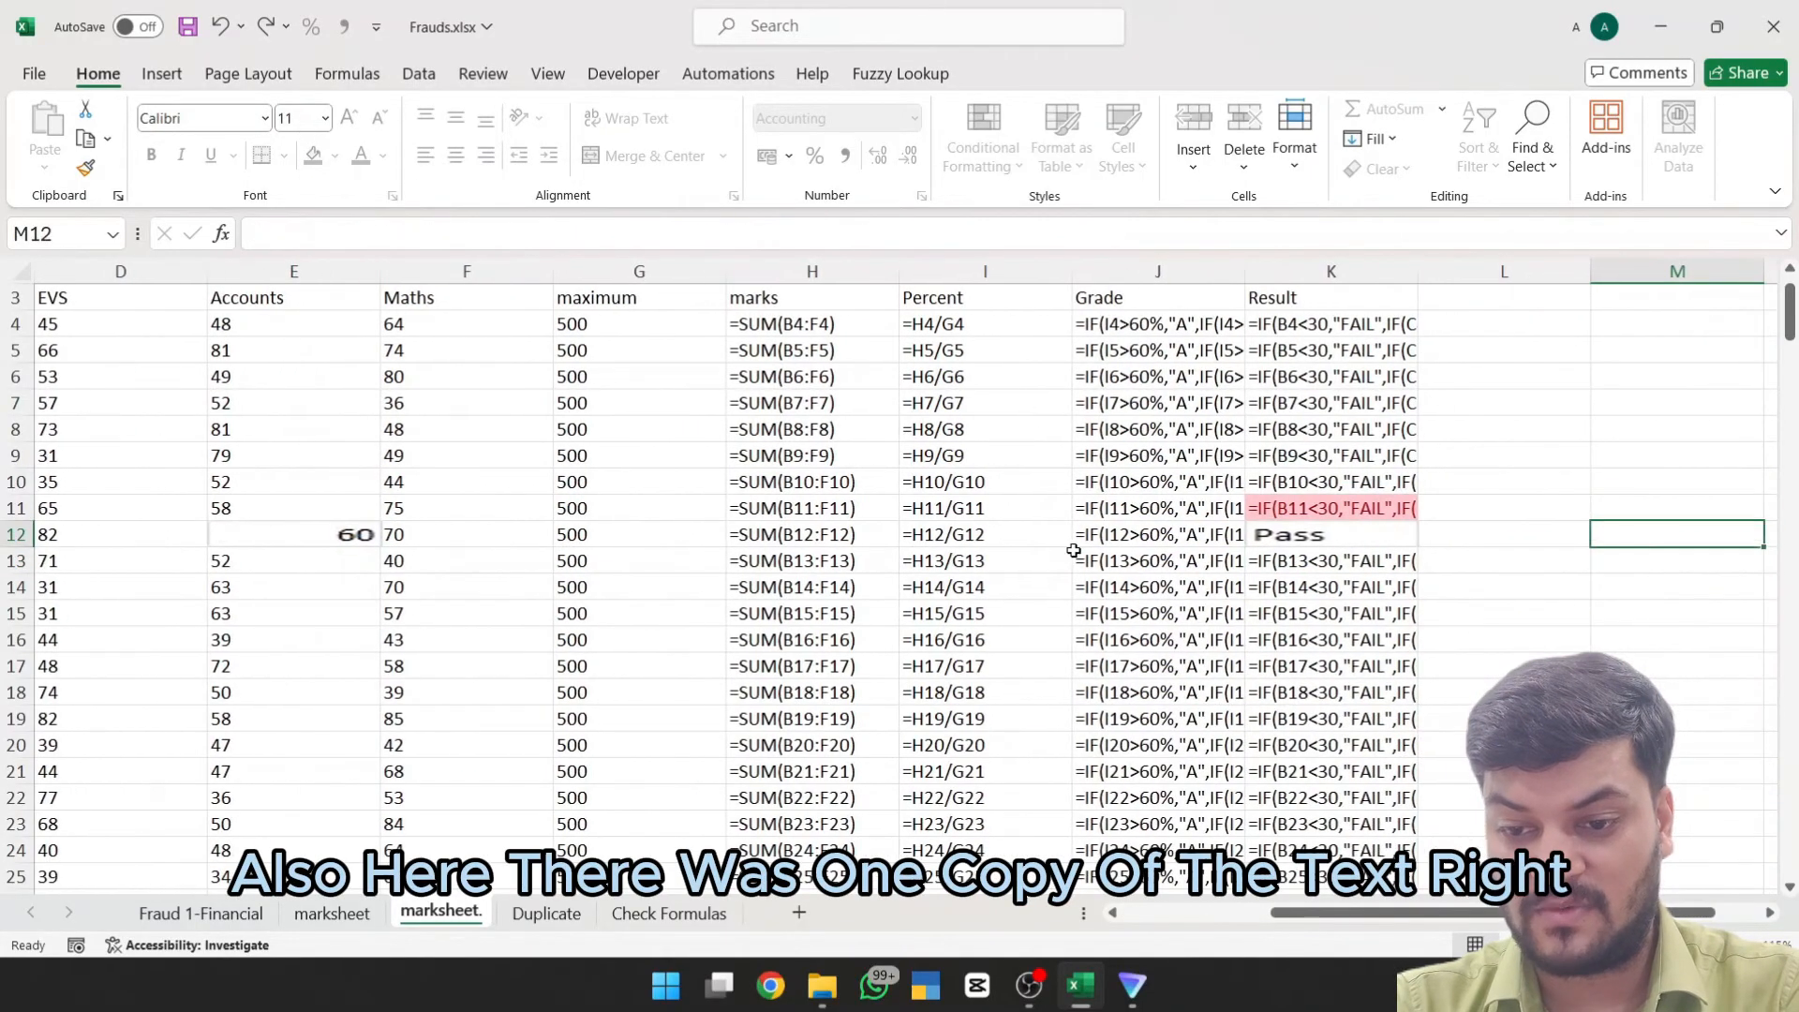
pyautogui.press('Left')
pyautogui.press('Left')
pyautogui.press('Up')
pyautogui.press('Down')
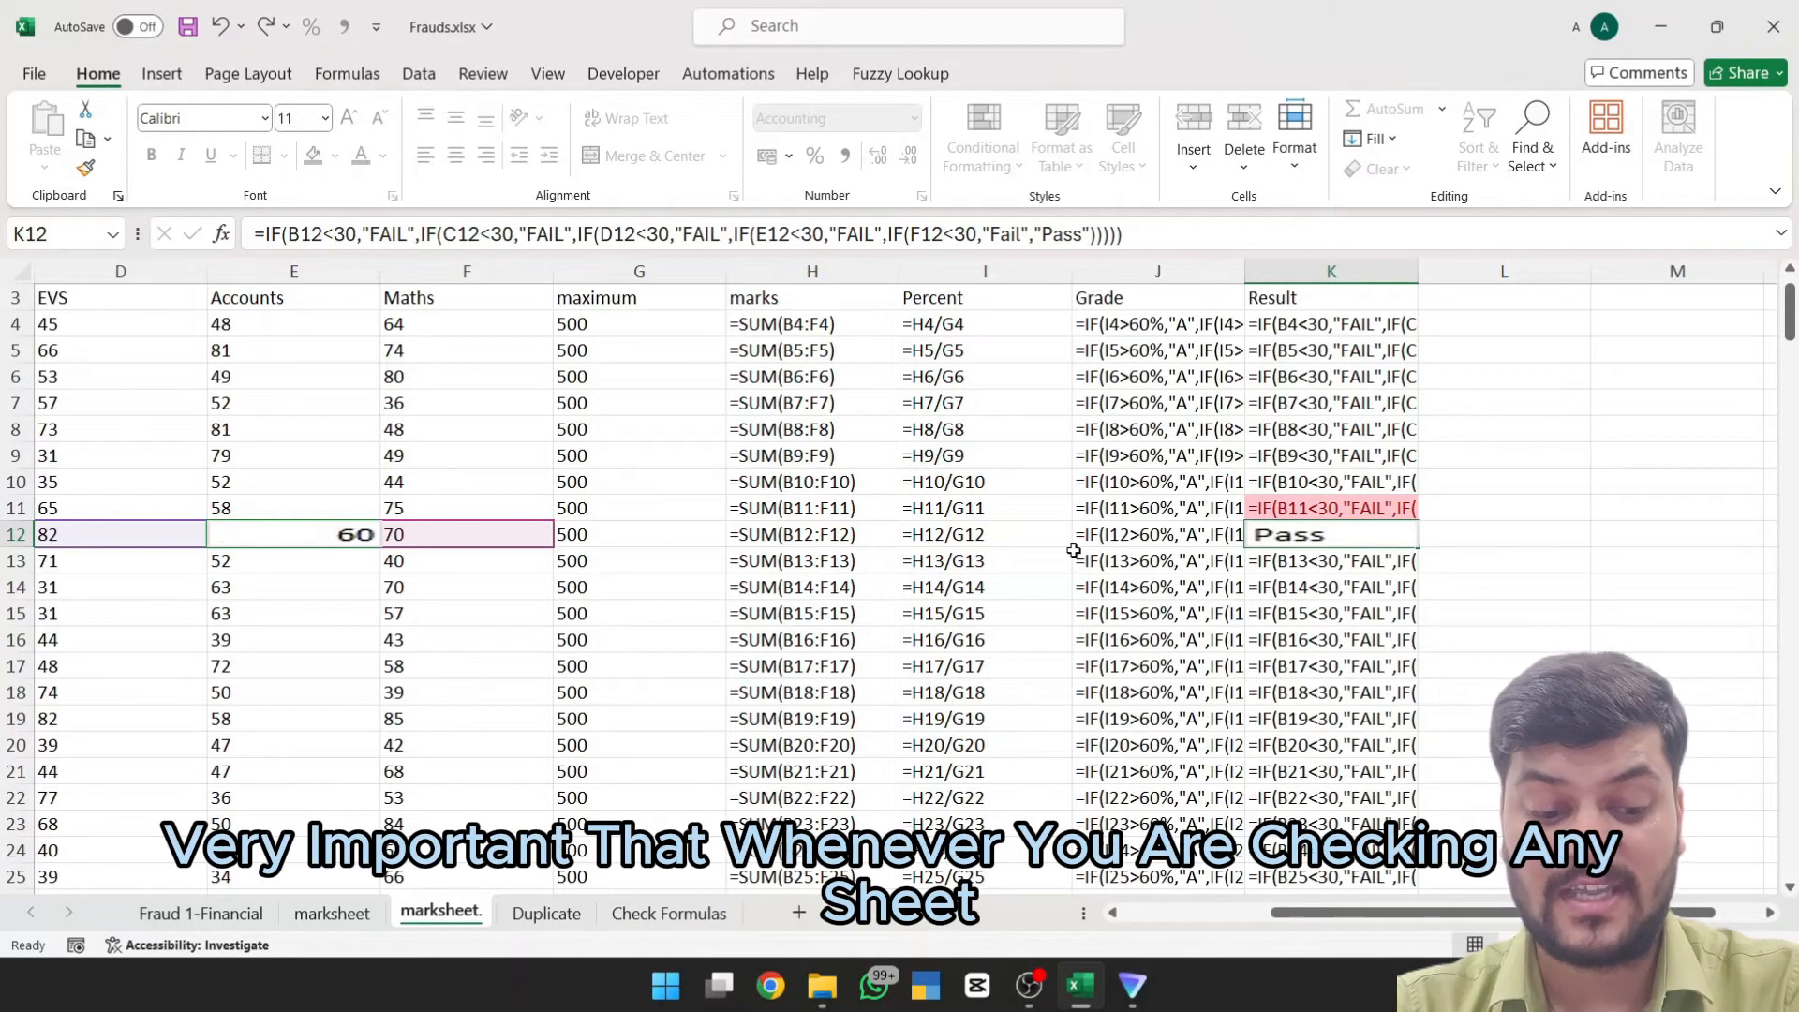
# Step: Restore the normal view of the marksheet. sheet and check whether any more sheets can be unhidden
pyautogui.hotkey('ctrl', '`')
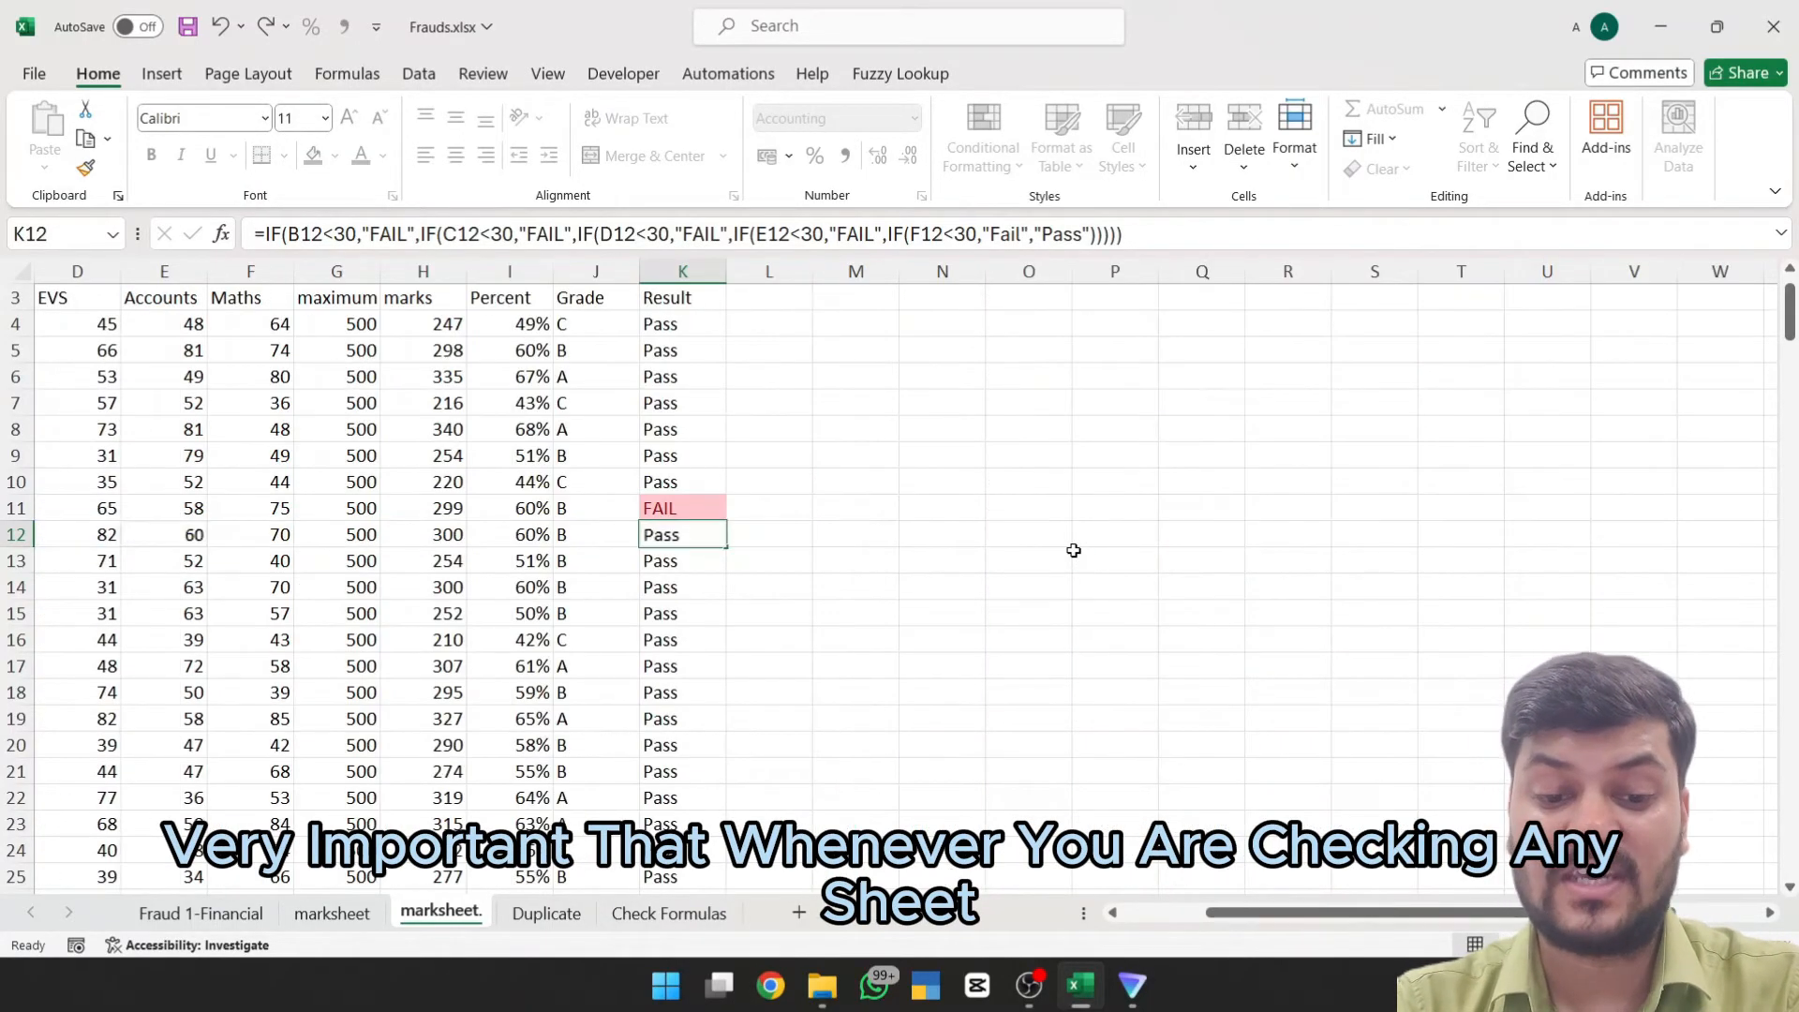
pyautogui.rightClick(458, 914)
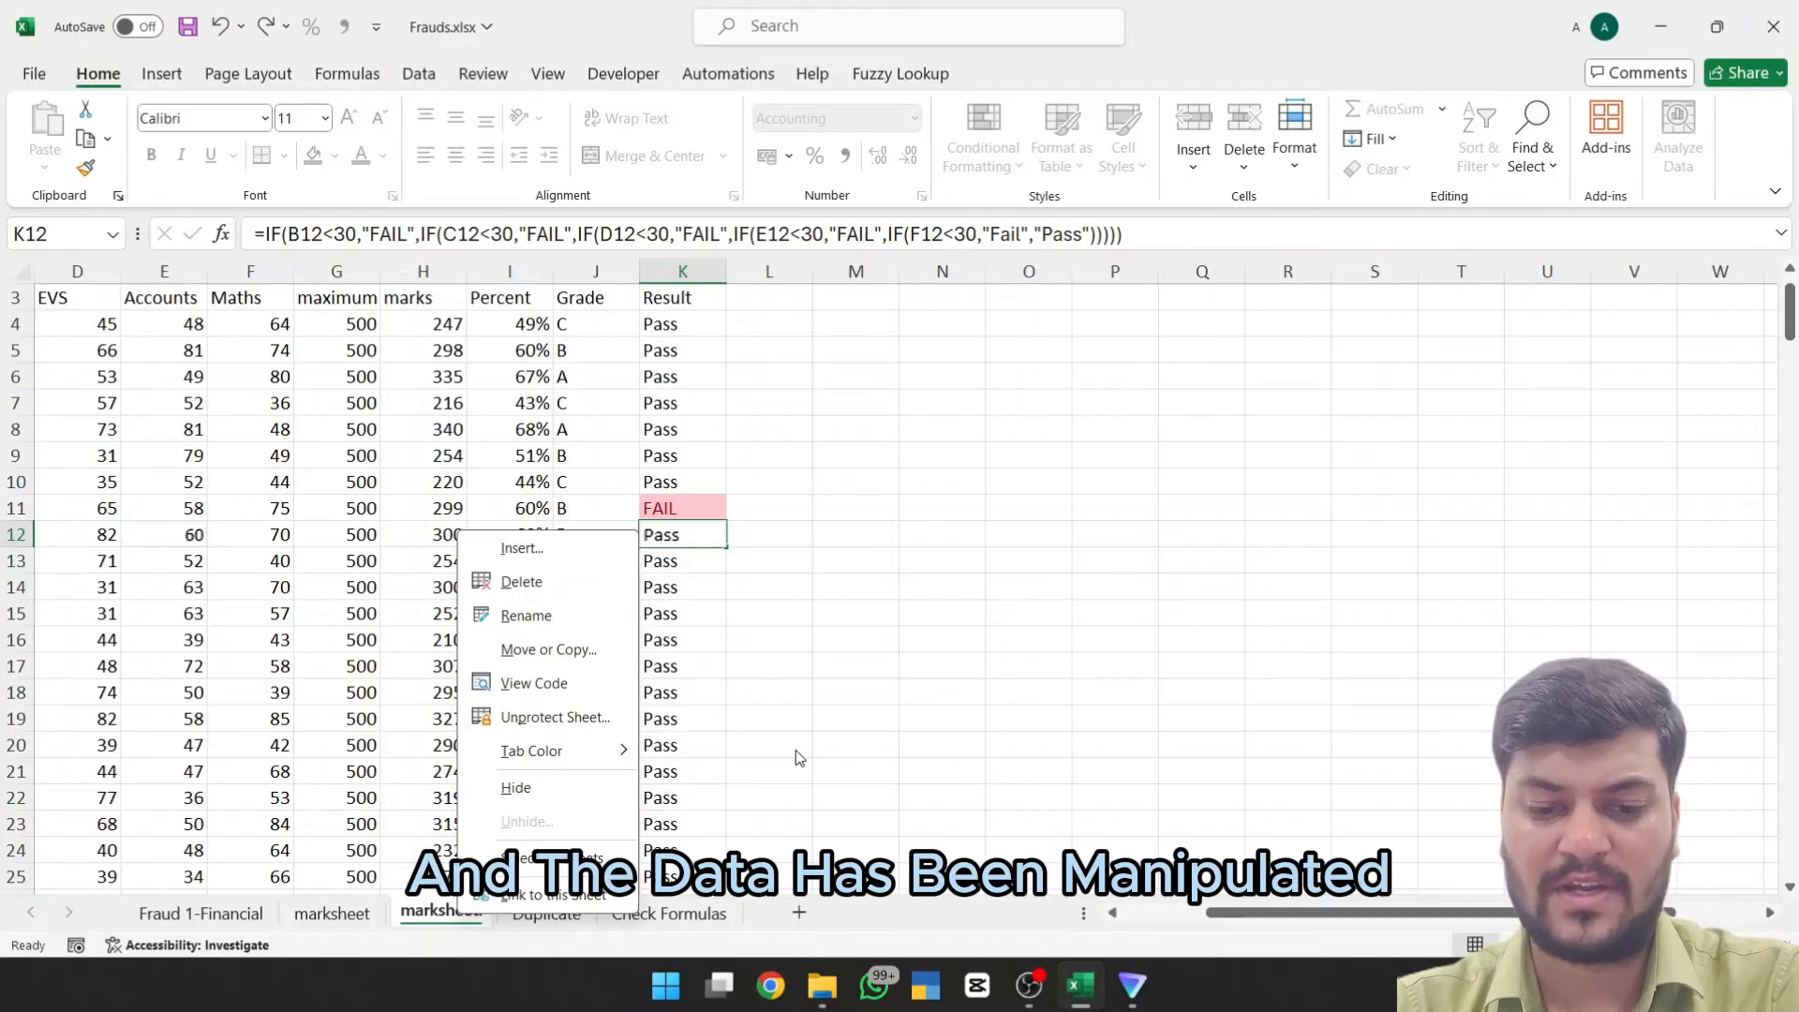
pyautogui.press('Escape')
# Step: Go to the Duplicate sheet and survey the voucher number column from D6 to its last entry and back
pyautogui.hotkey('ctrl', 'pagedown')
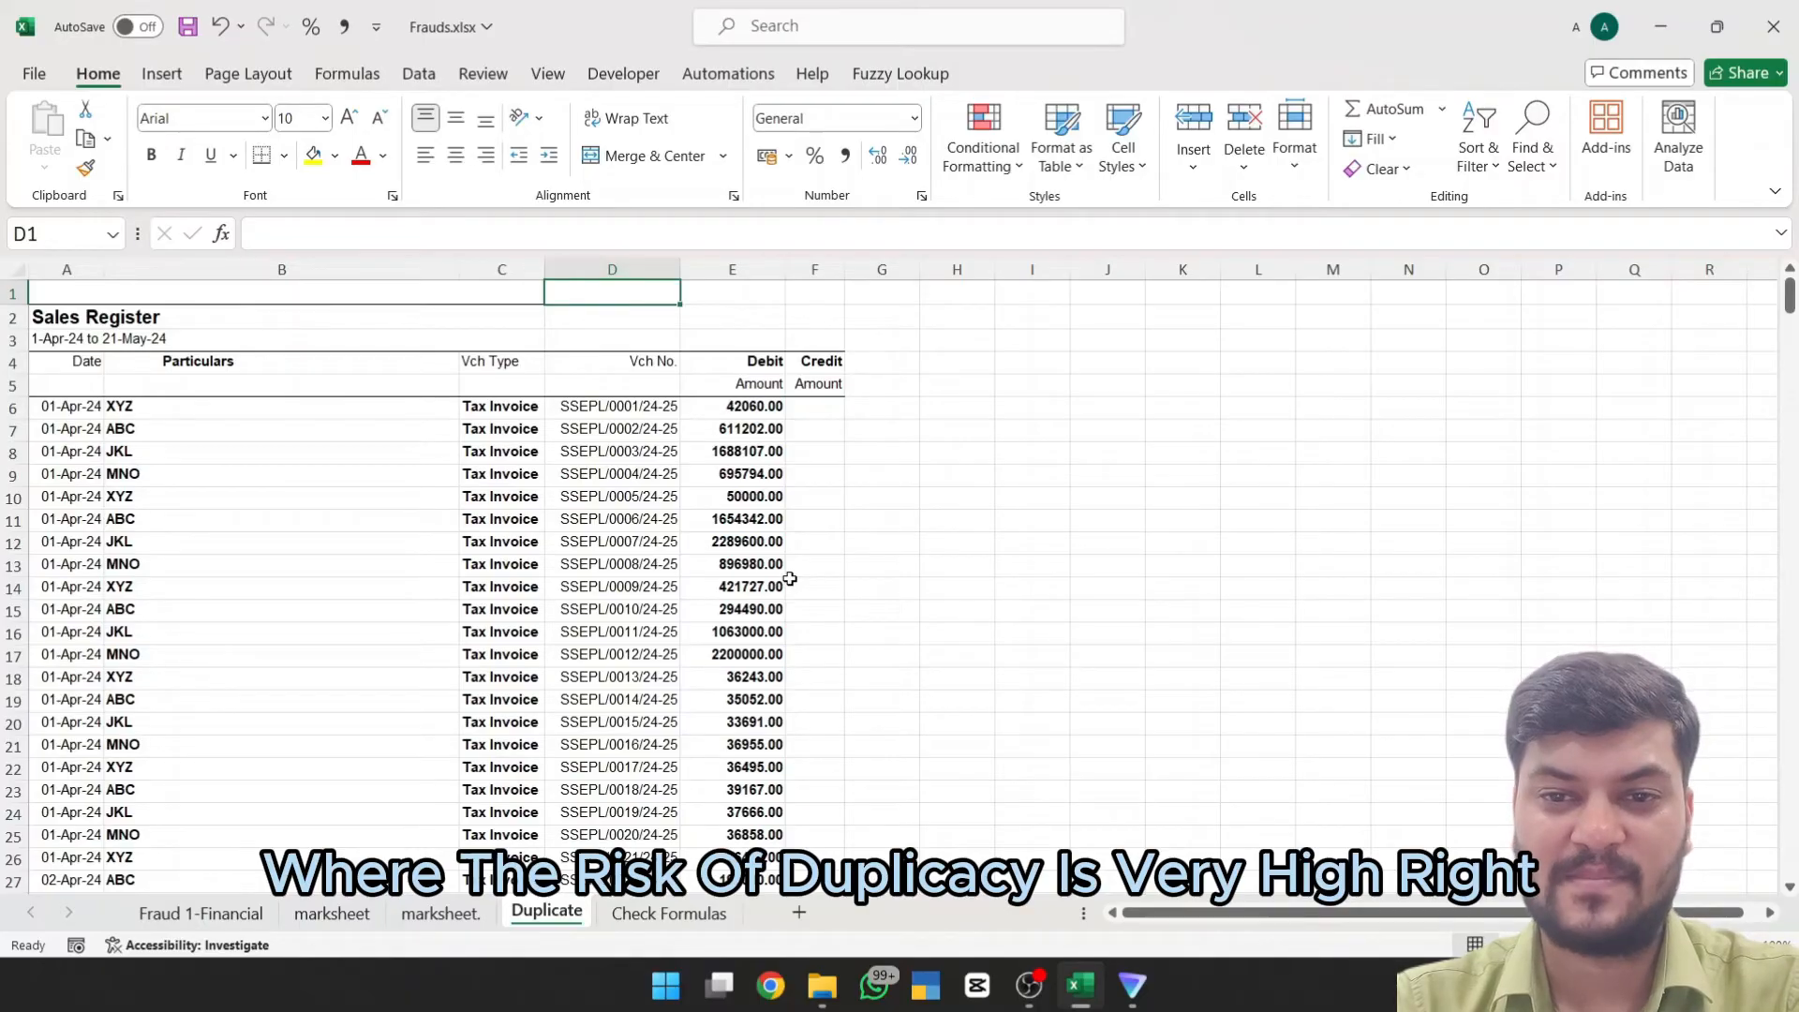
pyautogui.press('Down')
pyautogui.press('Down')
pyautogui.press('Down')
pyautogui.press('Down')
pyautogui.press('Down')
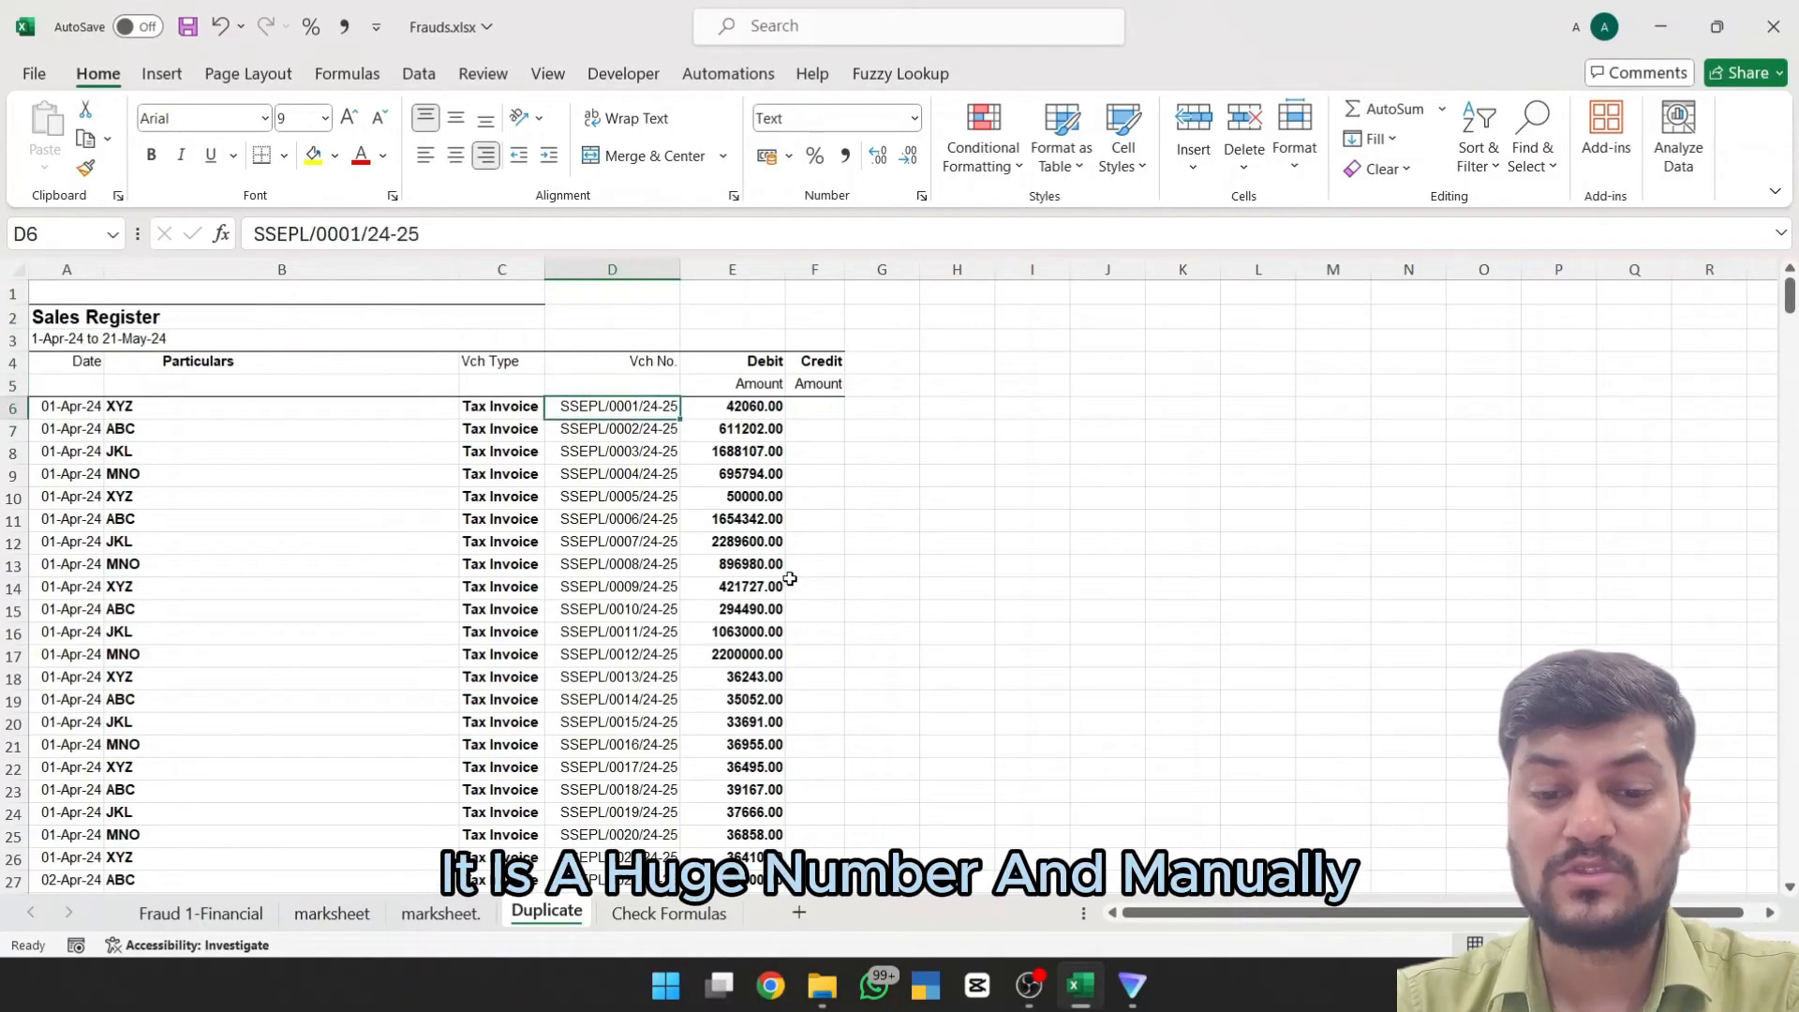
pyautogui.hotkey('ctrl', 'Down')
pyautogui.hotkey('ctrl', 'Up')
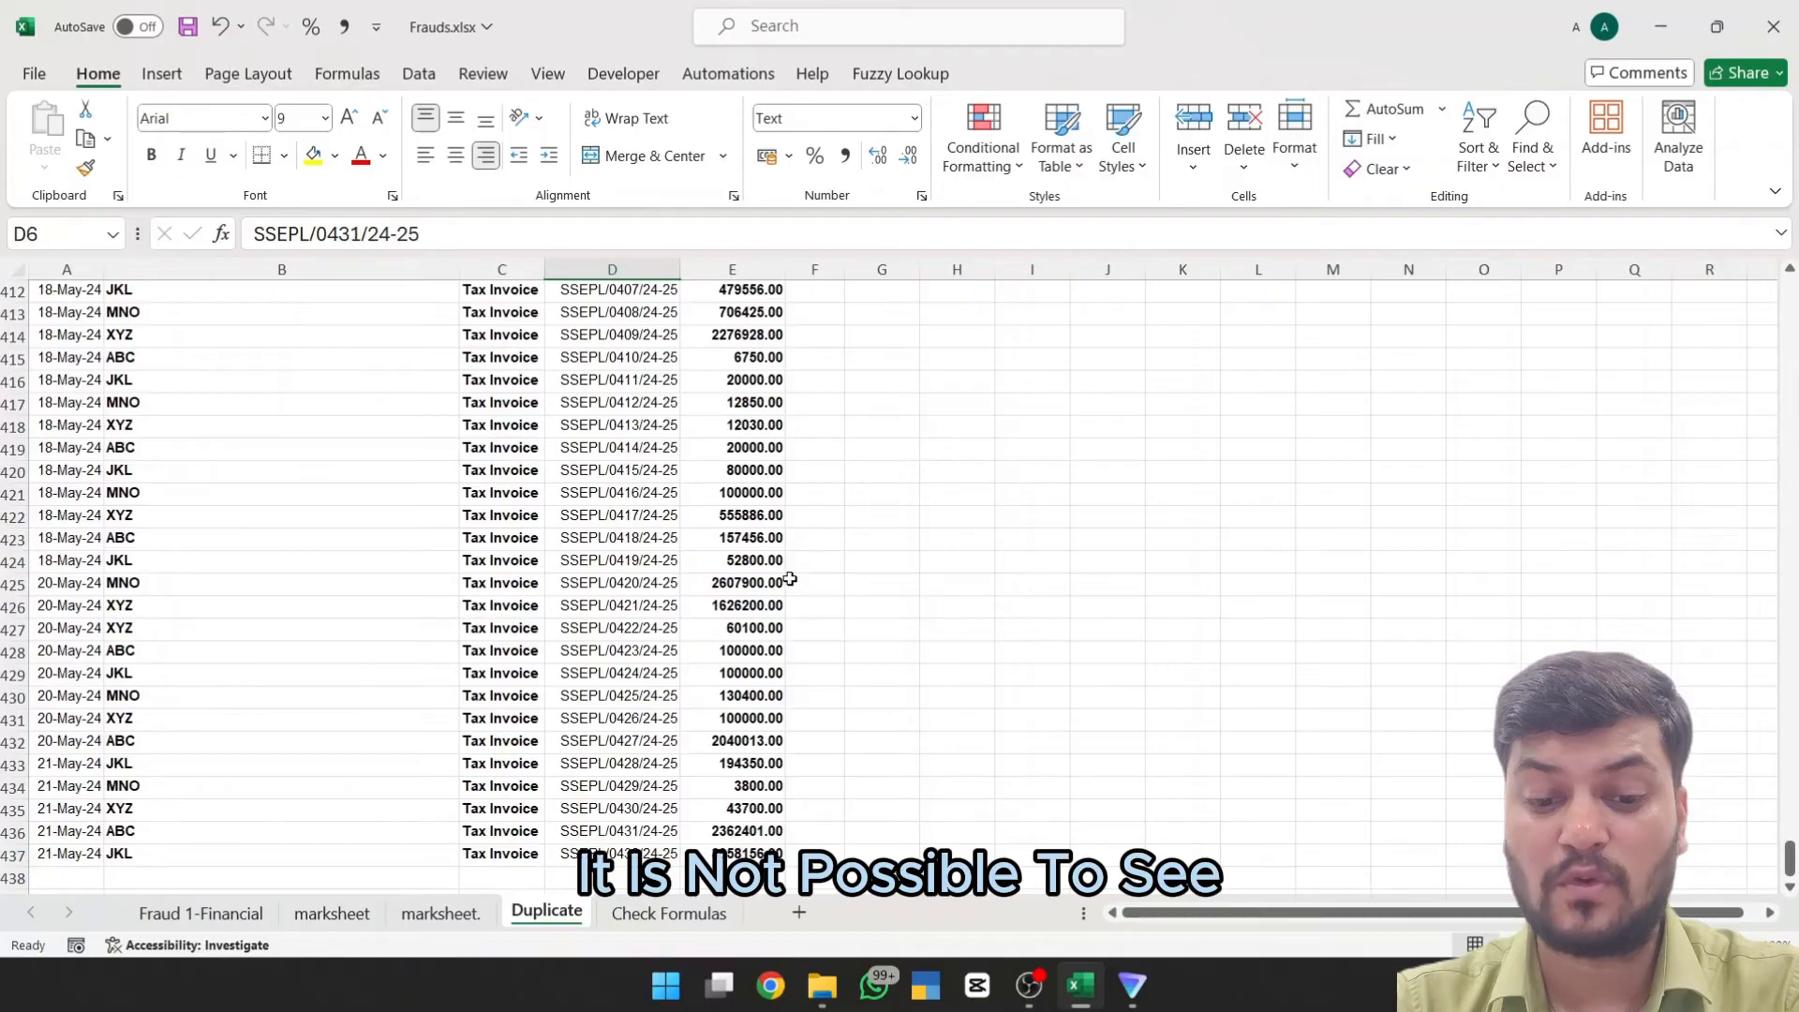
# Step: Look through the first voucher numbers in column D one by one for repeats, and return to D1
pyautogui.press('Down')
pyautogui.press('Down')
pyautogui.press('Down')
pyautogui.press('Down')
pyautogui.press('Down')
pyautogui.press('Down')
pyautogui.press('Down')
pyautogui.press('Down')
pyautogui.press('Down')
pyautogui.press('Down')
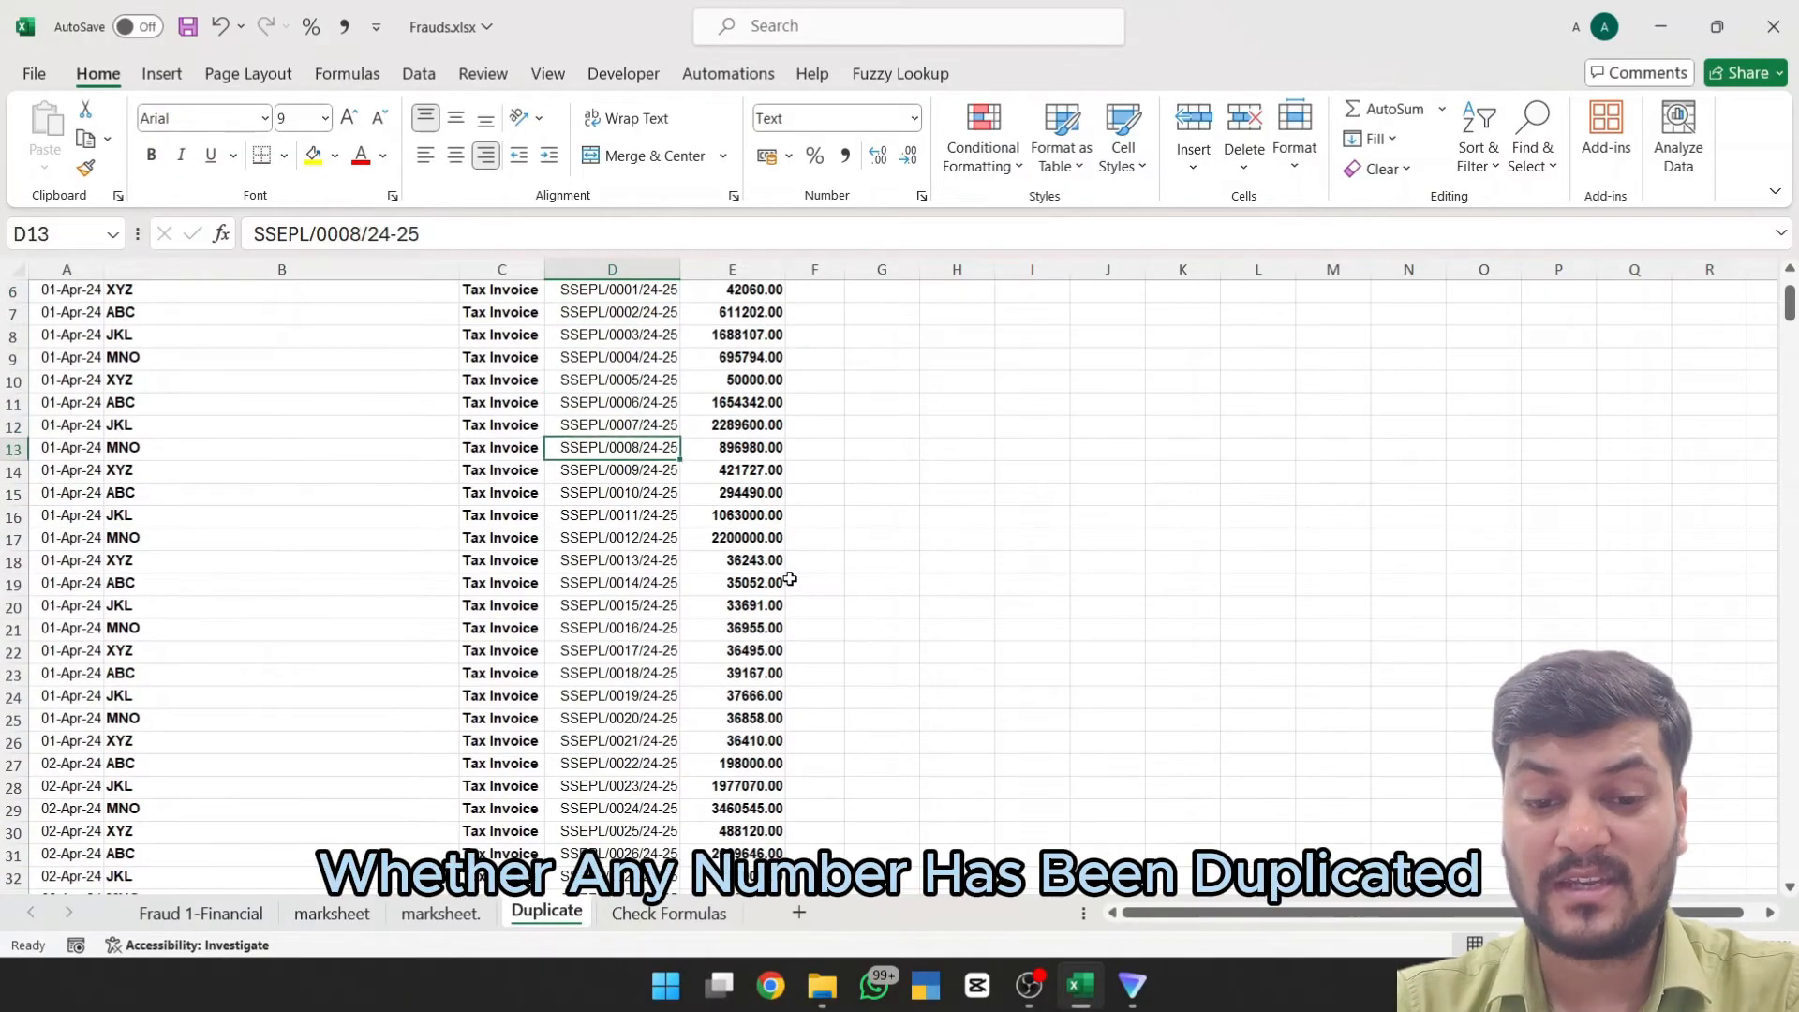
pyautogui.press('Down')
pyautogui.press('Down')
pyautogui.press('Down')
pyautogui.press('Down')
pyautogui.press('Down')
pyautogui.press('Down')
pyautogui.press('Down')
pyautogui.press('Down')
pyautogui.press('Down')
pyautogui.press('Down')
pyautogui.press('Down')
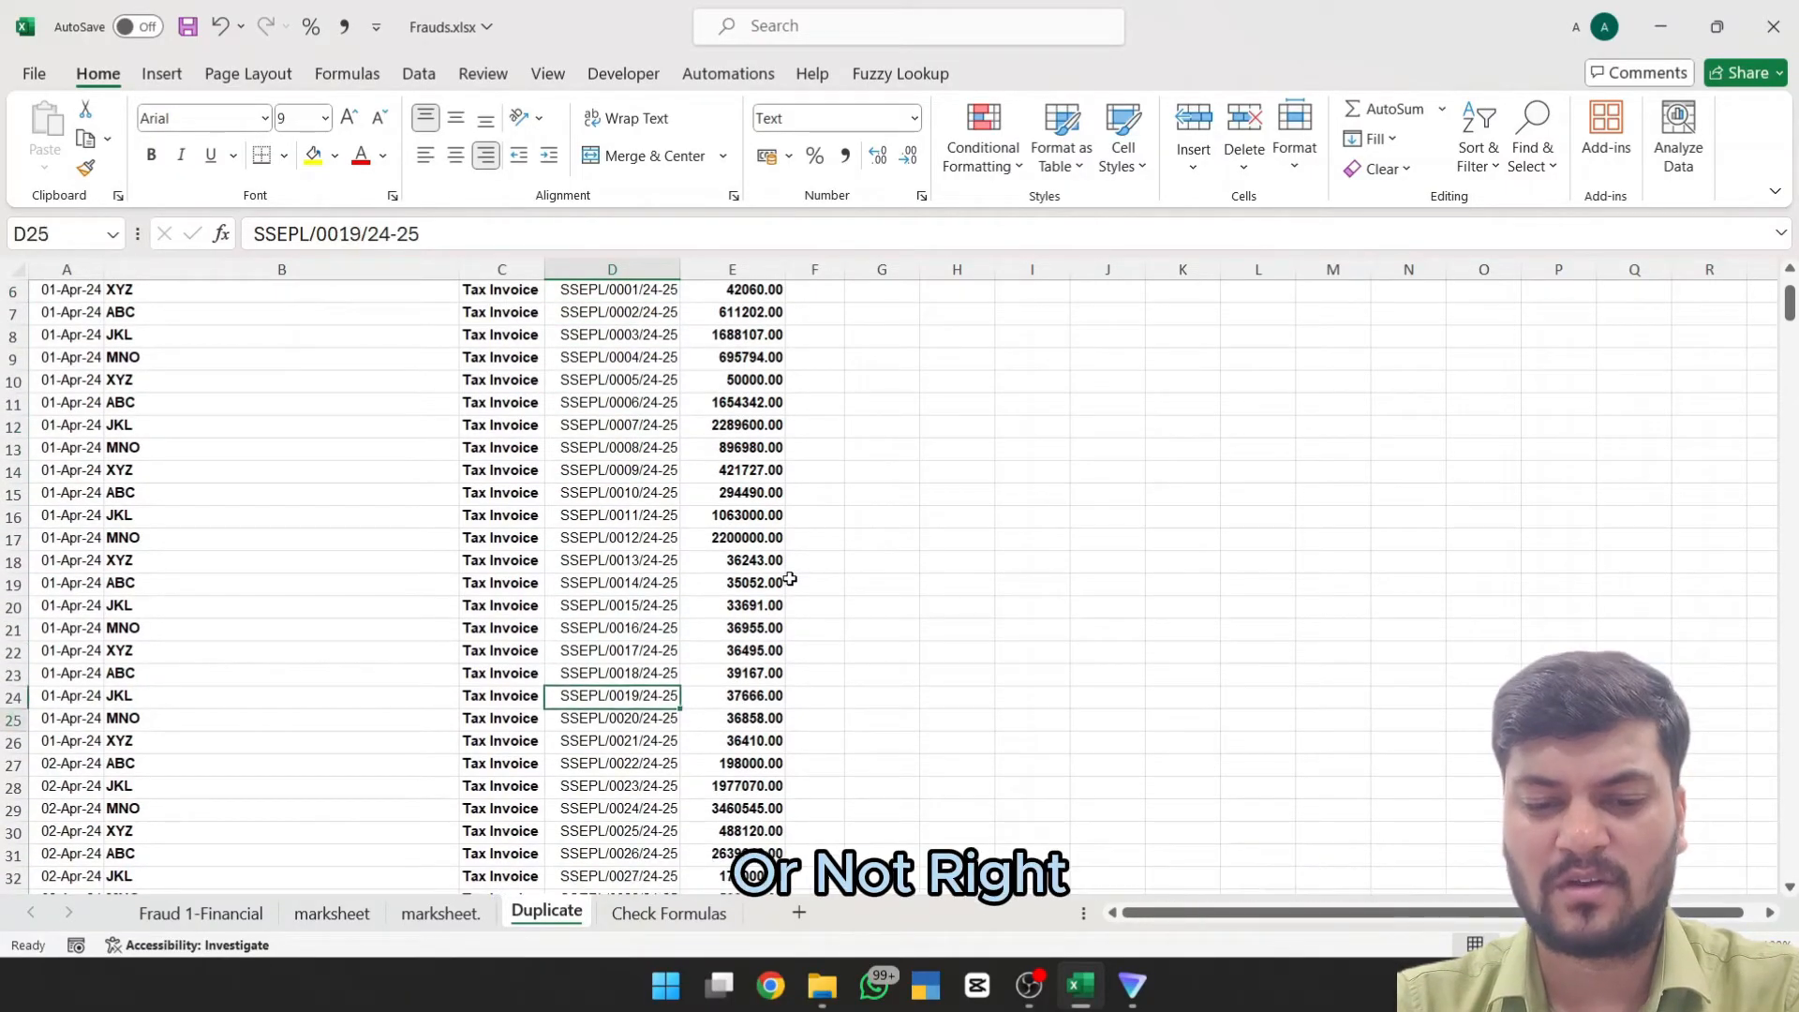
pyautogui.press('Down')
pyautogui.press('Down')
pyautogui.press('Down')
pyautogui.press('Down')
pyautogui.hotkey('ctrl', 'Up')
pyautogui.hotkey('ctrl', 'Up')
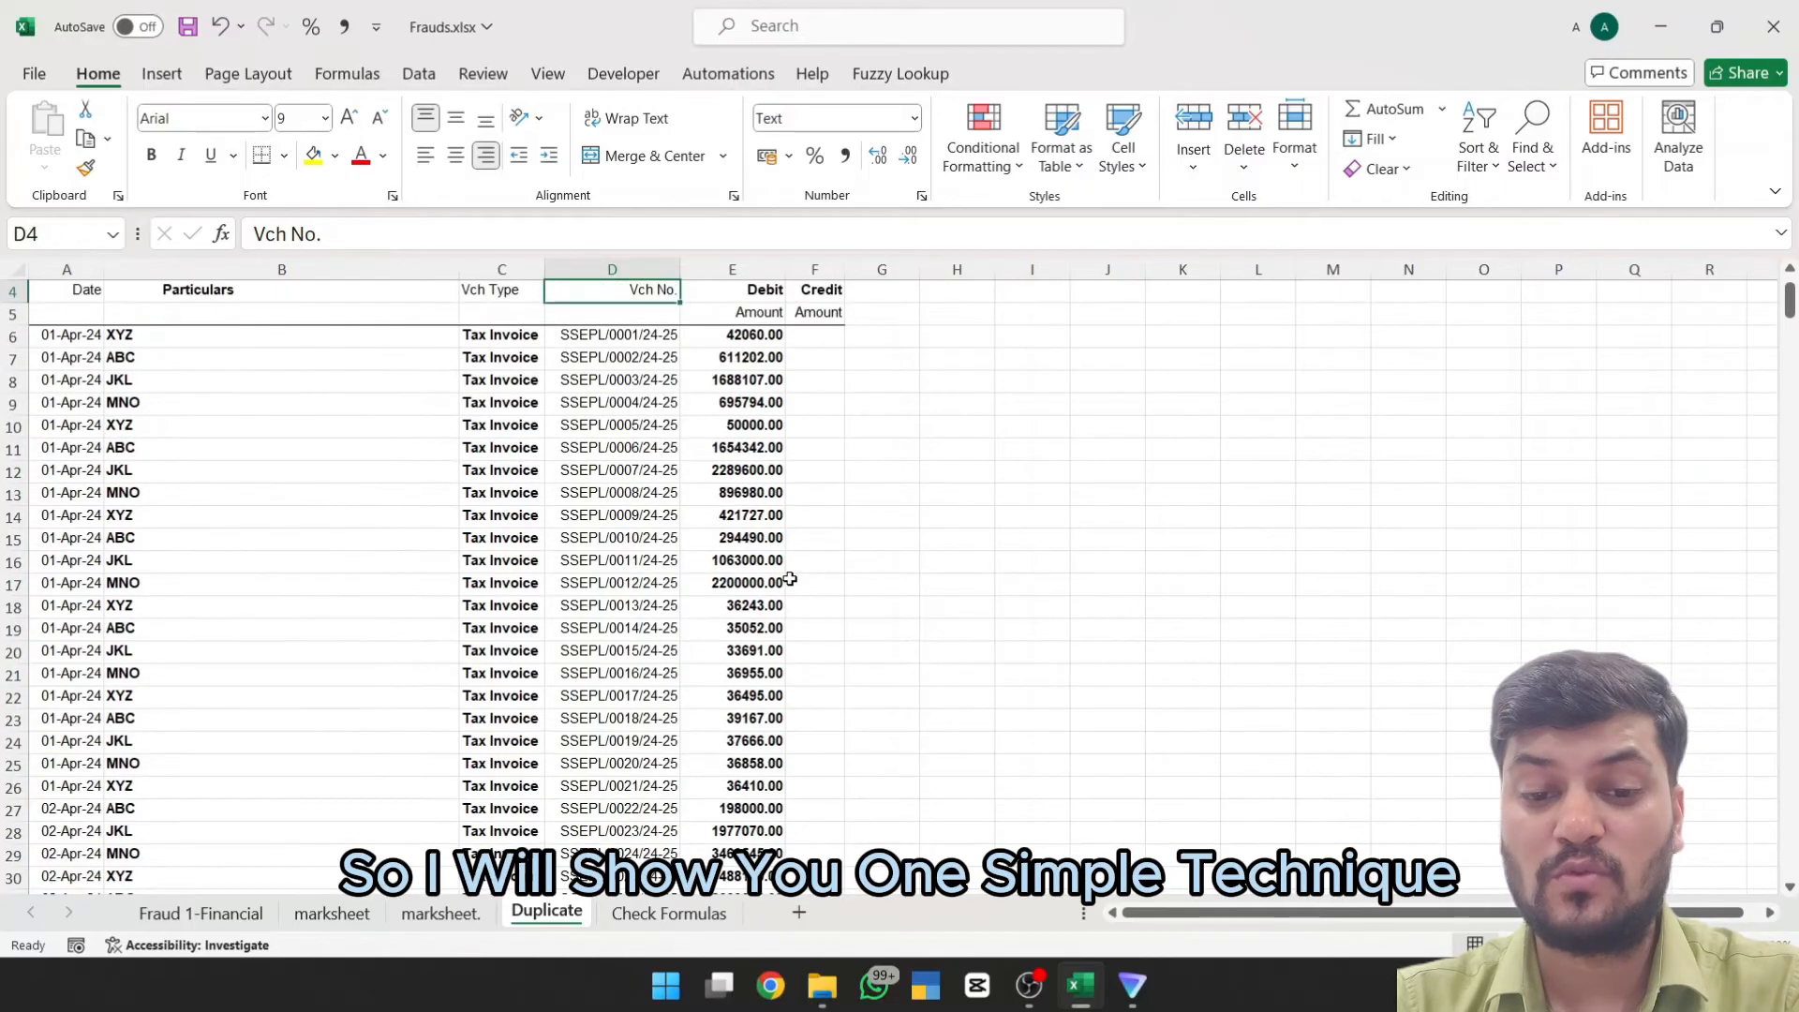
pyautogui.hotkey('ctrl', 'Up')
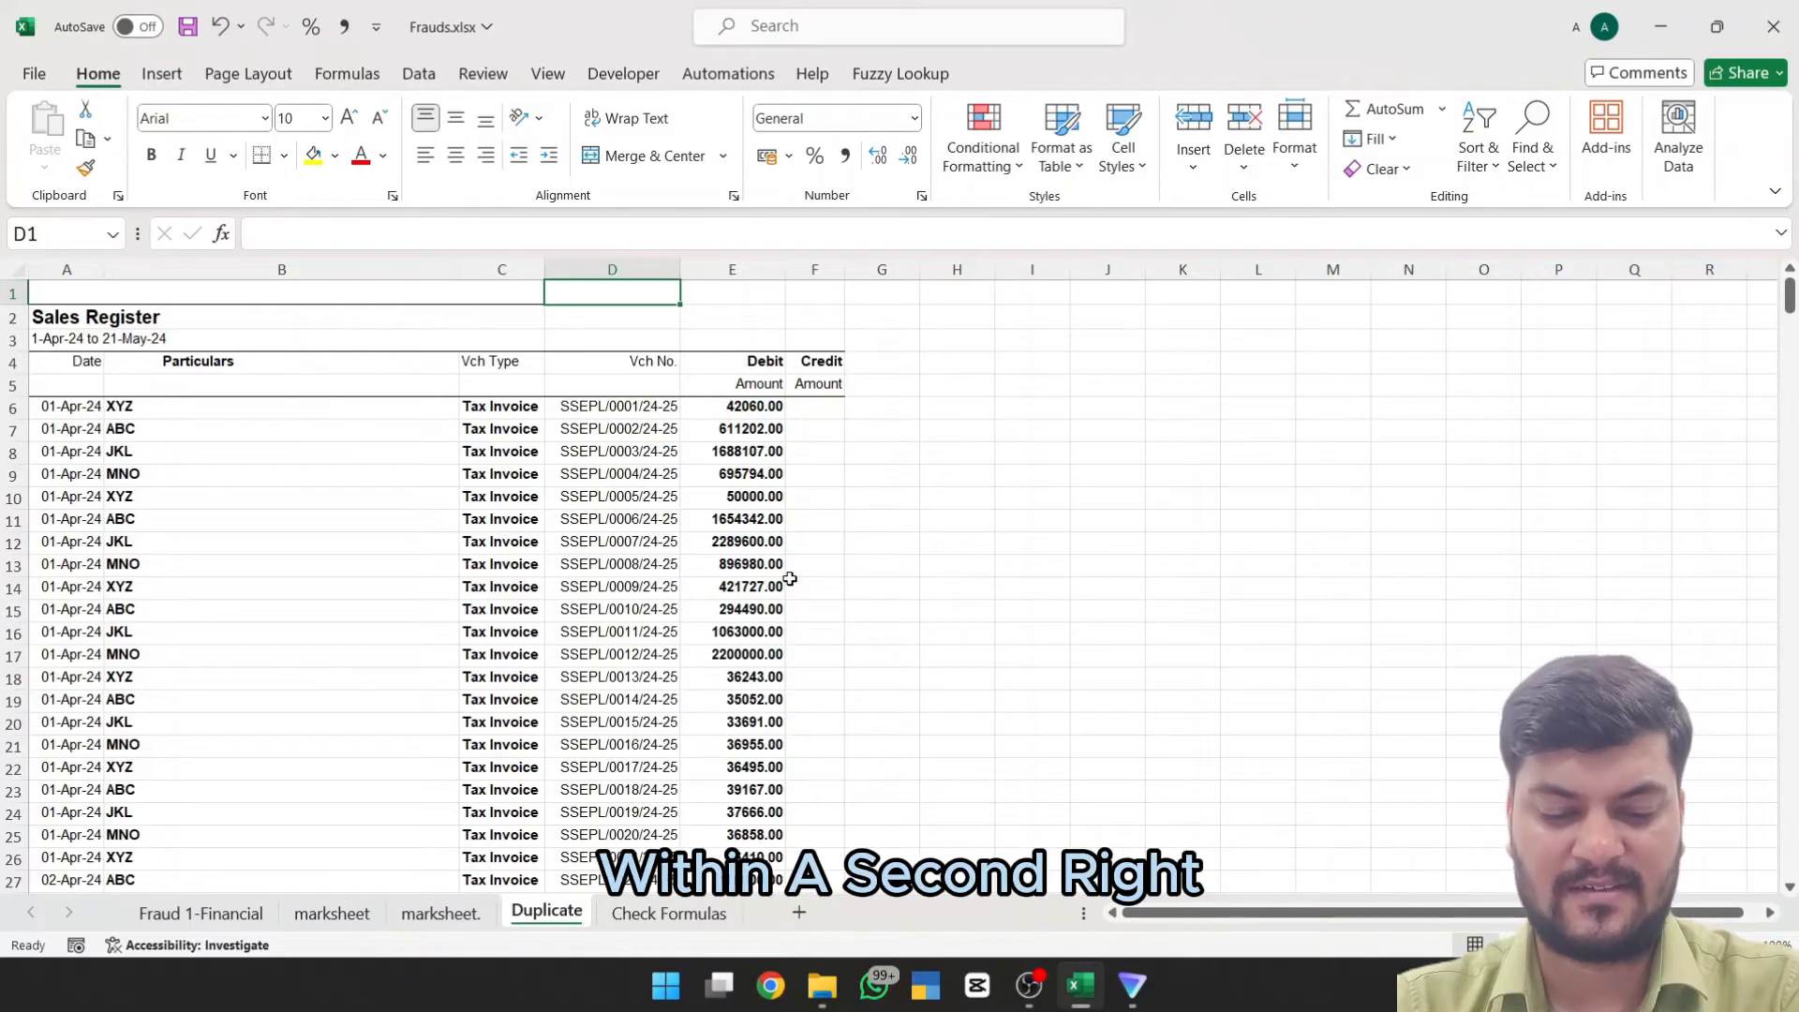
# Step: Highlight duplicate values in the Vch No. column D with Light Red Fill with Dark Red Text
pyautogui.hotkey('ctrl', 'space')
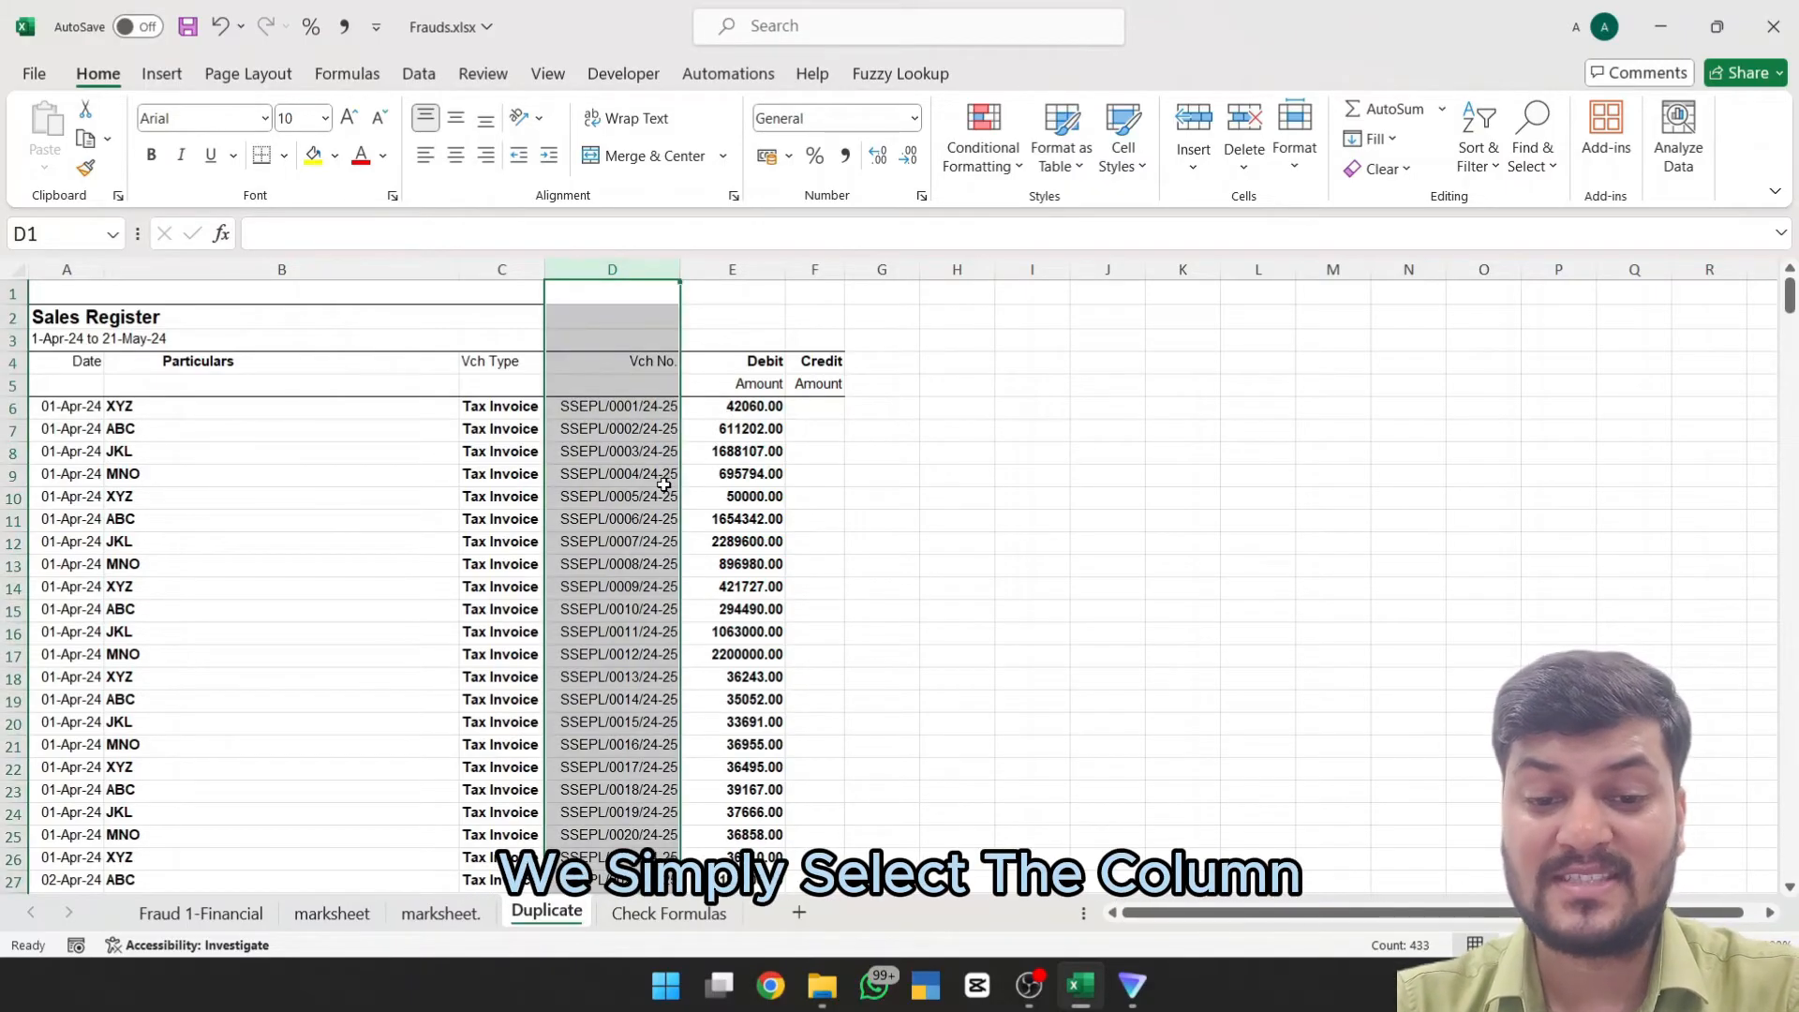
pyautogui.click(1011, 174)
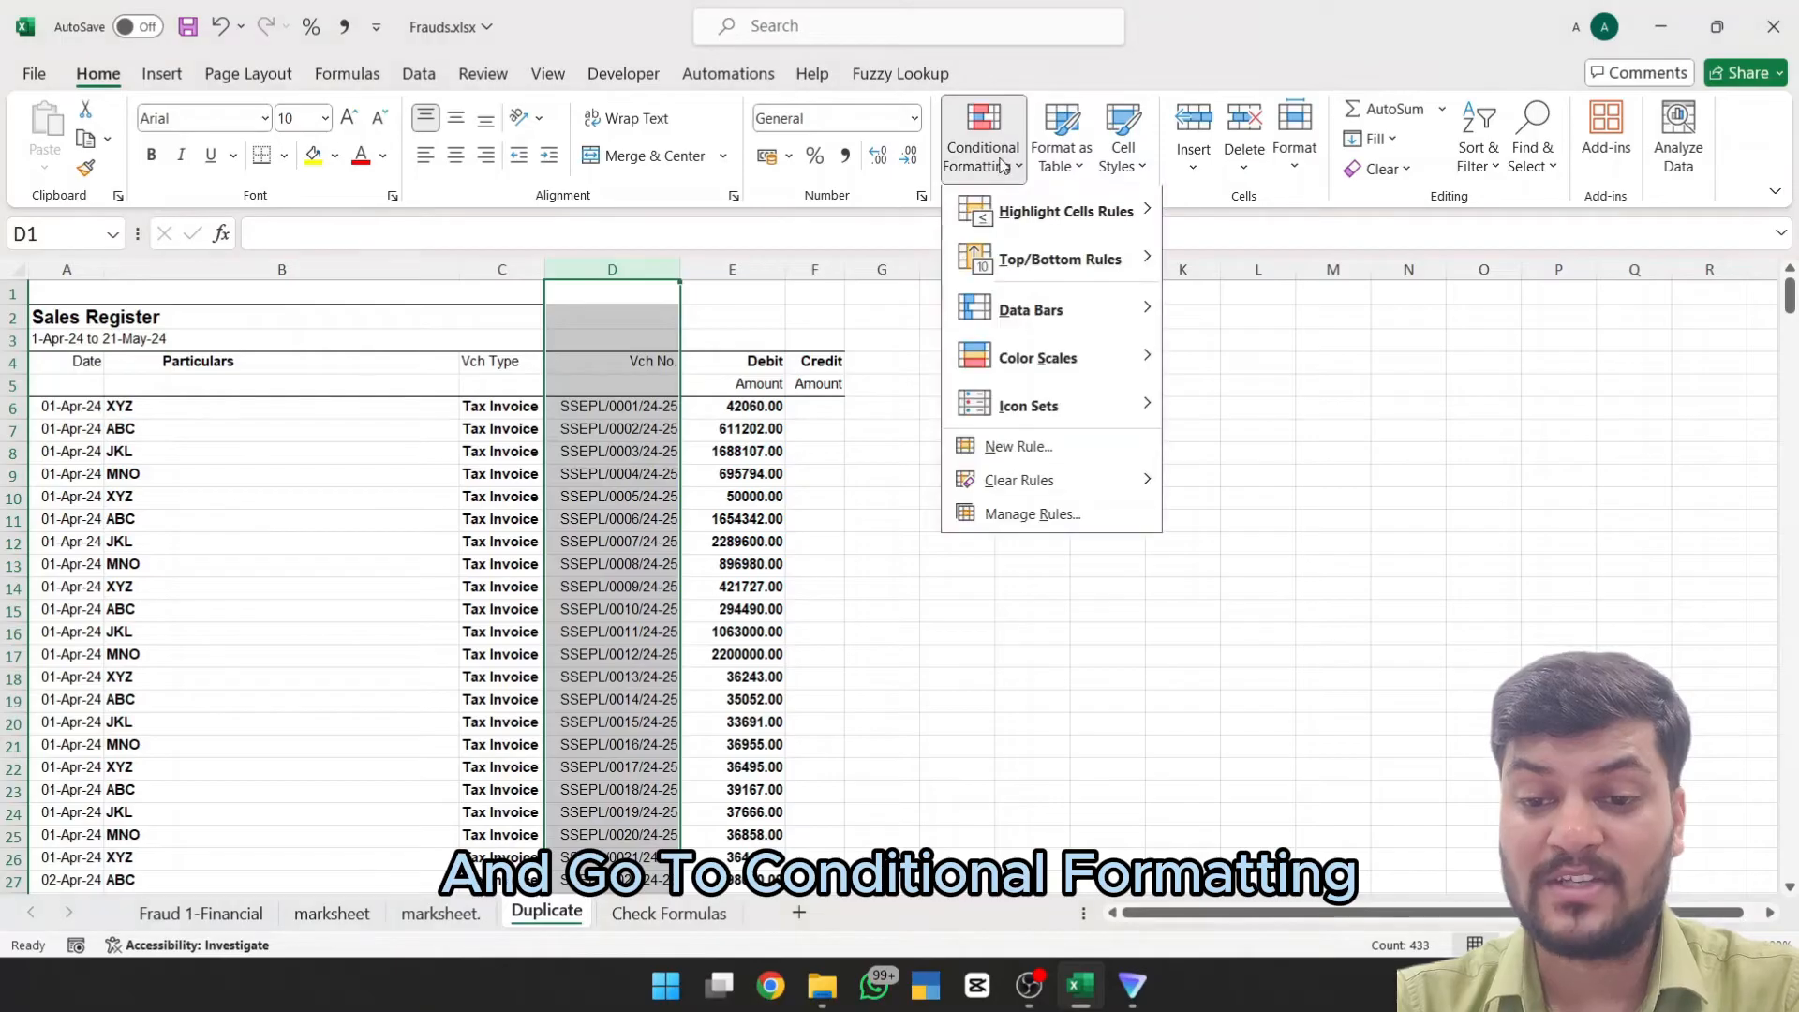
pyautogui.moveTo(1031, 214)
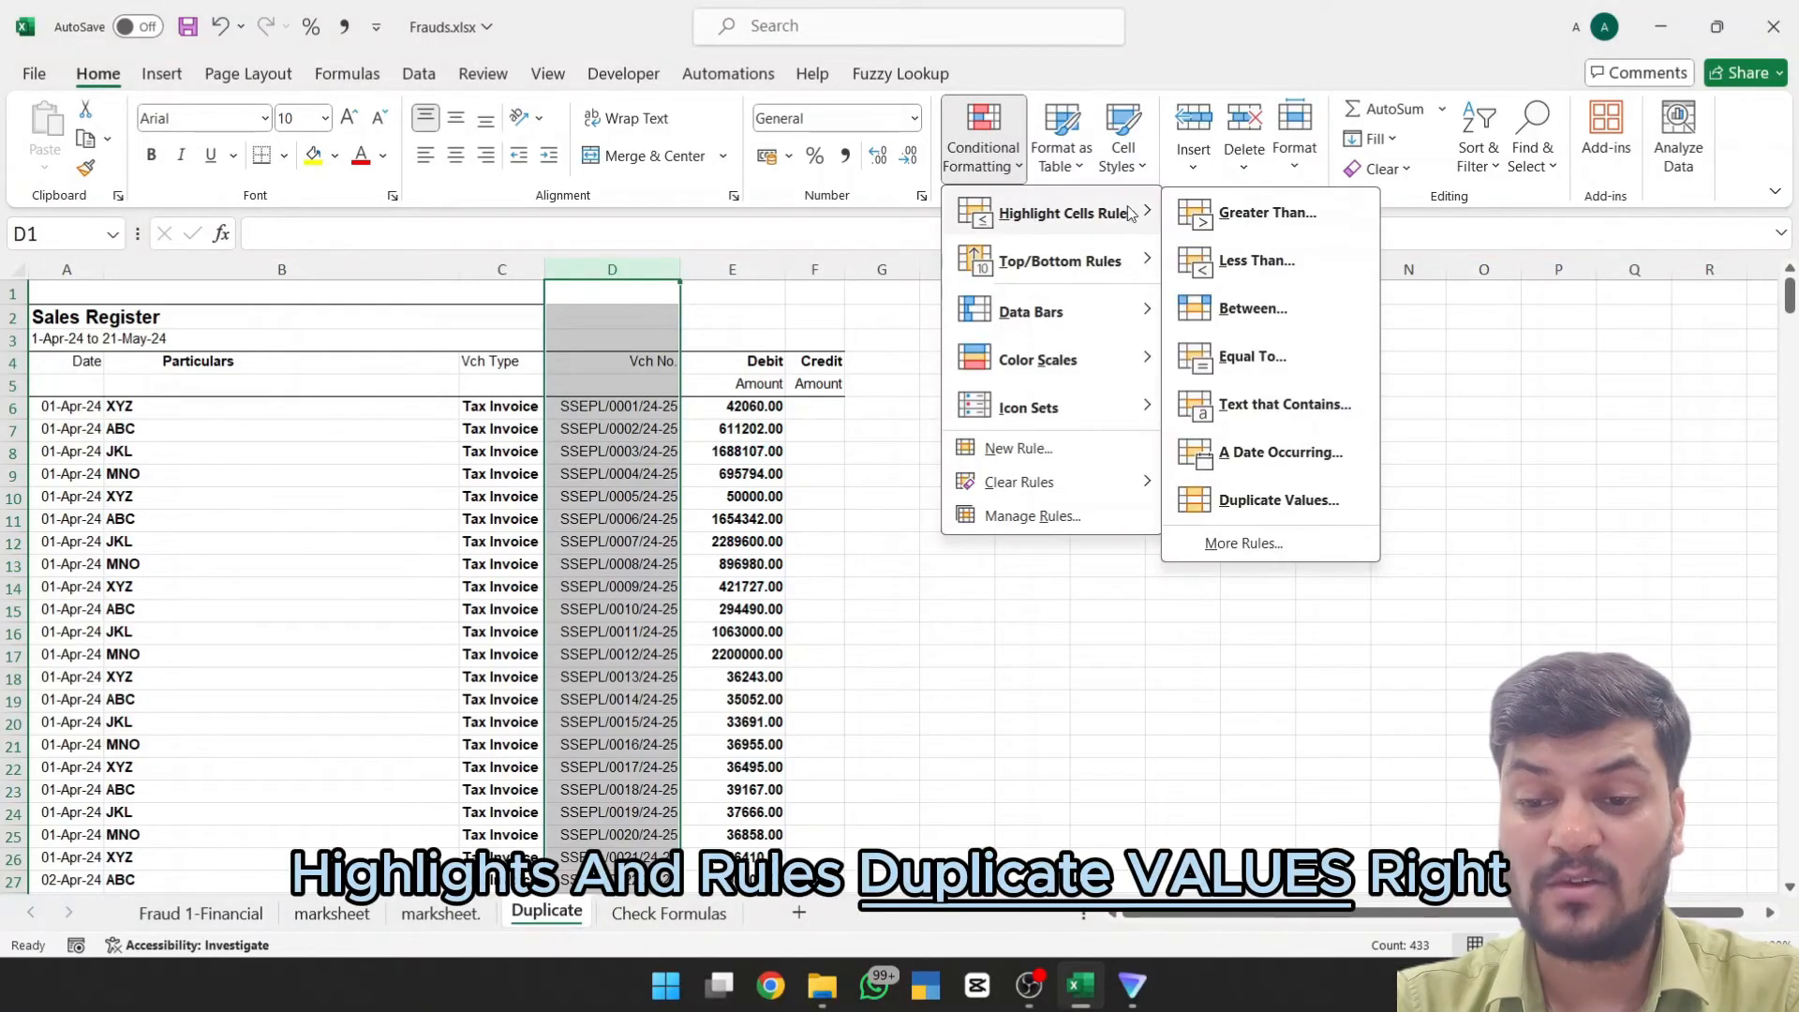
pyautogui.click(1279, 499)
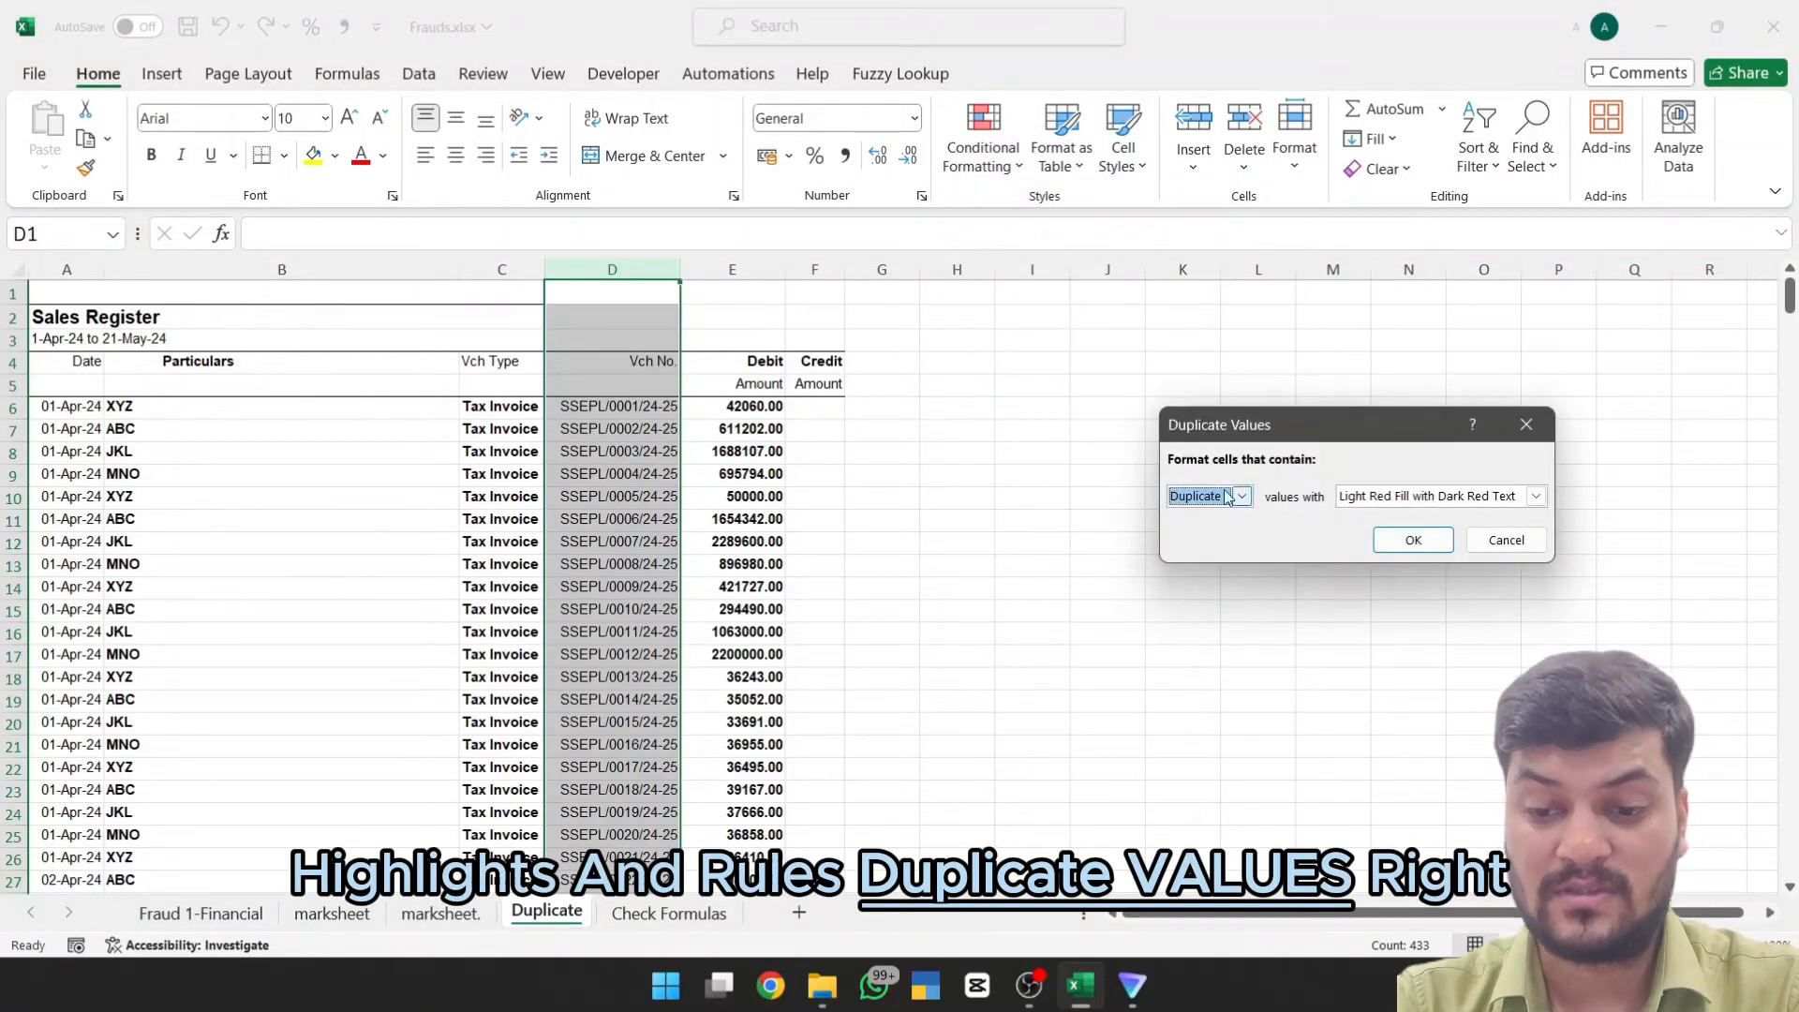
pyautogui.click(1413, 541)
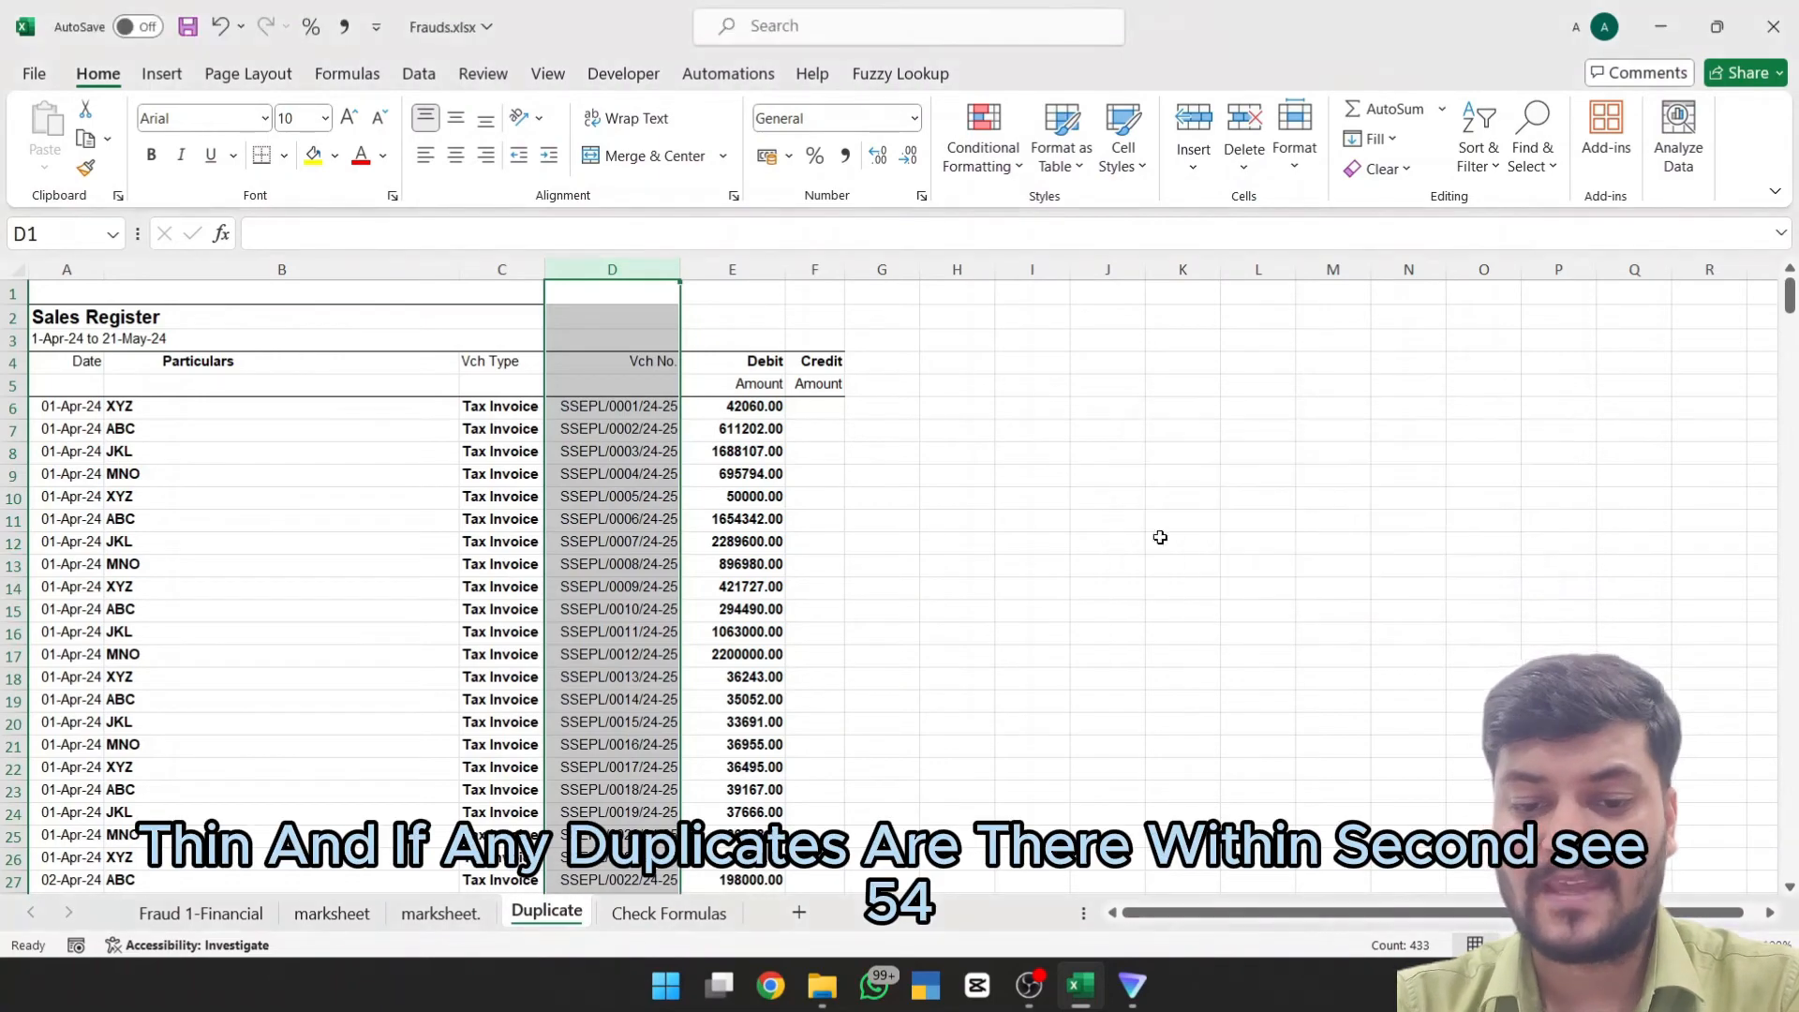
# Step: Examine the highlighted duplicate voucher numbers down column D, checking the entries in D59 and D61
pyautogui.scroll(-10, 671, 592)
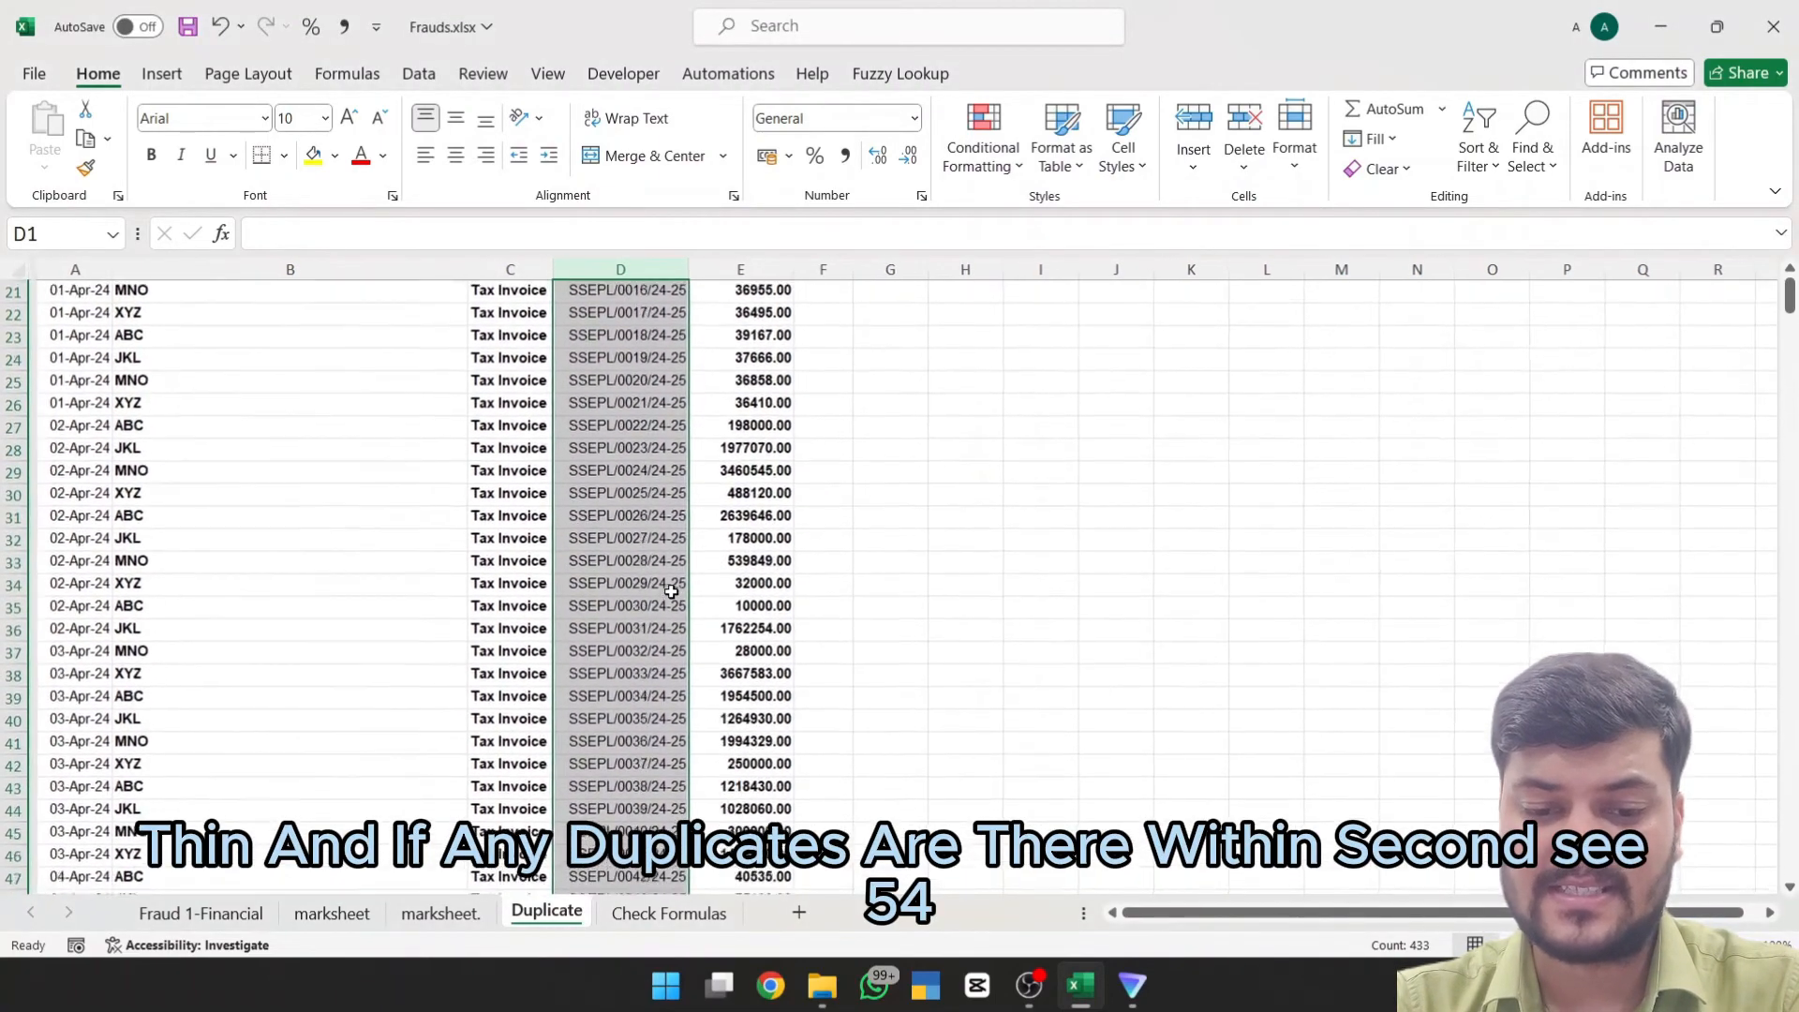
pyautogui.scroll(-5, 671, 592)
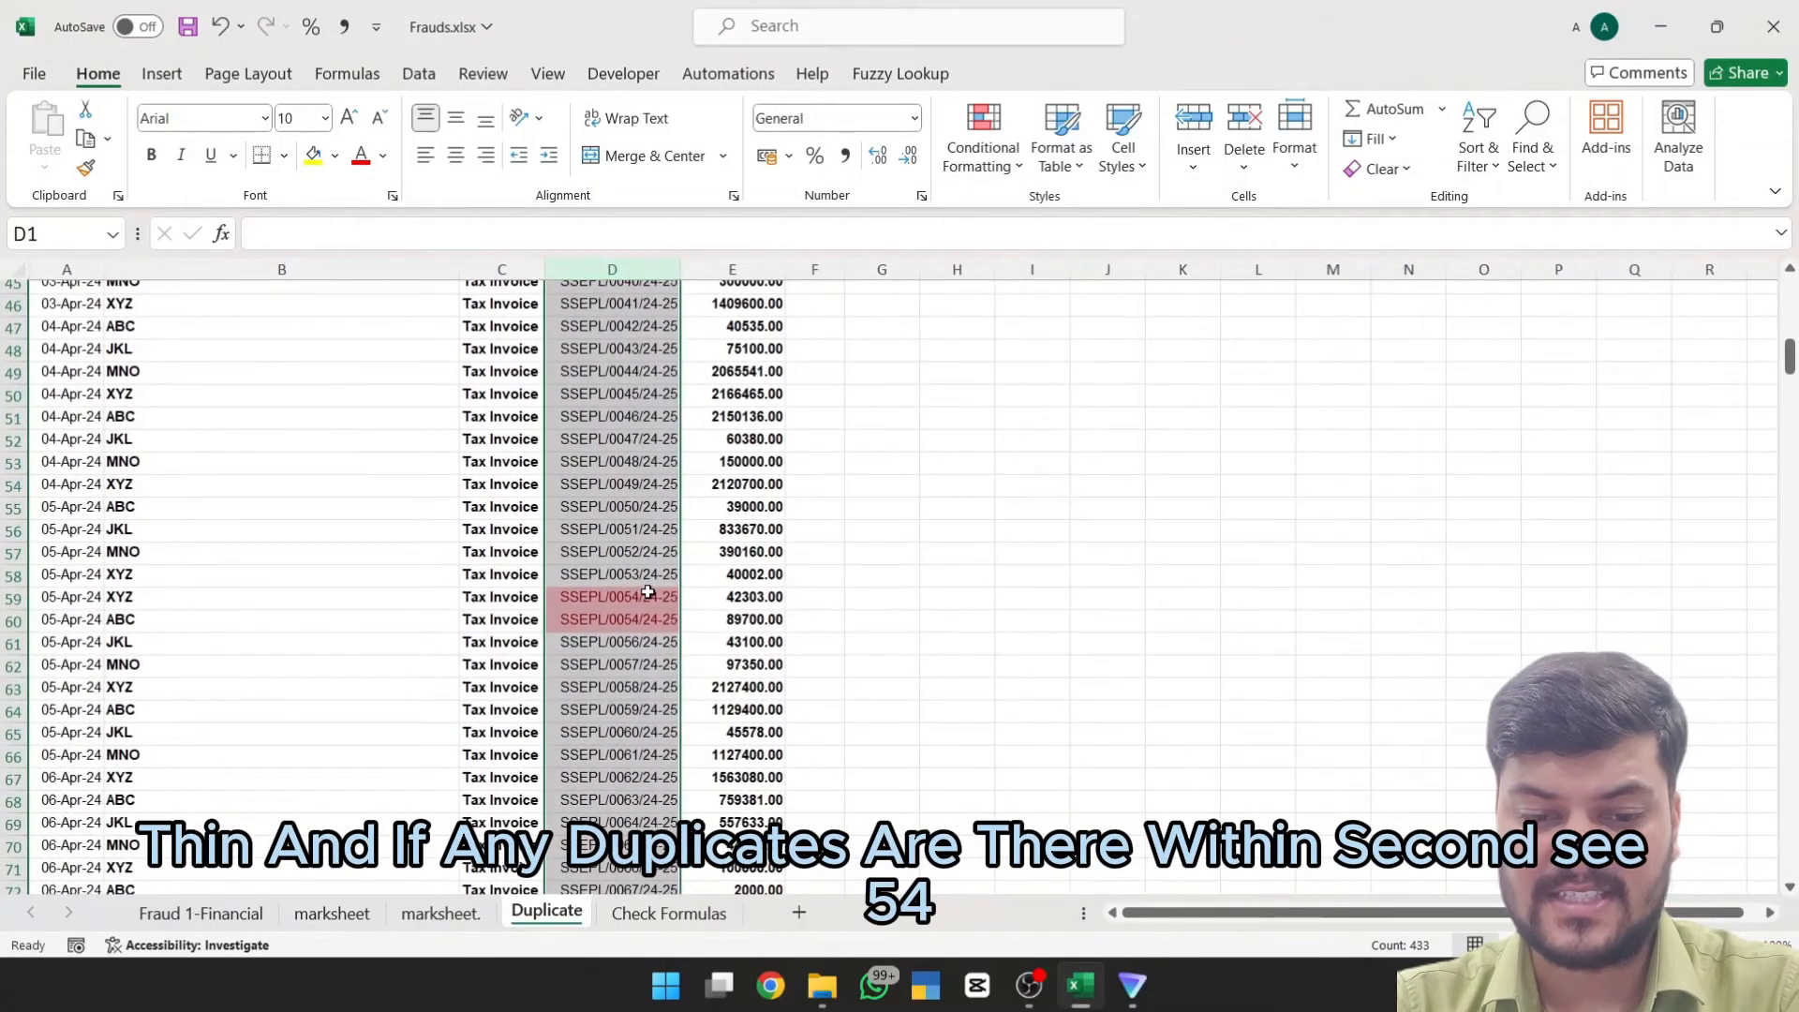
pyautogui.click(646, 596)
pyautogui.click(635, 642)
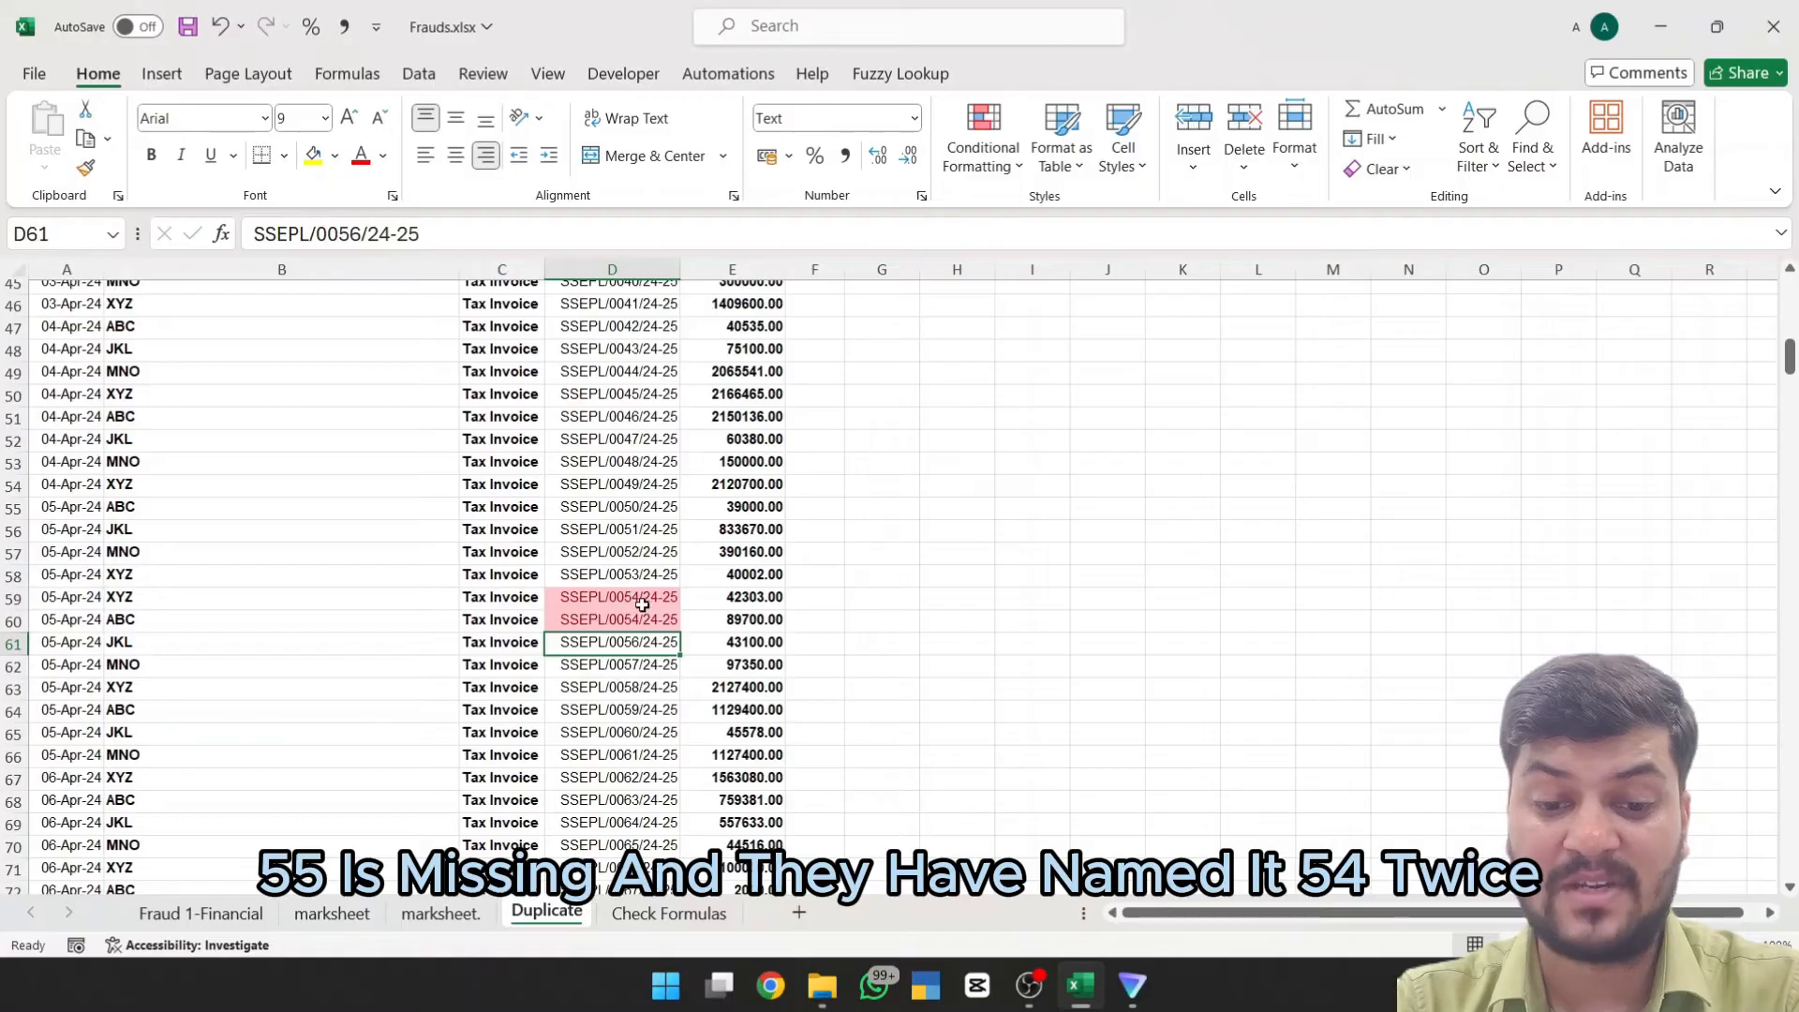
pyautogui.scroll(-8, 639, 620)
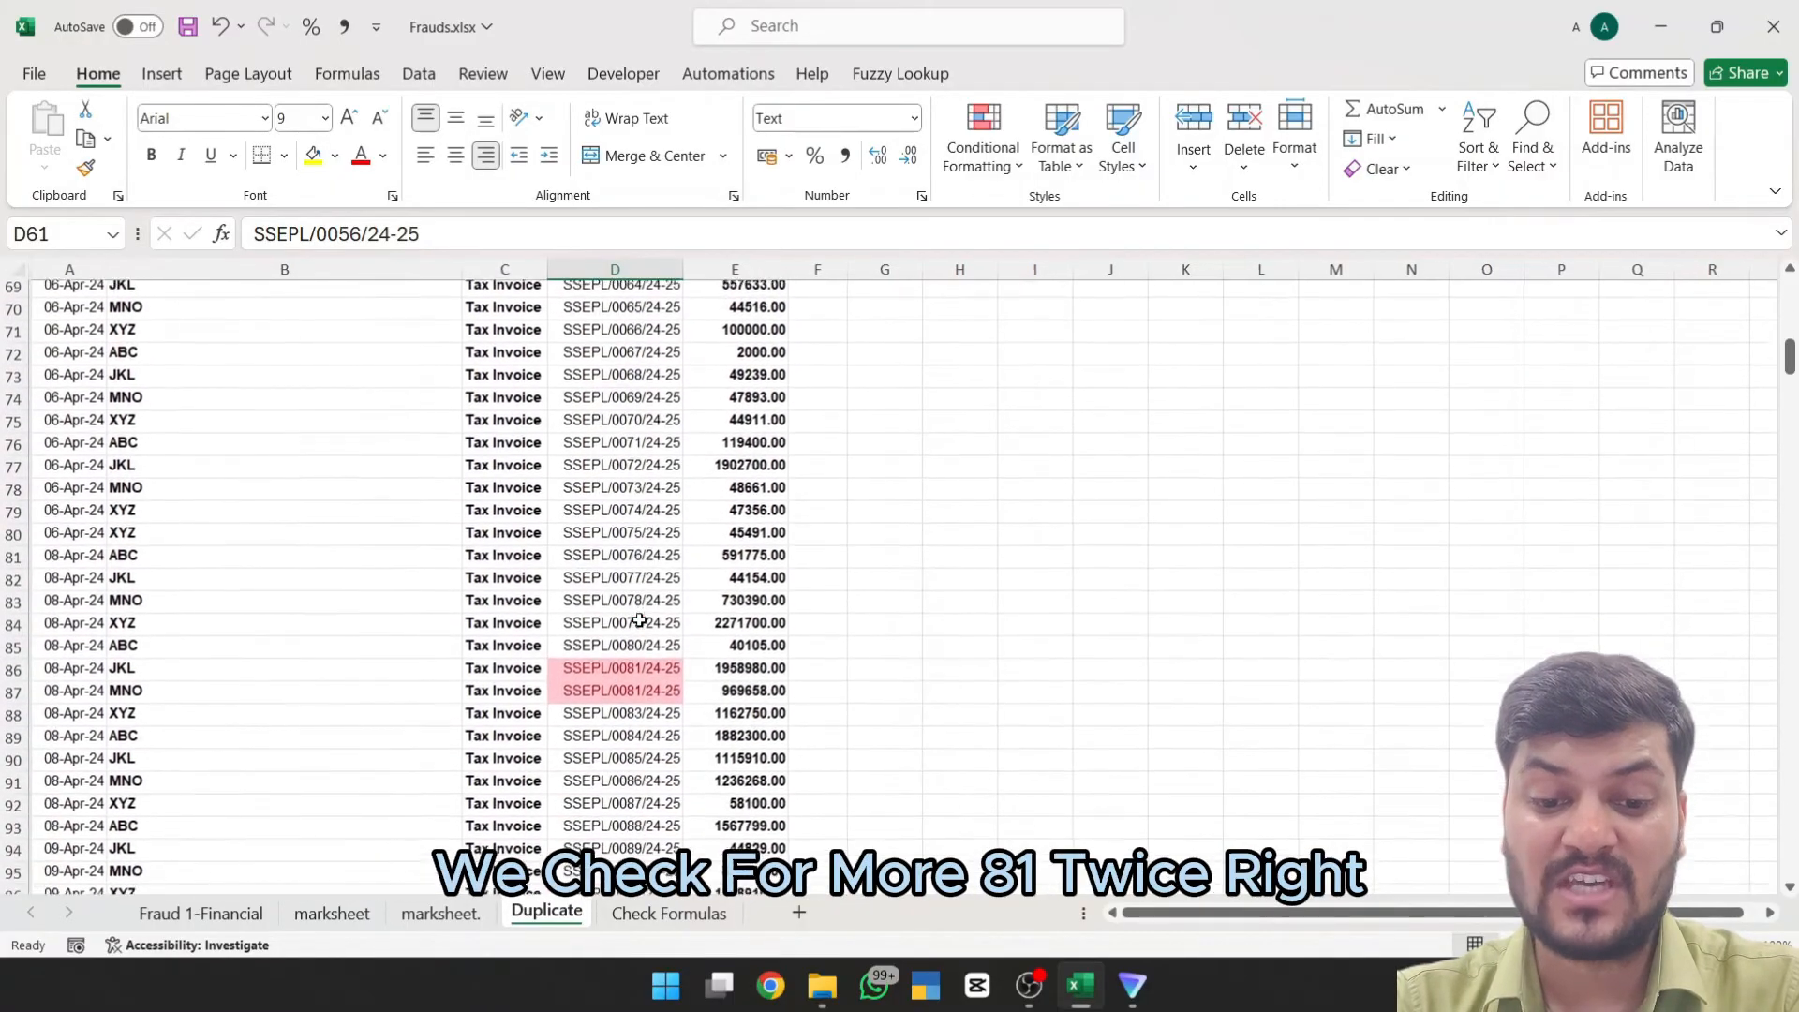
pyautogui.scroll(-20, 623, 680)
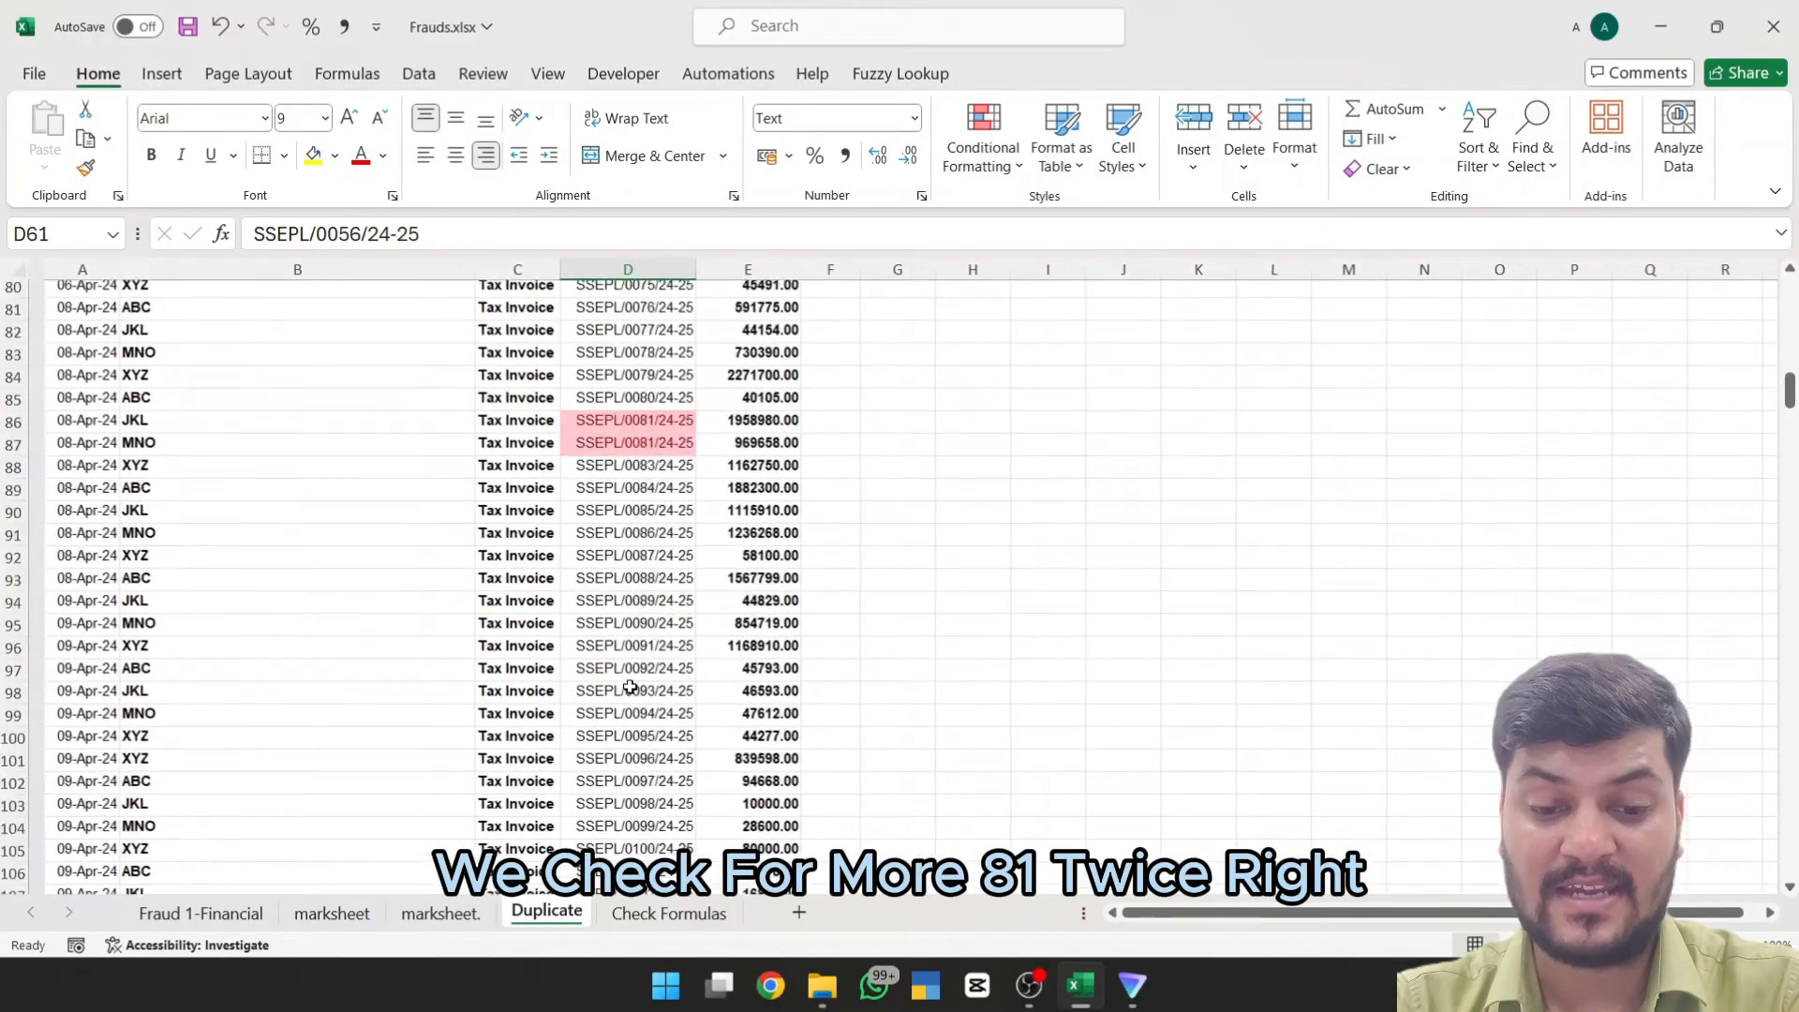
pyautogui.scroll(-15, 630, 687)
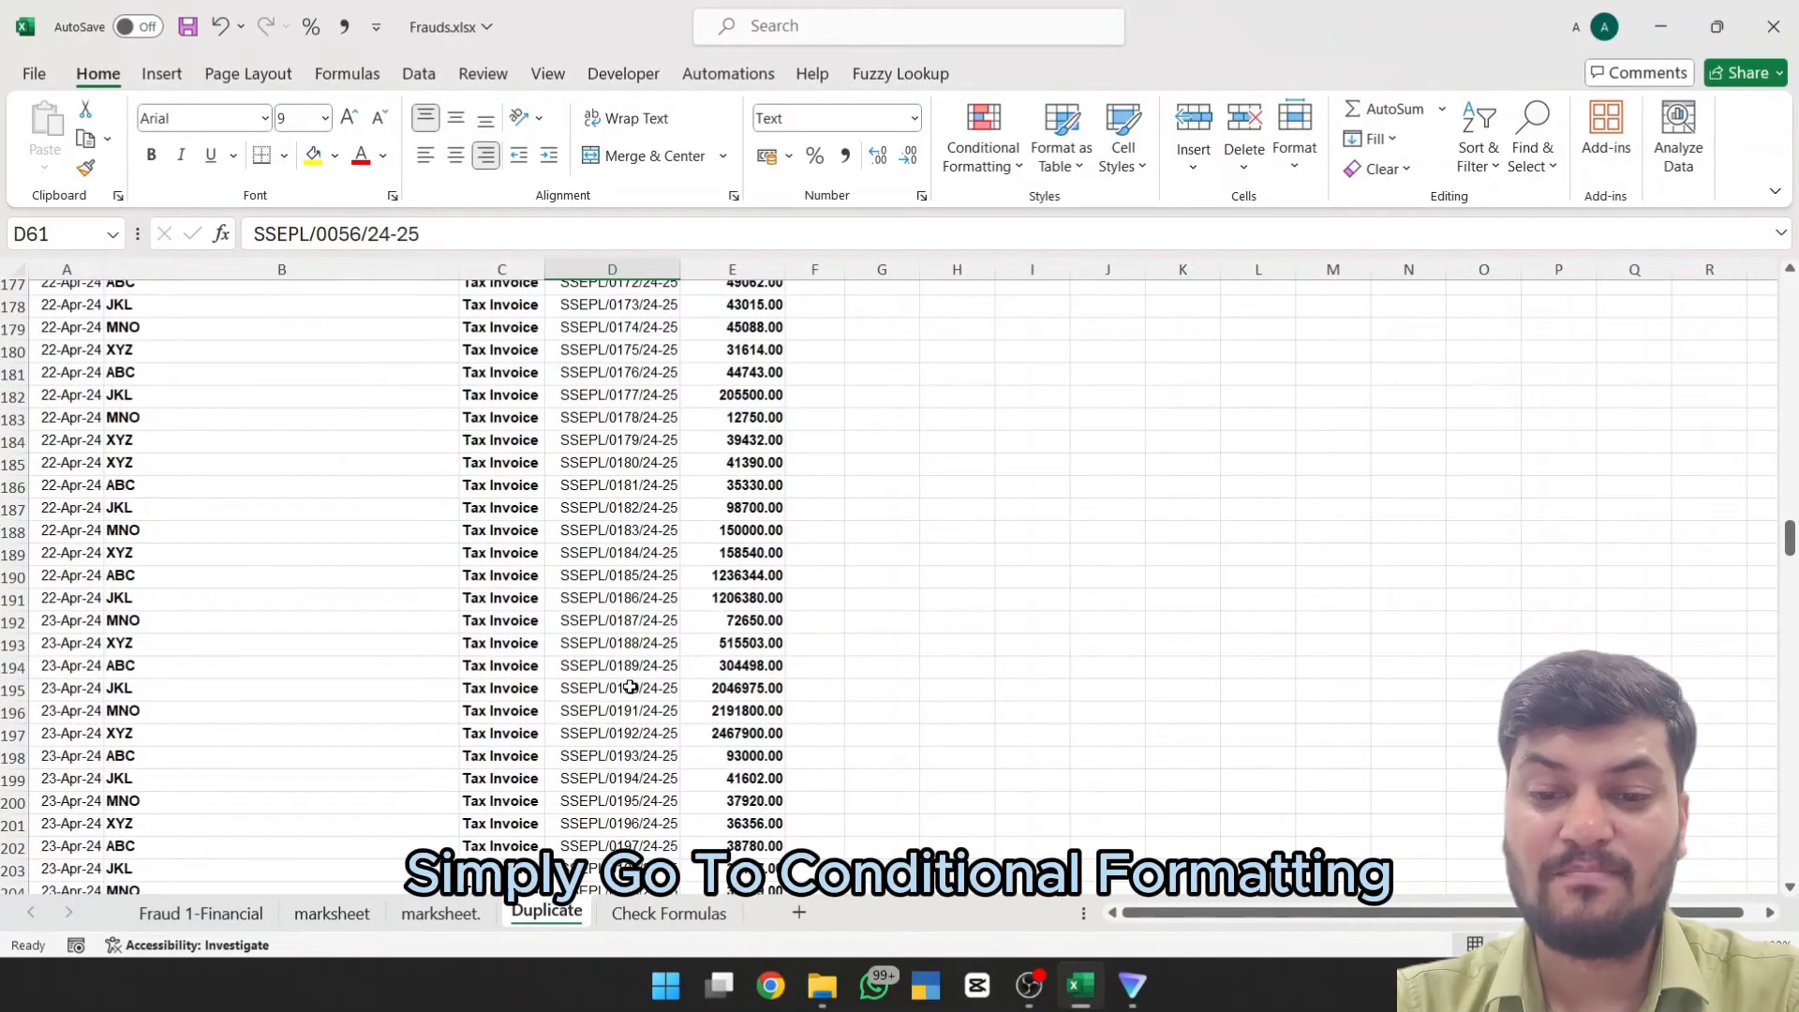
# Step: Look at the conditional formatting options for highlighting duplicate values, and return to cell D1
pyautogui.click(982, 150)
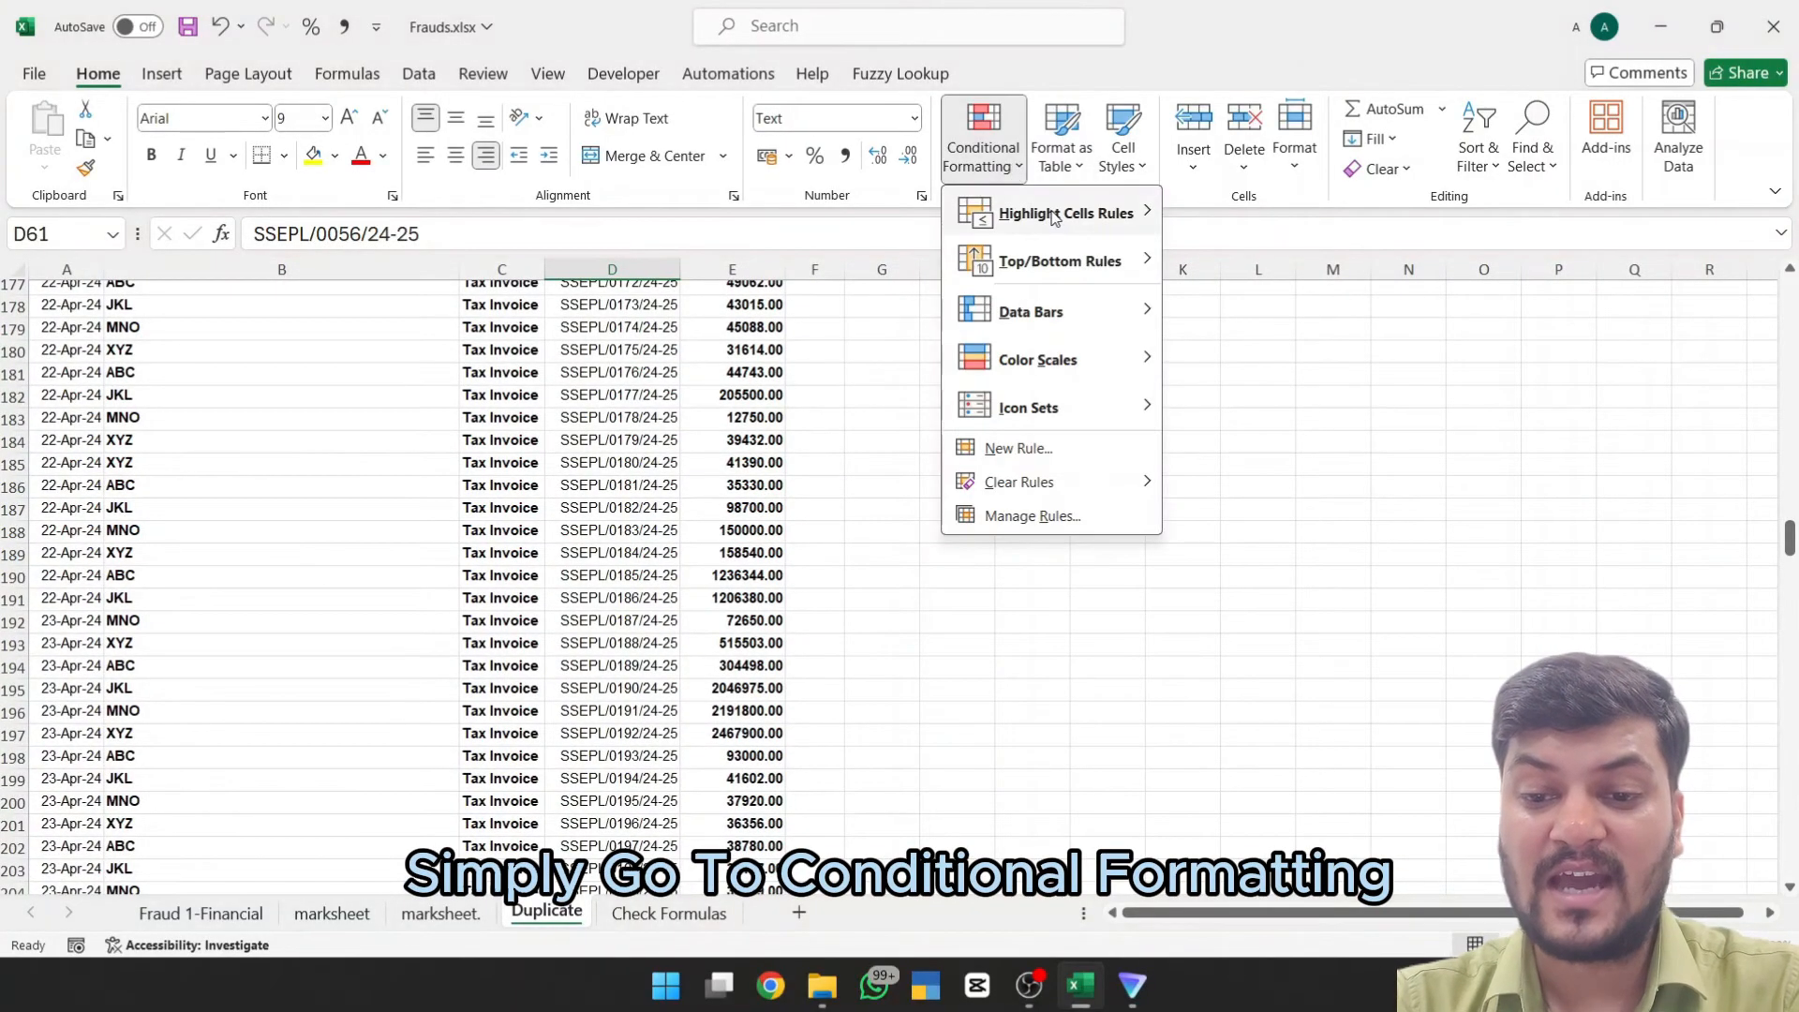
pyautogui.moveTo(1068, 213)
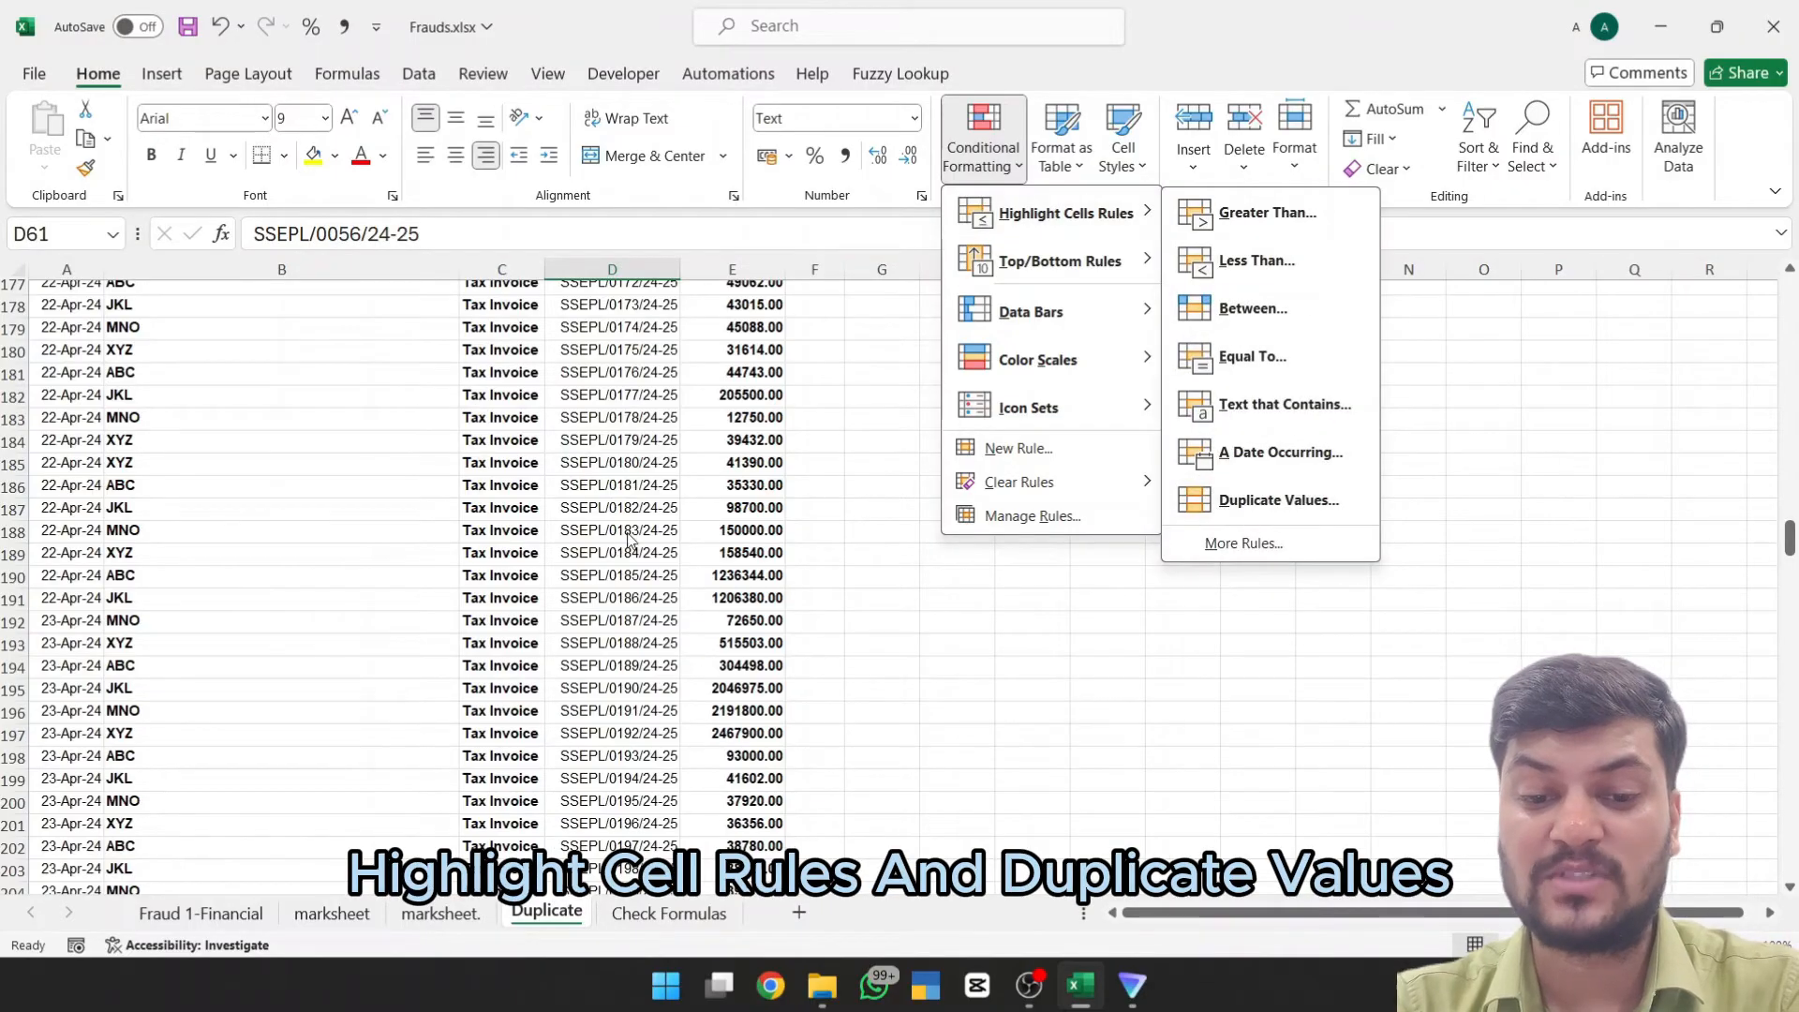
pyautogui.click(597, 525)
pyautogui.press('Up')
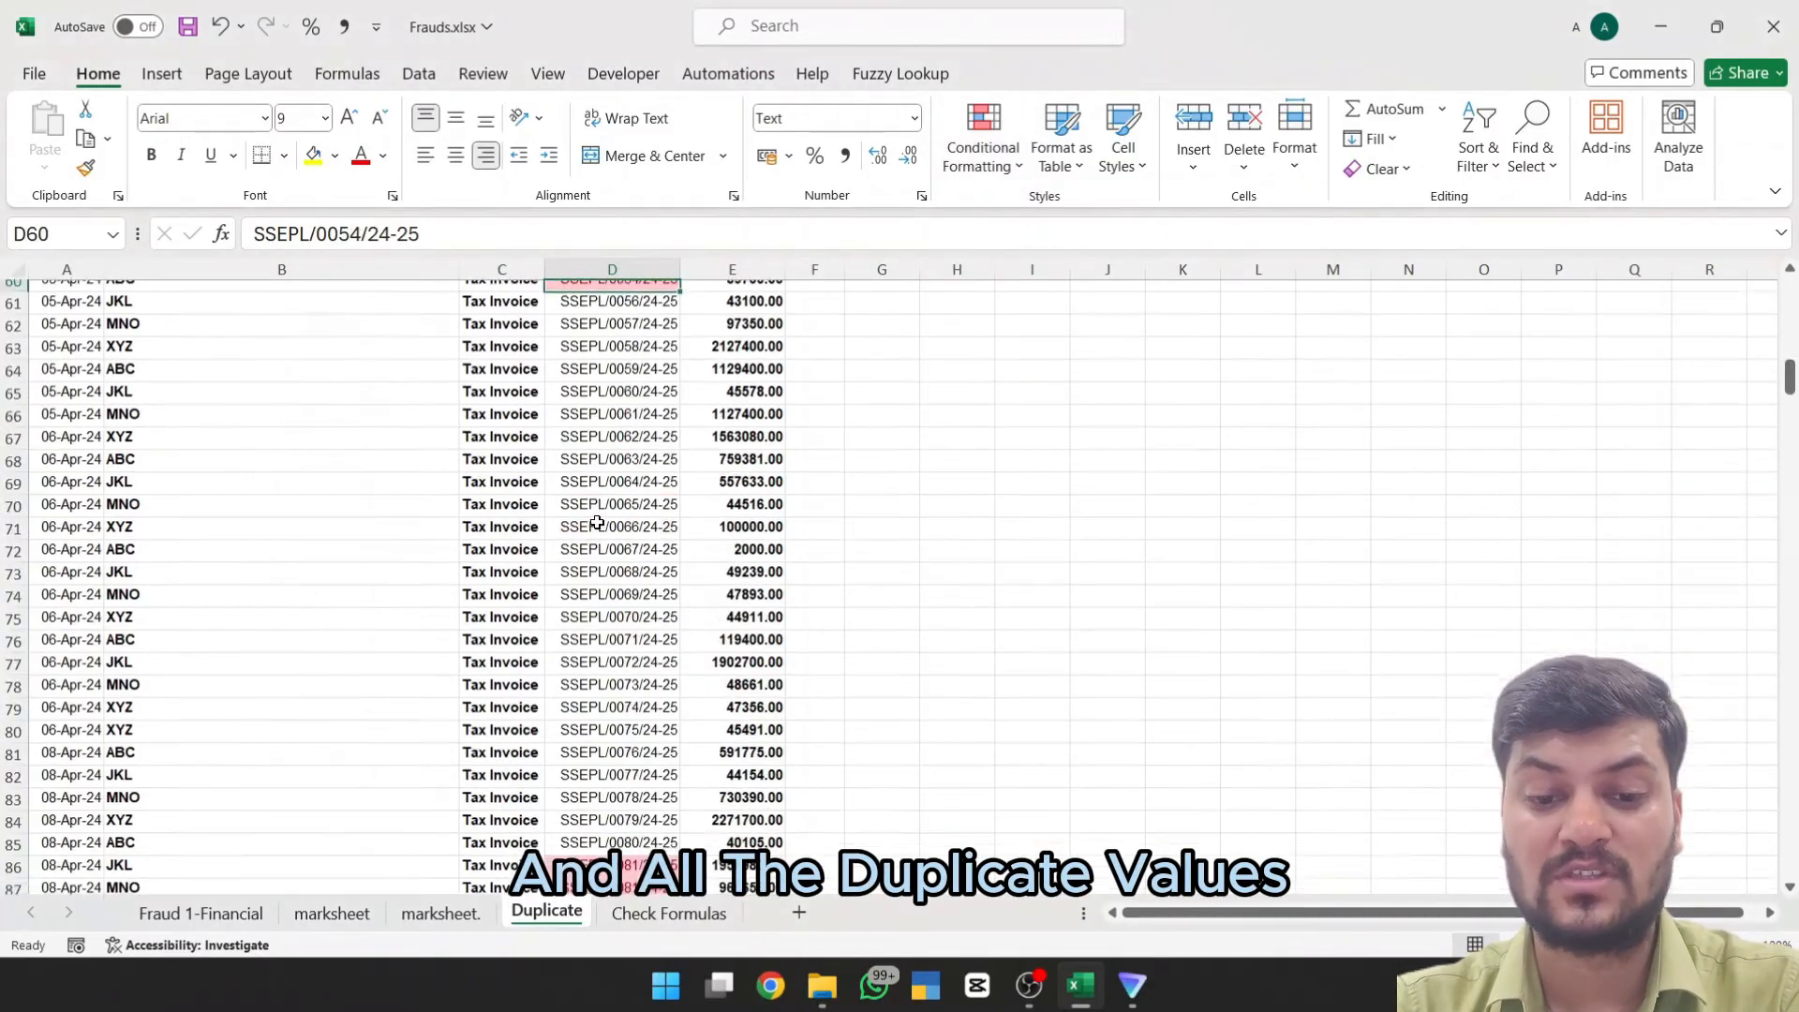
pyautogui.hotkey('ctrl', 'Up')
pyautogui.hotkey('ctrl', 'Up')
pyautogui.hotkey('ctrl', 'Up')
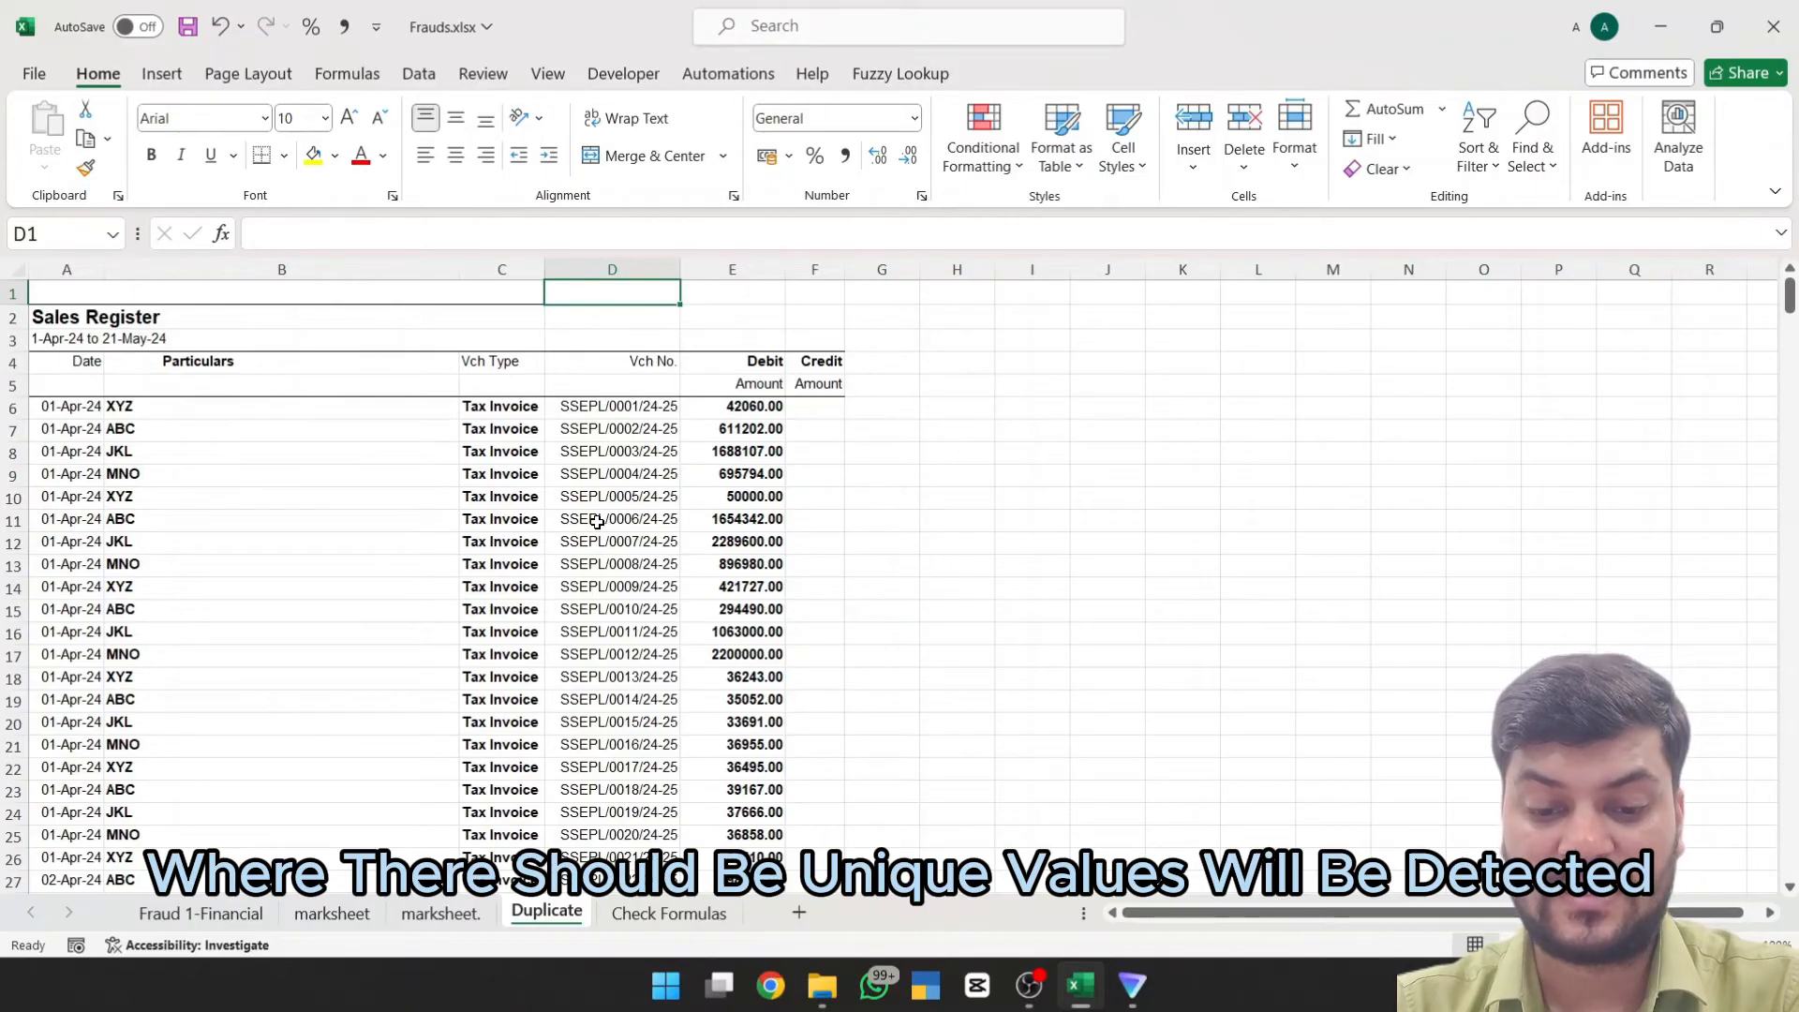
# Step: Go to the Check Formulas sheet and inspect the entries in the maximum, marks and Percent columns for formulas or hard-coded values
pyautogui.click(651, 913)
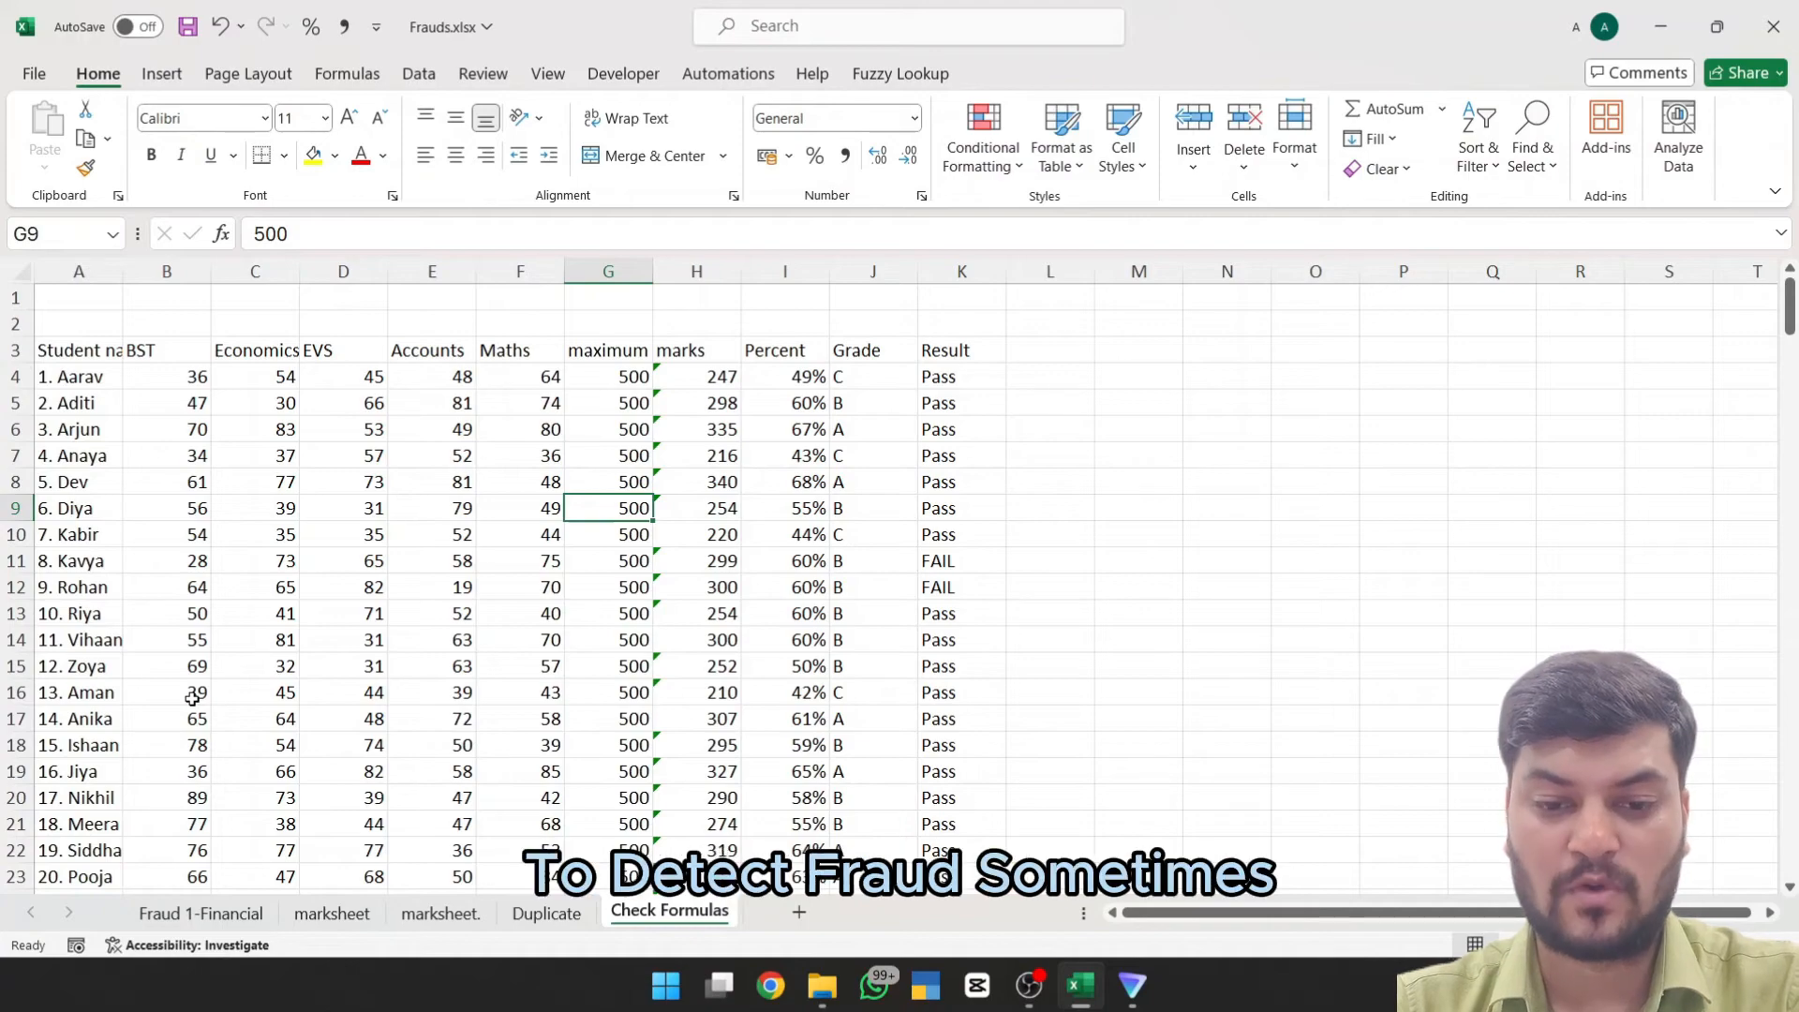
pyautogui.press('Up')
pyautogui.press('Up')
pyautogui.press('Up')
pyautogui.press('Up')
pyautogui.press('Up')
pyautogui.press('Up')
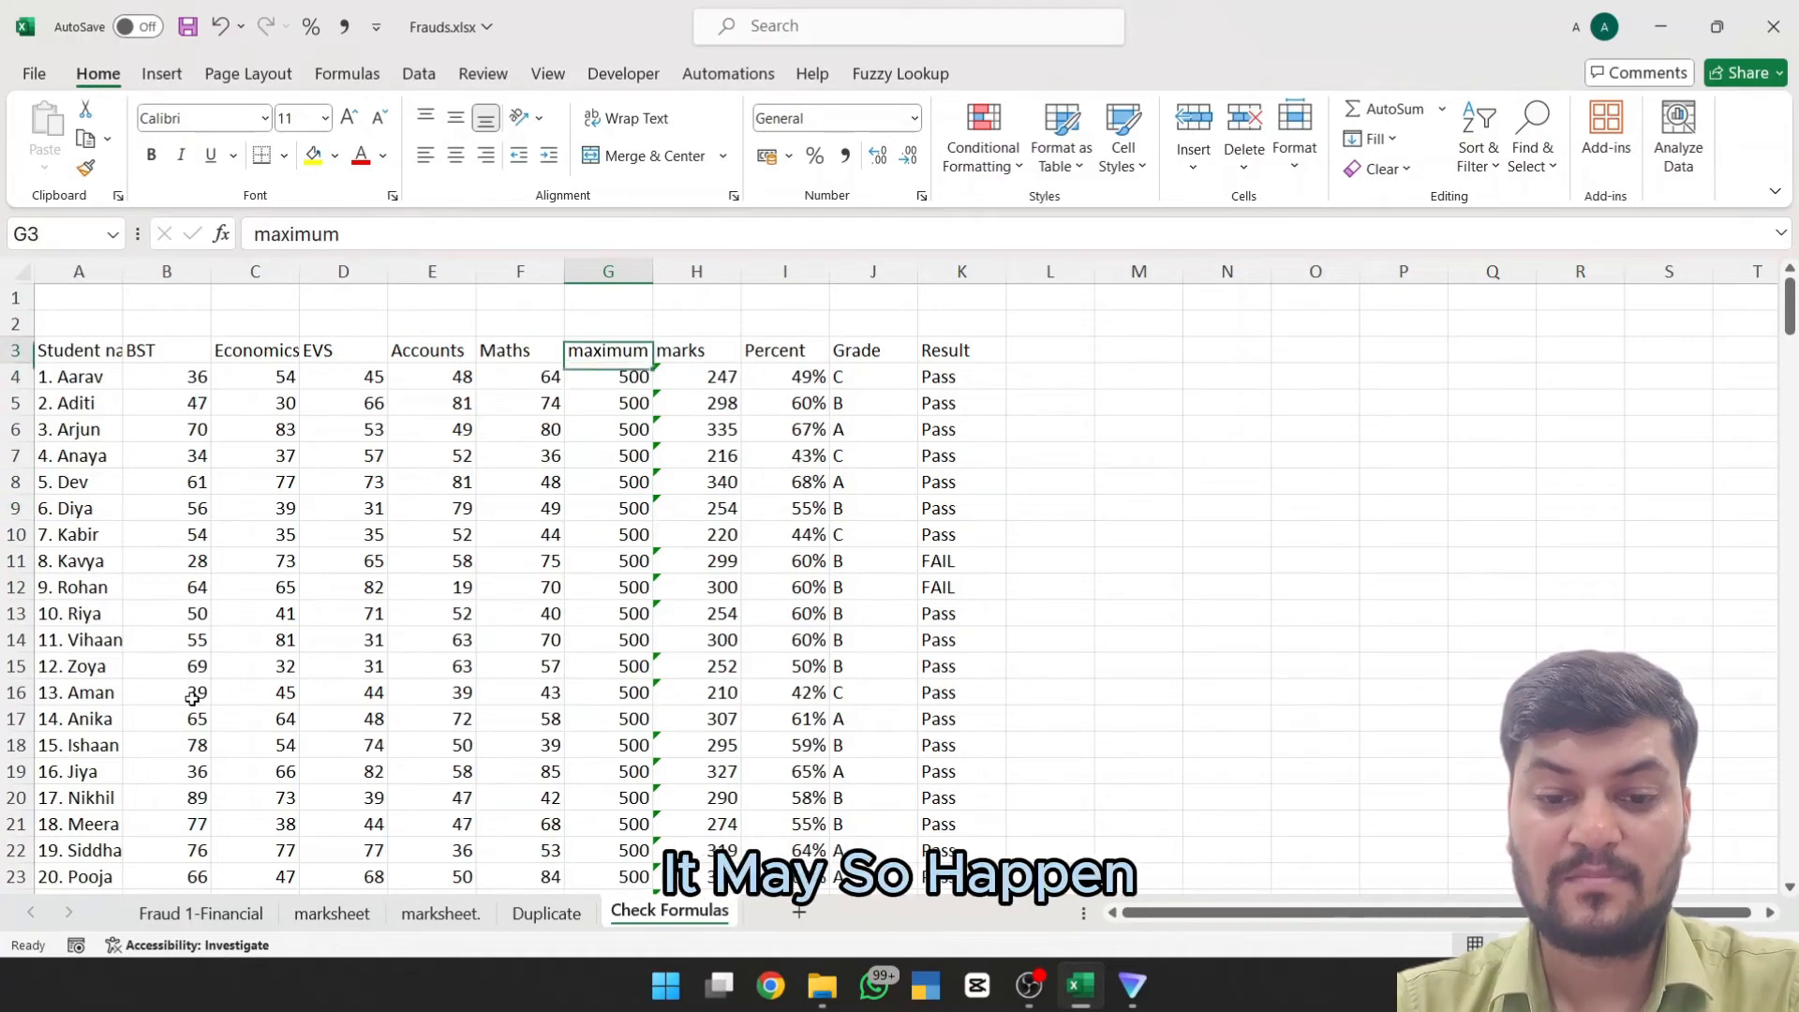
pyautogui.press('Left')
pyautogui.press('Left')
pyautogui.press('Right')
pyautogui.press('Right')
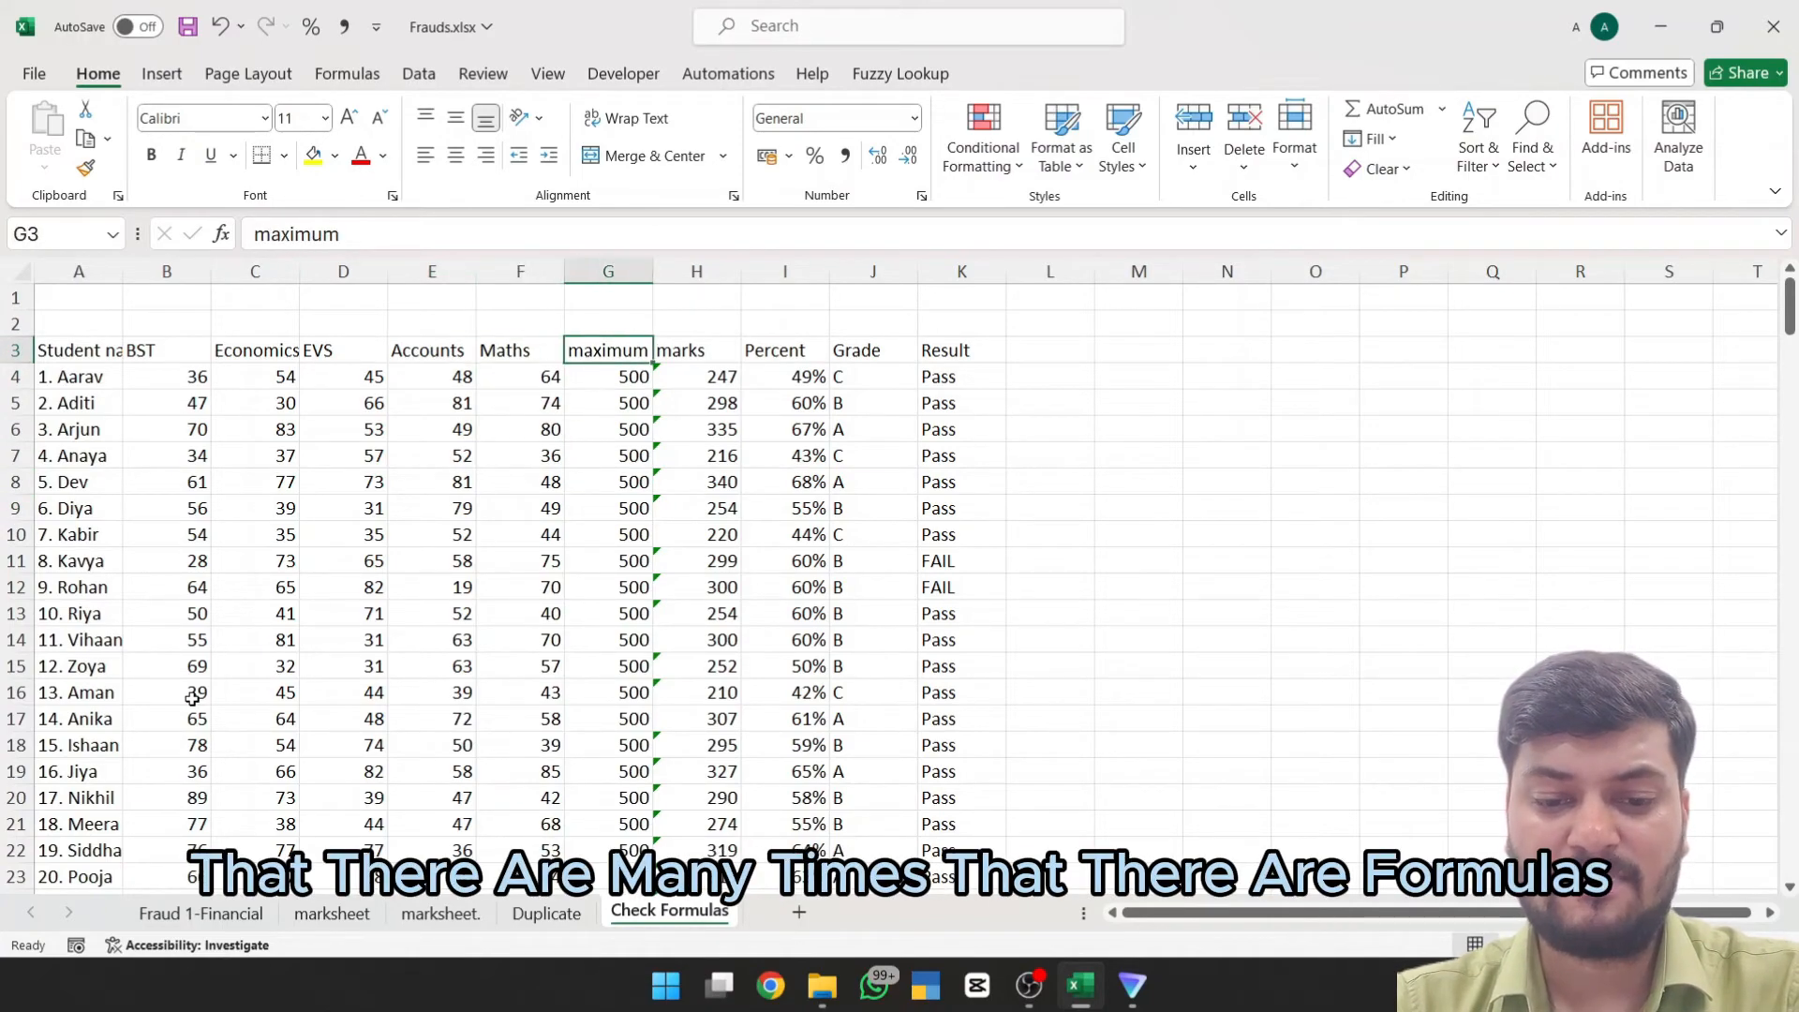
pyautogui.press('Right')
pyautogui.press('Left')
pyautogui.press('Down')
pyautogui.press('Down')
pyautogui.press('Right')
pyautogui.press('Right')
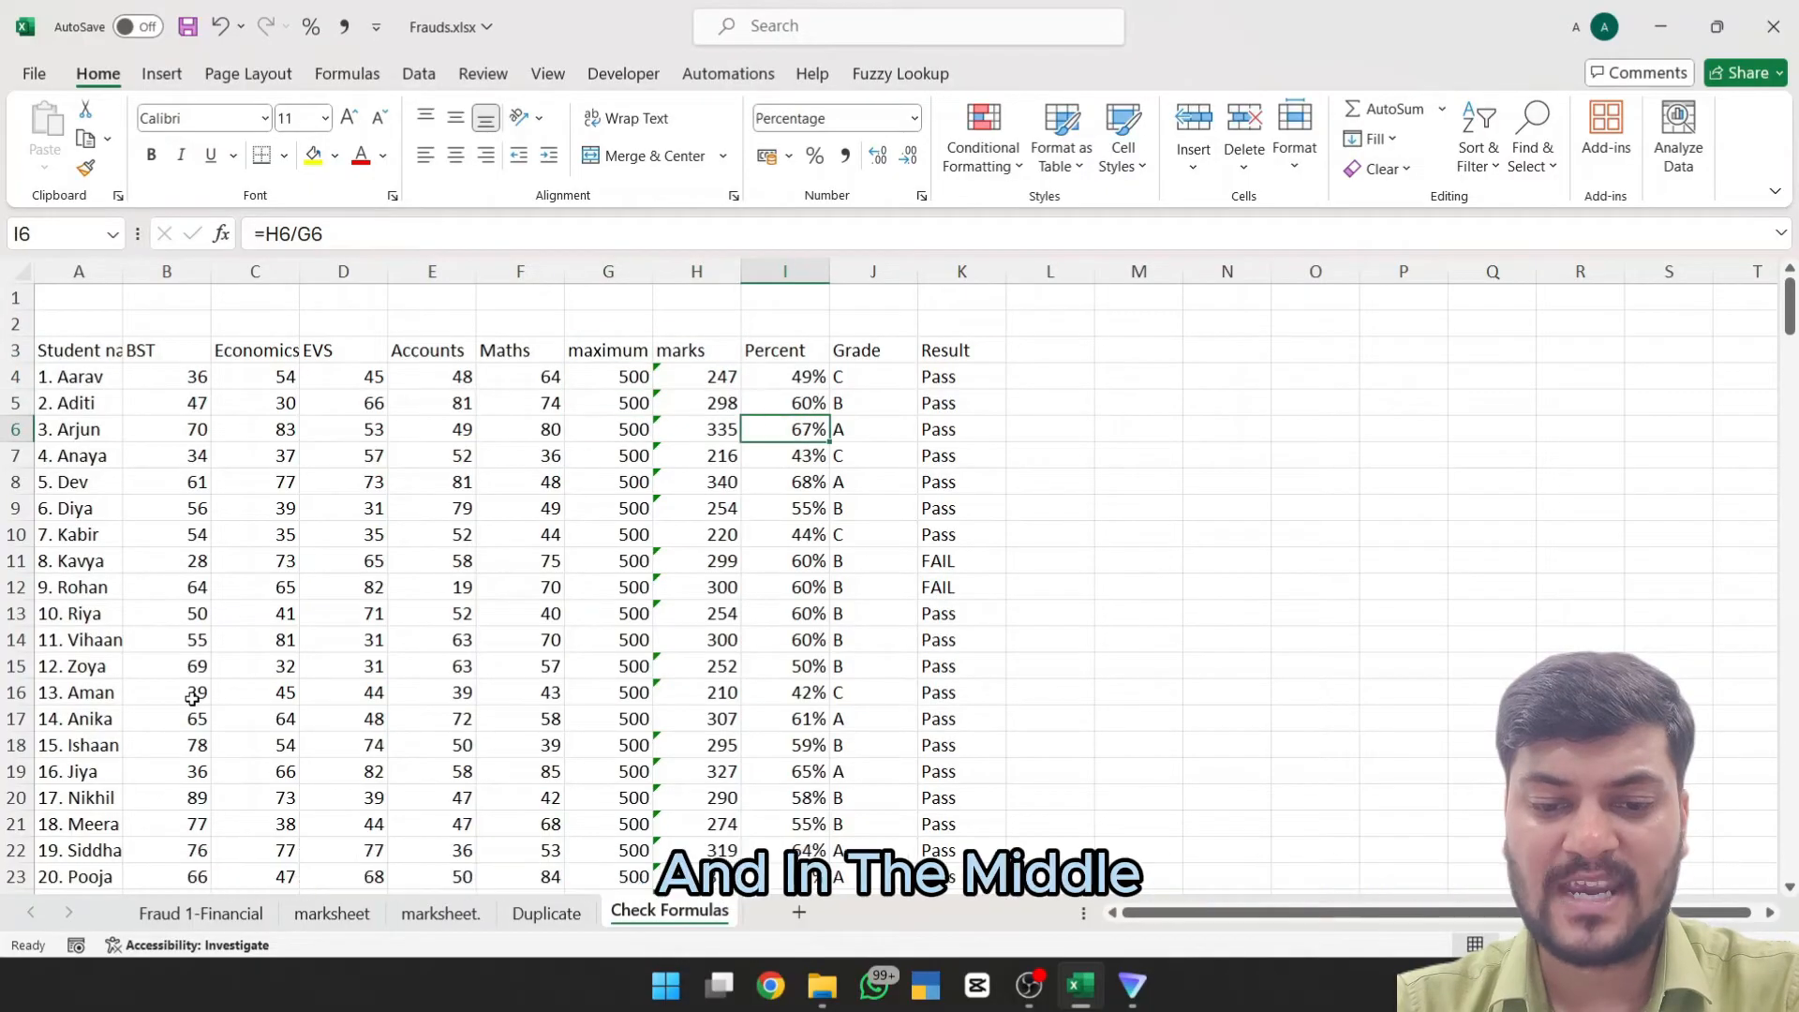
pyautogui.press('Down')
pyautogui.press('Down')
pyautogui.press('Down')
pyautogui.press('Down')
pyautogui.press('Left')
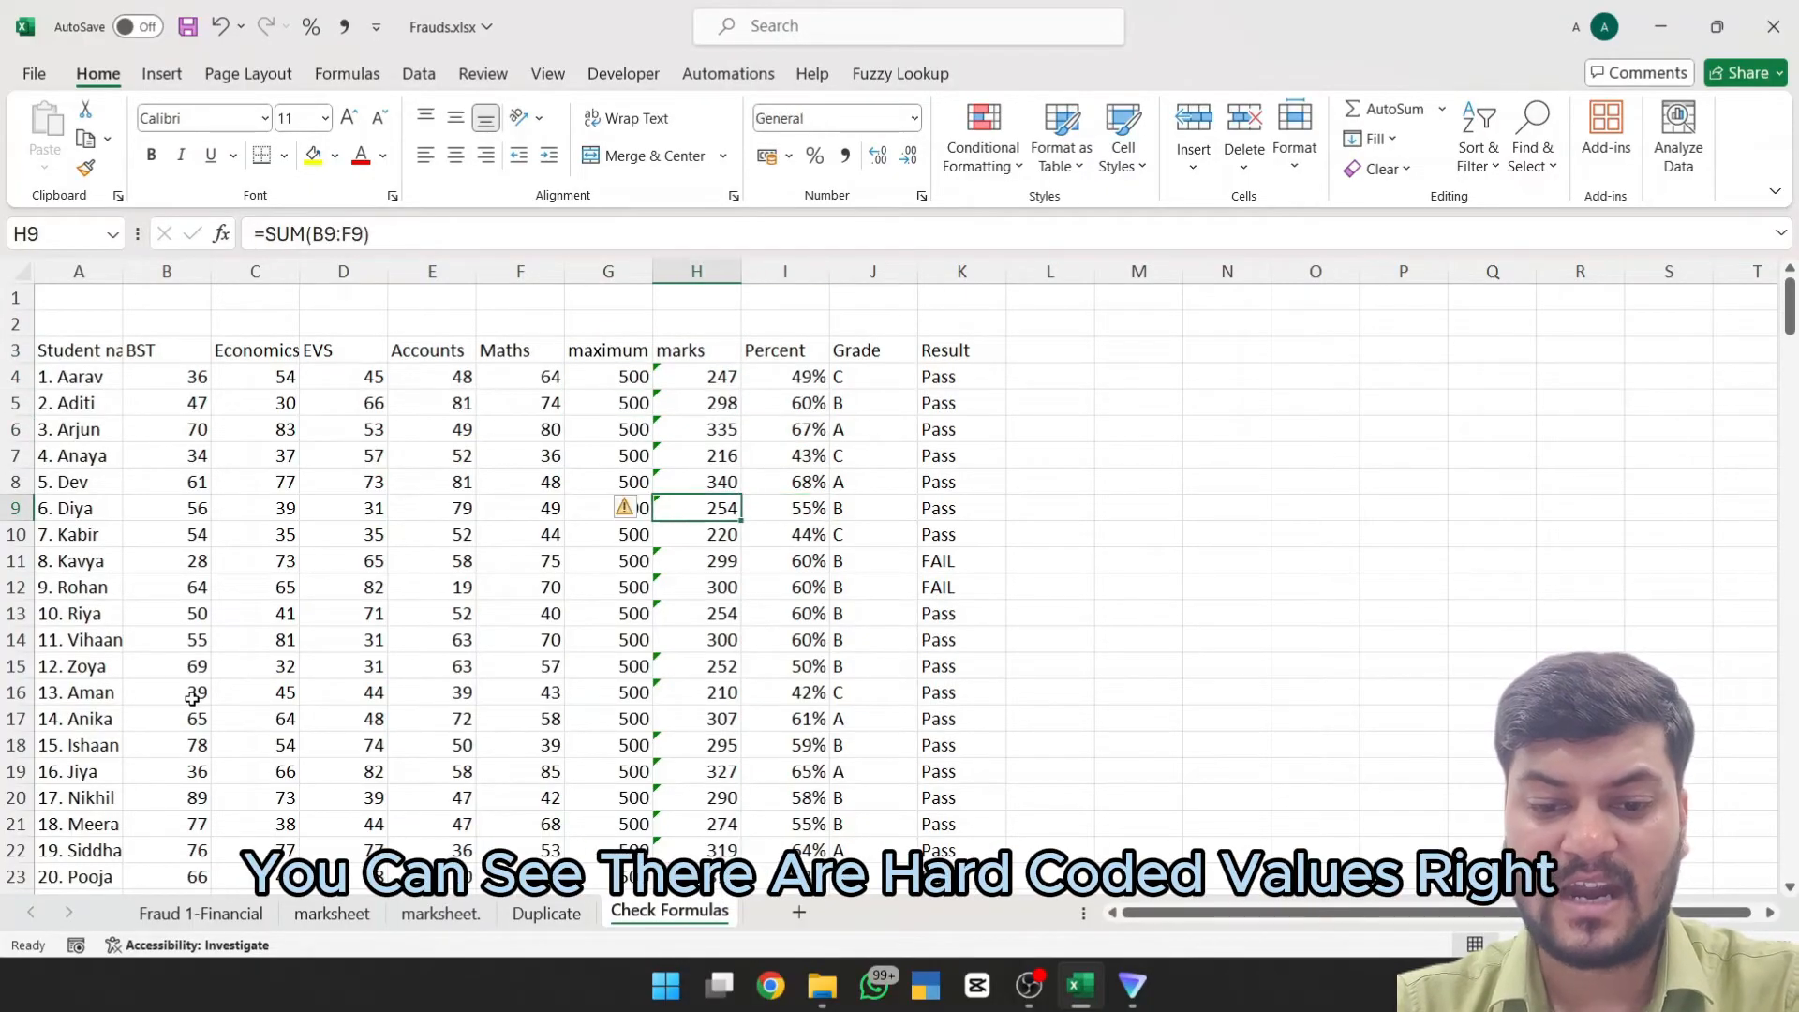
pyautogui.press('Left')
pyautogui.press('Right')
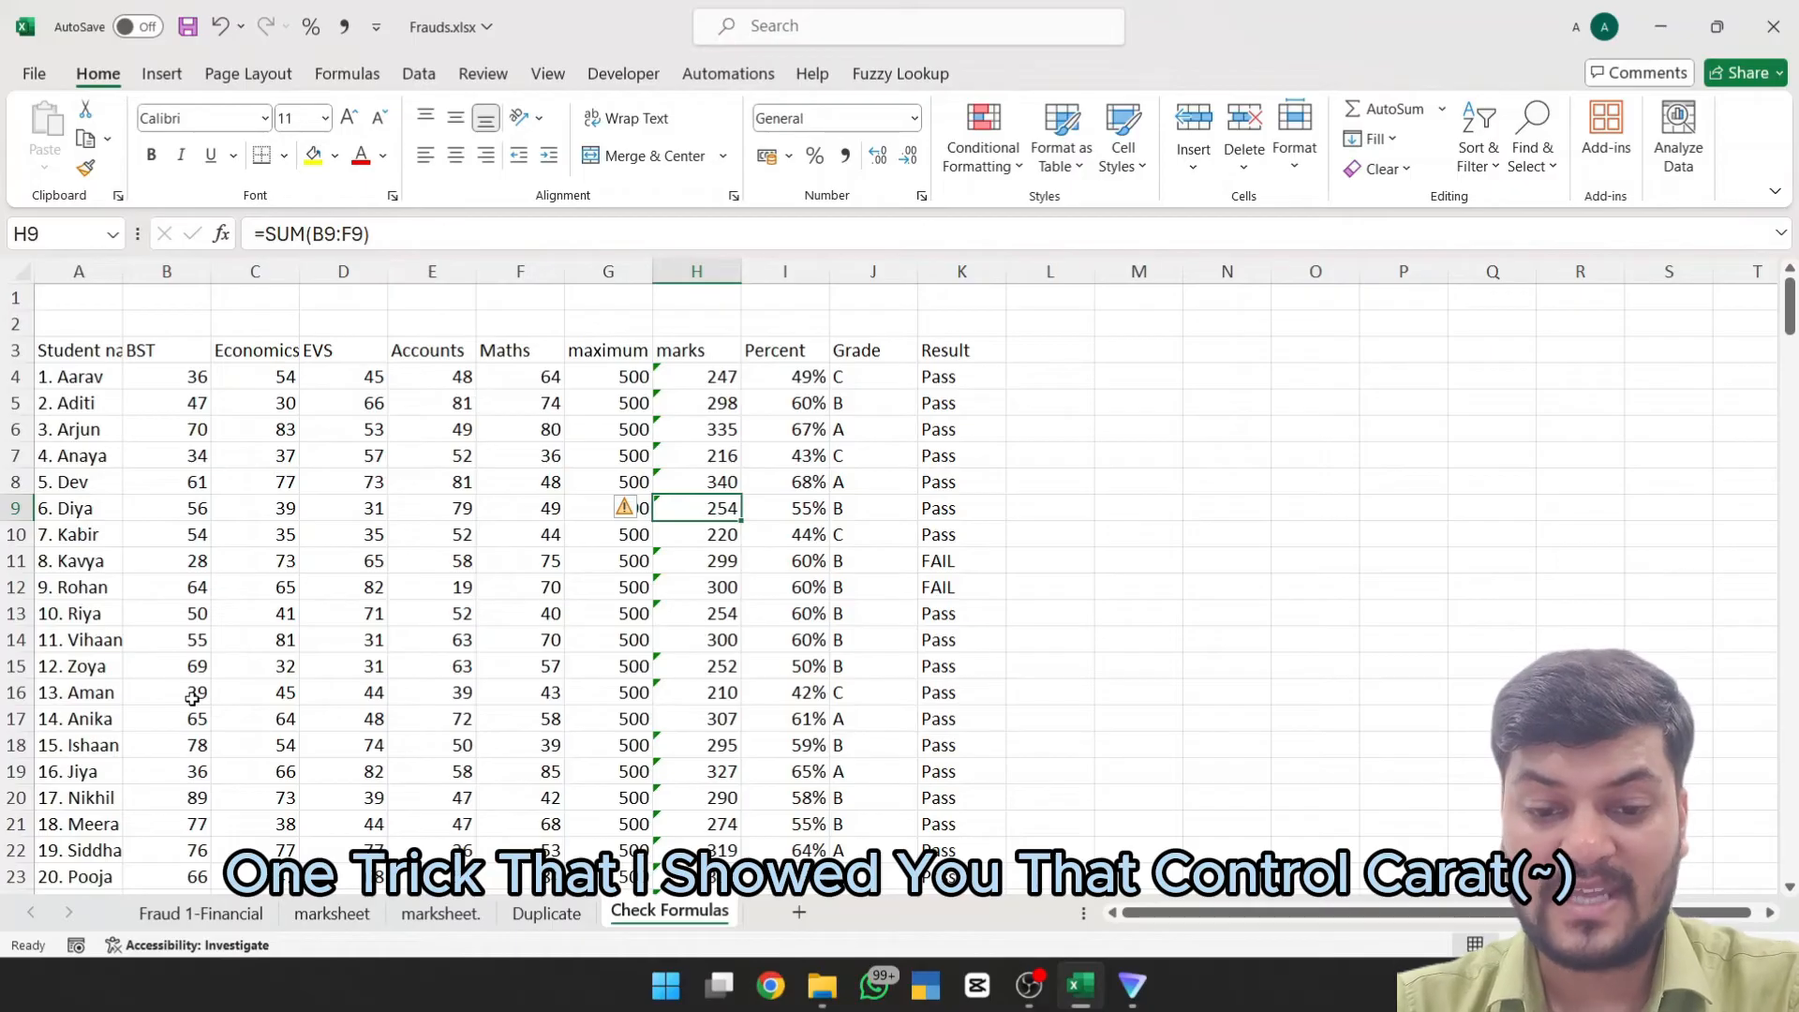
# Step: Display formulas instead of results in the Check Formulas sheet and inspect the Percent and Grade entries around rows 6 to 9
pyautogui.hotkey('ctrl', '`')
pyautogui.press('Right')
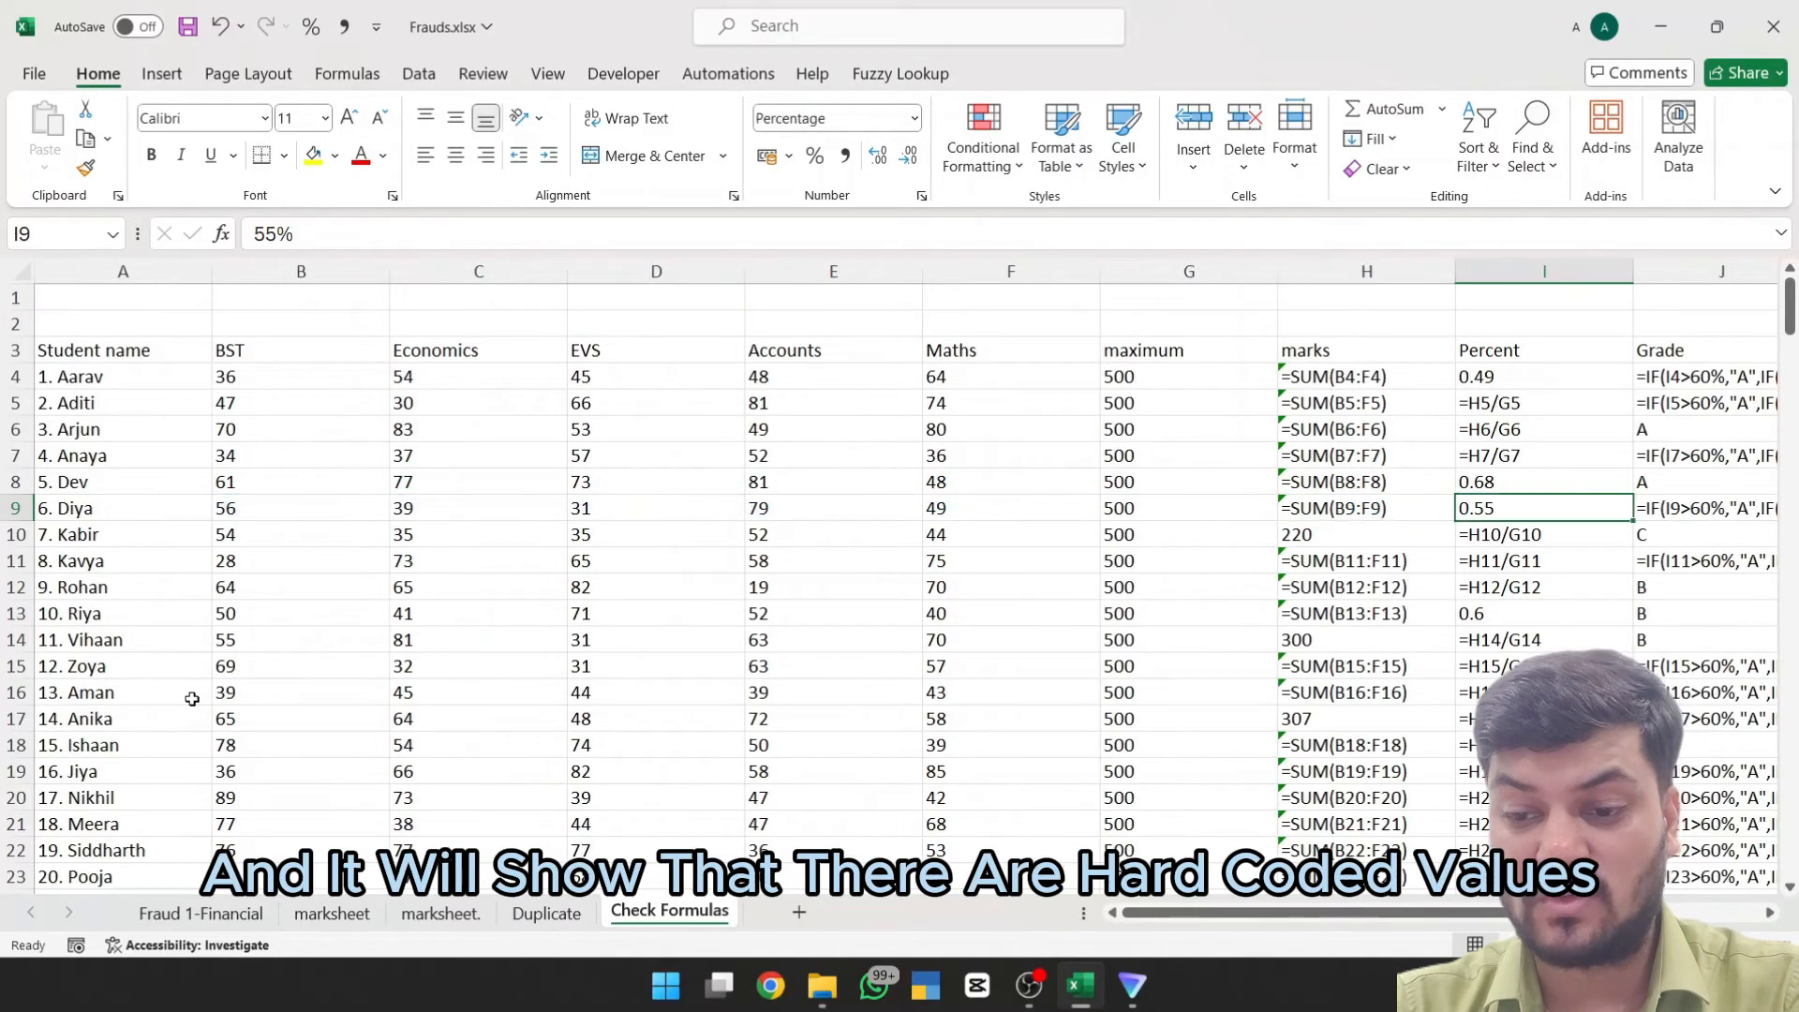
pyautogui.press('Up')
pyautogui.press('Right')
pyautogui.press('Up')
pyautogui.press('Up')
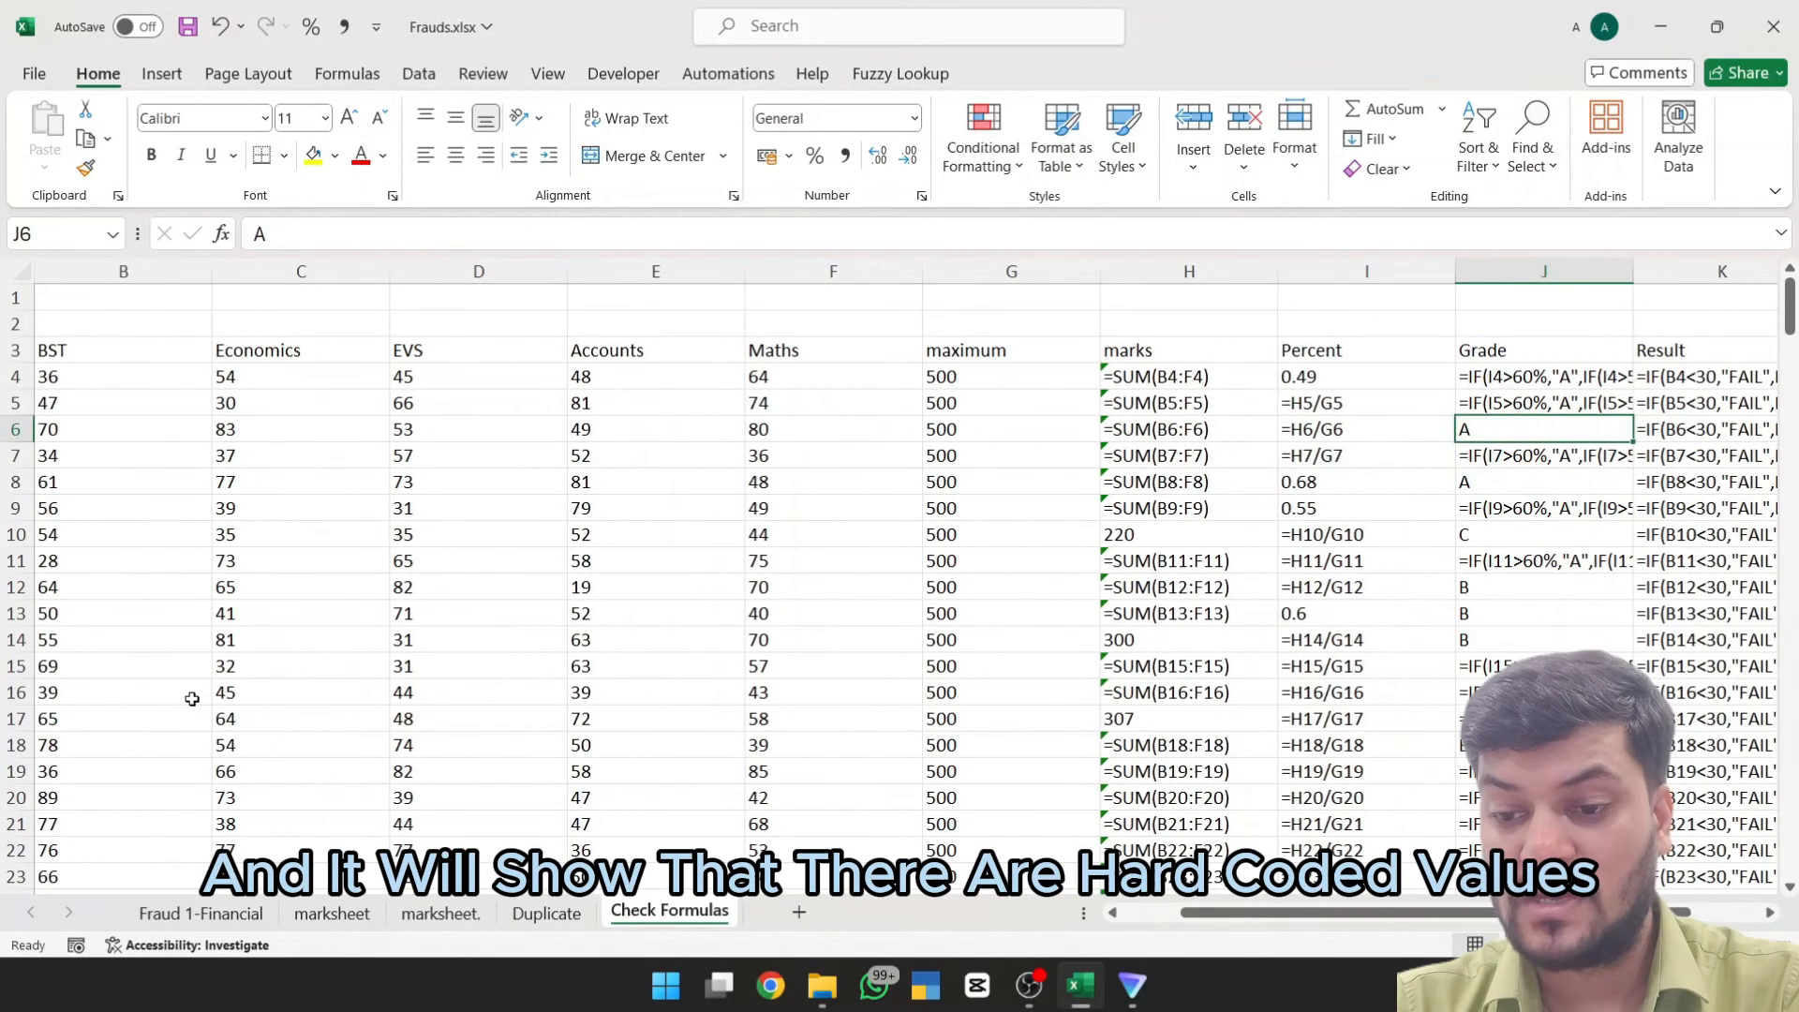
# Step: Go down the Grade column to J23 looking for hard-coded entries, and switch the sheet back to showing results
pyautogui.press('Down')
pyautogui.press('Down')
pyautogui.press('Down')
pyautogui.press('Down')
pyautogui.press('Down')
pyautogui.press('Down')
pyautogui.press('Down')
pyautogui.press('Down')
pyautogui.press('Down')
pyautogui.press('Down')
pyautogui.press('Down')
pyautogui.press('Down')
pyautogui.press('Down')
pyautogui.press('Down')
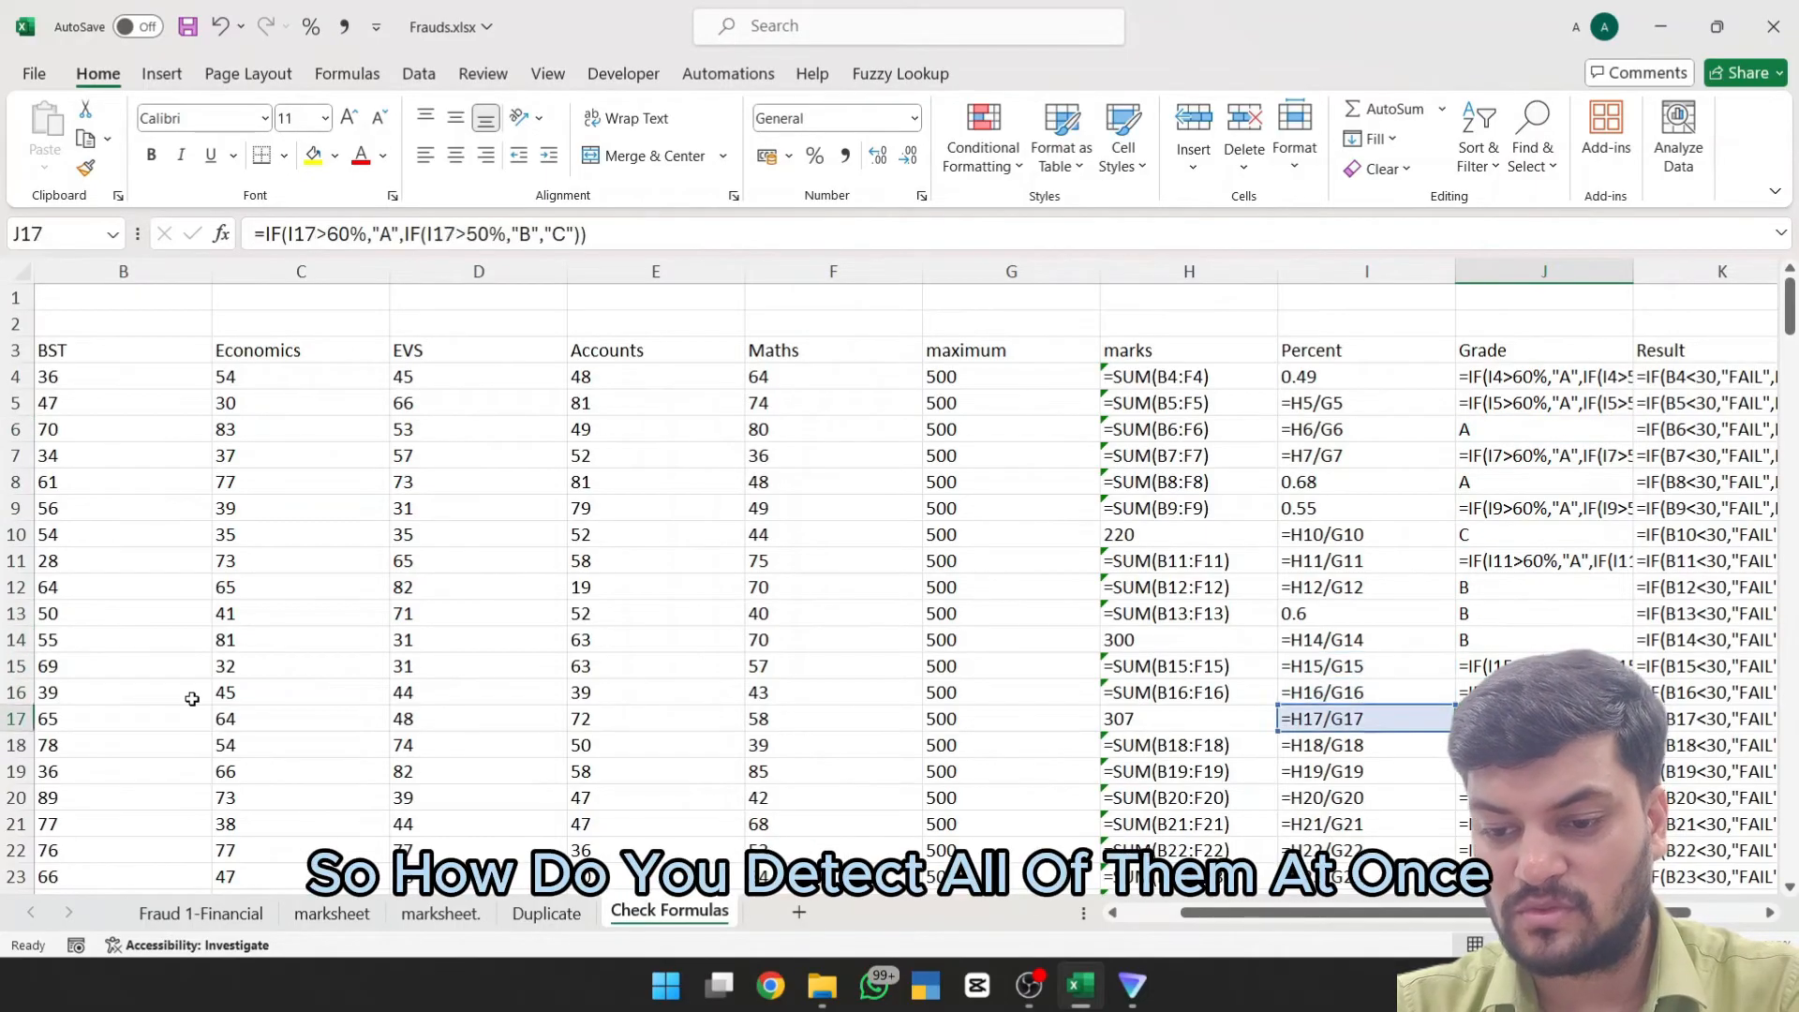
pyautogui.press('Down')
pyautogui.press('Down')
pyautogui.press('Down')
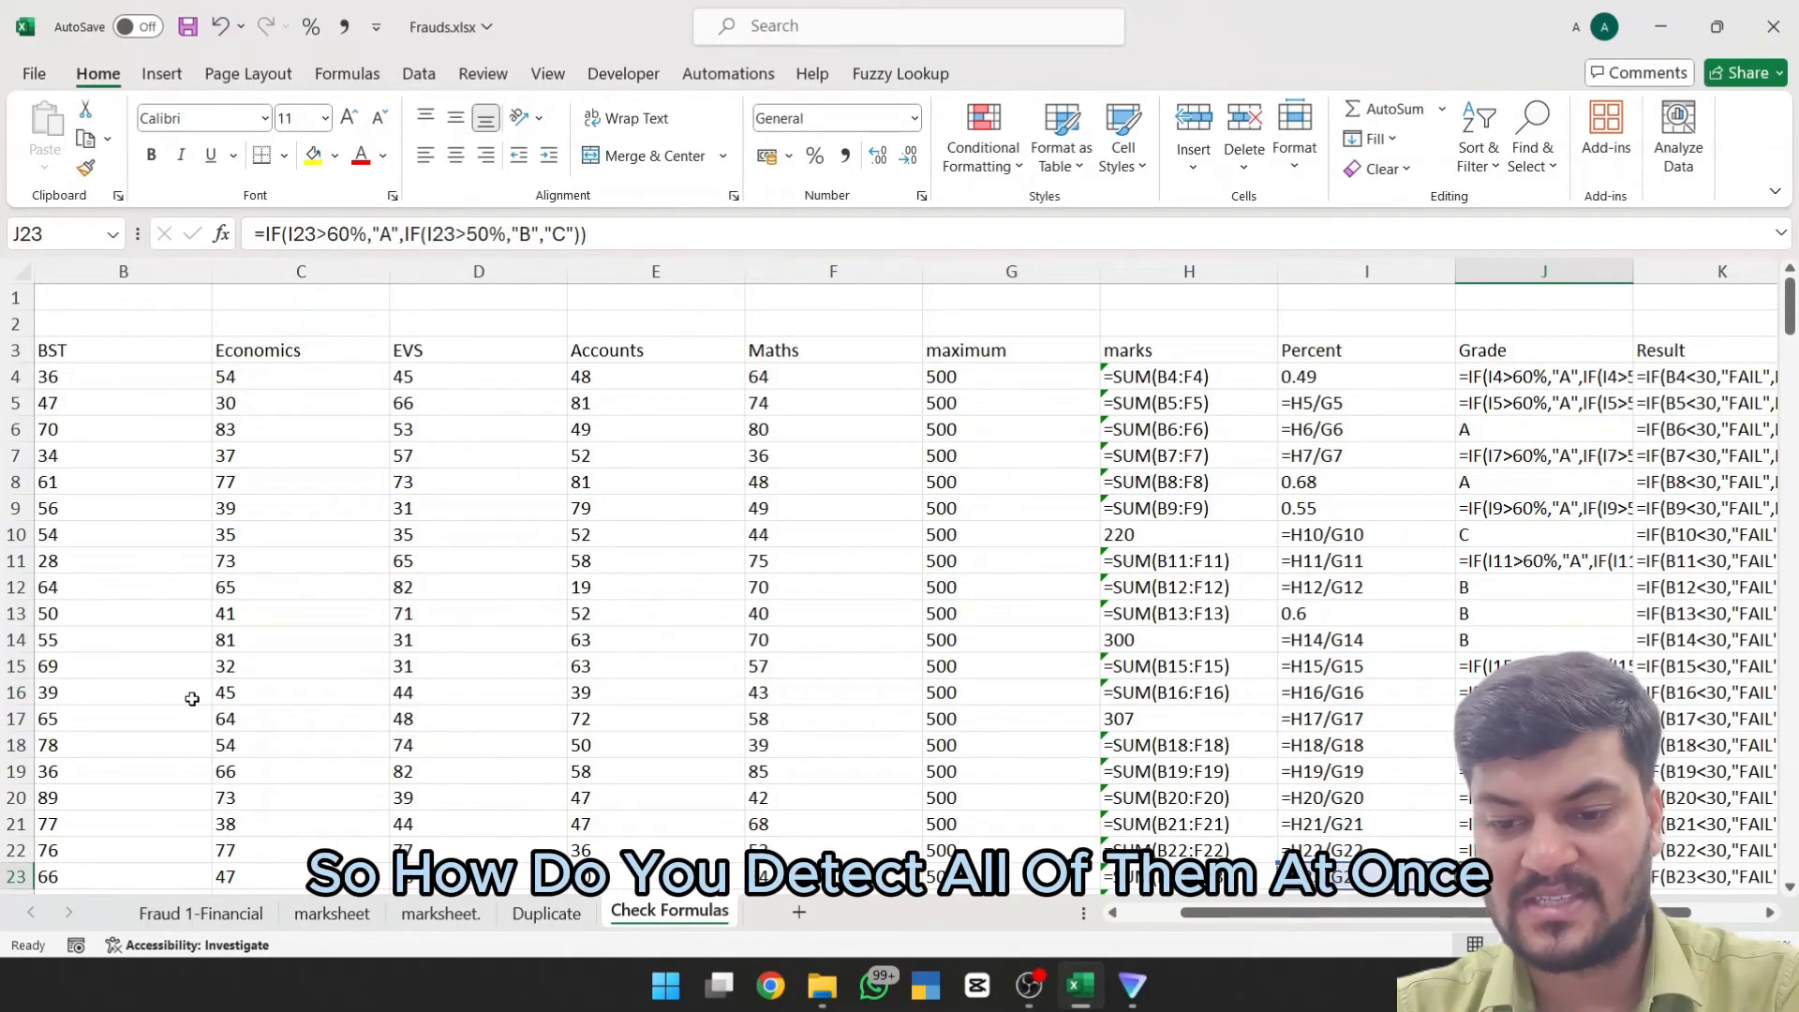
pyautogui.hotkey('ctrl', '`')
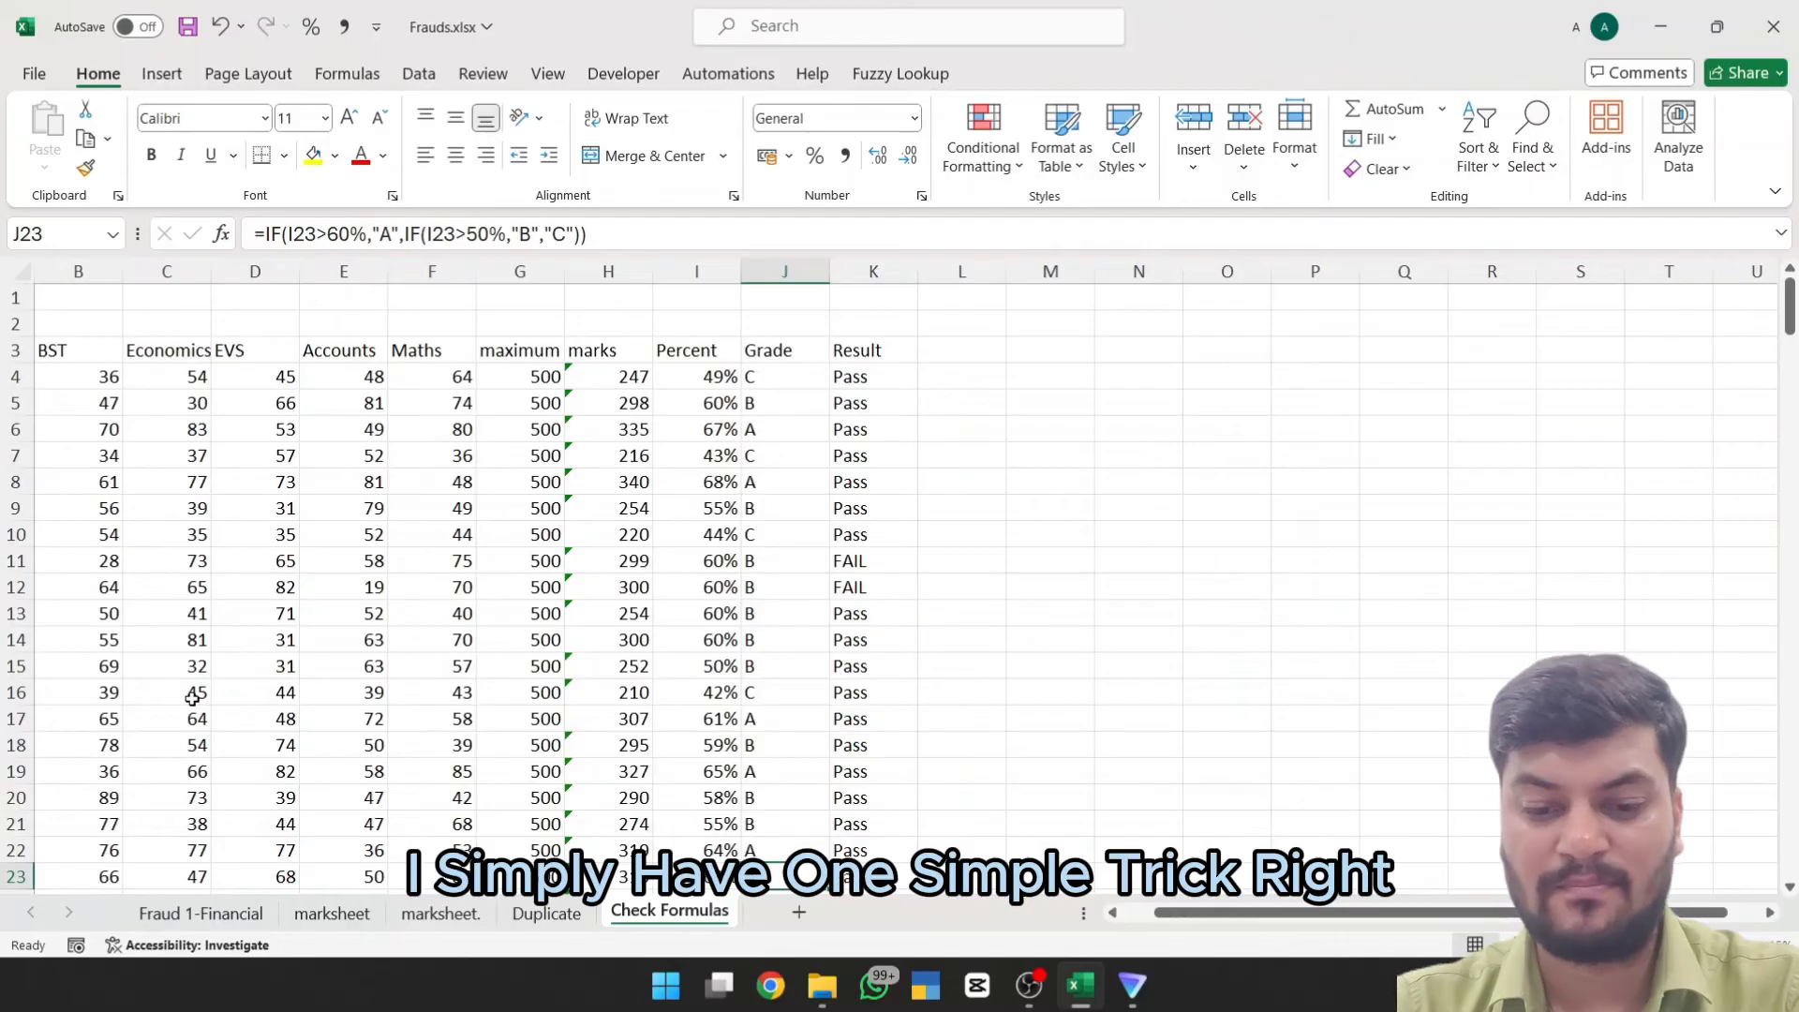
# Step: Select the entire marks, Percent, Grade and Result columns, H to K
pyautogui.hotkey('ctrl', 'Up')
pyautogui.hotkey('ctrl', 'Left')
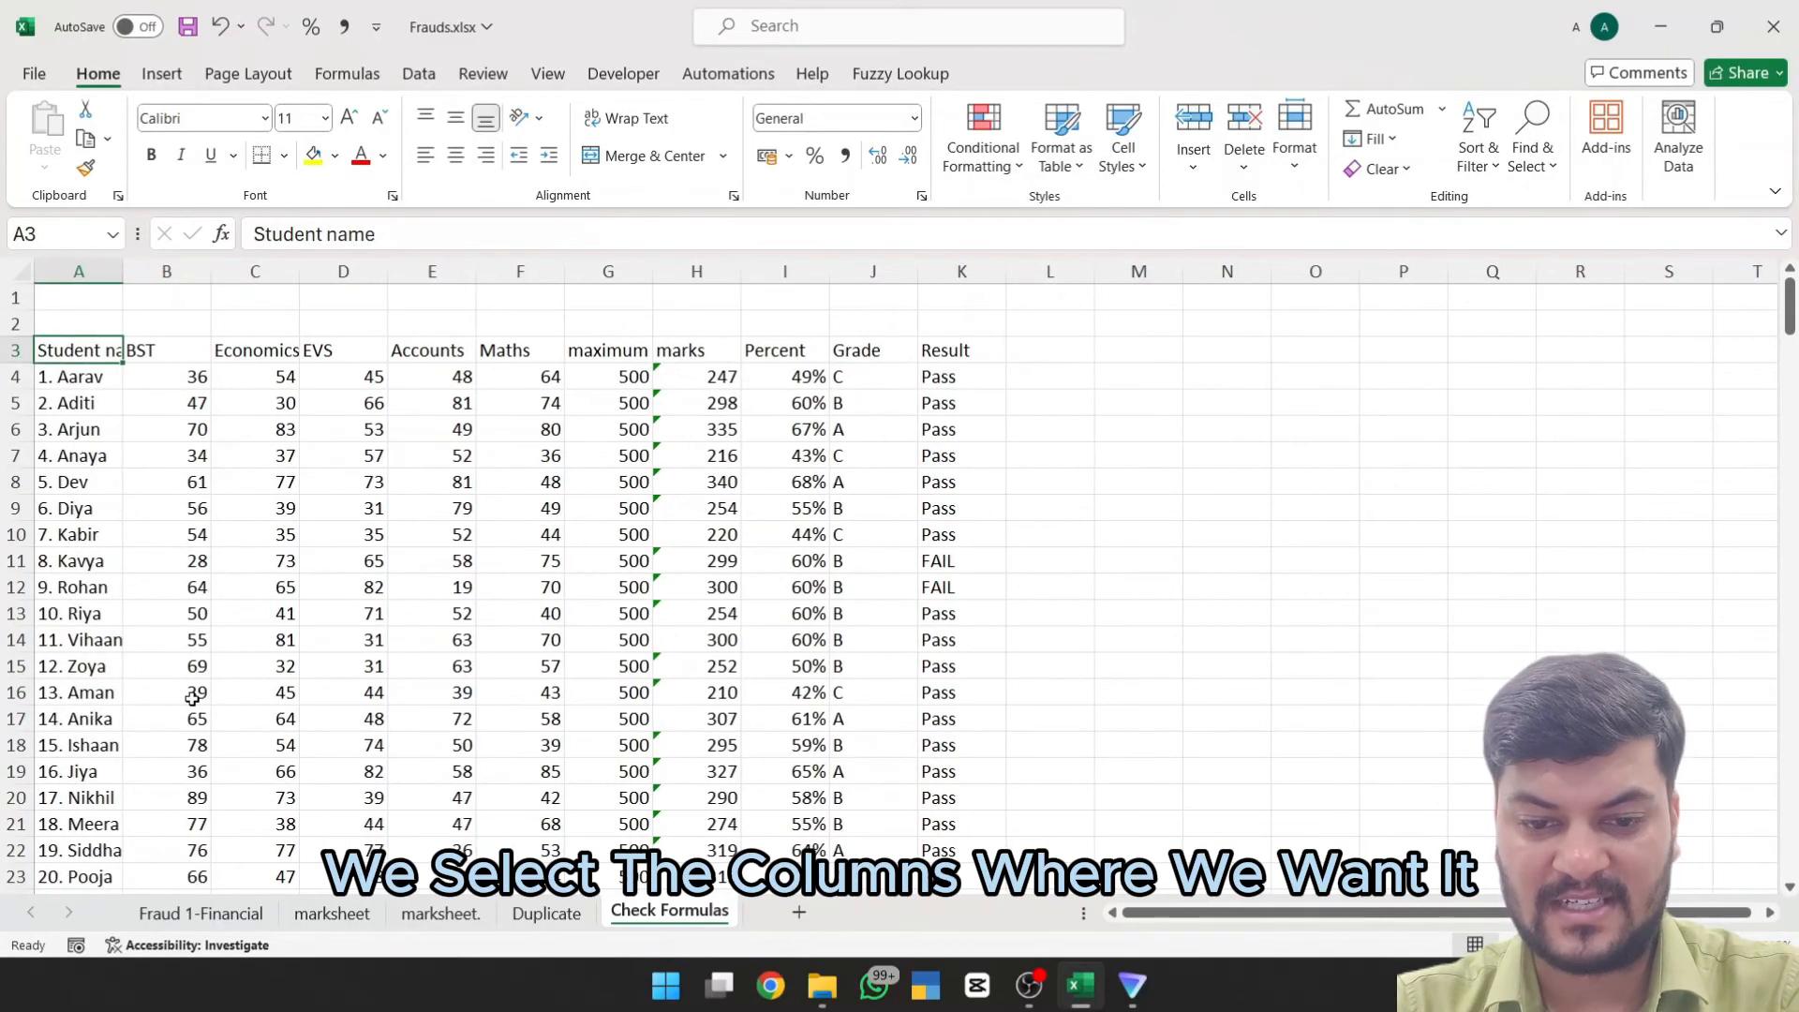
pyautogui.press('Right')
pyautogui.press('Right')
pyautogui.press('Right')
pyautogui.press('Right')
pyautogui.press('Right')
pyautogui.press('Right')
pyautogui.press('Up')
pyautogui.press('Left')
pyautogui.press('Left')
pyautogui.press('Left')
pyautogui.press('Left')
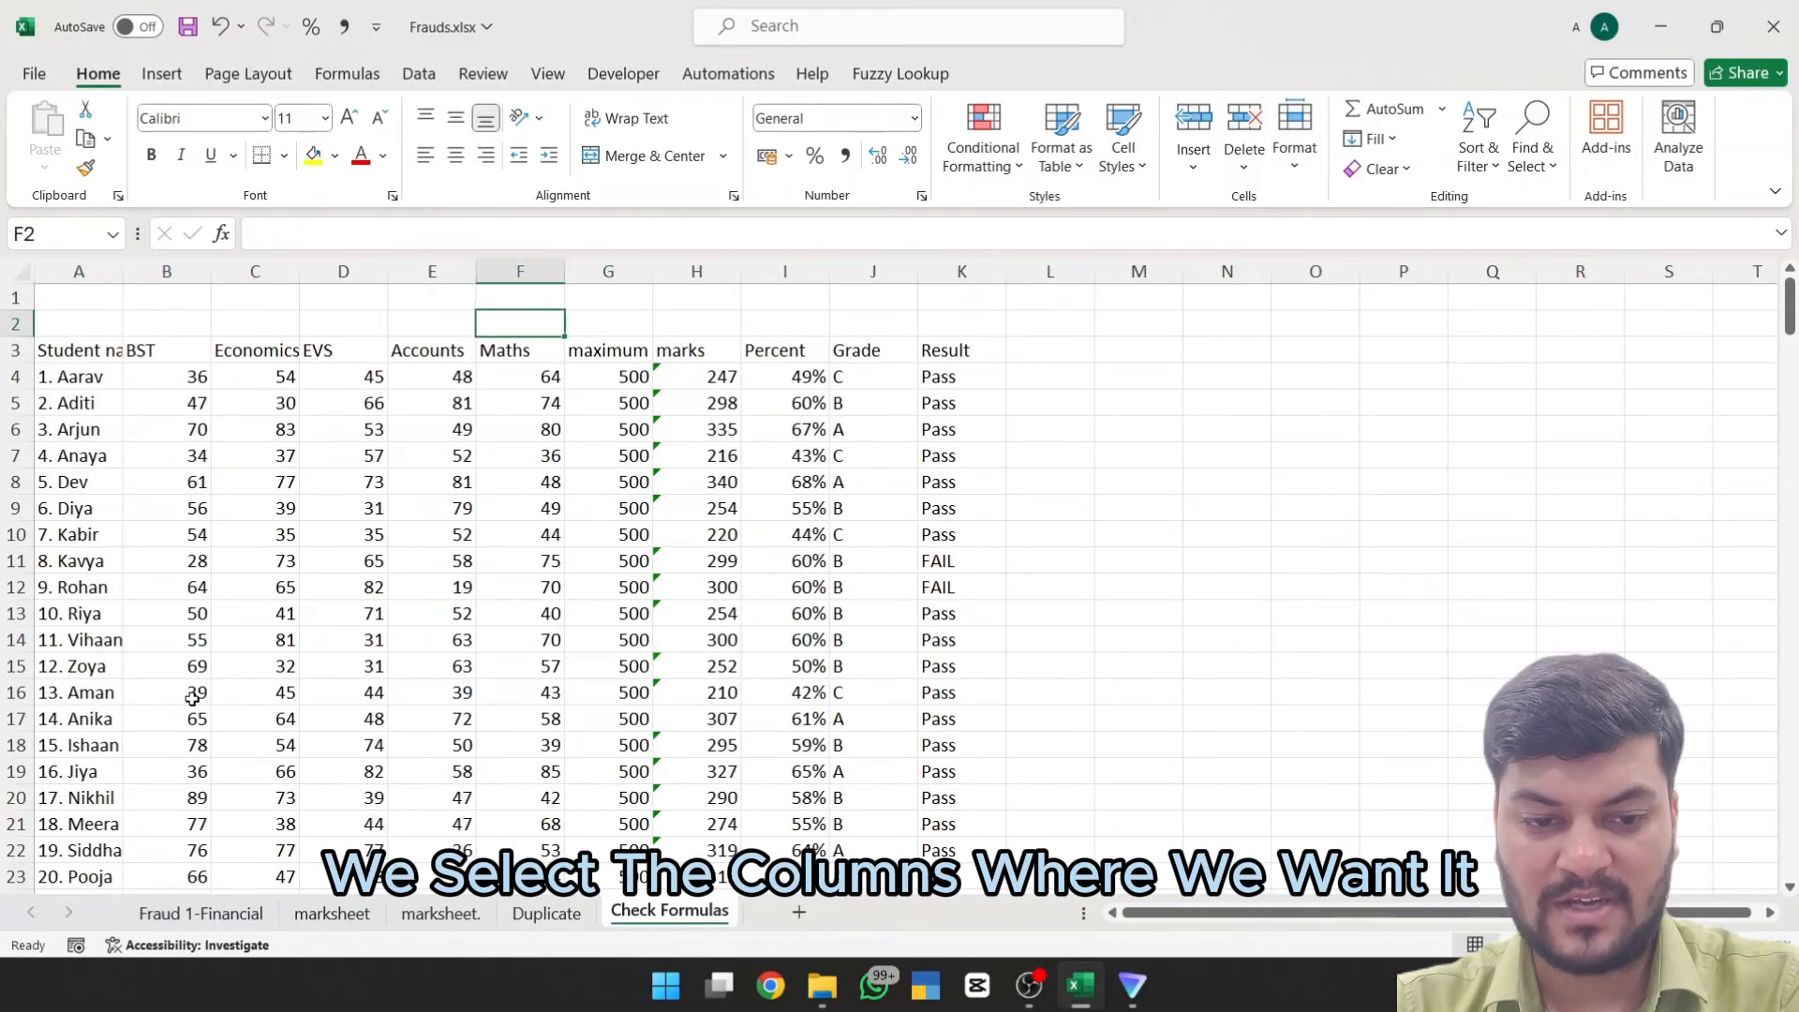
pyautogui.press('Right')
pyautogui.press('Right')
pyautogui.press('Right')
pyautogui.press('Right')
pyautogui.press('Right')
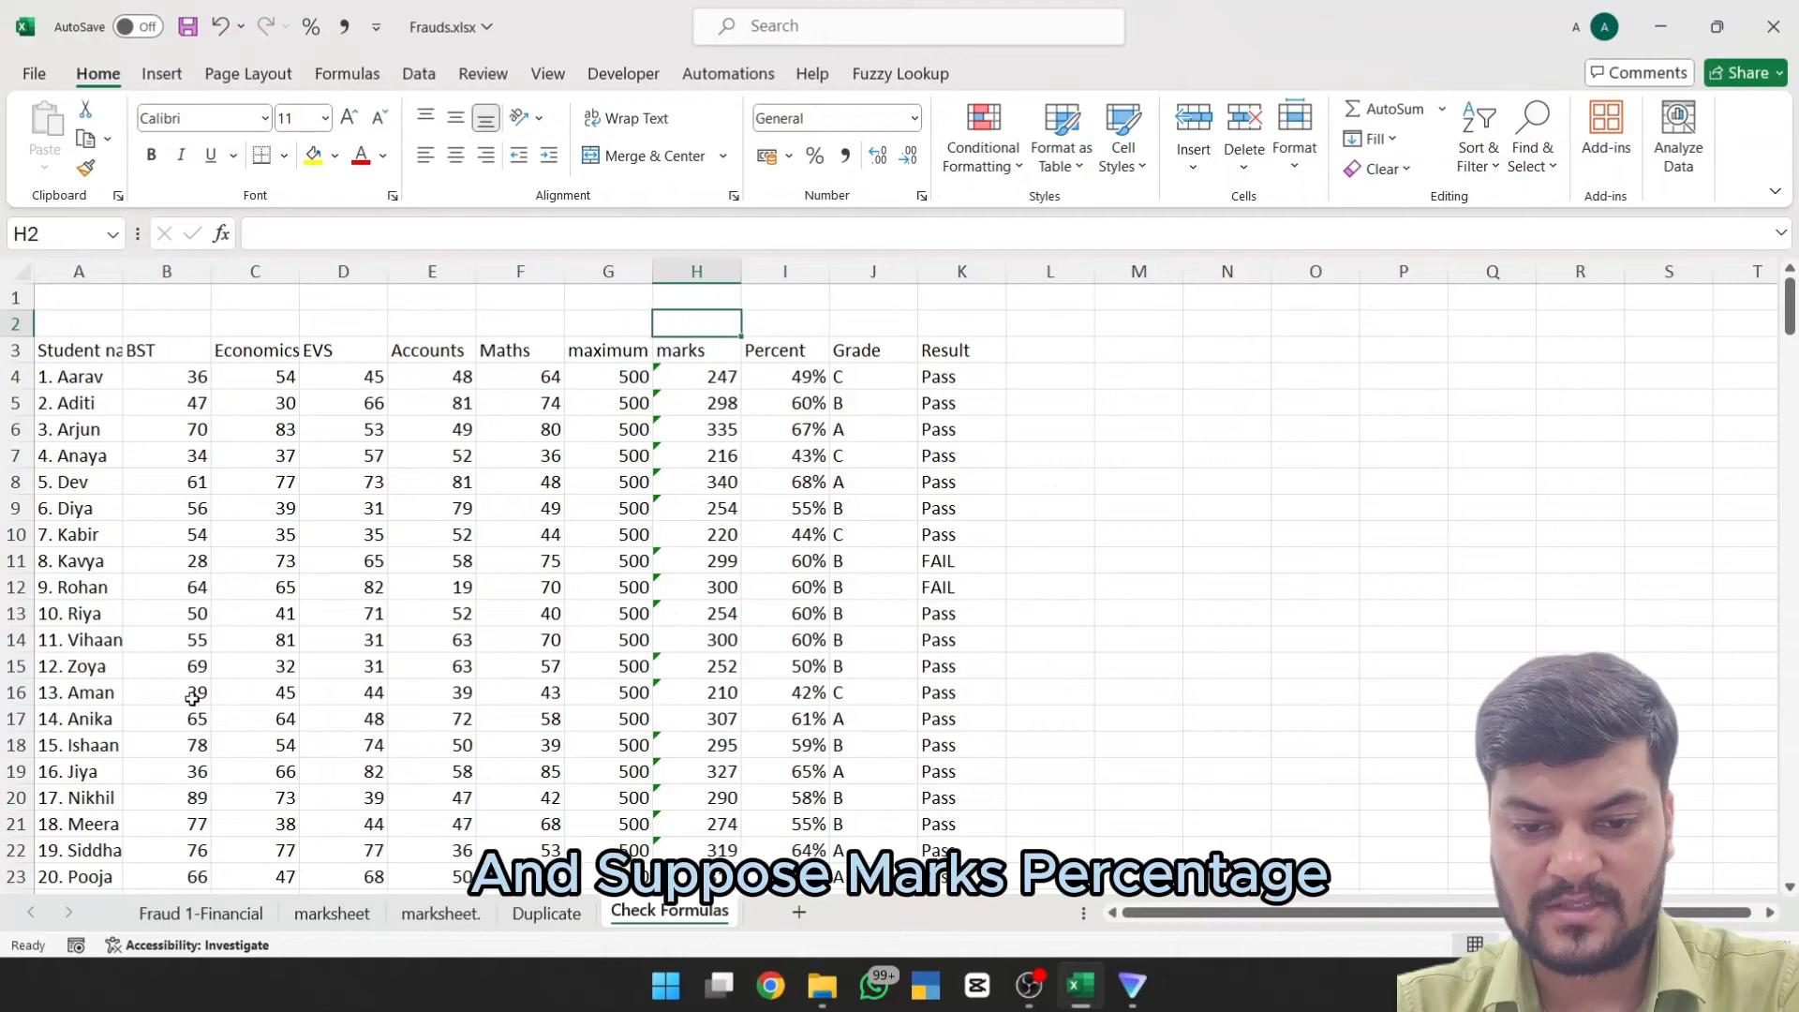
pyautogui.hotkey('ctrl', 'space')
pyautogui.hotkey('shift', 'Right')
pyautogui.hotkey('shift', 'Right')
pyautogui.hotkey('shift', 'Right')
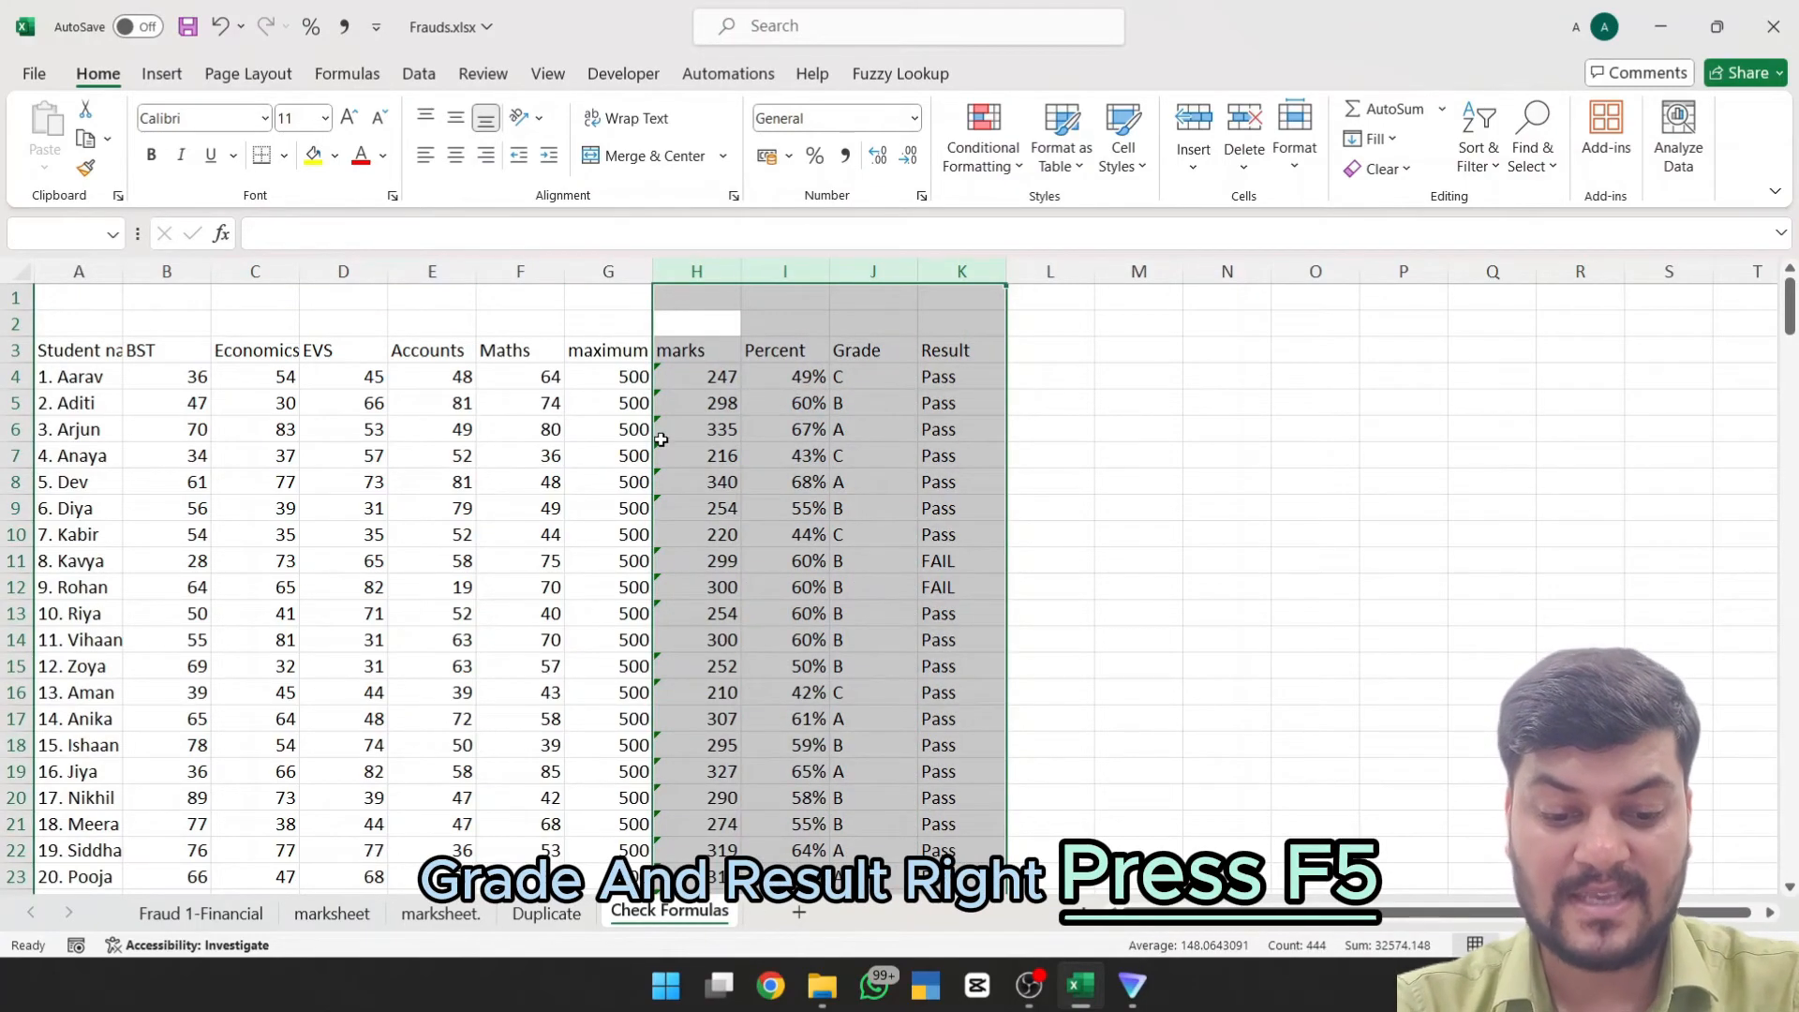
# Step: Select only the formulas returning Numbers and Text in columns H to K with Go To Special, and fill those cells yellow
pyautogui.press('F5')
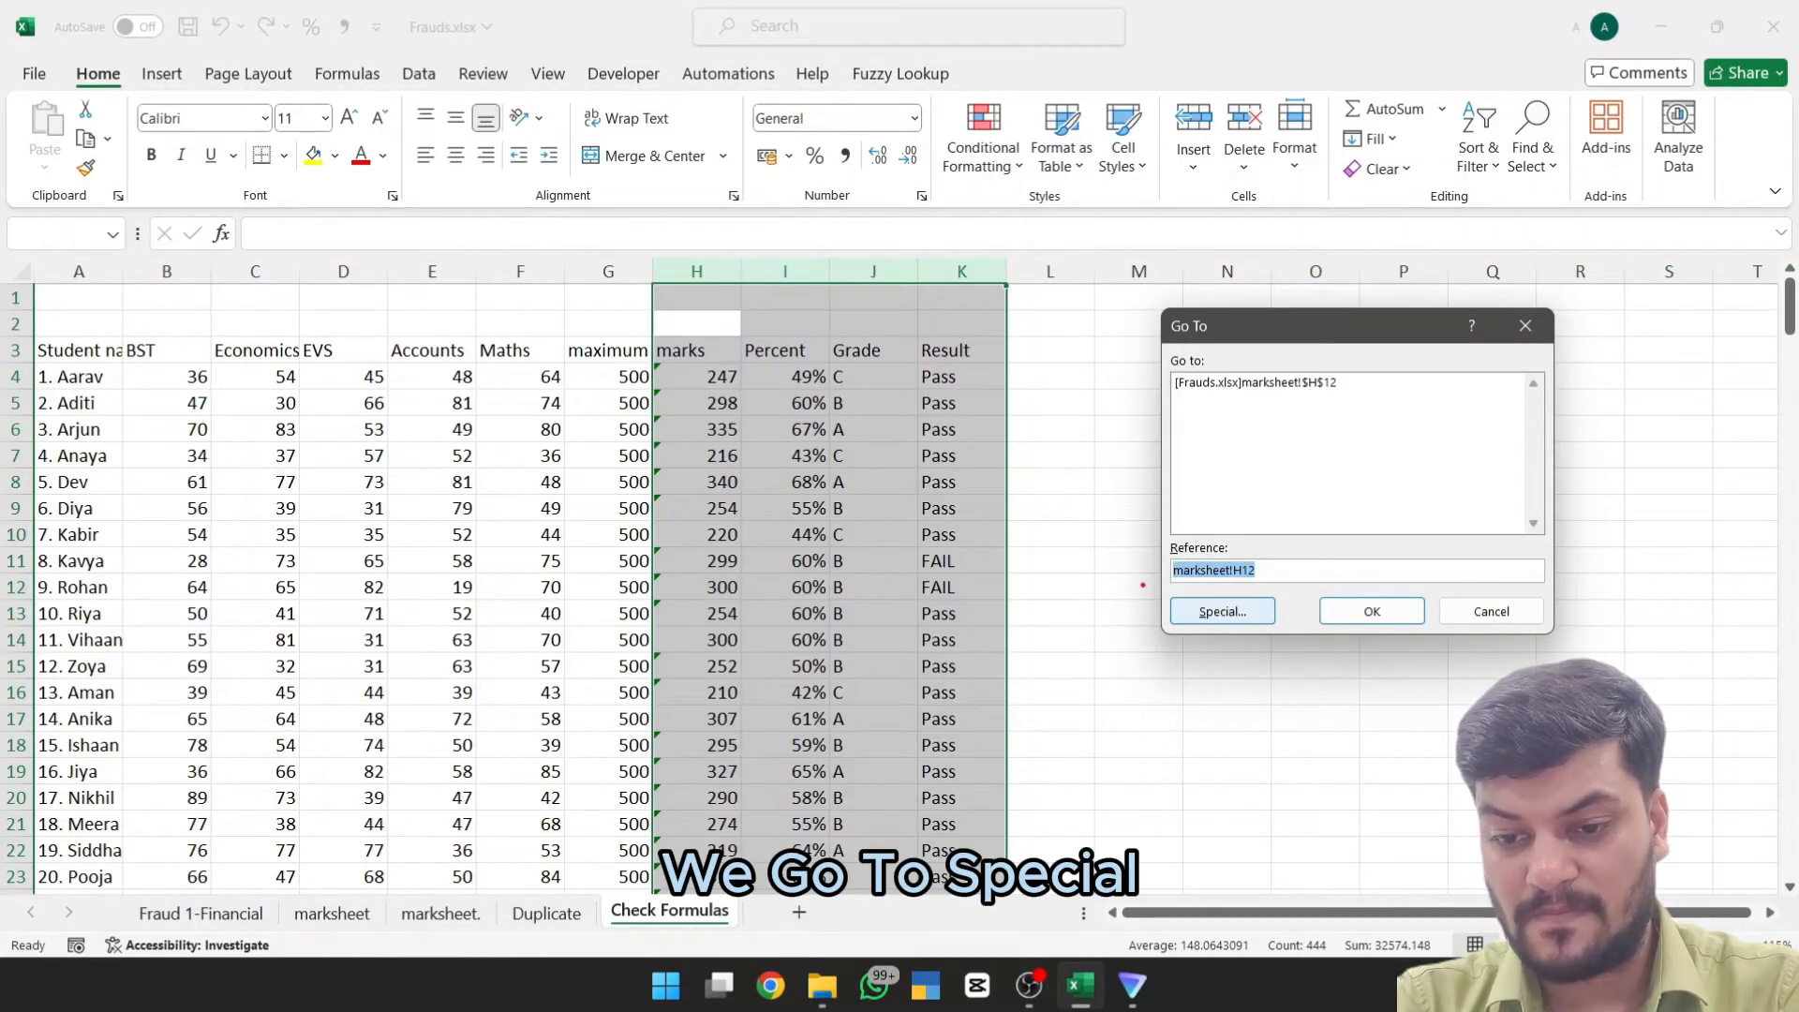
pyautogui.click(1223, 611)
pyautogui.click(1214, 395)
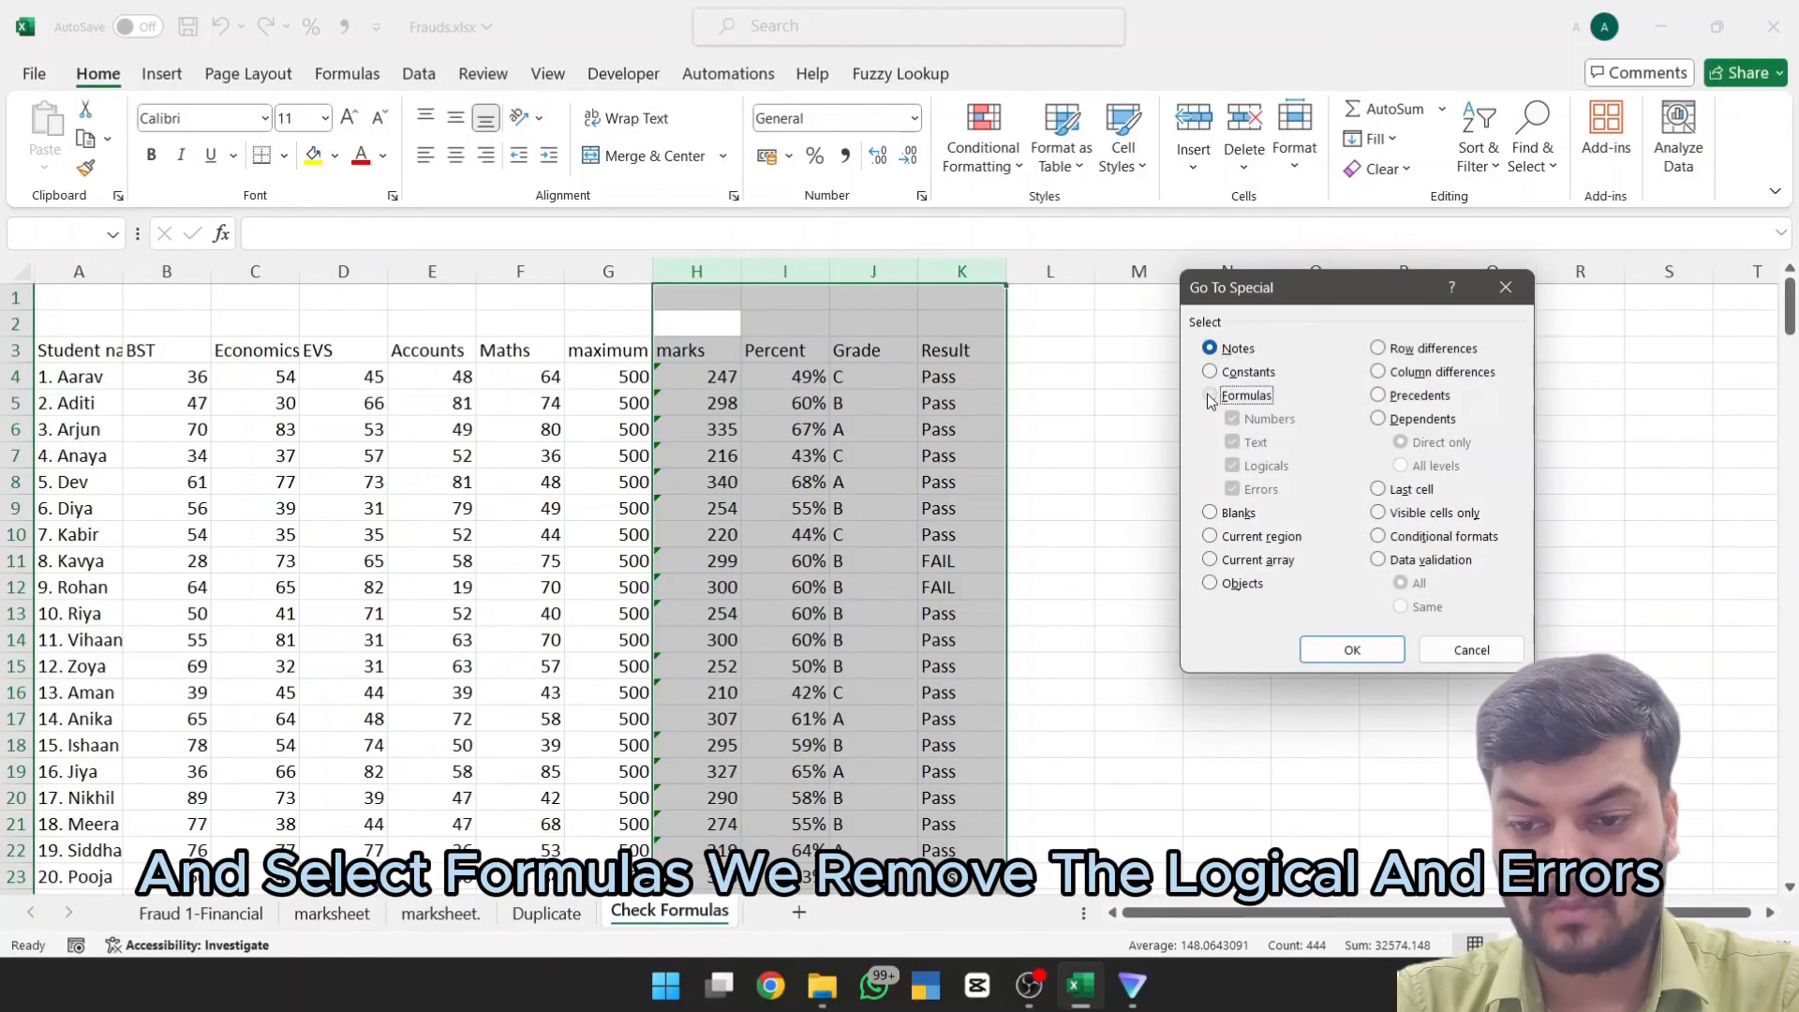
pyautogui.click(1233, 466)
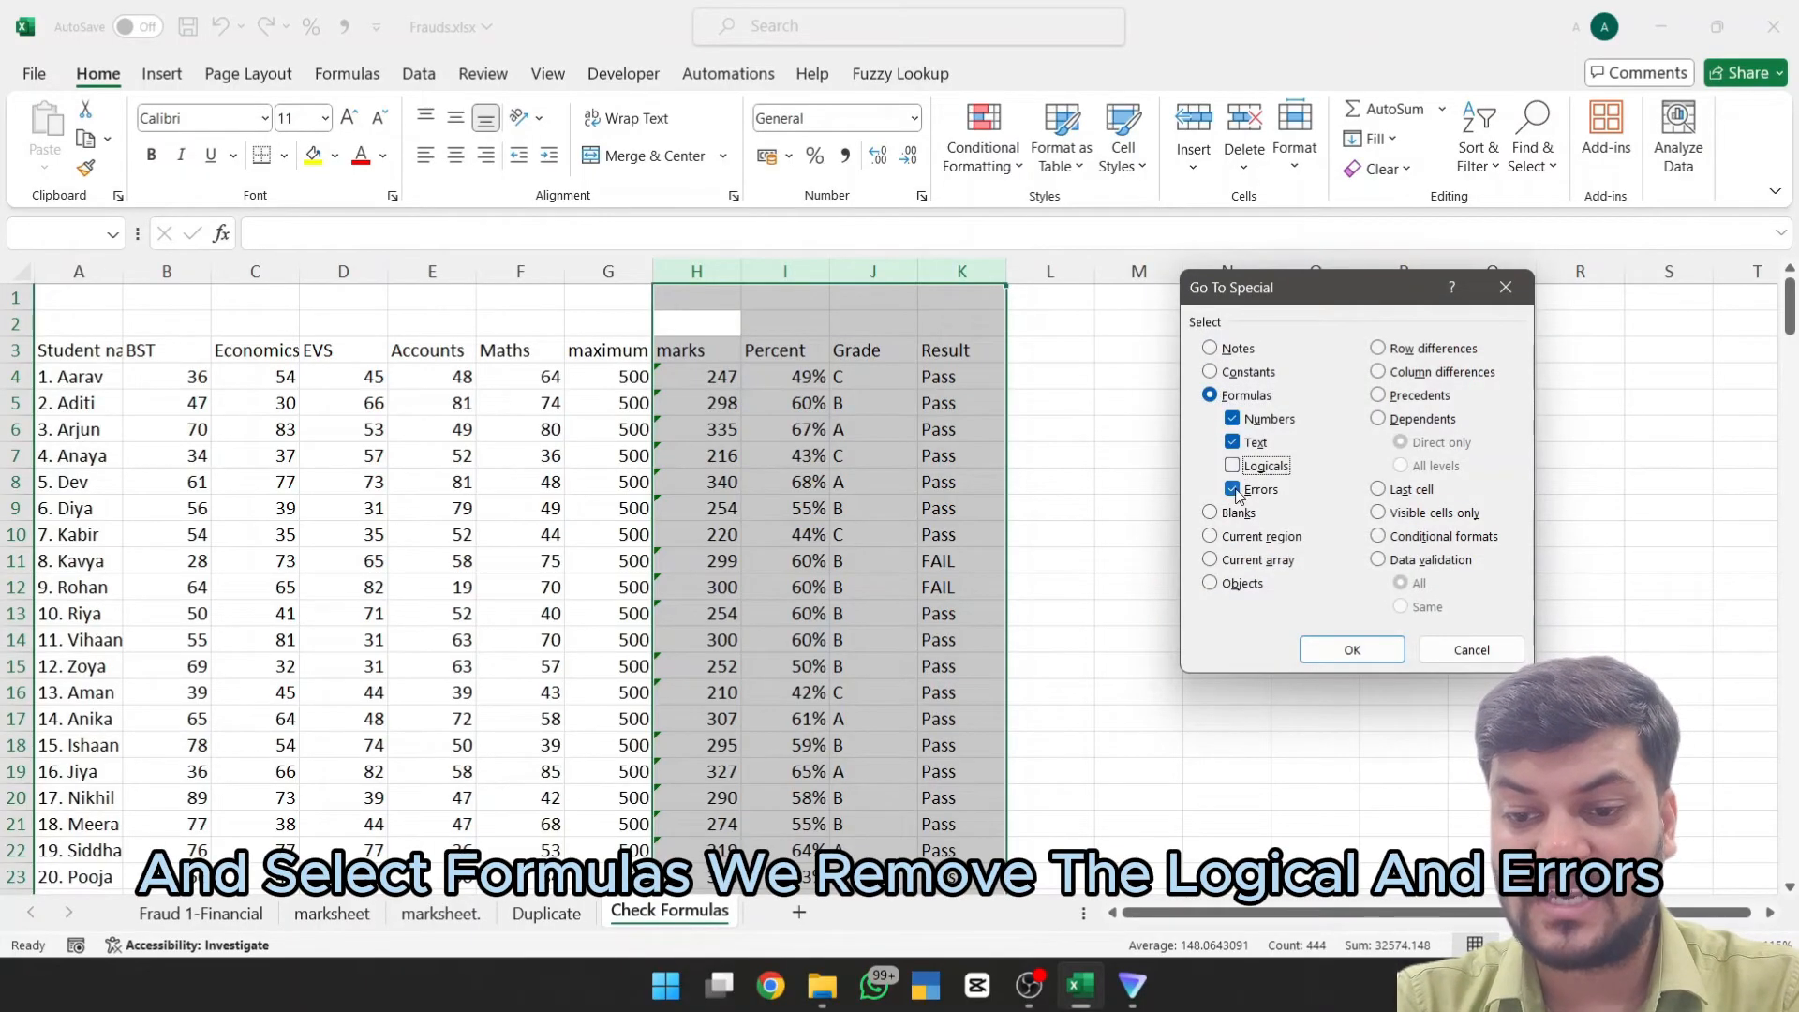
pyautogui.click(1233, 488)
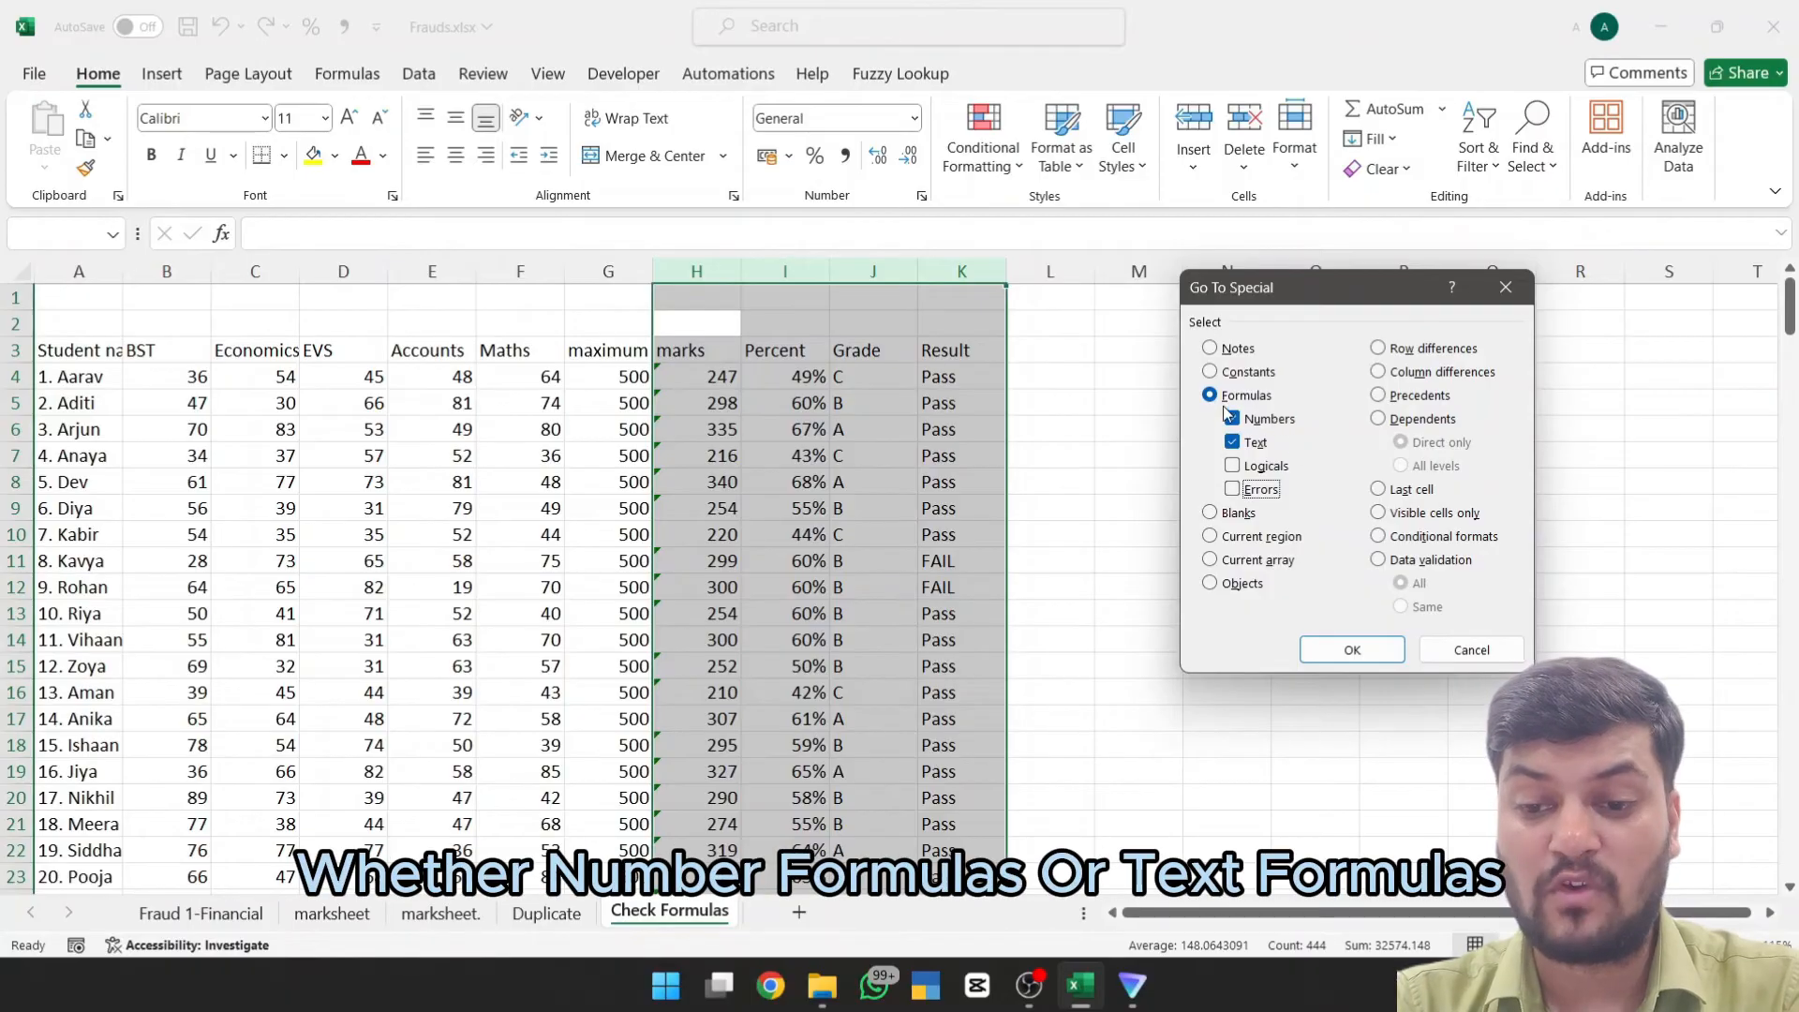
pyautogui.click(1352, 649)
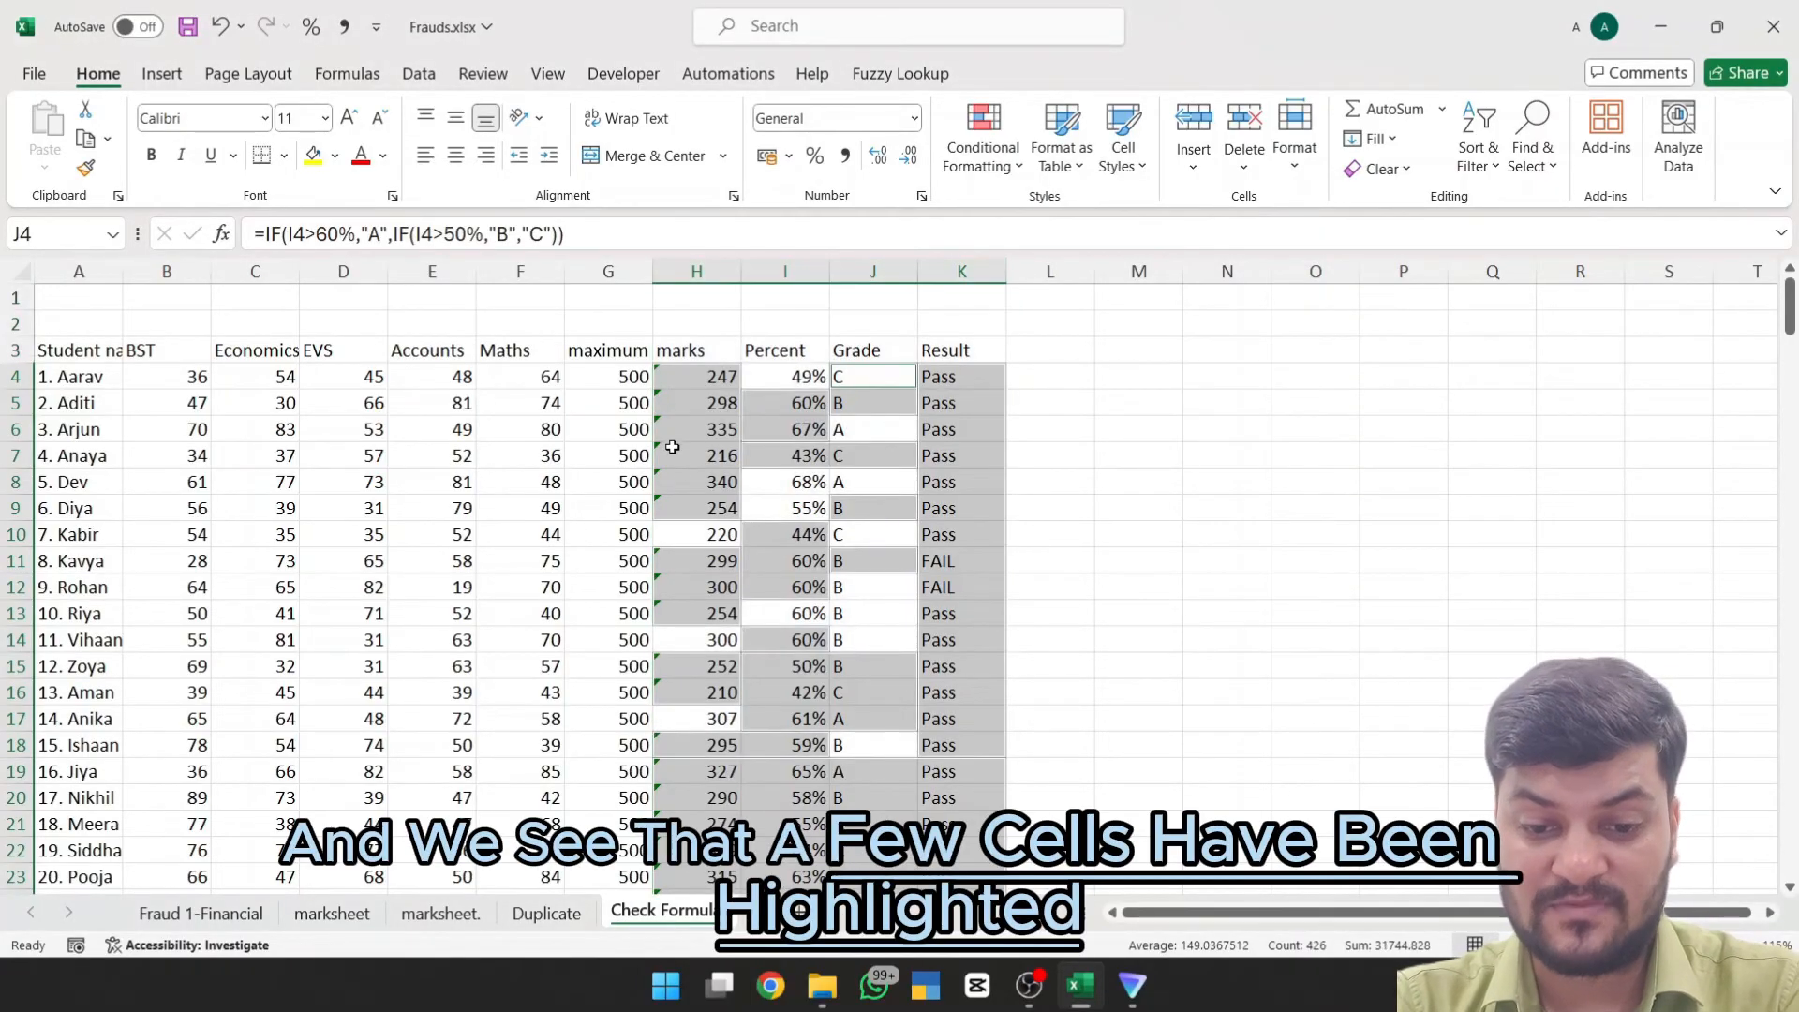
pyautogui.click(313, 154)
pyautogui.click(1108, 537)
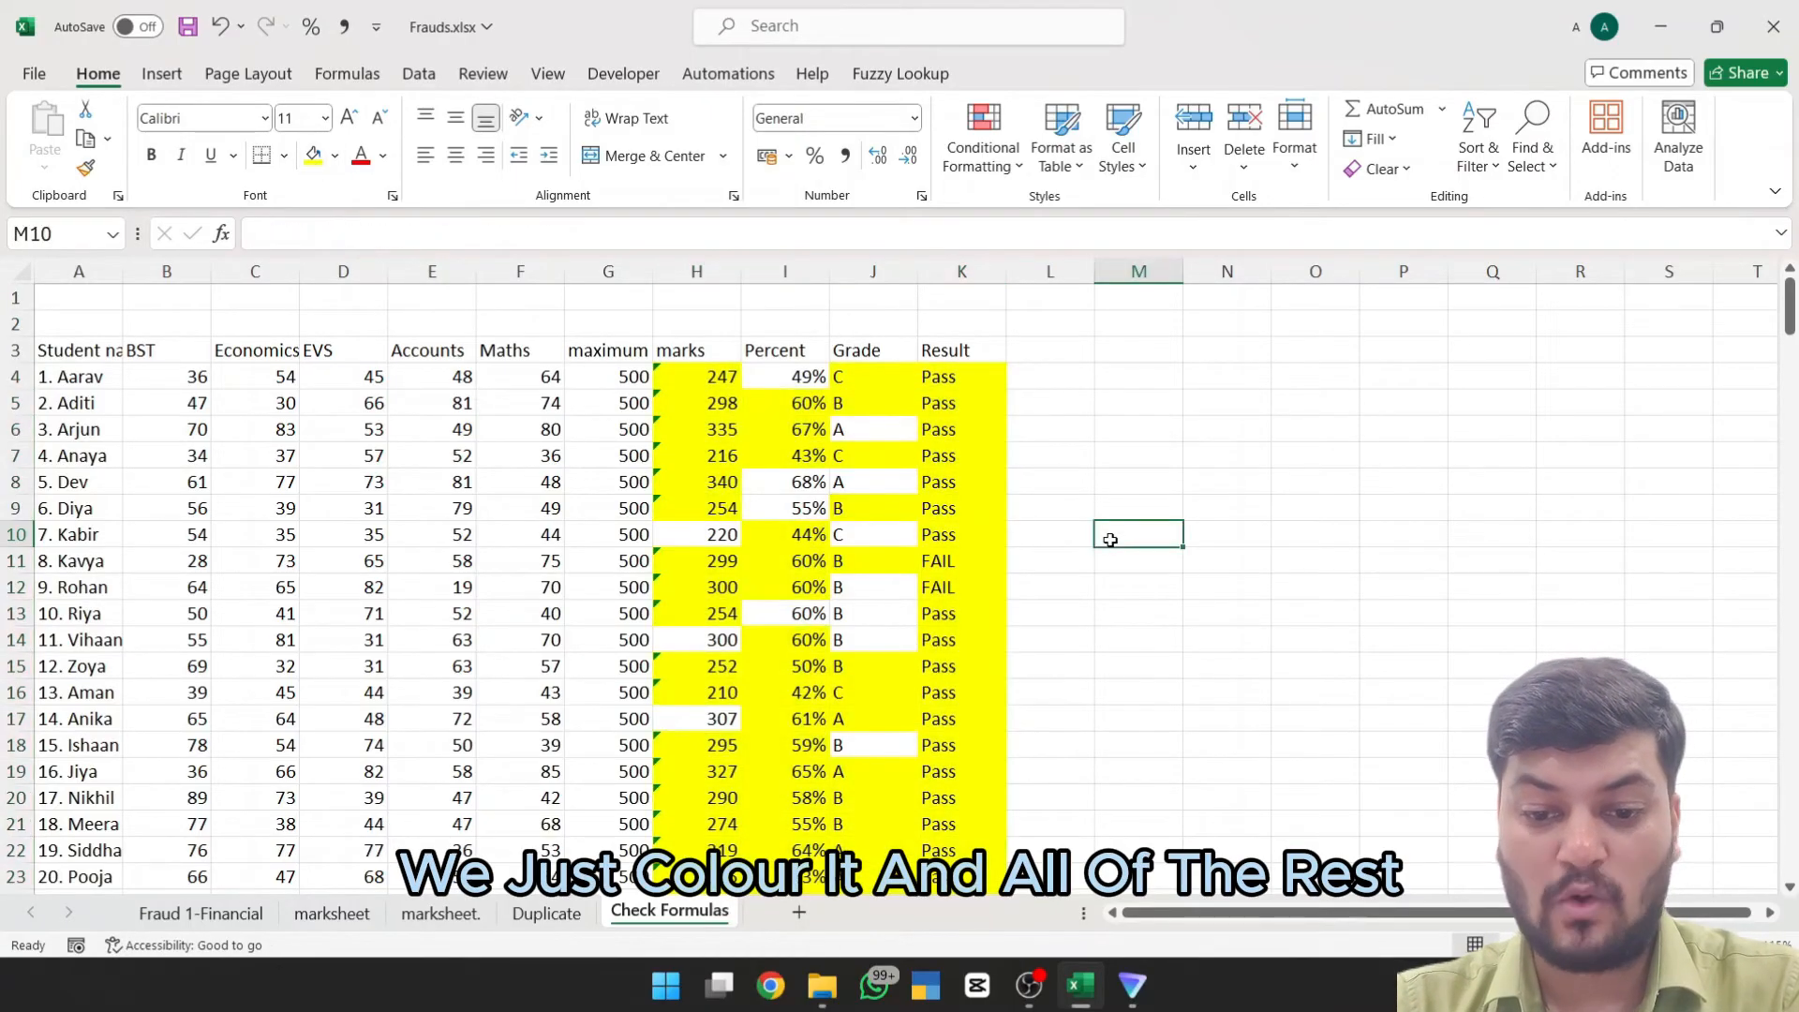
# Step: Inspect the unfilled cells J8 in the Grade column and I9 in the Percent column for hard-coded values
pyautogui.press('Left')
pyautogui.press('Left')
pyautogui.press('Left')
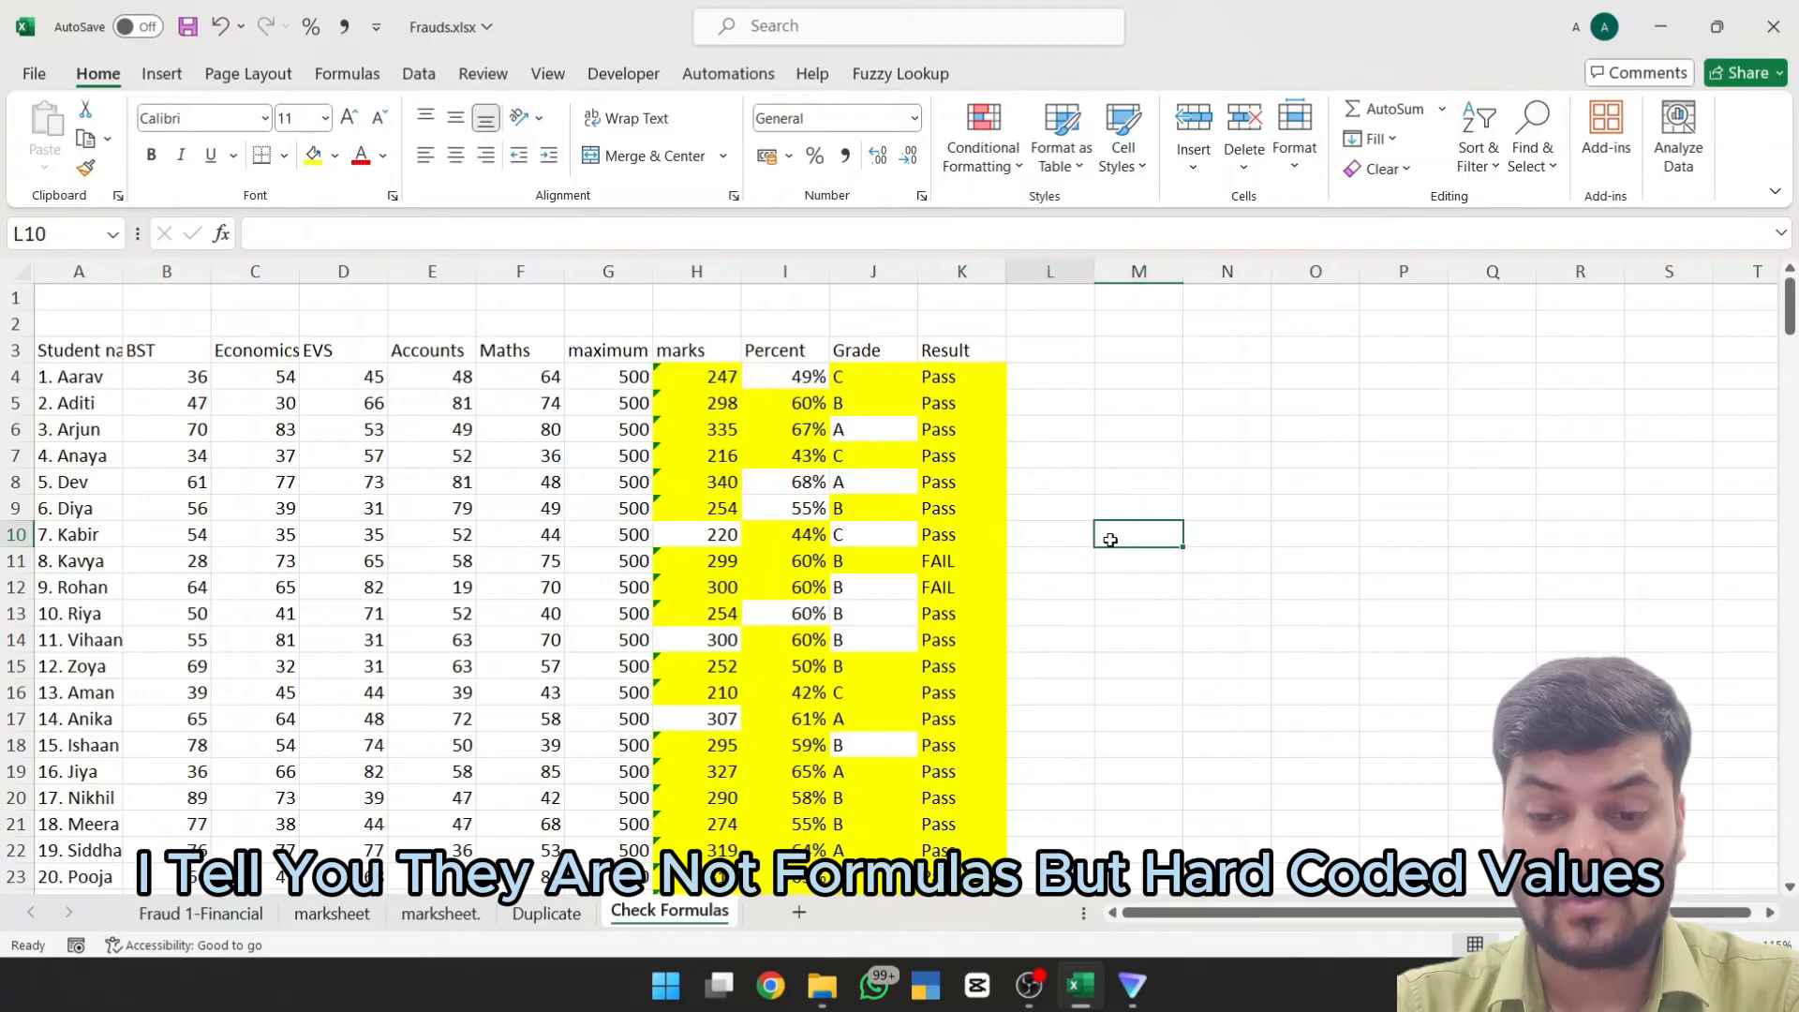
pyautogui.press('Up')
pyautogui.press('Up')
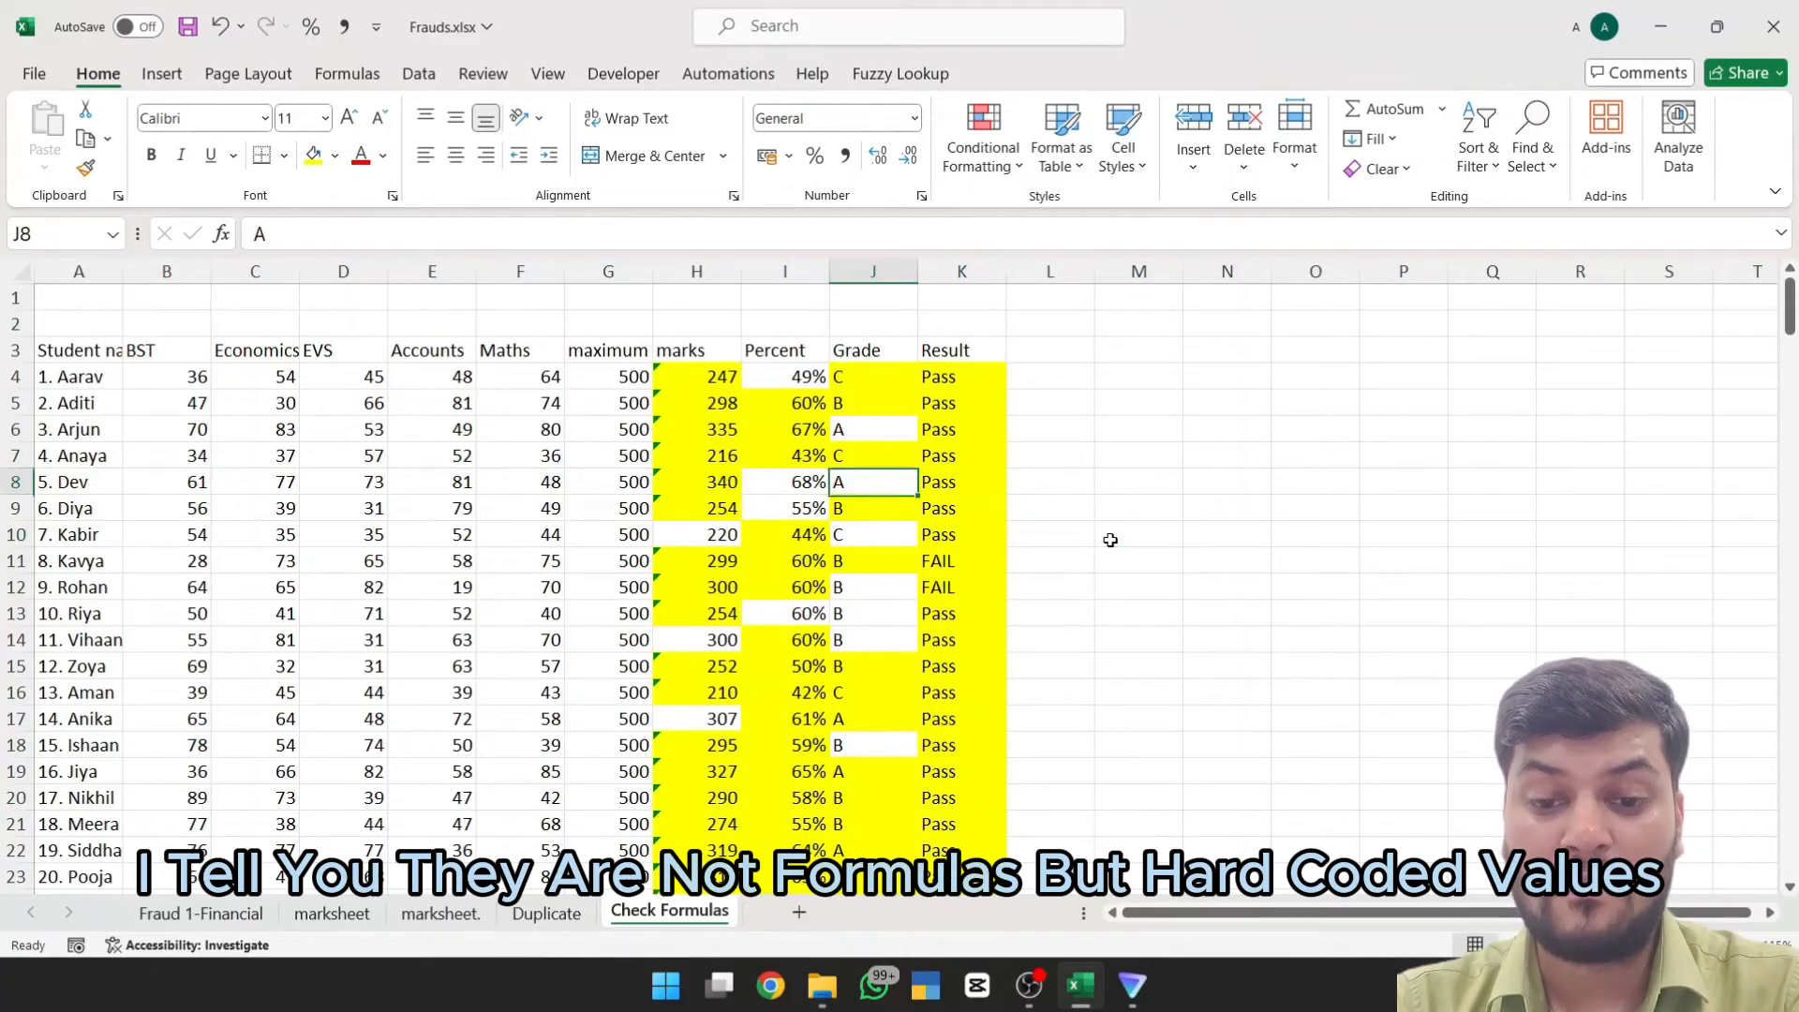
pyautogui.press('Left')
pyautogui.press('Down')
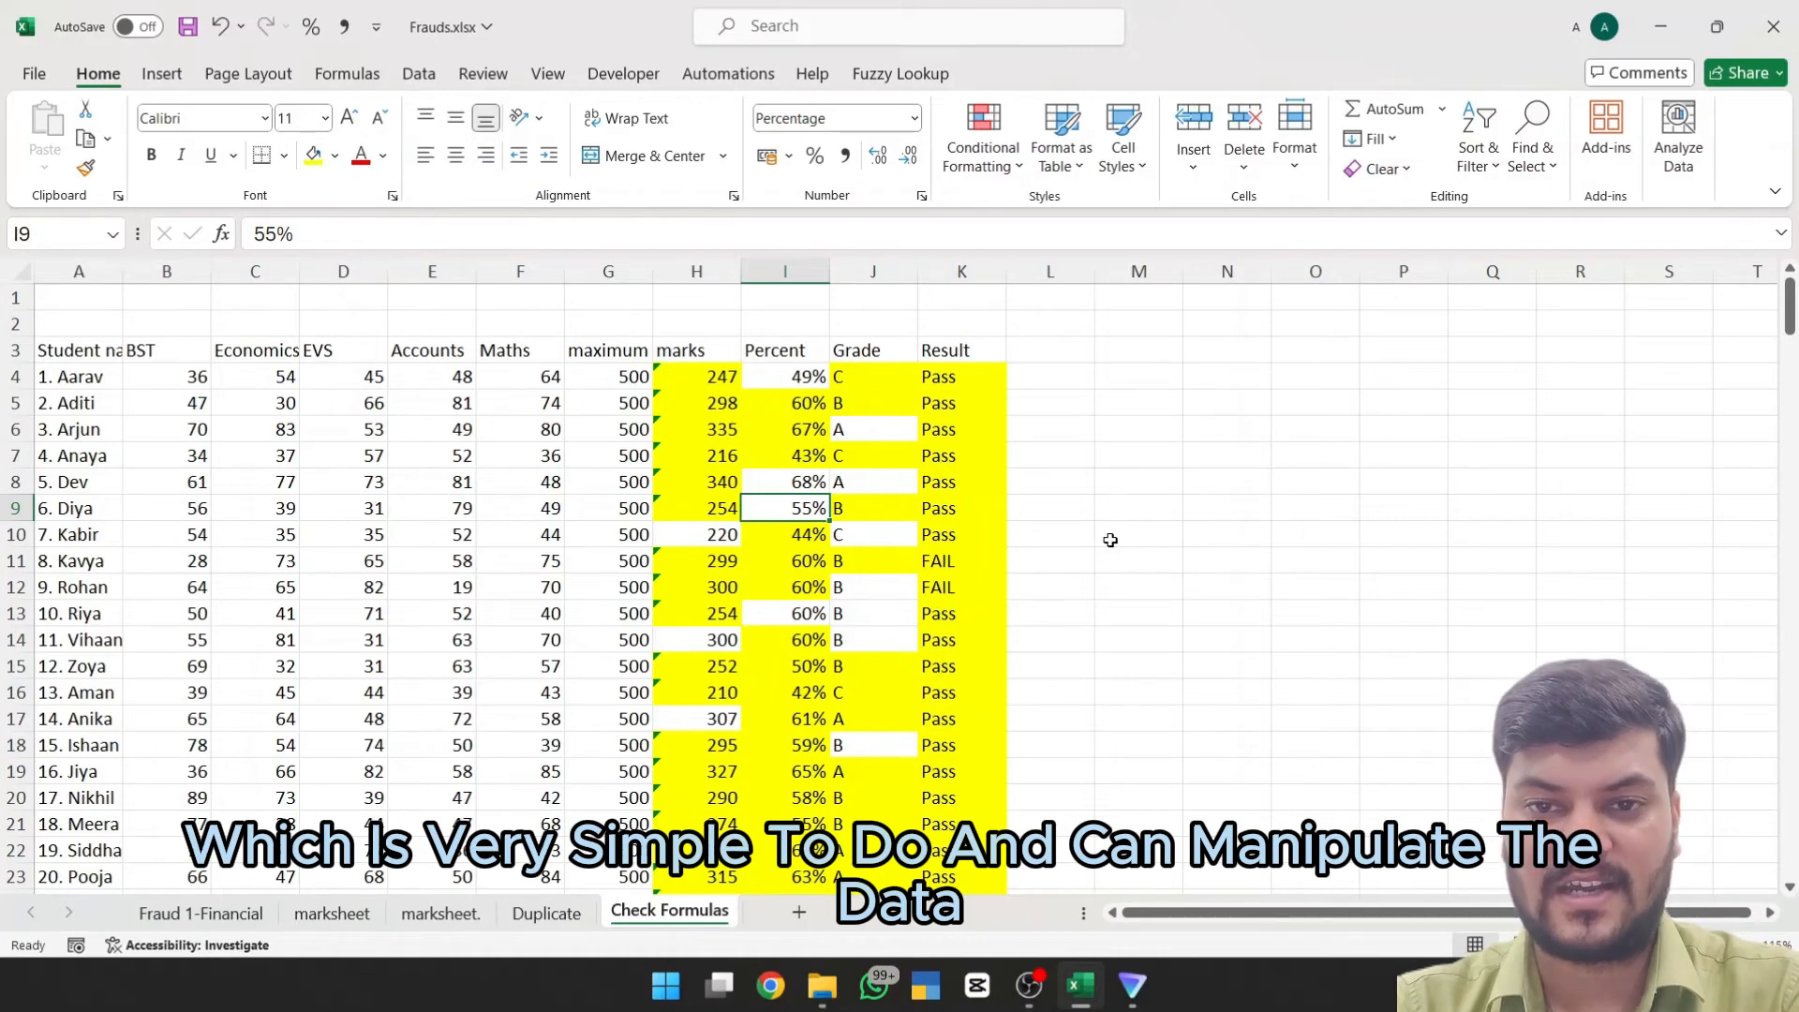
# Step: Copy the Grade formula in J4 down the column to the last data row
pyautogui.press('Up')
pyautogui.press('Up')
pyautogui.press('Up')
pyautogui.press('Up')
pyautogui.press('Up')
pyautogui.press('Up')
pyautogui.press('Left')
pyautogui.press('Down')
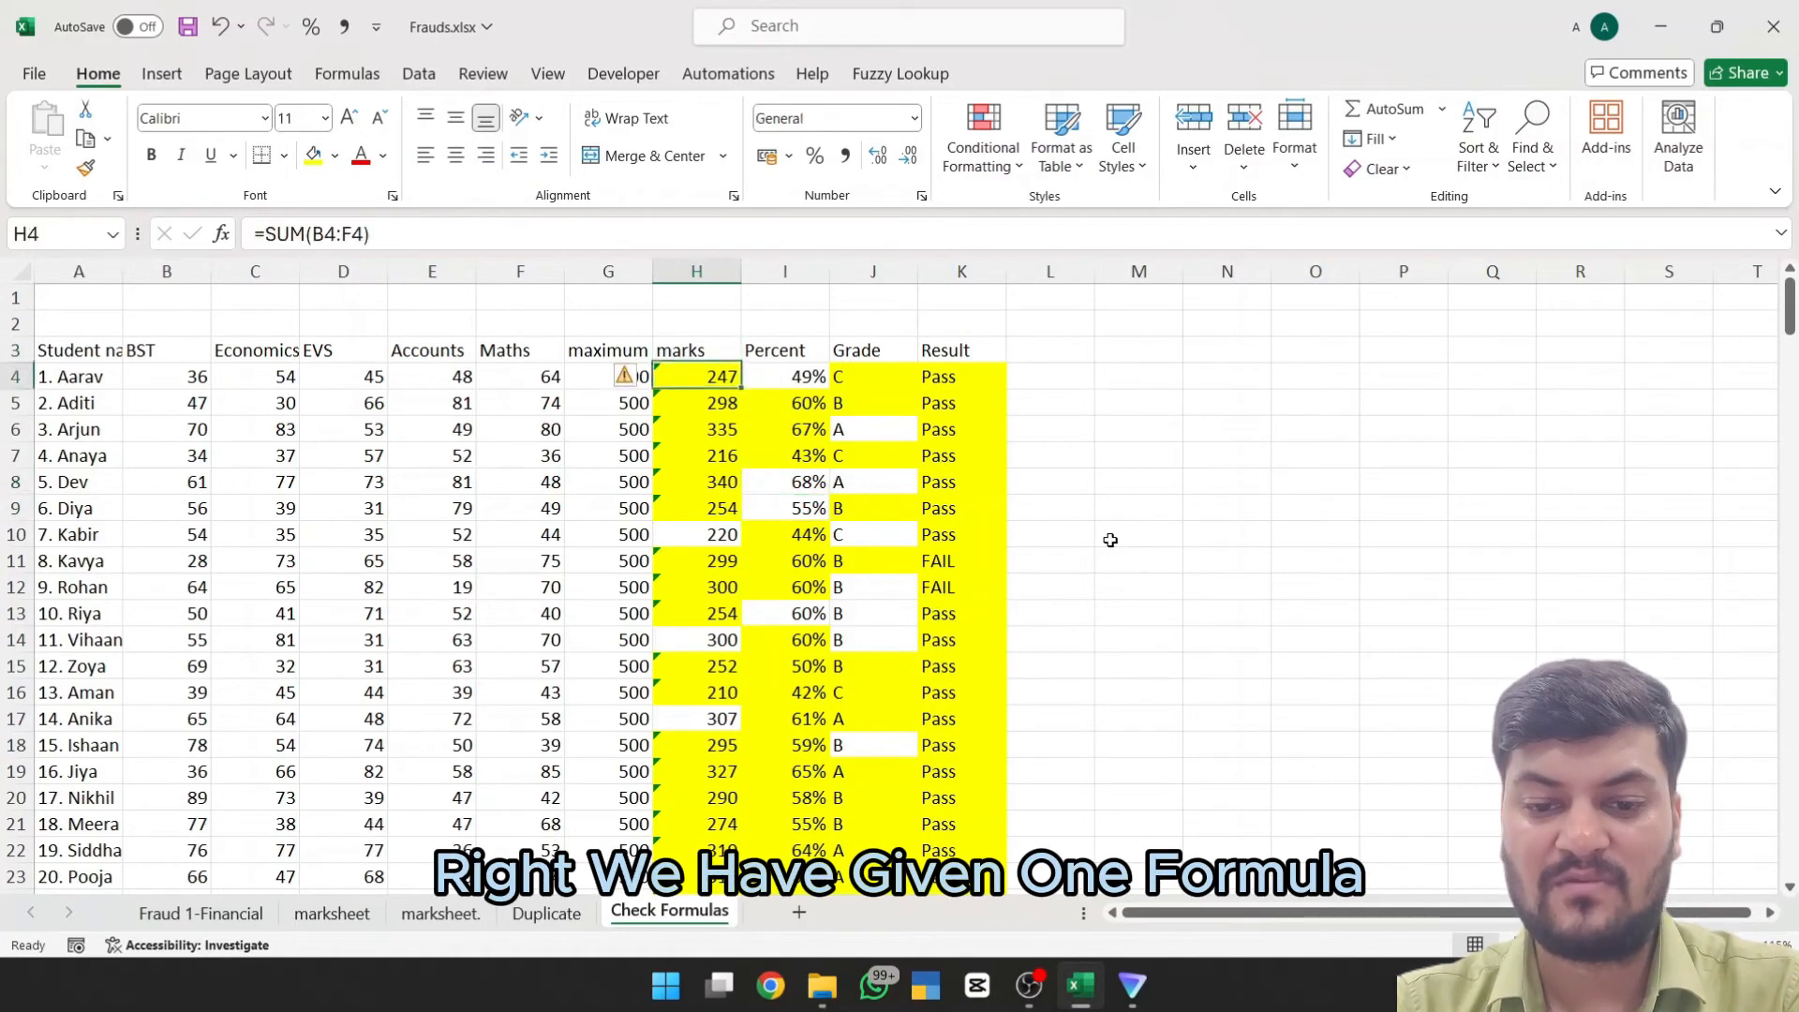
pyautogui.press('Right')
pyautogui.press('Right')
pyautogui.hotkey('ctrl', 'shift', 'Down')
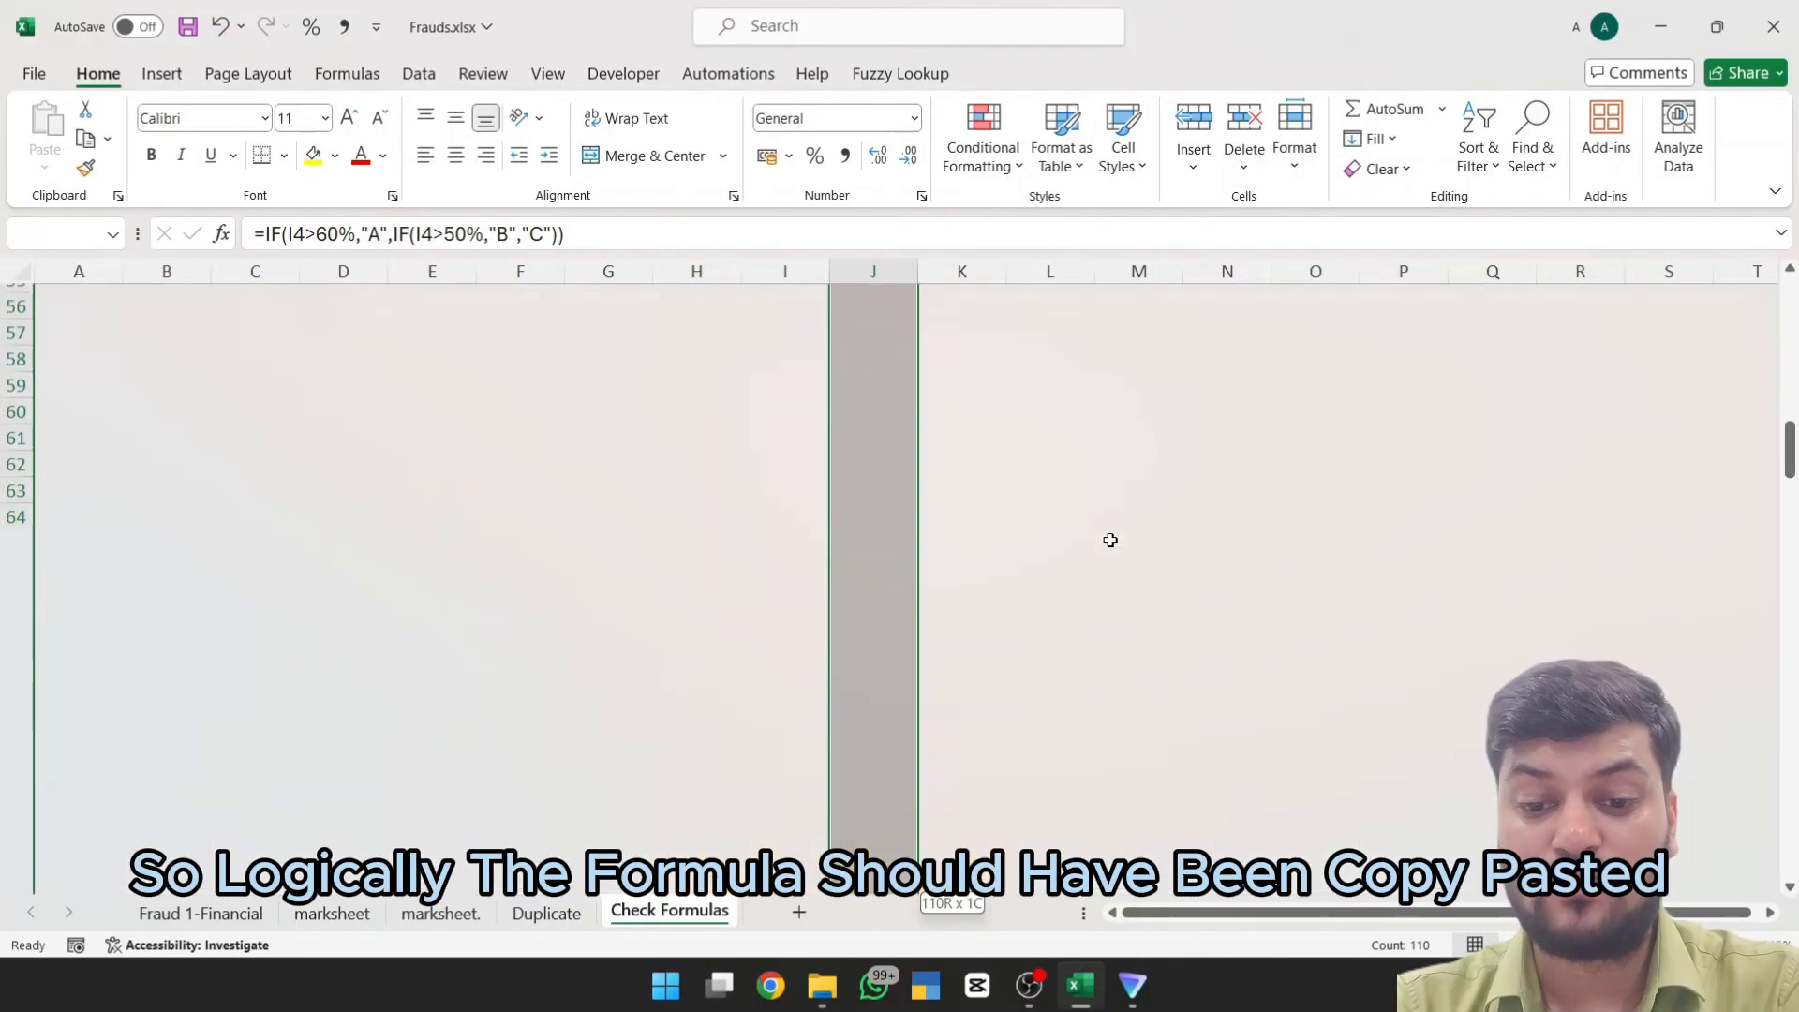
pyautogui.press('Up')
# Step: Examine the Grade, Percent and marks columns down to H17, comparing yellow formula cells with the remaining unfilled ones
pyautogui.press('Down')
pyautogui.press('Down')
pyautogui.press('Down')
pyautogui.press('Down')
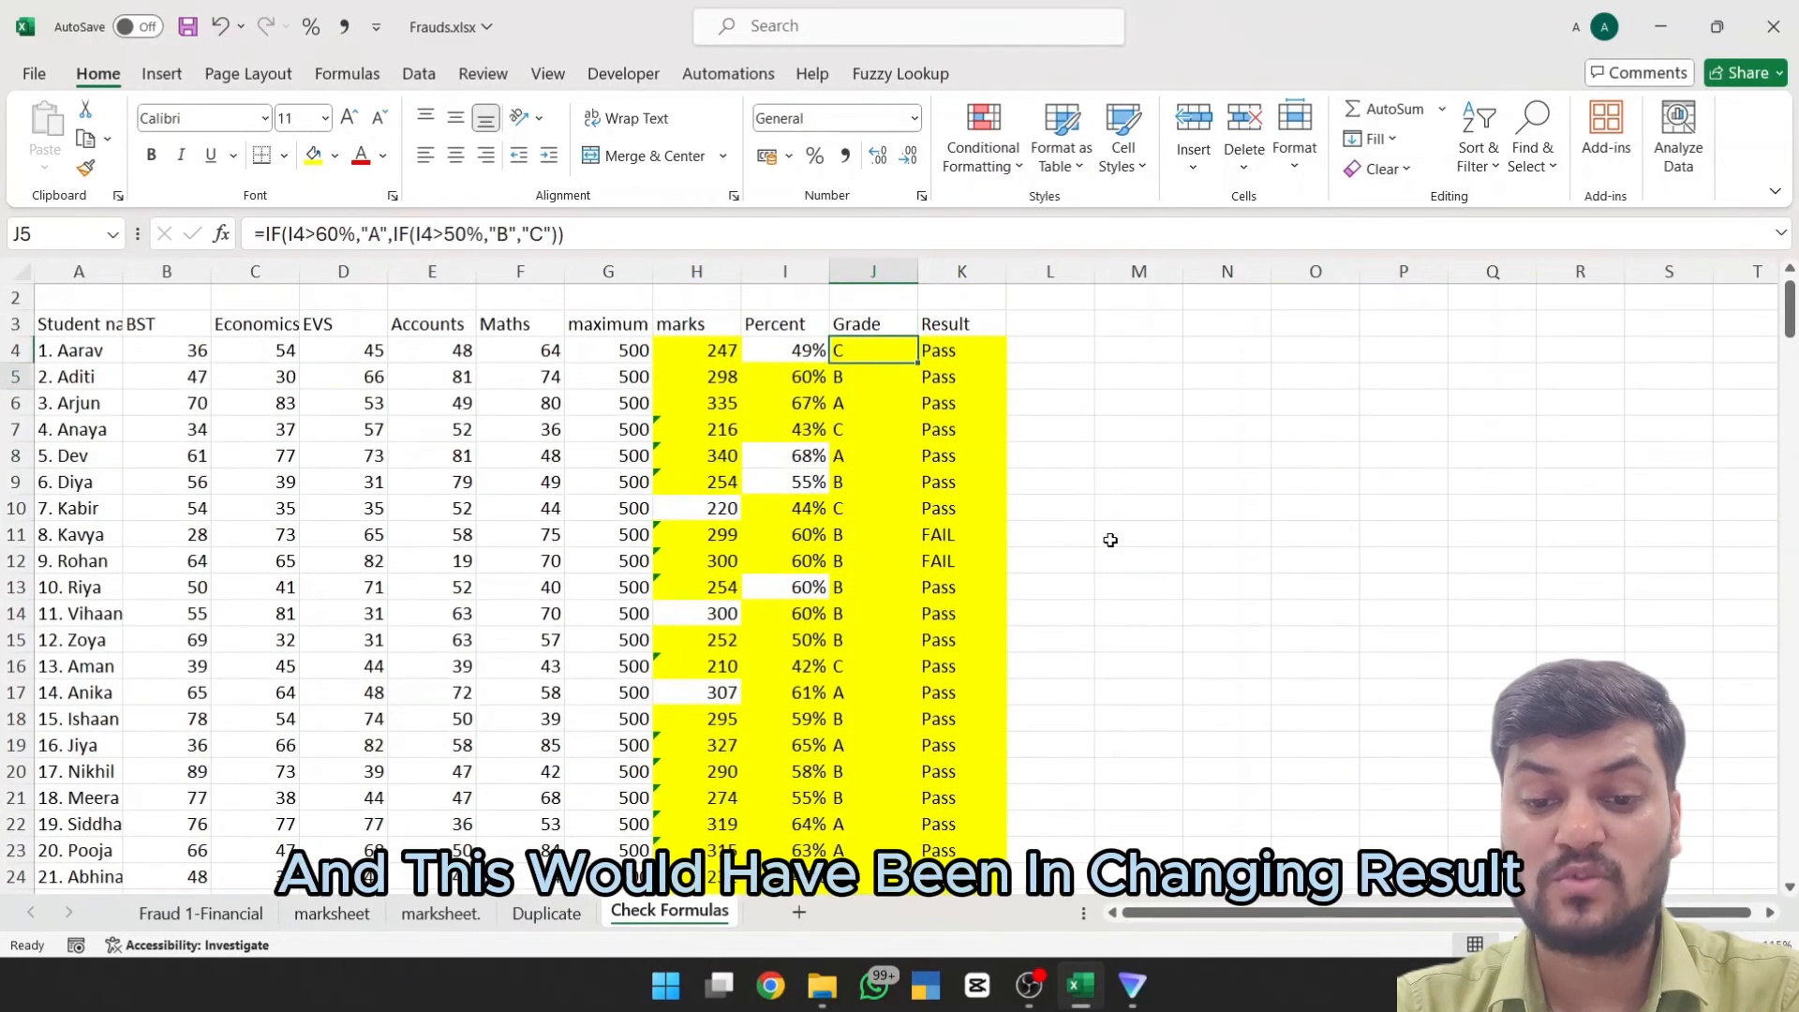
pyautogui.press('Down')
pyautogui.press('Down')
pyautogui.press('Down')
pyautogui.press('Down')
pyautogui.press('Left')
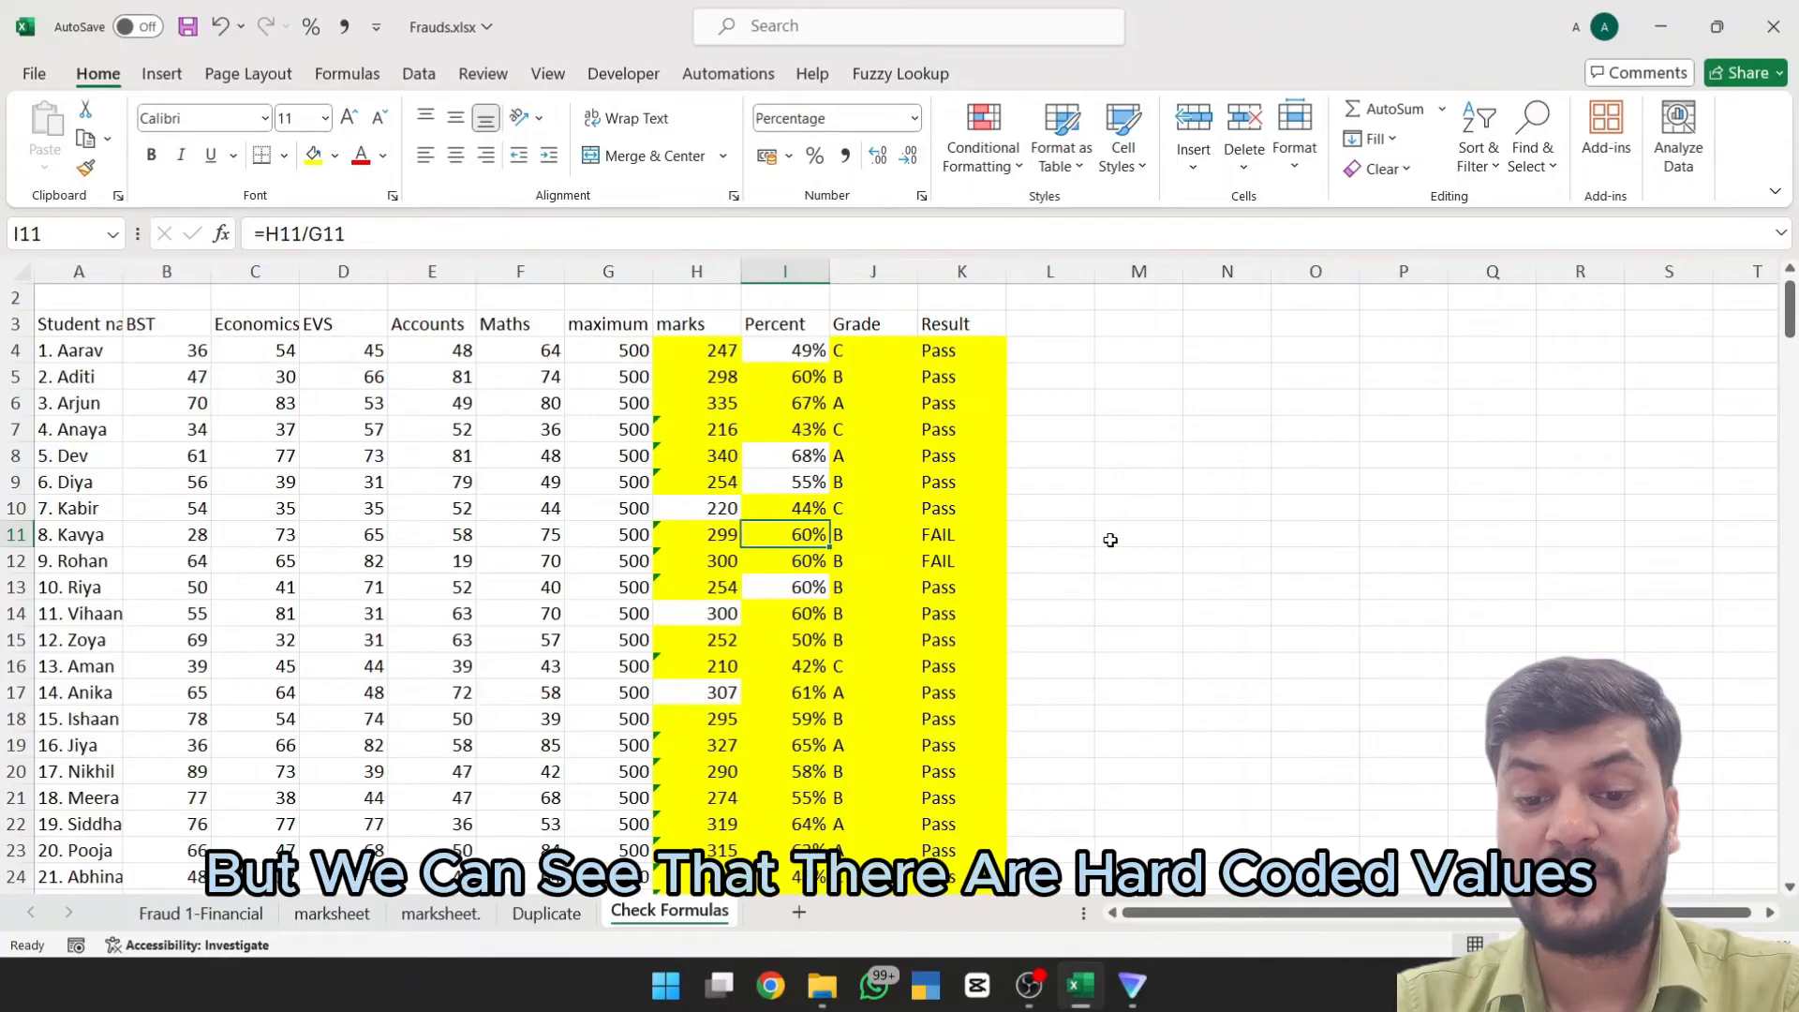
pyautogui.press('Down')
pyautogui.press('Down')
pyautogui.press('Left')
pyautogui.press('Down')
pyautogui.press('Down')
pyautogui.press('Down')
pyautogui.press('Down')
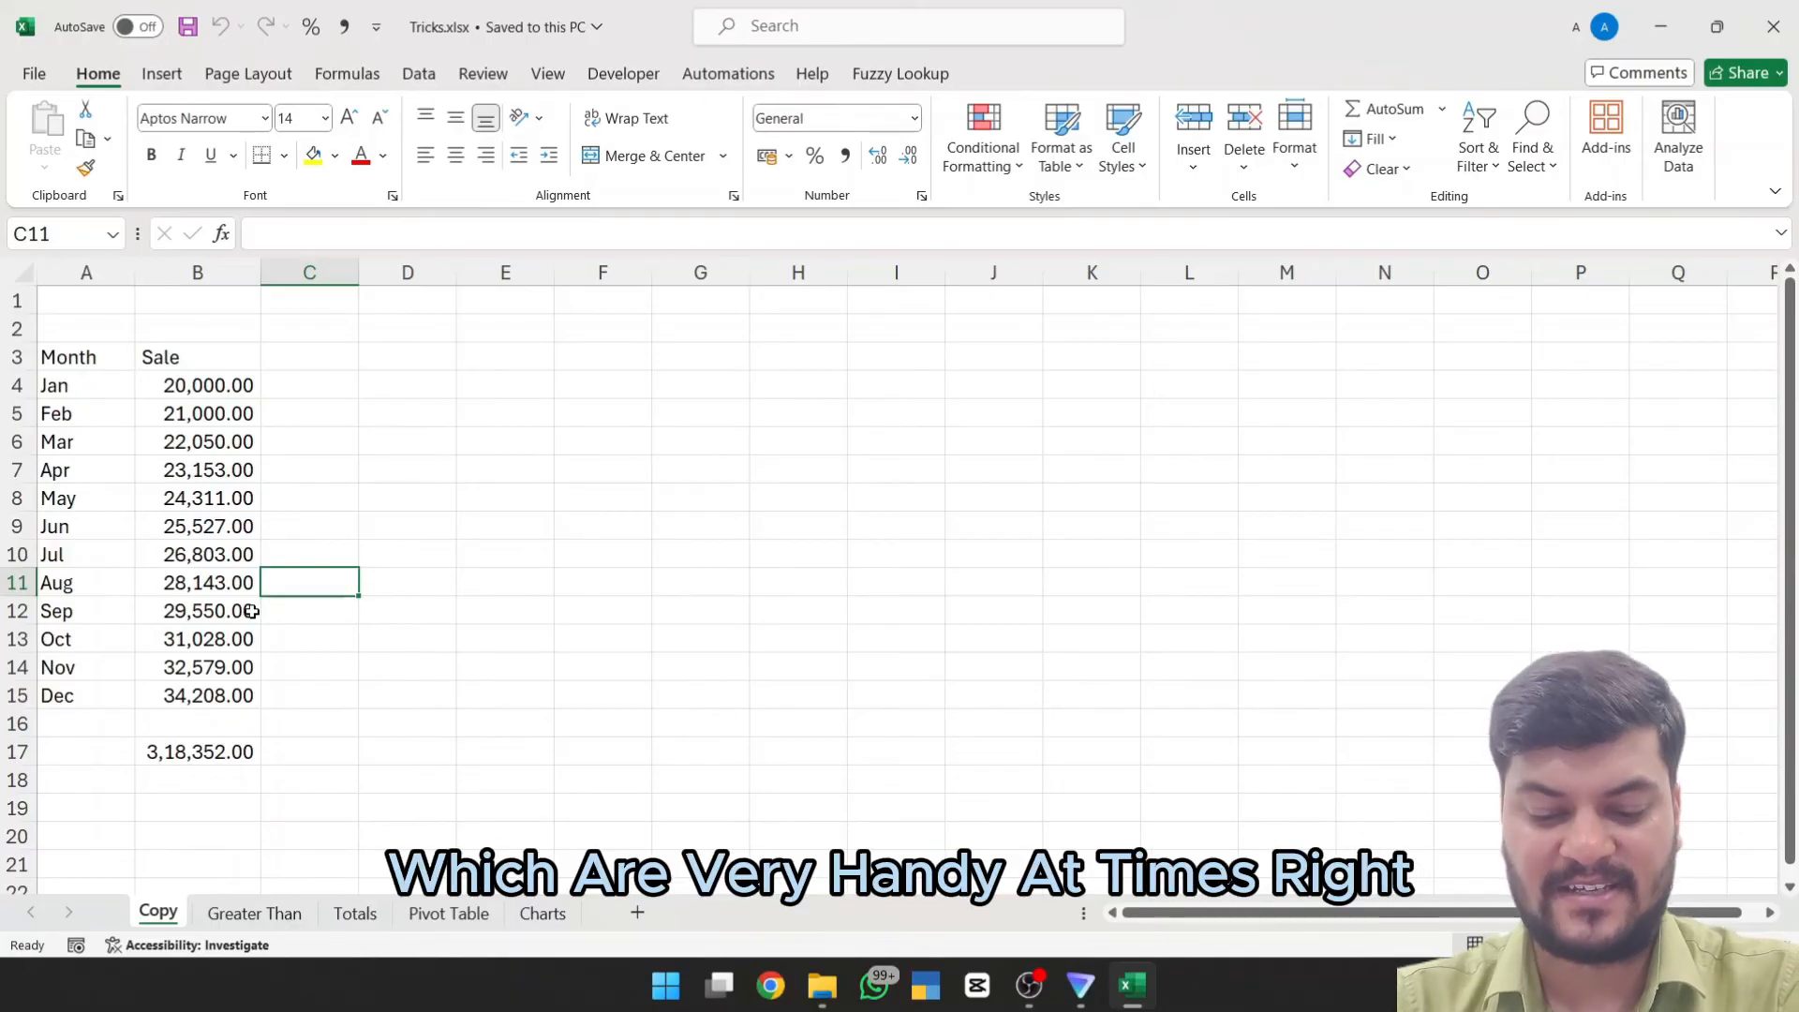
# Step: Copy the Month and Sale table in A3:B15, leaving out the total below it
pyautogui.press('Left')
pyautogui.hotkey('ctrl', 'Up')
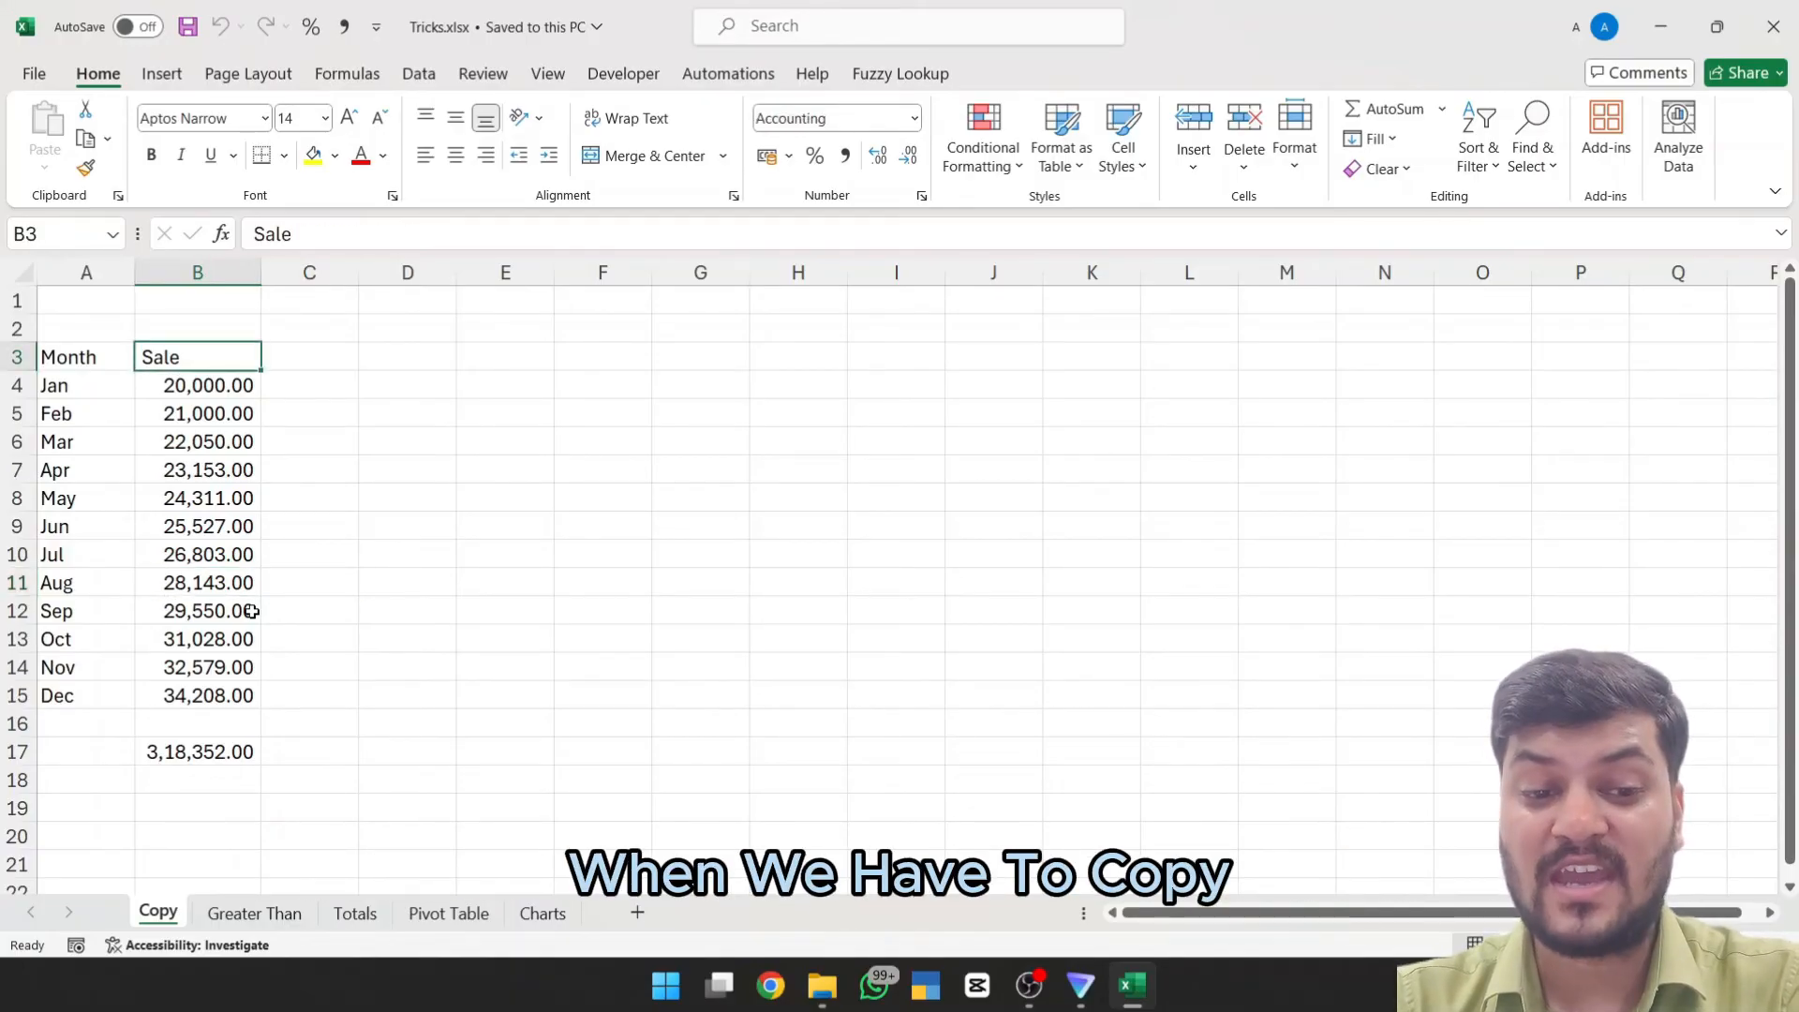
pyautogui.press('Left')
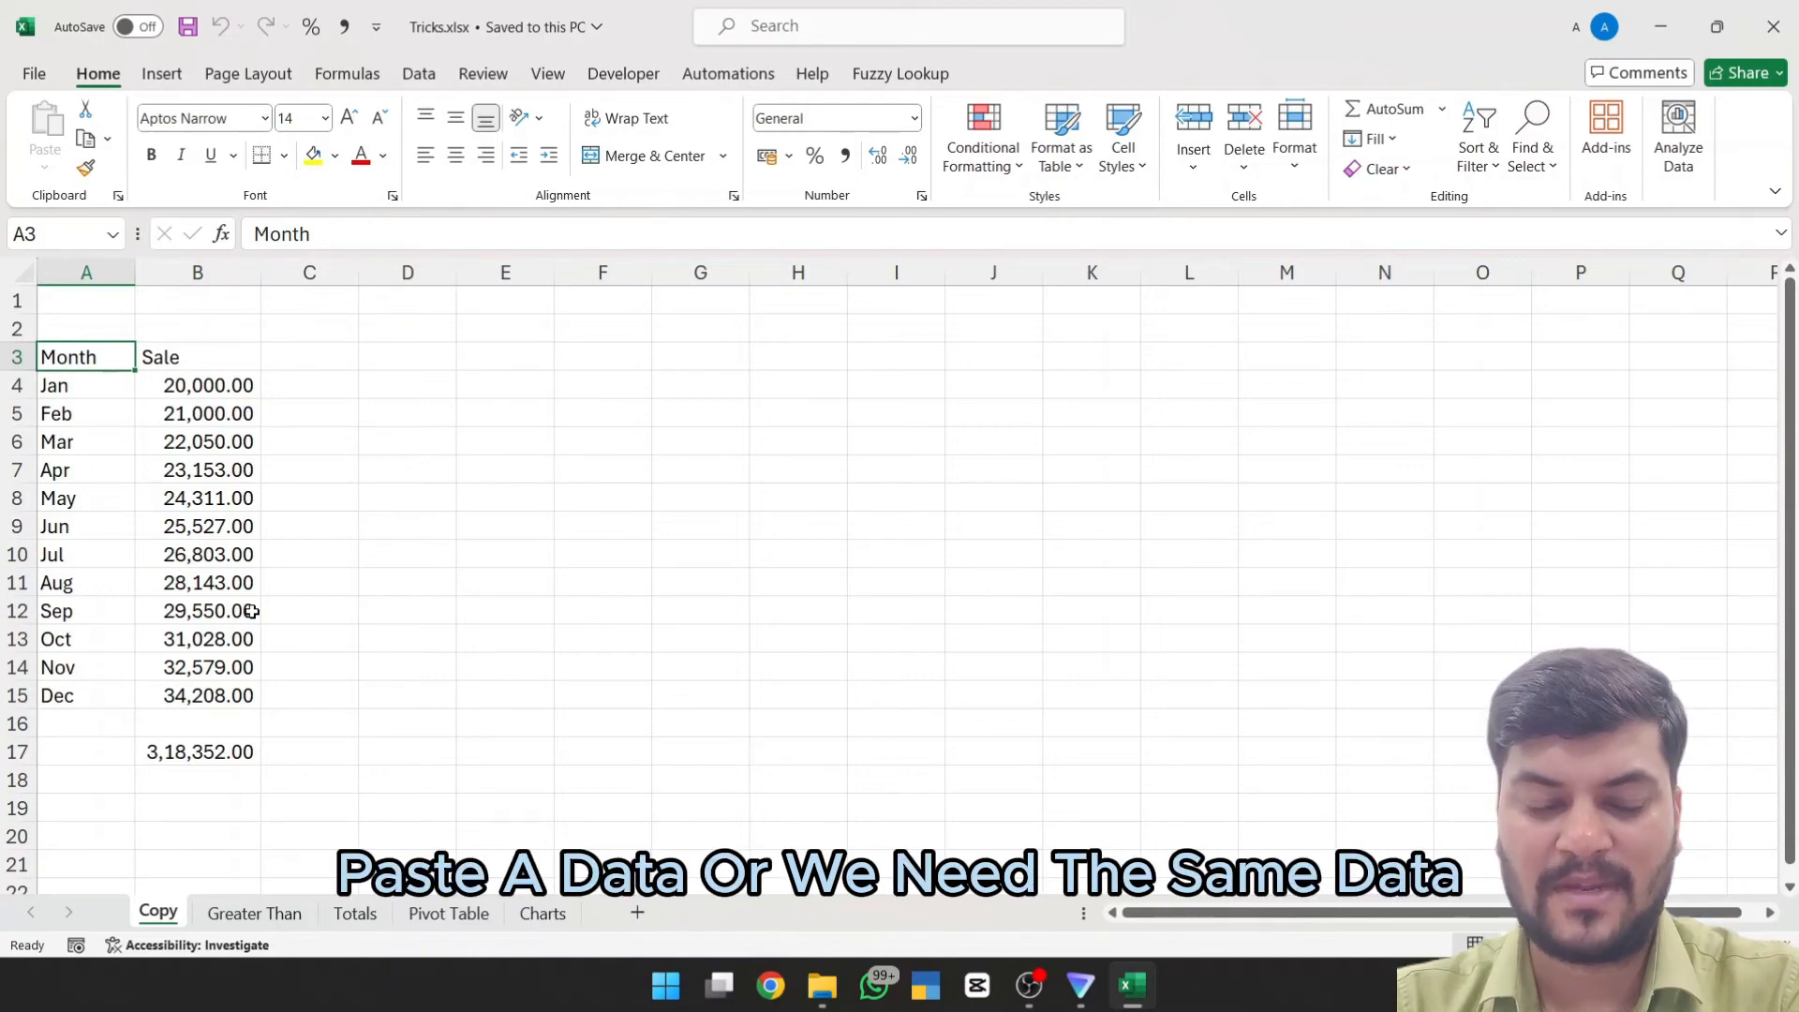
pyautogui.hotkey('shift', 'Right')
pyautogui.hotkey('shift', 'Down')
pyautogui.hotkey('shift', 'Down')
pyautogui.hotkey('shift', 'Down')
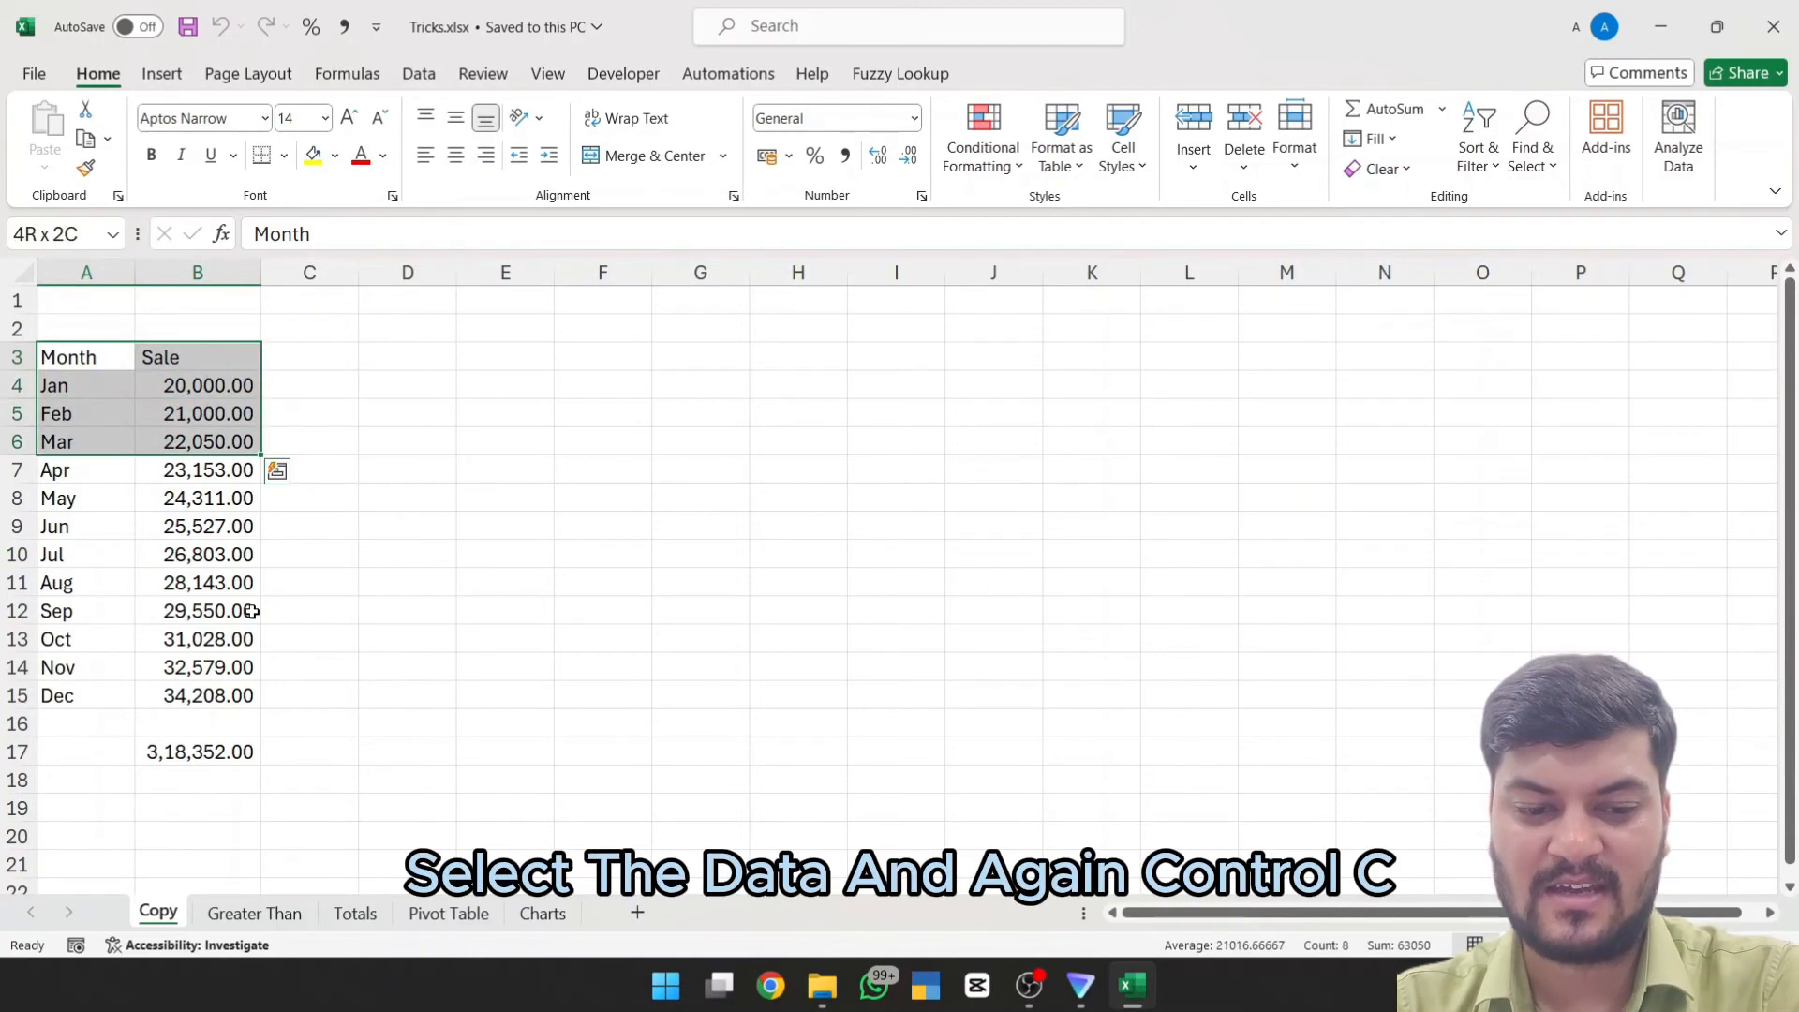
pyautogui.hotkey('ctrl', 'shift', 'Down')
pyautogui.hotkey('ctrl', 'c')
# Step: Paste the copied Month and Sale table starting at D3 and end copy mode
pyautogui.press('Right')
pyautogui.press('Right')
pyautogui.press('Right')
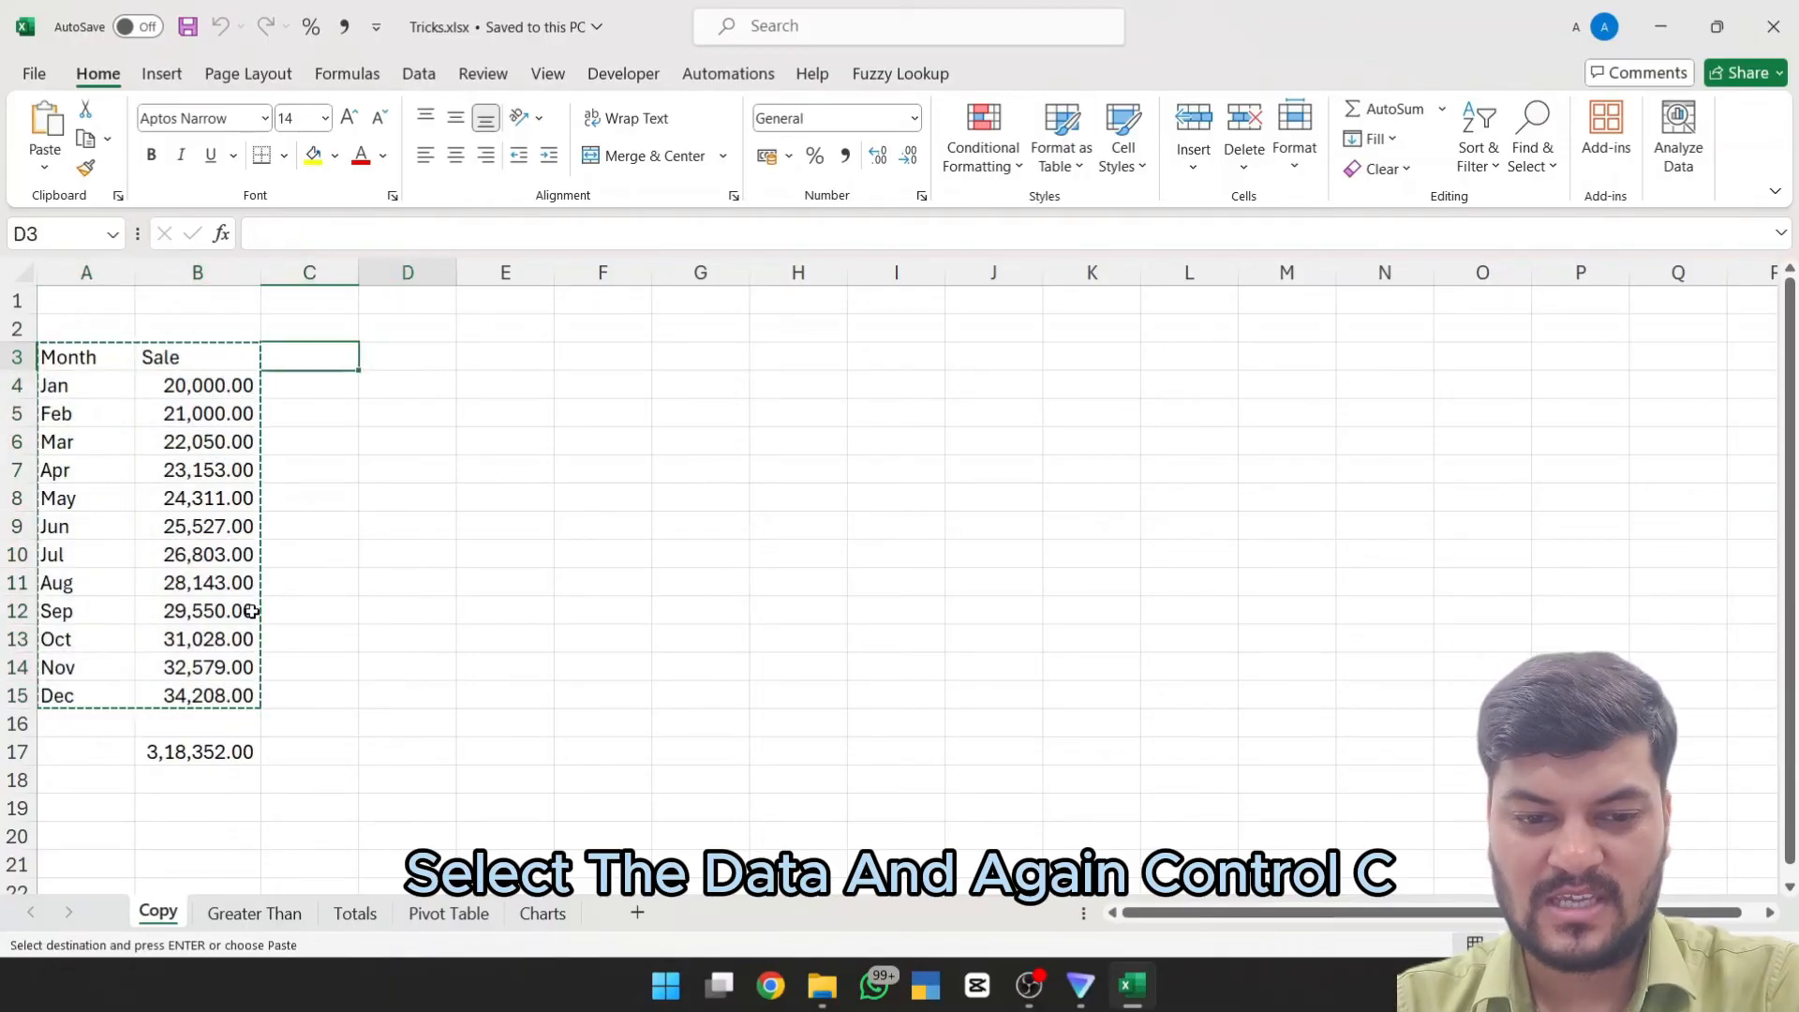
pyautogui.hotkey('ctrl', 'v')
pyautogui.press('Escape')
pyautogui.press('Right')
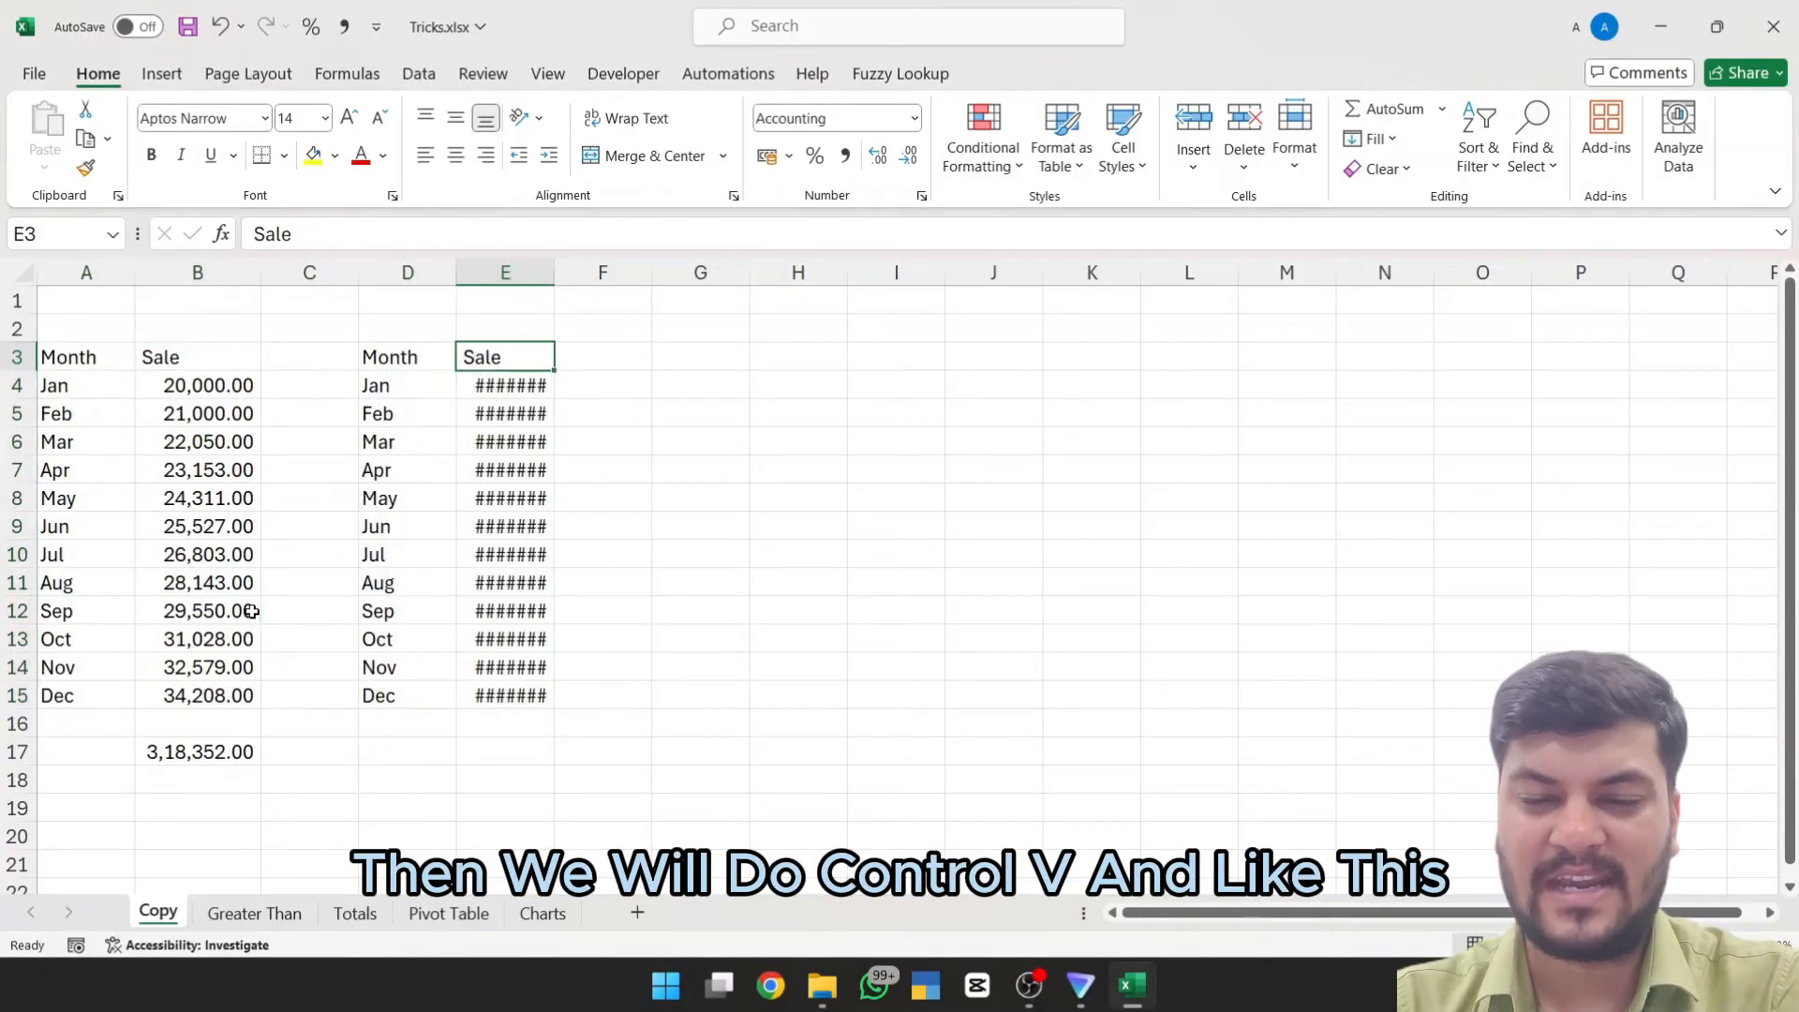
# Step: Delete columns D and E holding the pasted copy of the table
pyautogui.press('Left')
pyautogui.hotkey('ctrl', 'space')
pyautogui.hotkey('ctrl', '-')
pyautogui.hotkey('ctrl', '-')
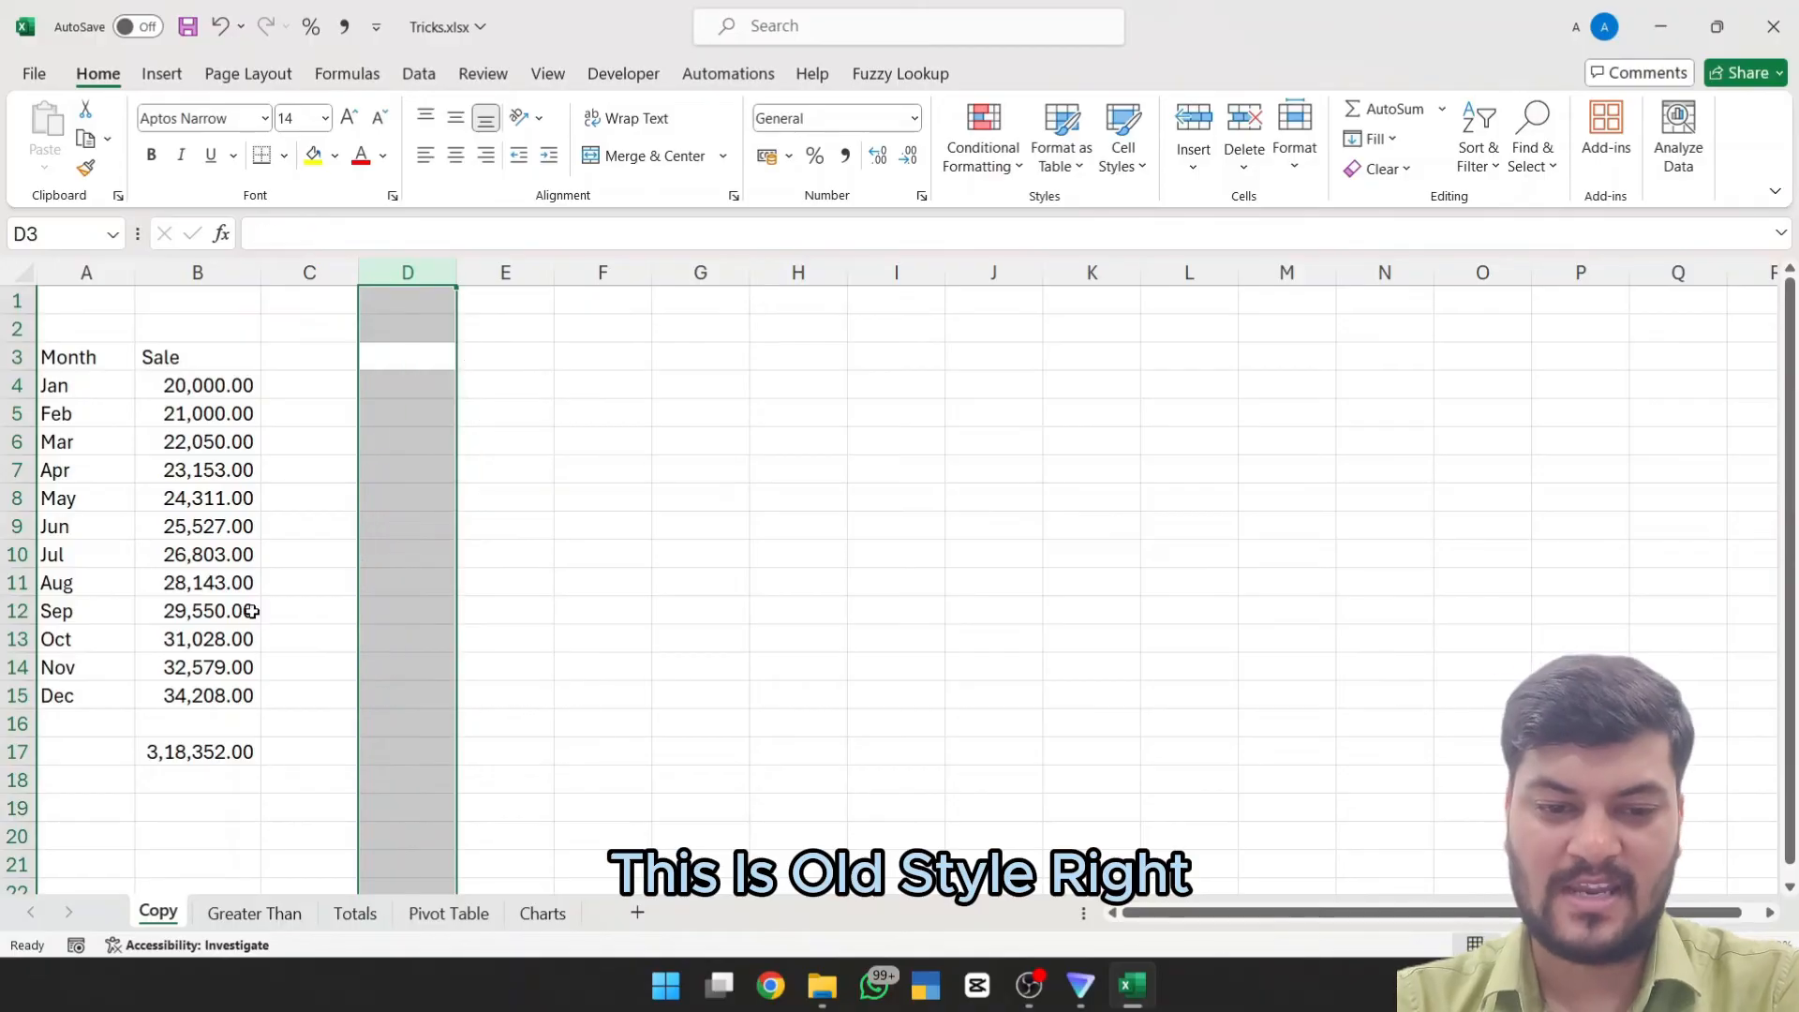
# Step: Duplicate the Month and Sale table A3:B15 into D3:E15 directly on the sheet, without using the clipboard
pyautogui.moveTo(79, 359); pyautogui.dragTo(196, 691)
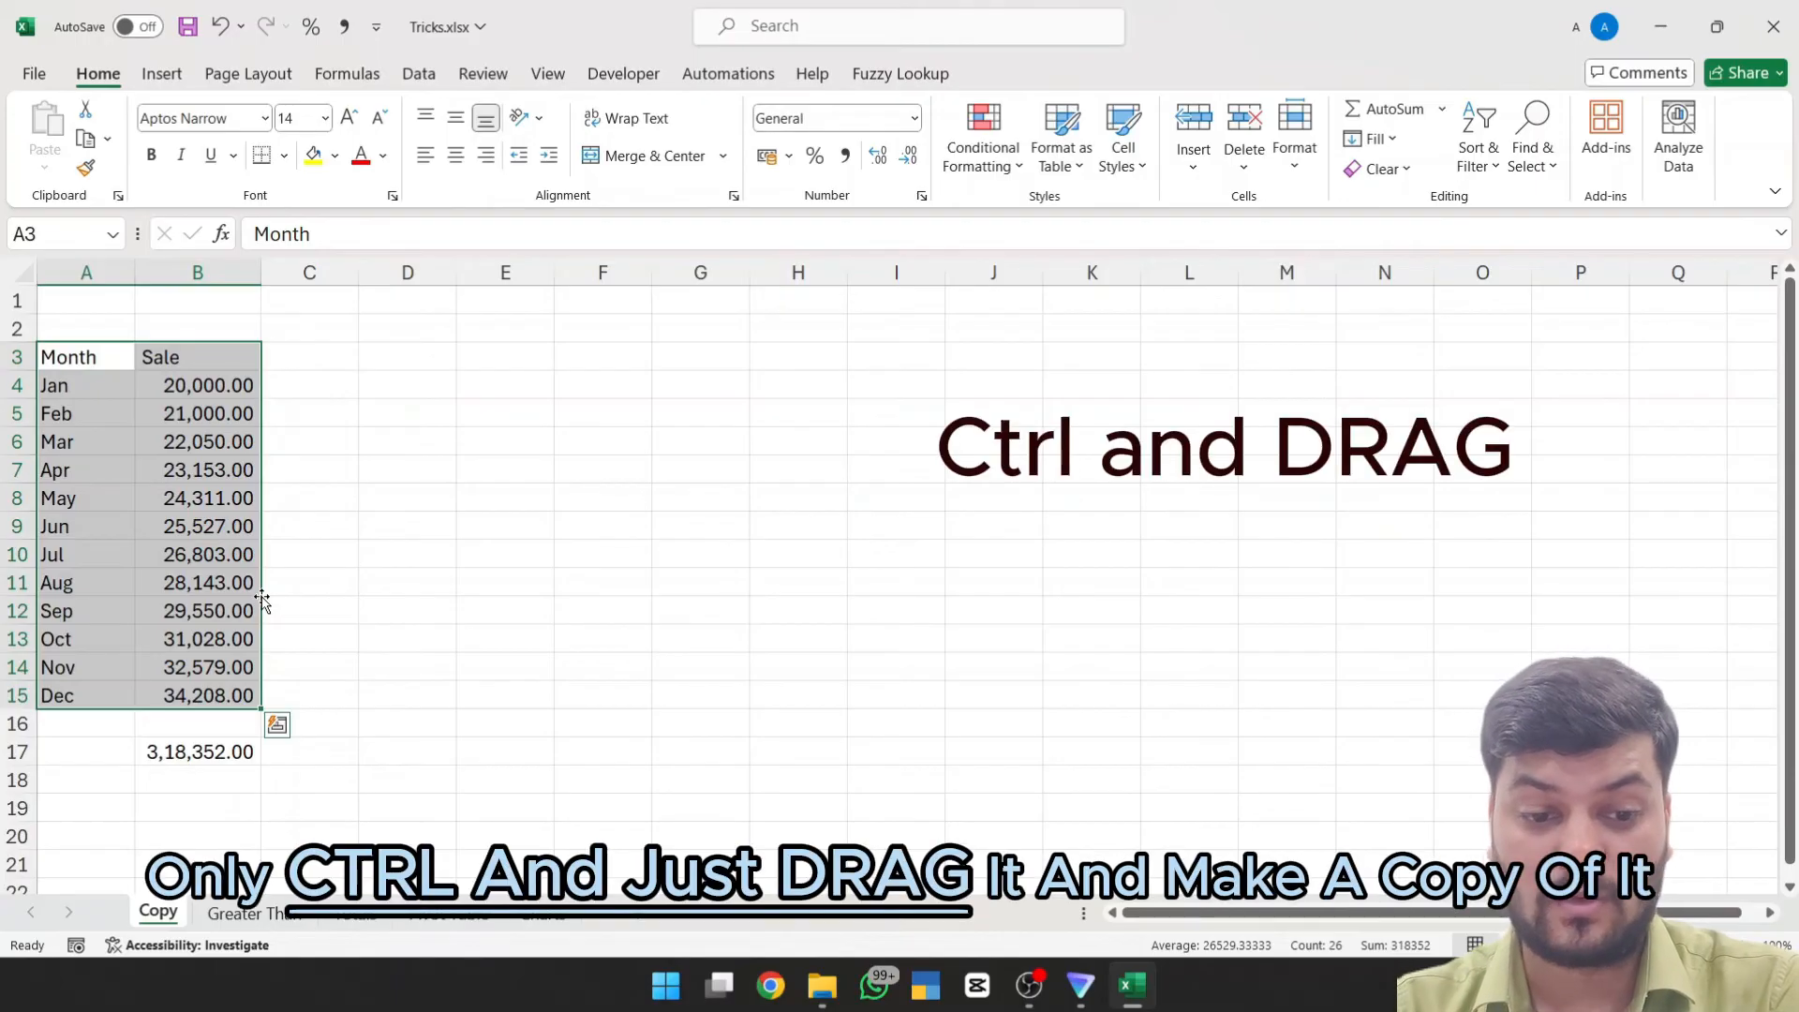
pyautogui.moveTo(266, 602); pyautogui.dragTo(503, 602)
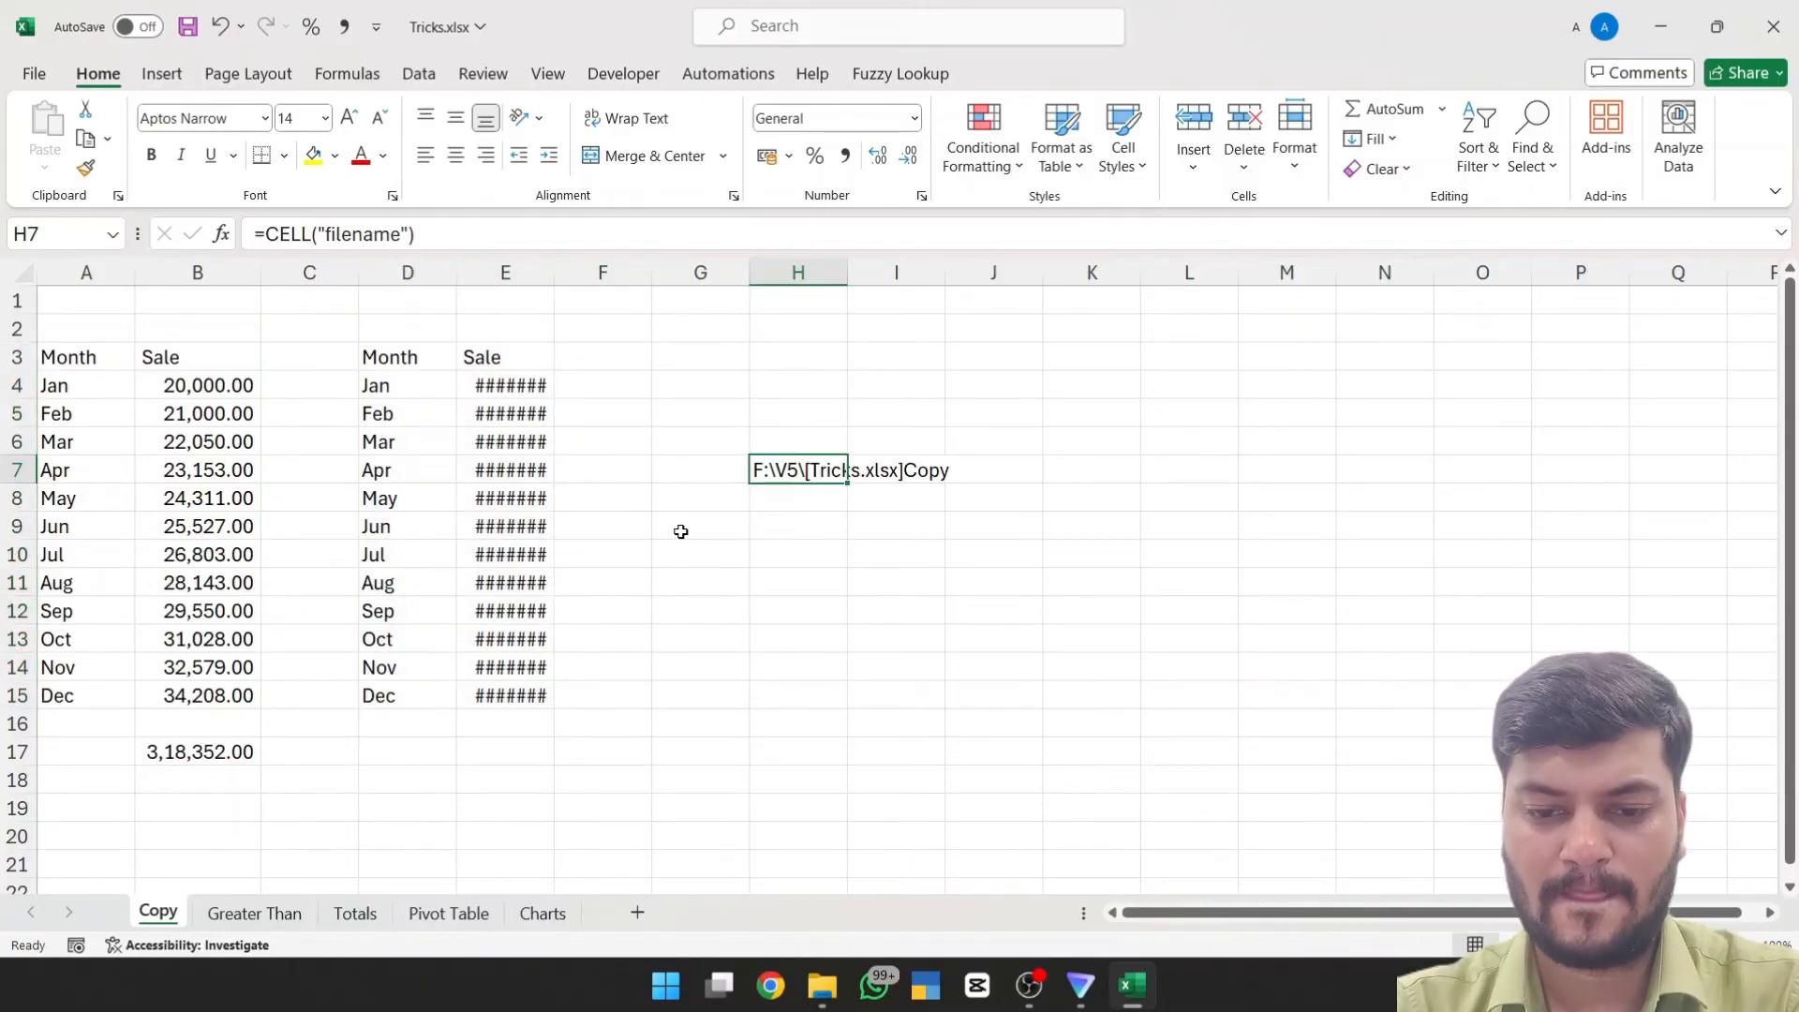
# Step: Clear H7 and enter the formula =CELL("filename") there to return the workbook's location
pyautogui.press('Delete')
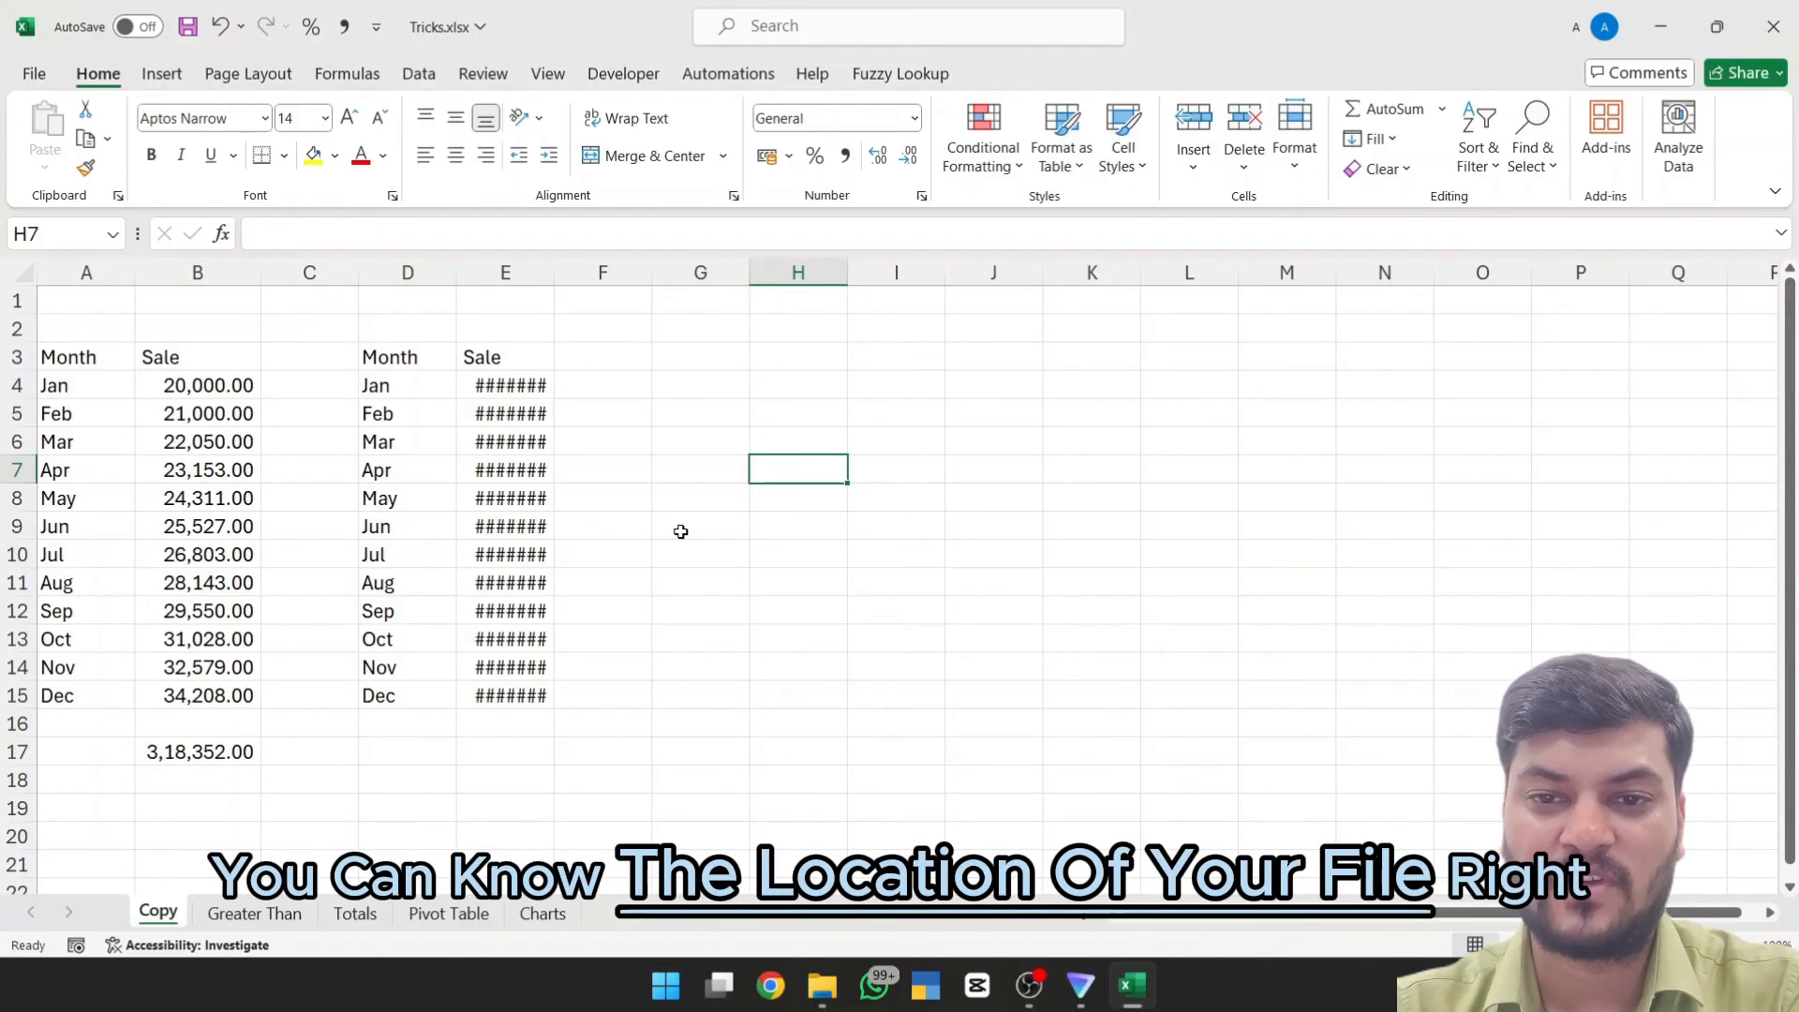
pyautogui.write('=')
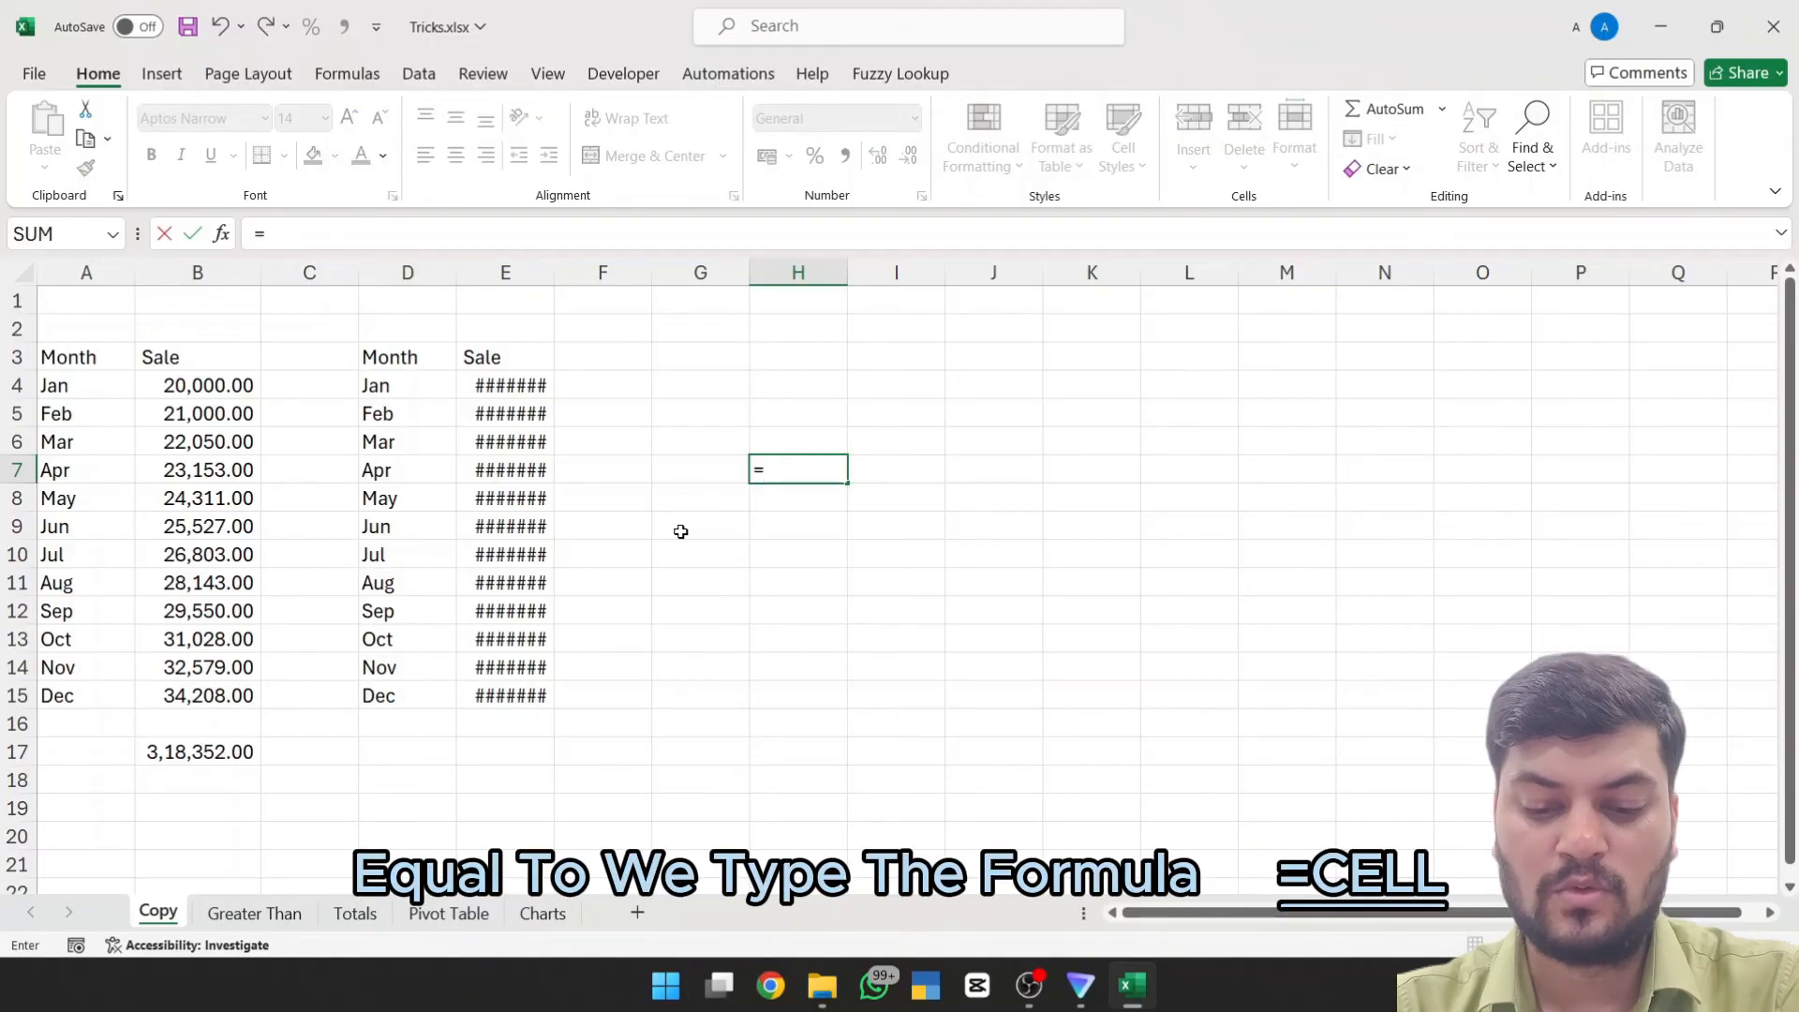
pyautogui.write('cel')
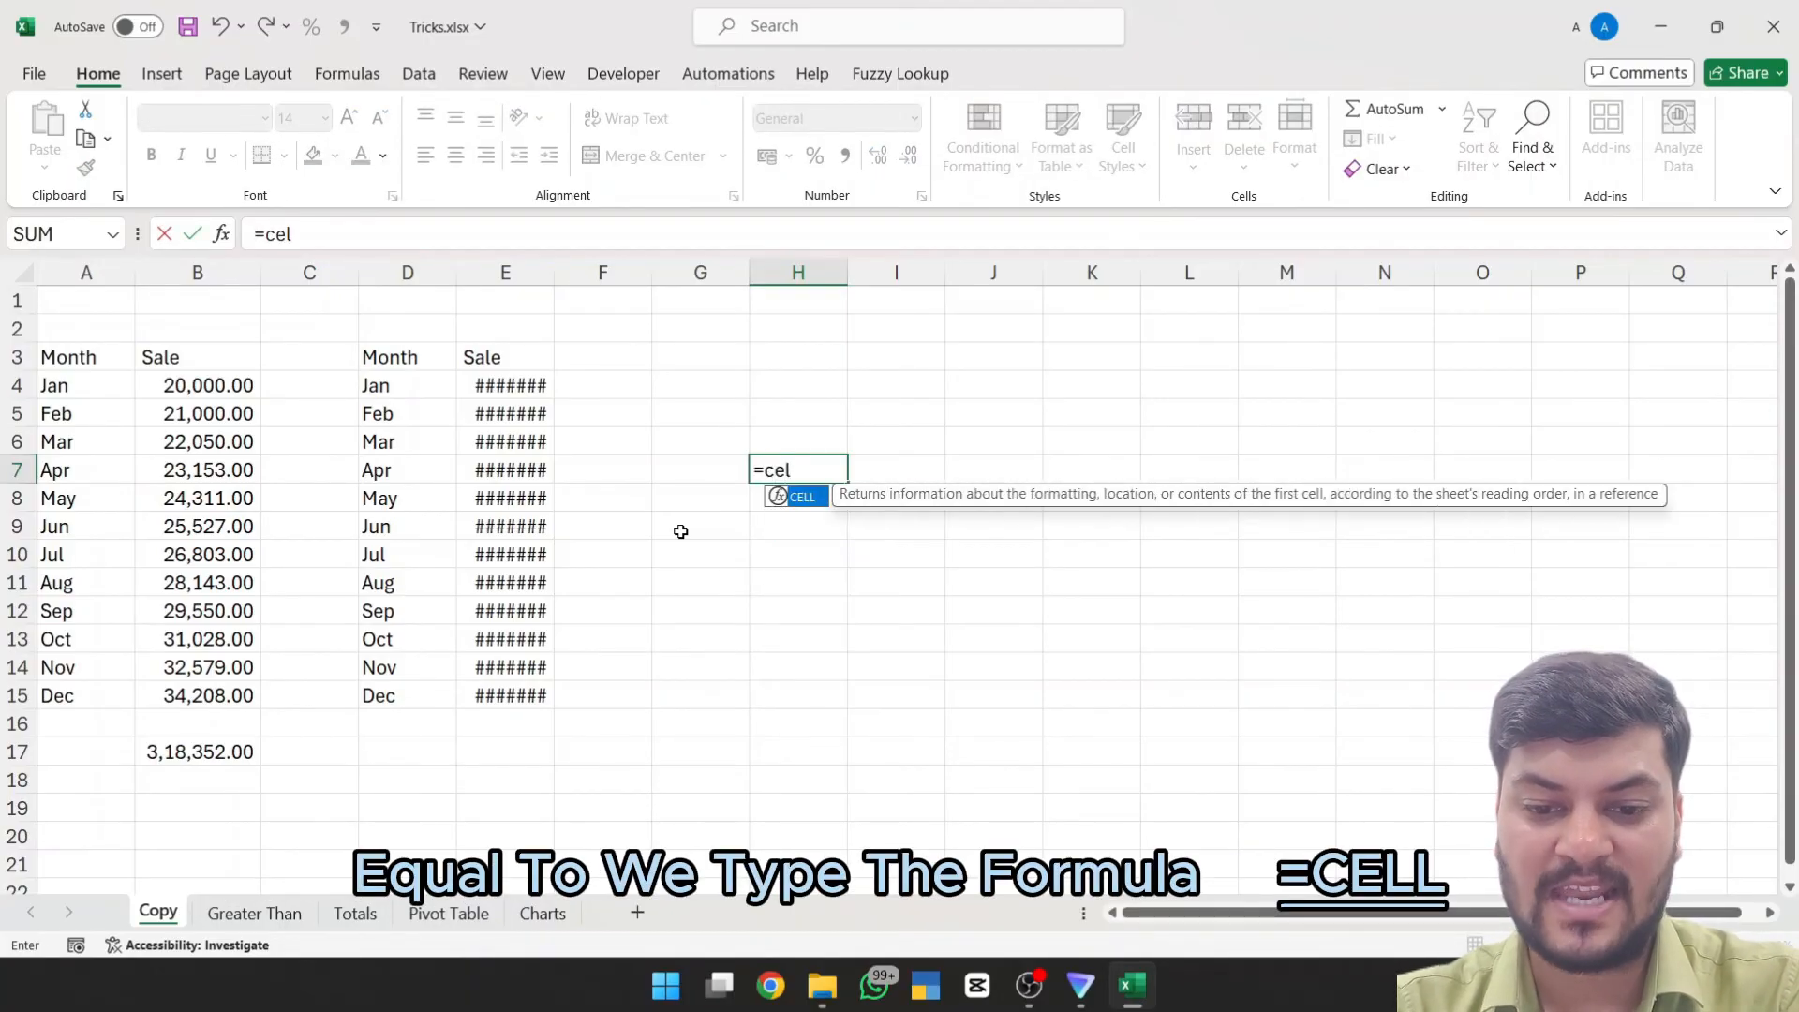
pyautogui.write('l')
pyautogui.press('Tab')
pyautogui.press('Down')
pyautogui.press('Down')
pyautogui.press('Down')
pyautogui.press('Down')
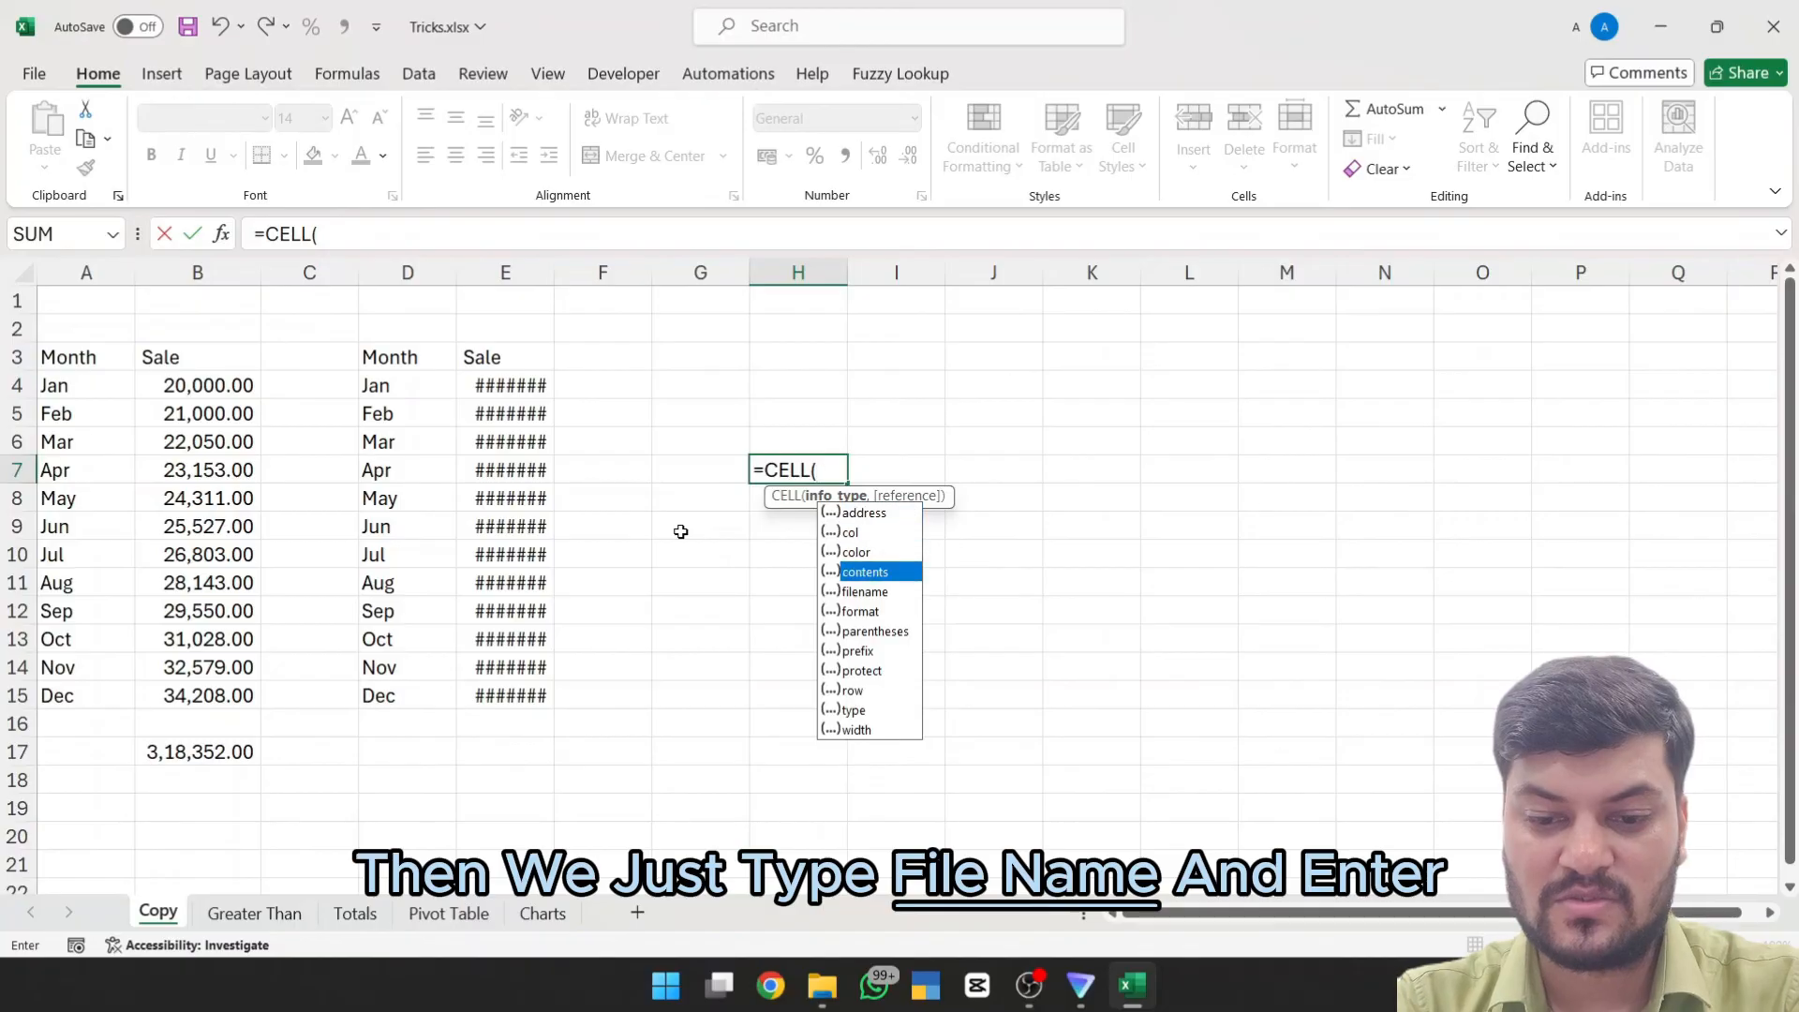
pyautogui.press('Tab')
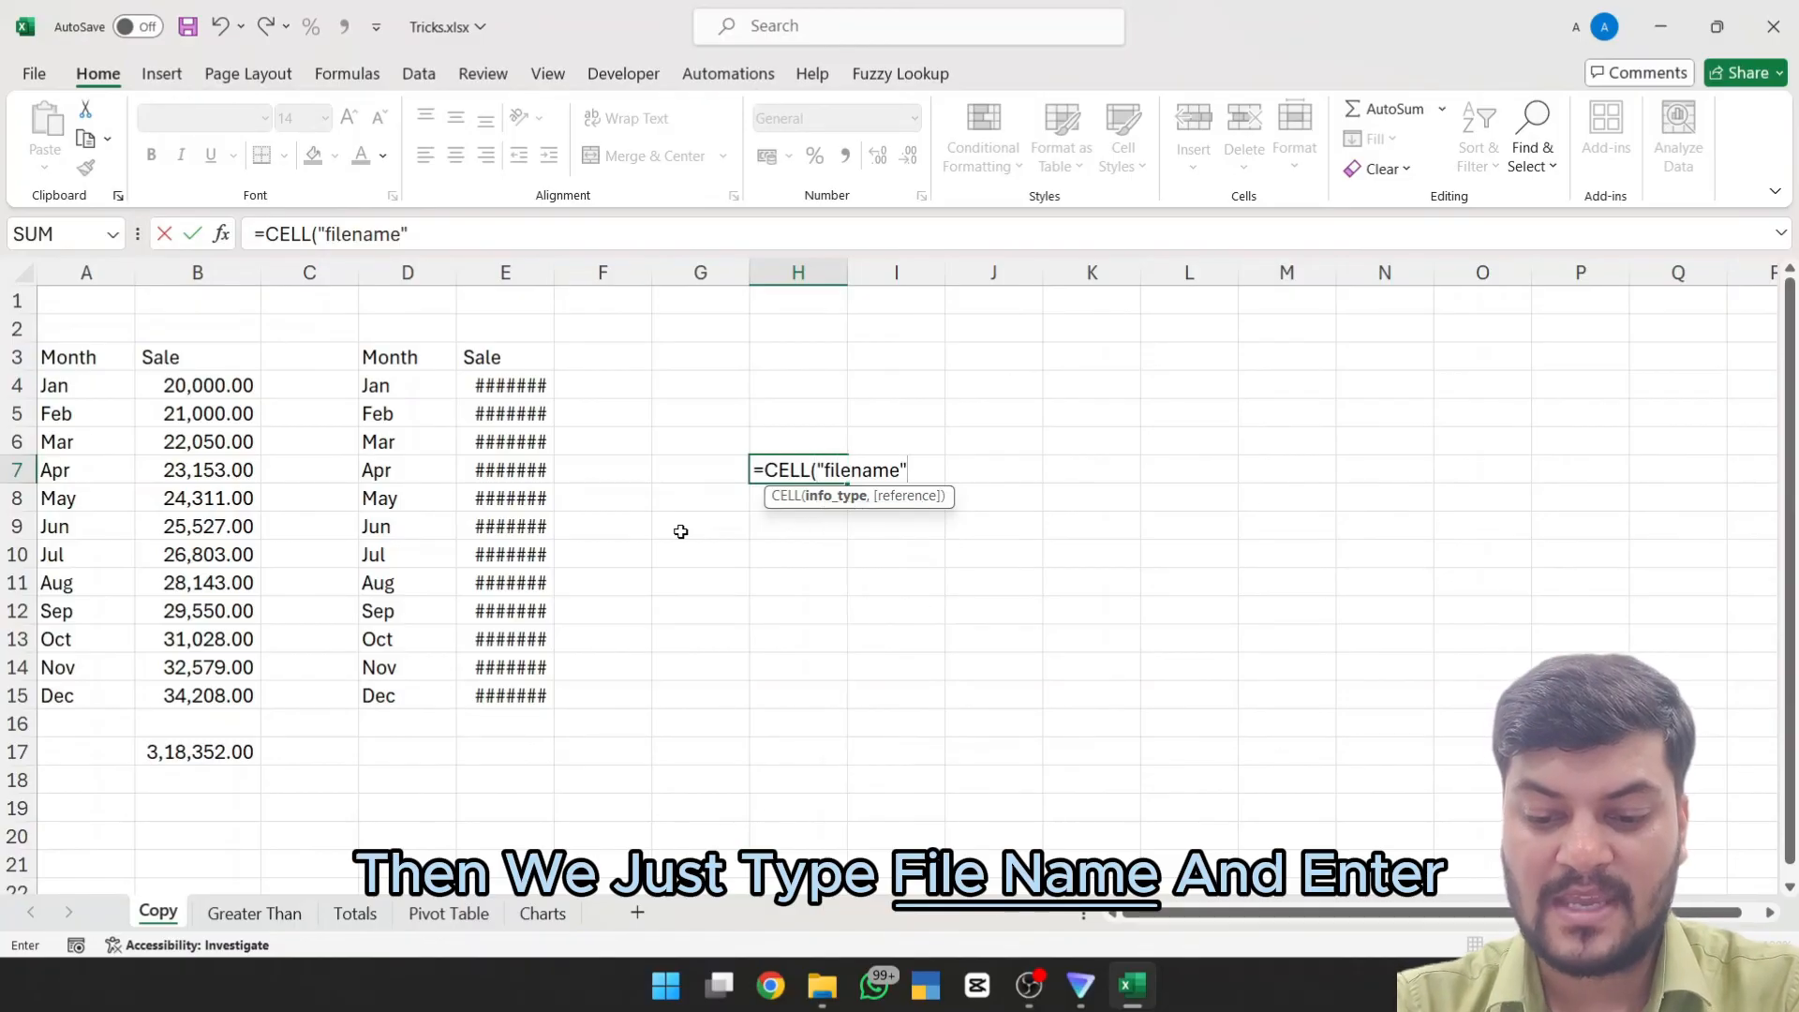
pyautogui.write(')')
pyautogui.press('Return')
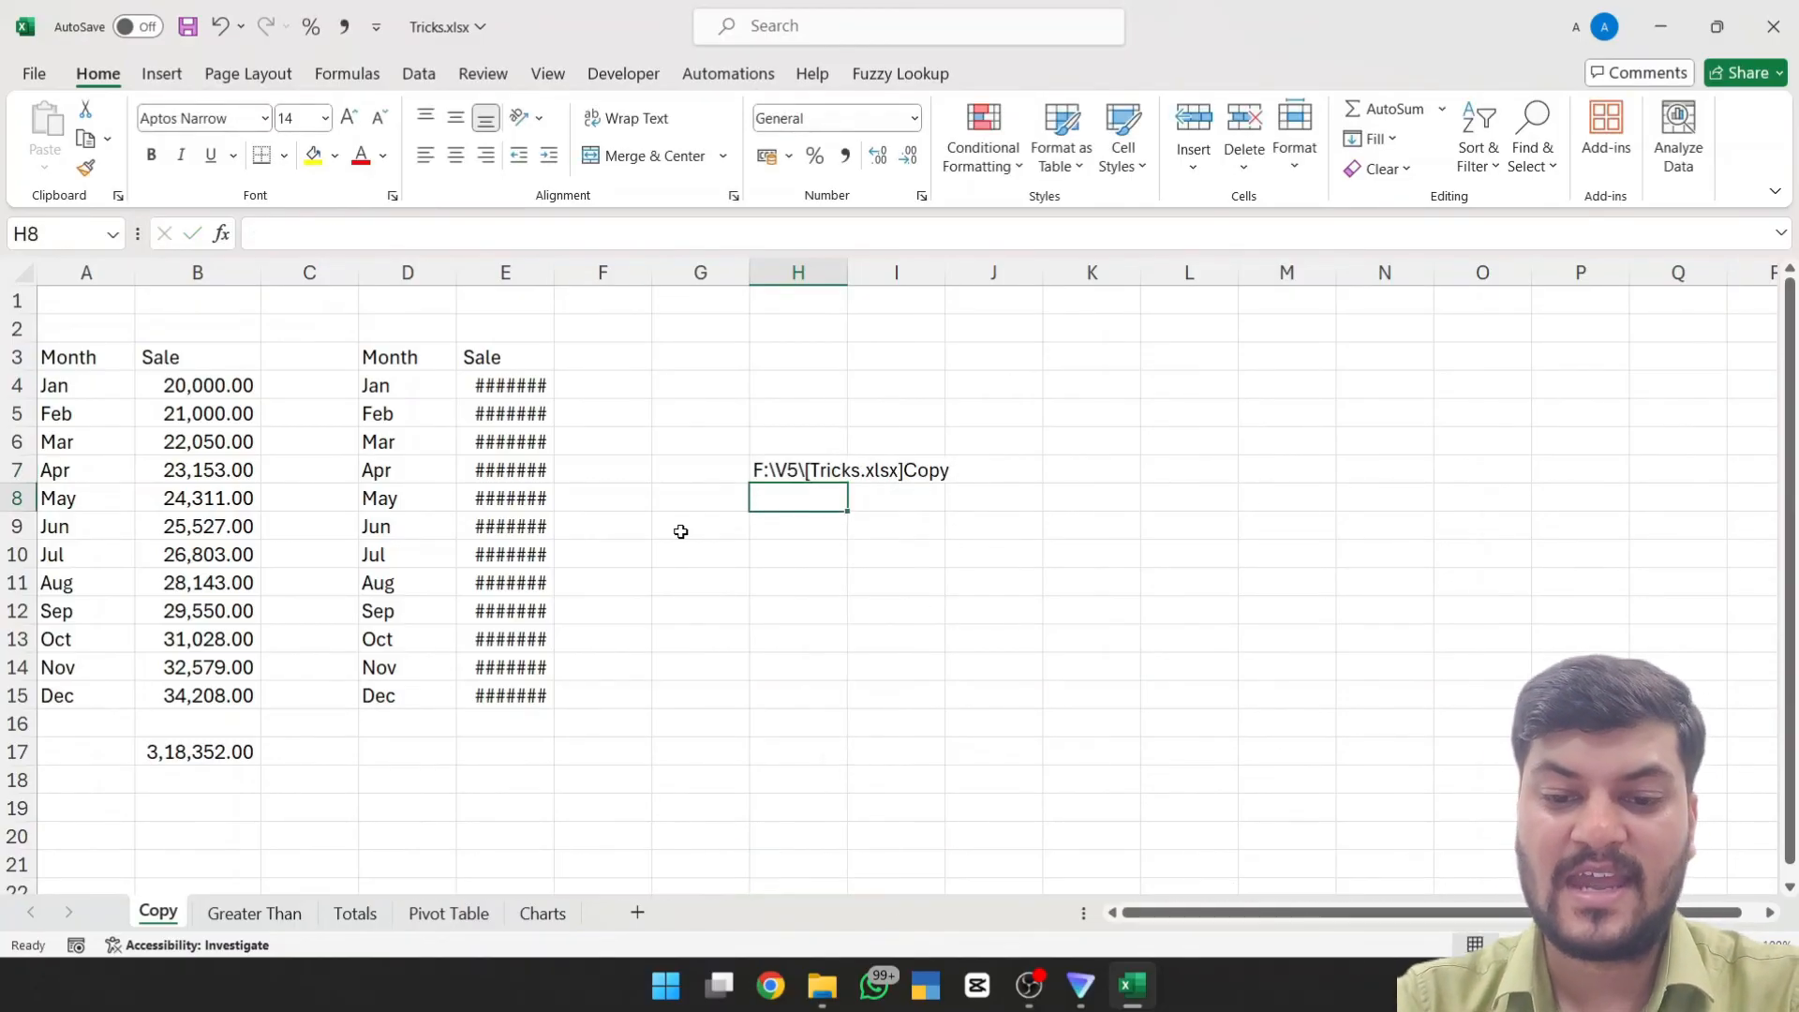
pyautogui.press('Up')
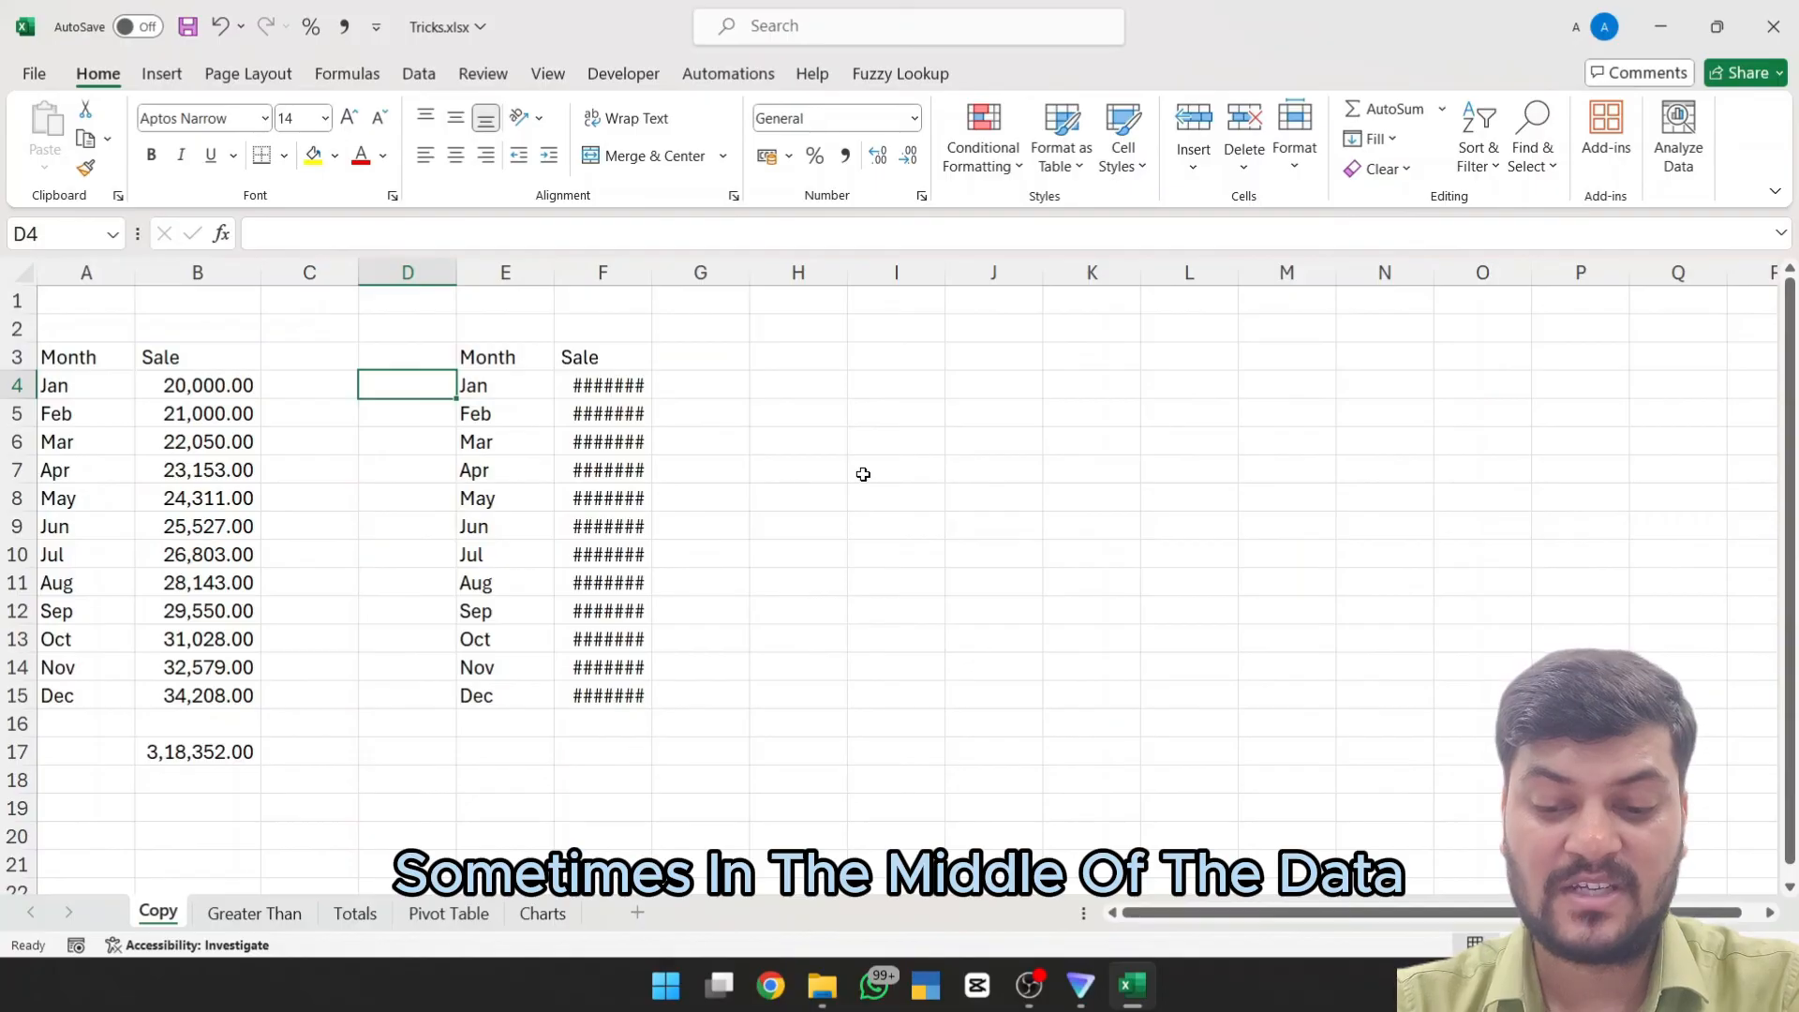
# Step: Start a VLOOKUP formula in D4, move its argument hint away from the data, and try B4 as the lookup value
pyautogui.write('=VLOOKUP(')
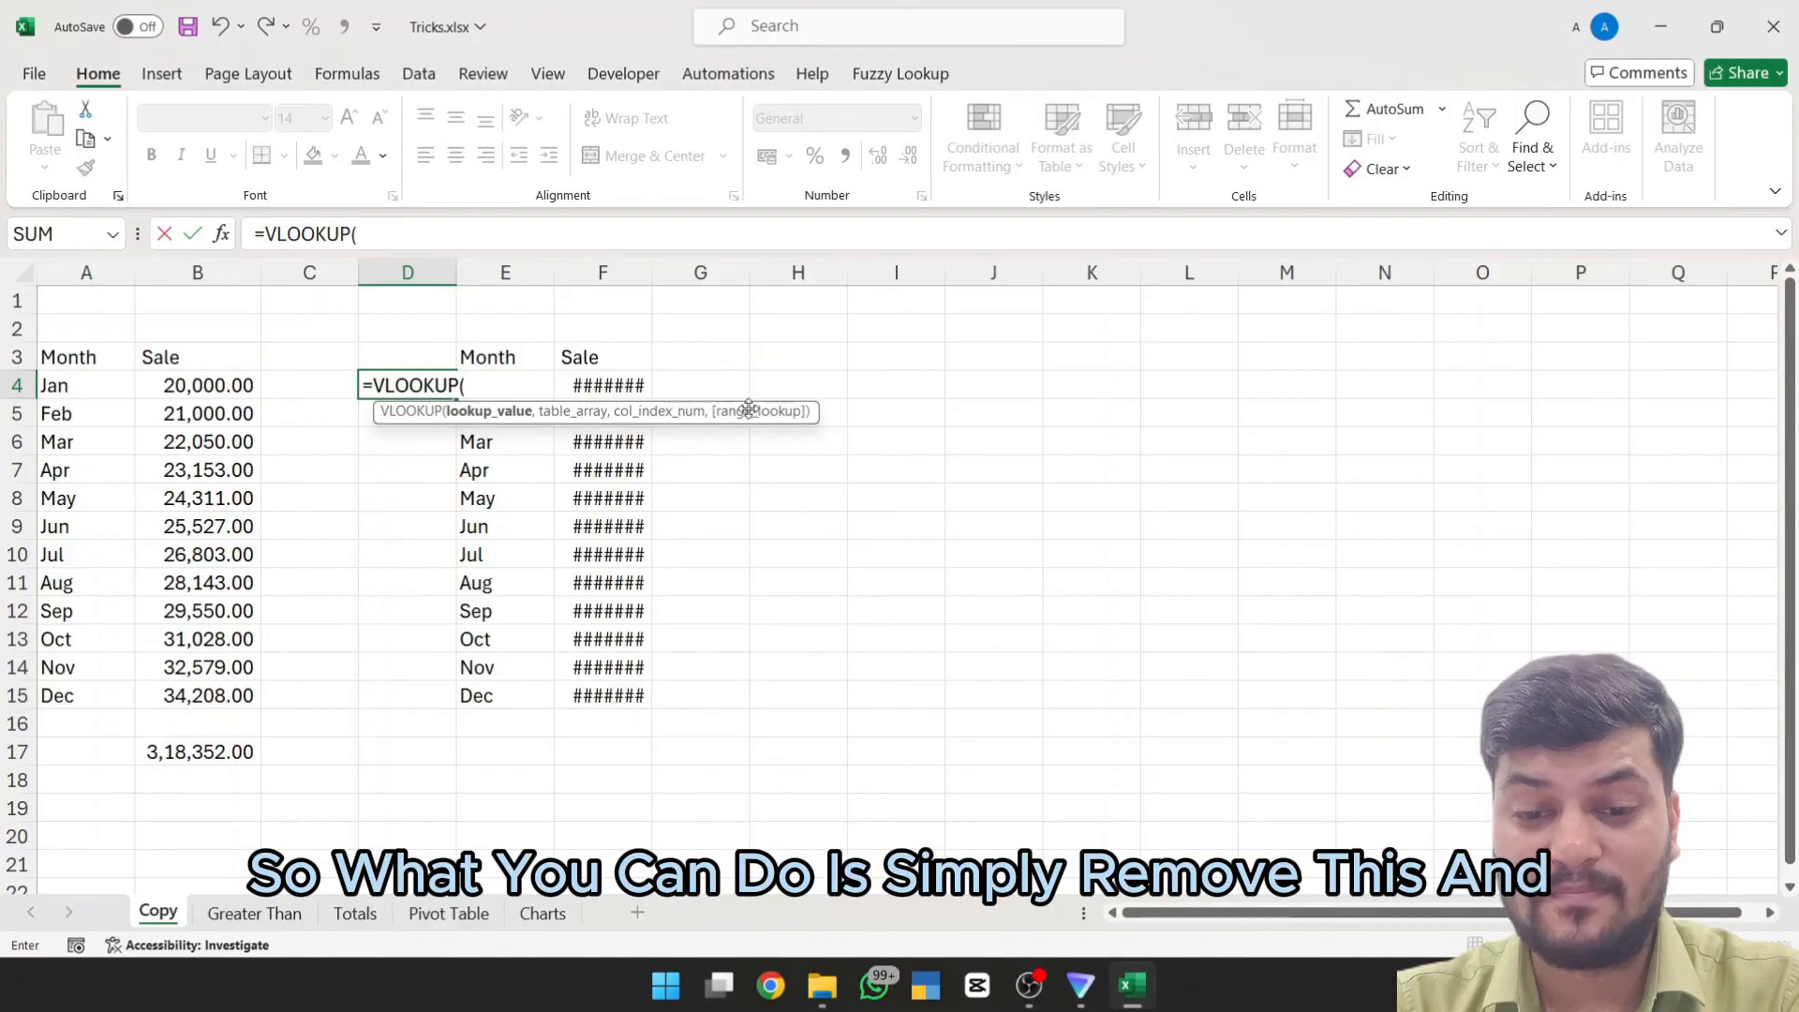
pyautogui.moveTo(754, 405); pyautogui.dragTo(1099, 655)
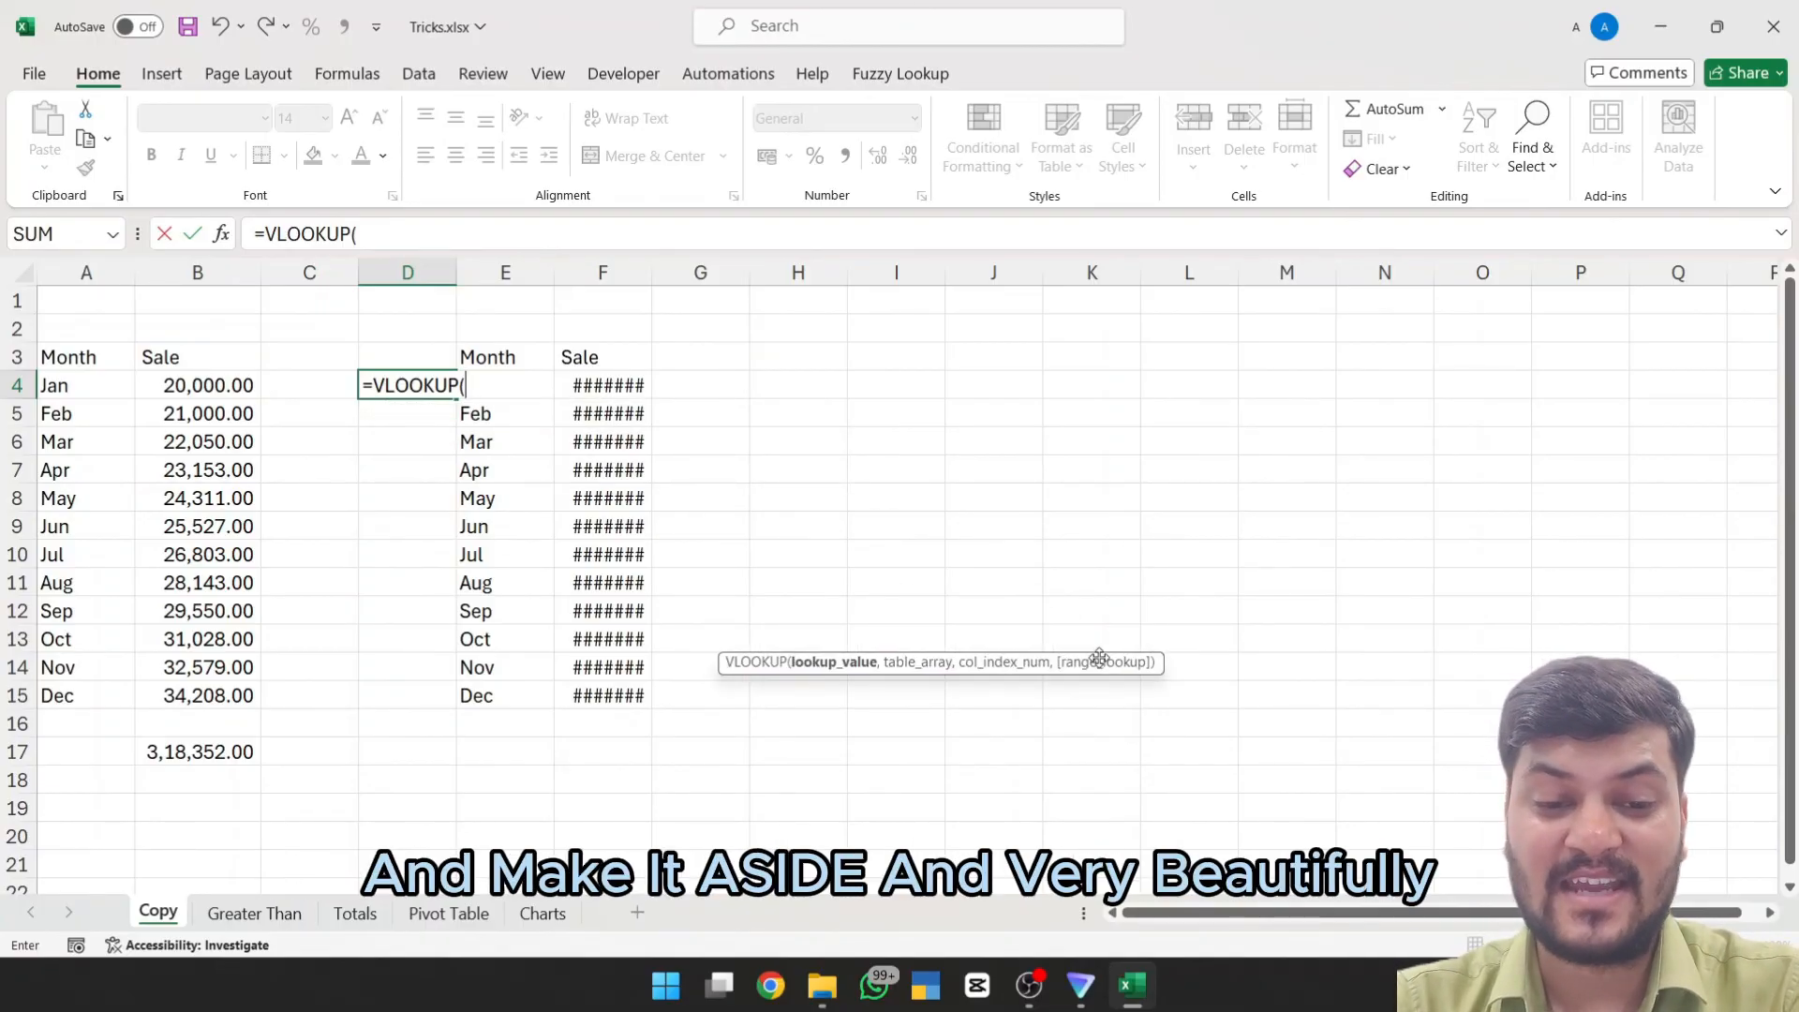
pyautogui.click(239, 376)
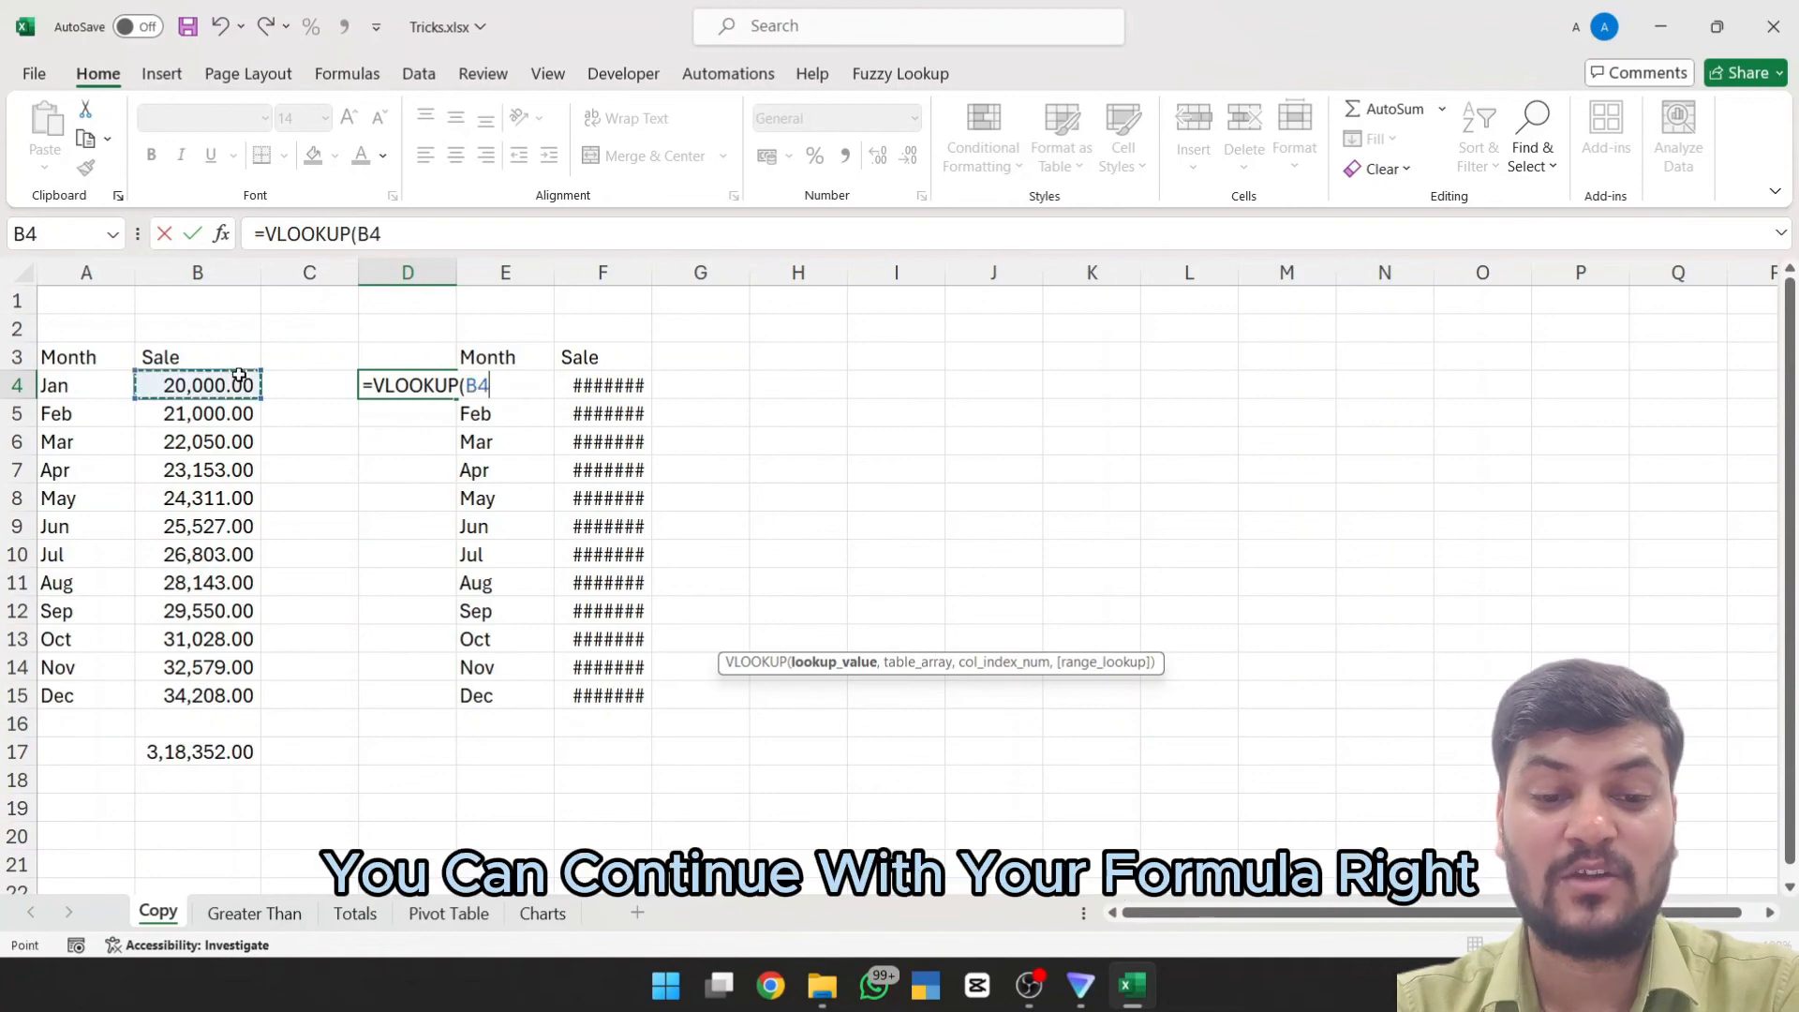
pyautogui.write(',')
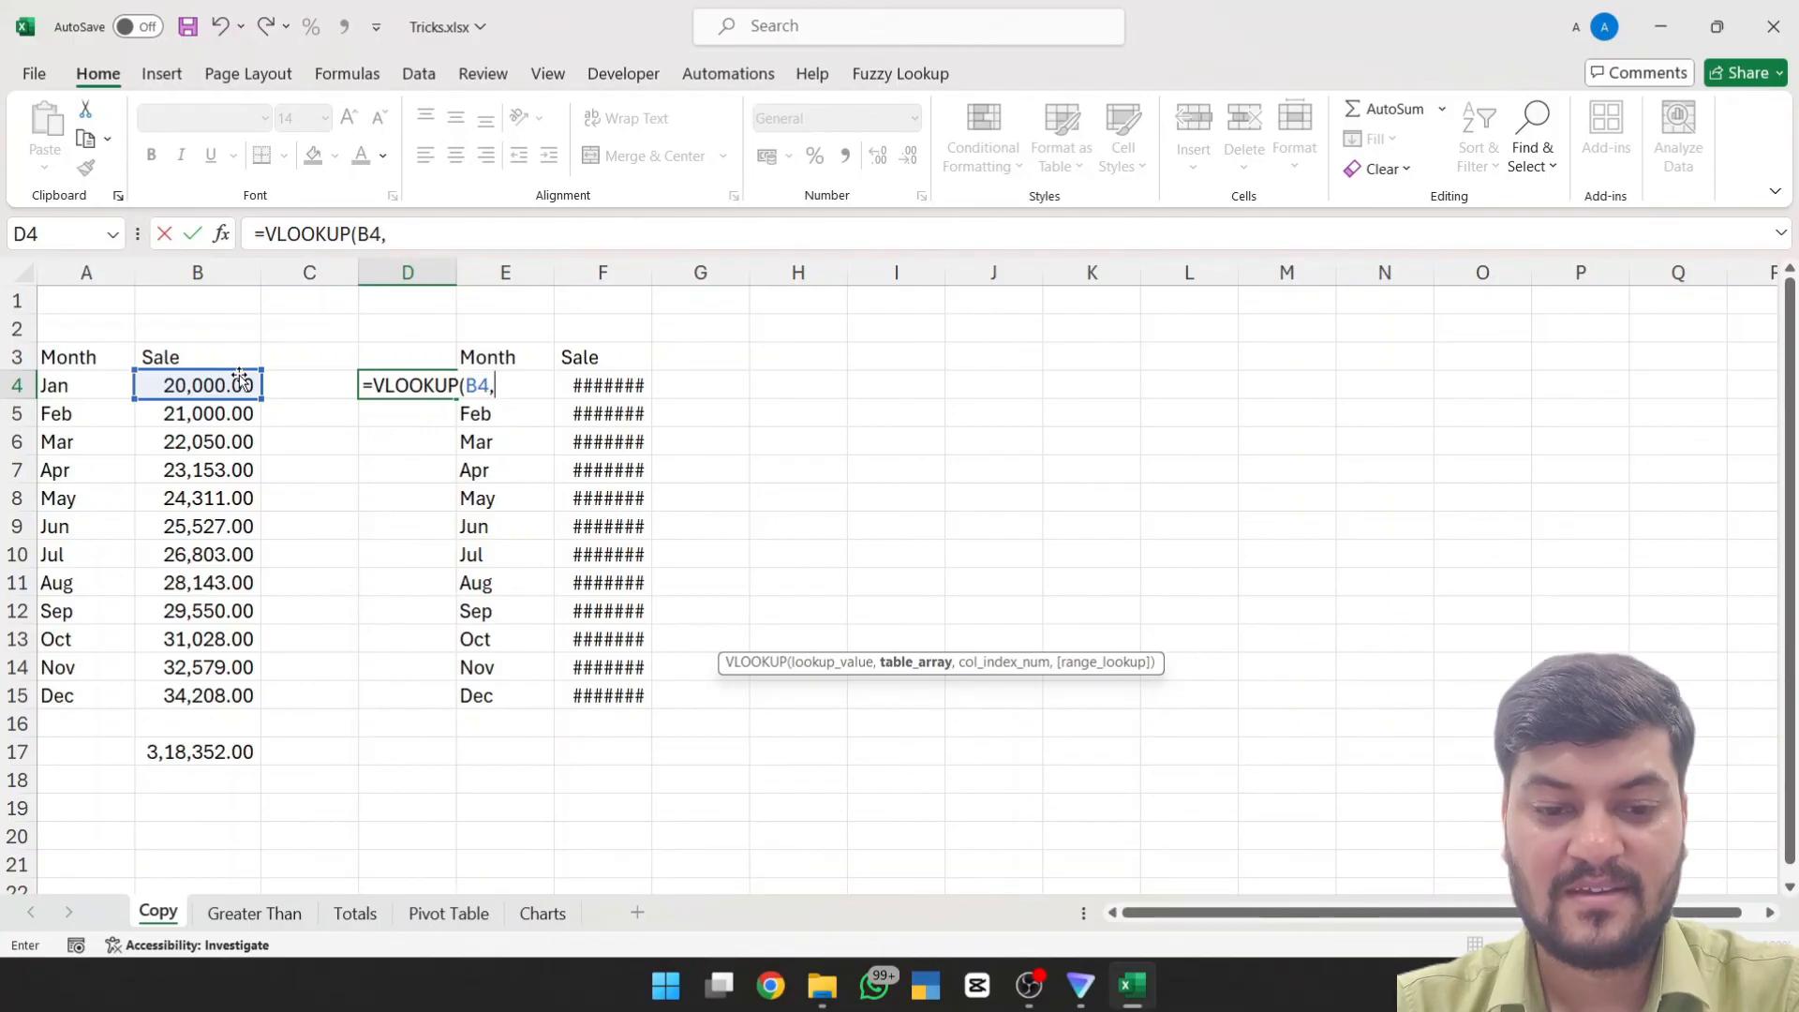
pyautogui.press('Escape')
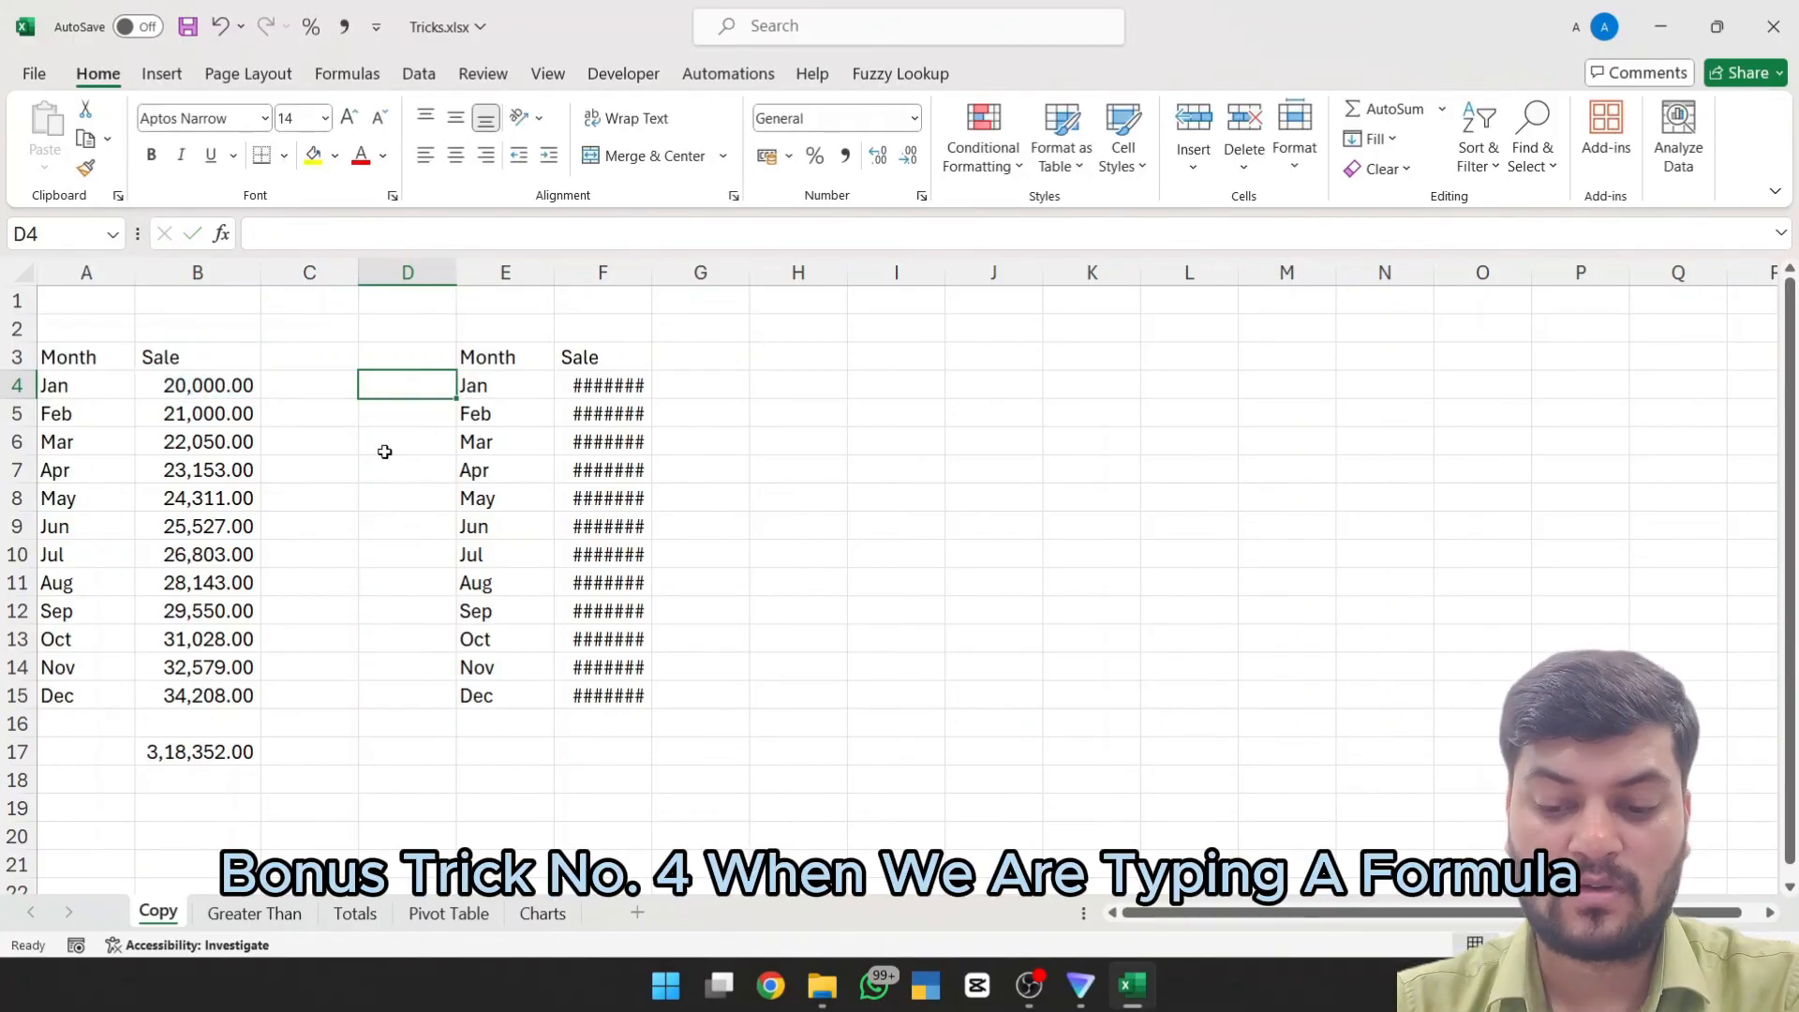
# Step: Start a VLOOKUP formula in D4, move its argument hint lower, and insert all argument names as placeholders
pyautogui.write('=vl')
pyautogui.press('Tab')
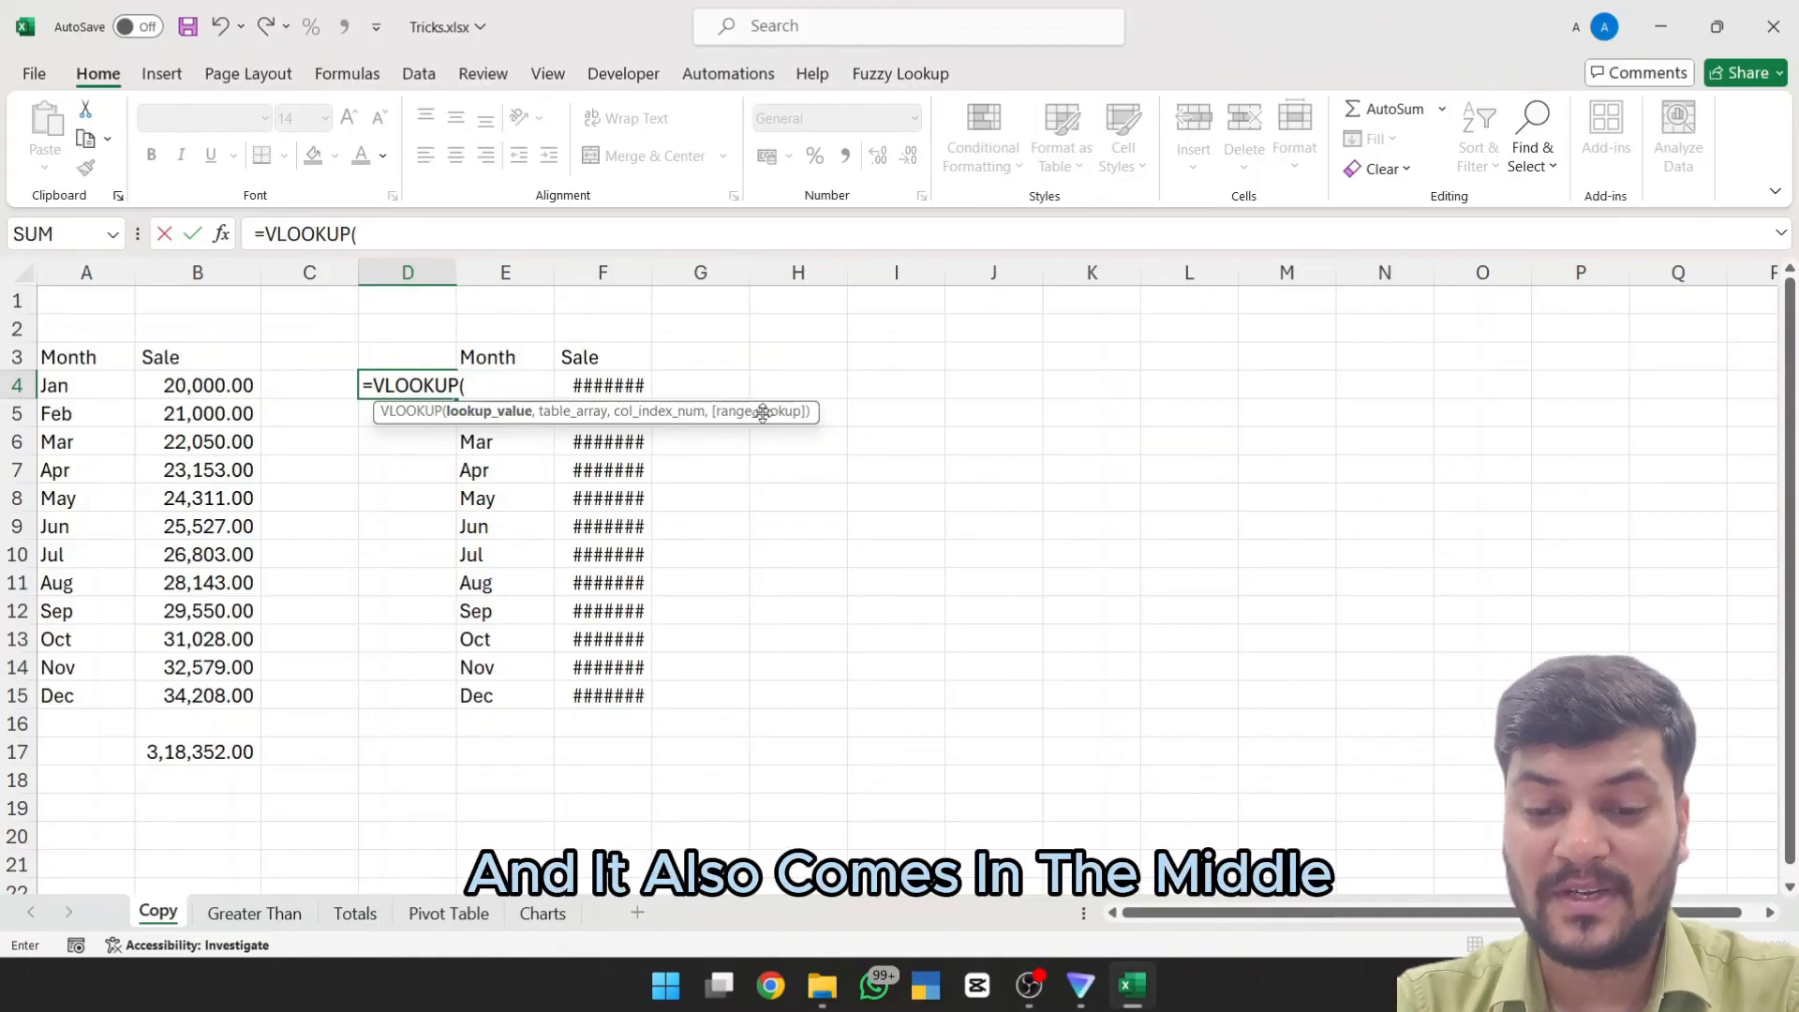
pyautogui.moveTo(765, 412); pyautogui.dragTo(852, 517)
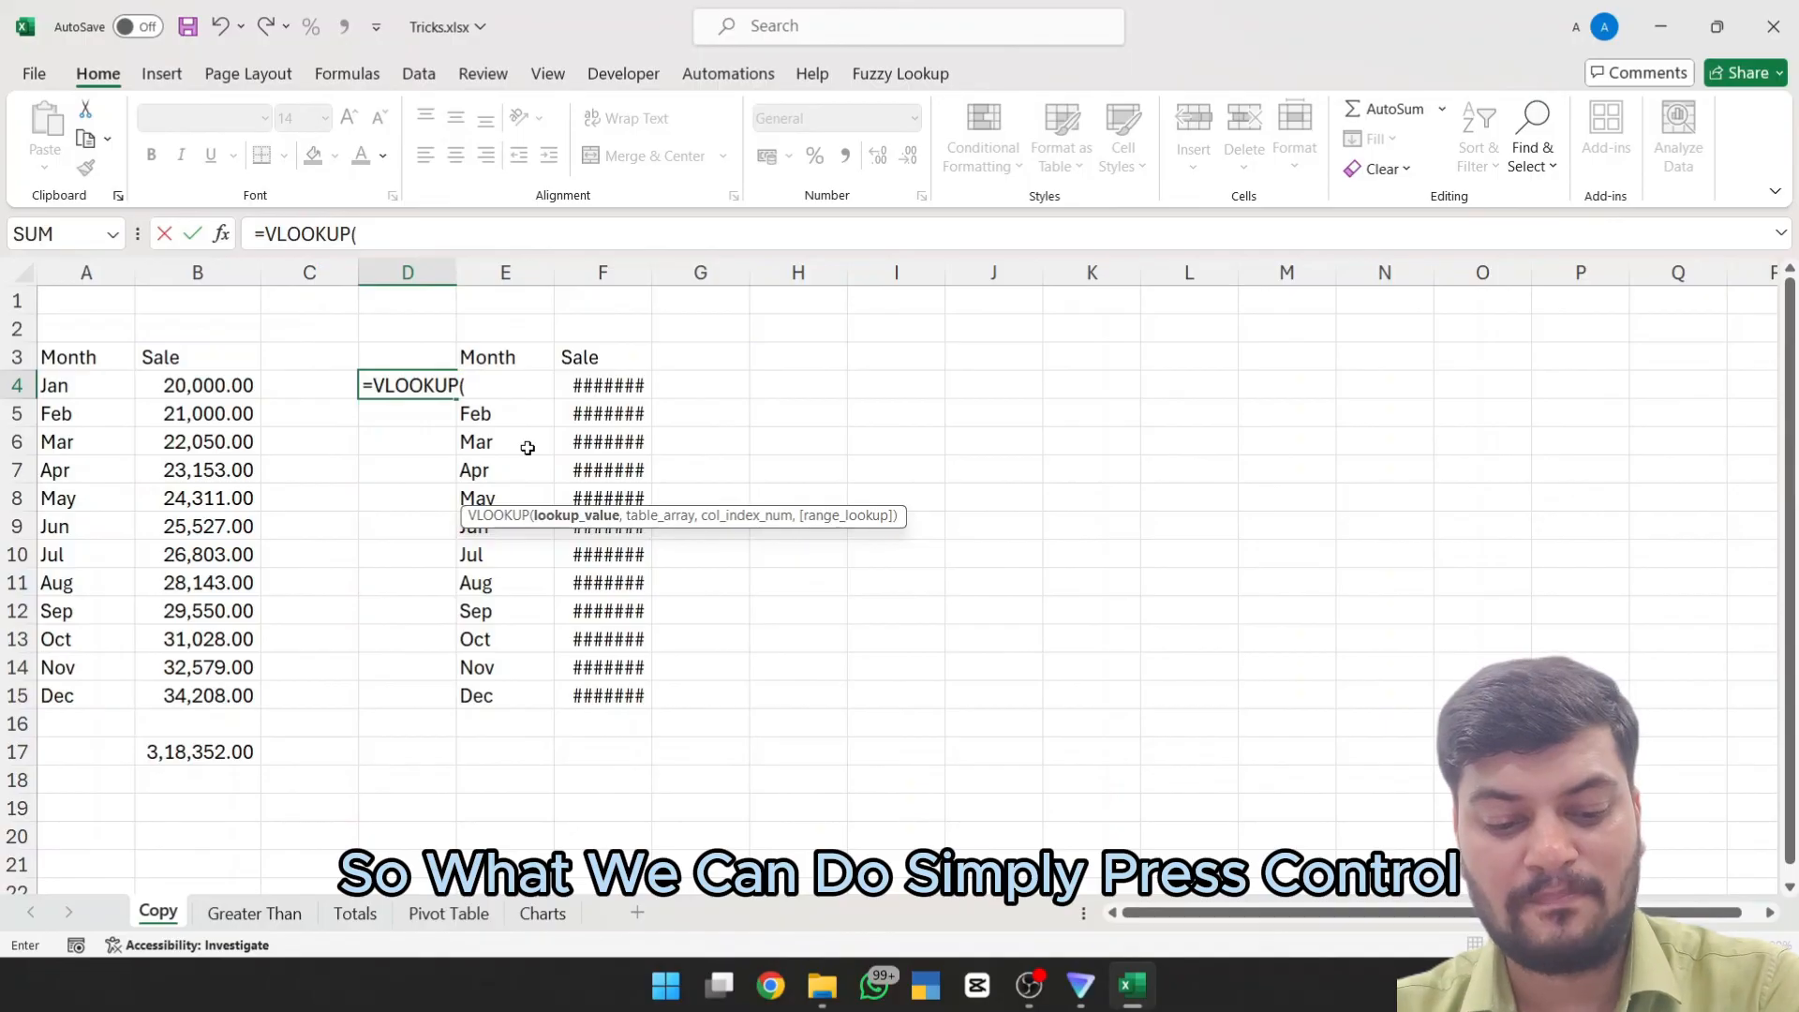
pyautogui.hotkey('ctrl', 'shift', 'a')
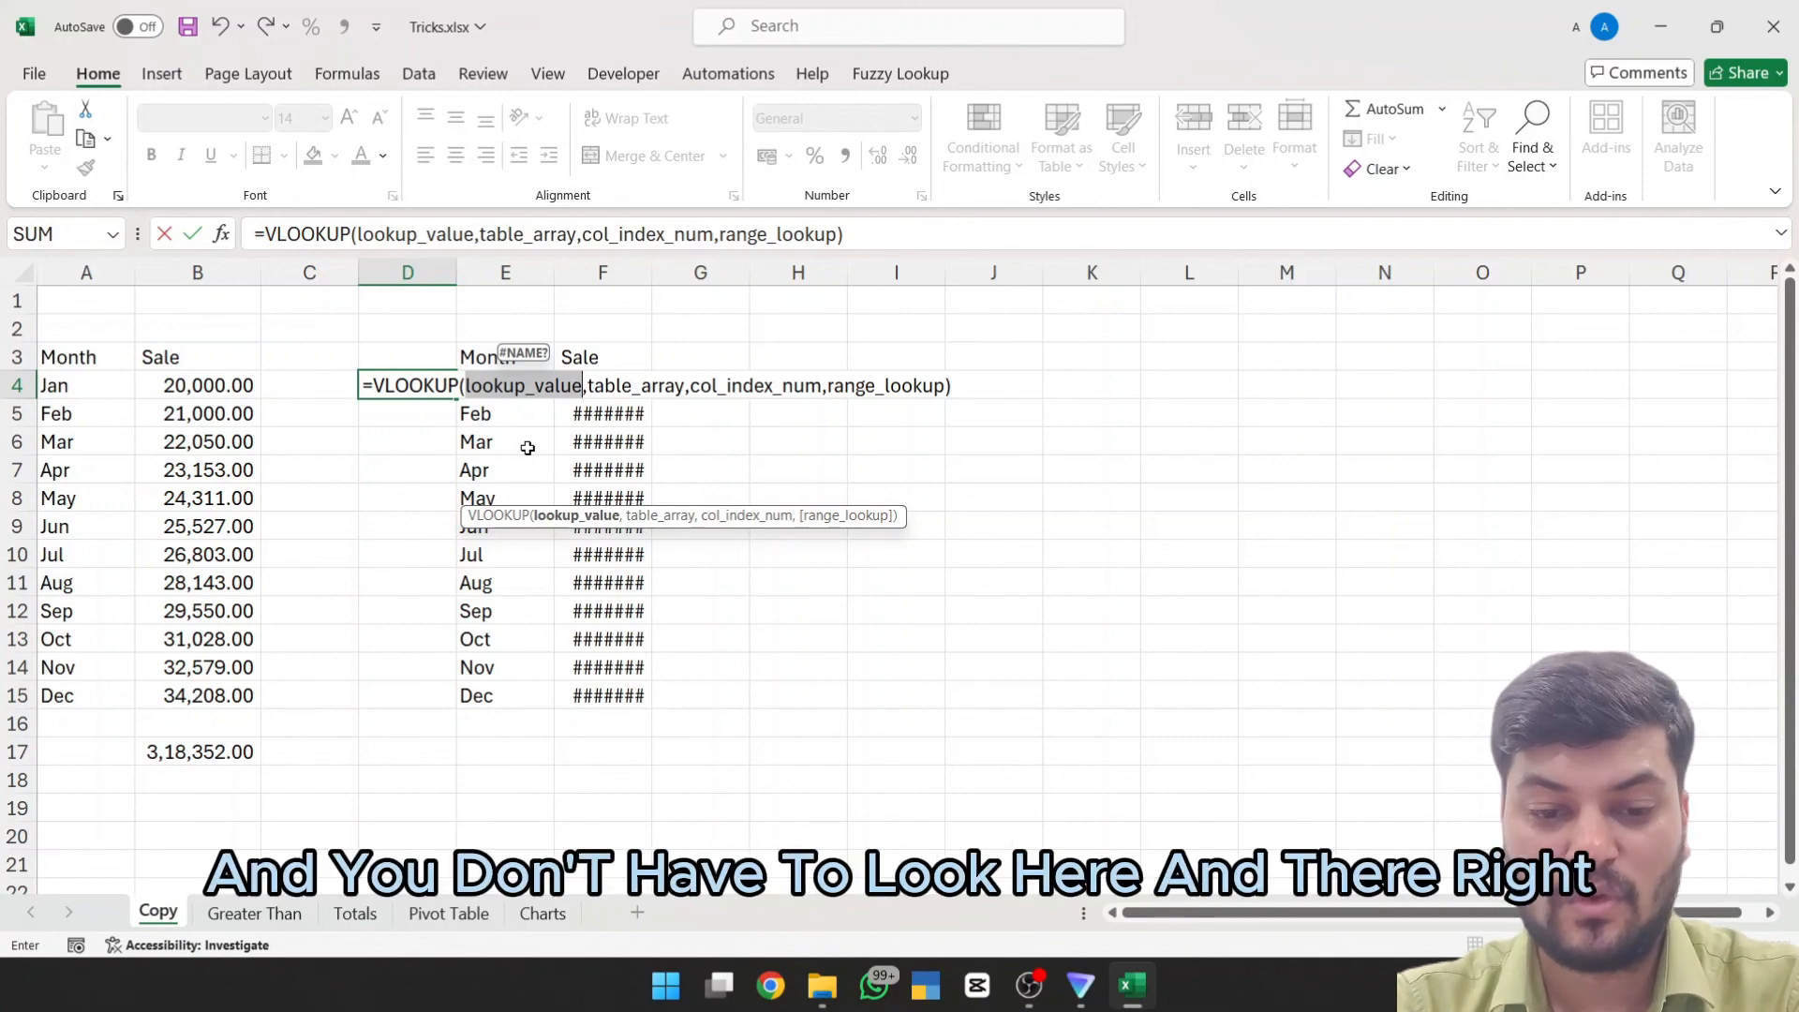
# Step: Replace the lookup_value placeholder in the D4 formula with B4 and remove the table_array placeholder
pyautogui.press('BackSpace')
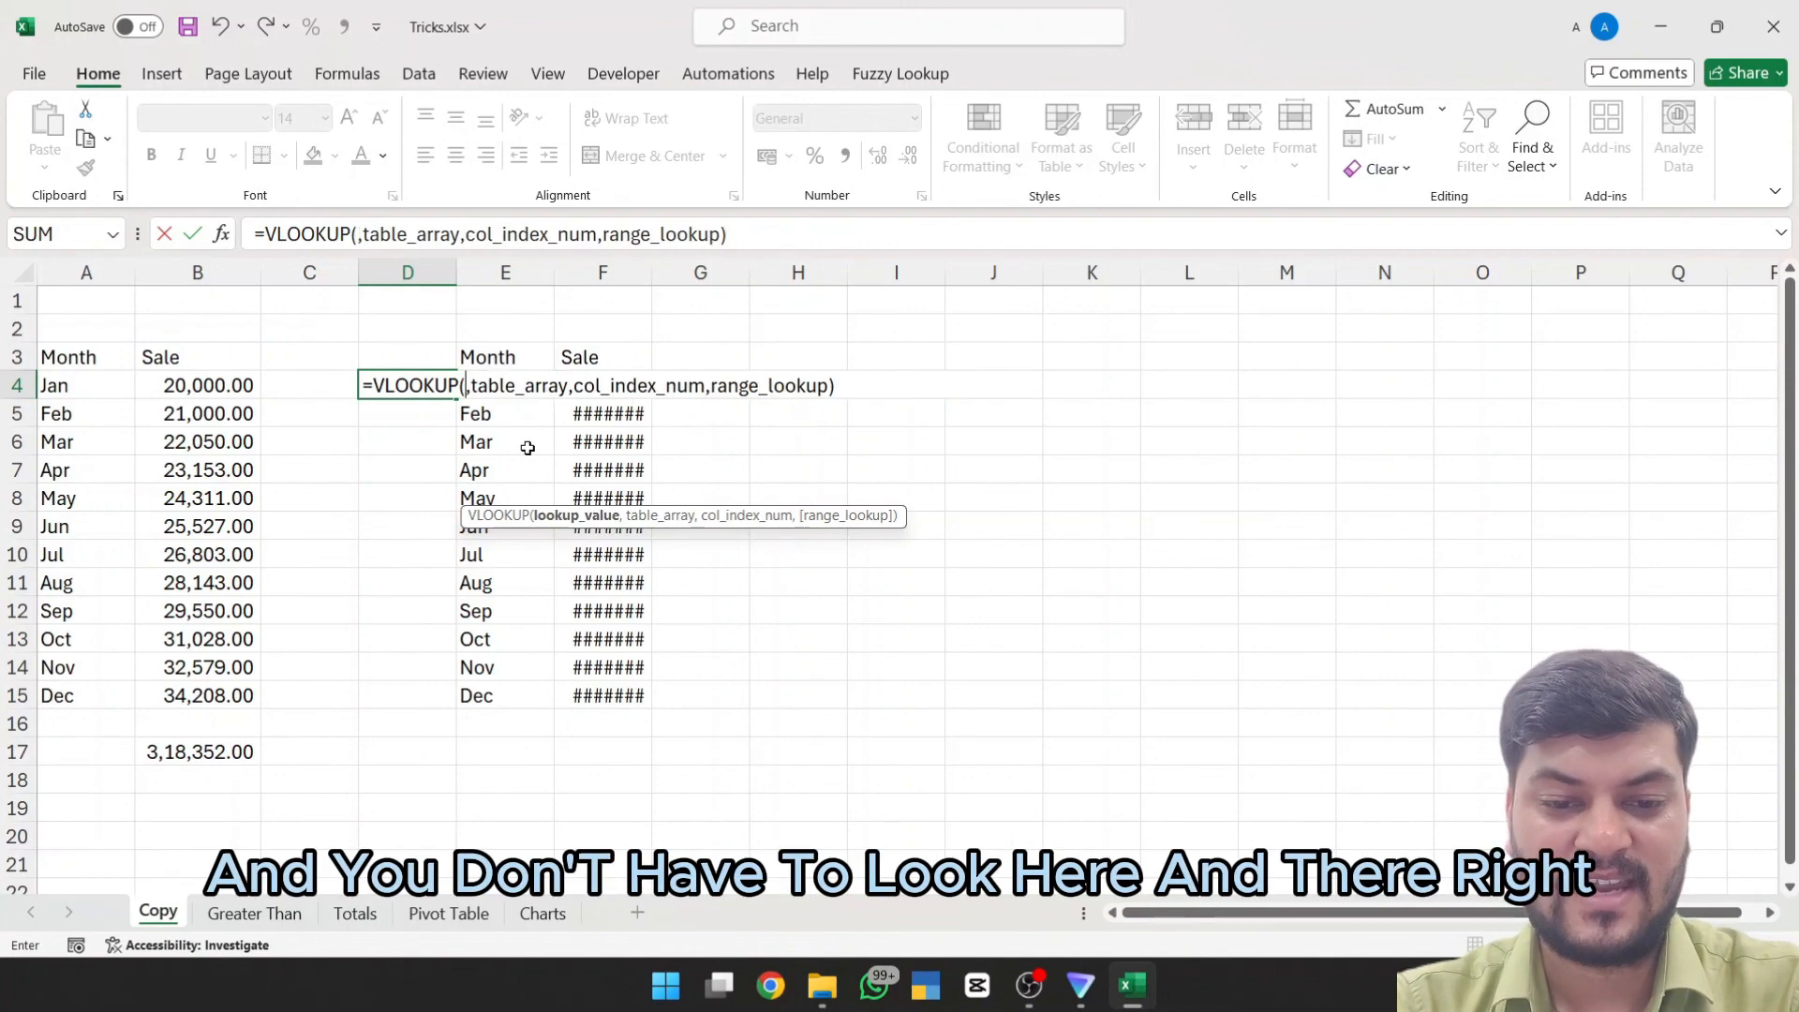
pyautogui.click(230, 384)
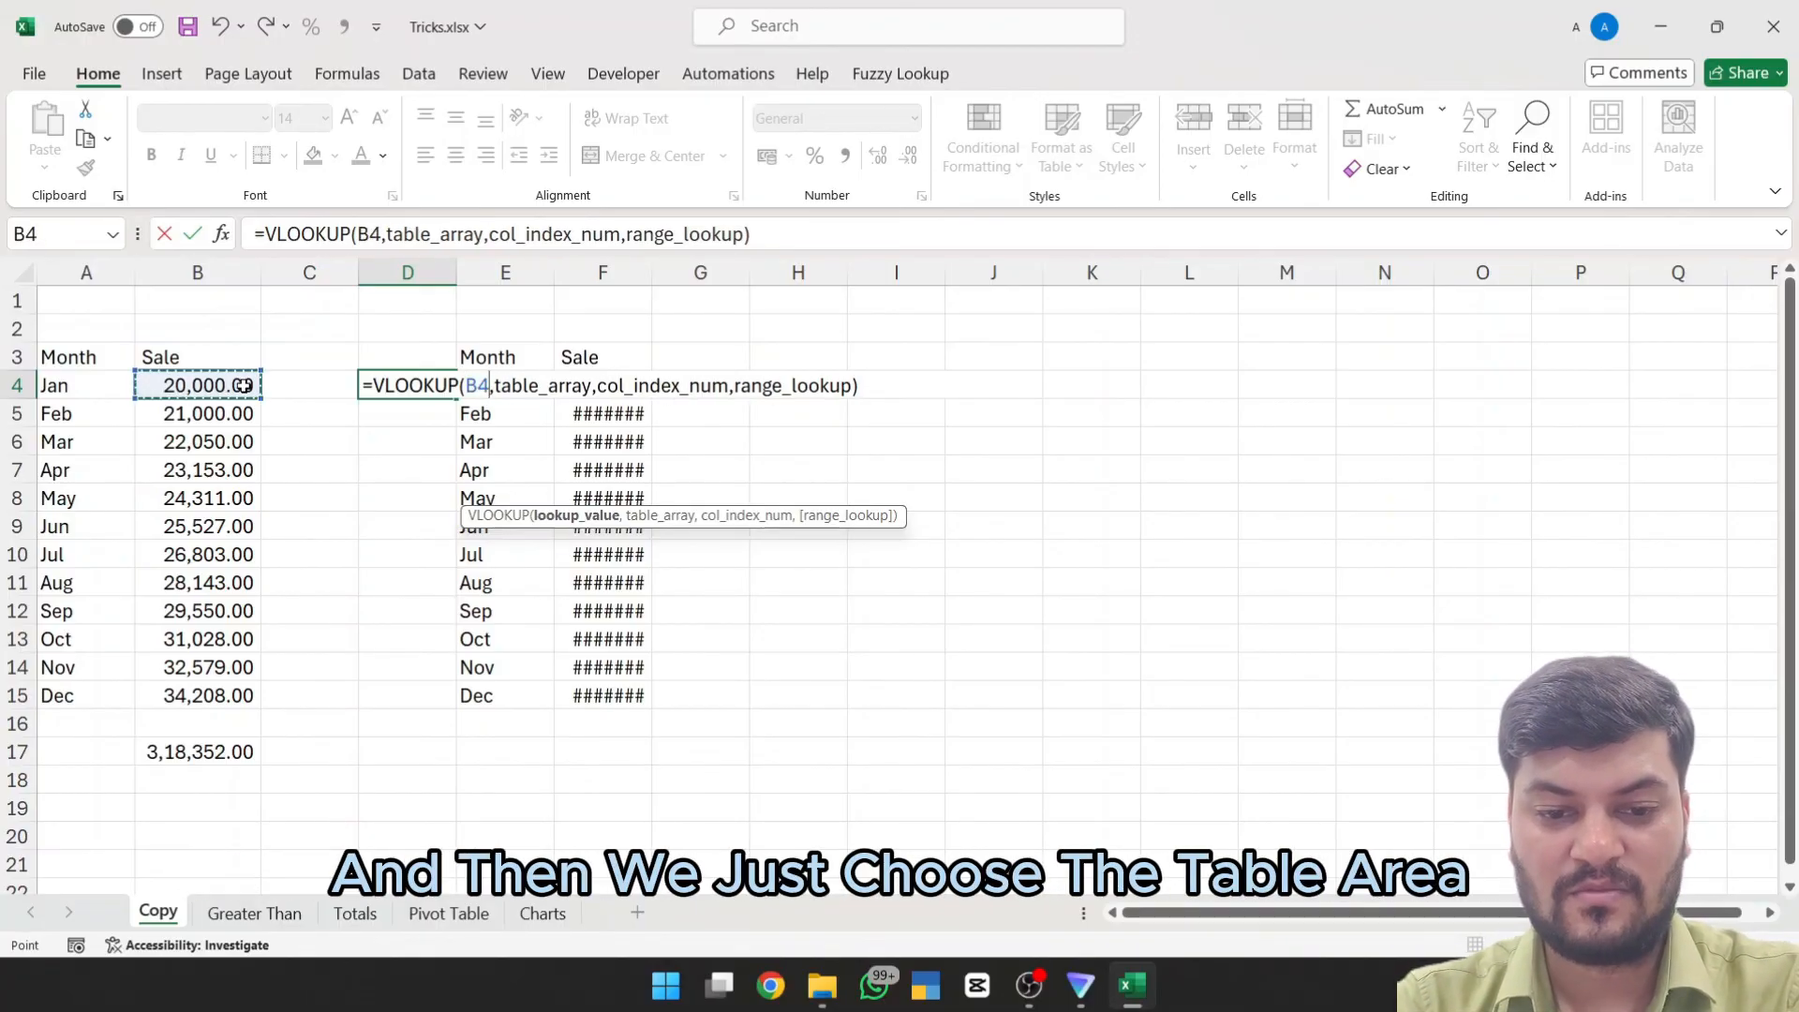
pyautogui.click(487, 385)
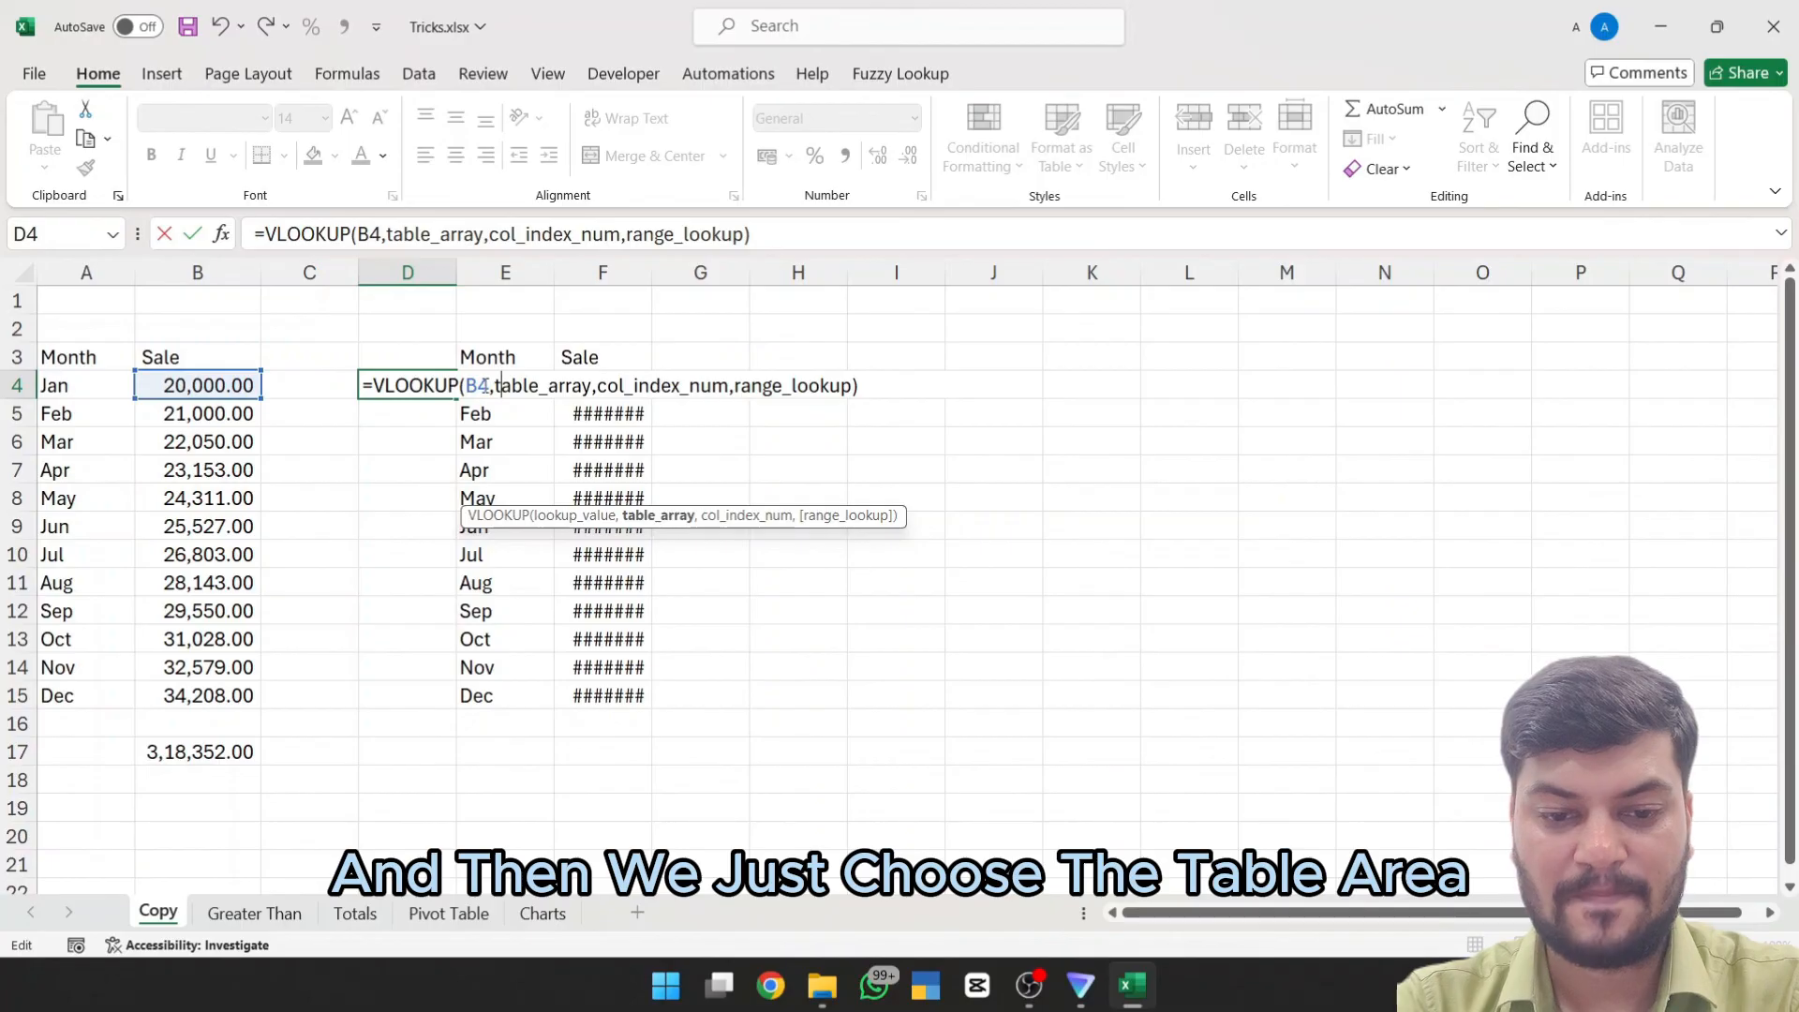
pyautogui.moveTo(494, 385); pyautogui.dragTo(590, 394)
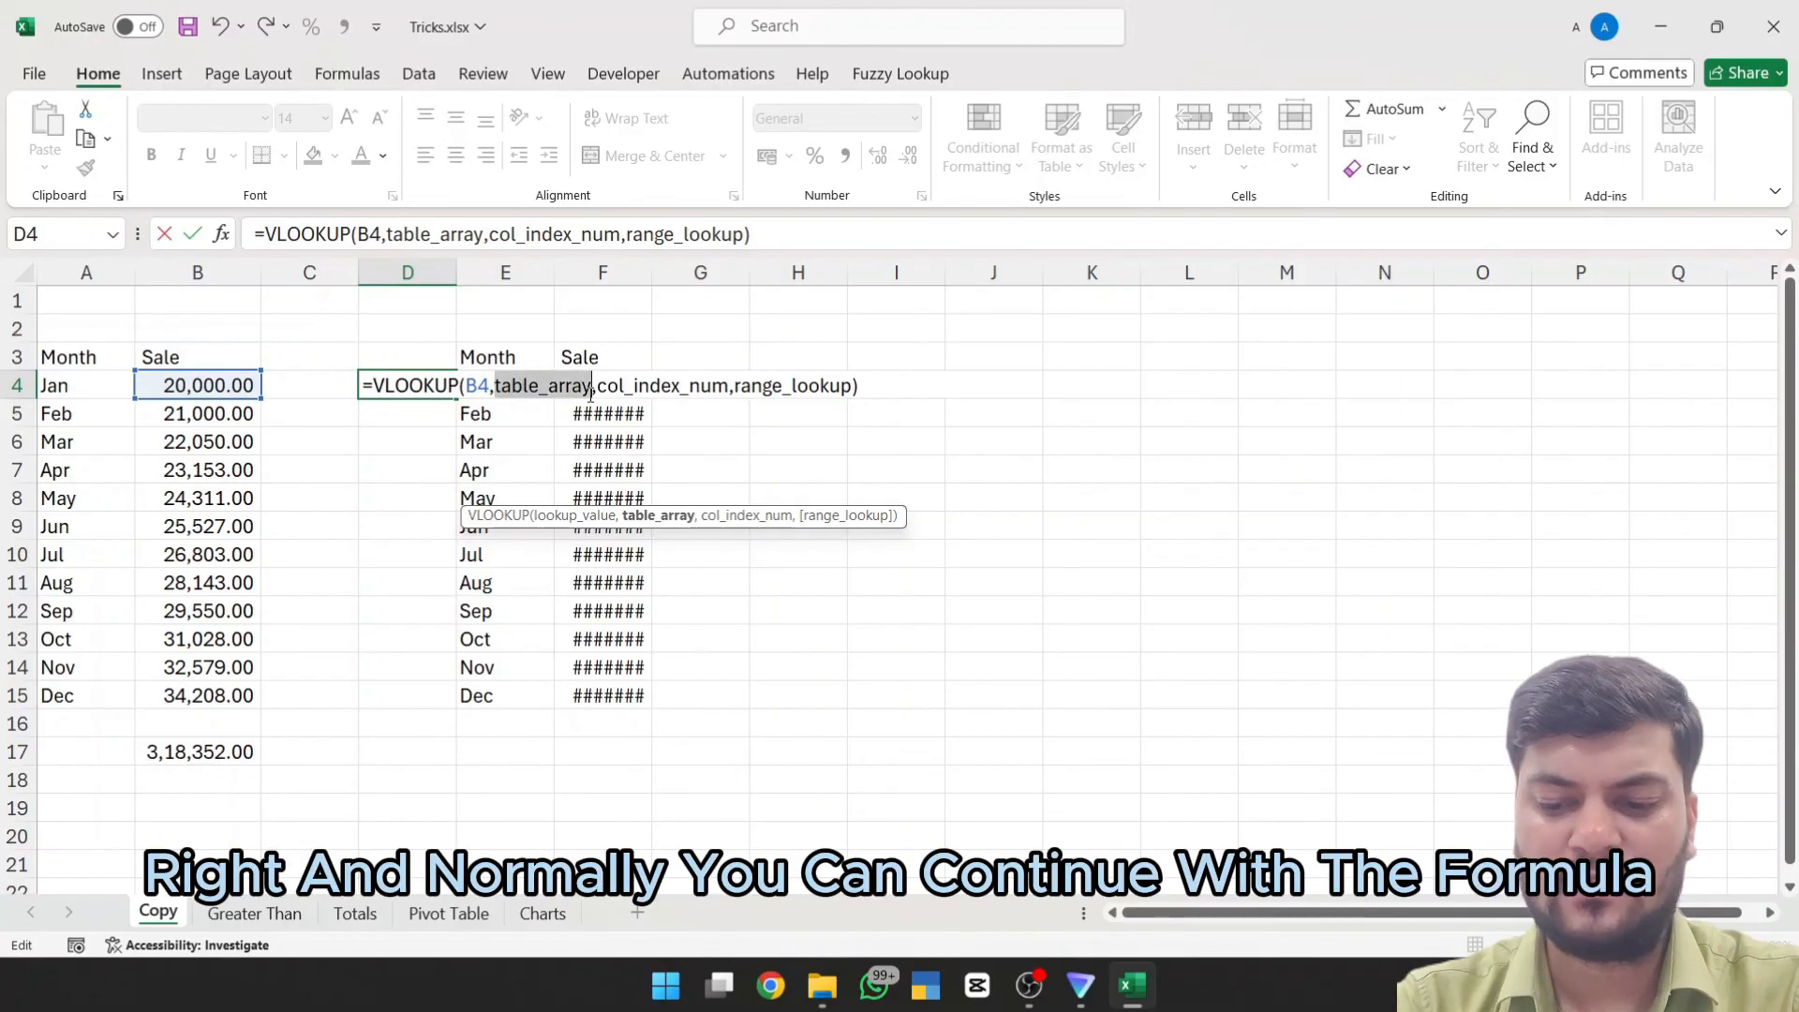
pyautogui.press('Delete')
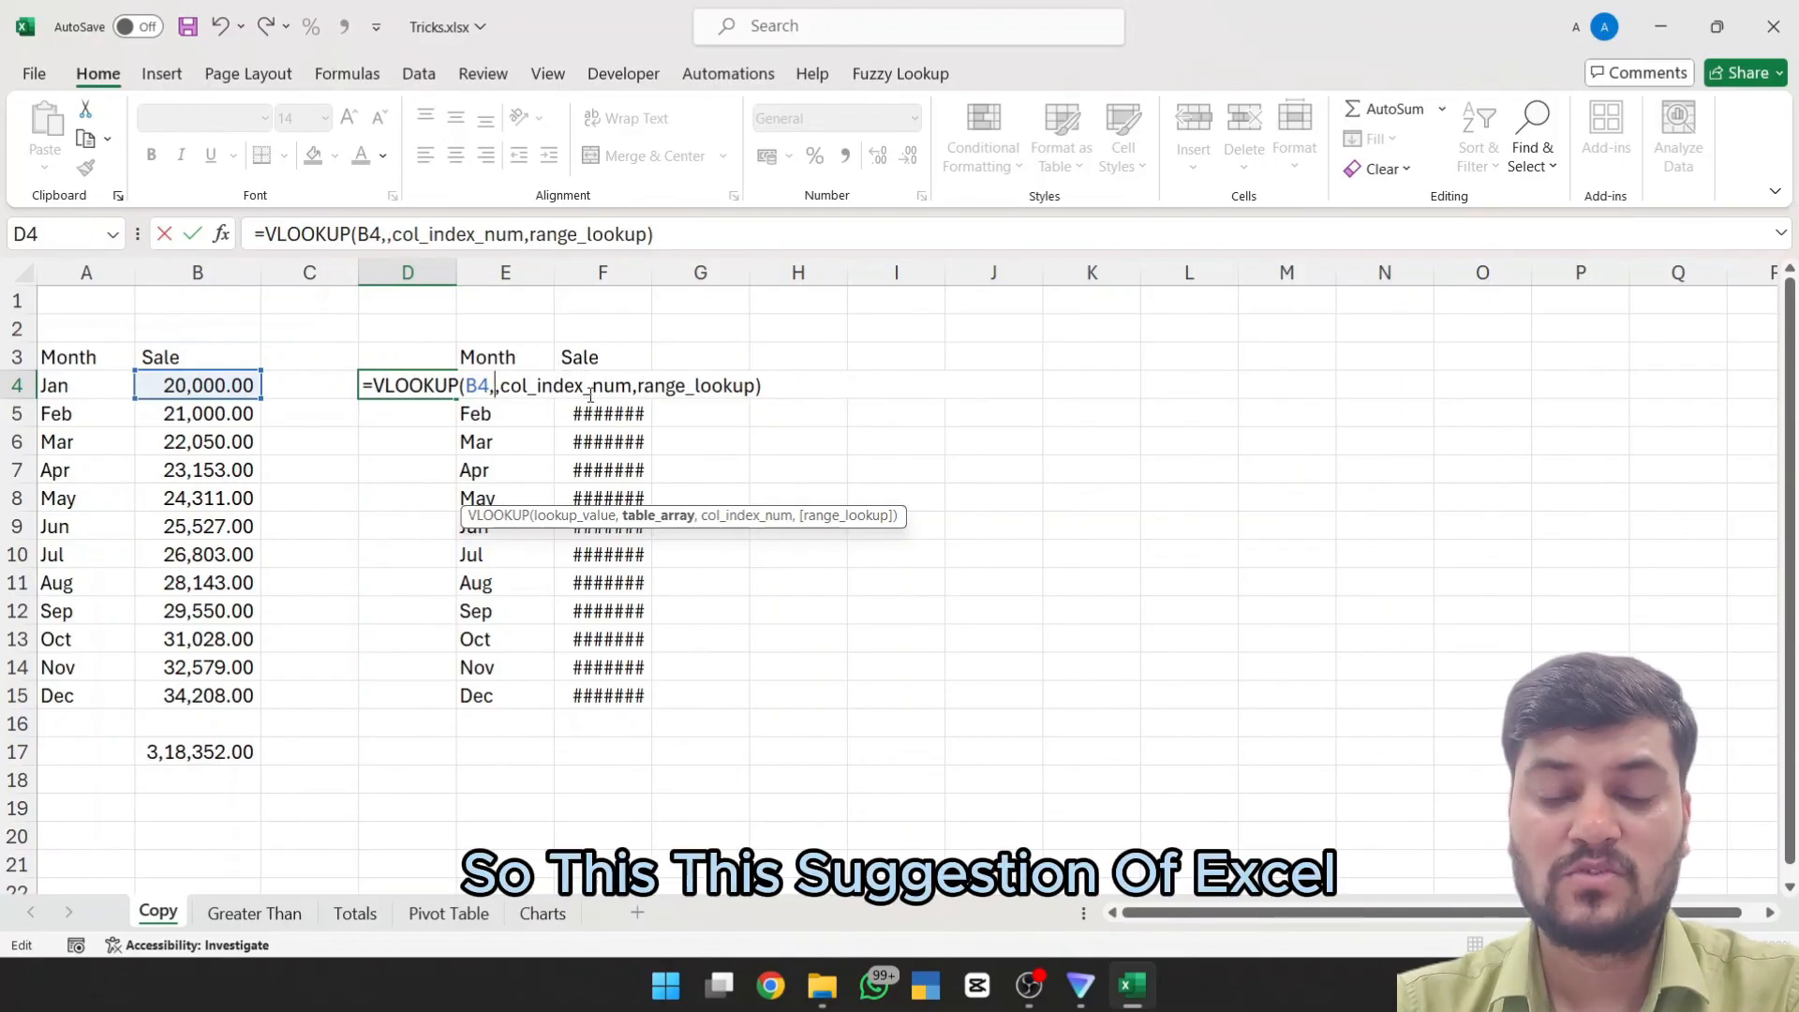